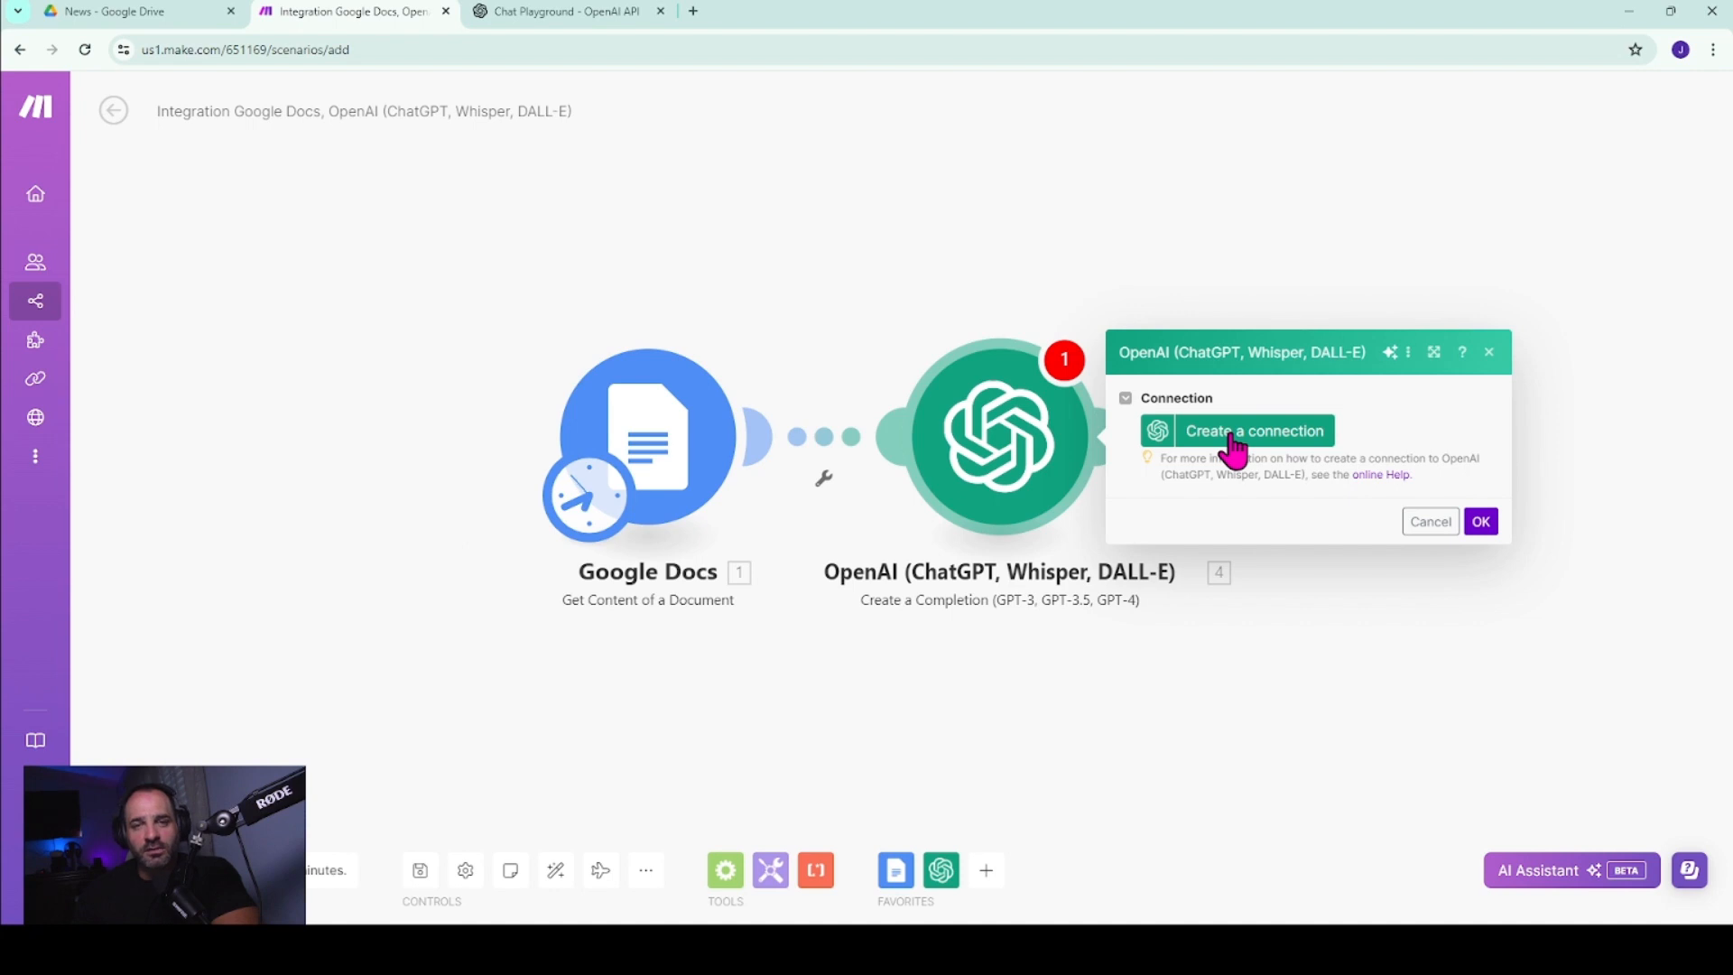
- Start a new OpenAI connection, then on the OpenAI platform create a secret key named Test Automation and copy it
click(1231, 442)
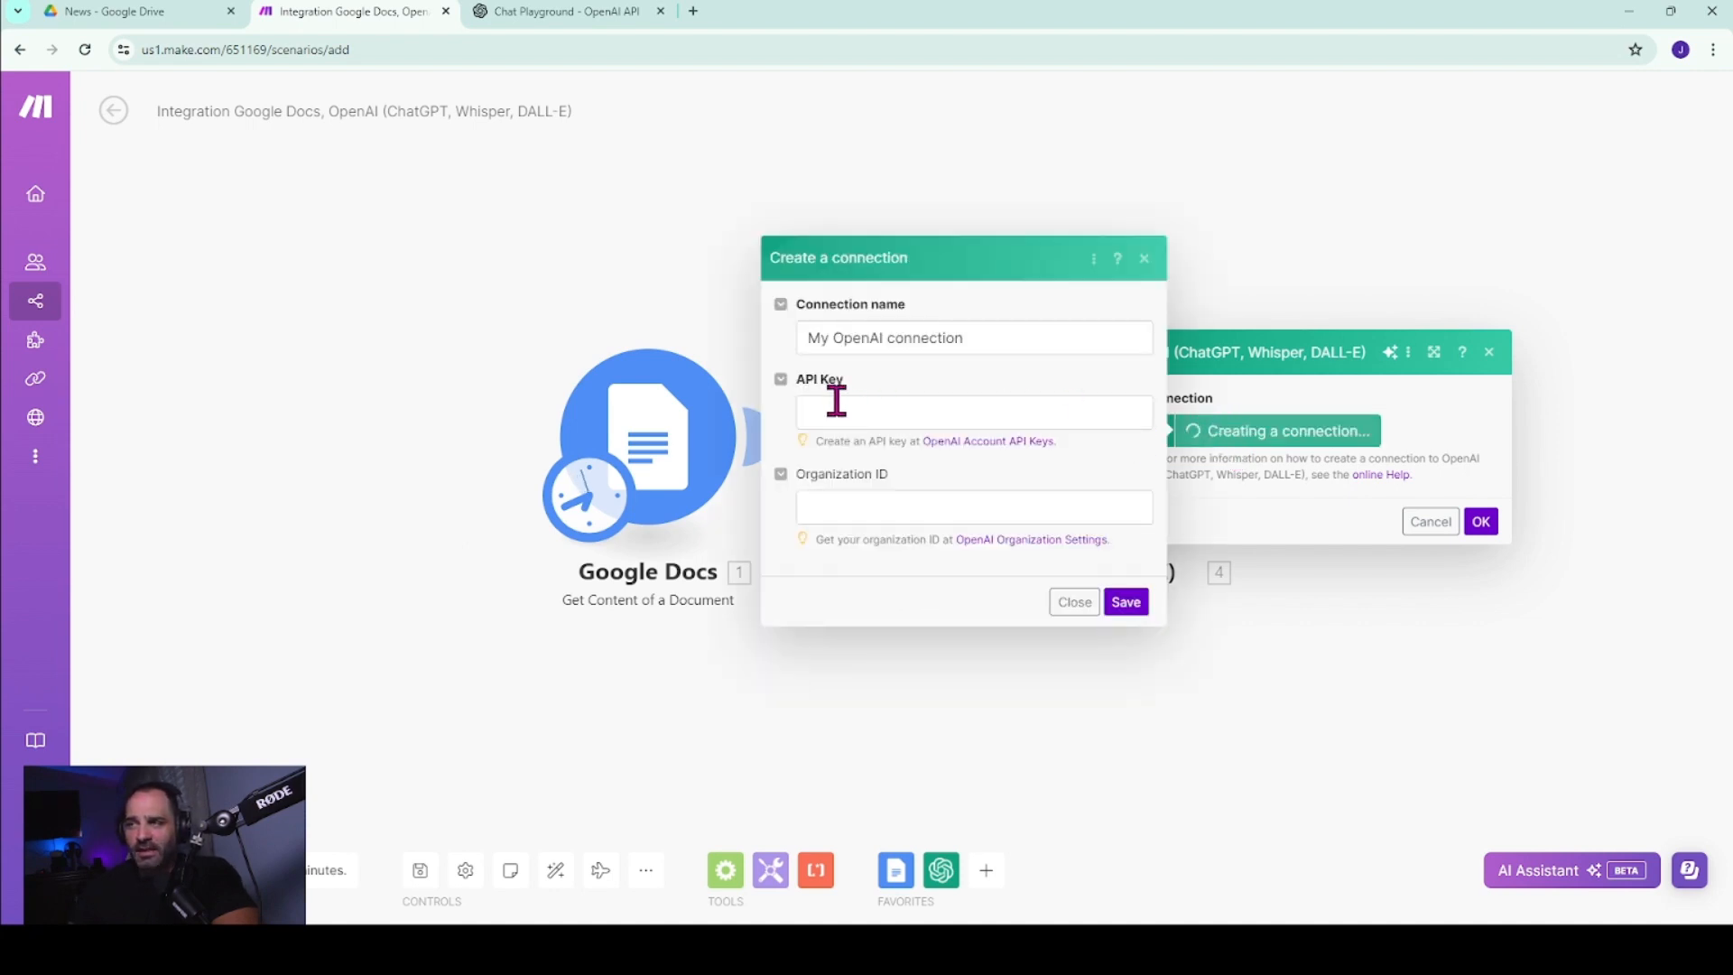
click(566, 26)
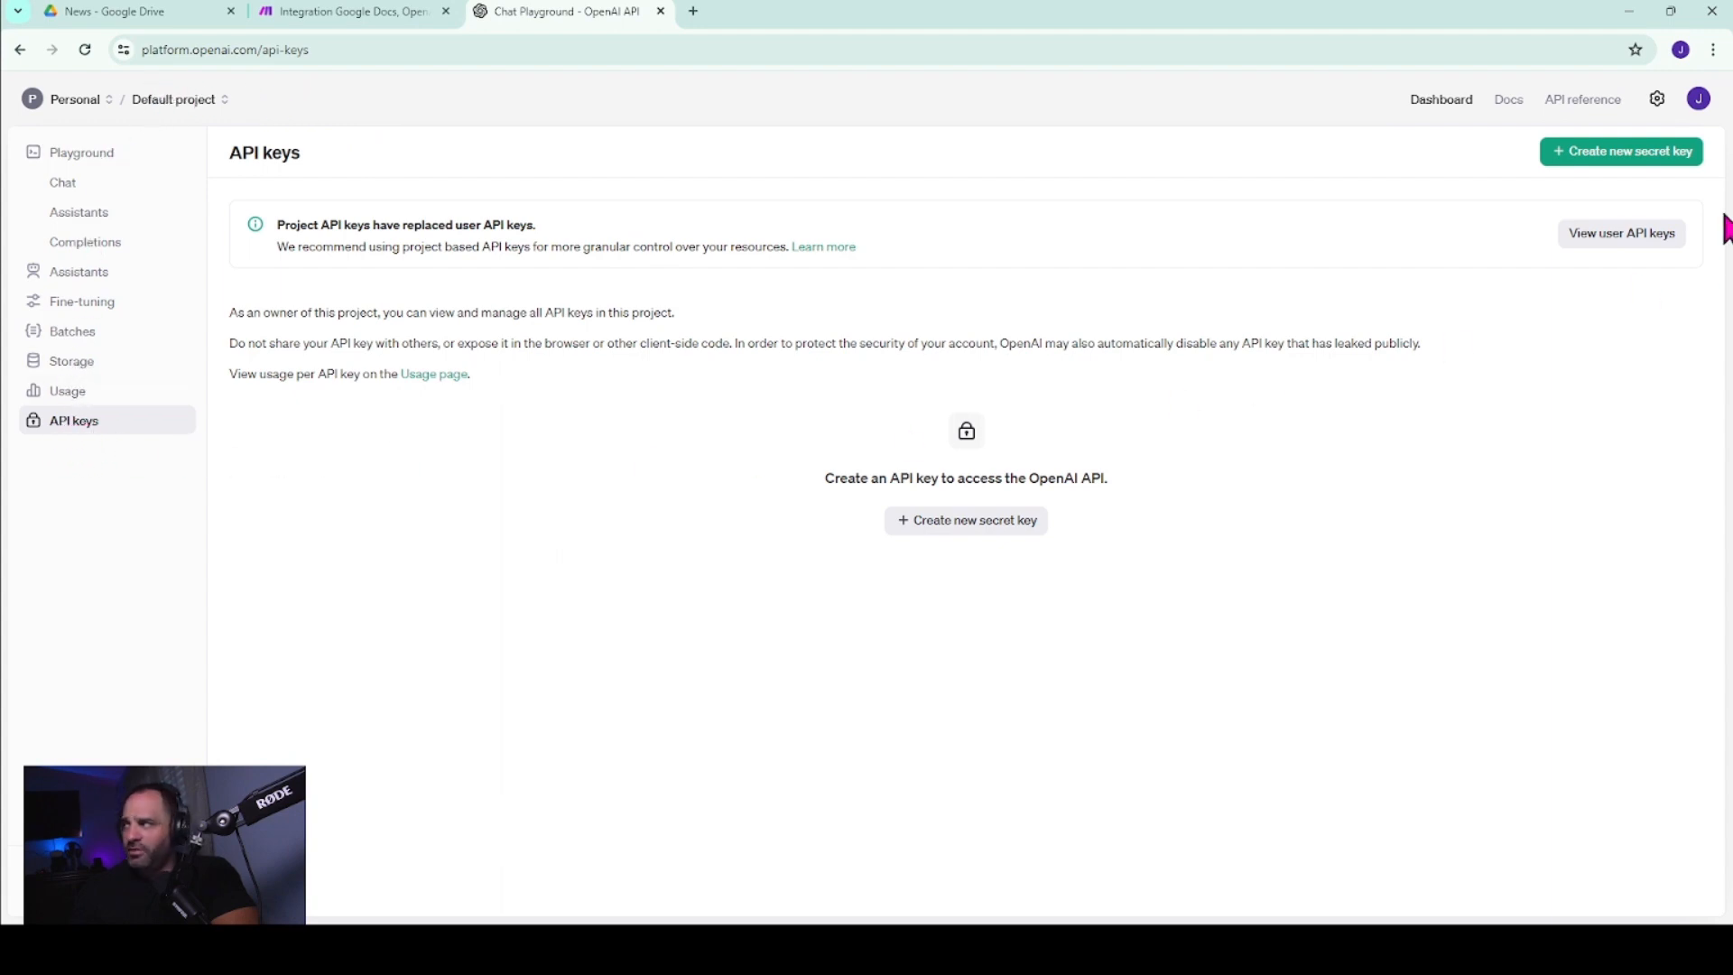
click(1622, 153)
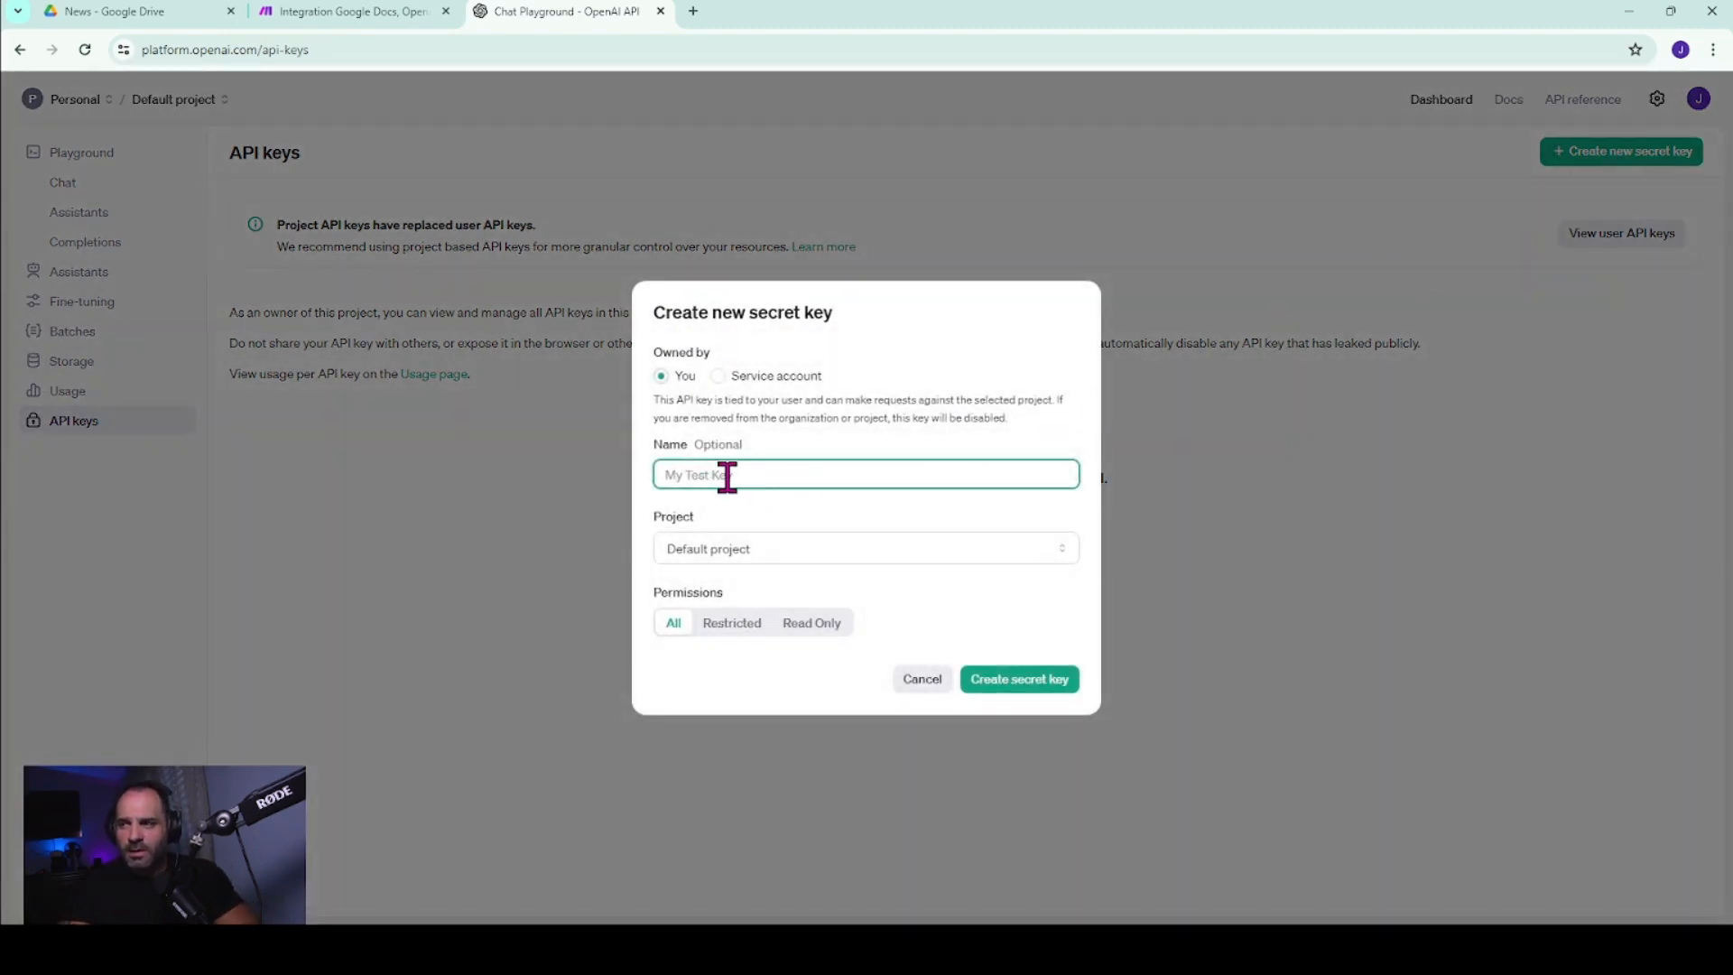
text(Test Automation)
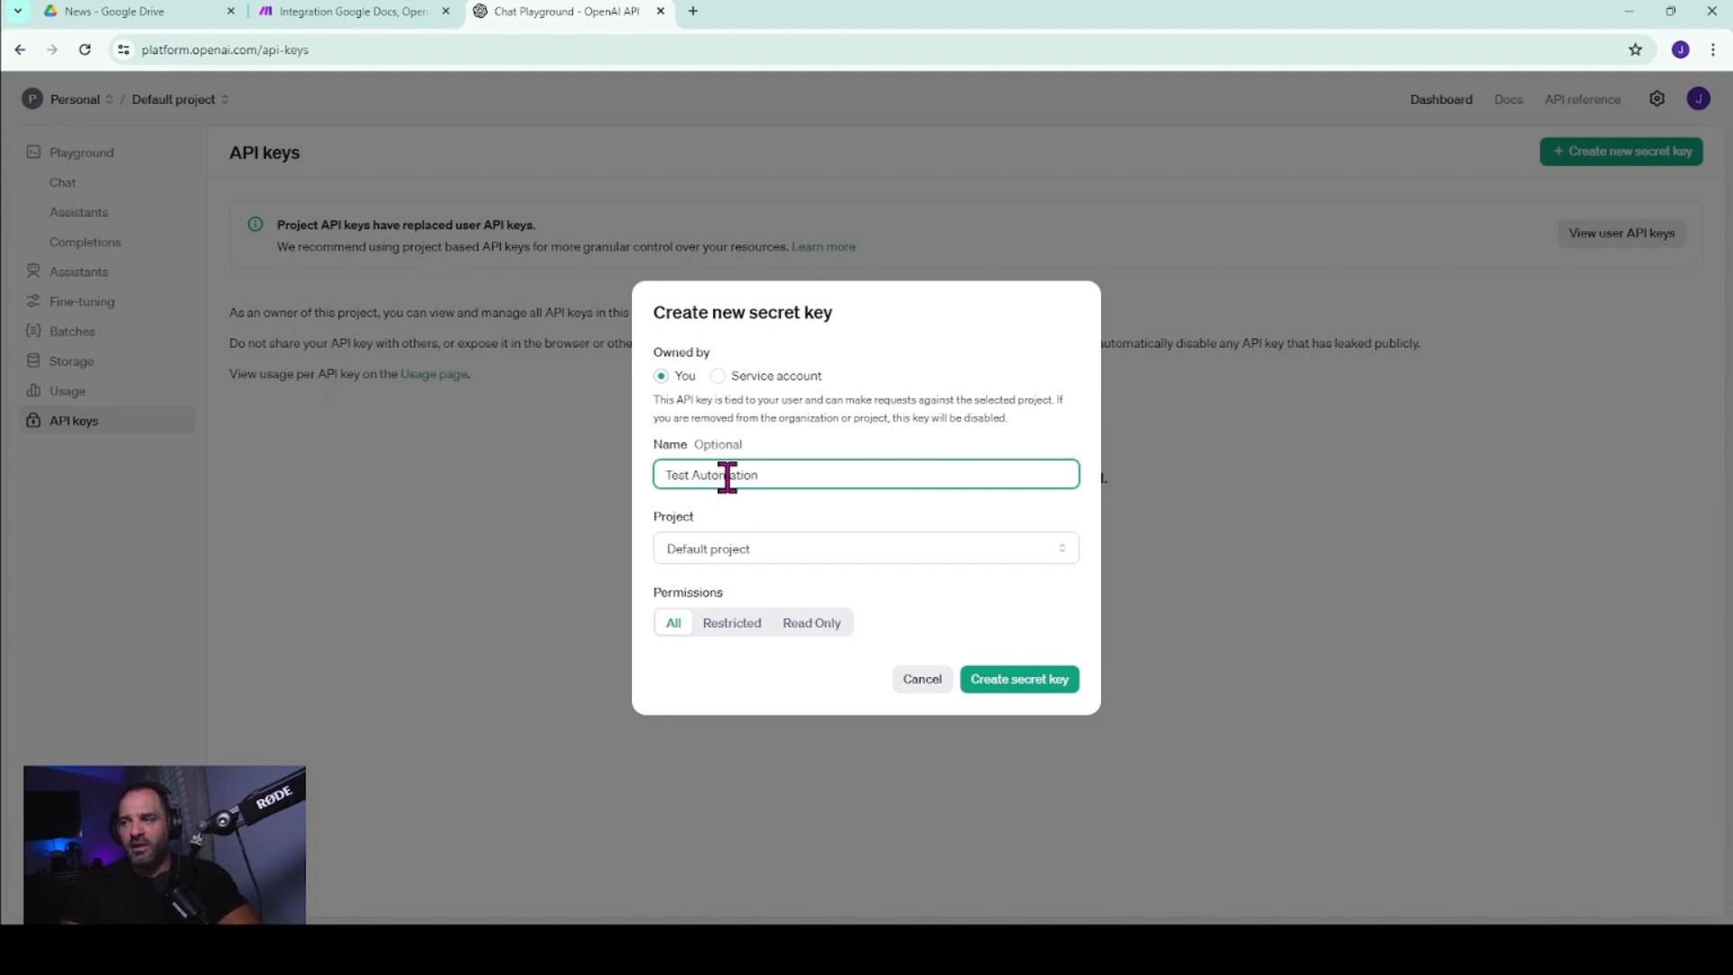
click(1016, 682)
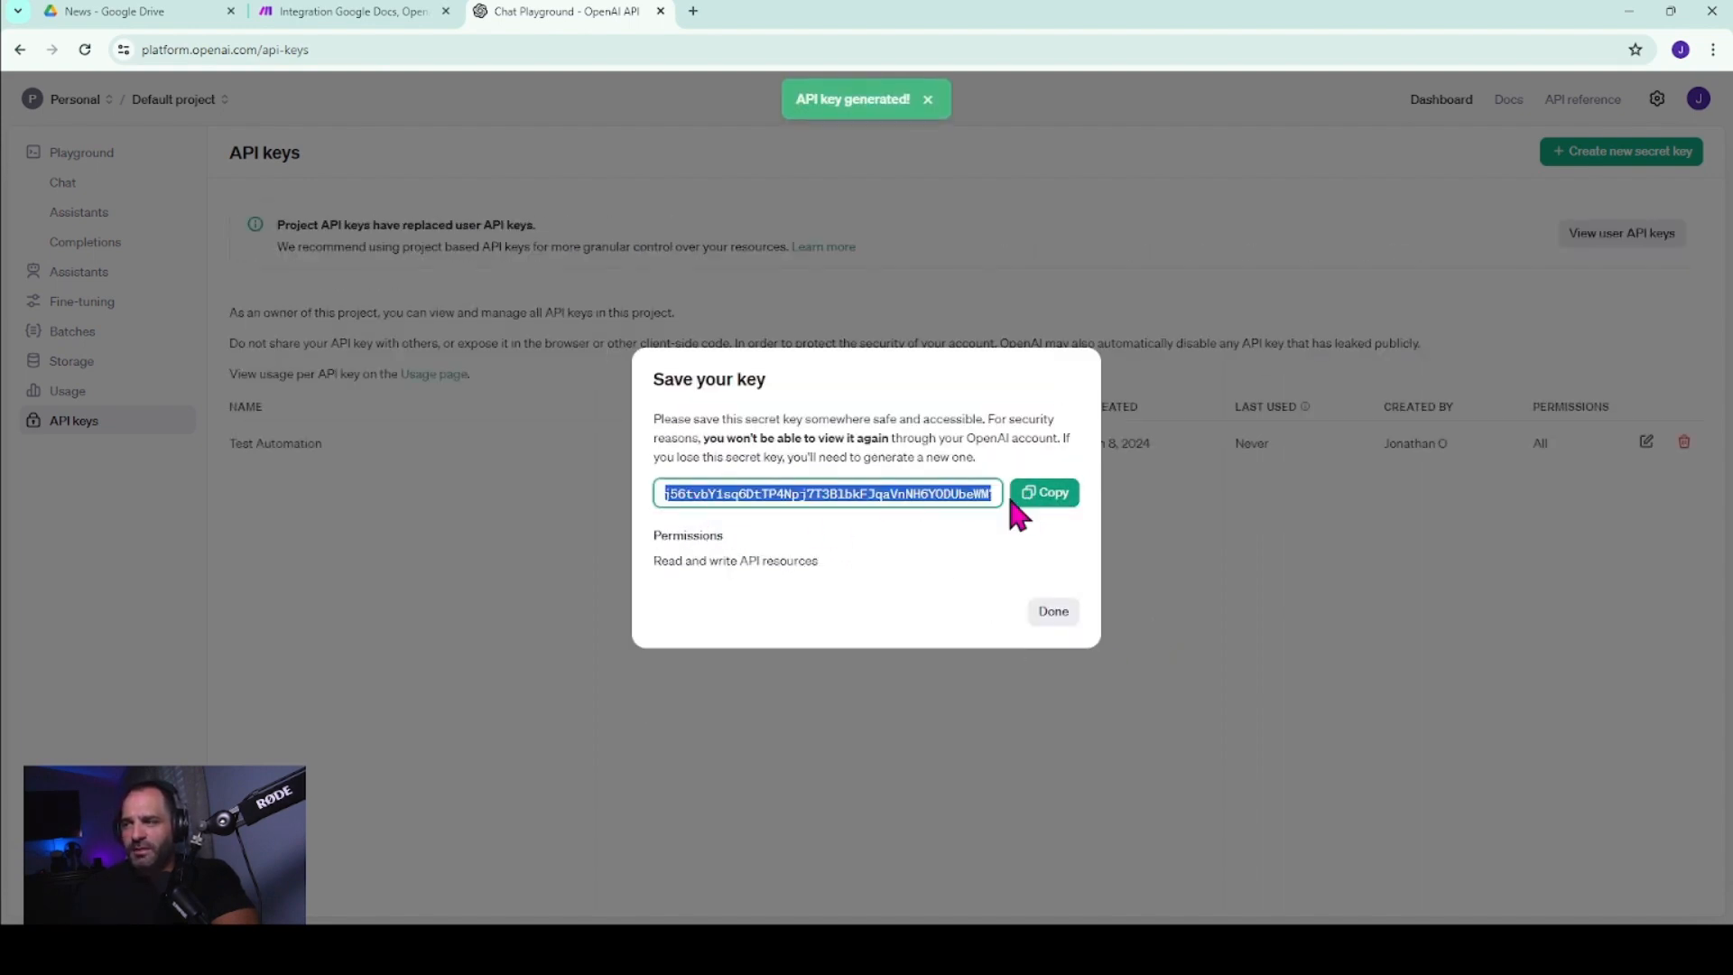
click(1033, 494)
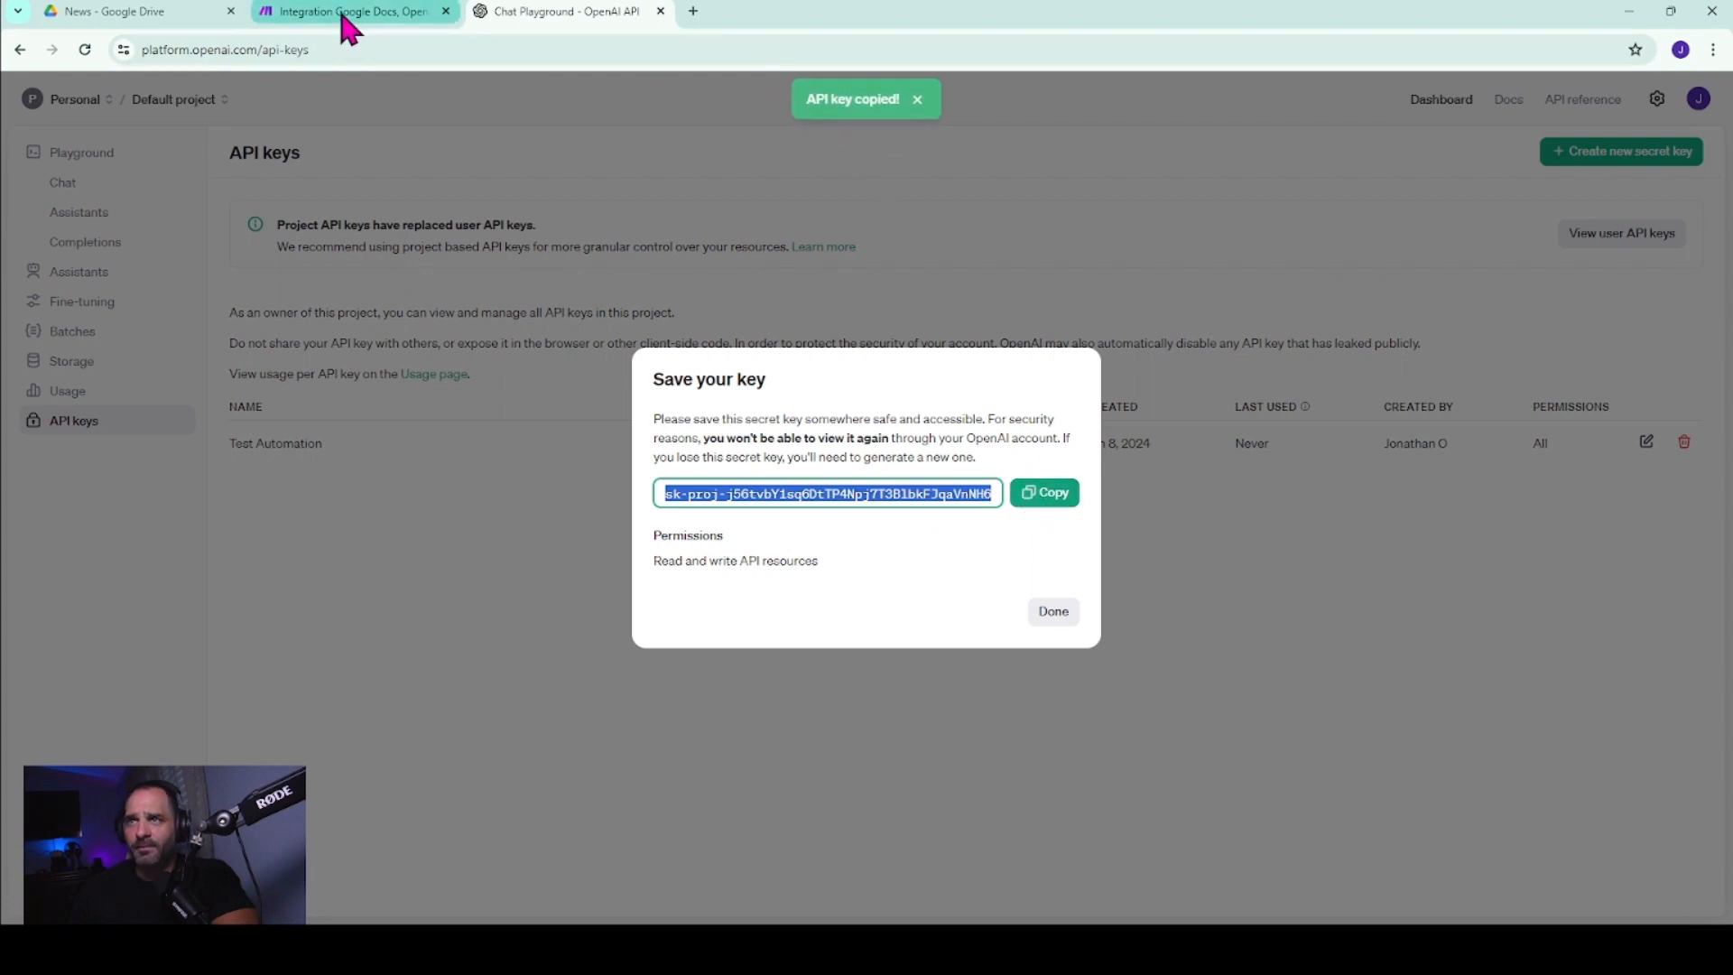
- Back in Make, paste the API key into the new OpenAI connection and save the connection
click(349, 27)
click(862, 417)
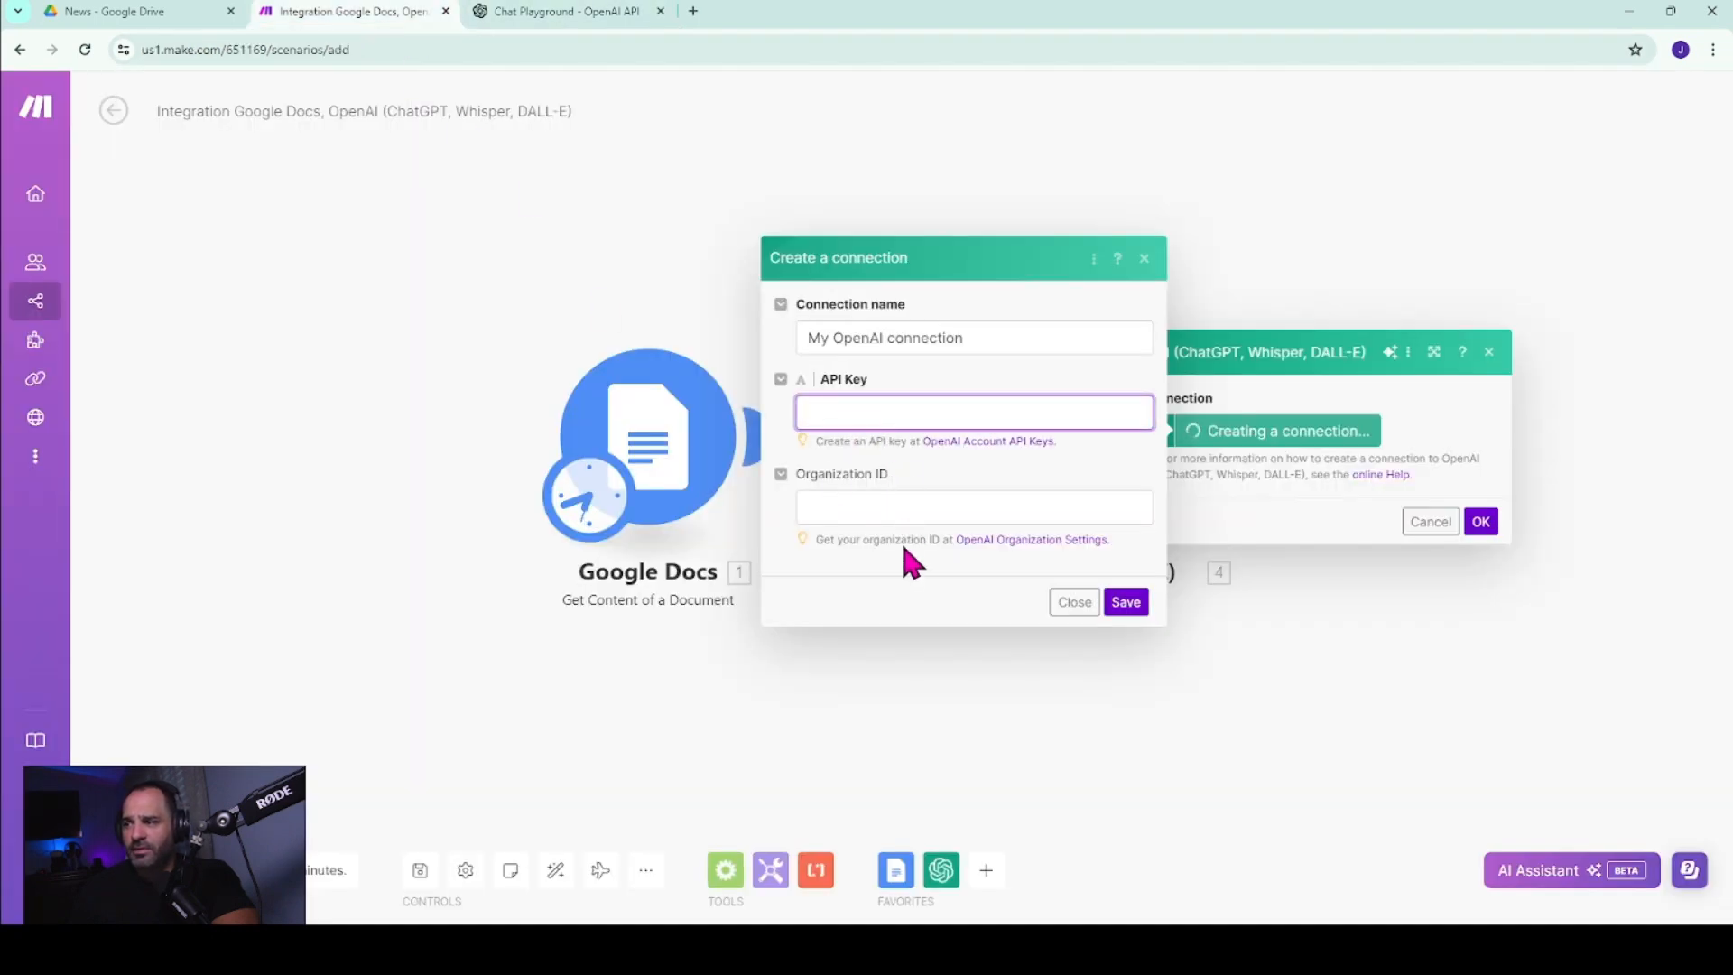
key(ctrl+v)
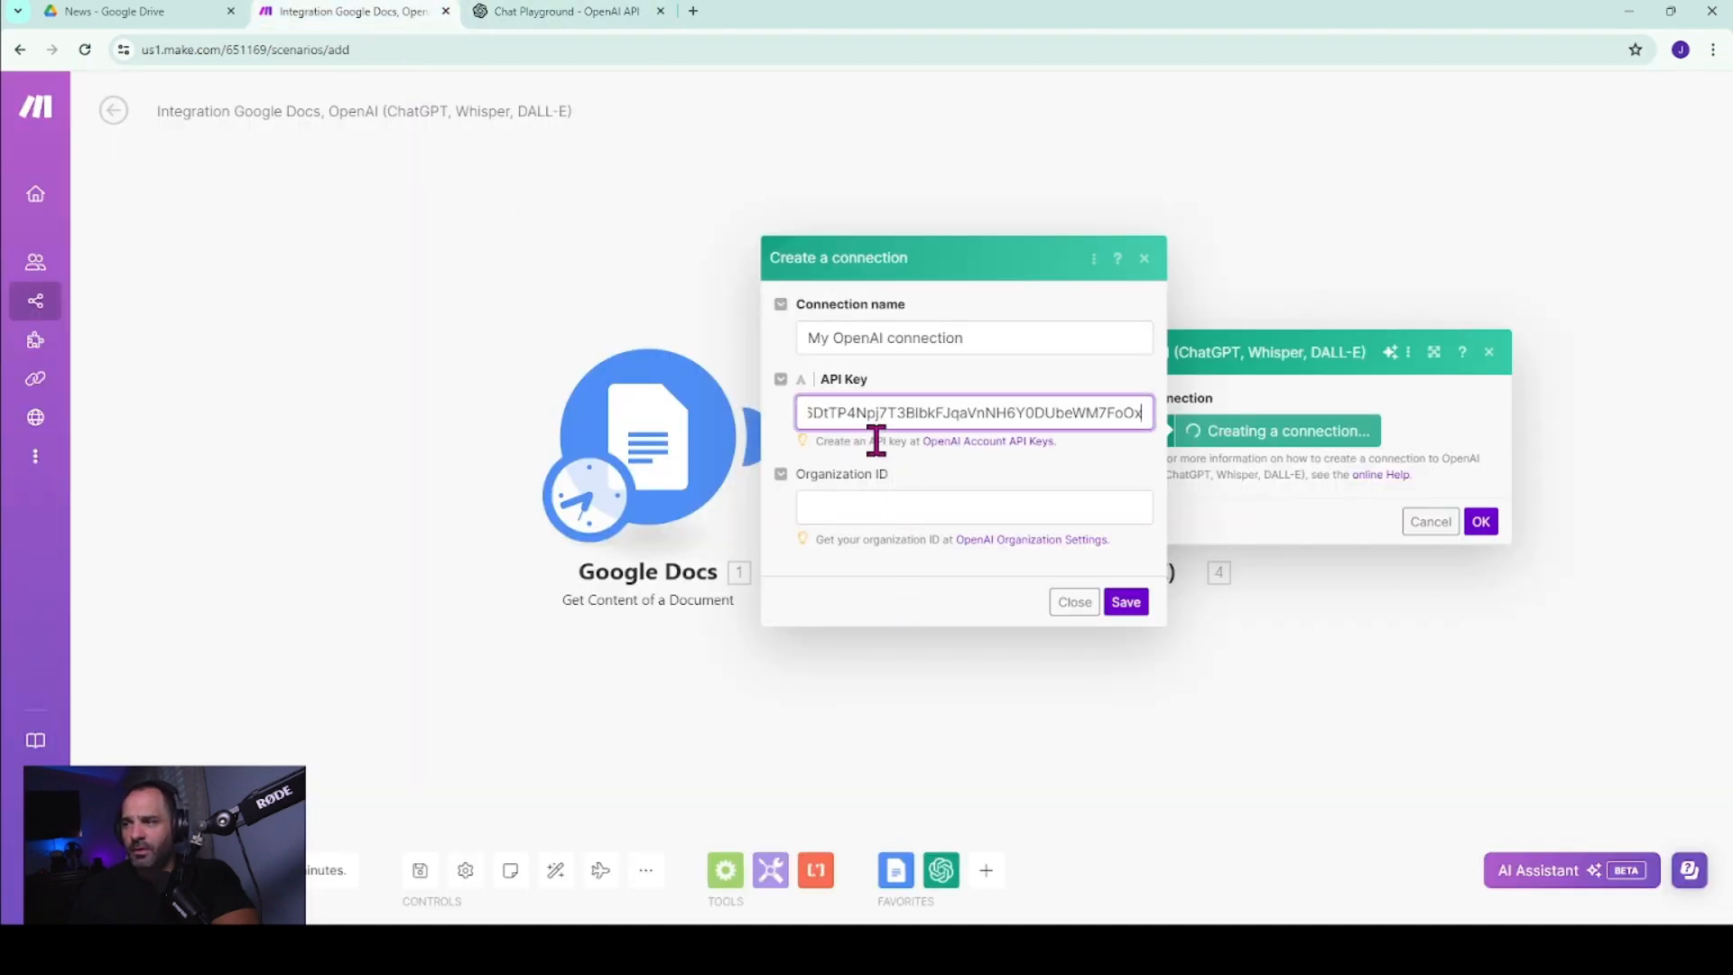
click(1125, 602)
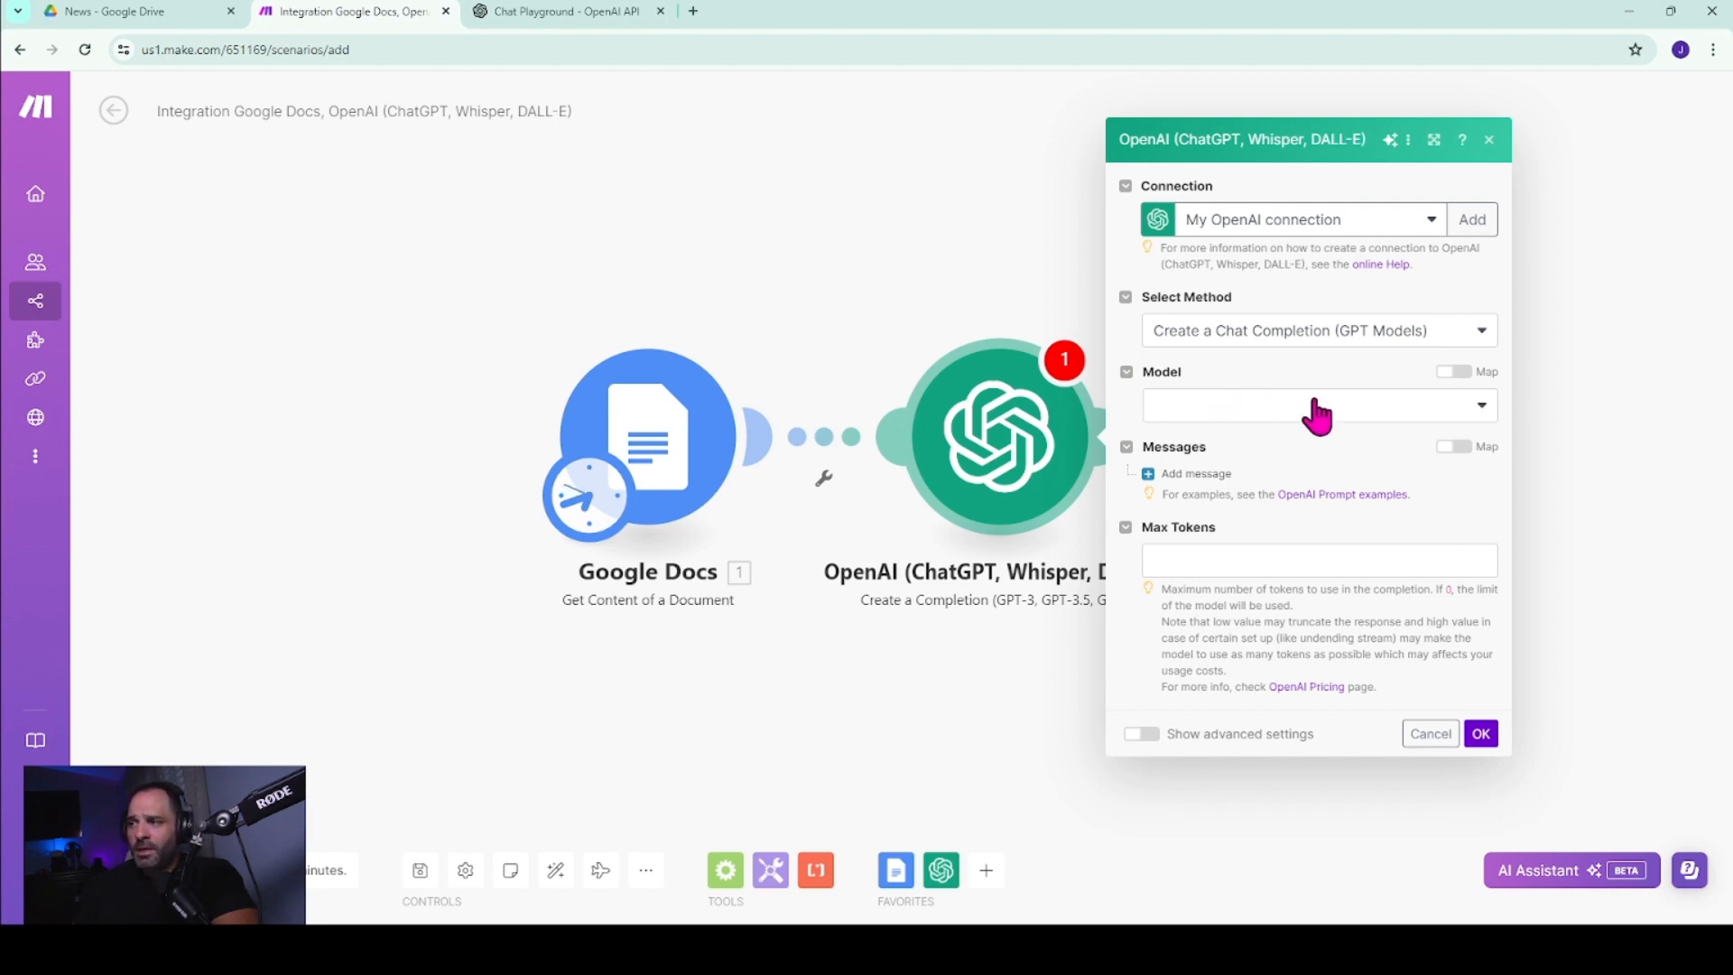
- Set the OpenAI module's model to gpt-3.5-turbo-16k
click(980, 424)
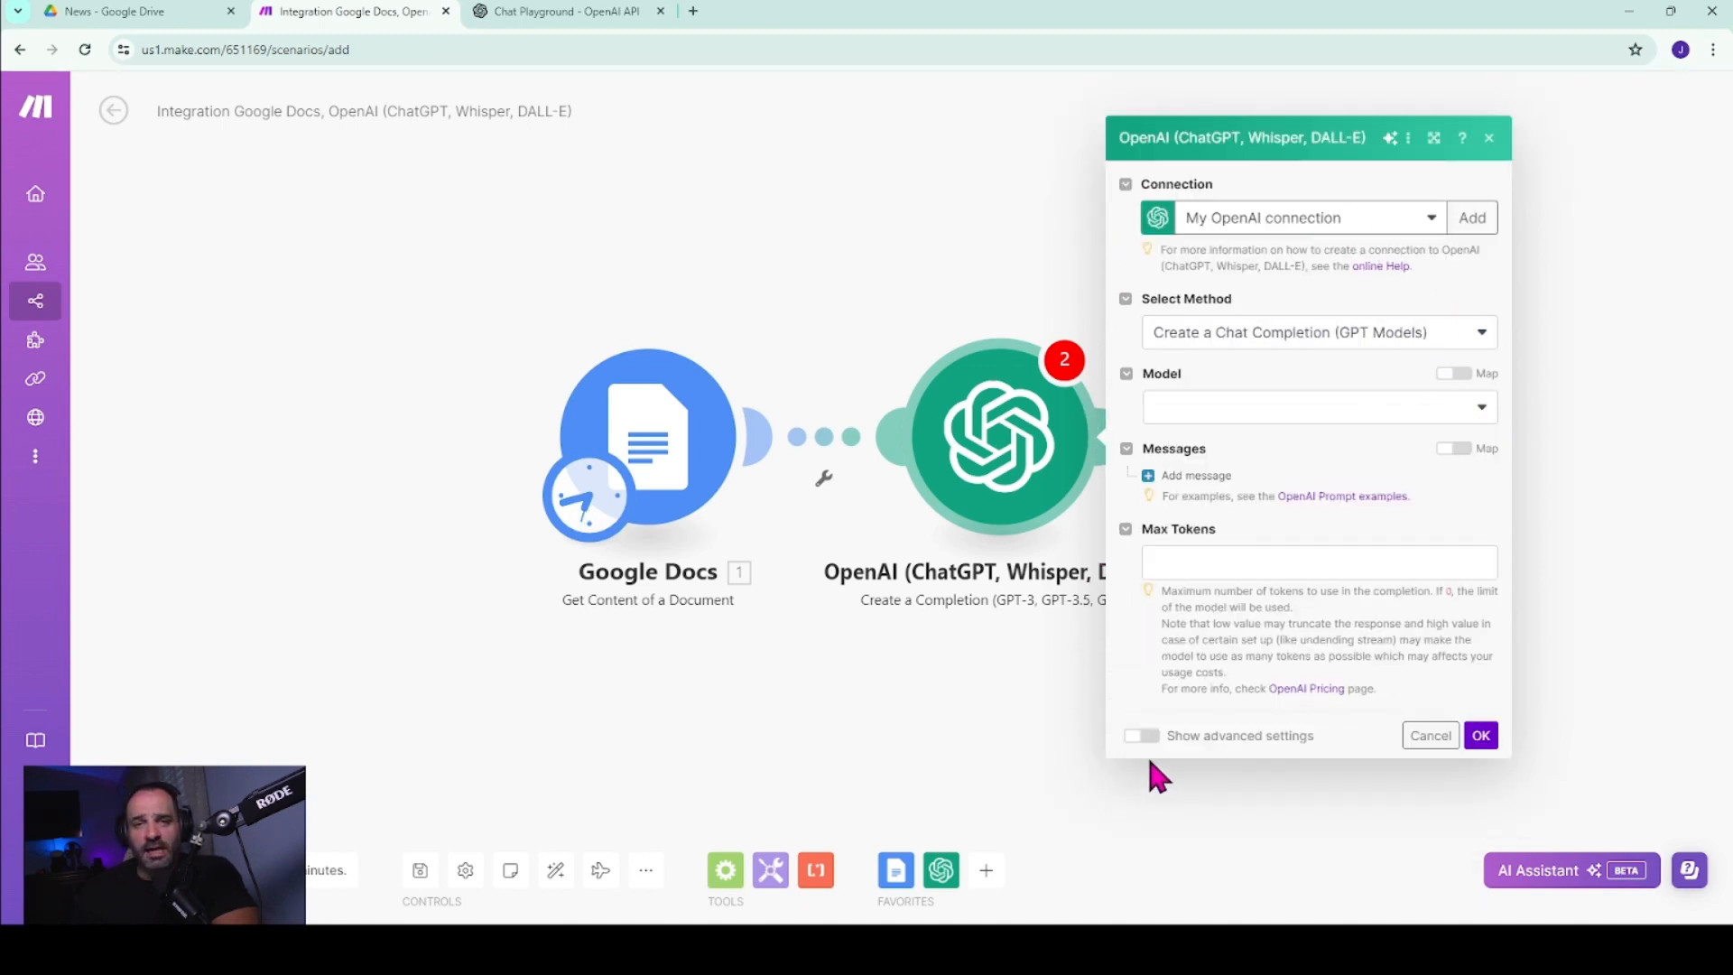
click(1469, 412)
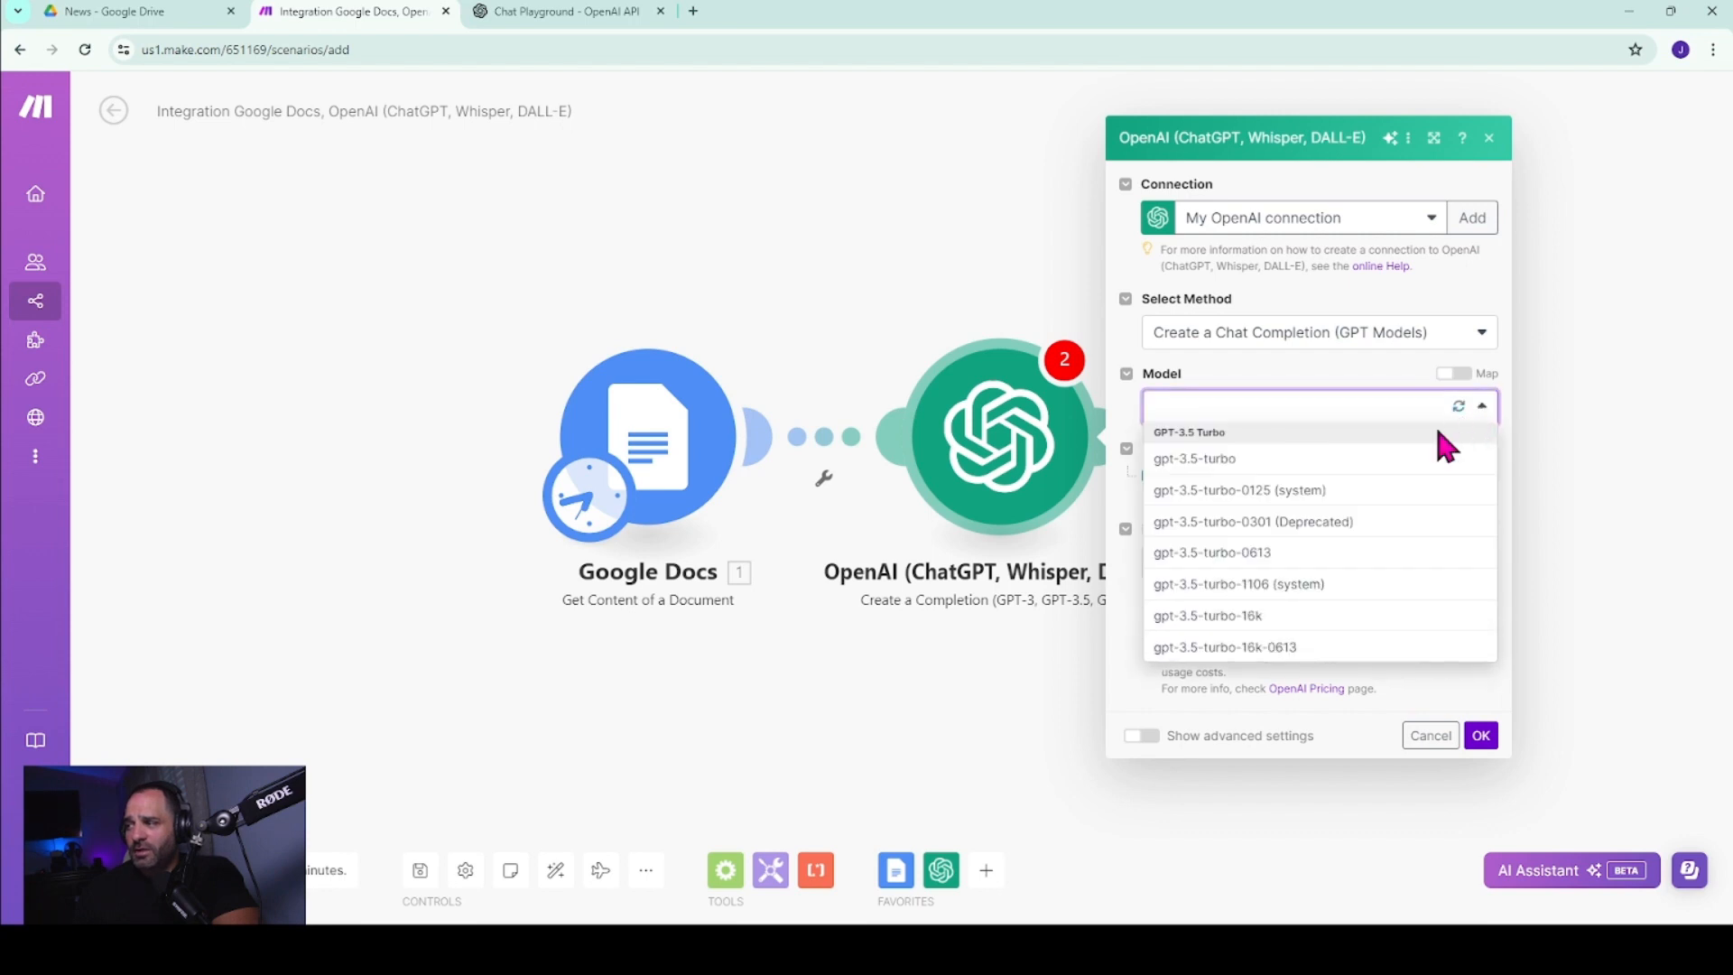
click(1252, 619)
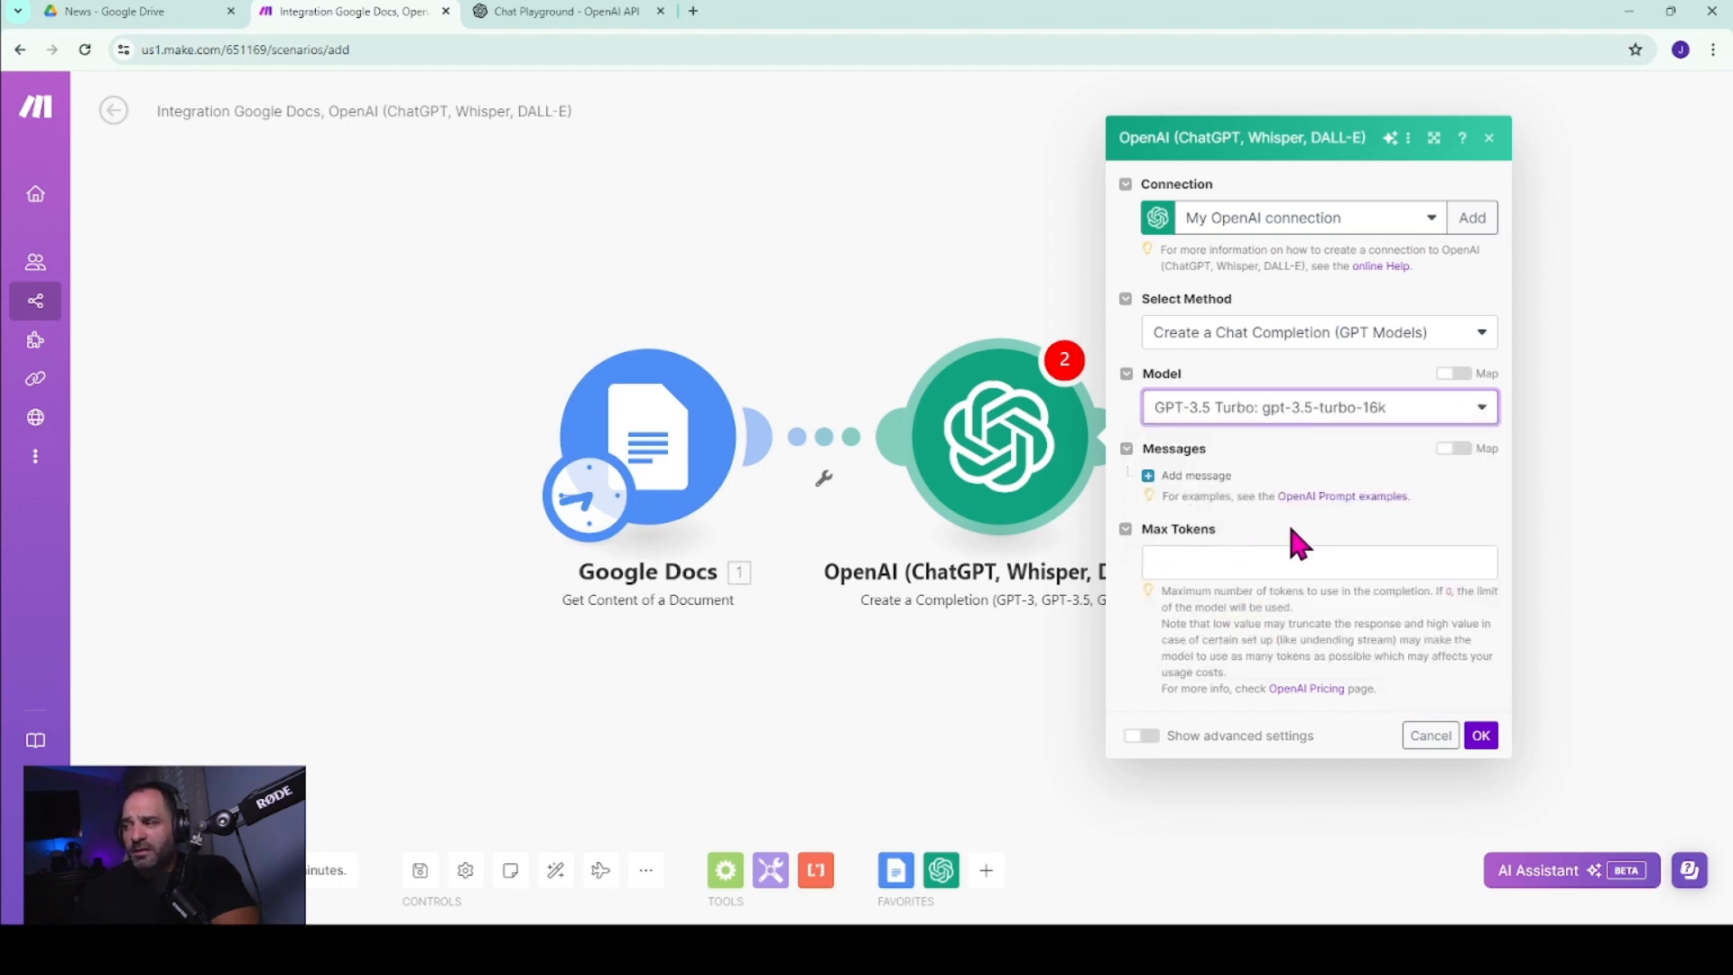
- Add a first message with the System role and paste the podcast-script prompt beginning "You are to write a podcast script from the three article" as its content
click(1184, 477)
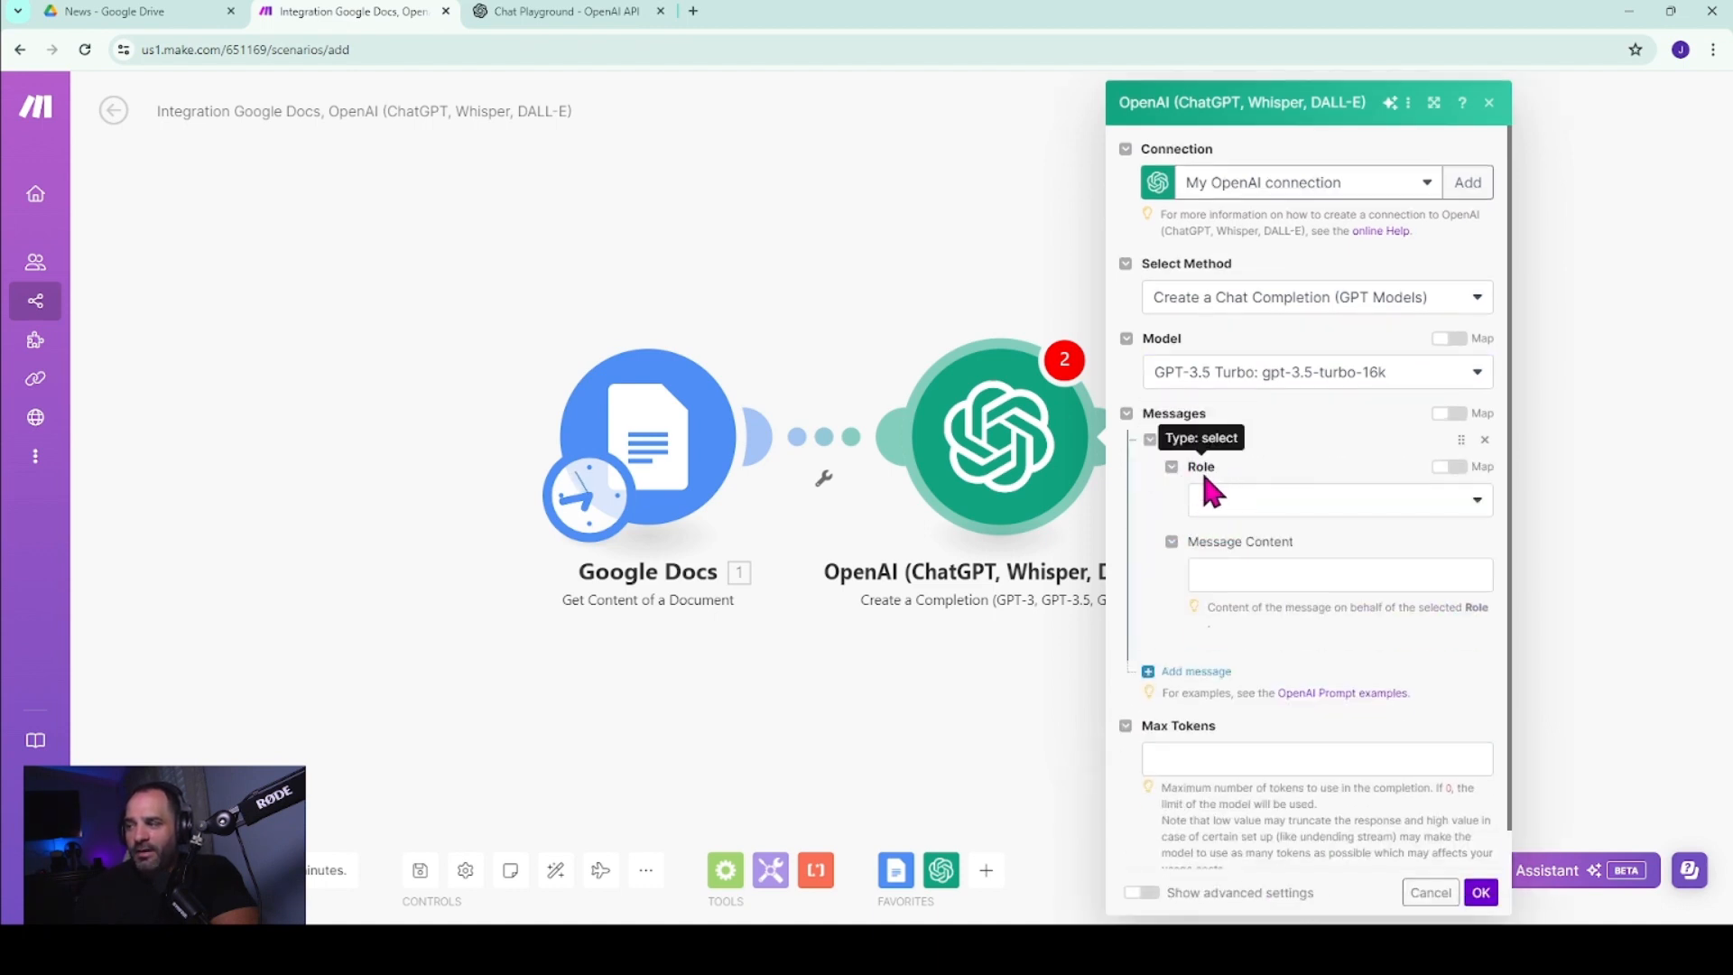
click(1232, 505)
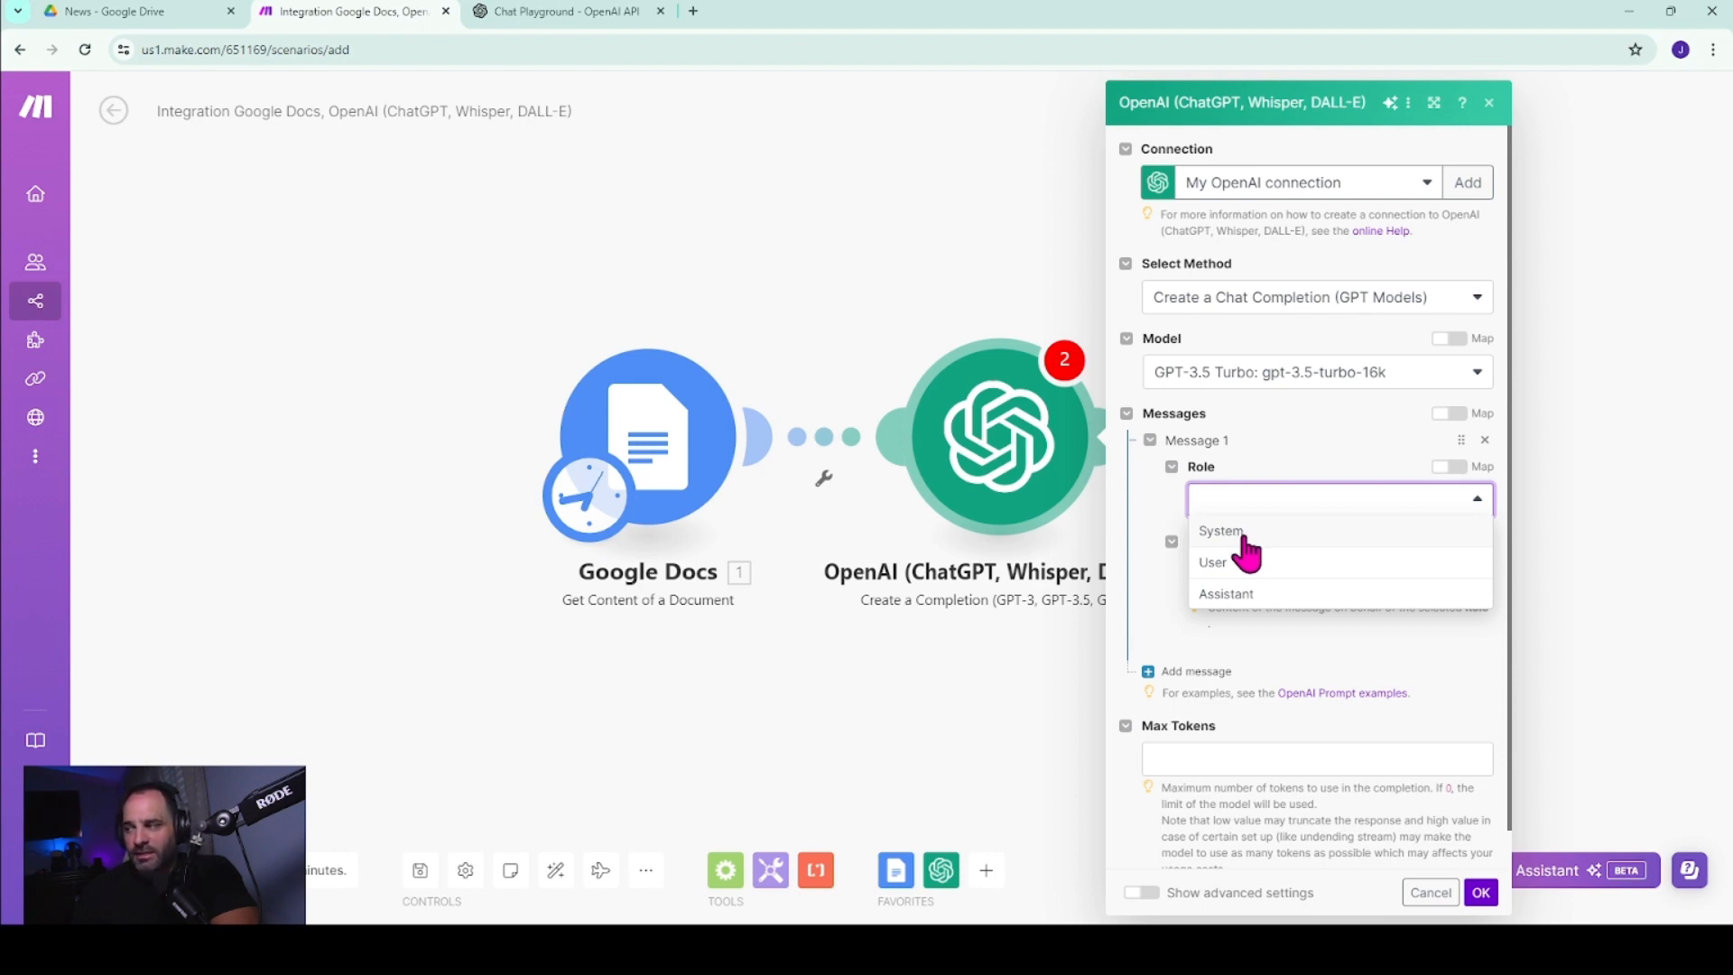
click(1241, 534)
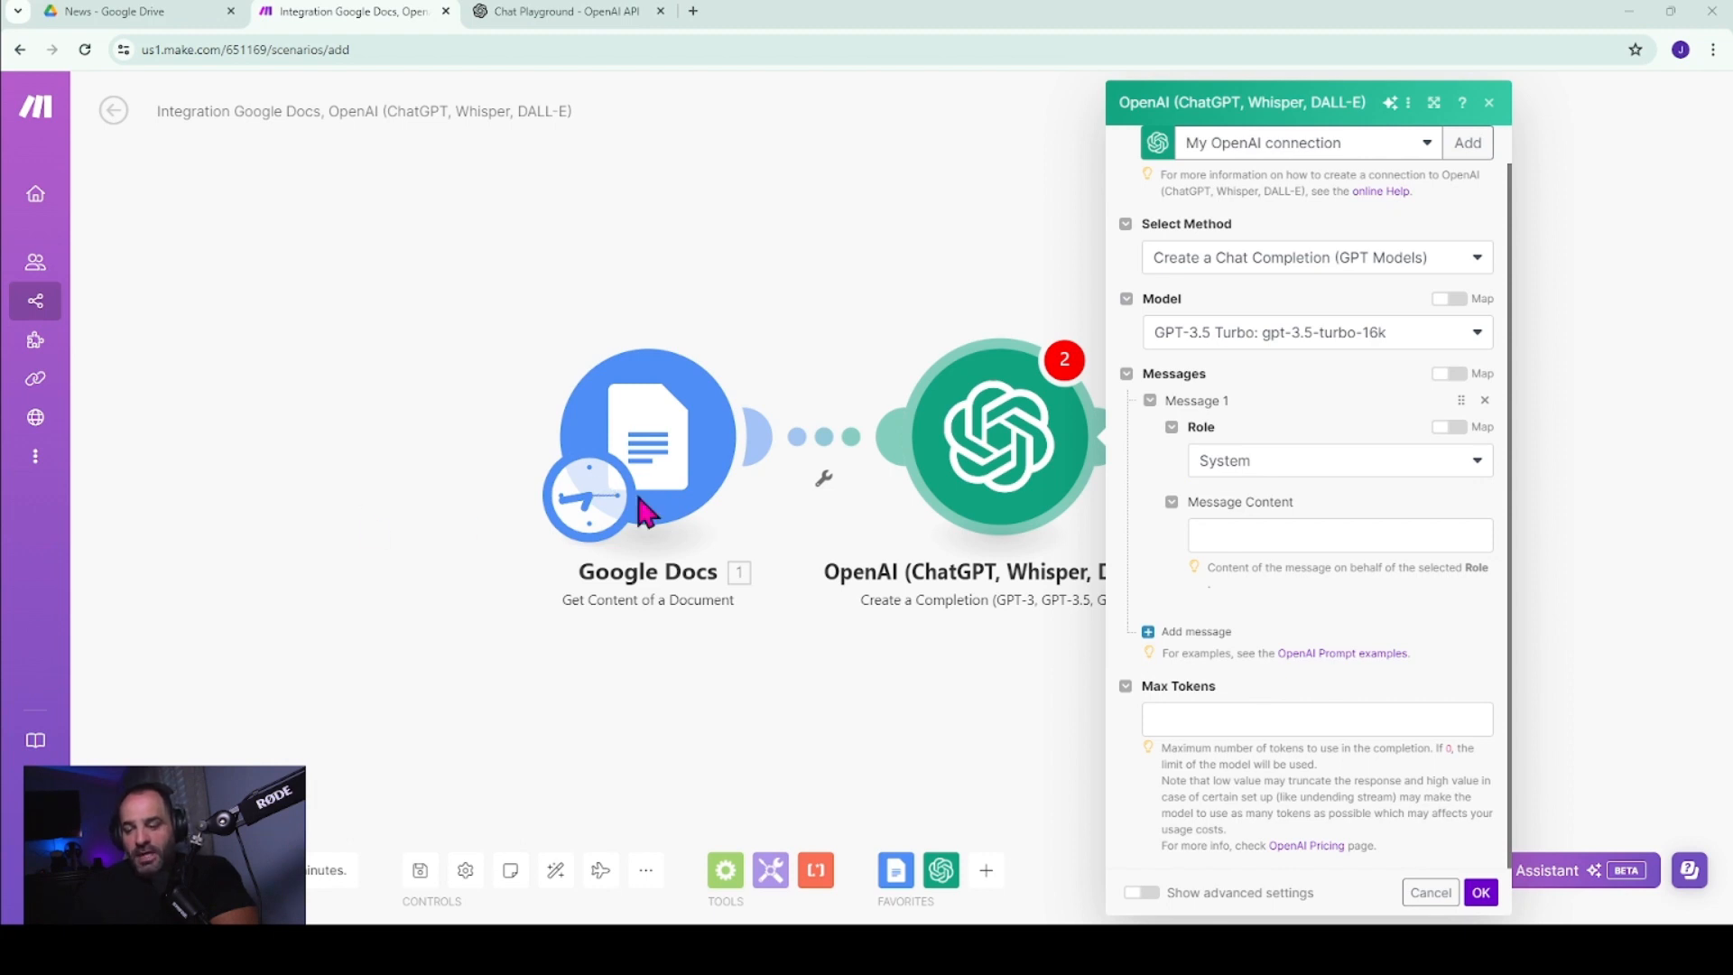
click(1238, 538)
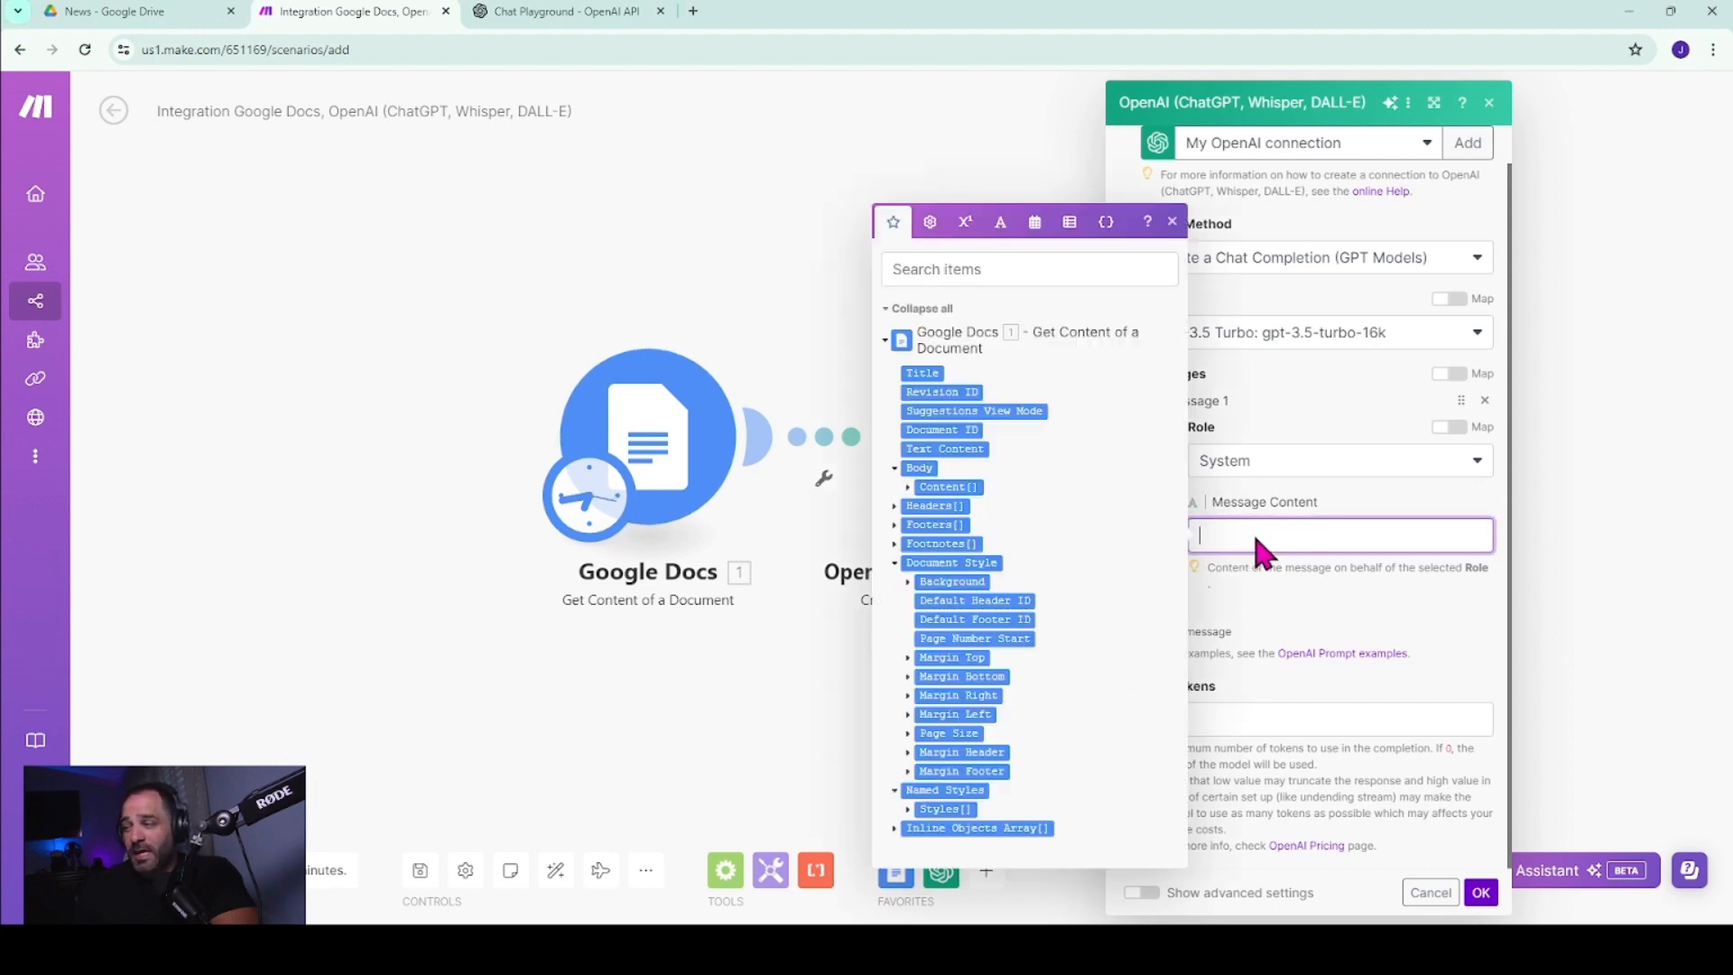
key(ctrl+v)
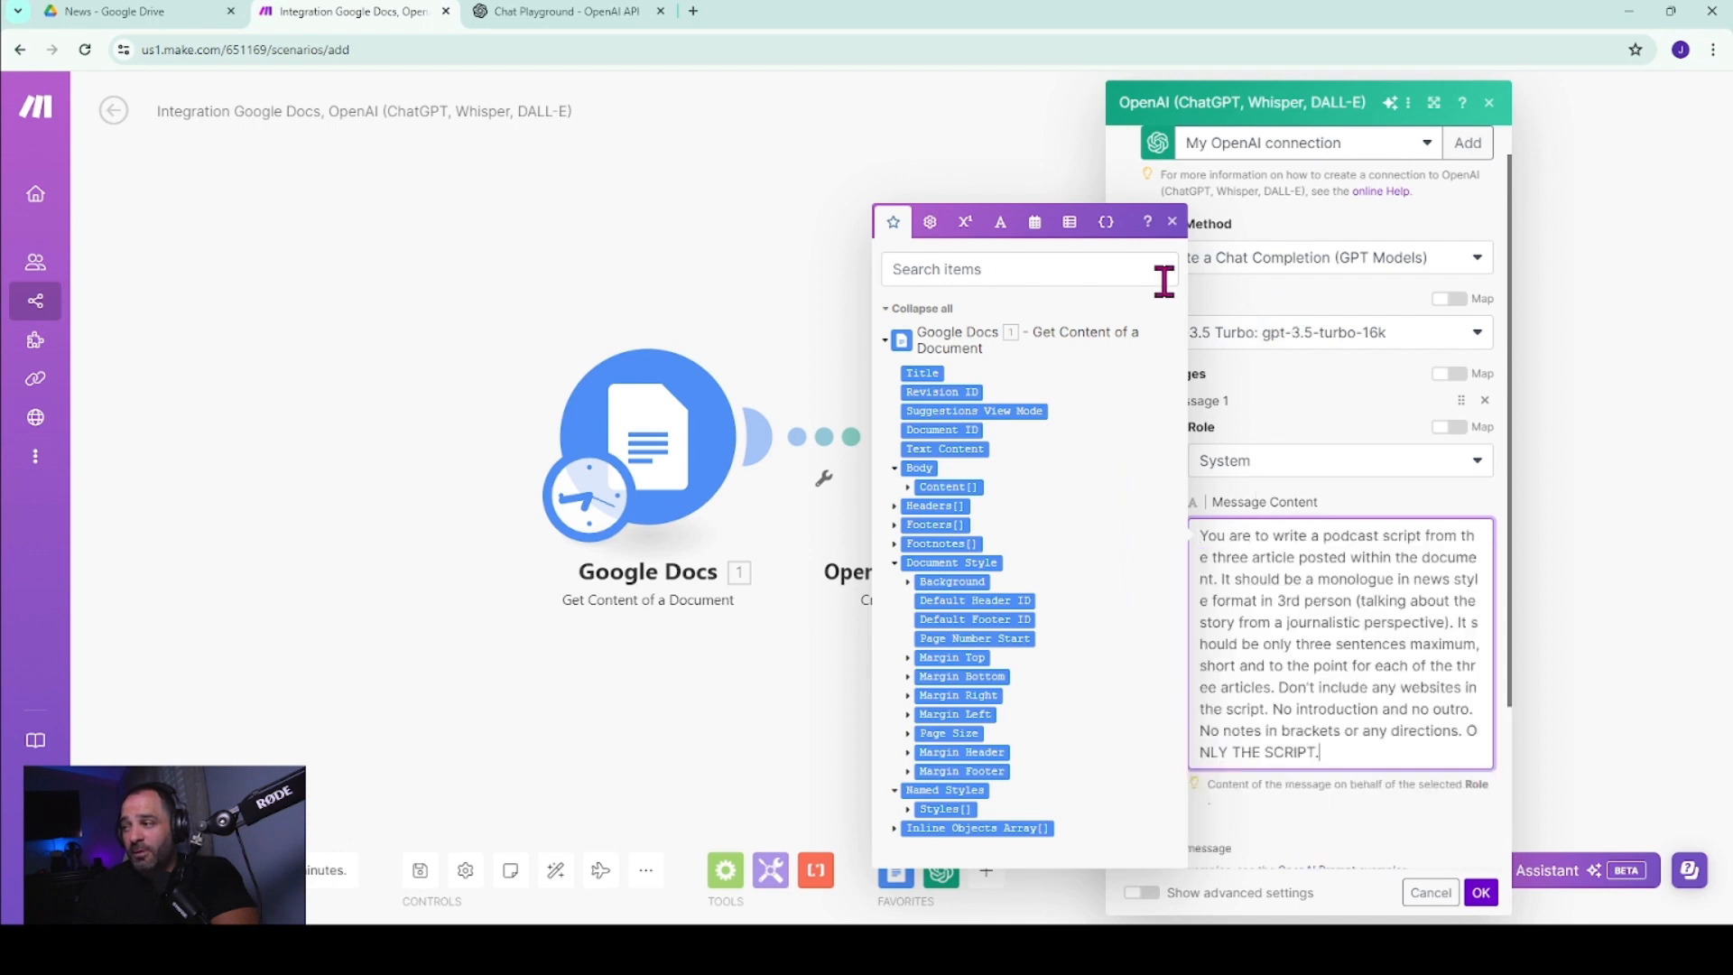
click(1172, 221)
- Add a second message with the User role and map the Google Docs Text Content as its message content
scroll(1155, 407, down, 3)
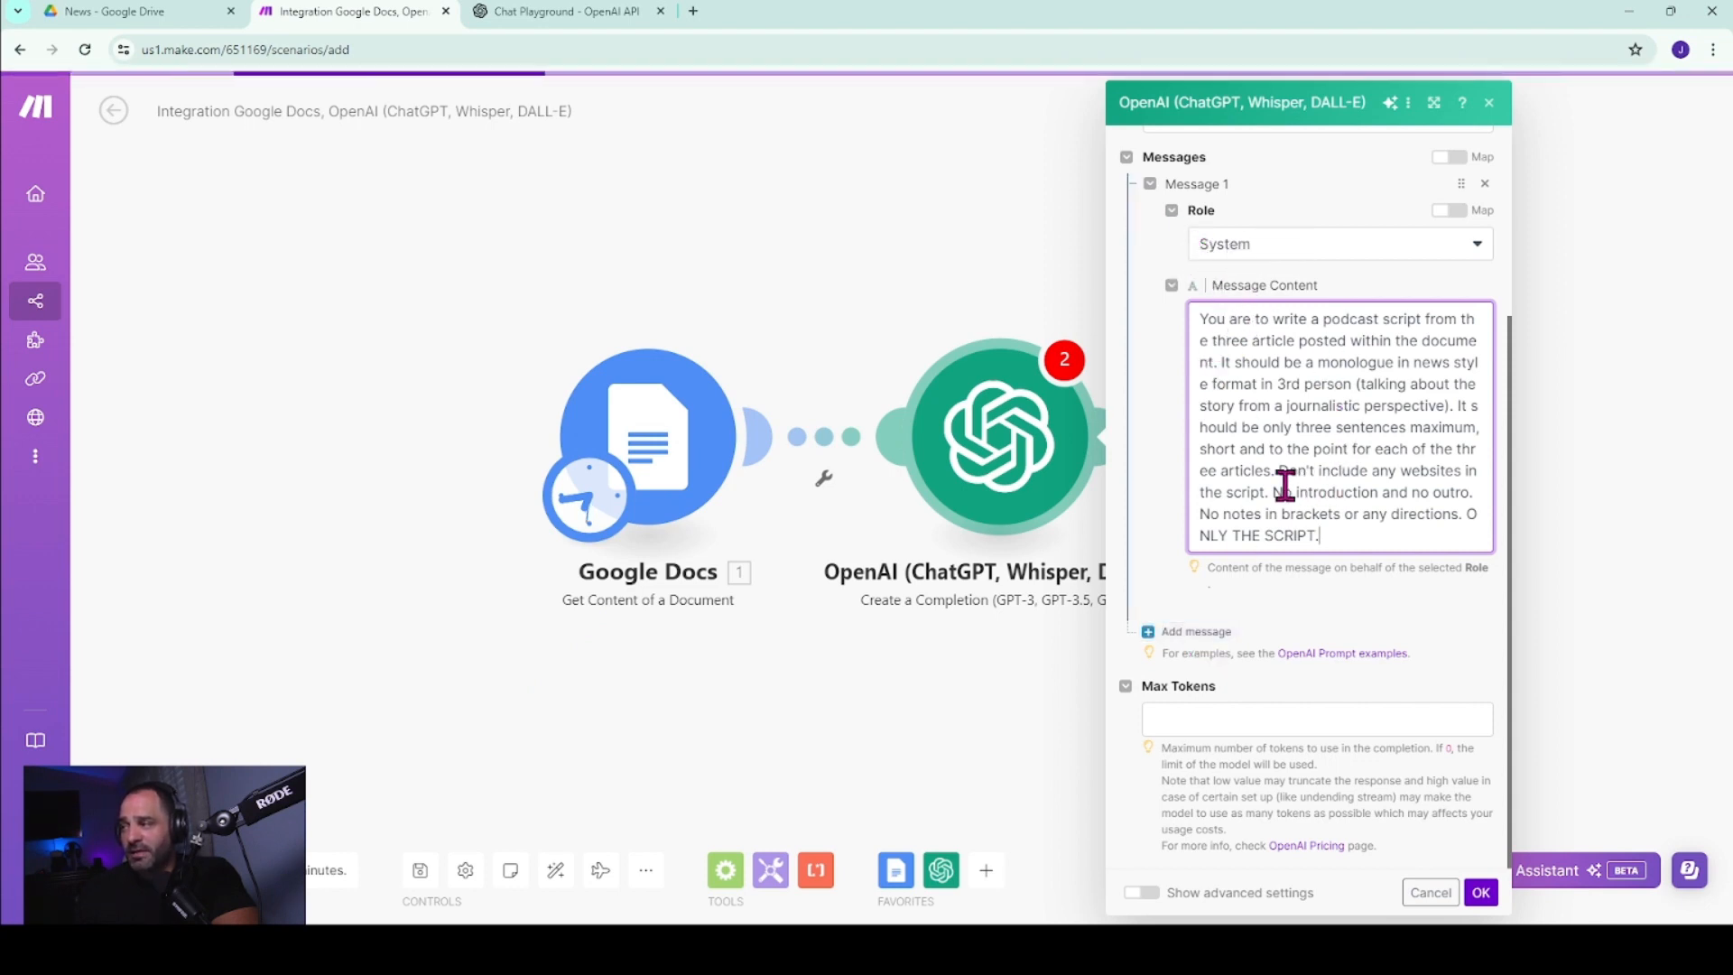
click(1210, 632)
scroll(1246, 623, down, 3)
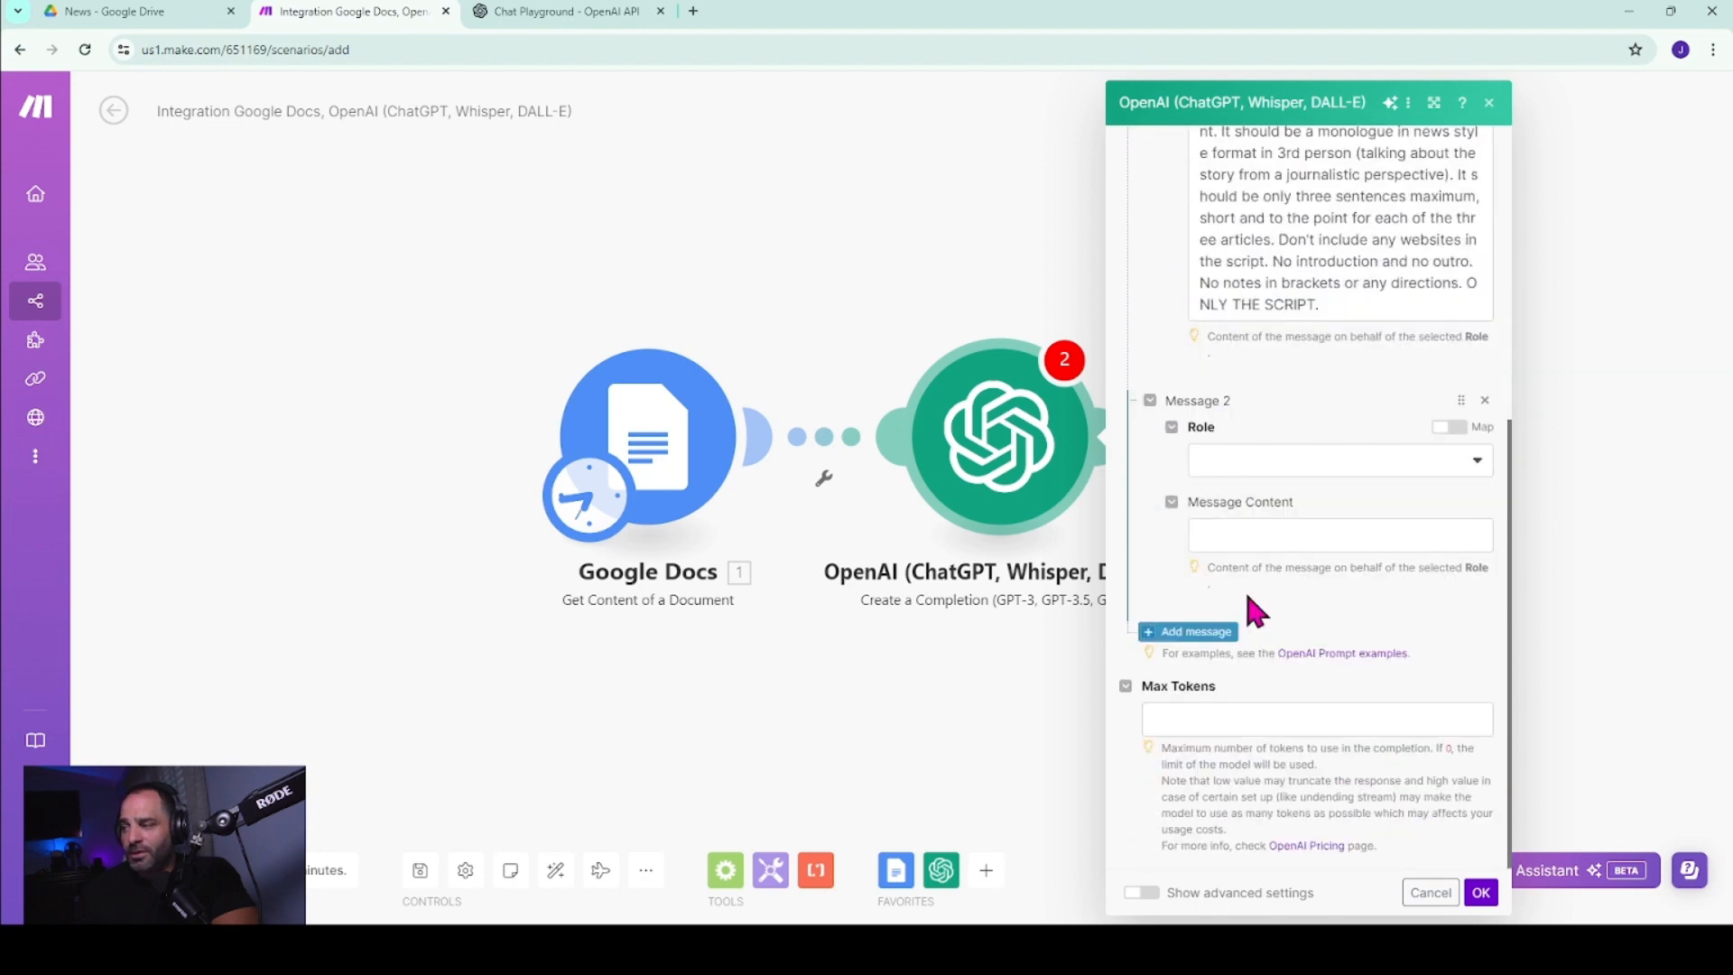
click(1305, 462)
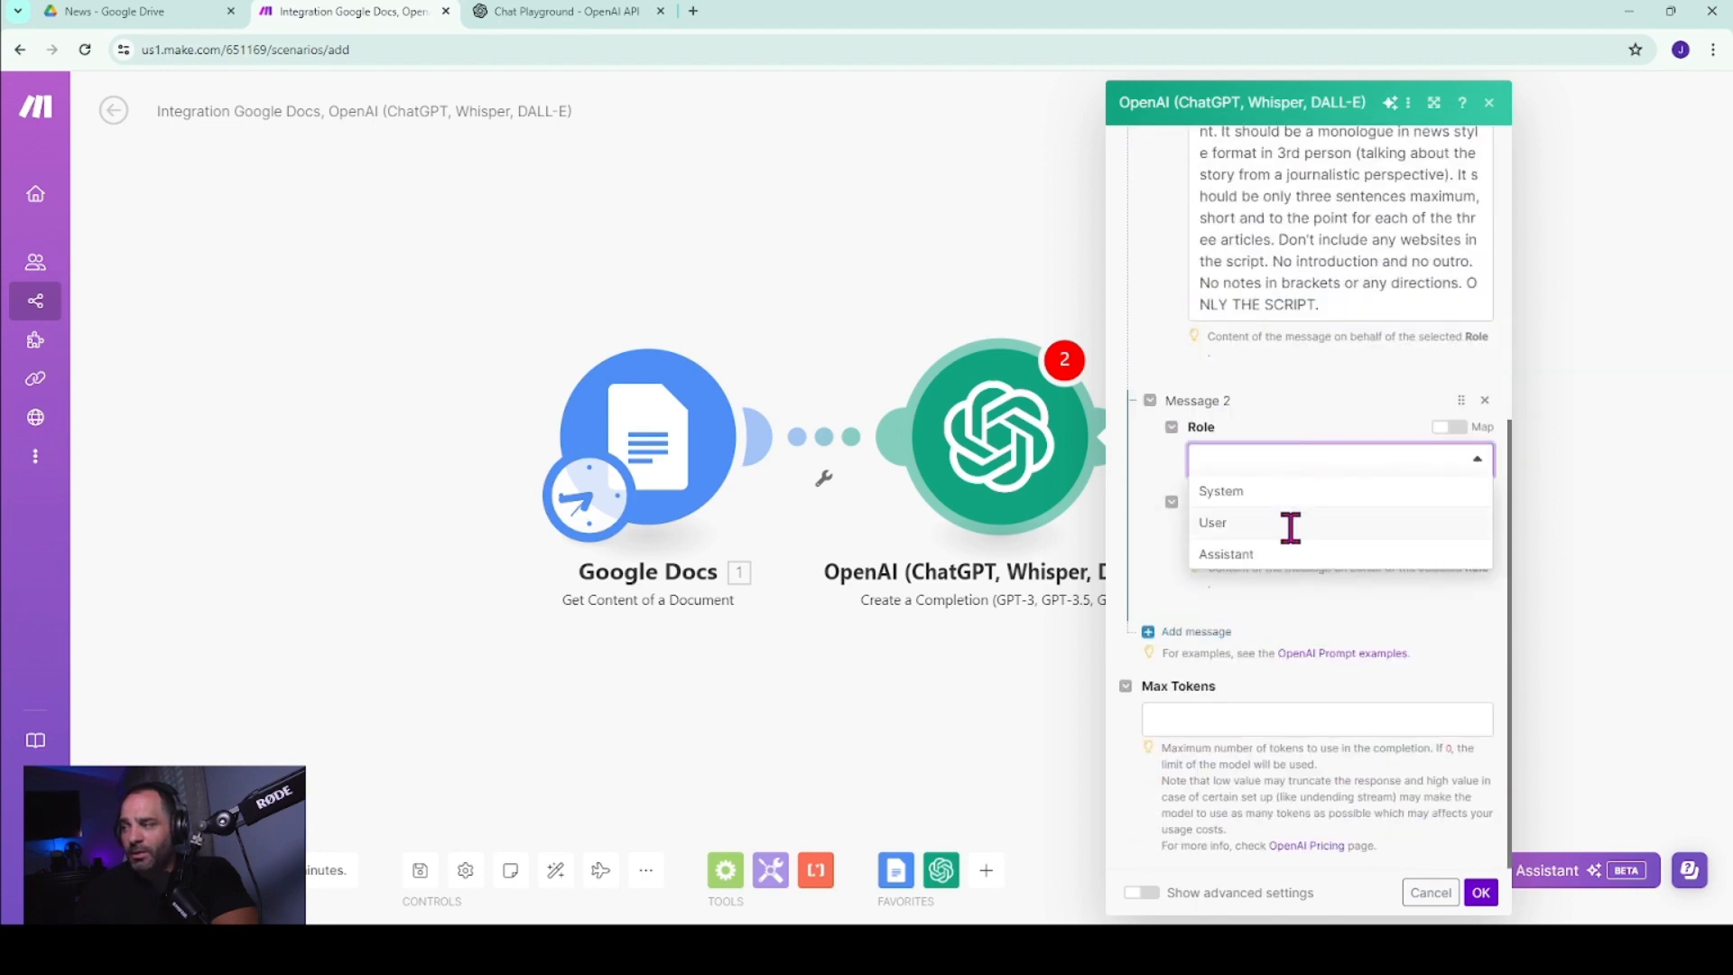
click(1288, 524)
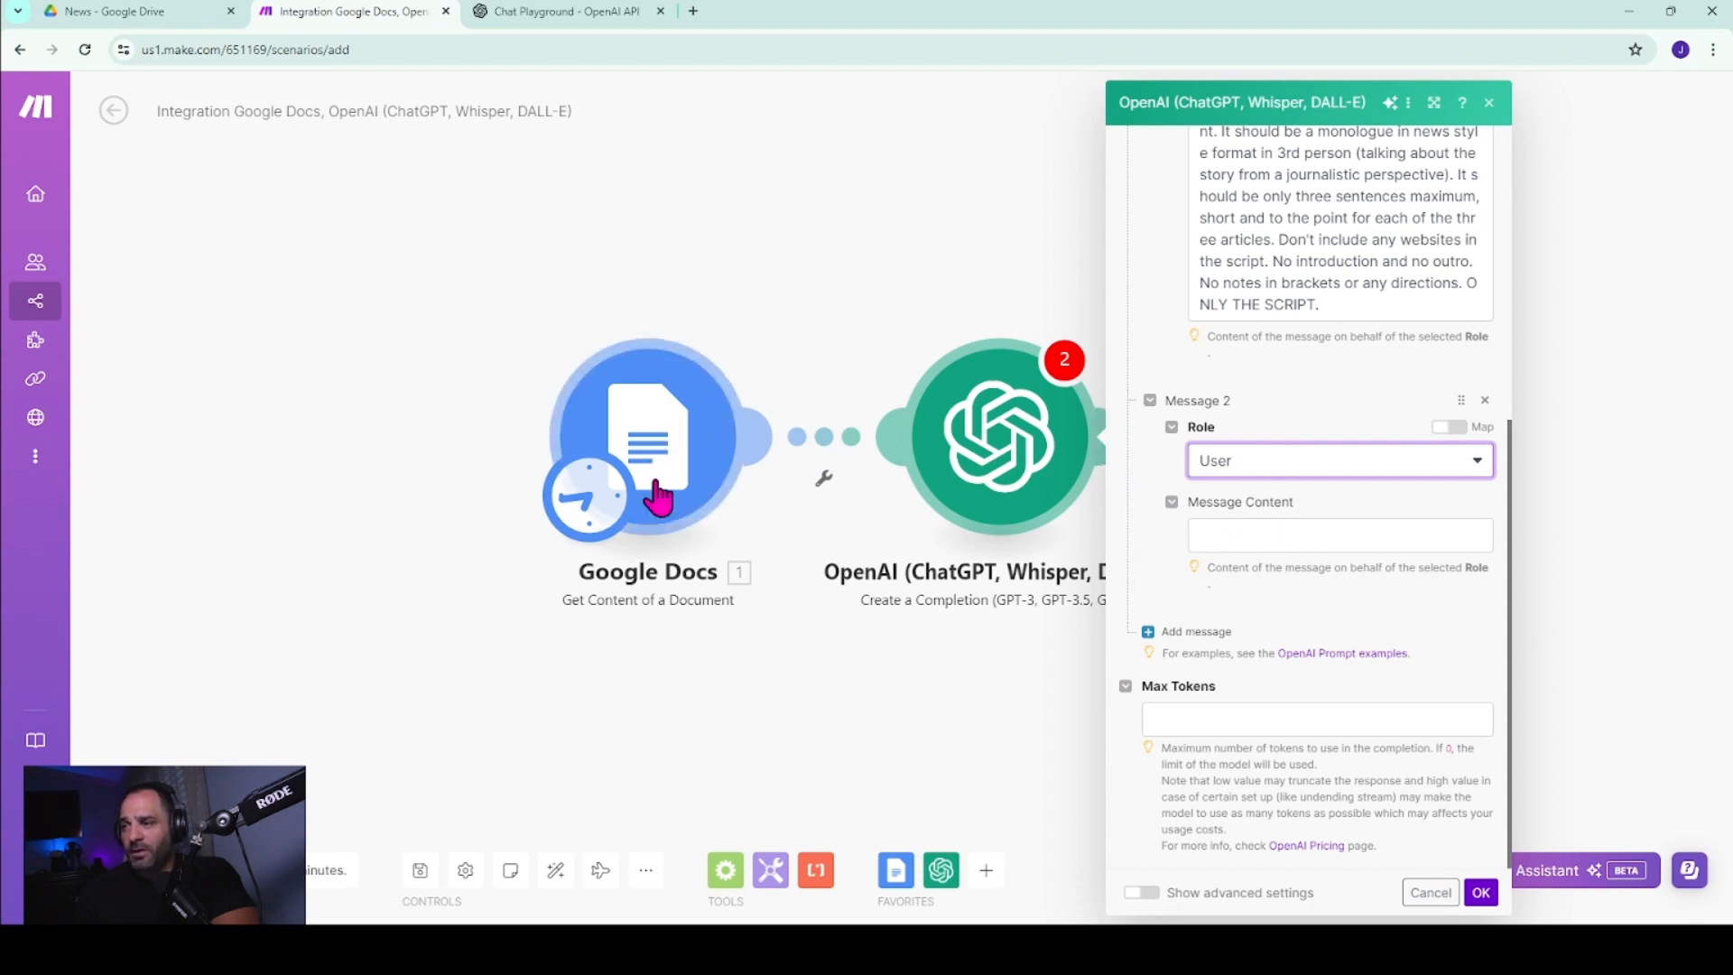
click(1255, 538)
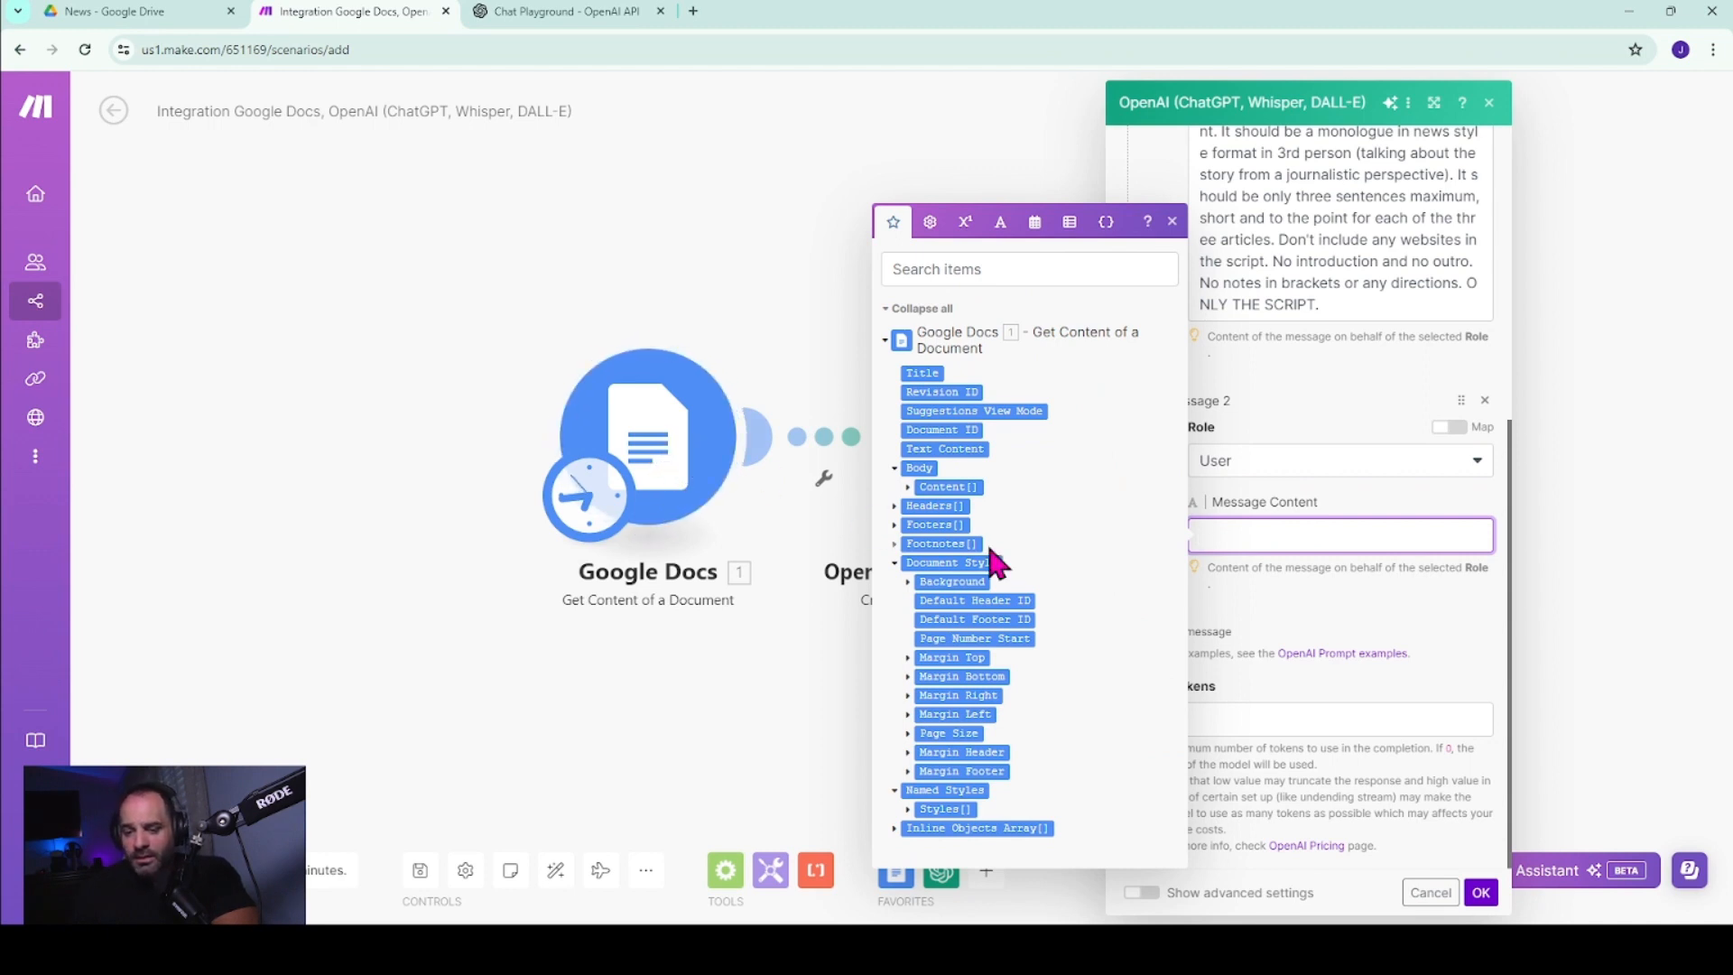
click(966, 451)
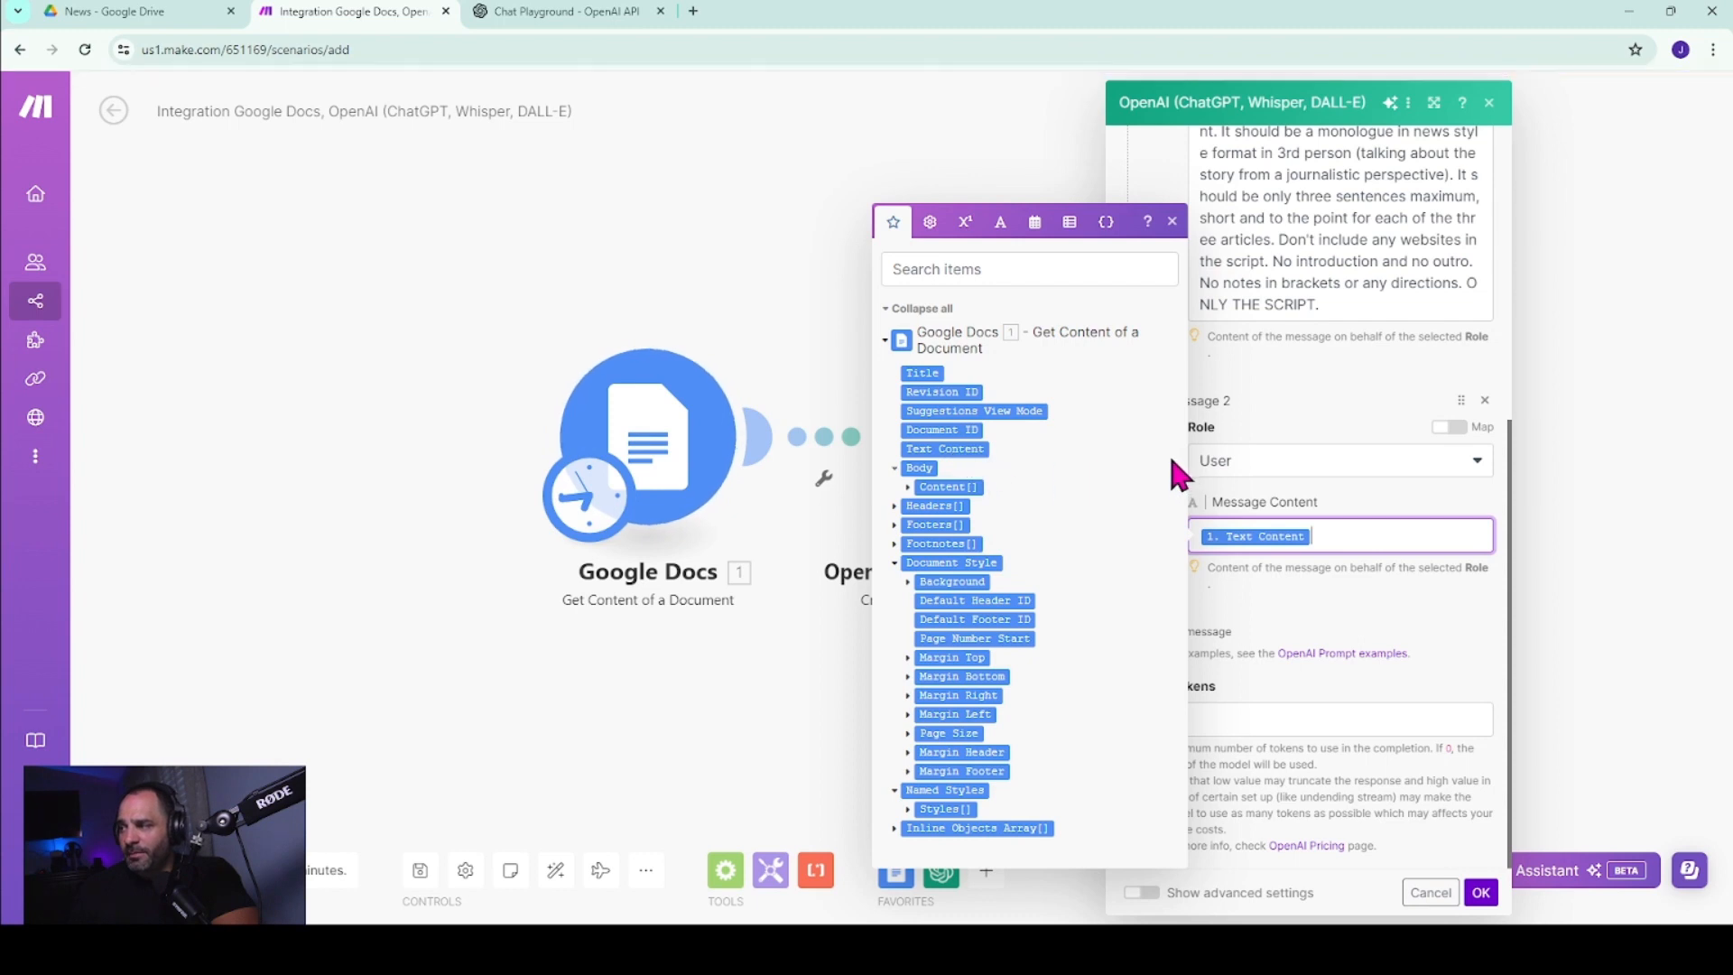
click(1173, 226)
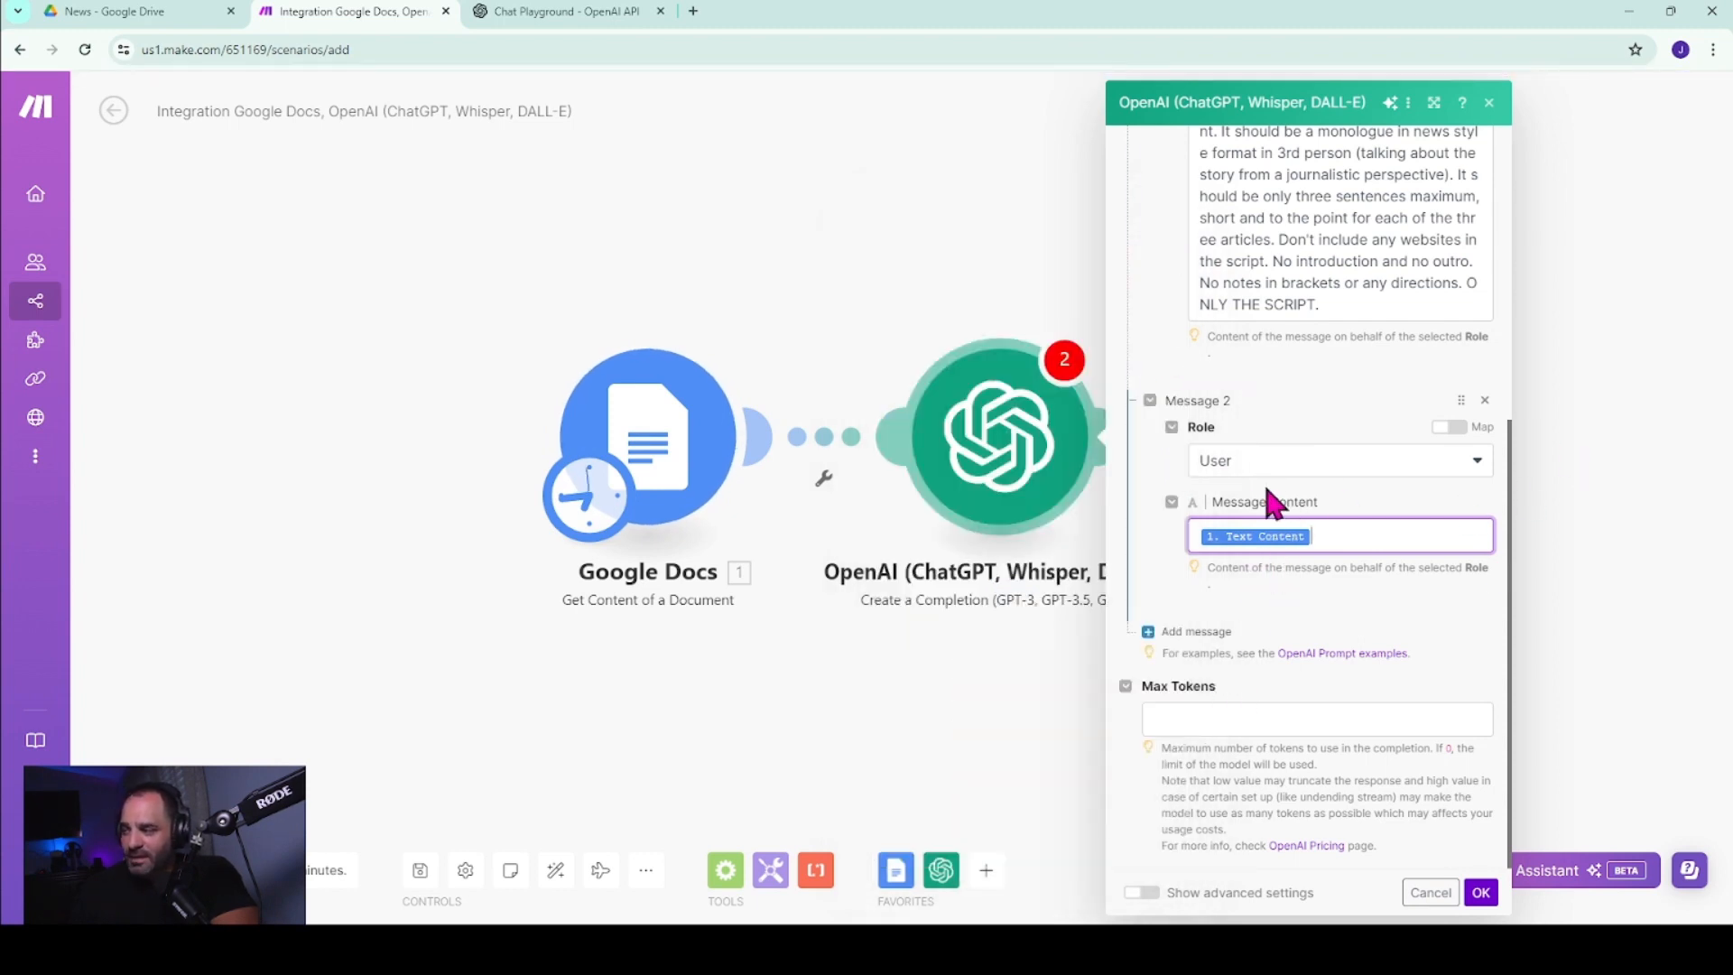
- Set Max Tokens to 500, save the OpenAI module settings and collapse the Discover checklist
click(1177, 722)
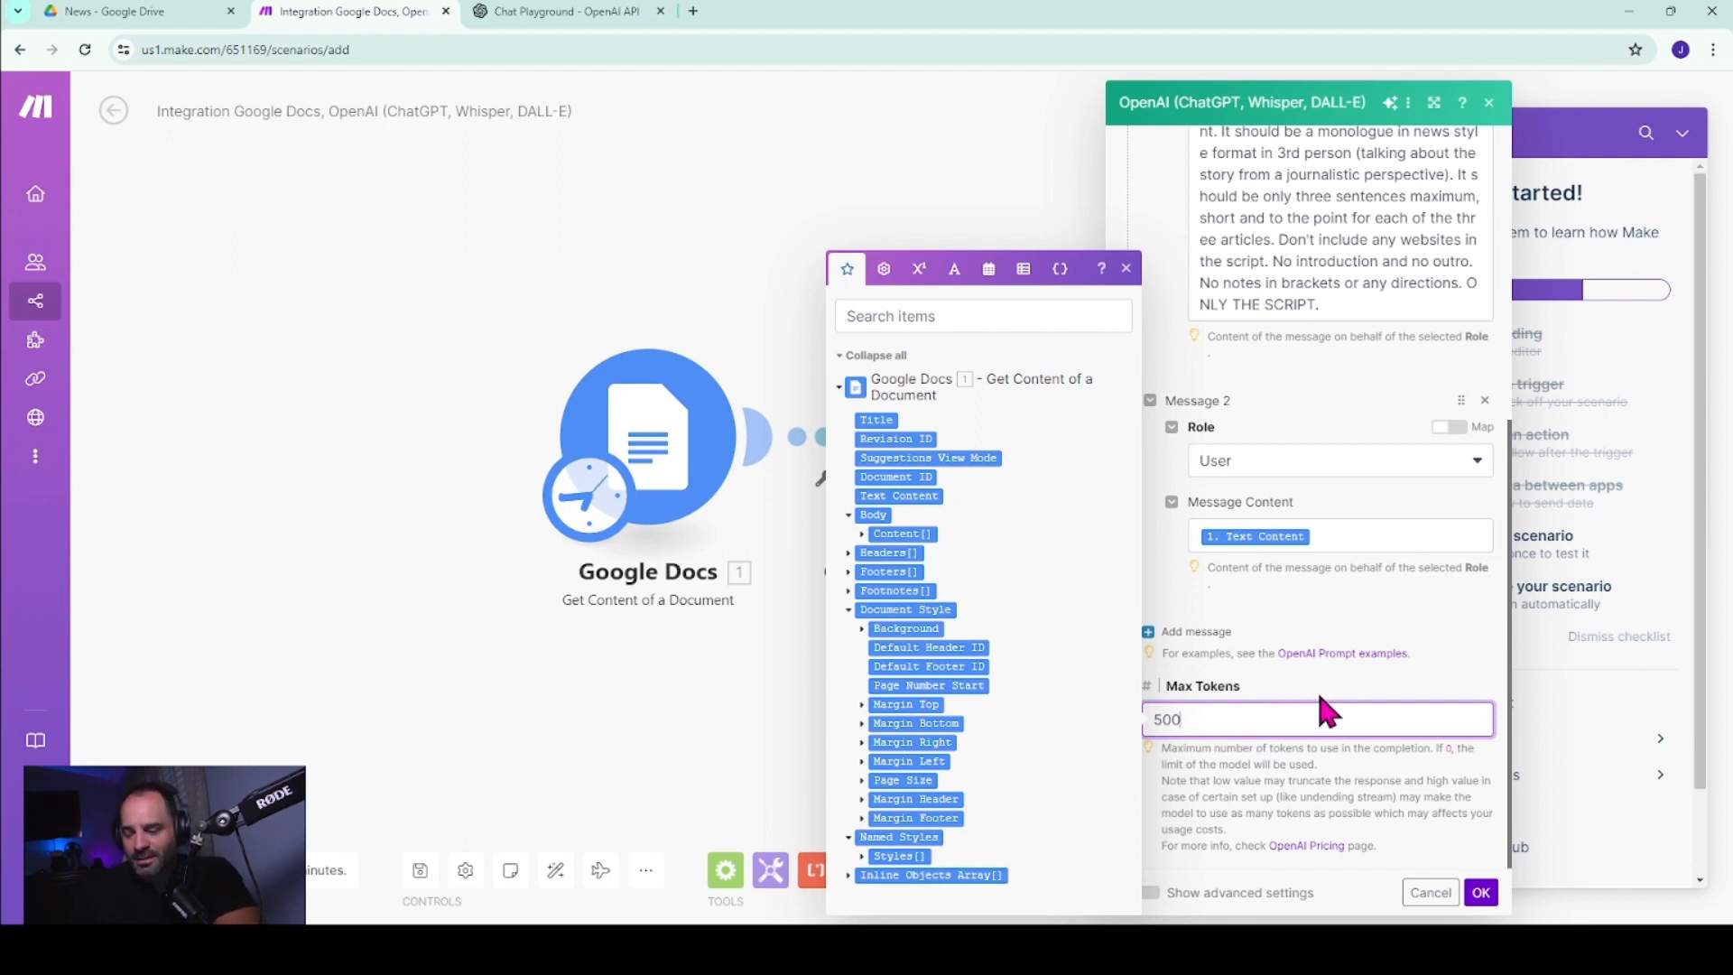
click(1127, 268)
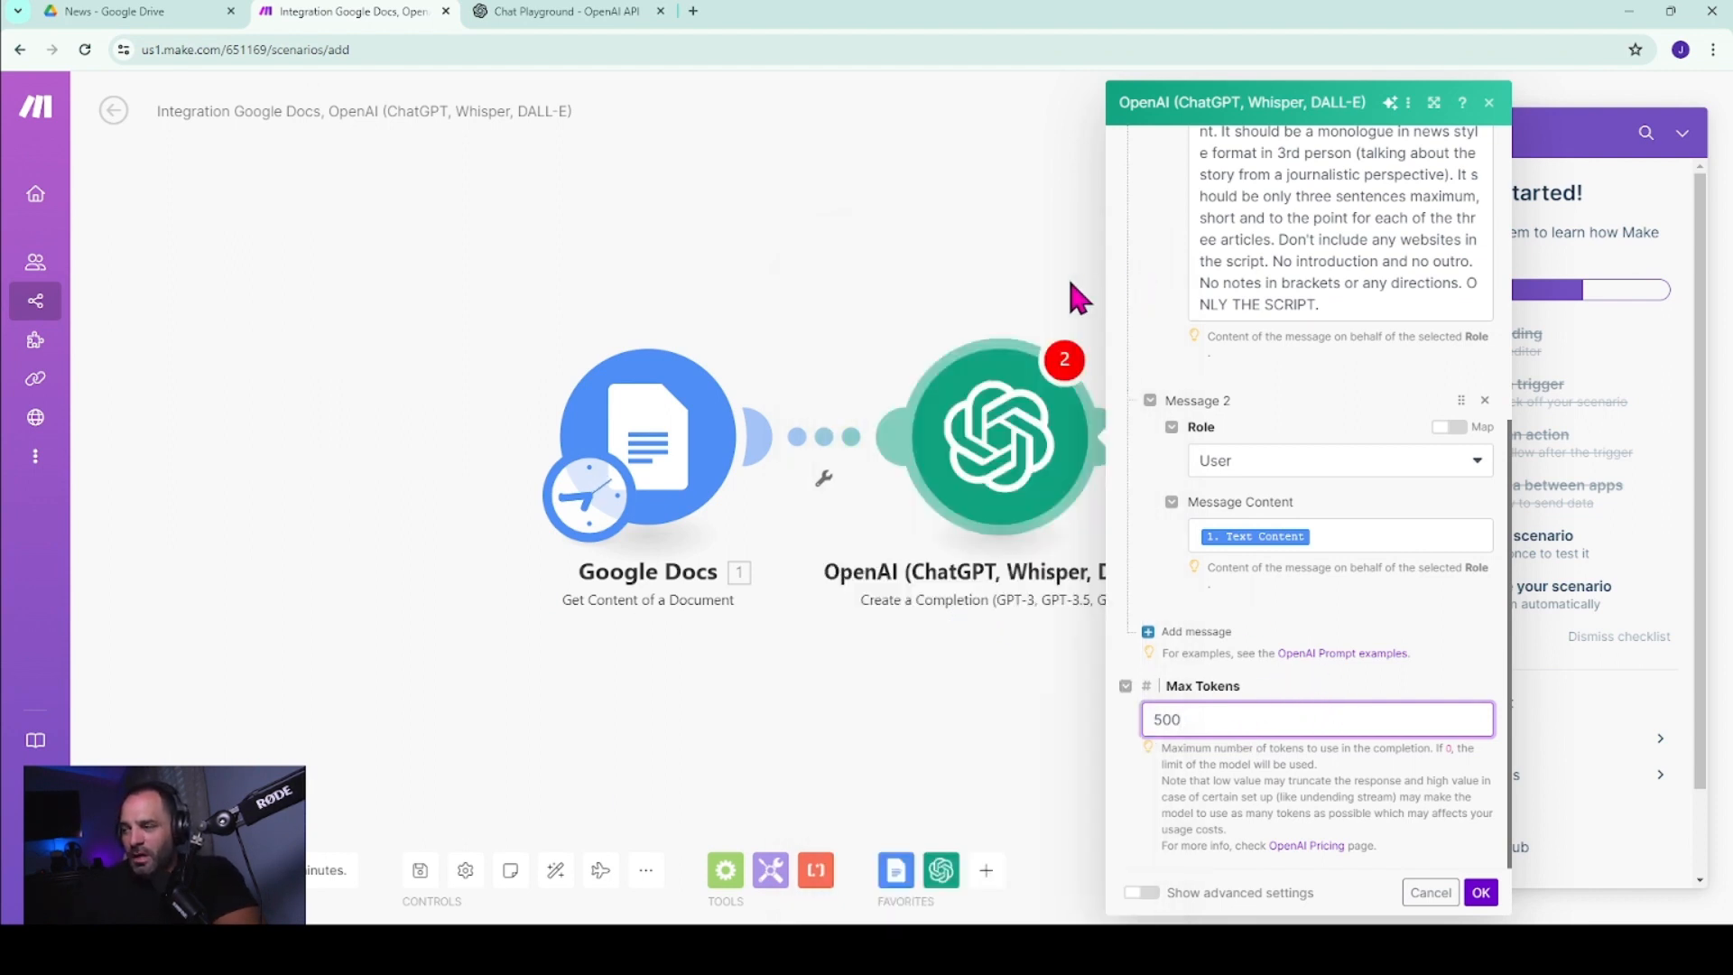
click(1481, 894)
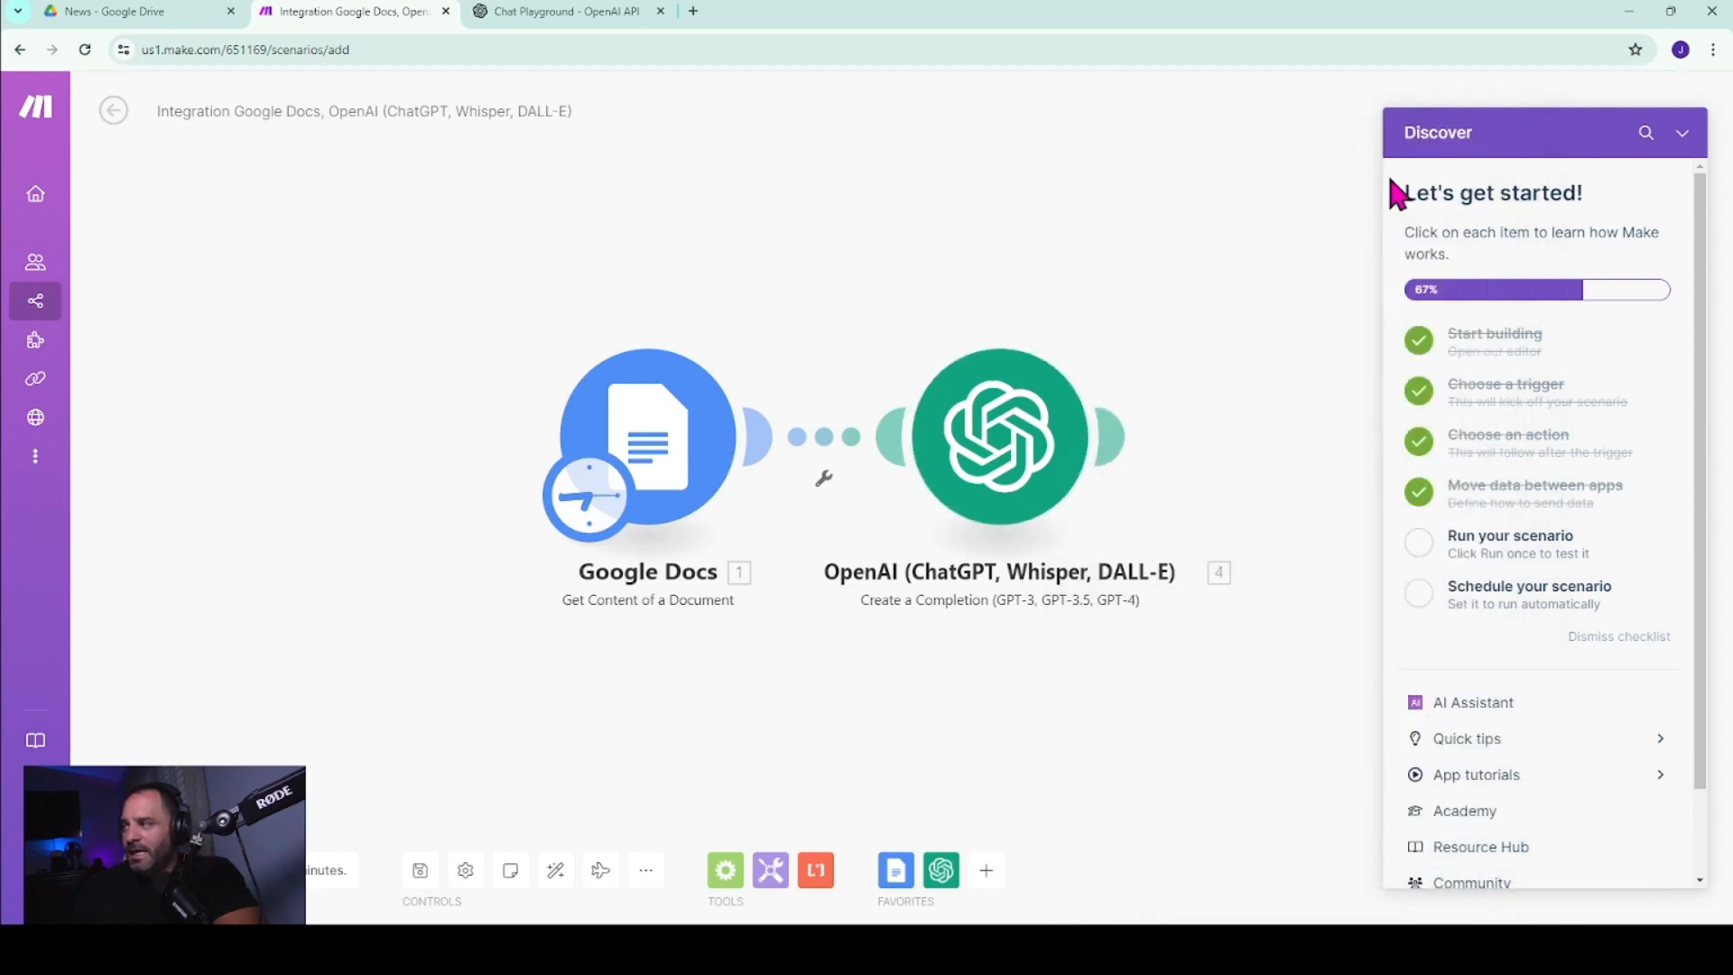
click(1683, 134)
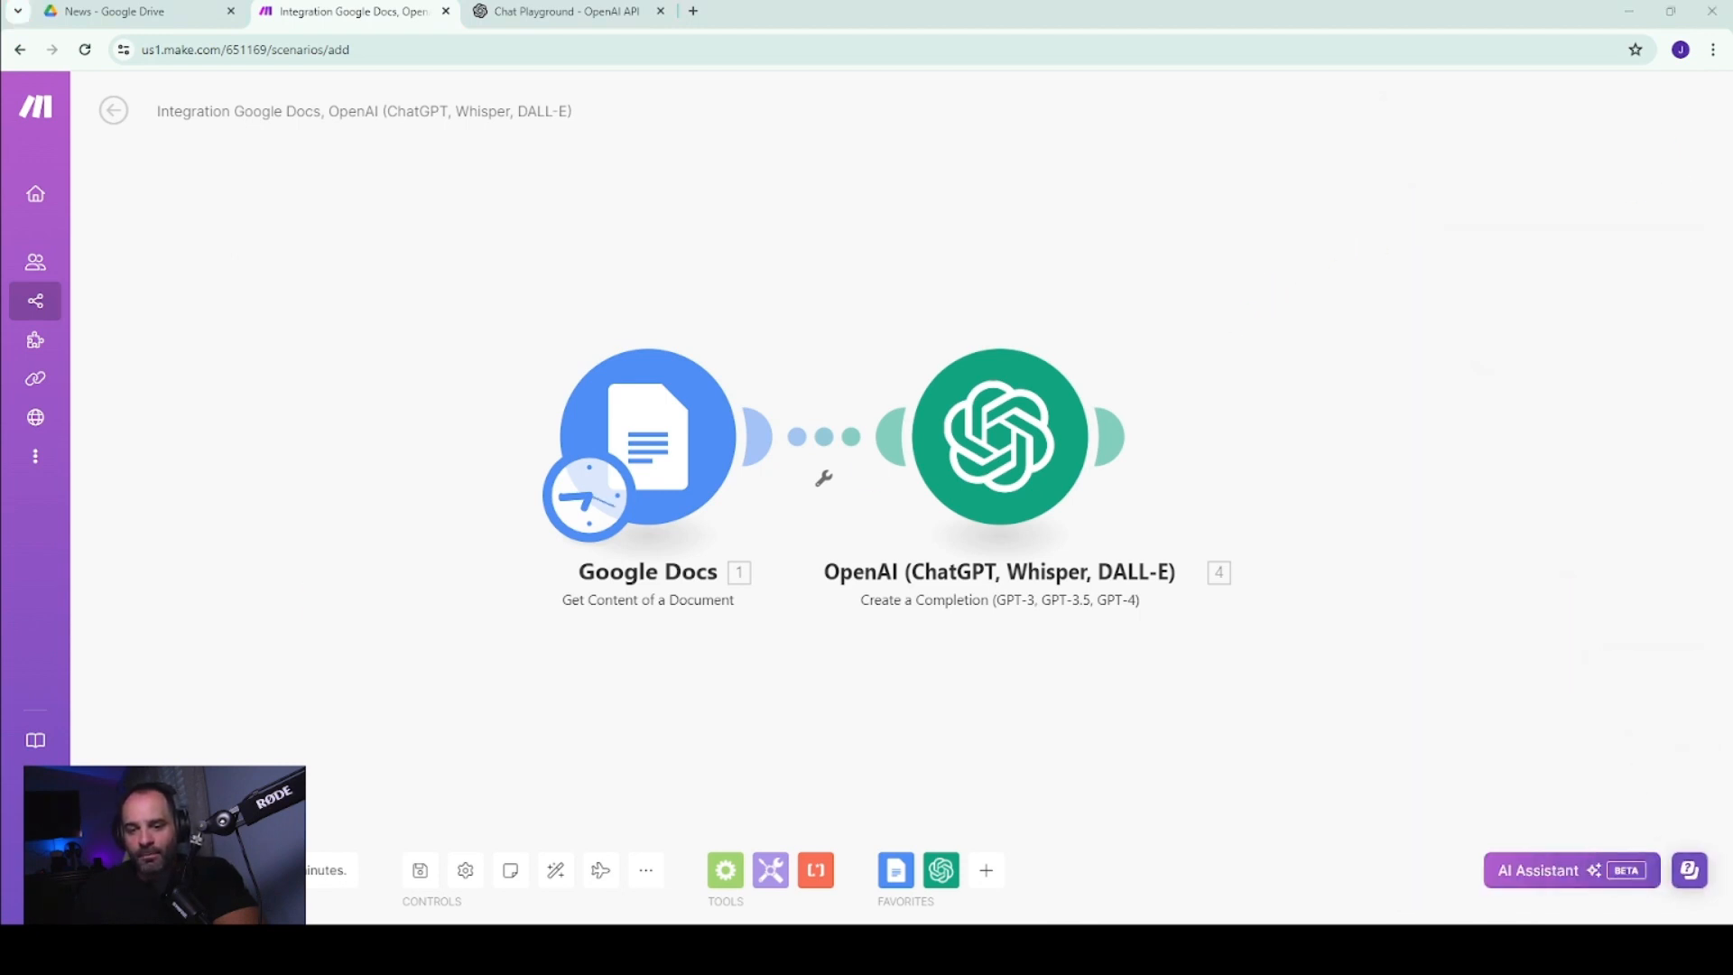
- Add a Google Drive Search for Files/Folders module after the OpenAI module
drag(1340, 401, 1109, 380)
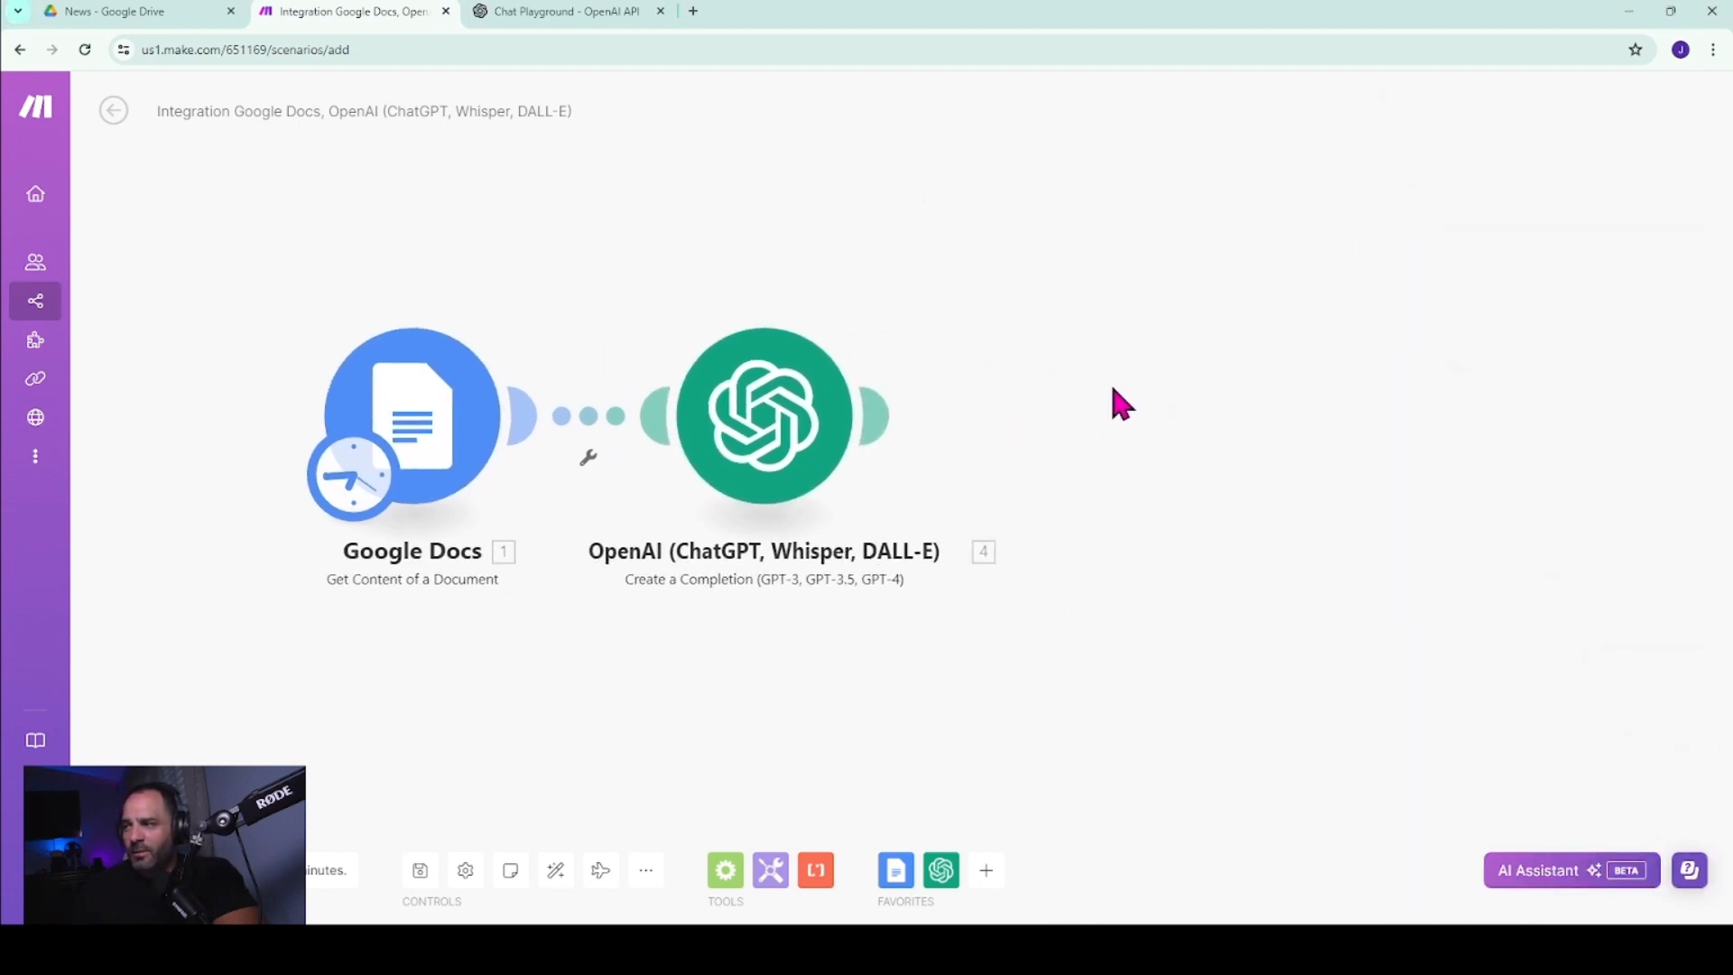
click(874, 414)
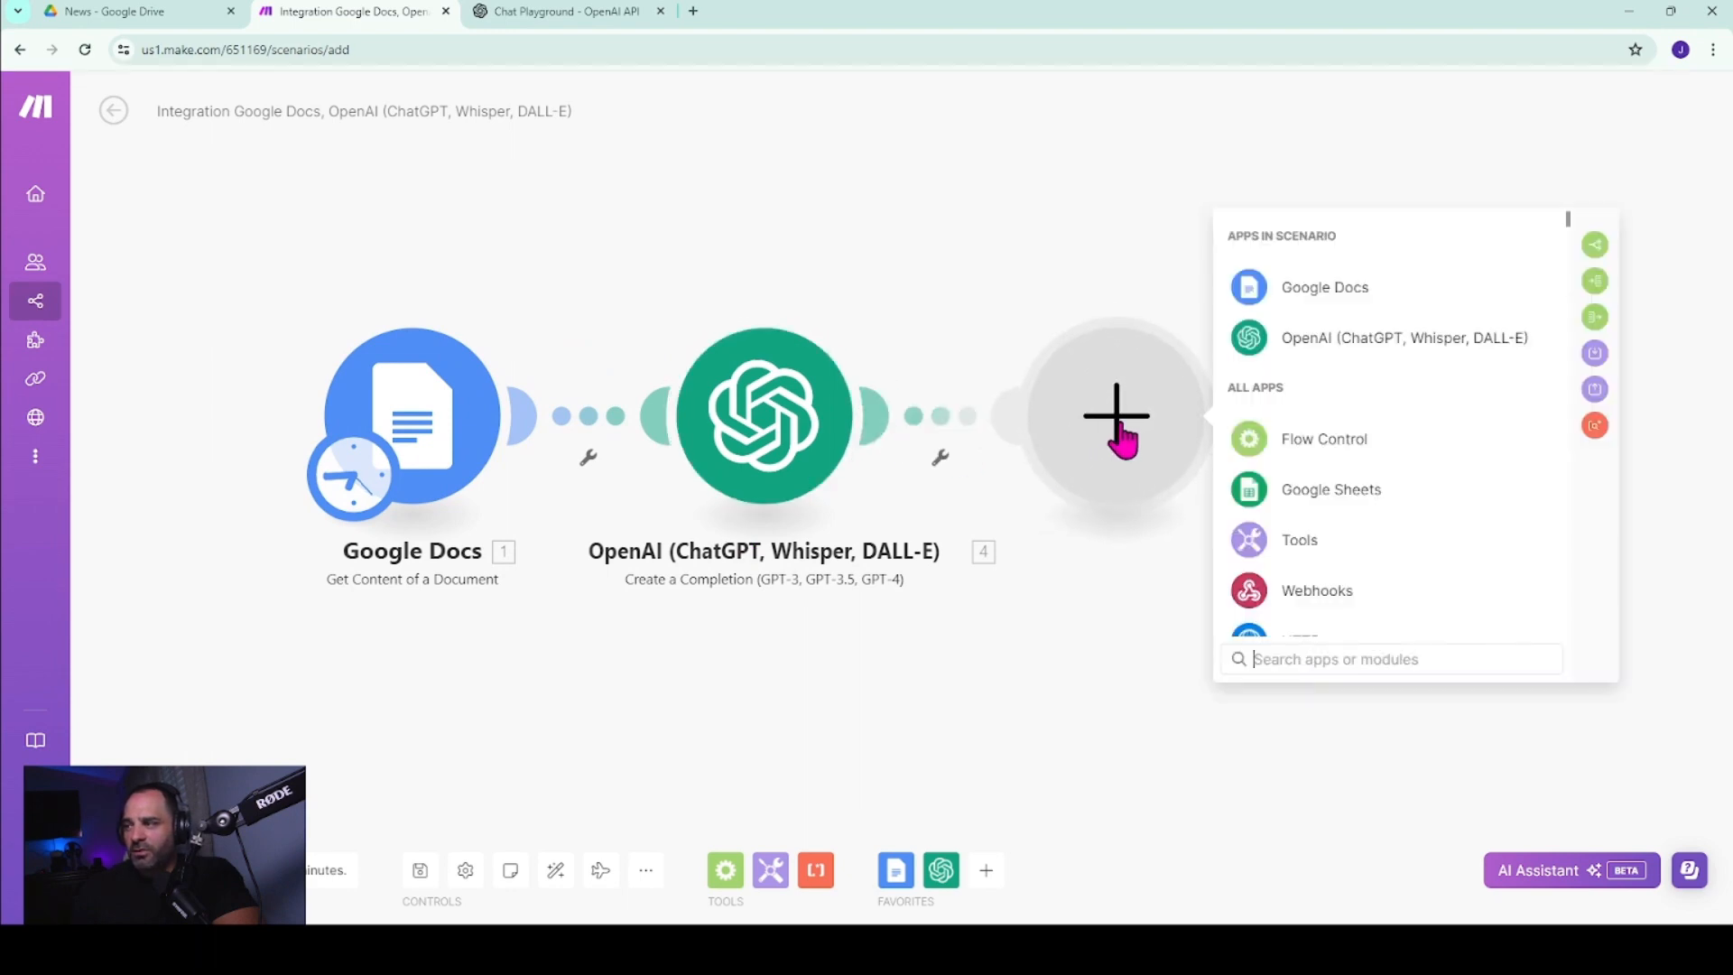
click(1284, 650)
text(d)
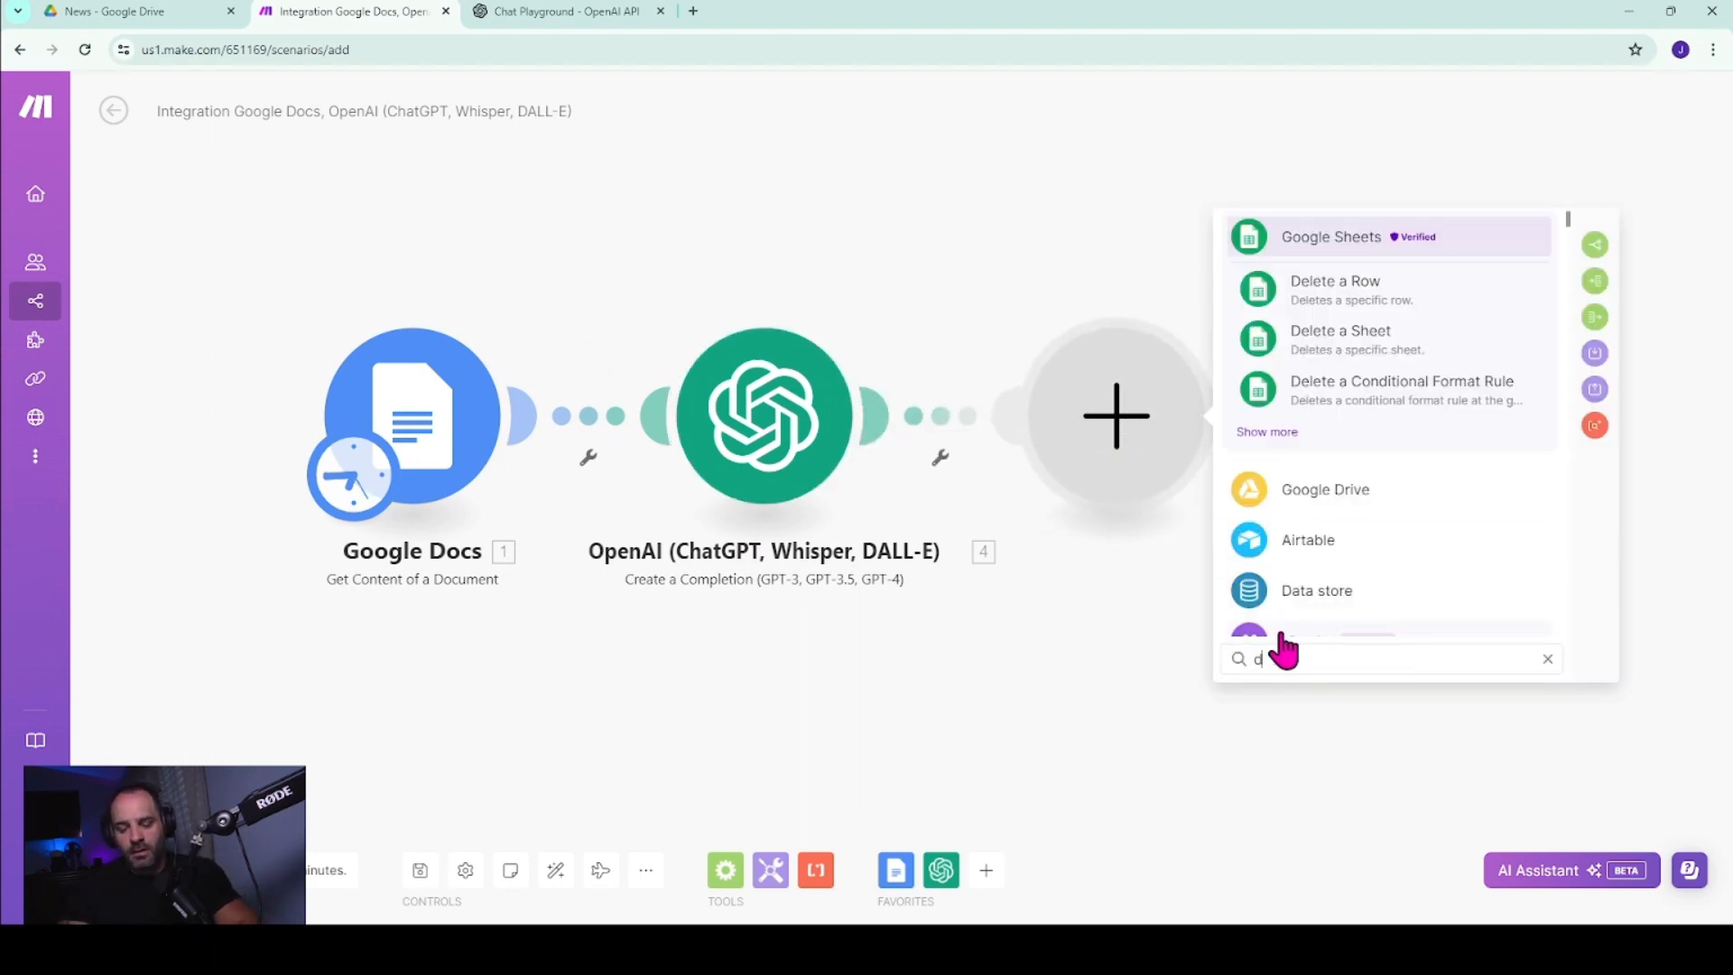
text(rive)
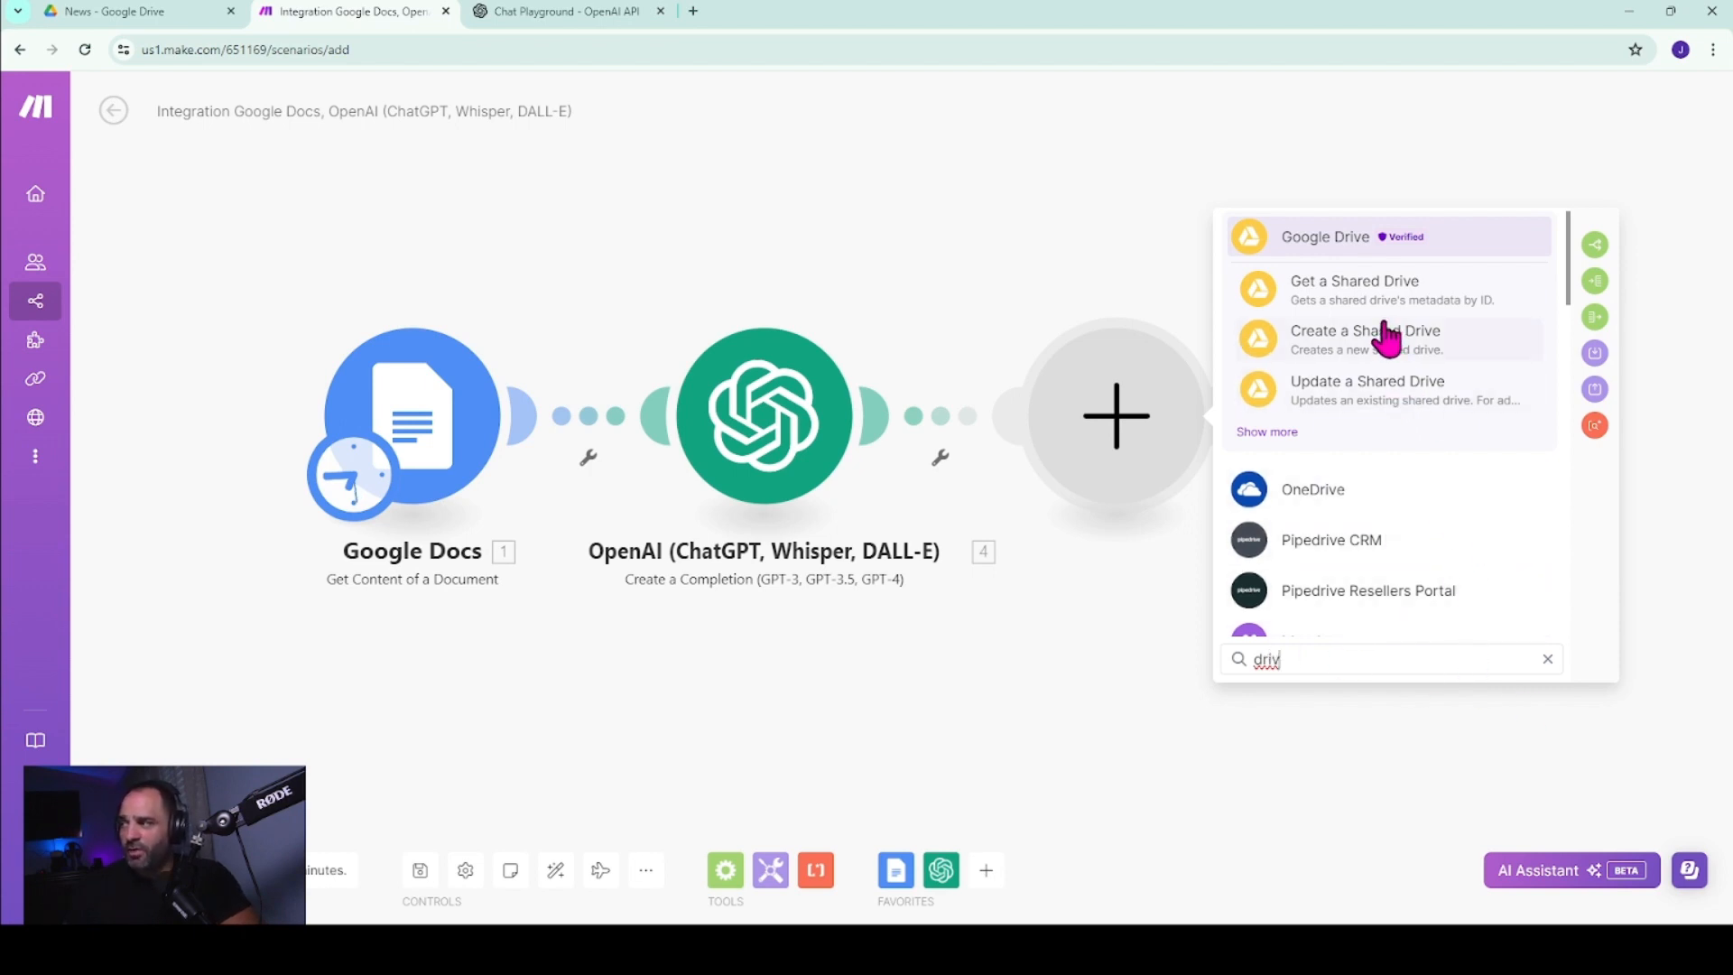
click(1342, 239)
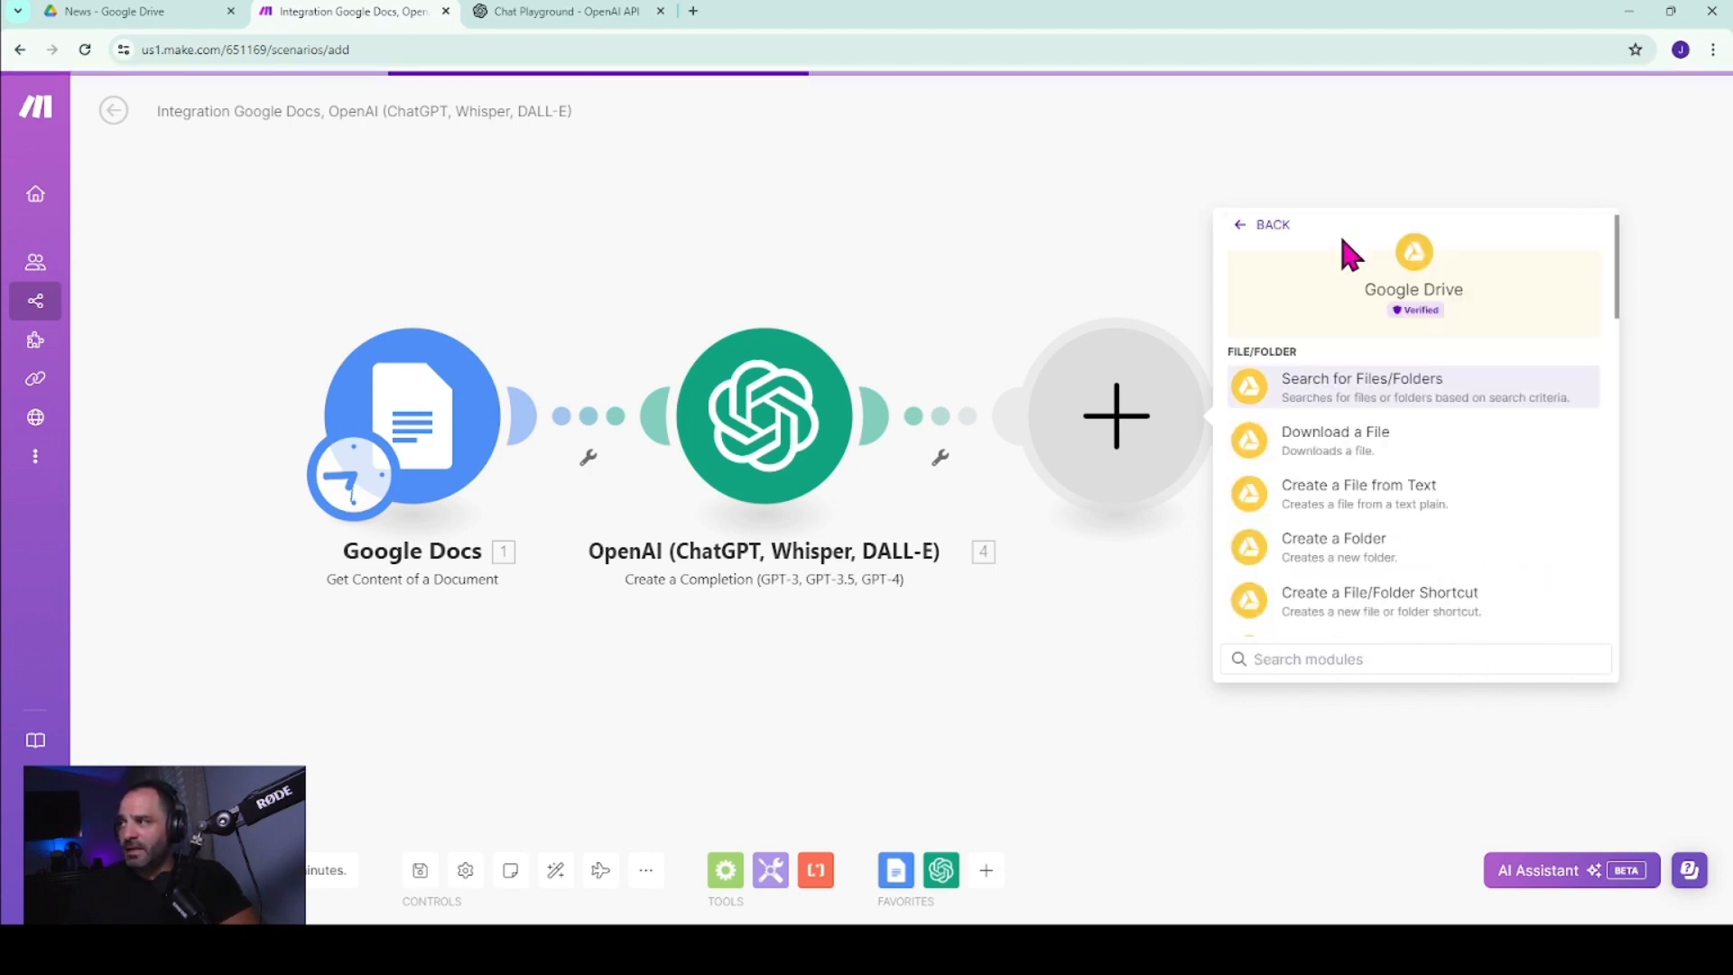
click(1327, 658)
text(s)
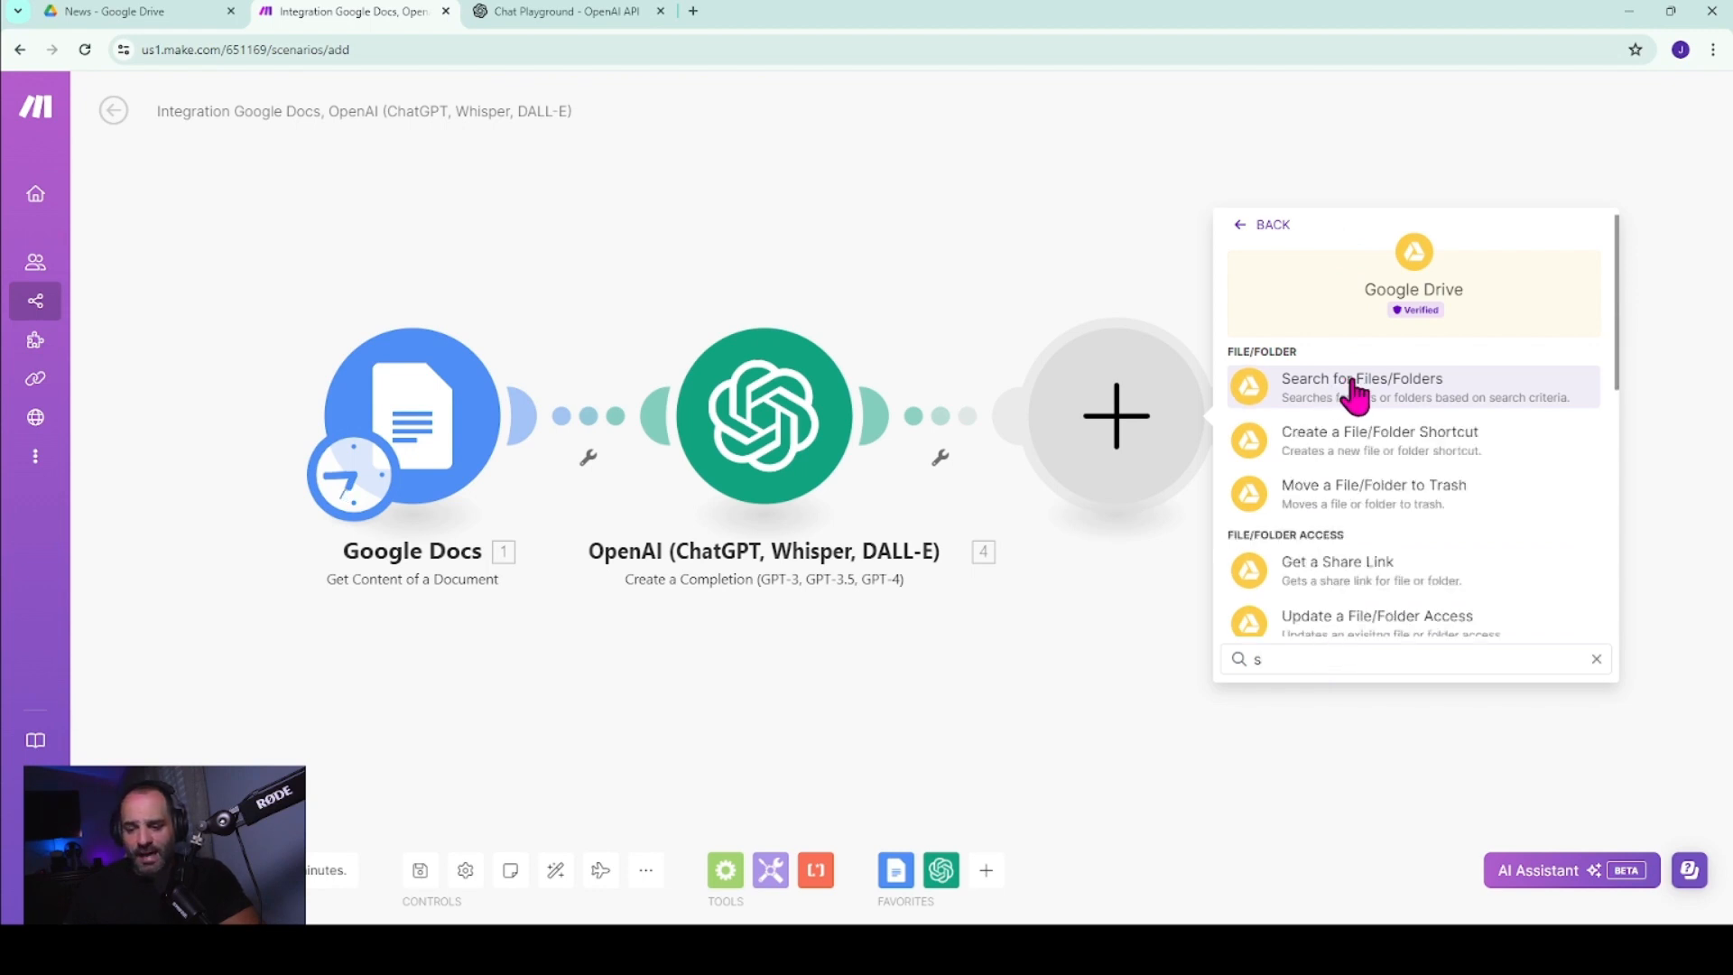
click(1354, 388)
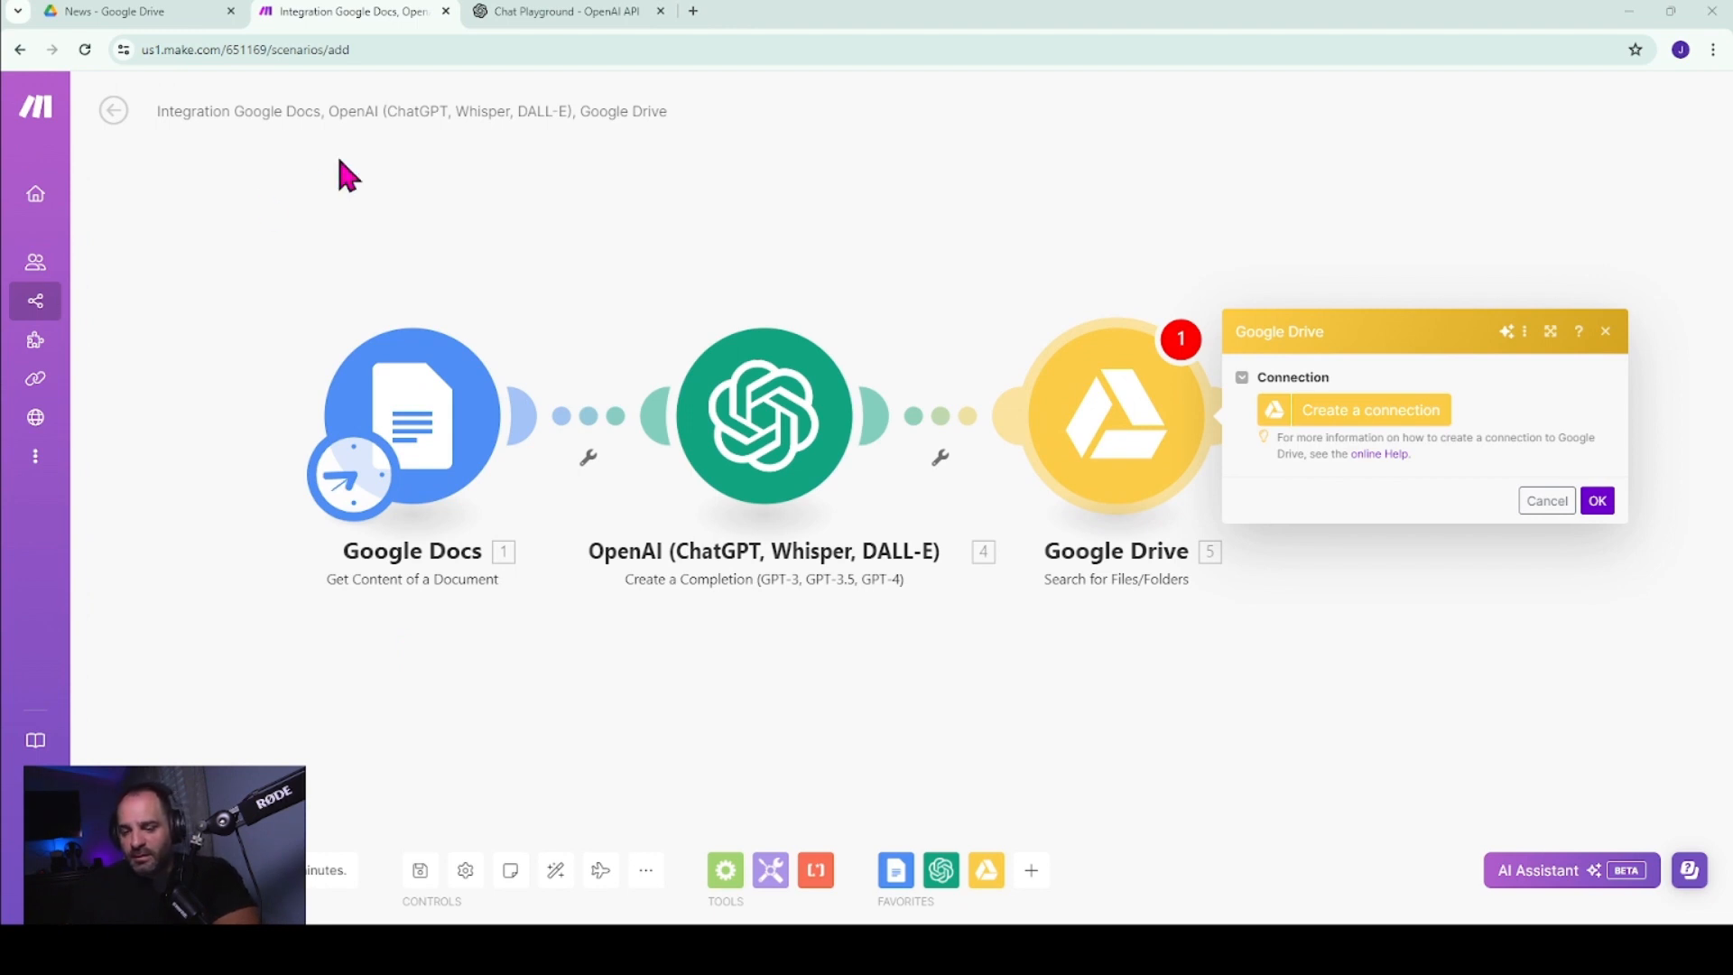
- Try to create a Google Drive connection for the new module by signing in with Google
click(1408, 413)
click(1201, 622)
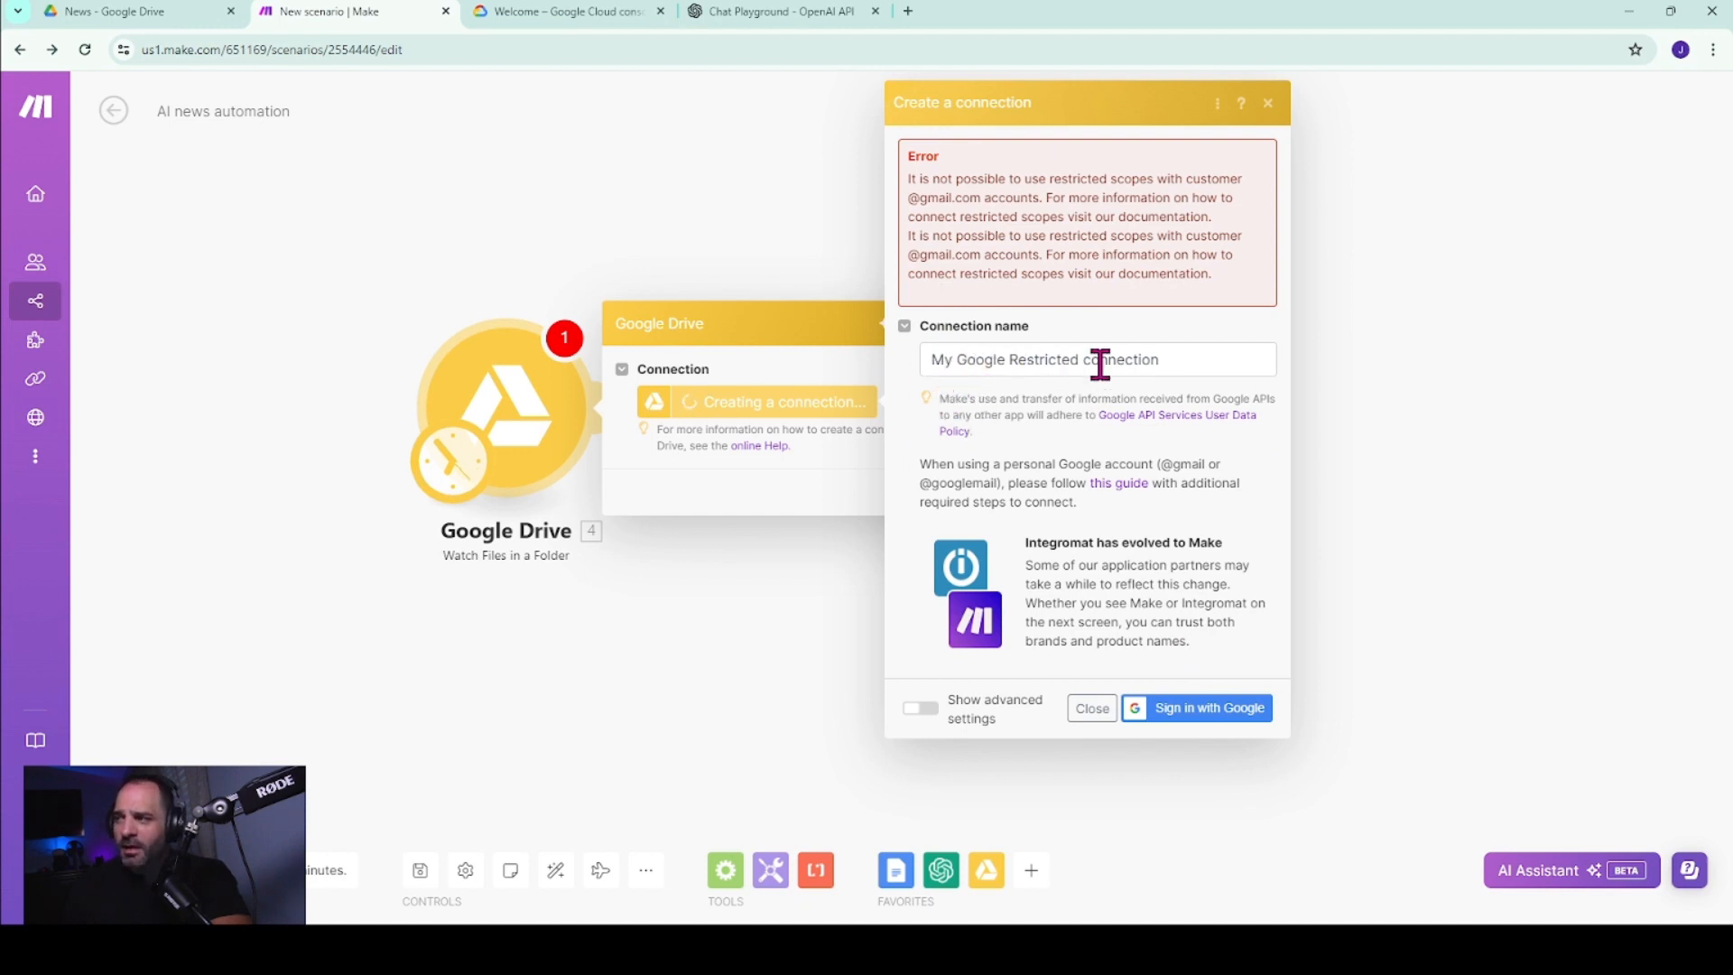
- Switch to the Google Cloud console, create a project named "Make automation" and select it as the active project
click(548, 13)
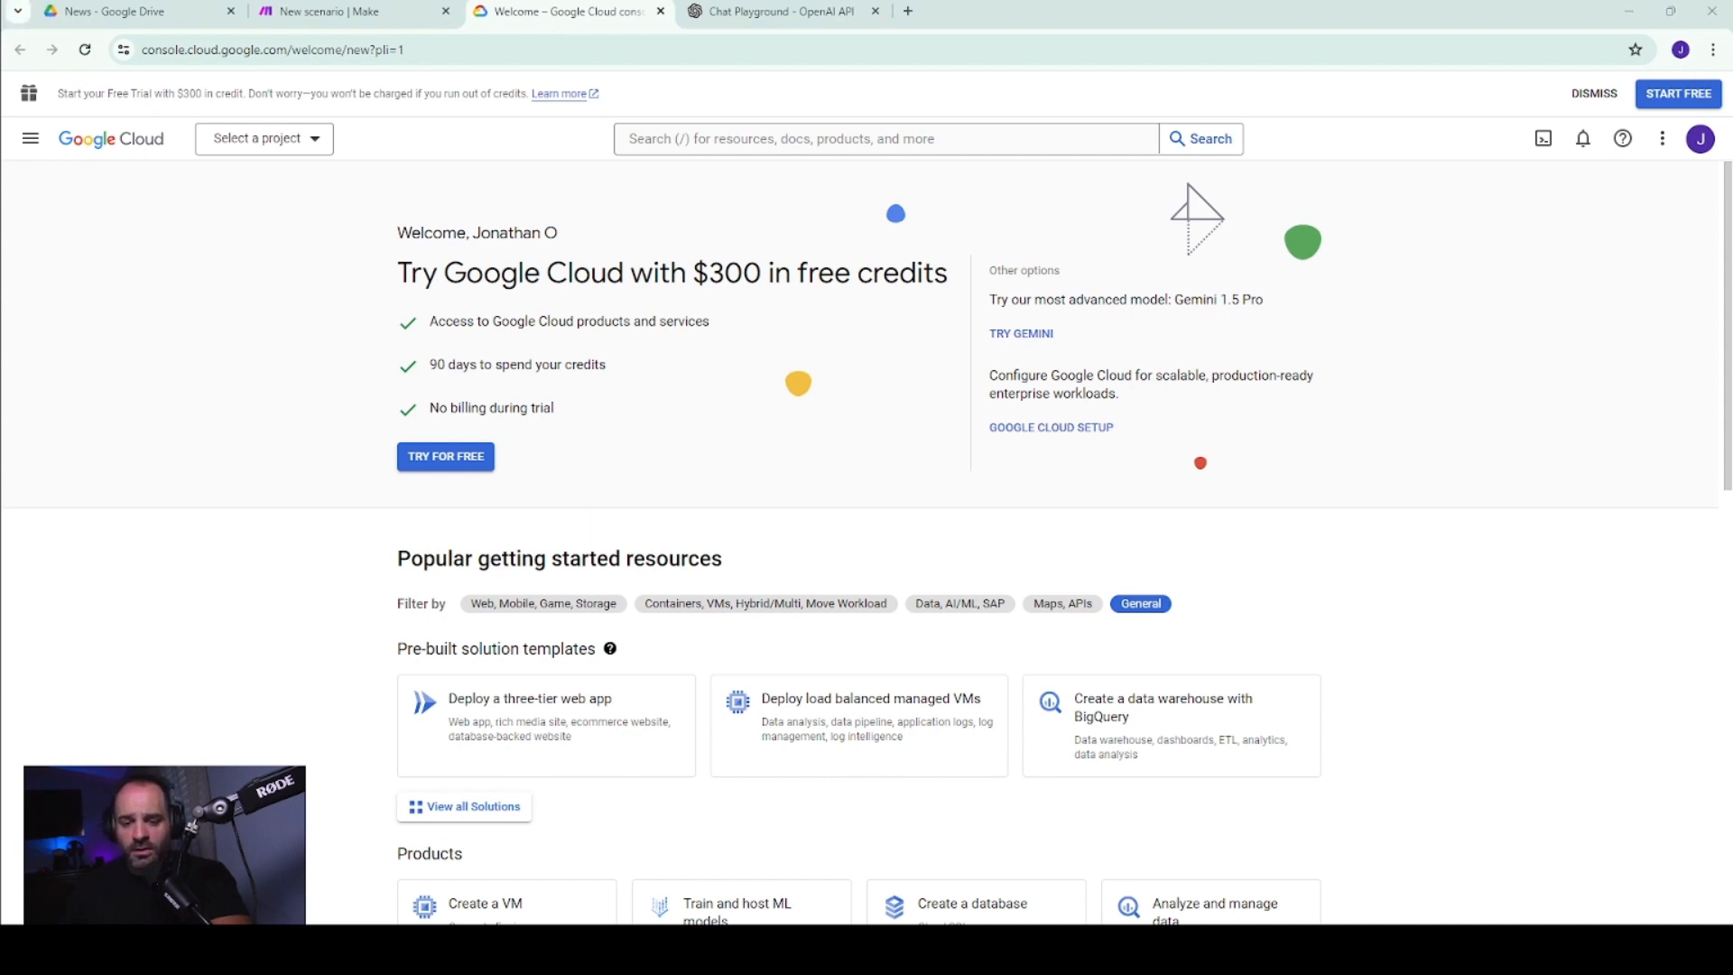
click(310, 138)
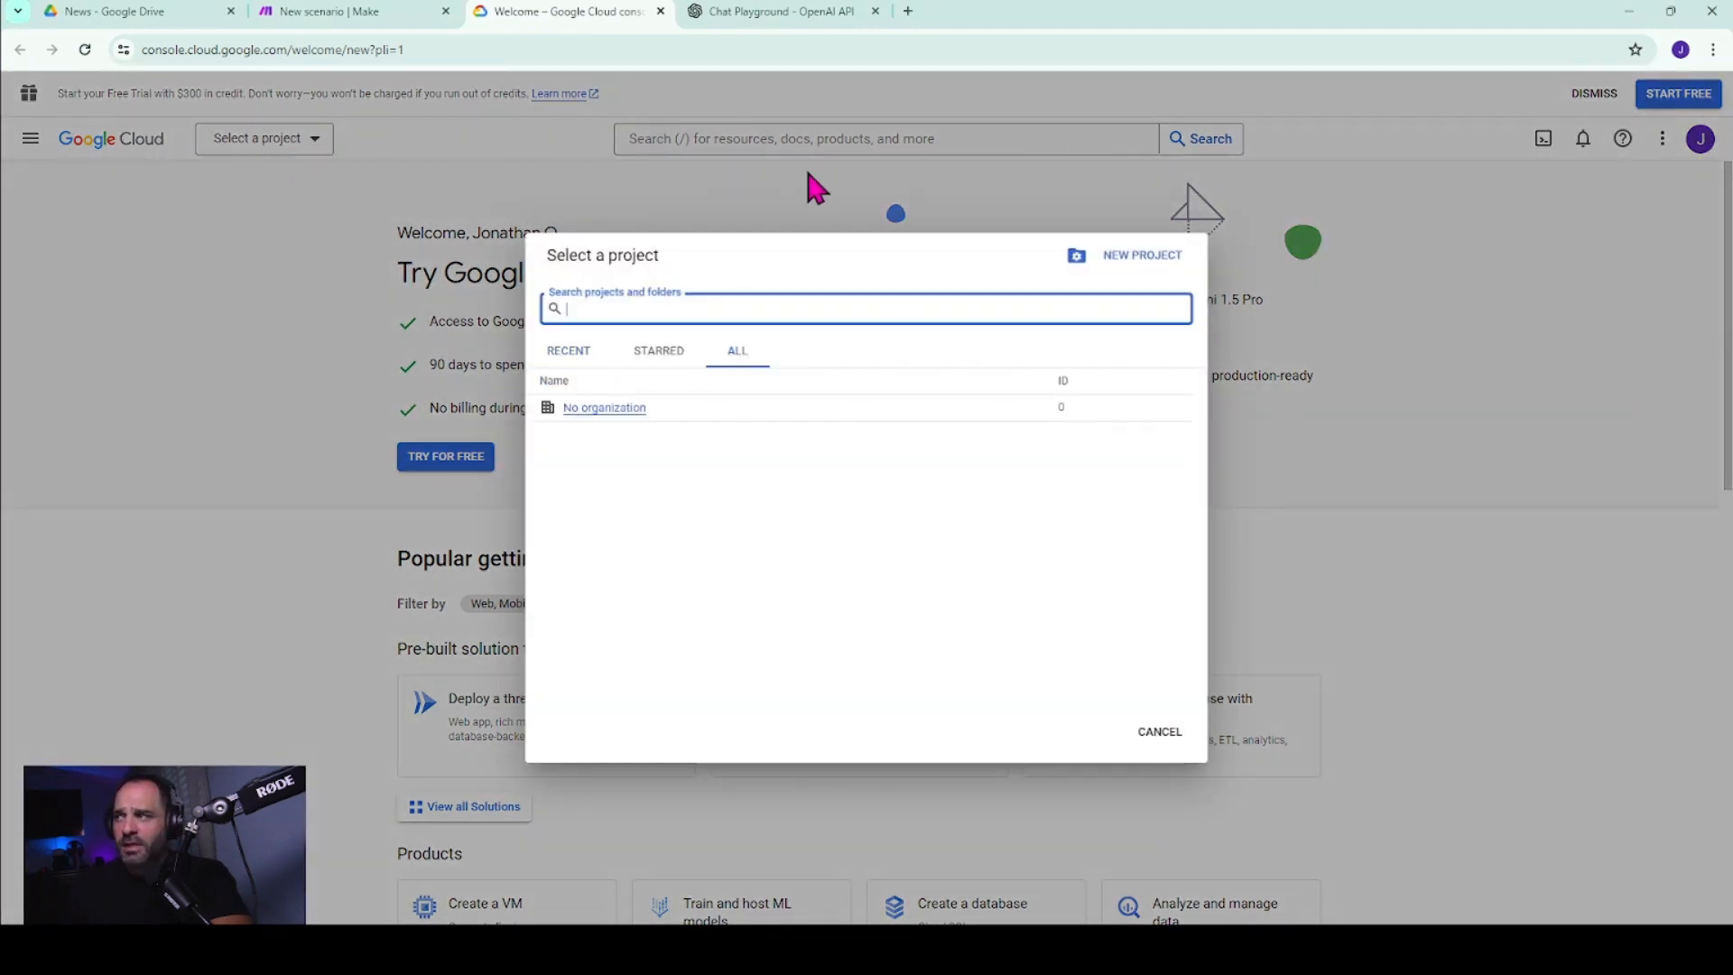
click(1125, 262)
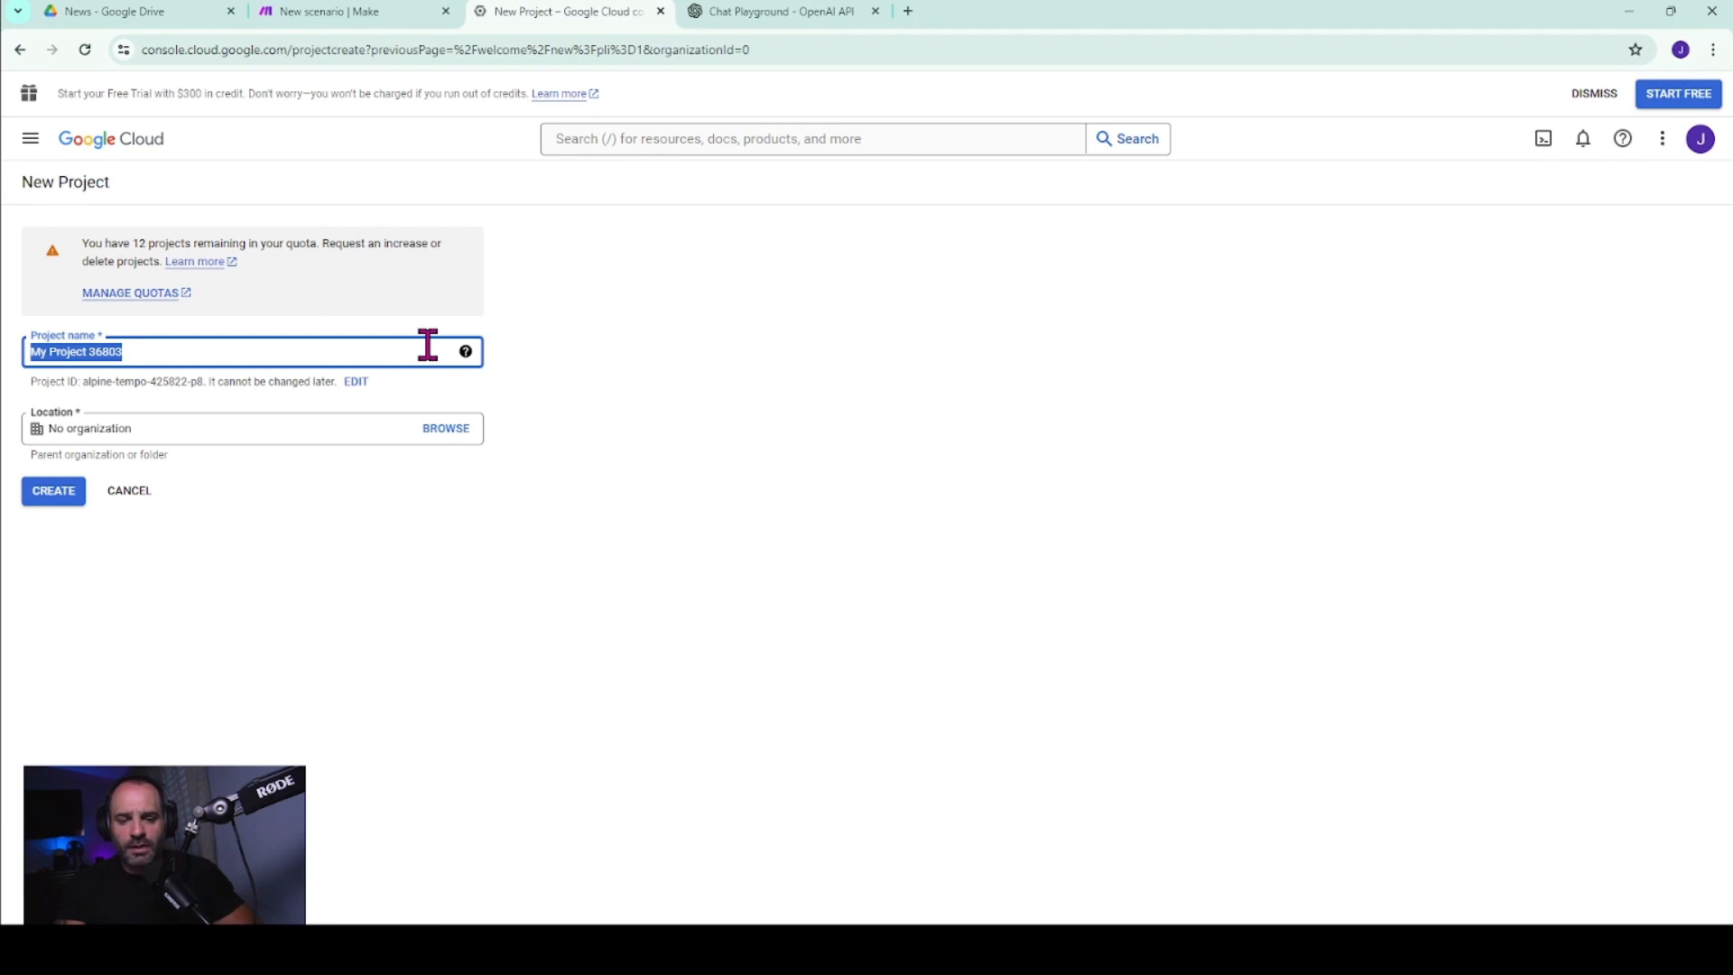
text(Make automation)
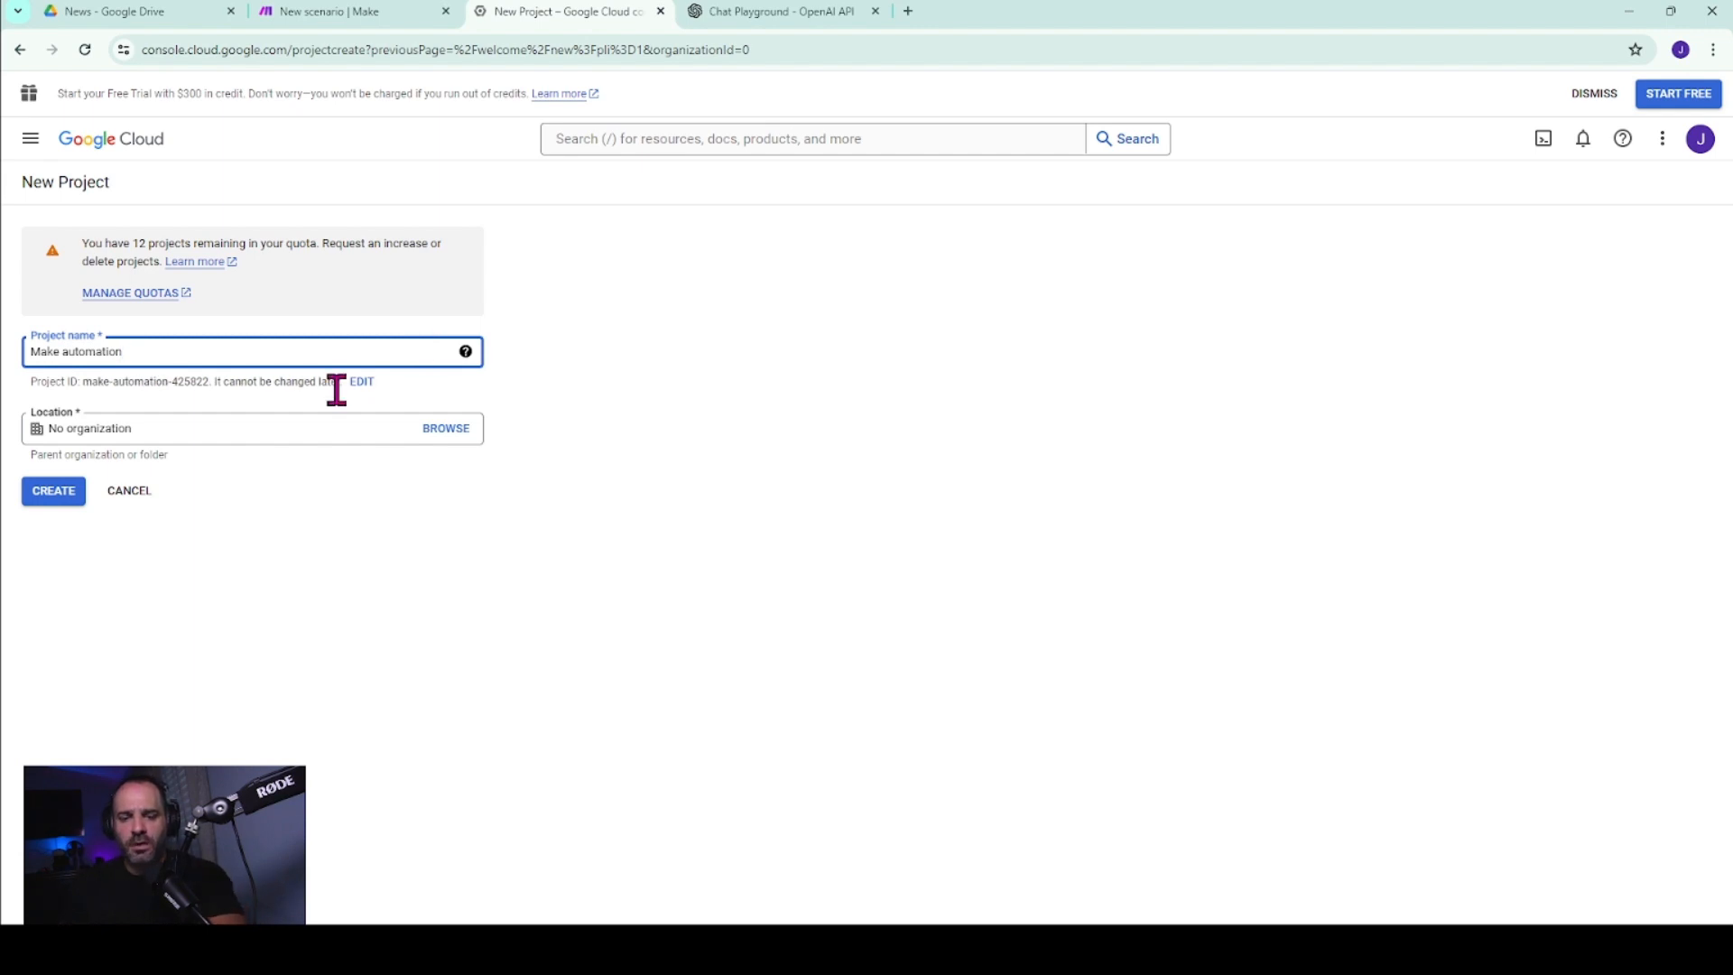
click(65, 496)
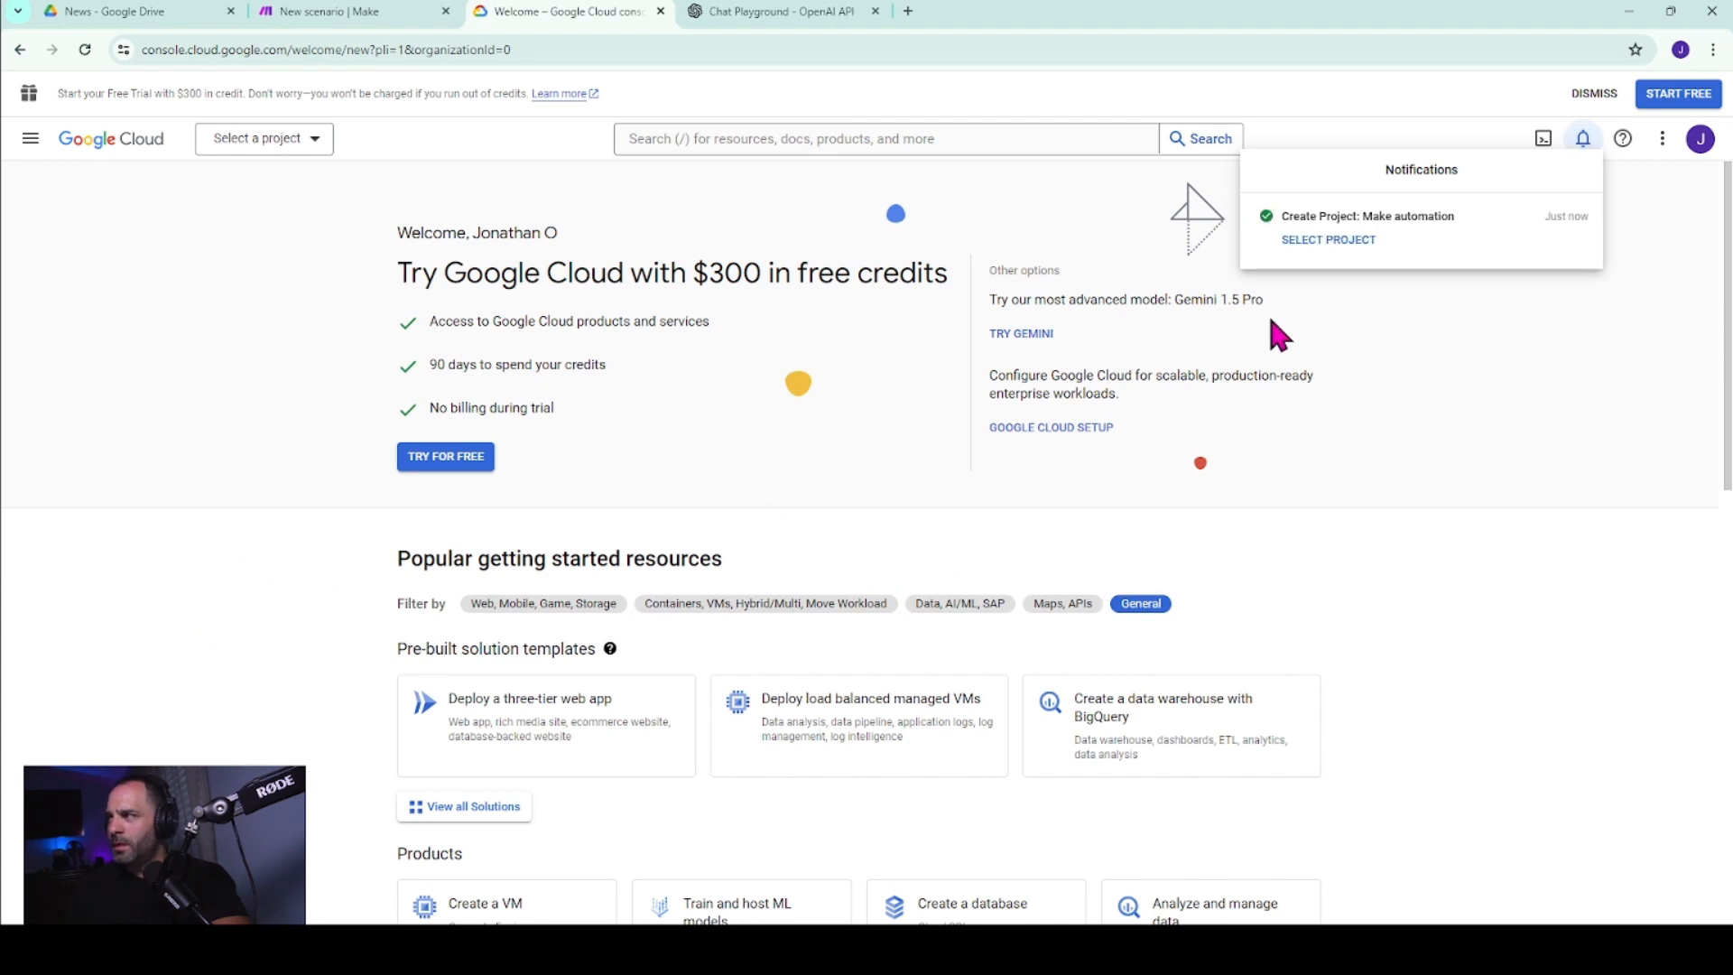
click(1314, 240)
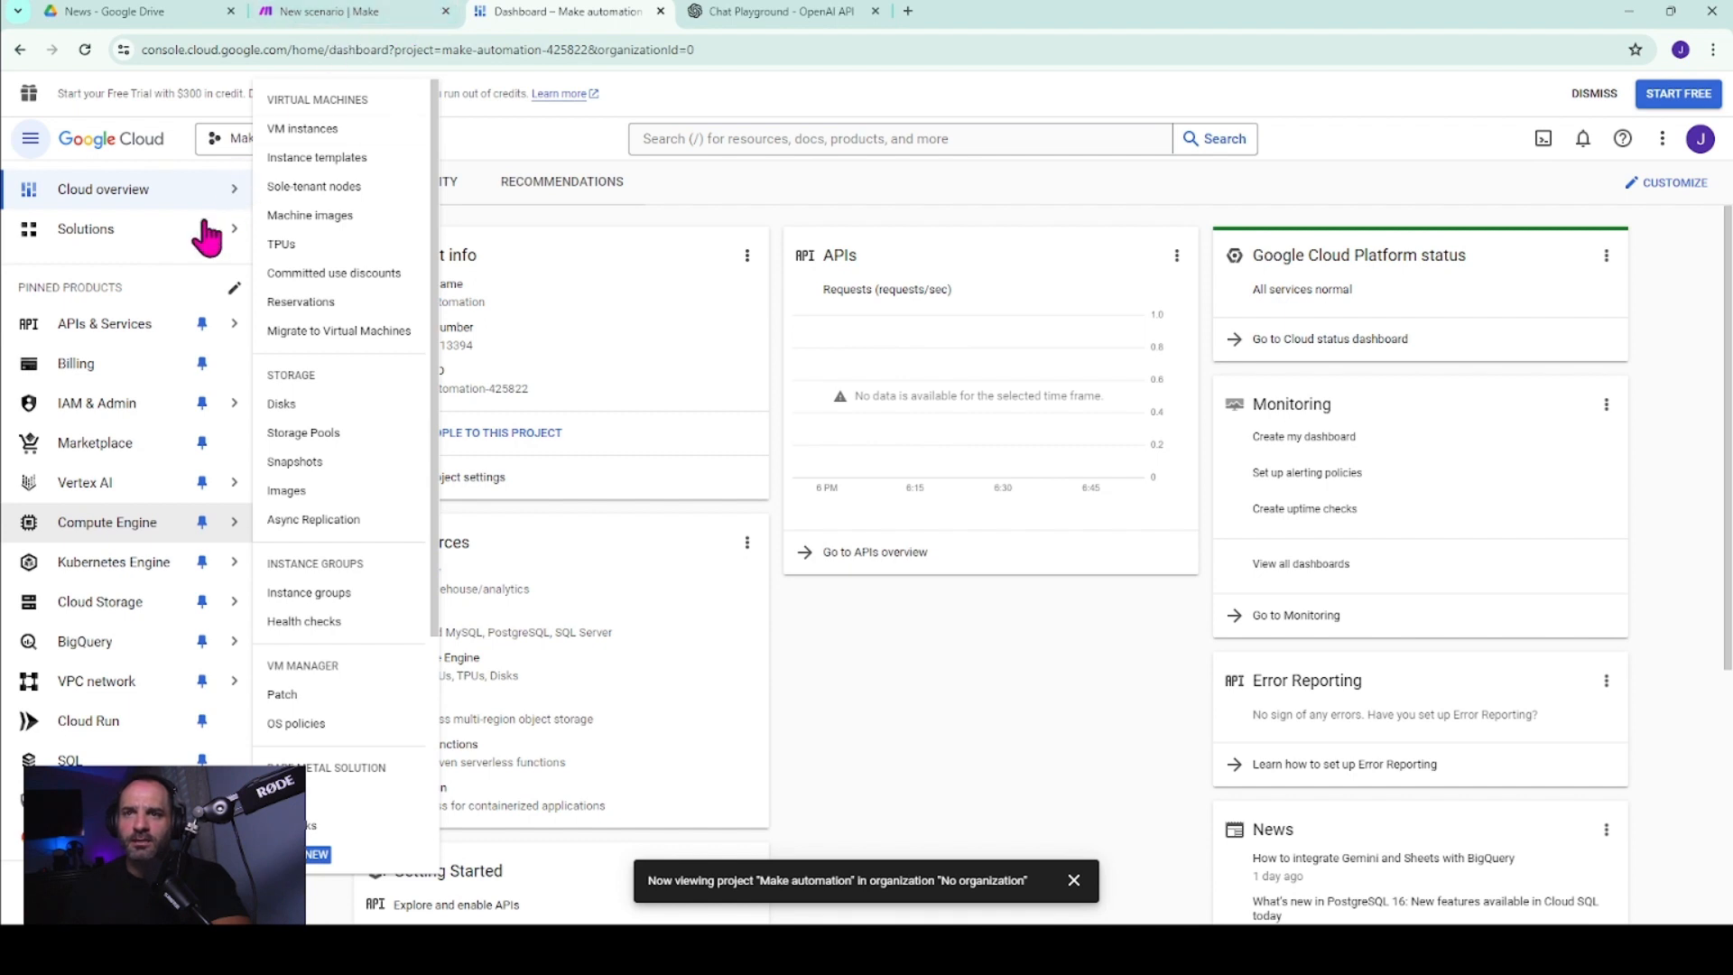
- Find the Google Drive API in the API Library by searching for "drive" and enable it for the project
mouse_move(139, 336)
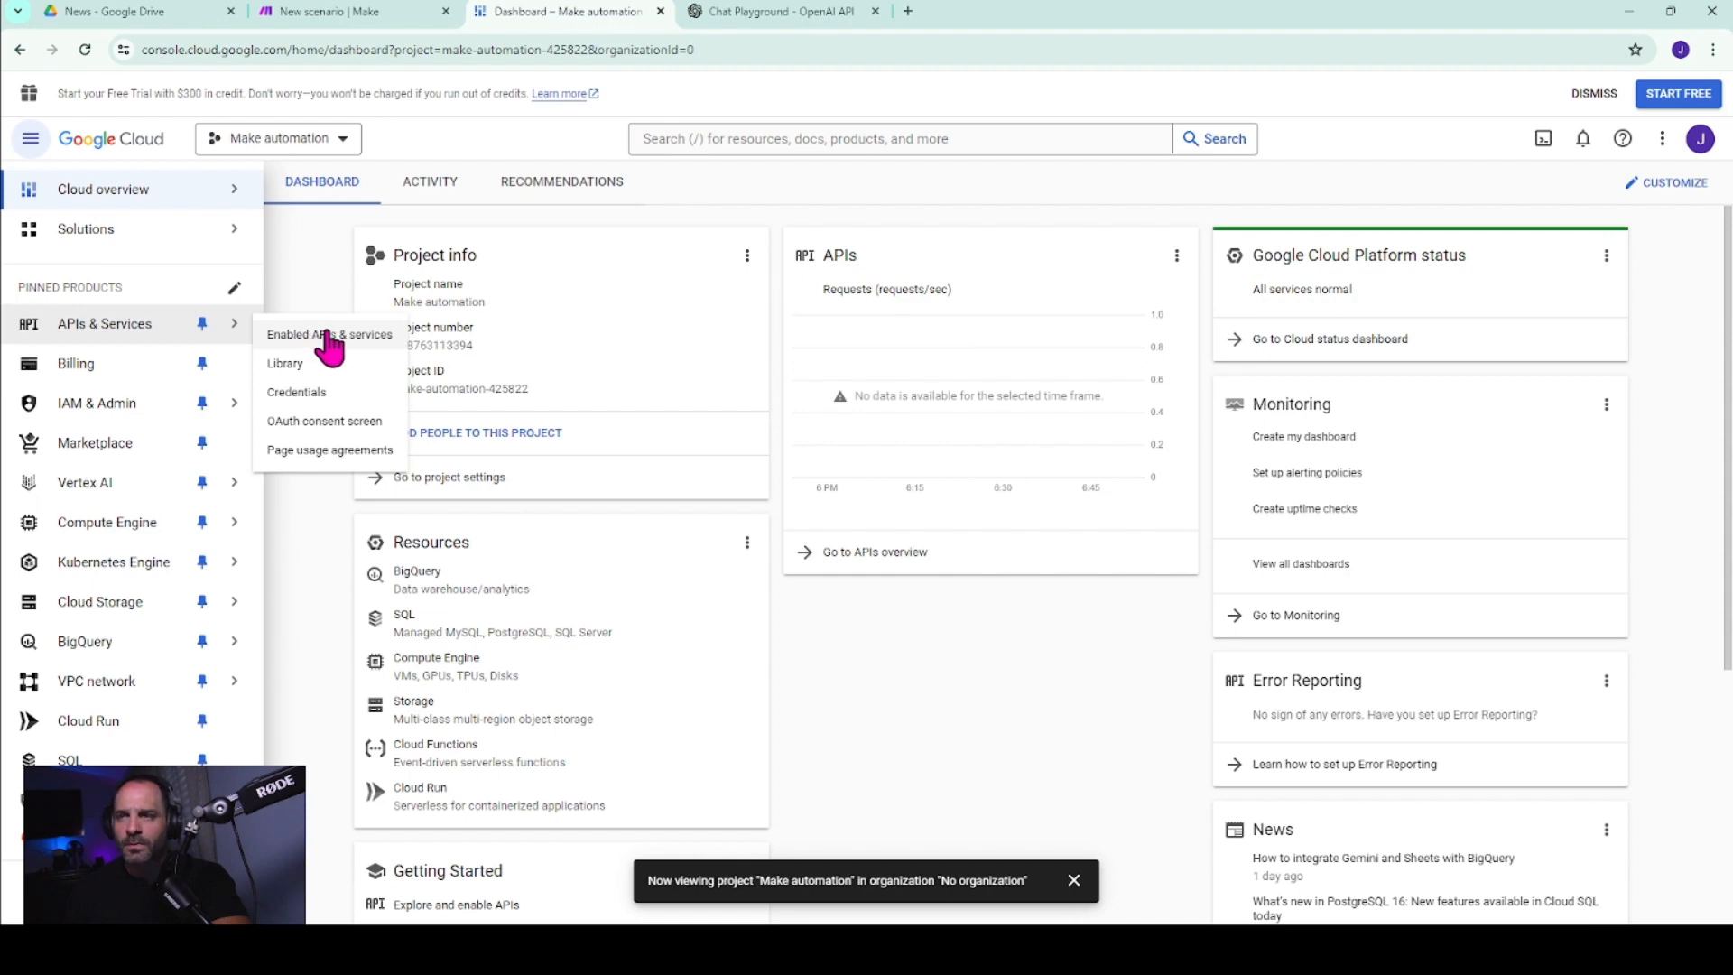
click(322, 361)
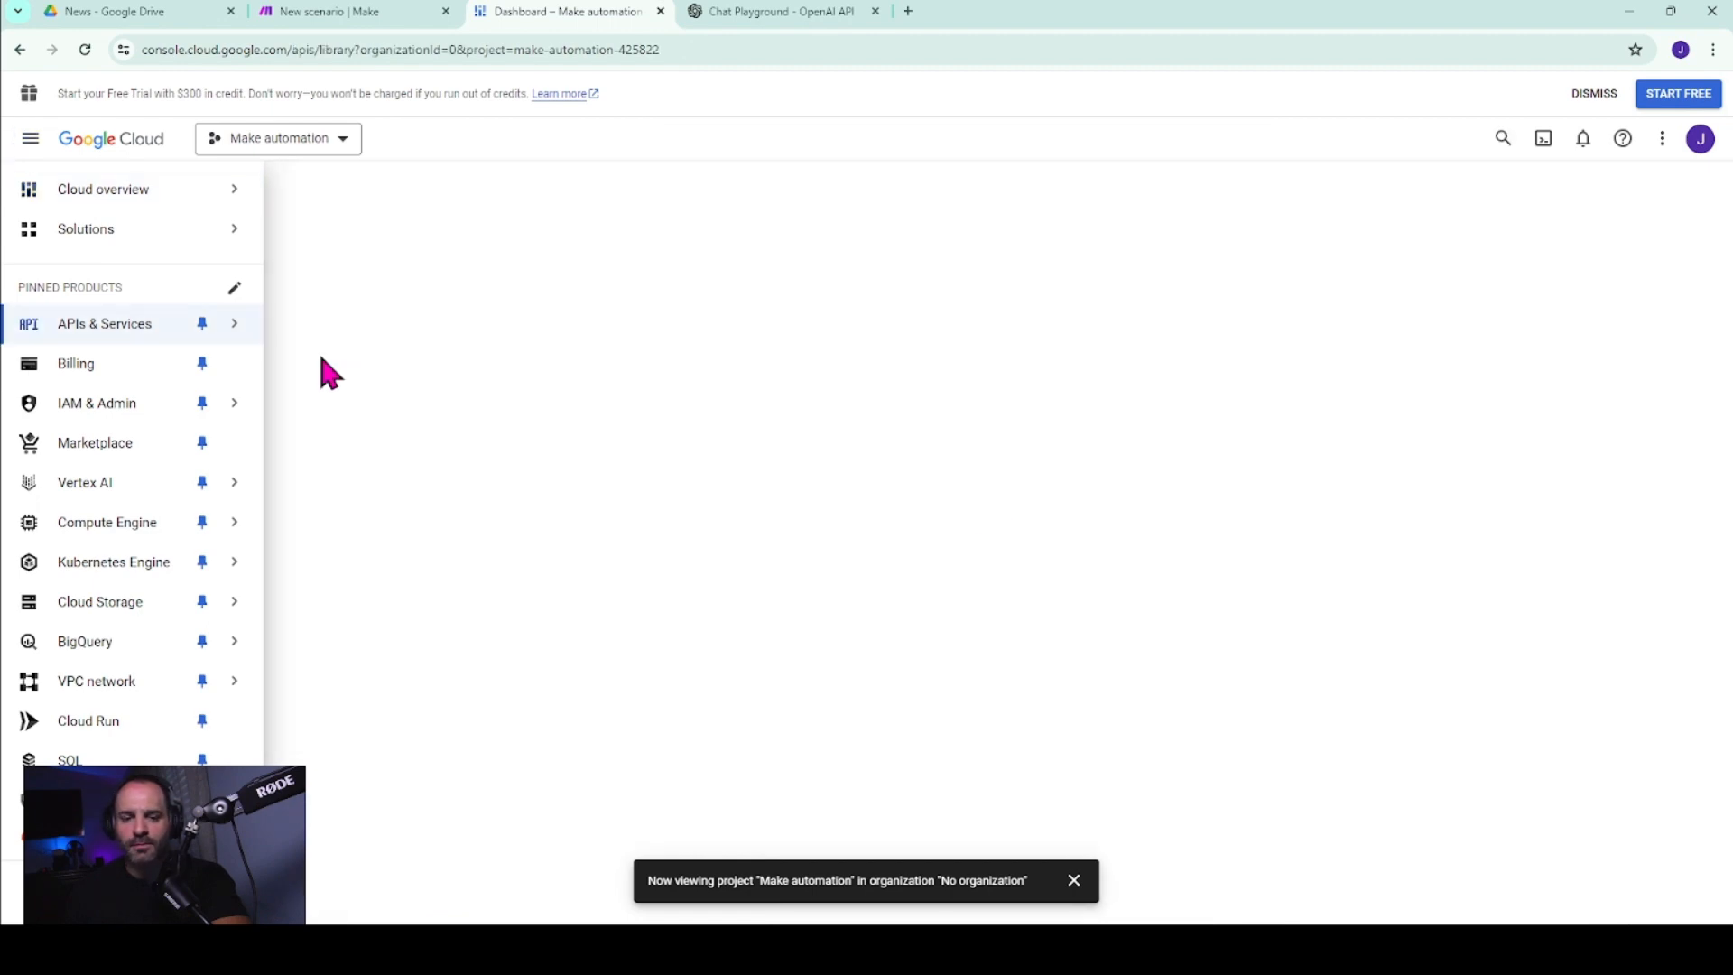
scroll(541, 426, down, 2)
scroll(542, 429, up, 1)
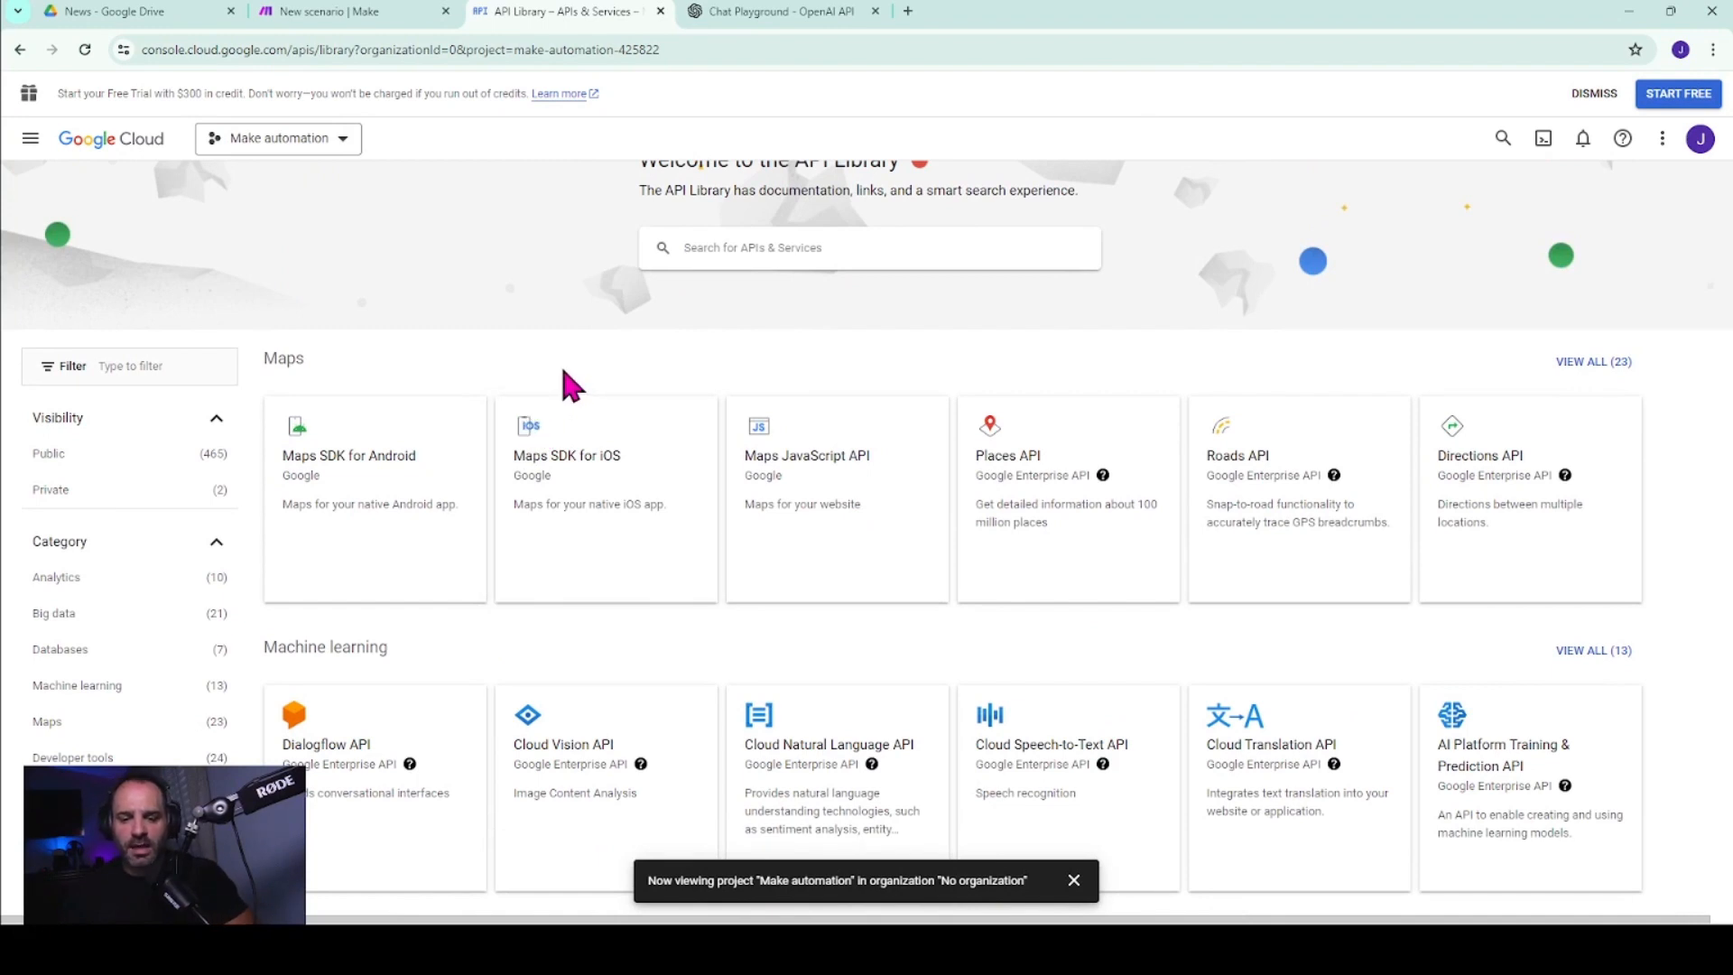
click(735, 244)
text(d)
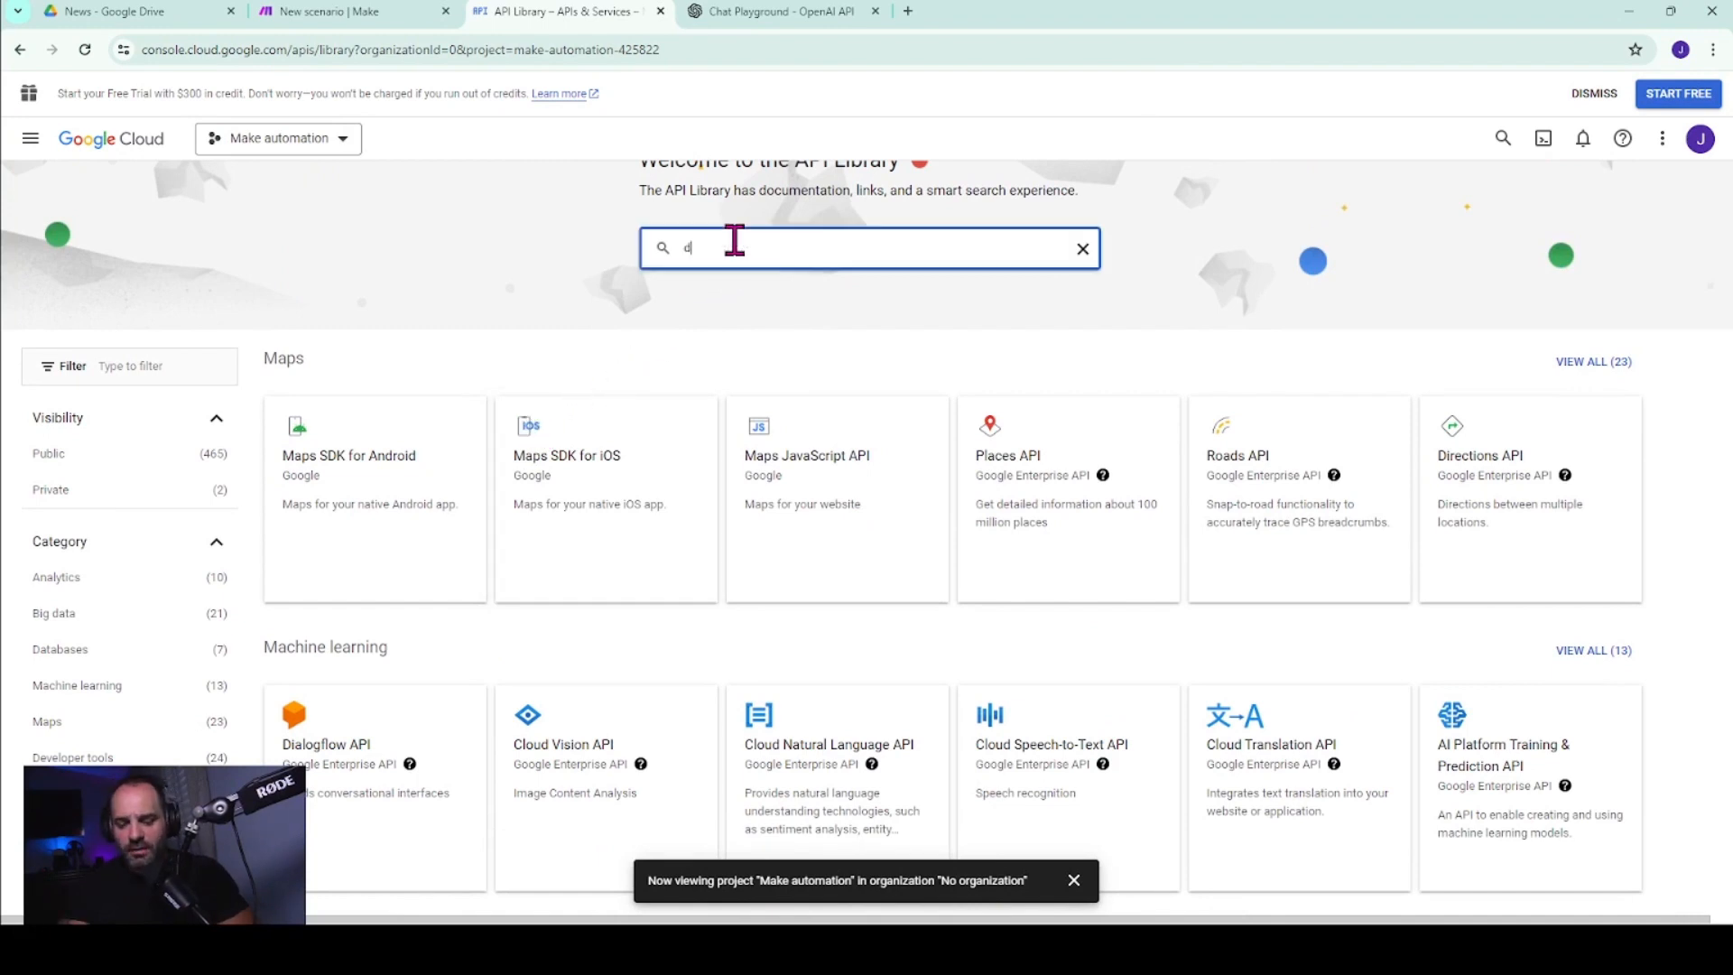
text(rive)
key(Return)
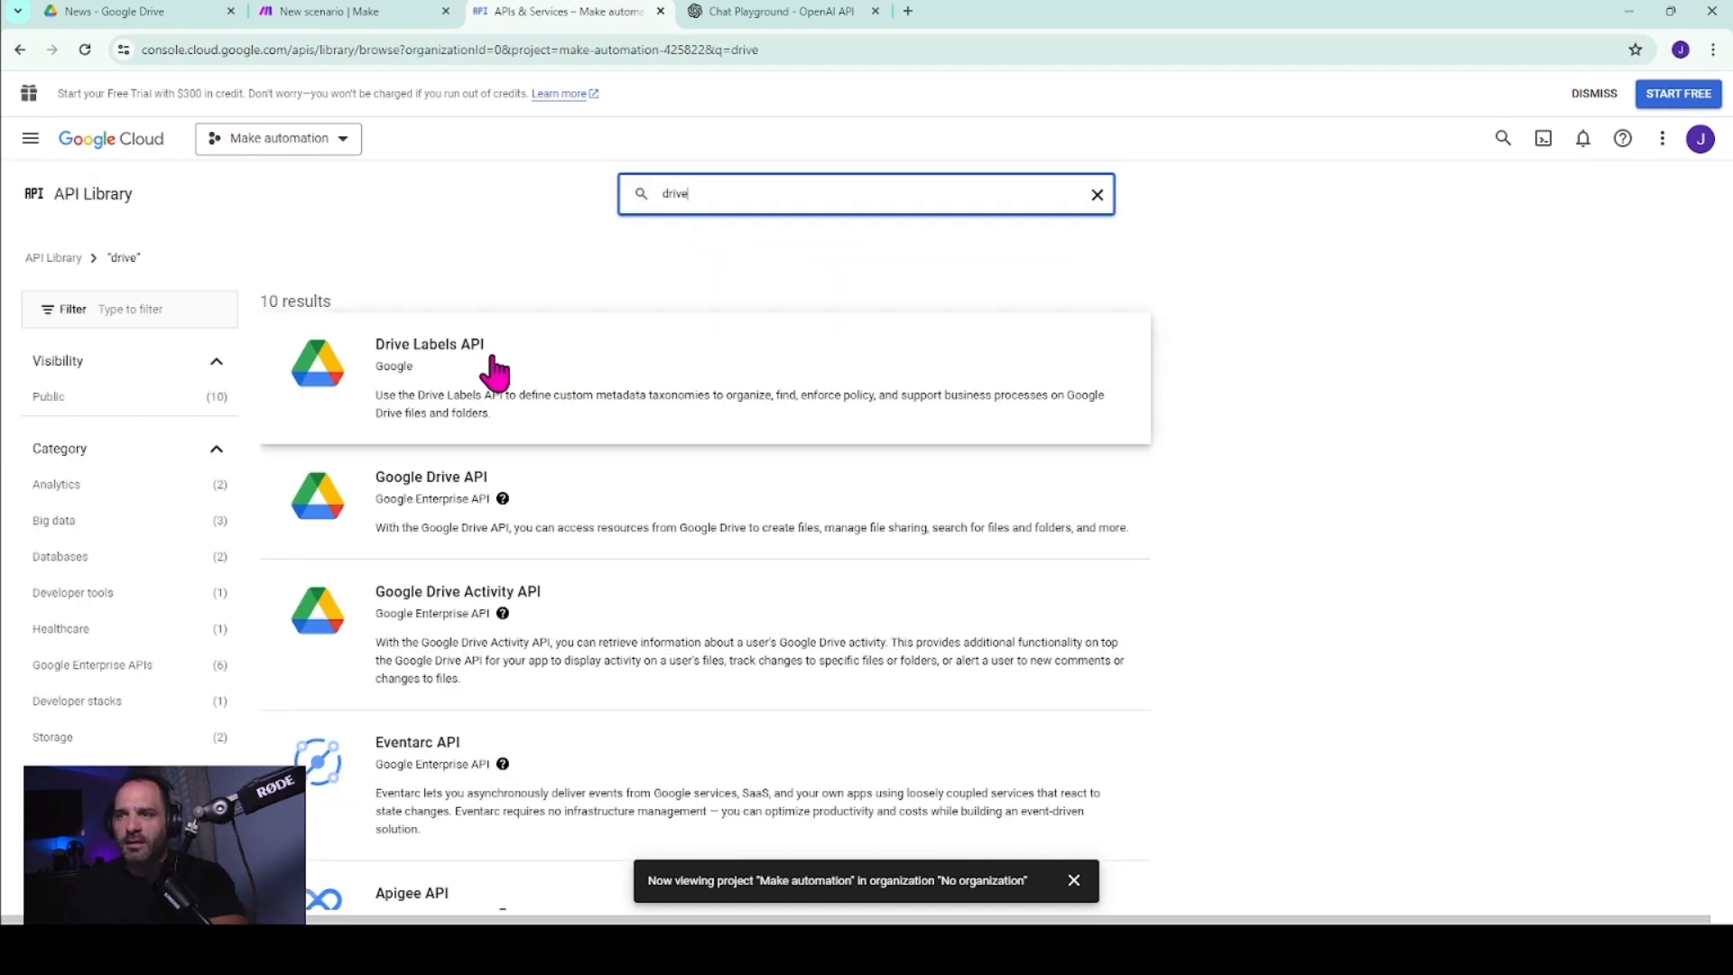
click(476, 507)
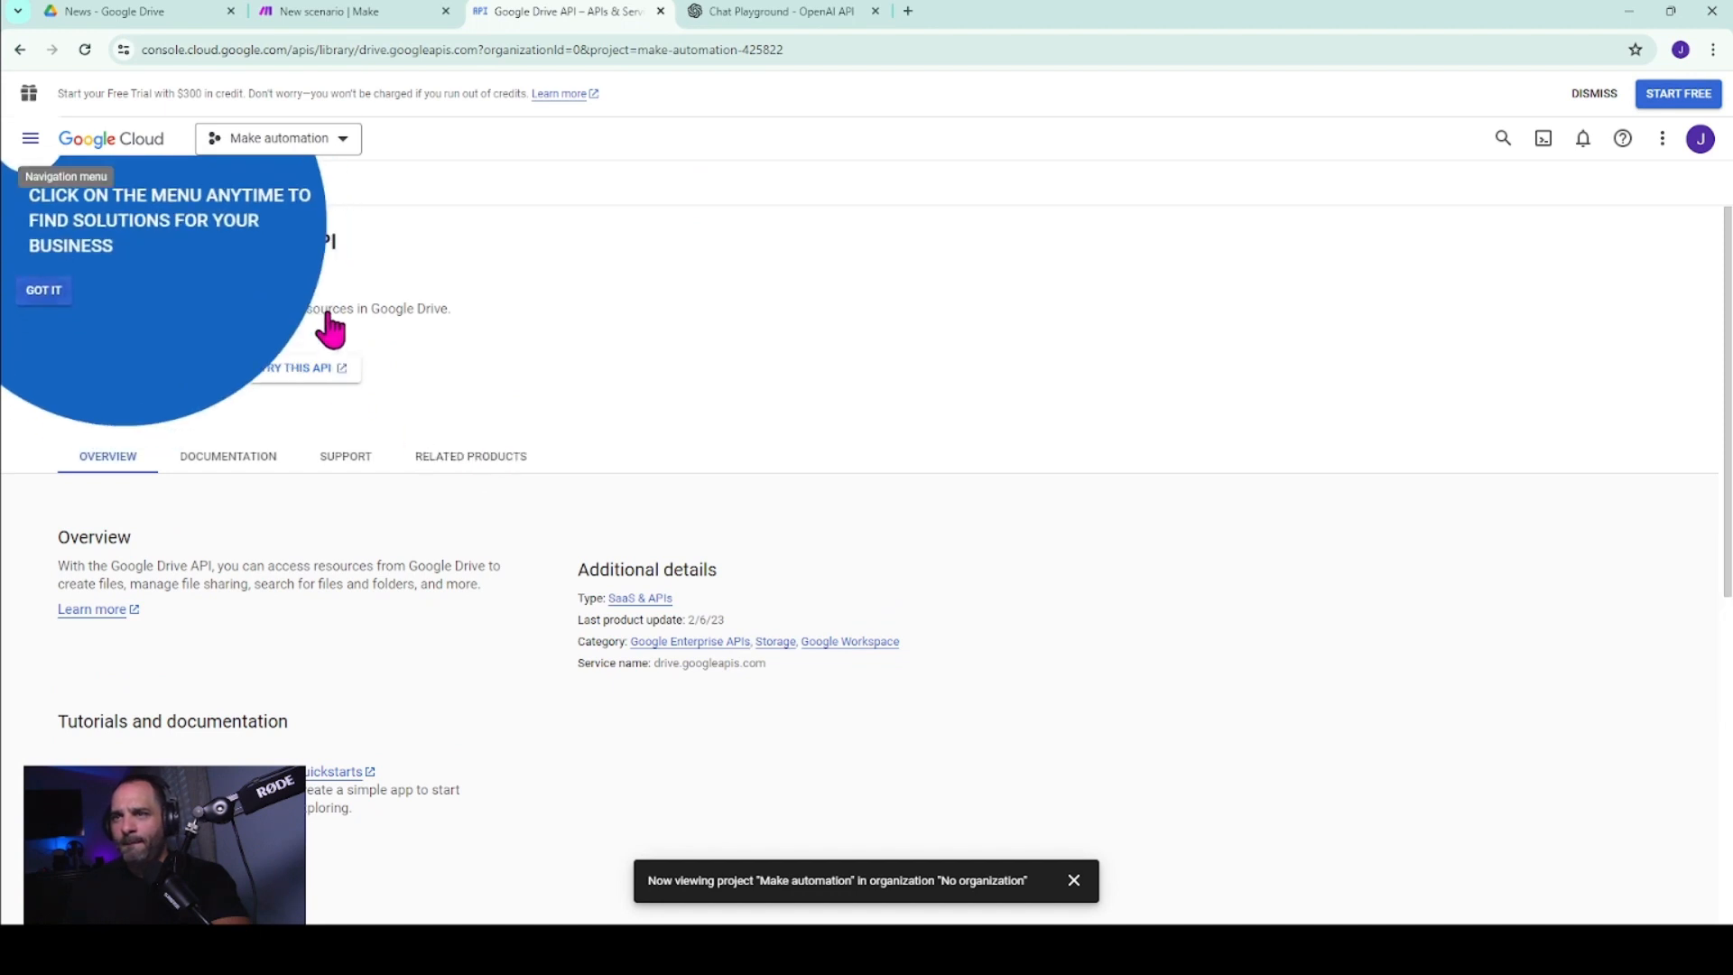
click(44, 292)
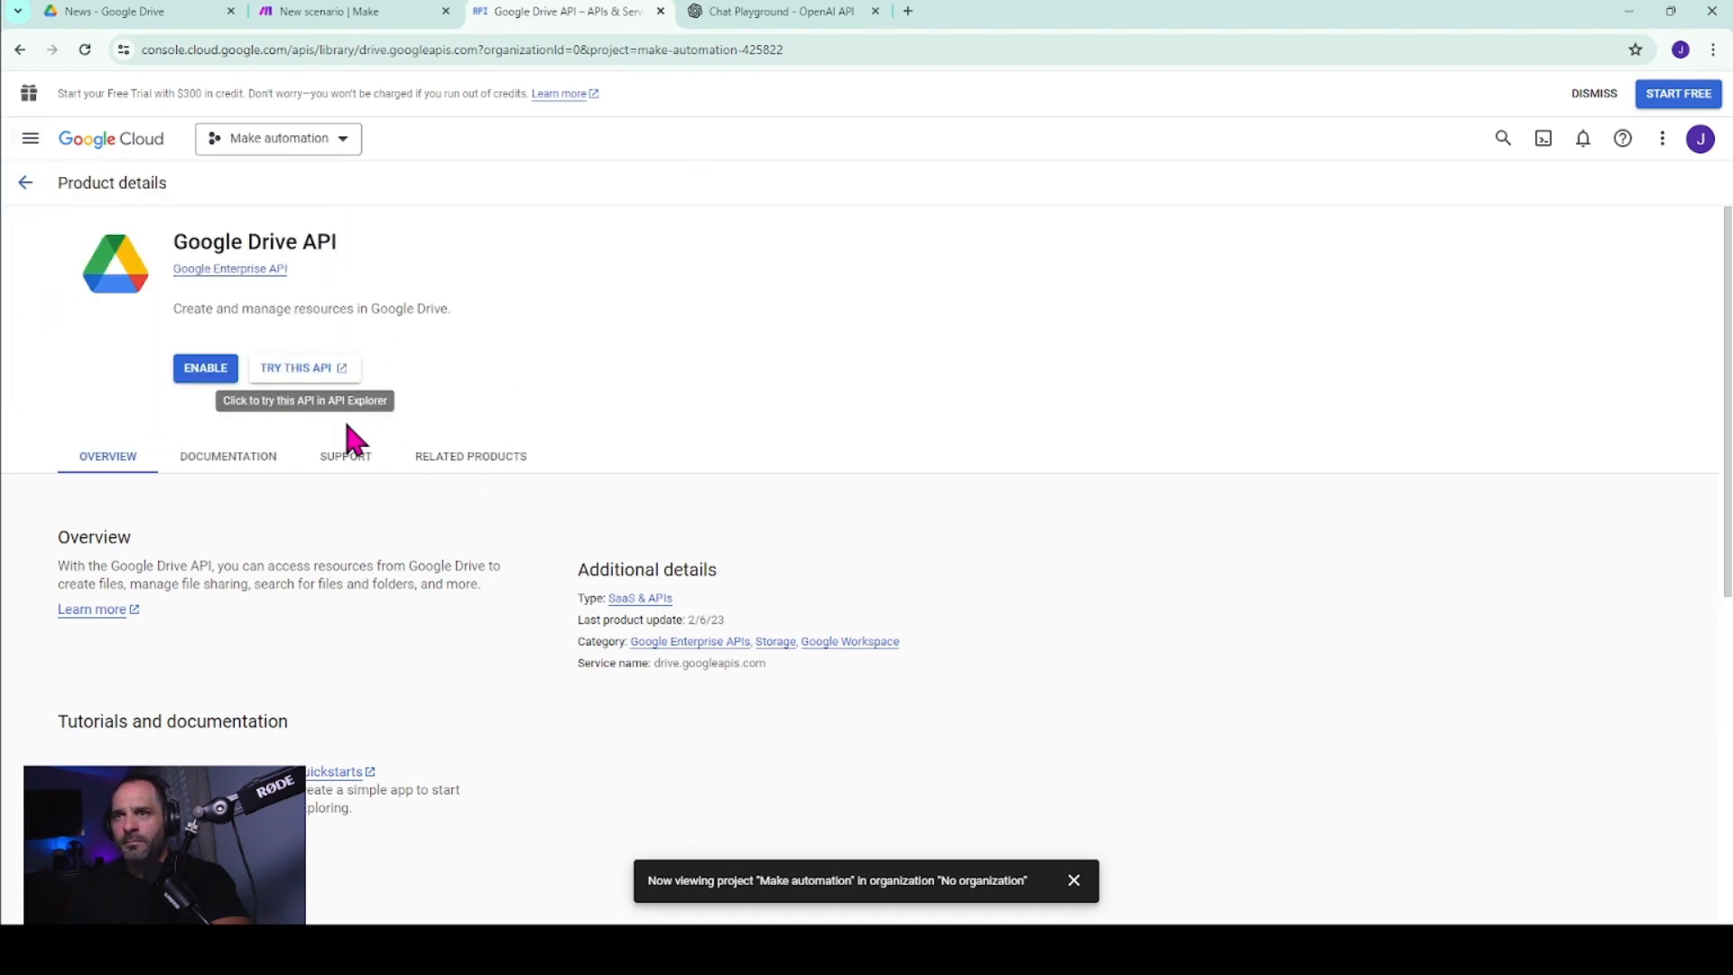
click(194, 370)
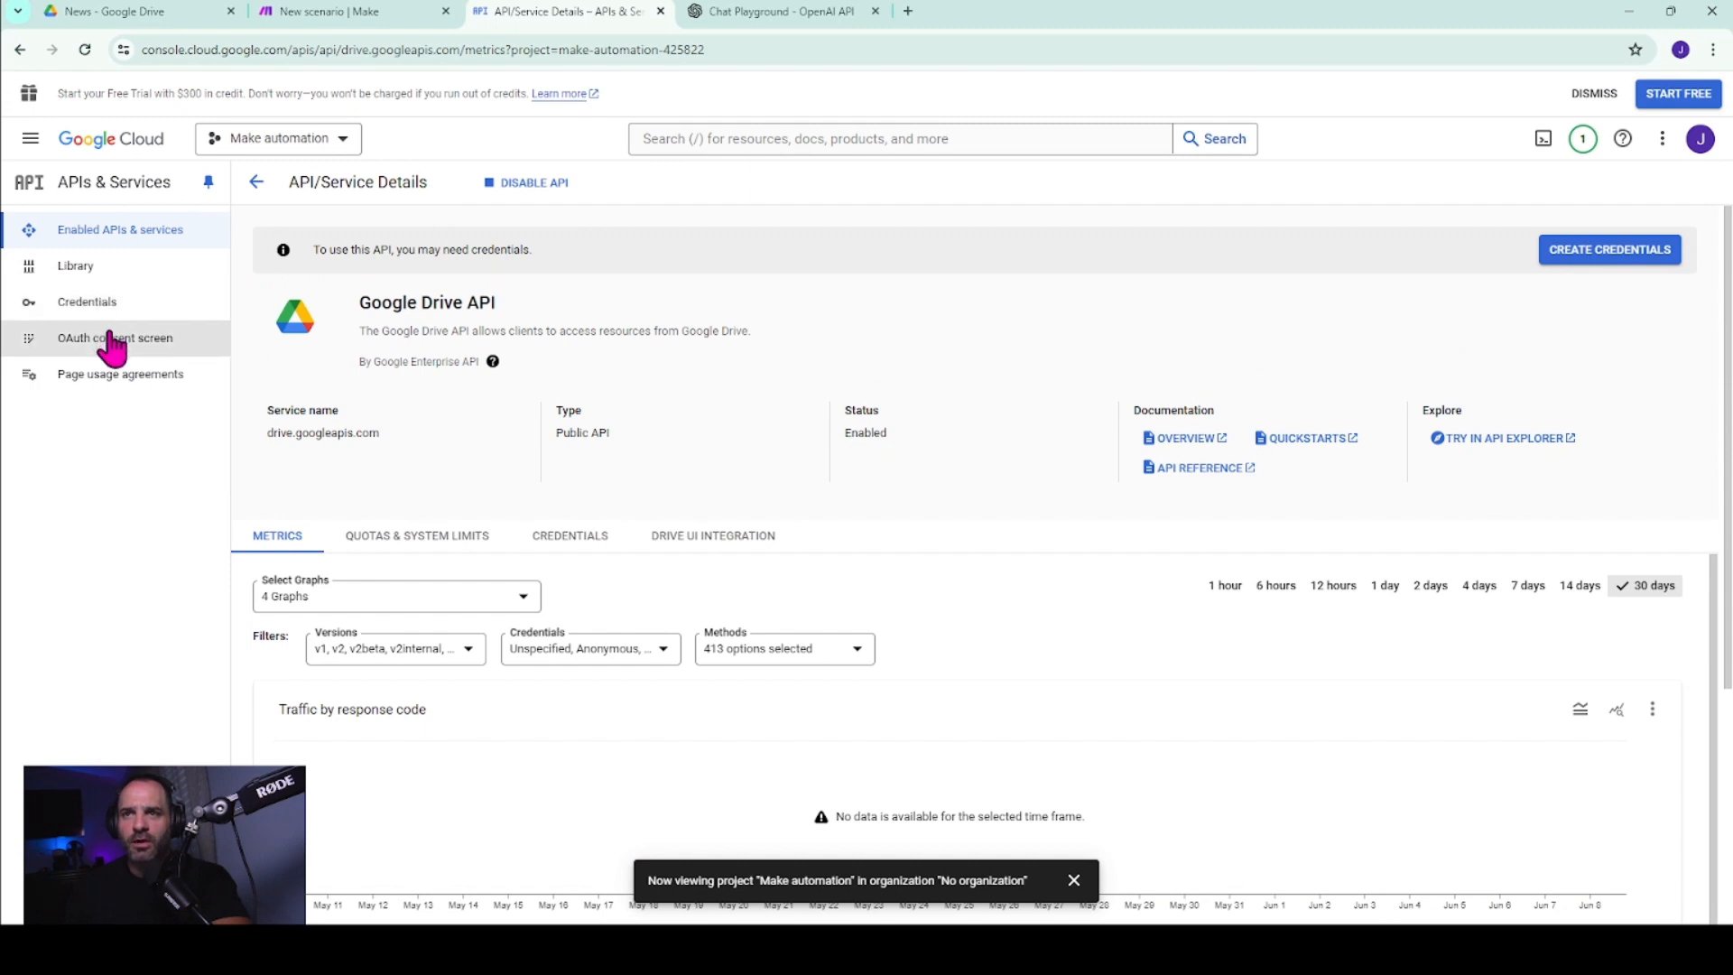
- Start the project's OAuth consent screen registration with the External user type
click(113, 342)
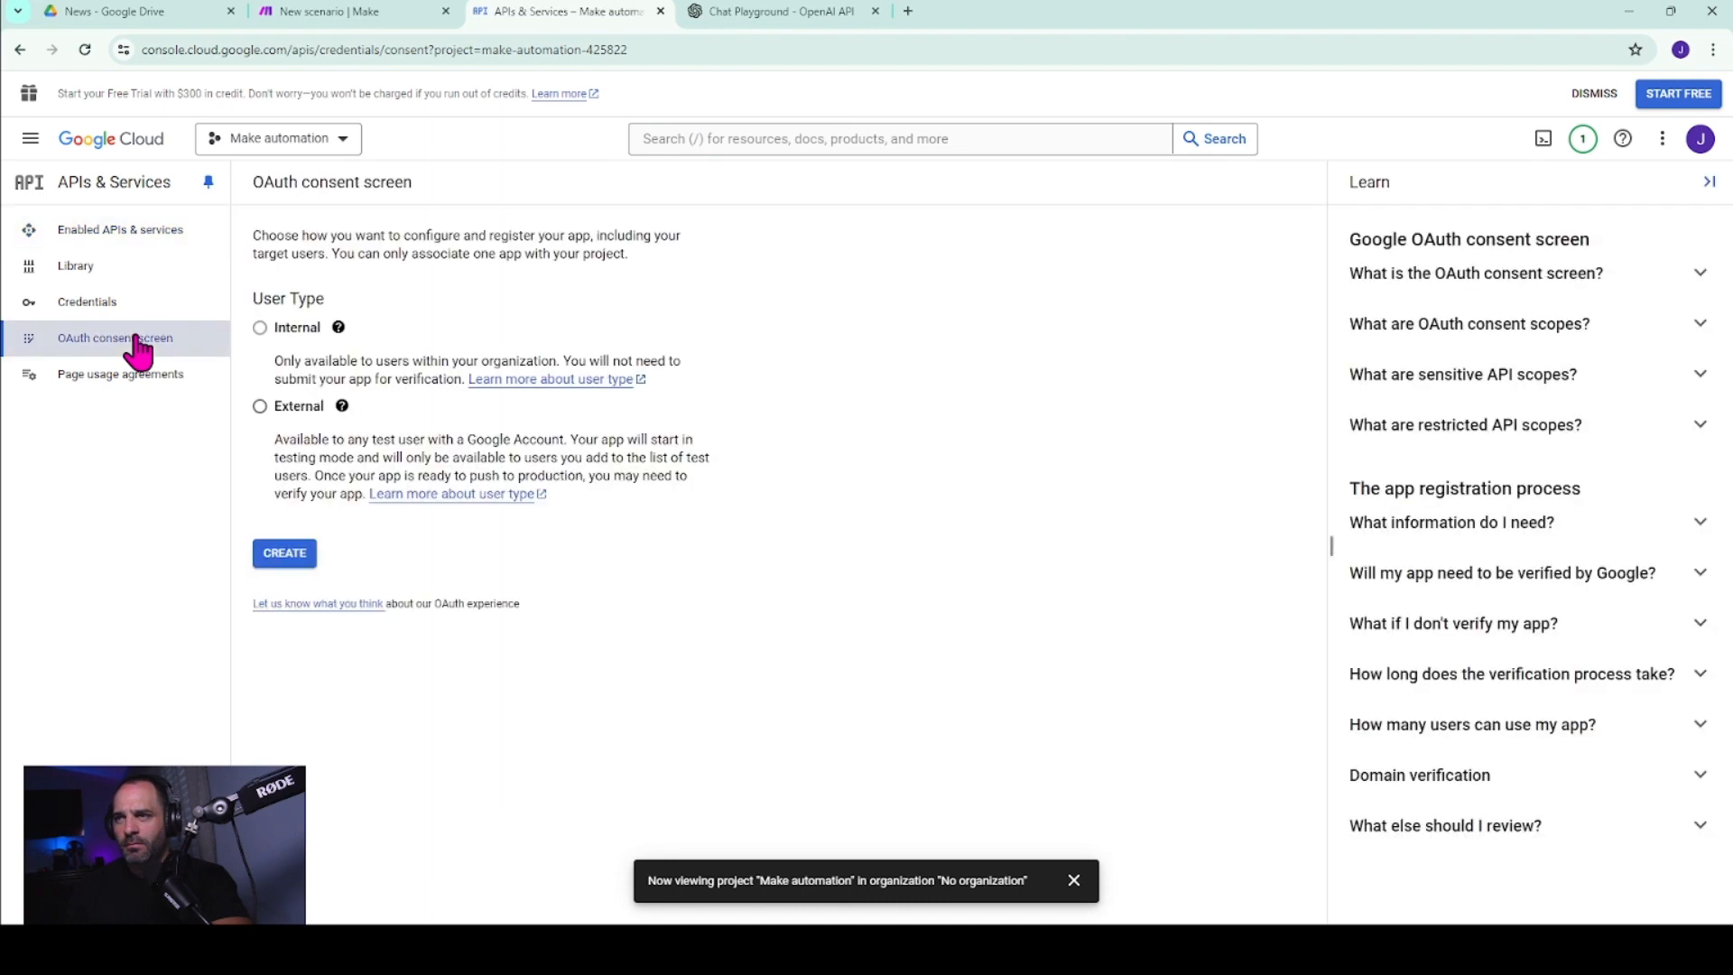
click(261, 406)
click(296, 562)
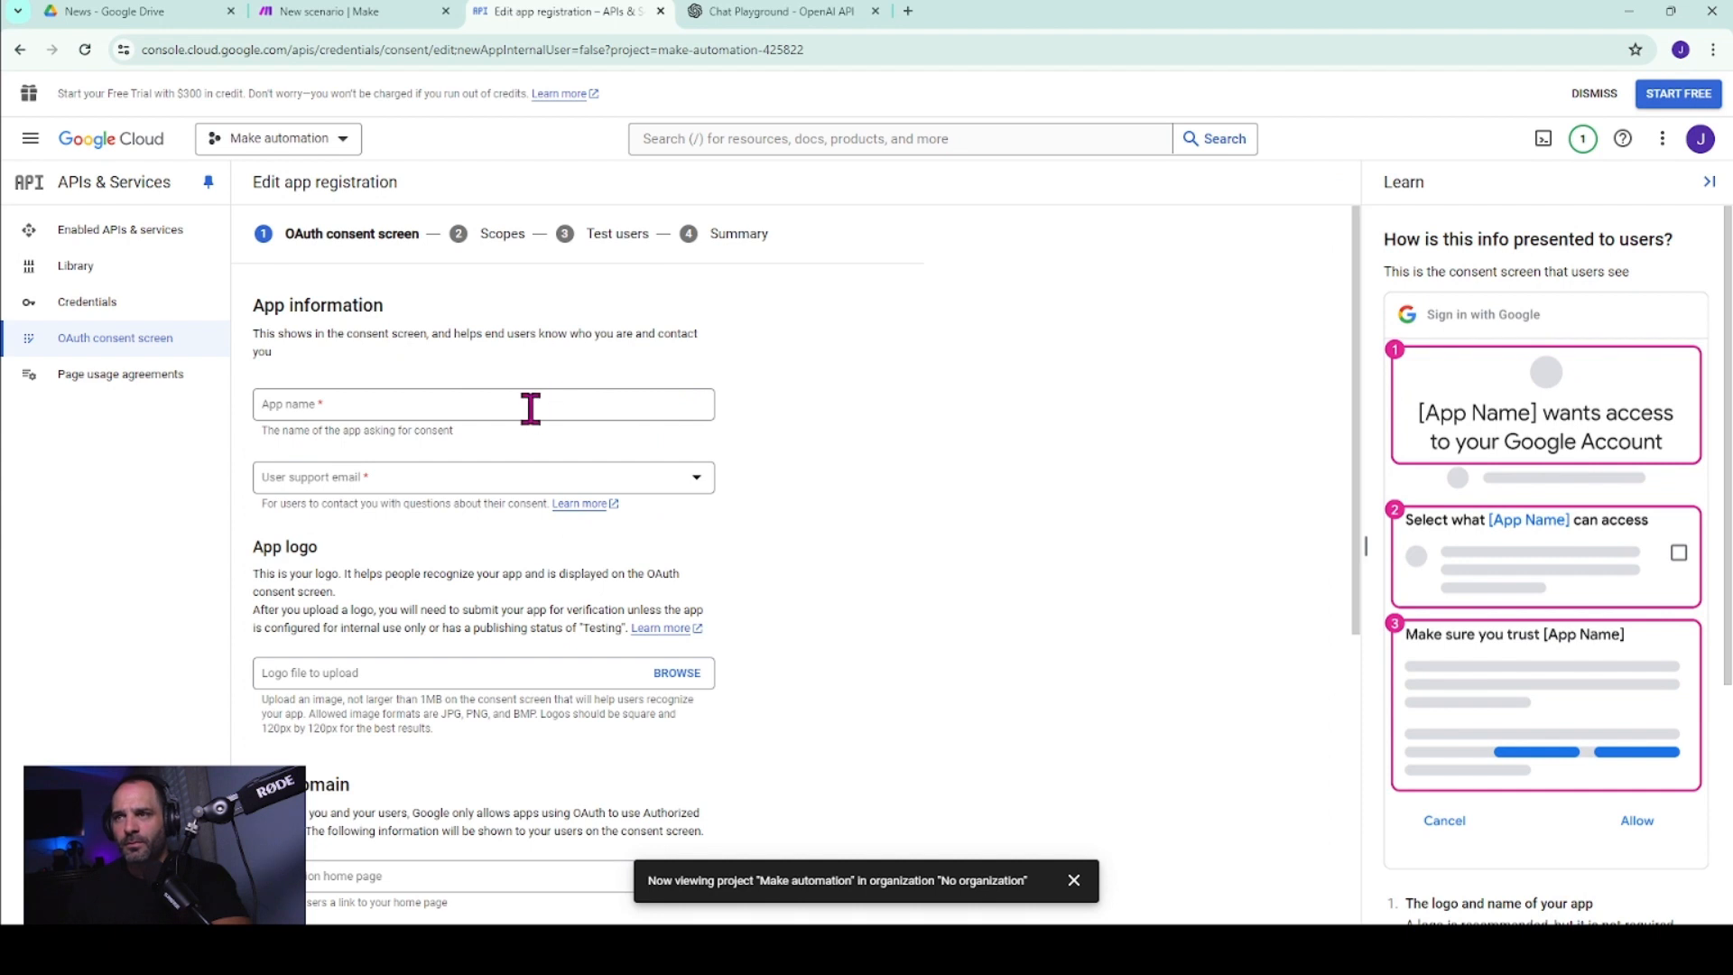
- Set the app name to "Make Automation" and choose the account's own e-mail address as the user support email
click(531, 408)
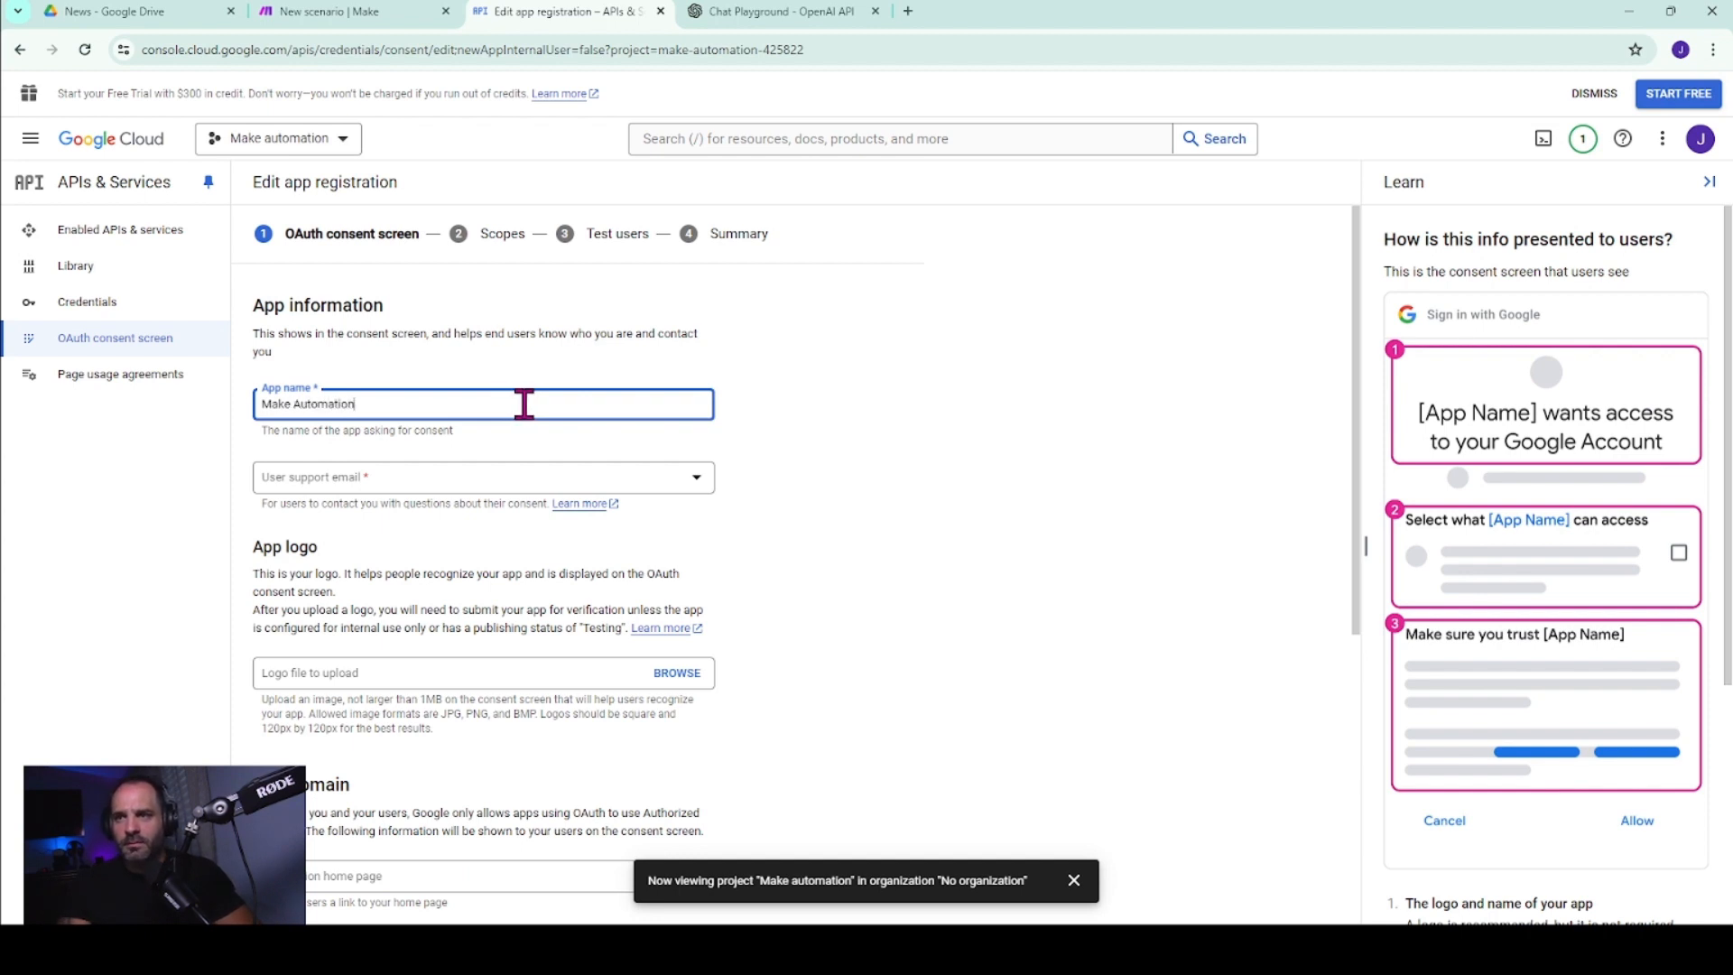
click(572, 473)
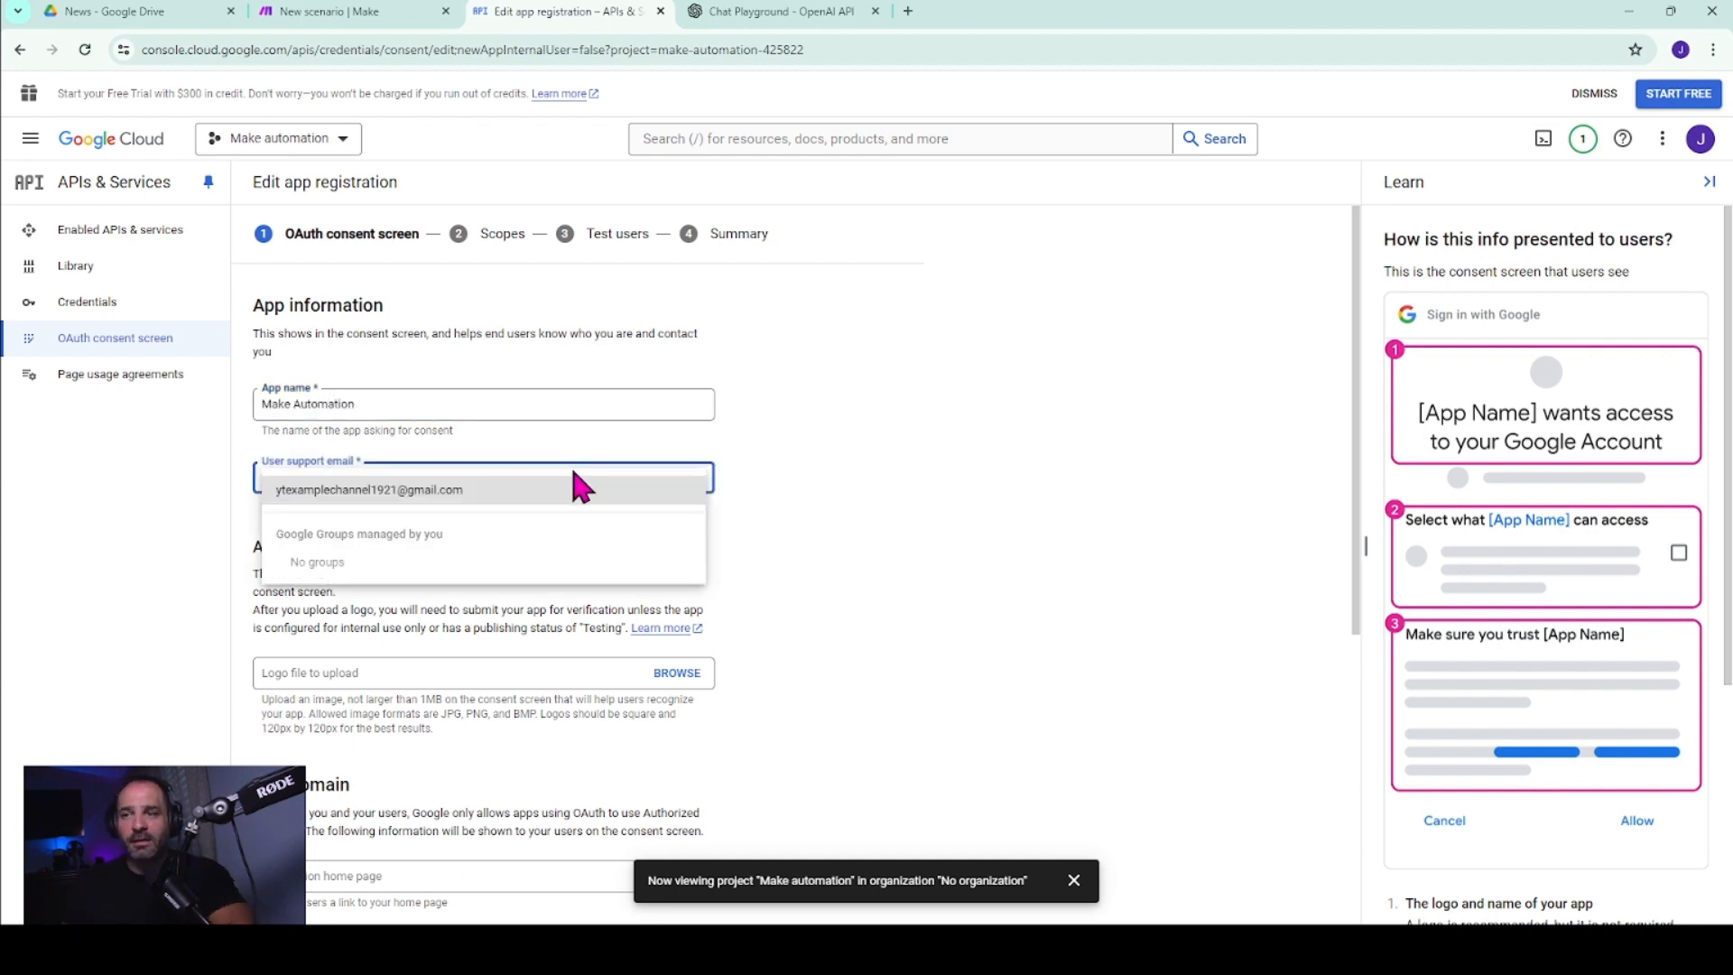
click(469, 496)
- Add make.com and integromat.com as authorized domains of the app registration
scroll(936, 491, down, 3)
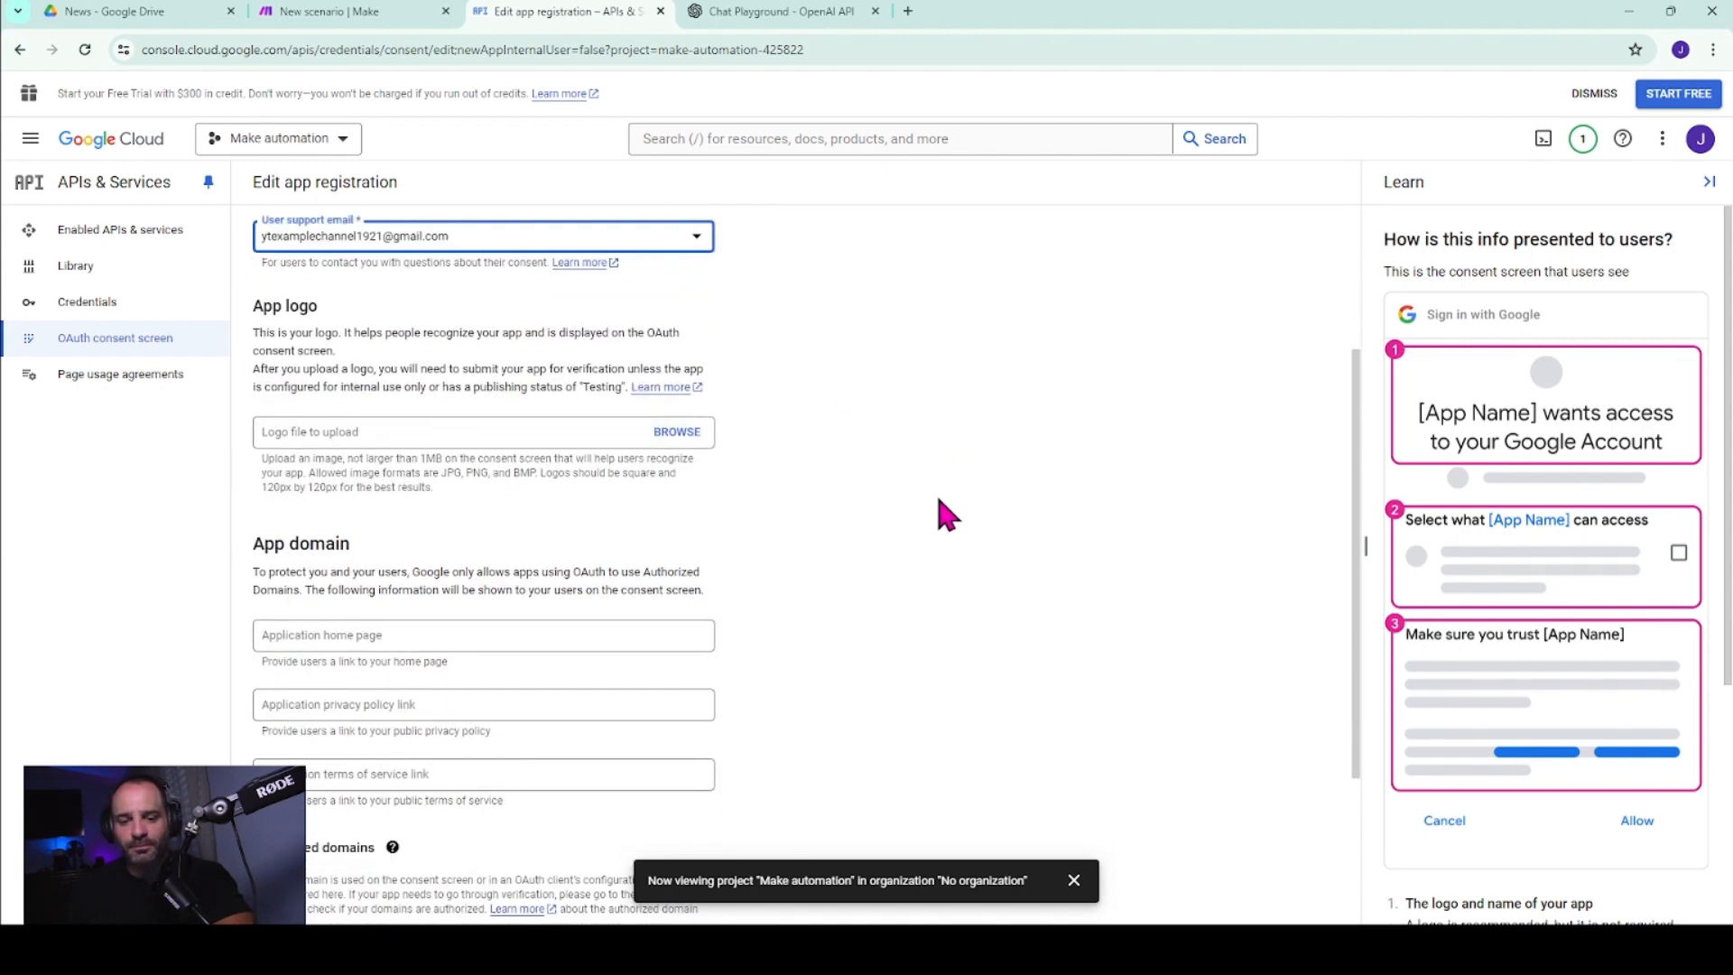
scroll(939, 501, down, 3)
click(392, 603)
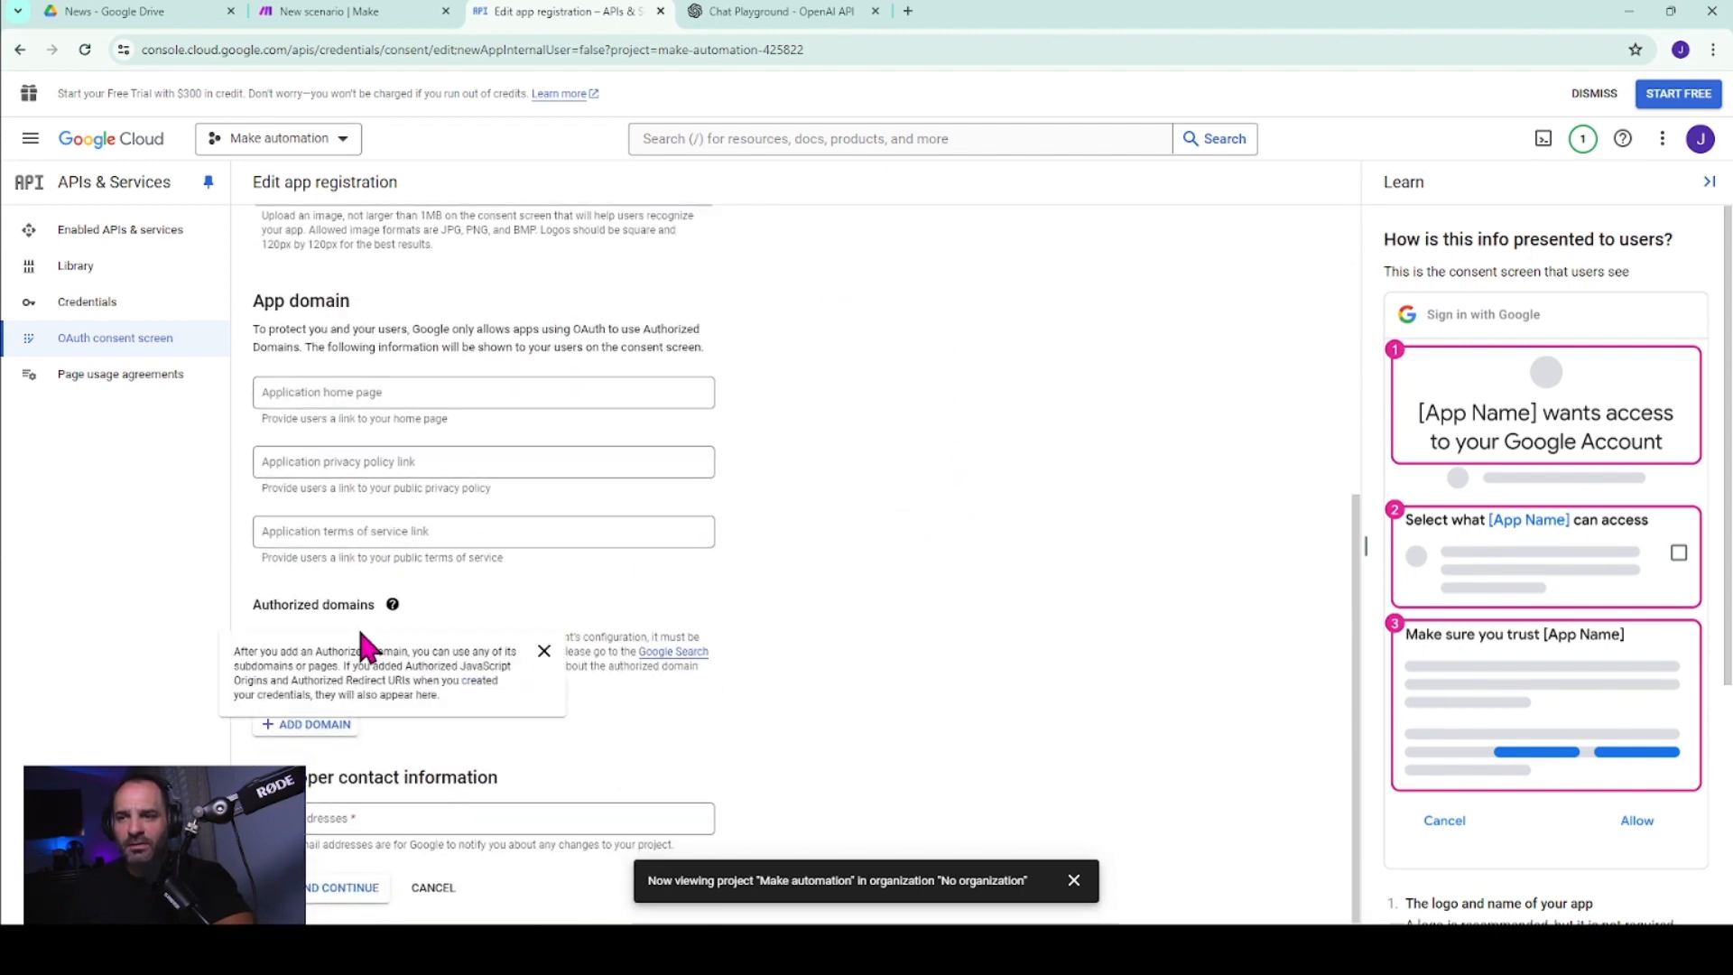
scroll(457, 396, up, 5)
scroll(453, 397, down, 5)
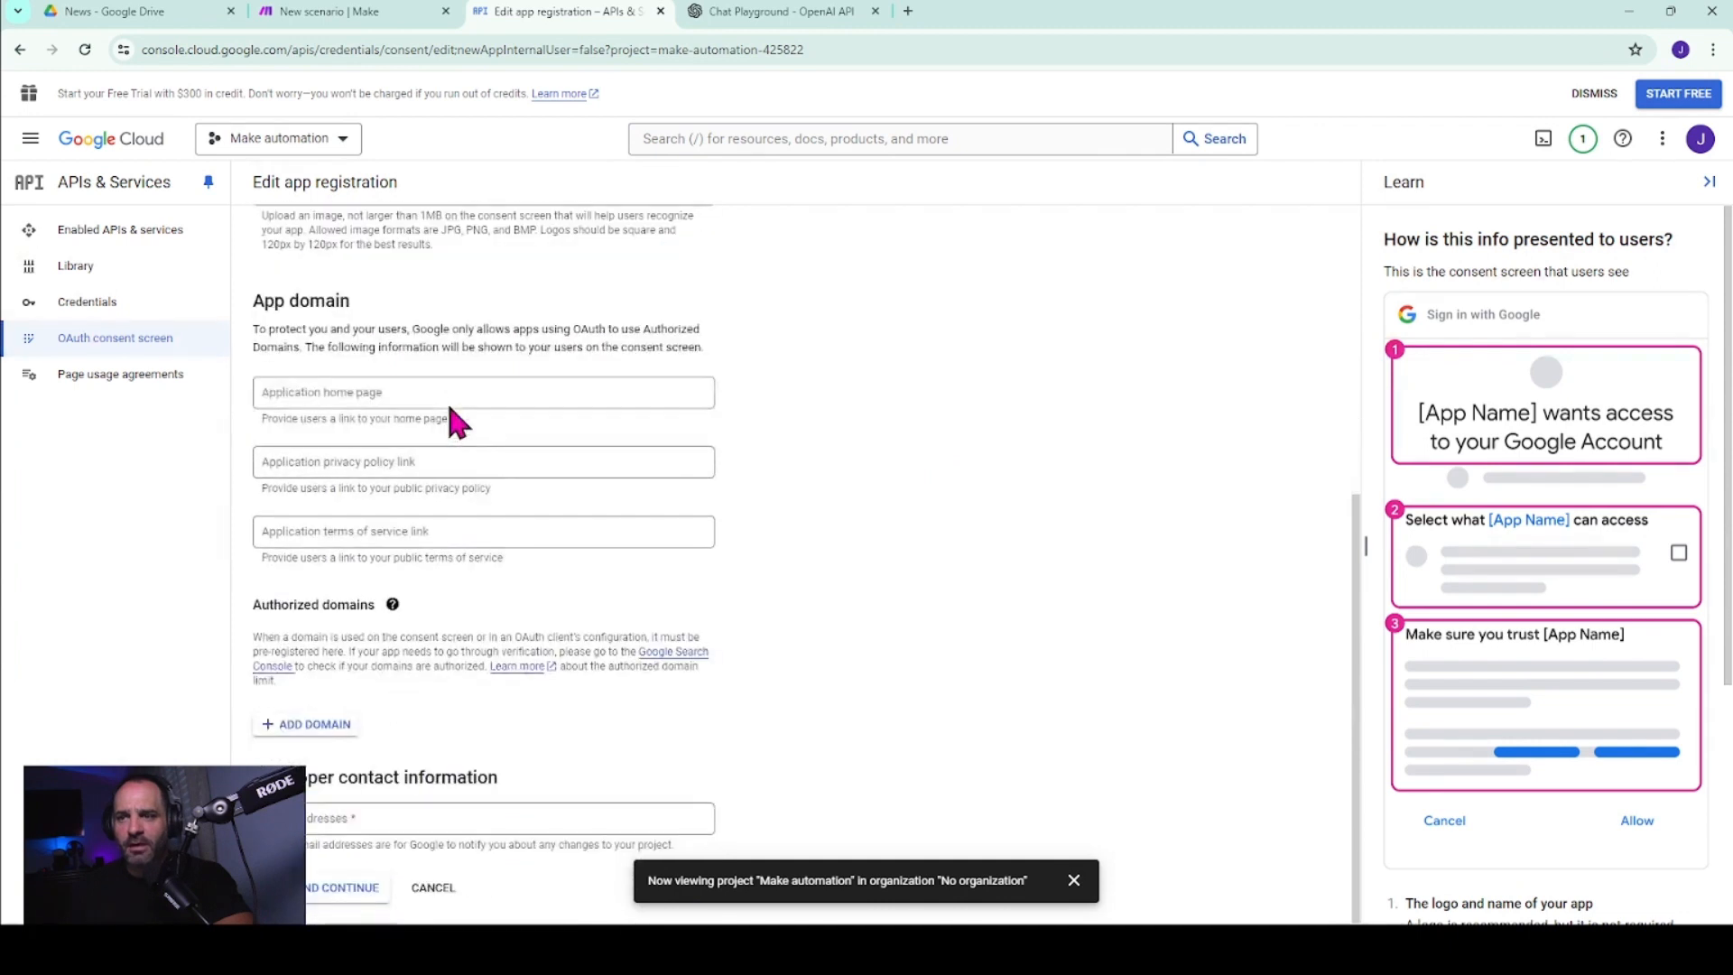
click(320, 724)
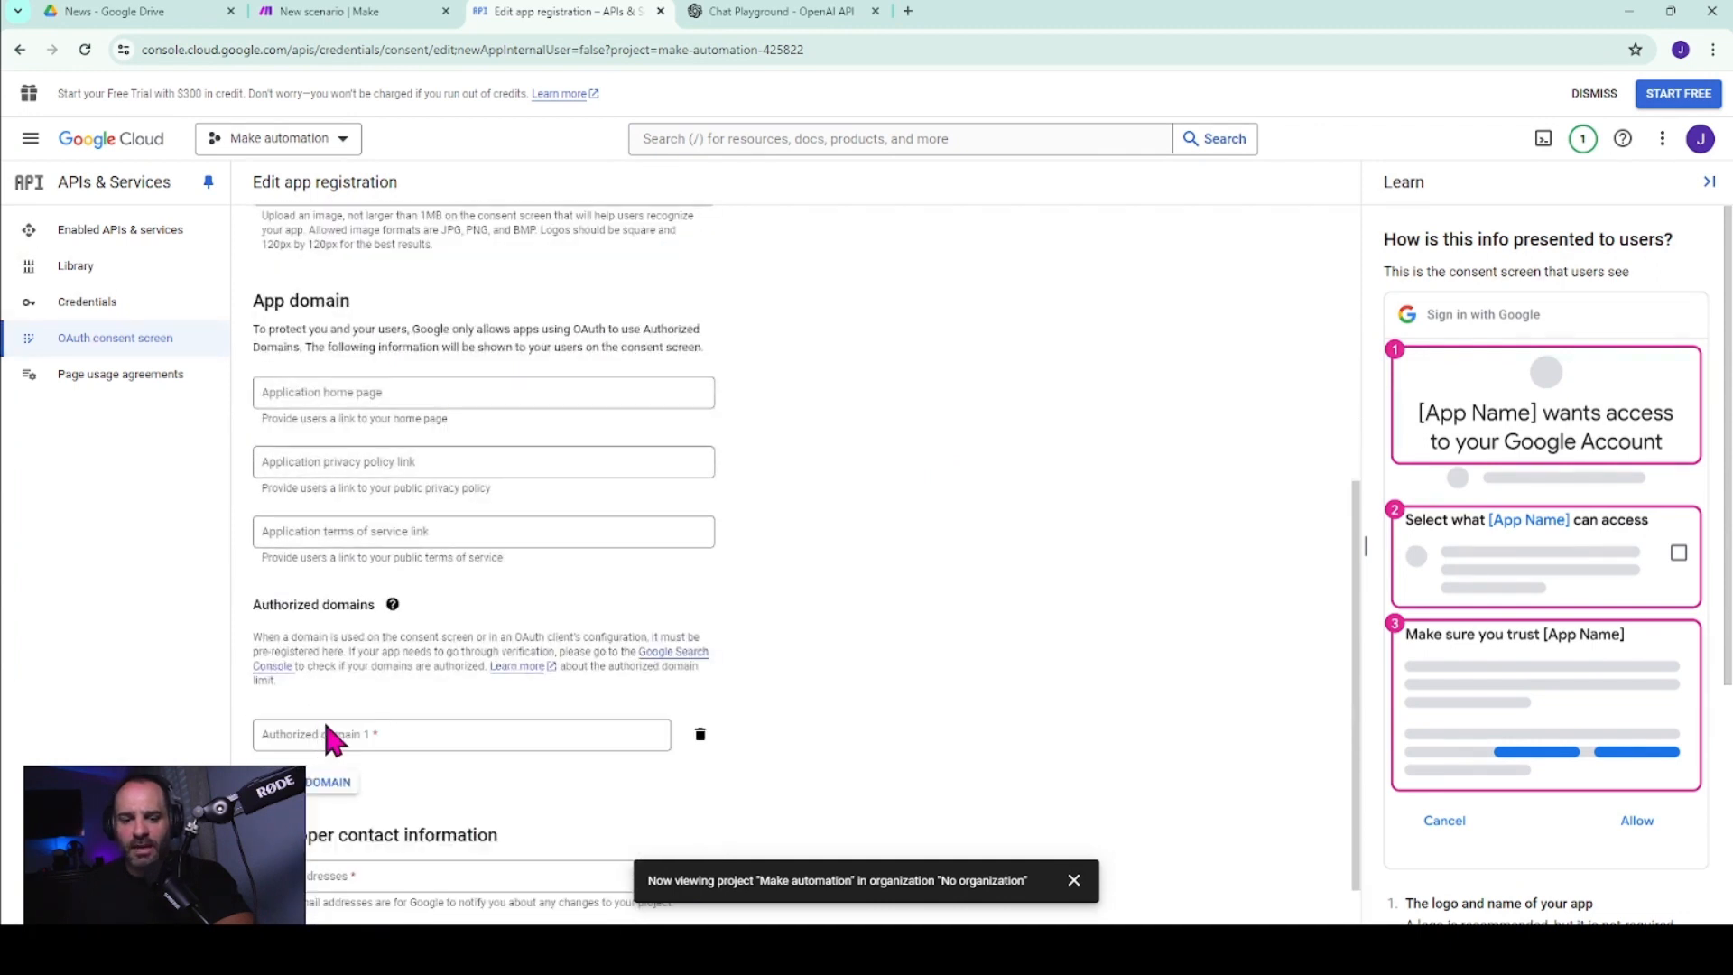
click(326, 731)
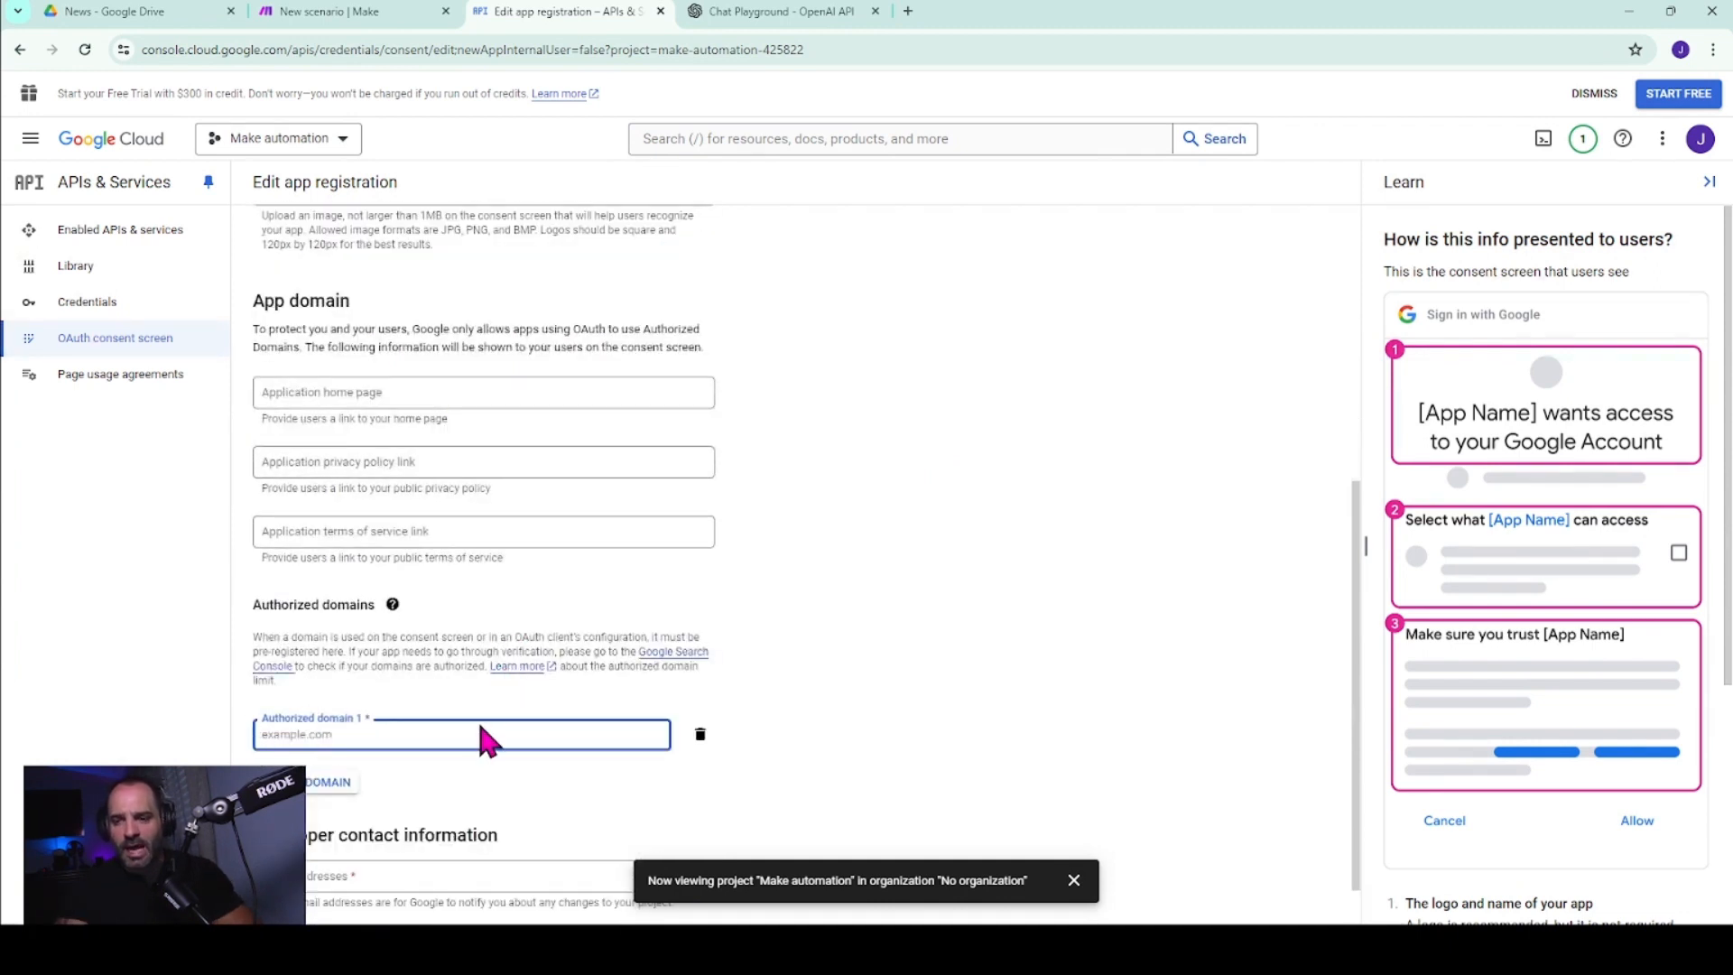
text(make.com)
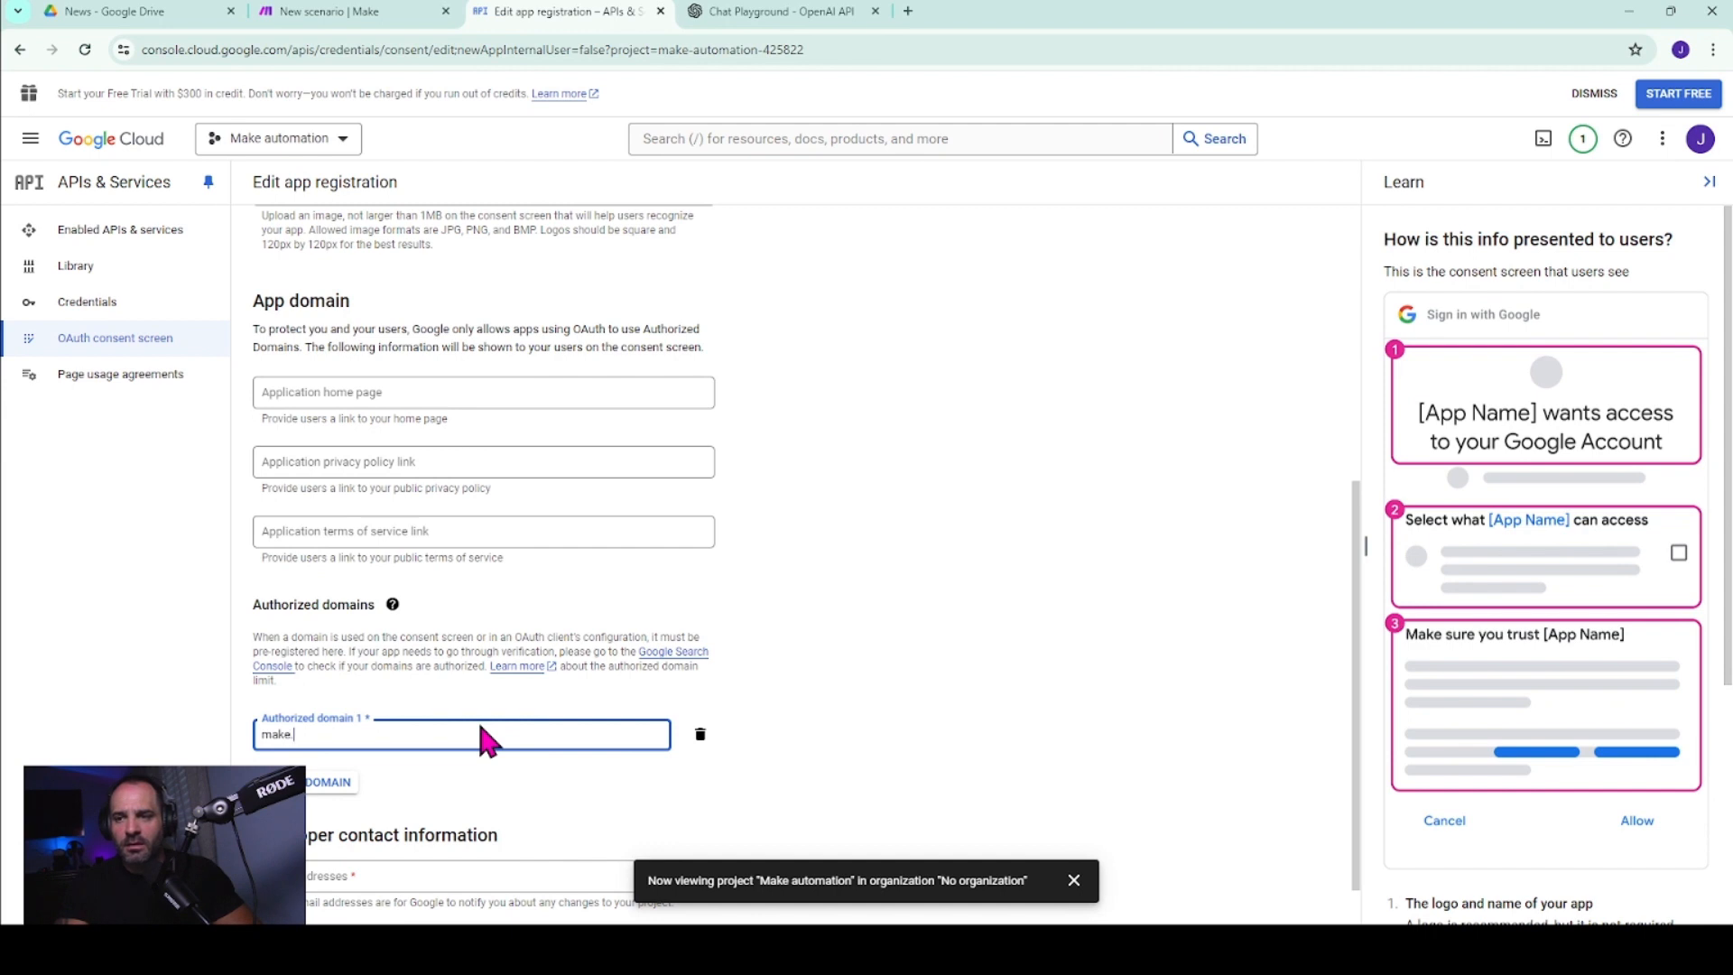
click(332, 782)
scroll(361, 722, down, 1)
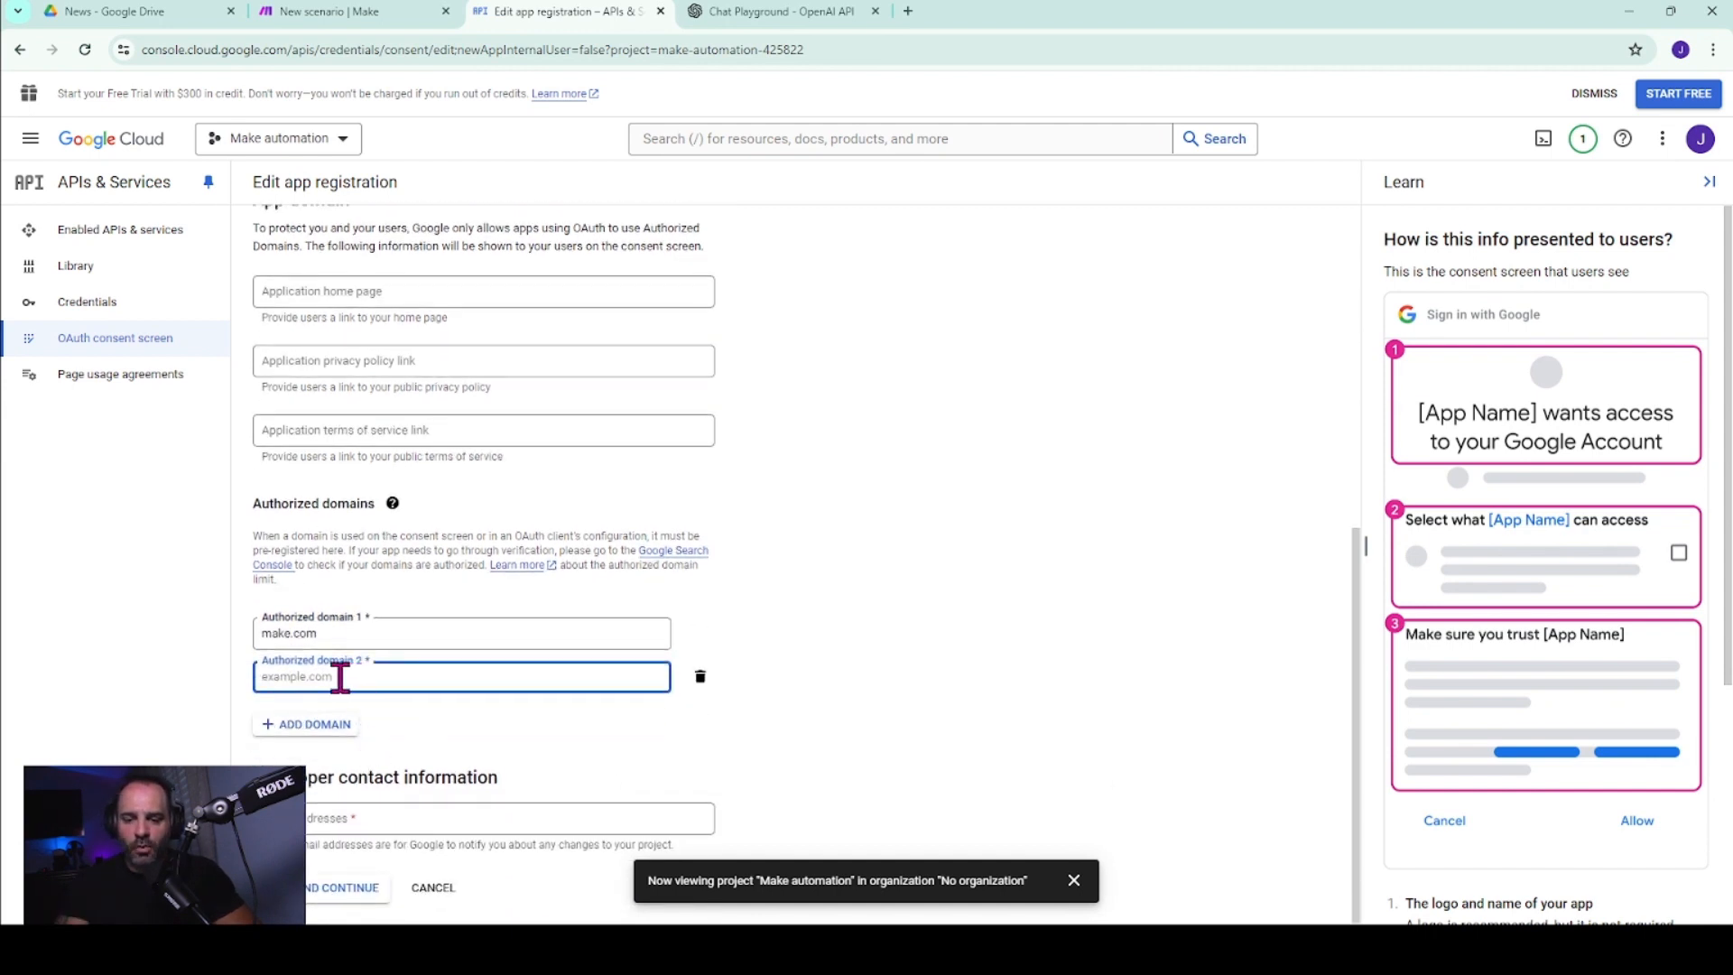
text(integromat.com)
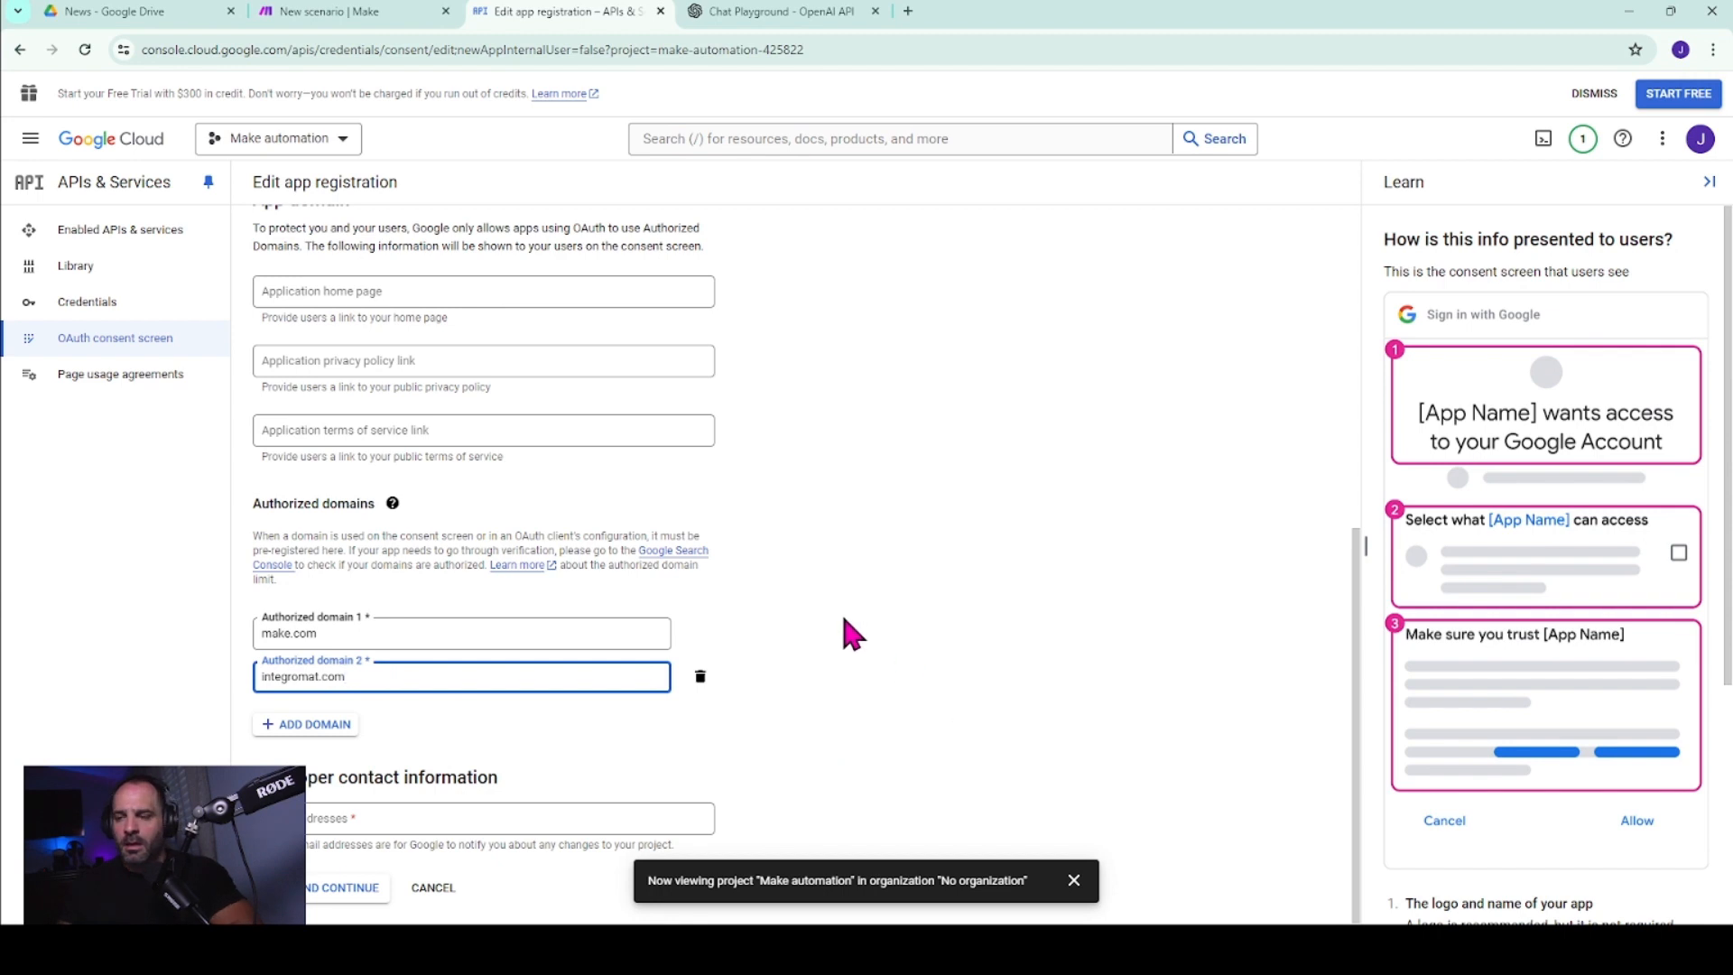
click(765, 635)
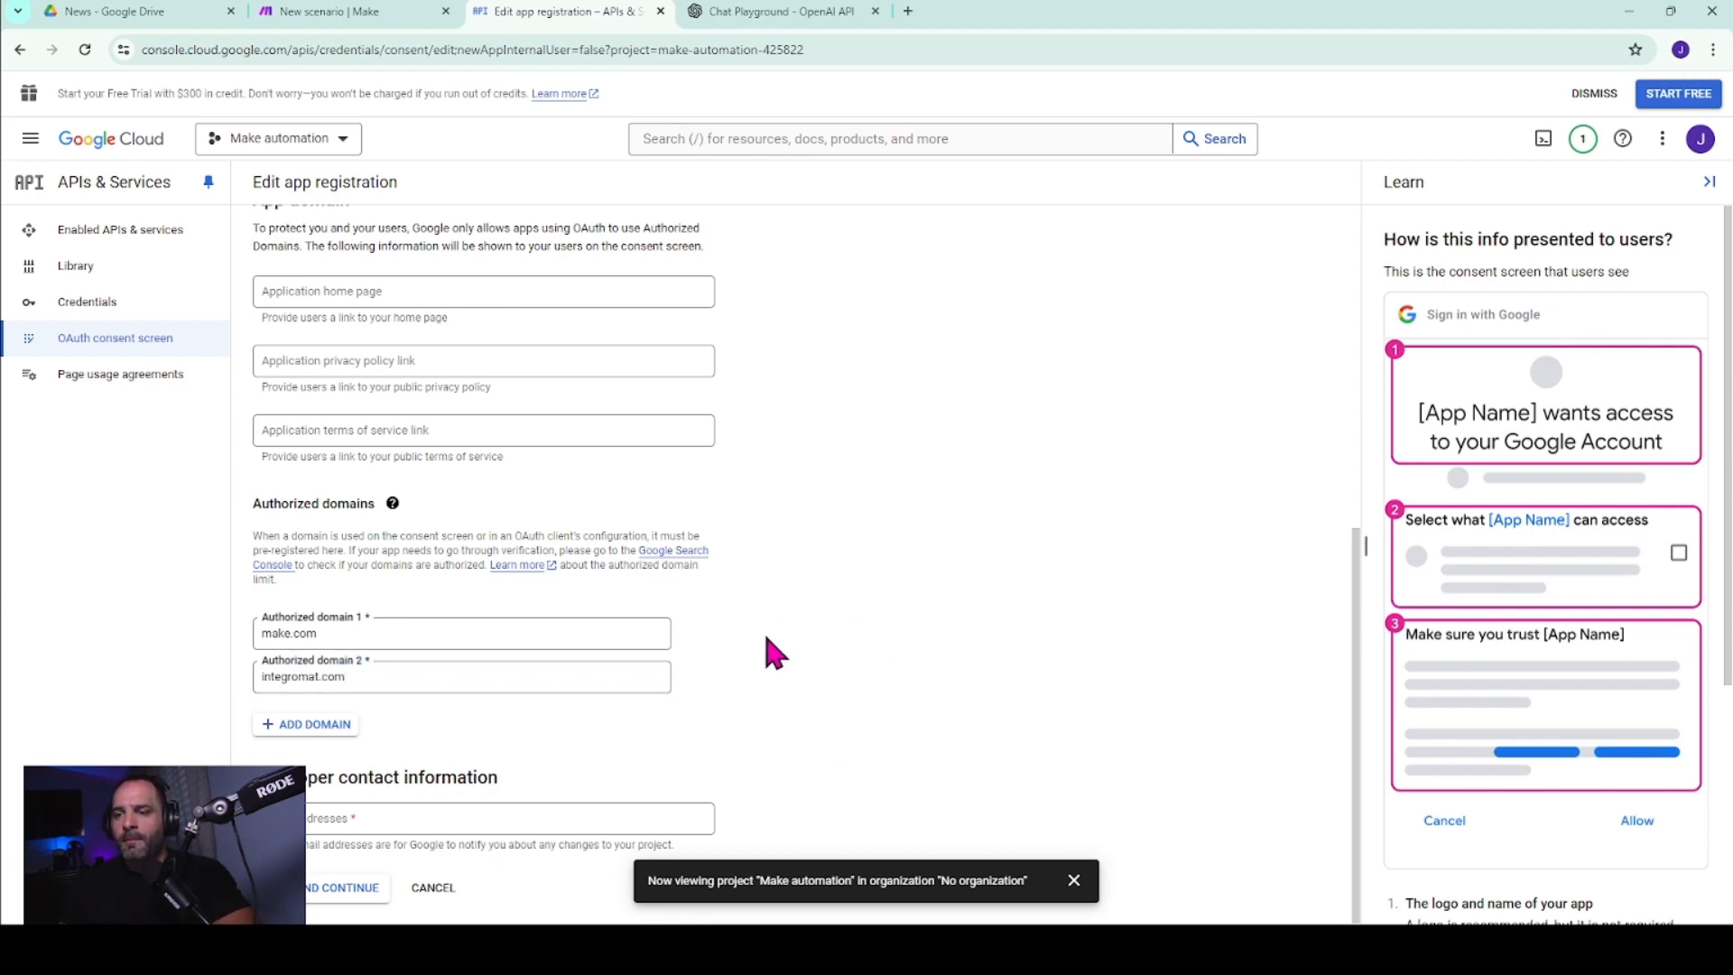
- Copy the signed-in account's e-mail address into the developer contact information, then save and continue to the Scopes stage
click(519, 816)
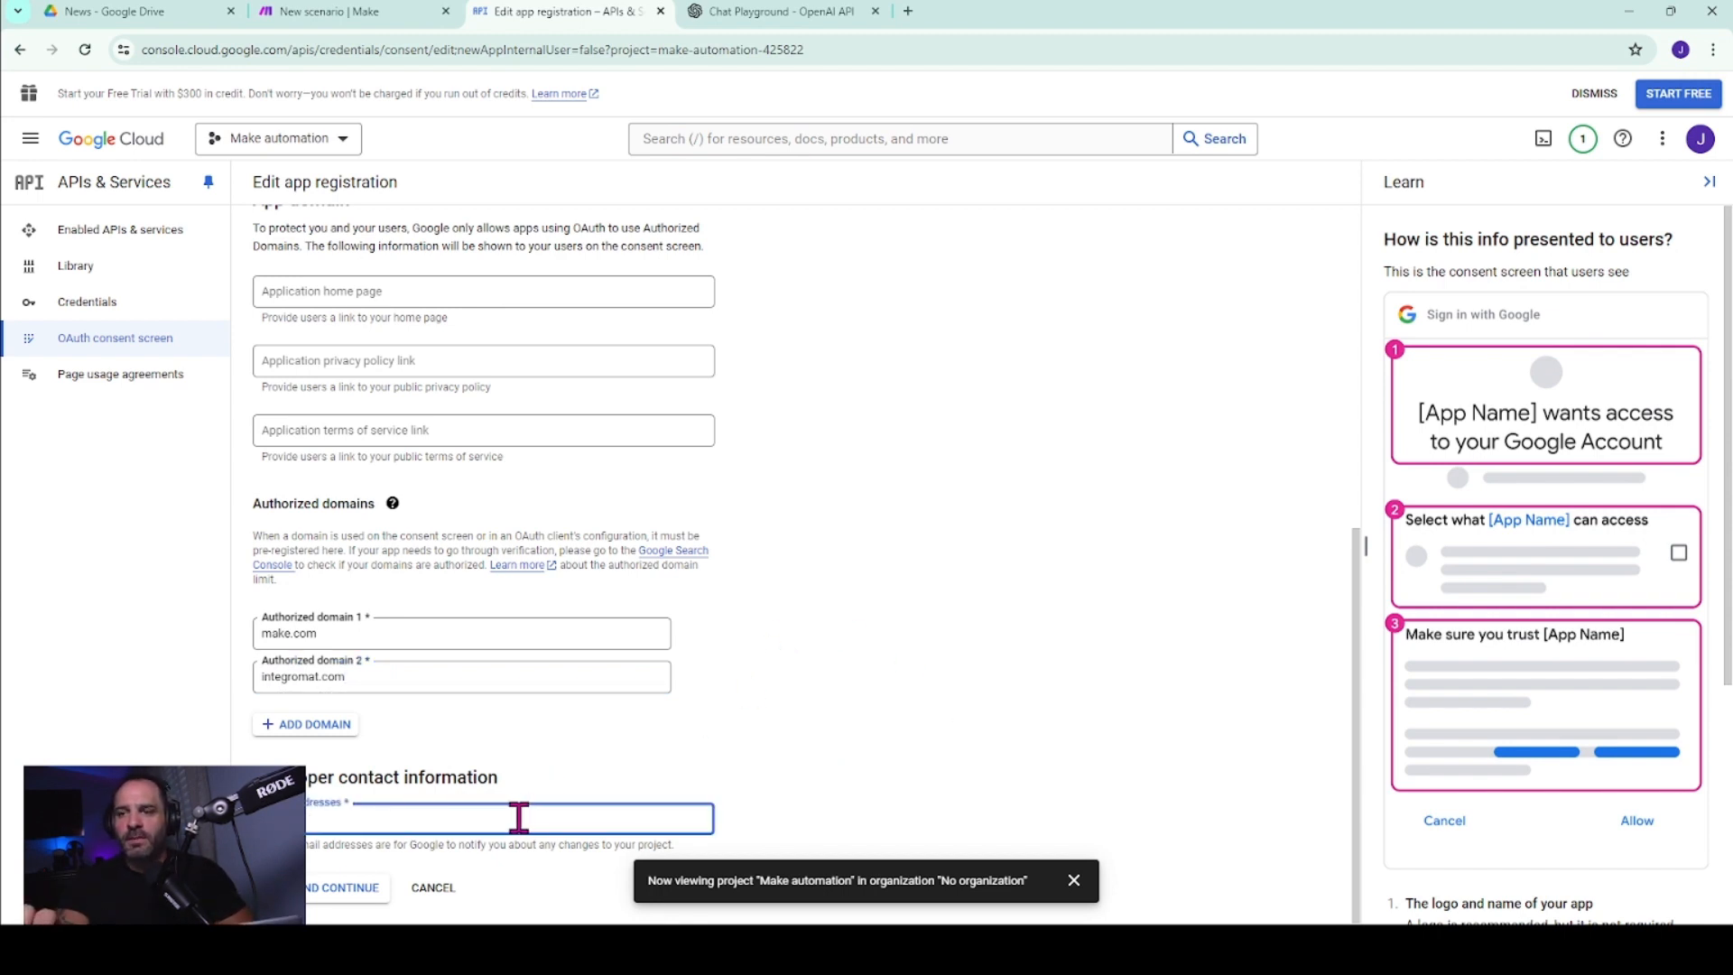
click(1698, 138)
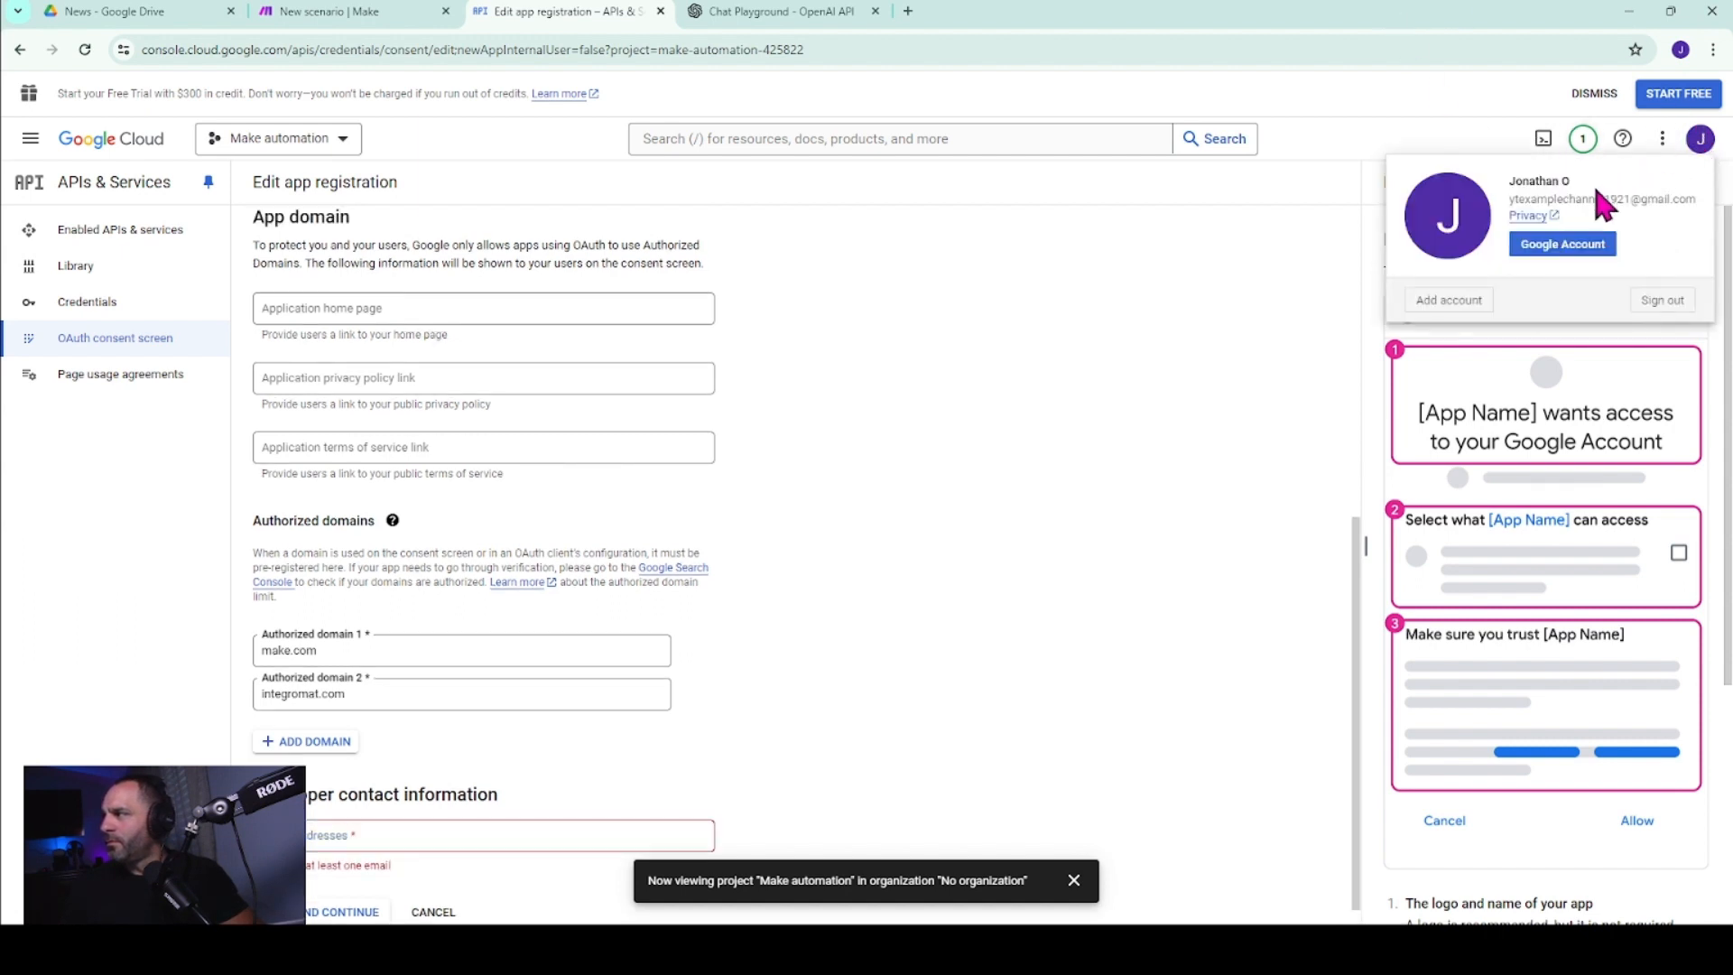
drag(1509, 199, 1699, 201)
key(ctrl+c)
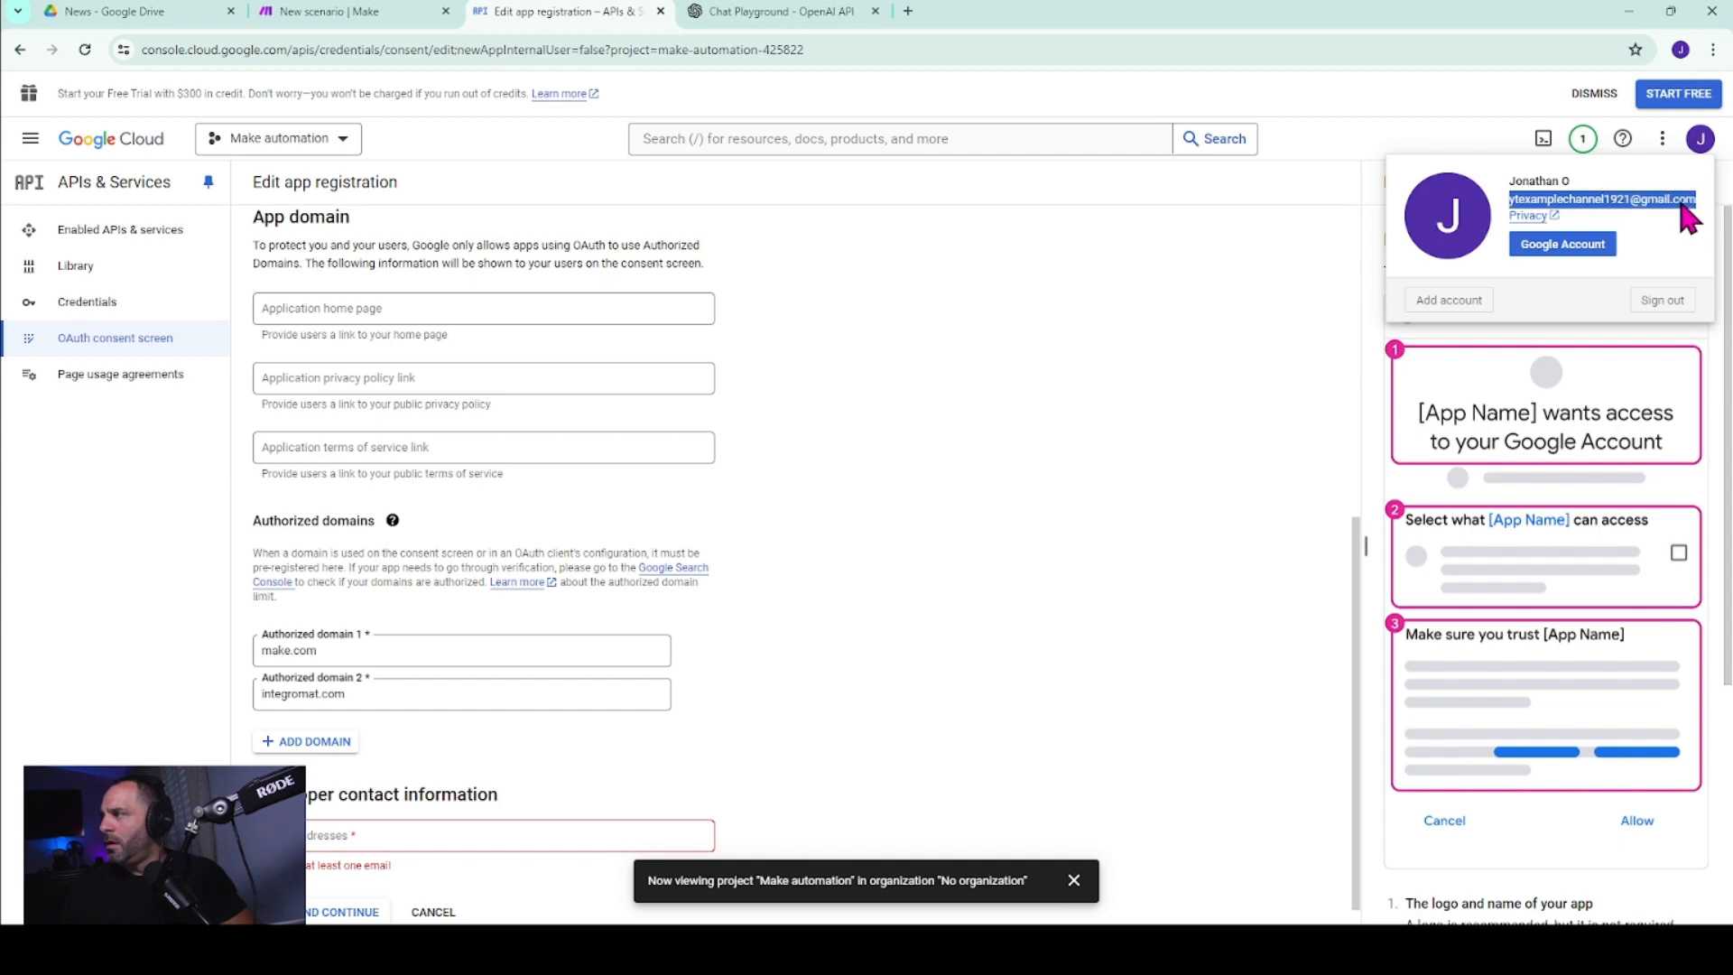
click(336, 827)
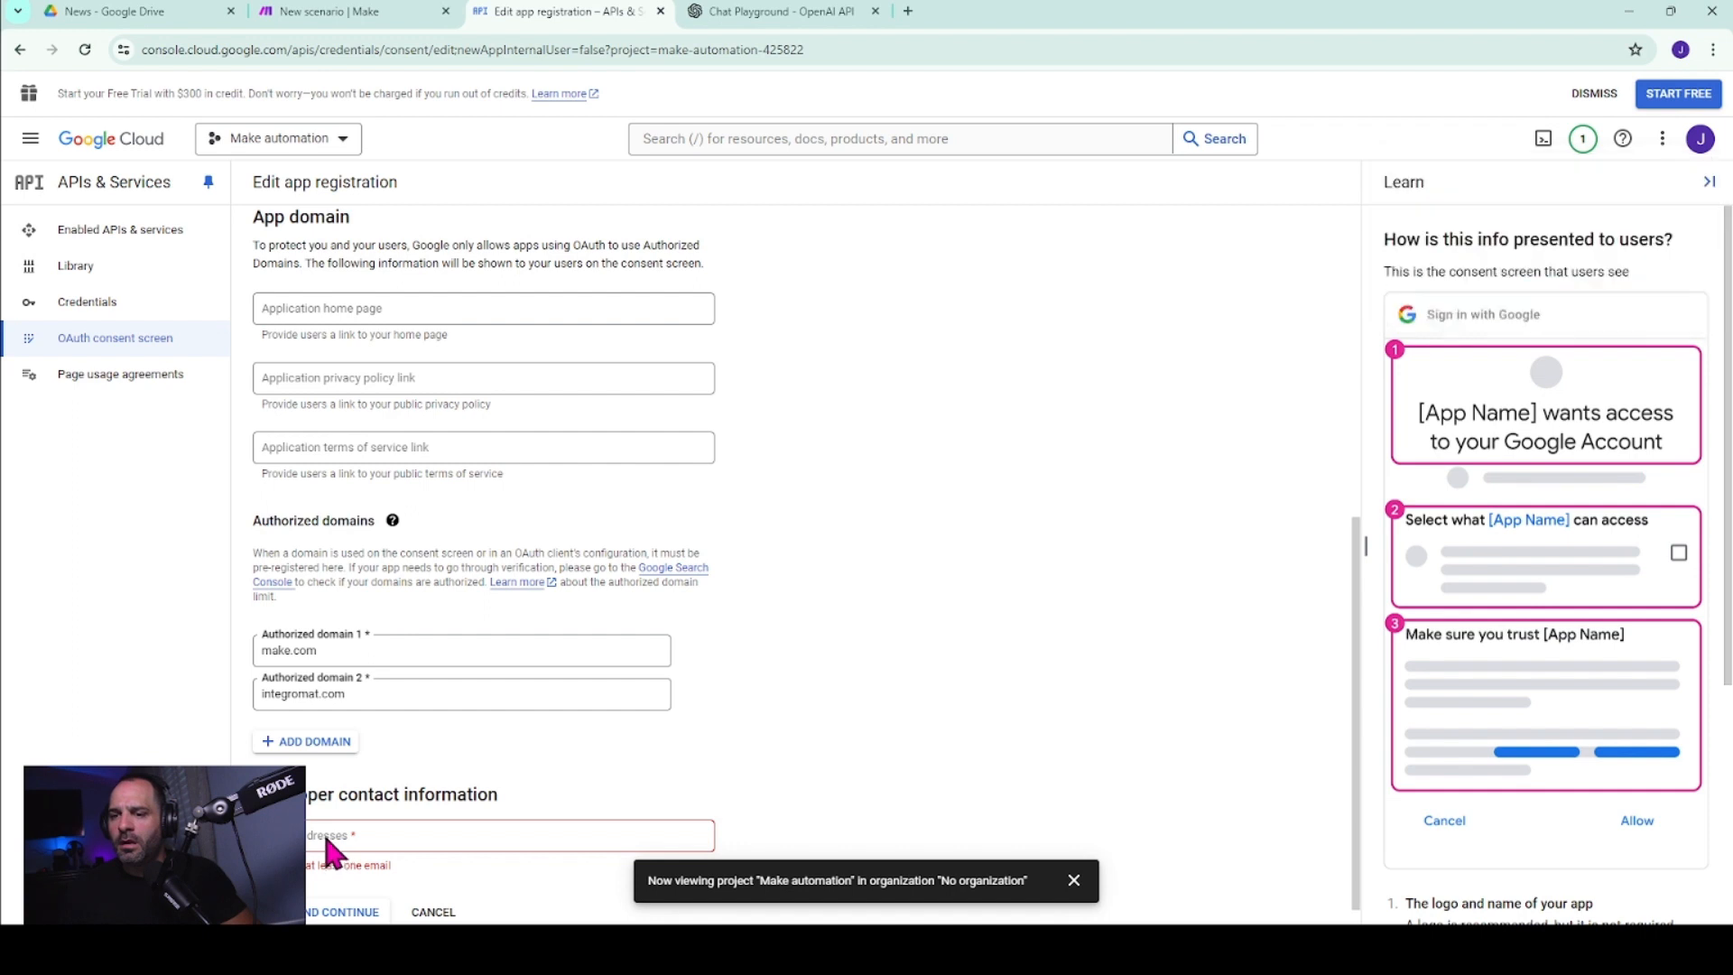
click(323, 830)
key(ctrl+v)
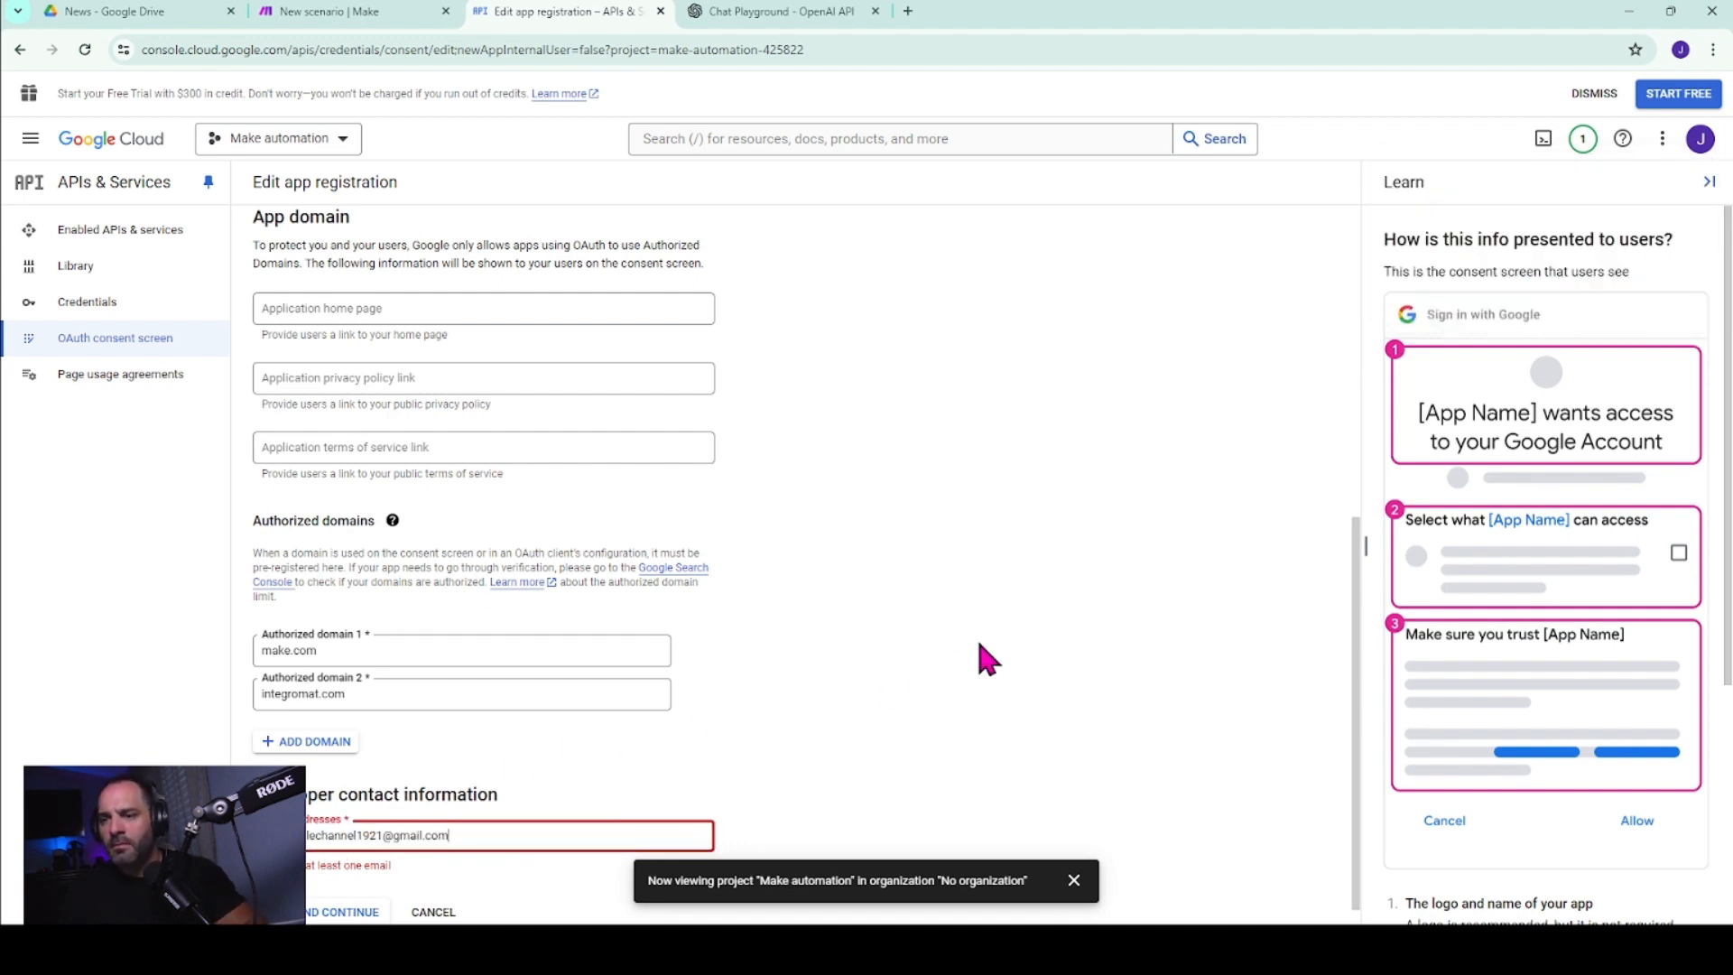
key(Return)
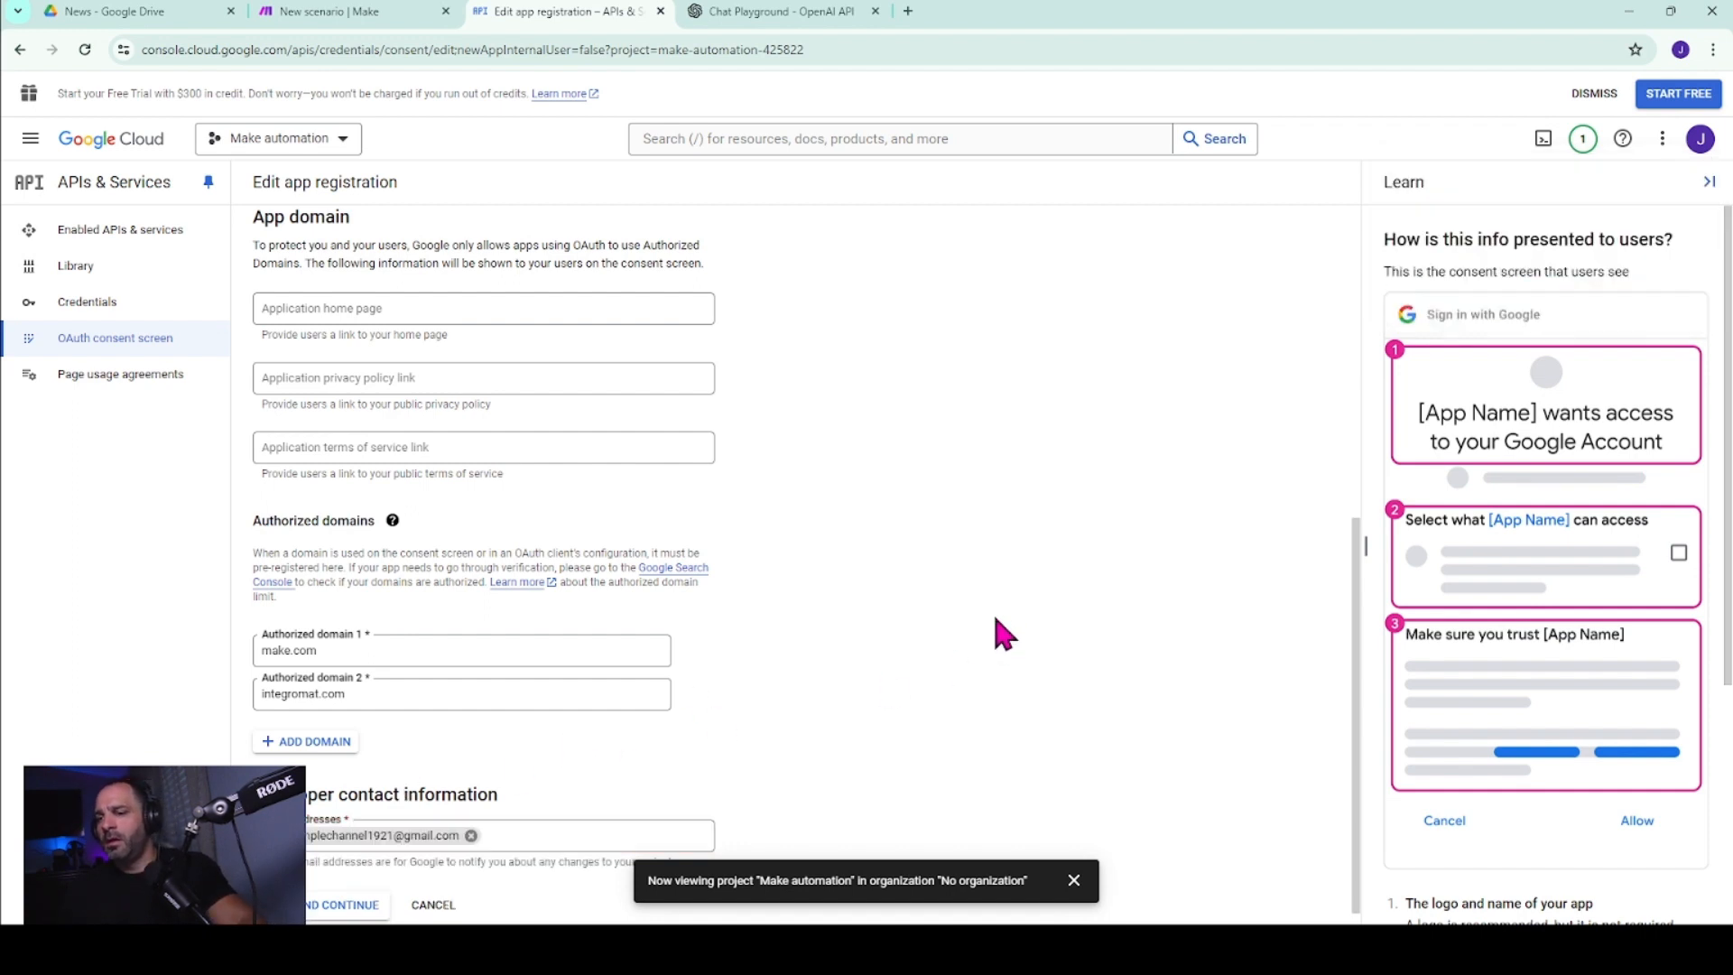
click(343, 905)
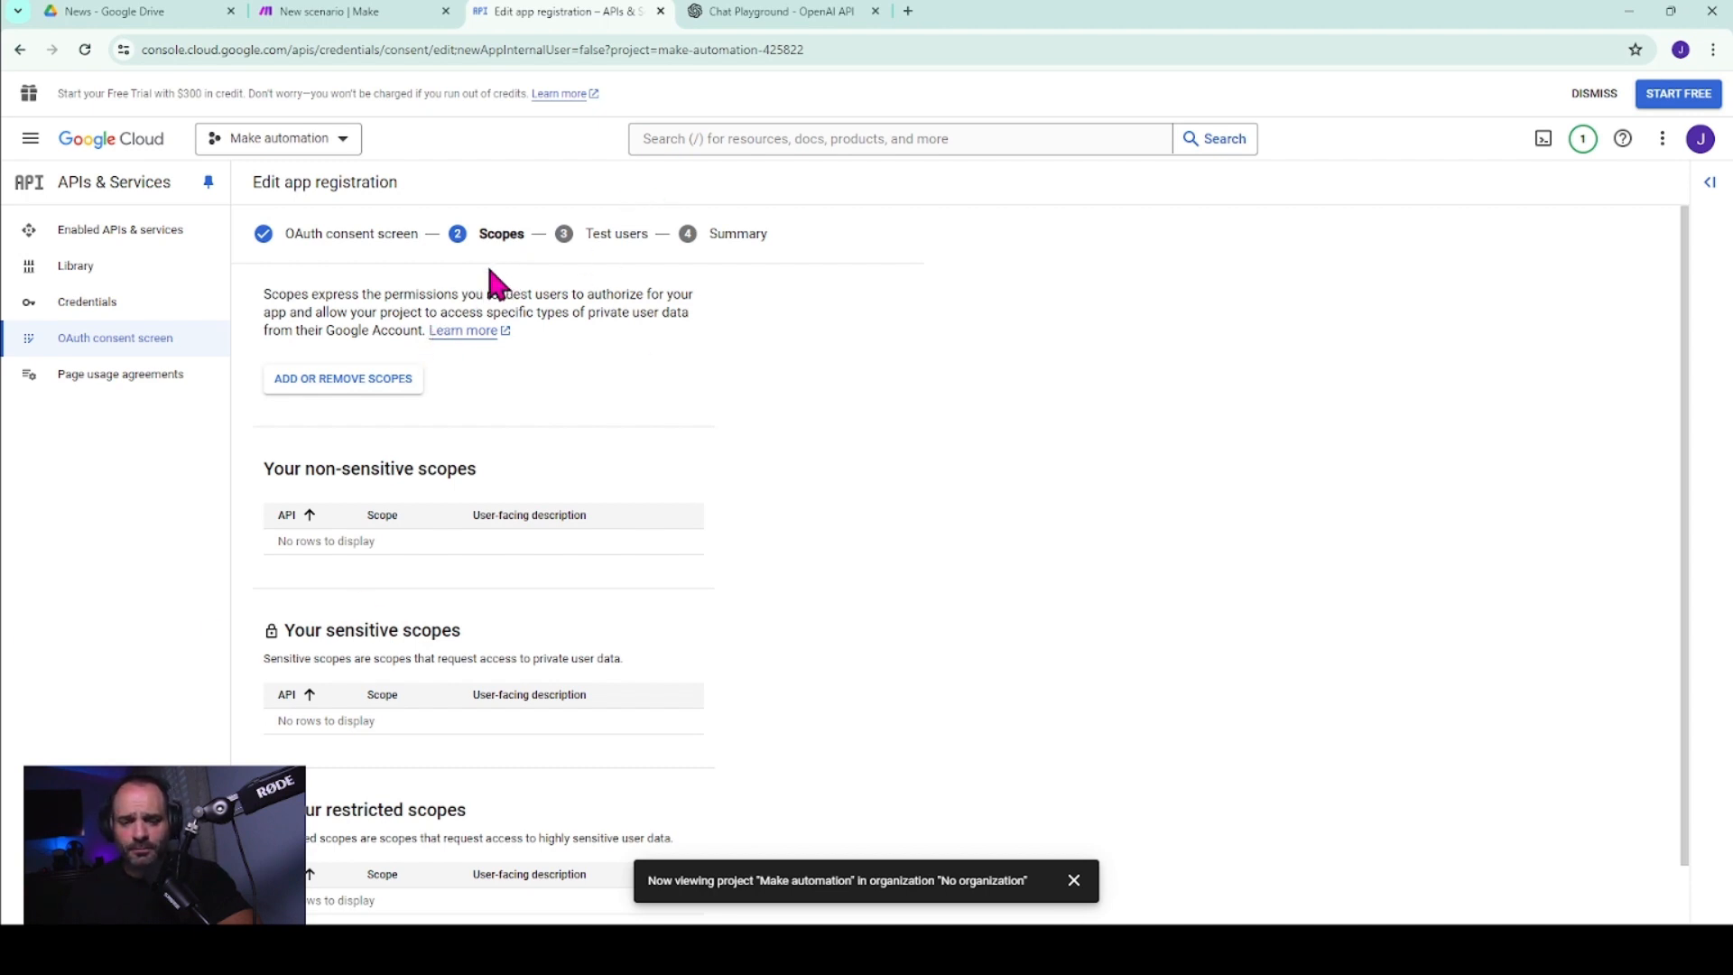
- Add all ten scopes on the first page of the scope list to the app registration, then save and continue to Test users
click(338, 379)
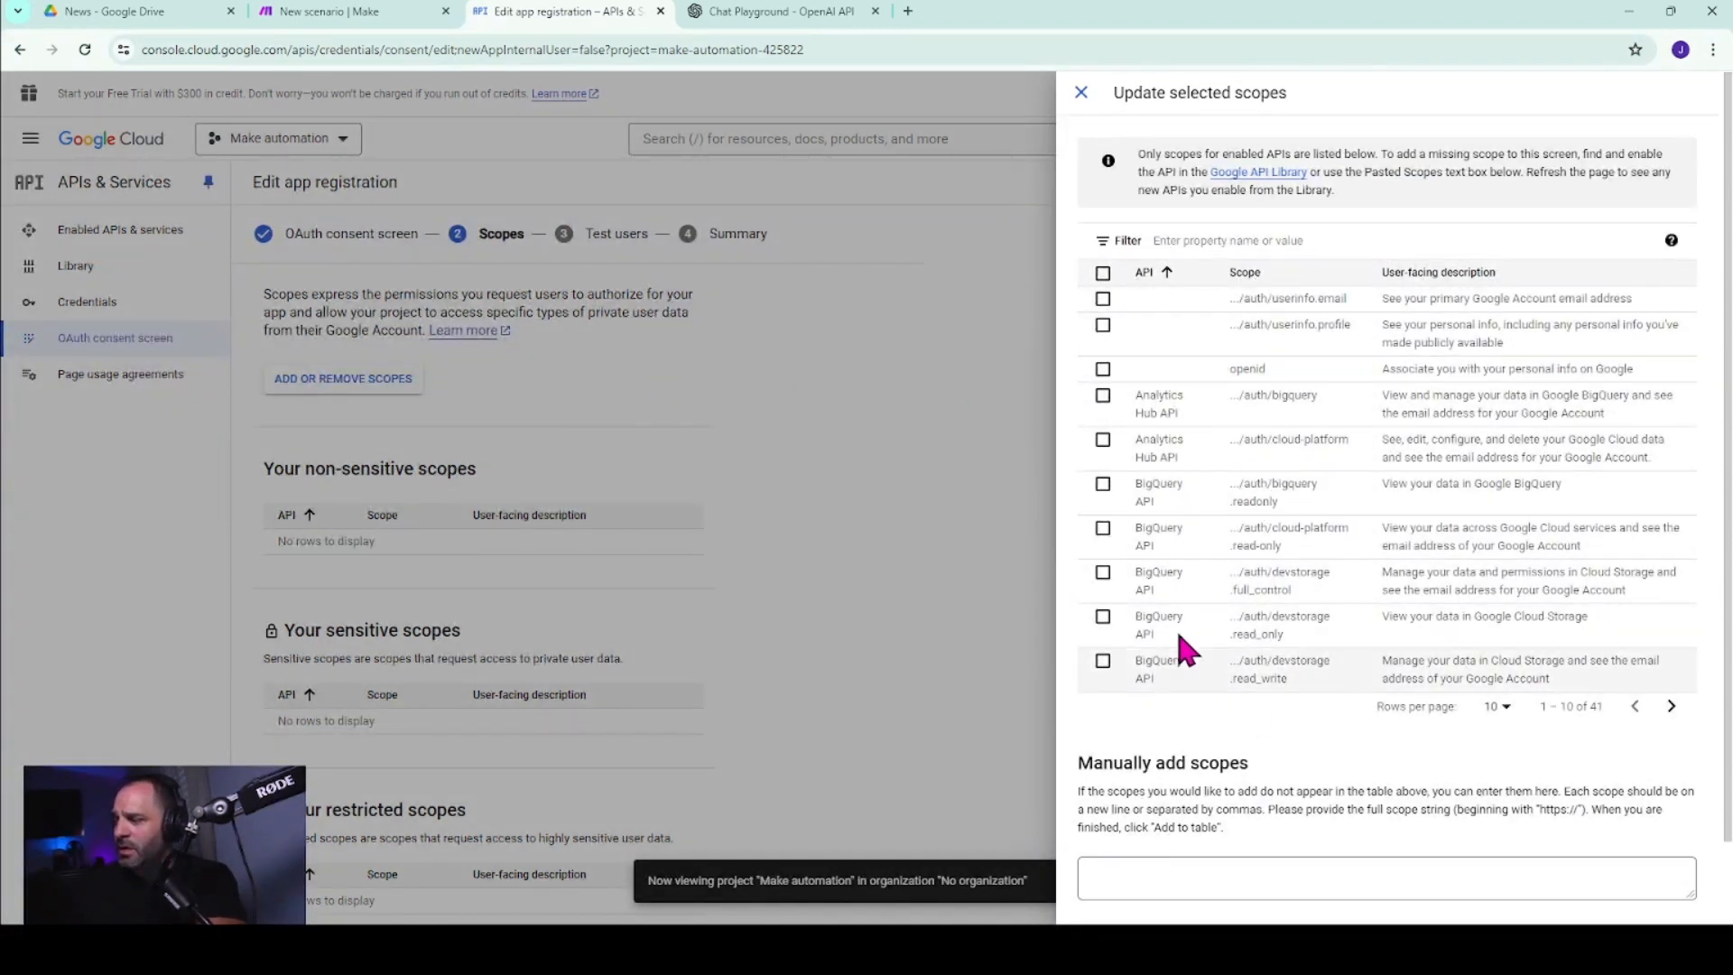
click(1103, 273)
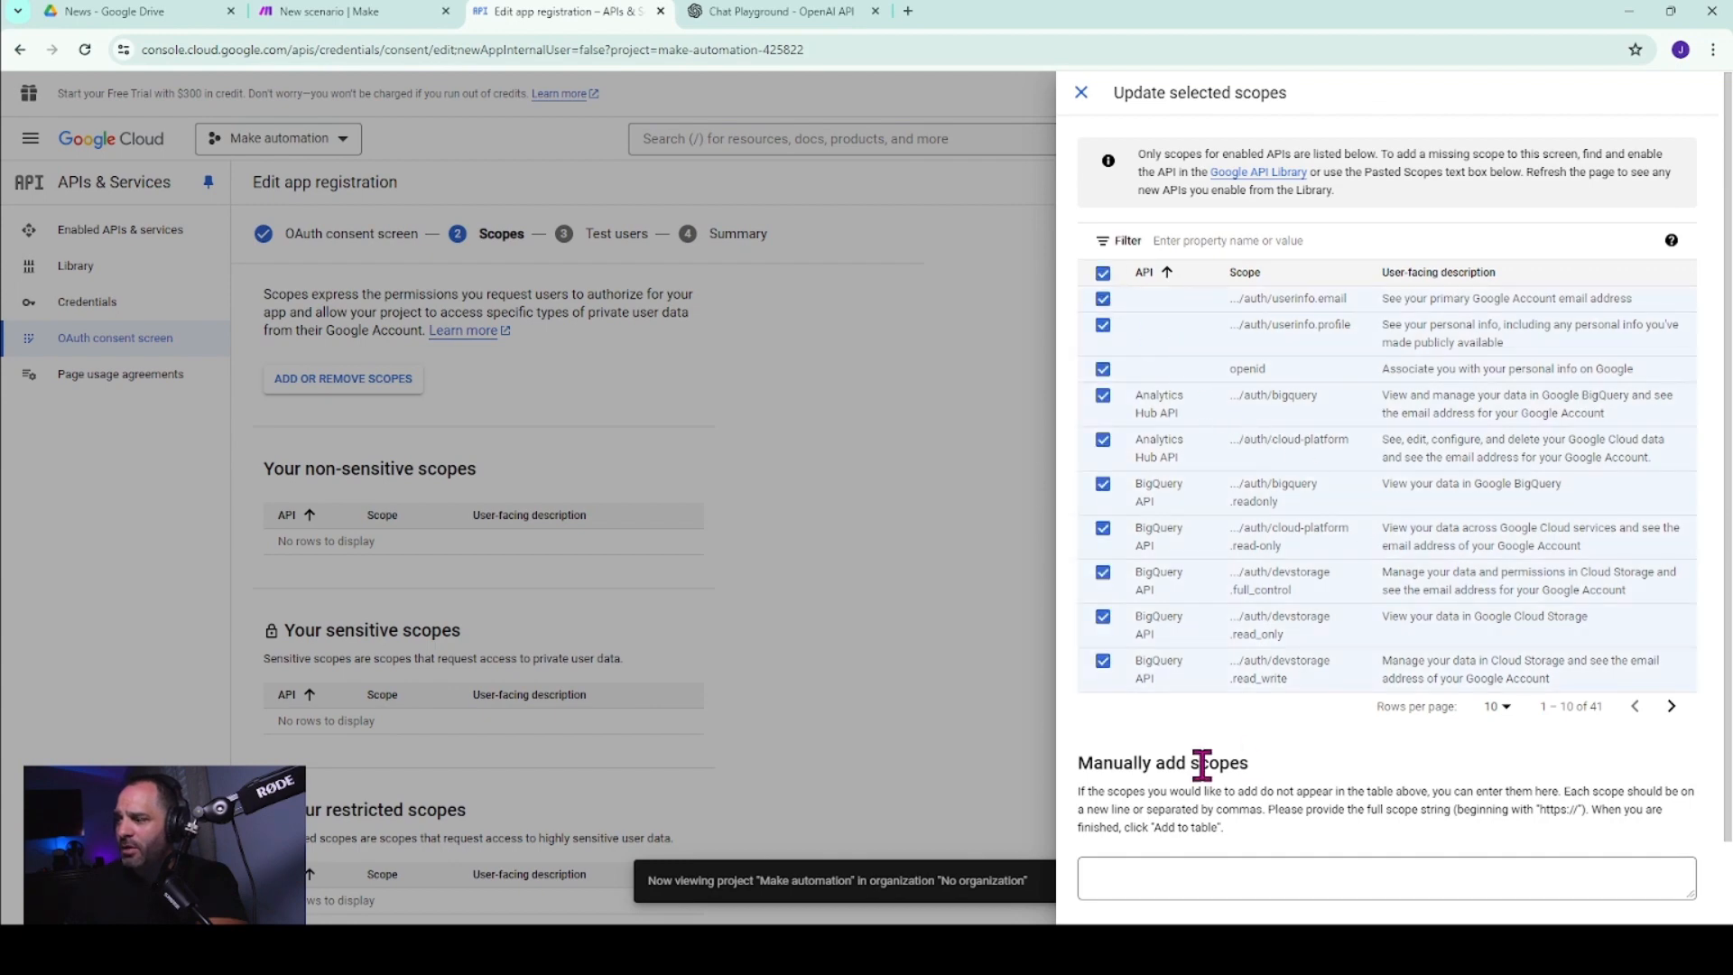
scroll(1256, 499, down, 1)
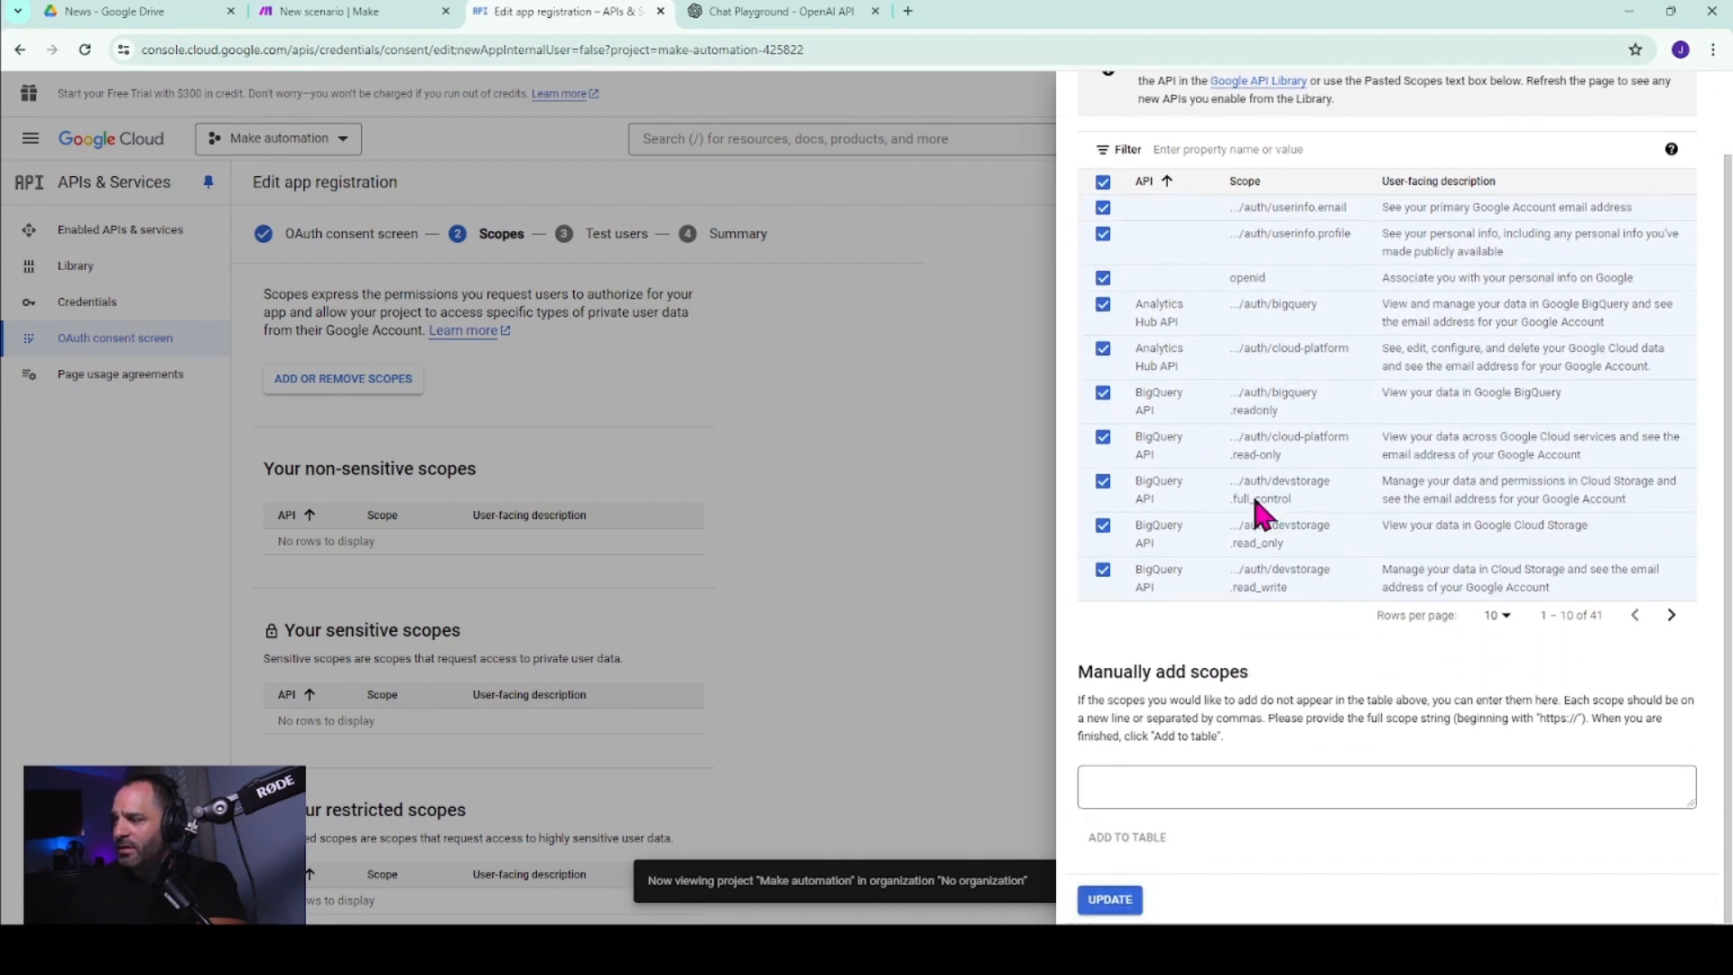
click(1099, 903)
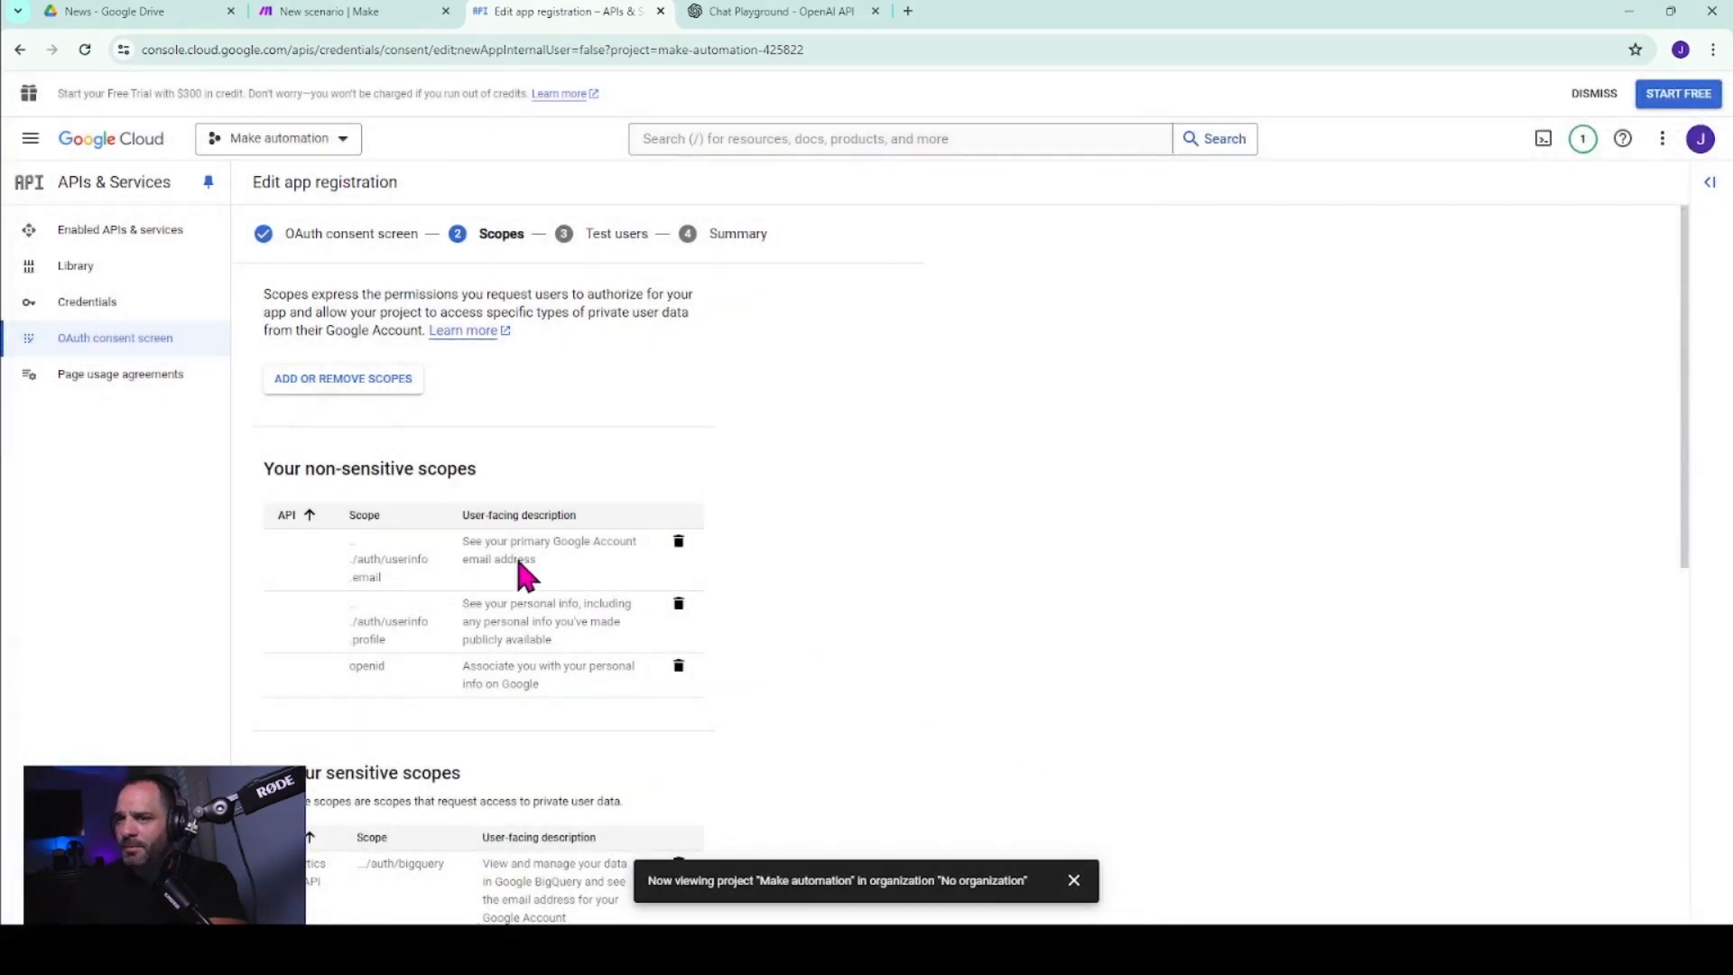
scroll(562, 657, down, 7)
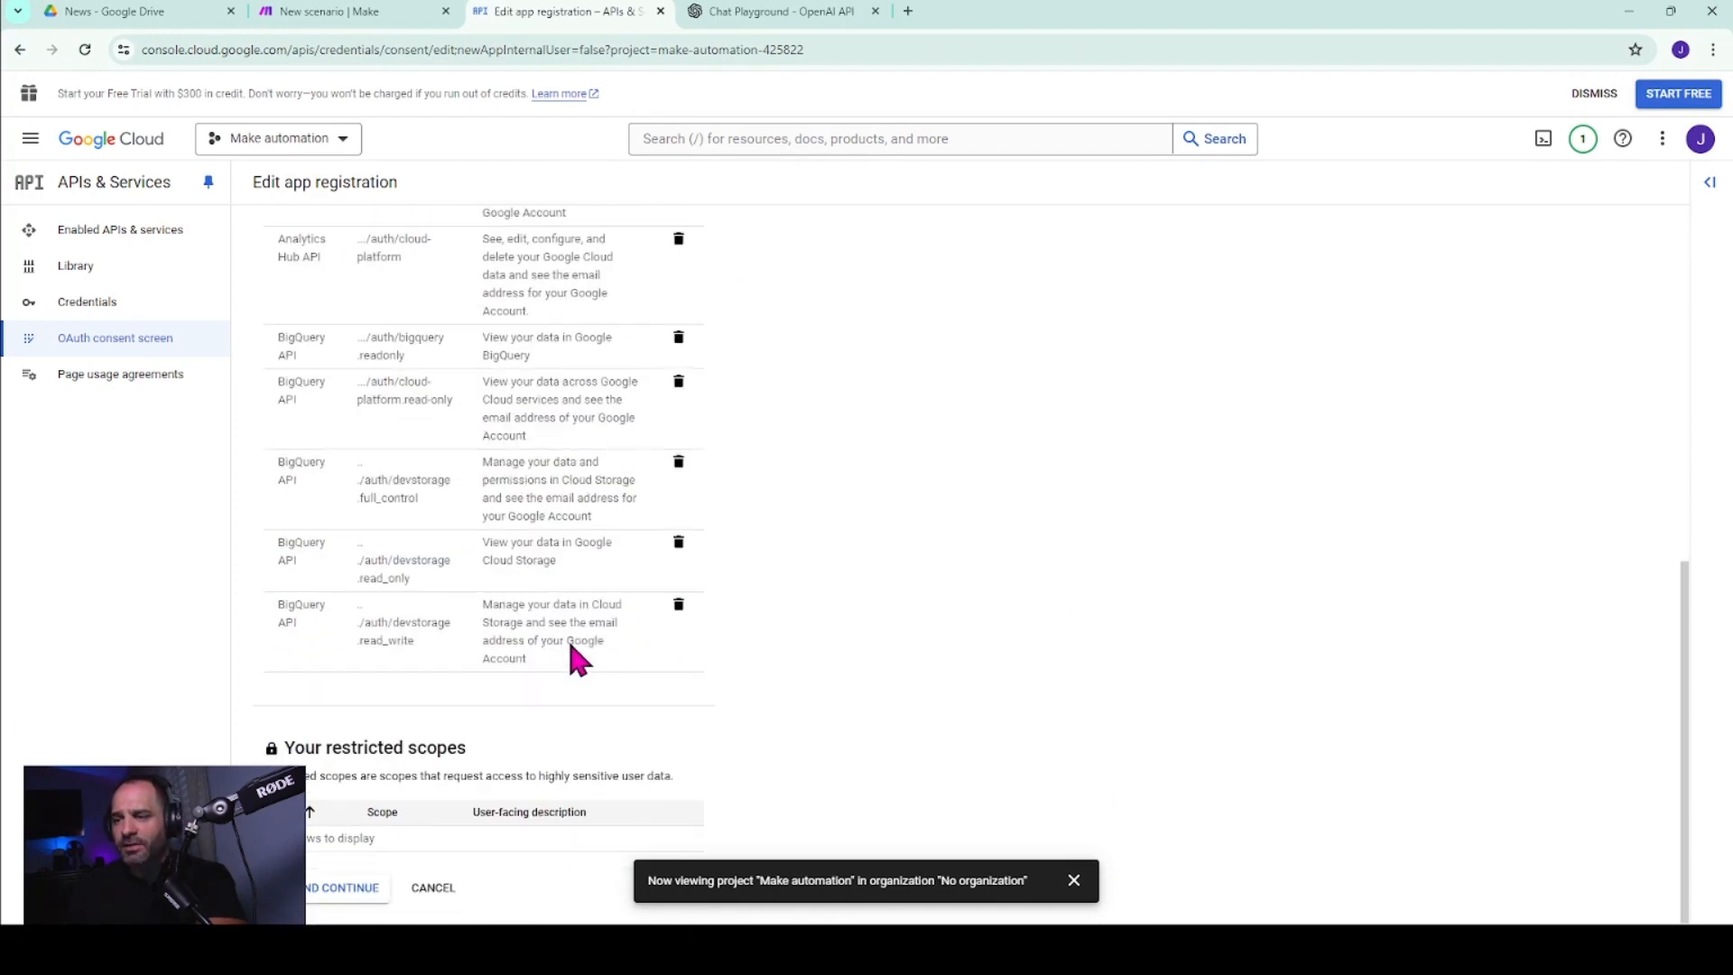
click(361, 890)
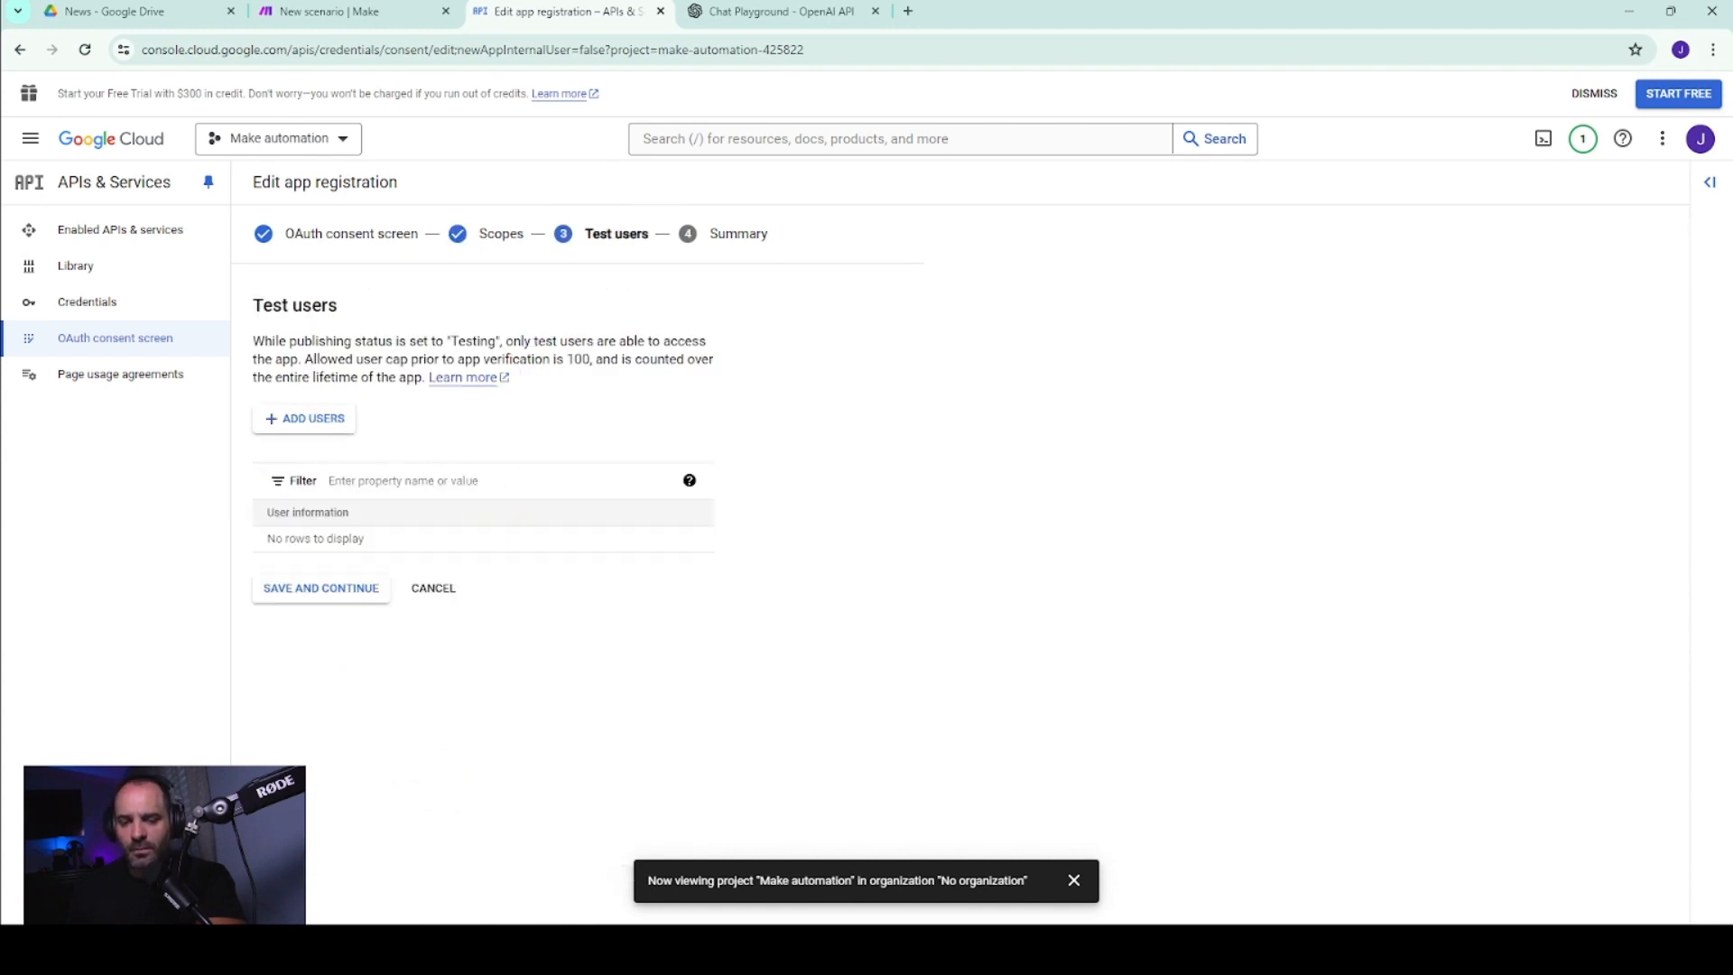
- Add the account's own e-mail address as a test user, then save and continue to the registration summary
click(327, 433)
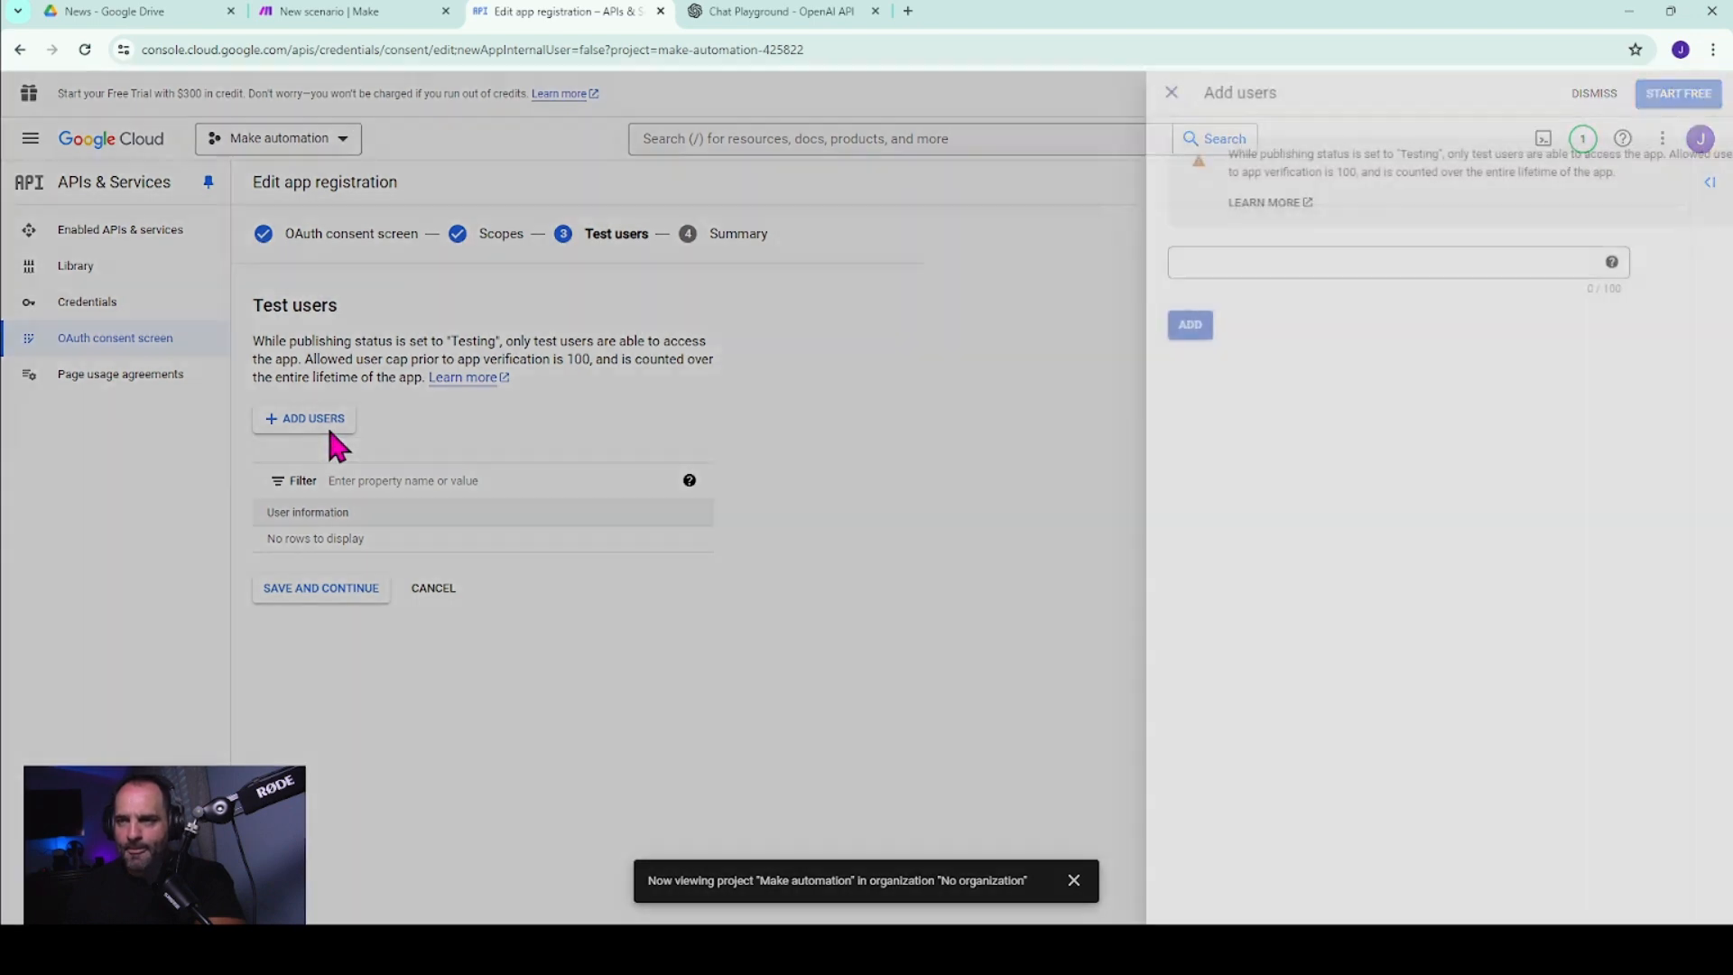
click(1188, 262)
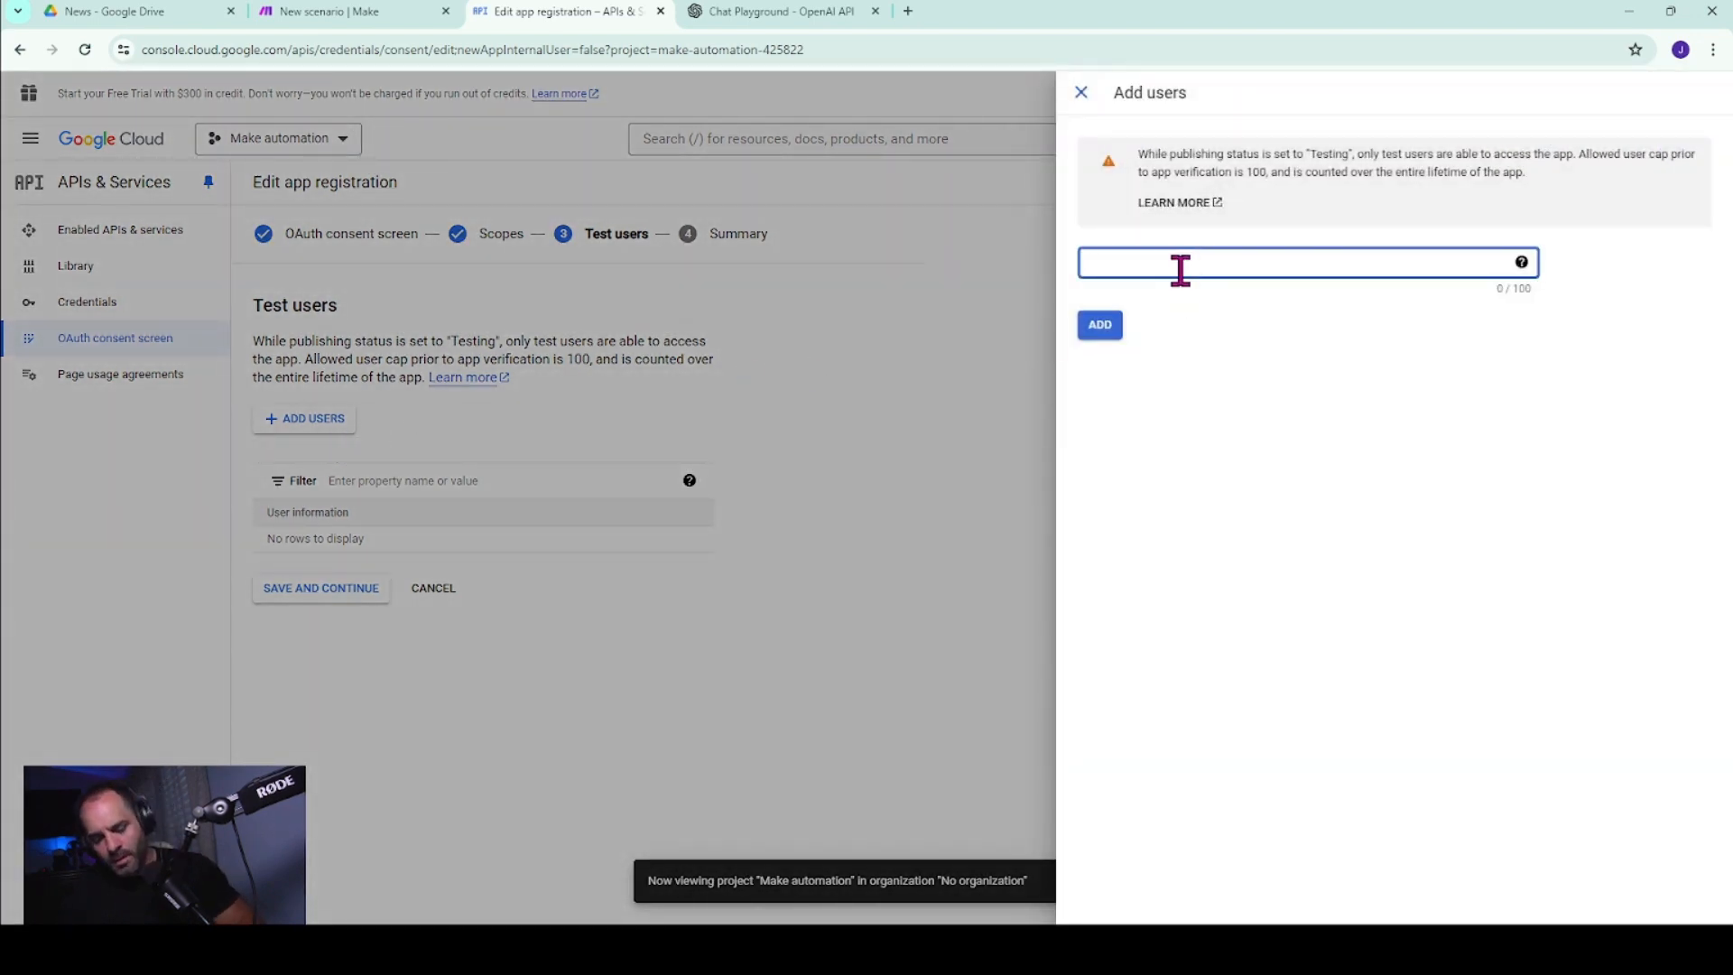
key(ctrl+v)
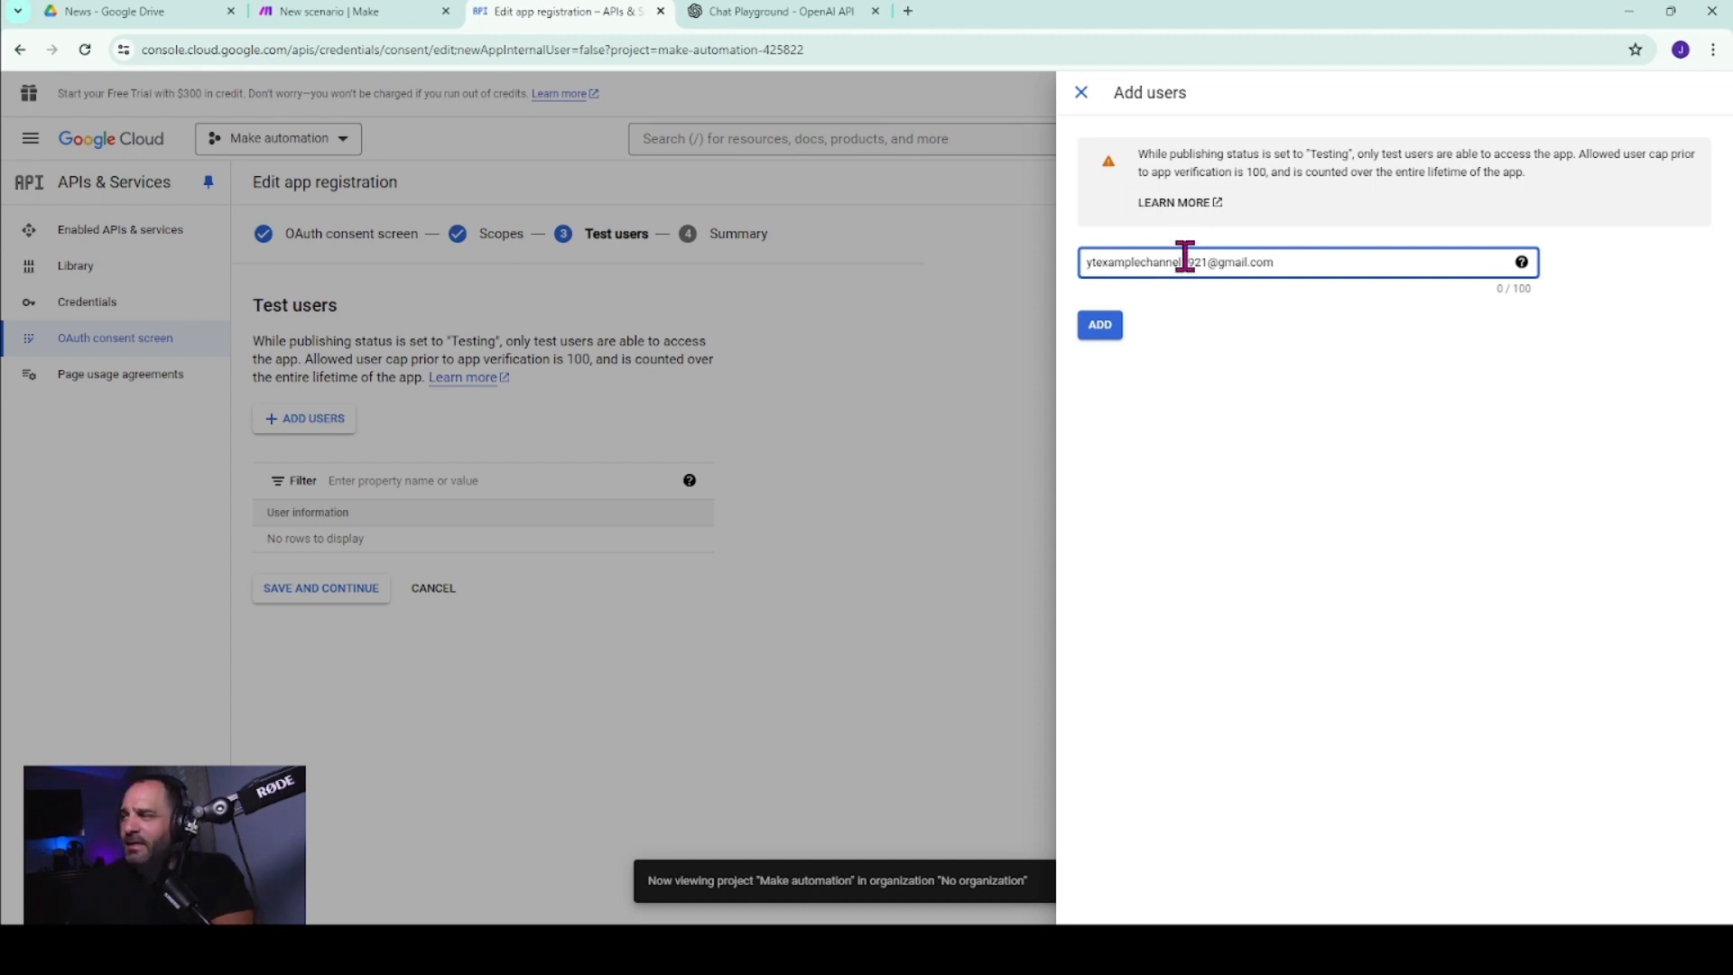
click(1103, 327)
click(1098, 329)
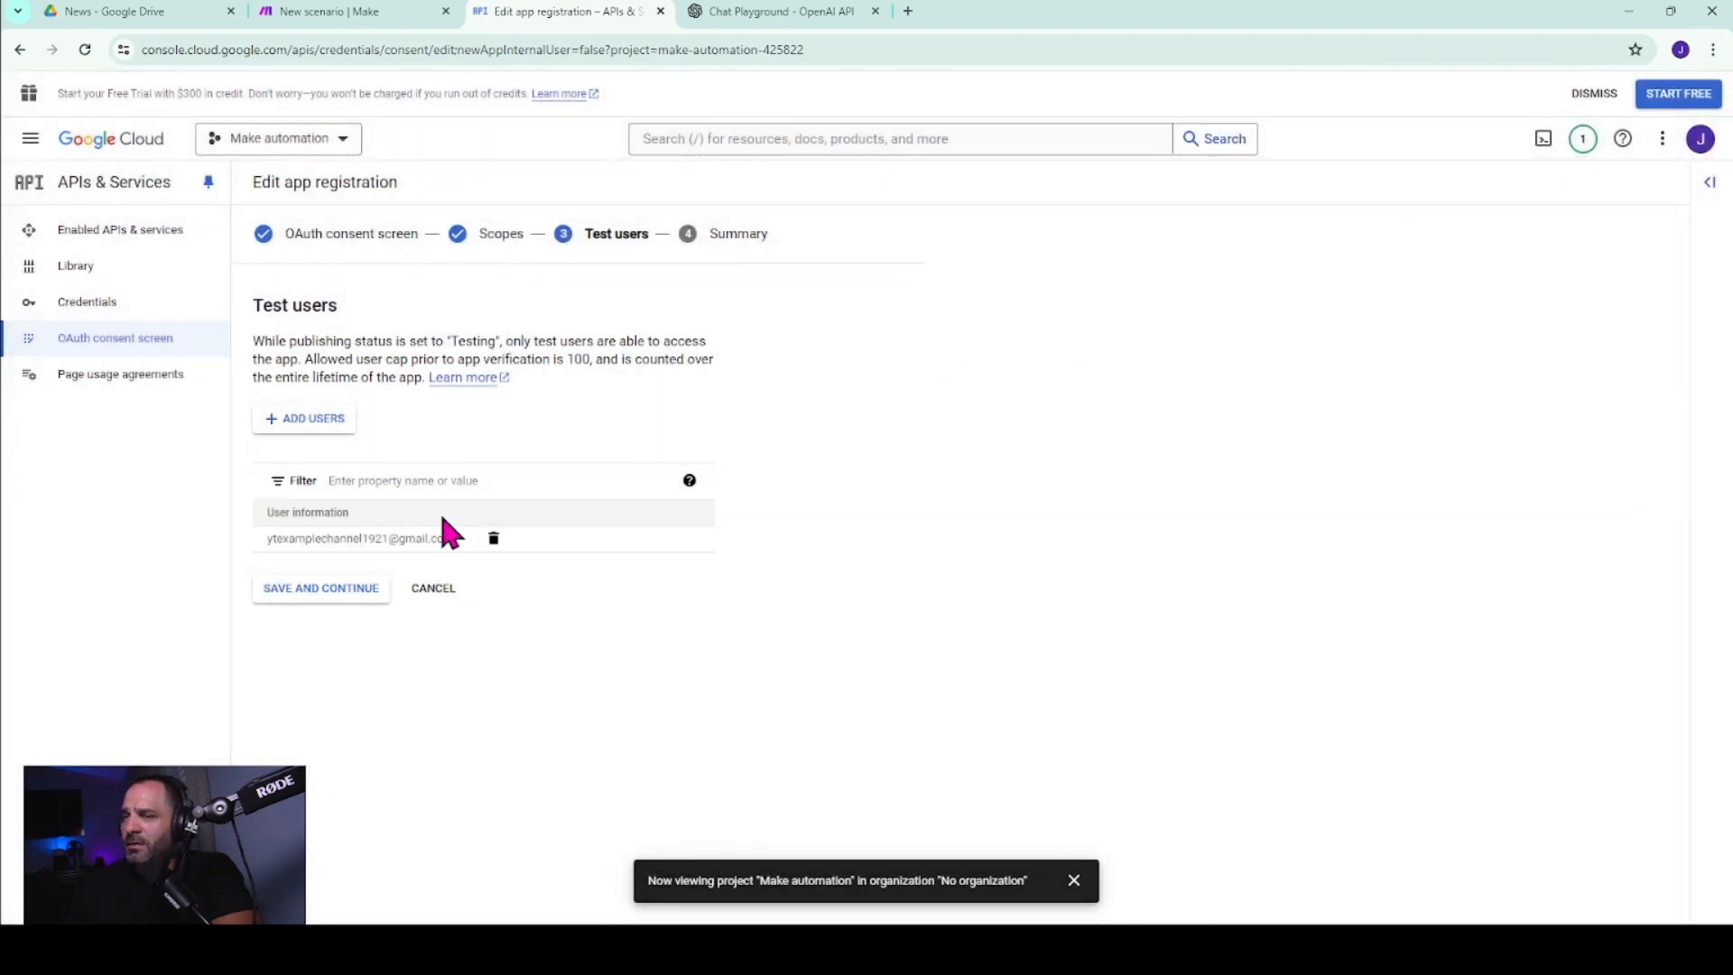
click(327, 589)
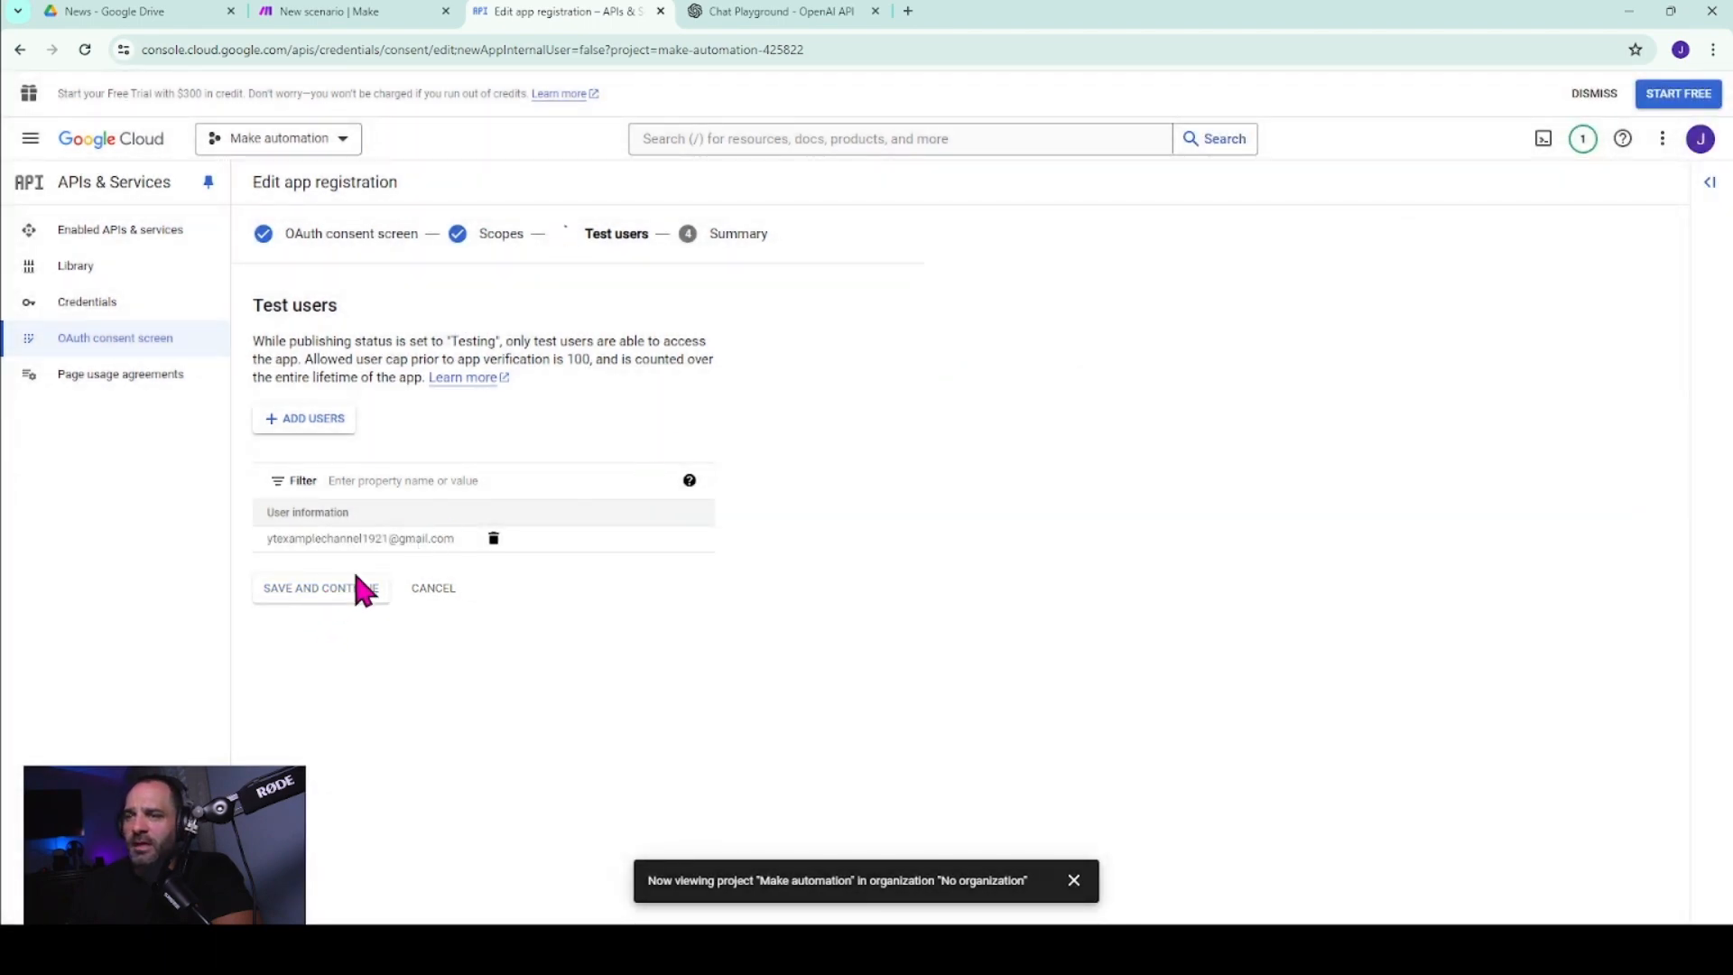
scroll(614, 456, down, 10)
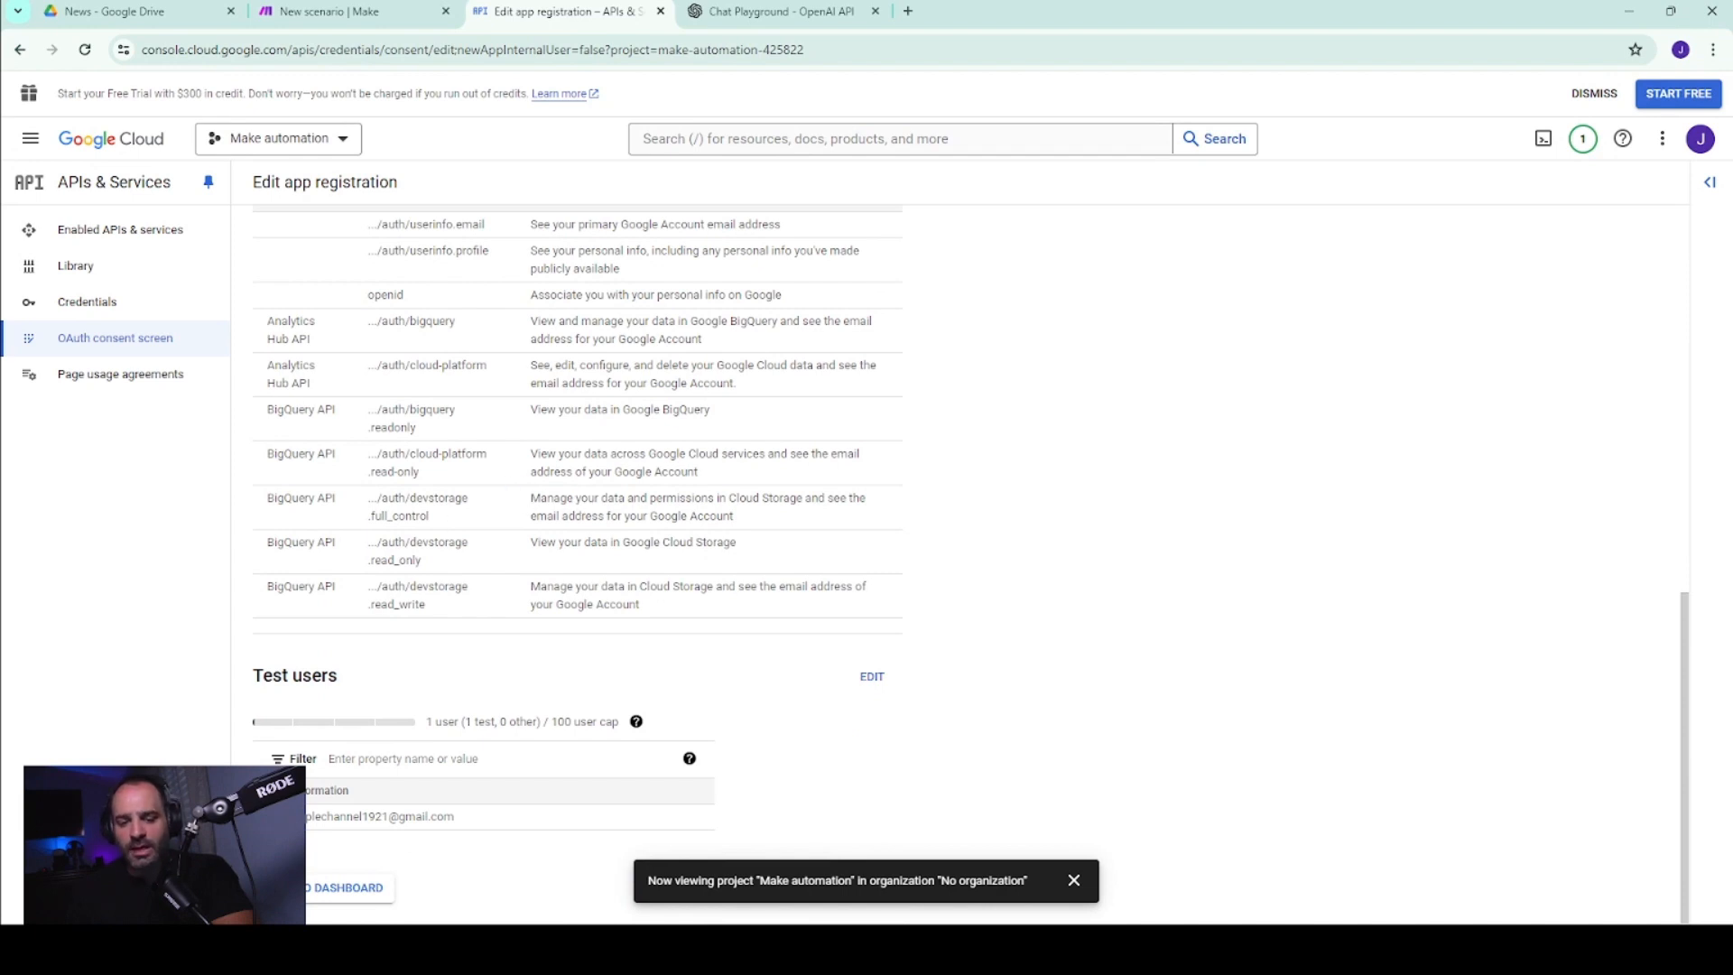
- Start a new OAuth client ID credential with the Web application type
click(101, 304)
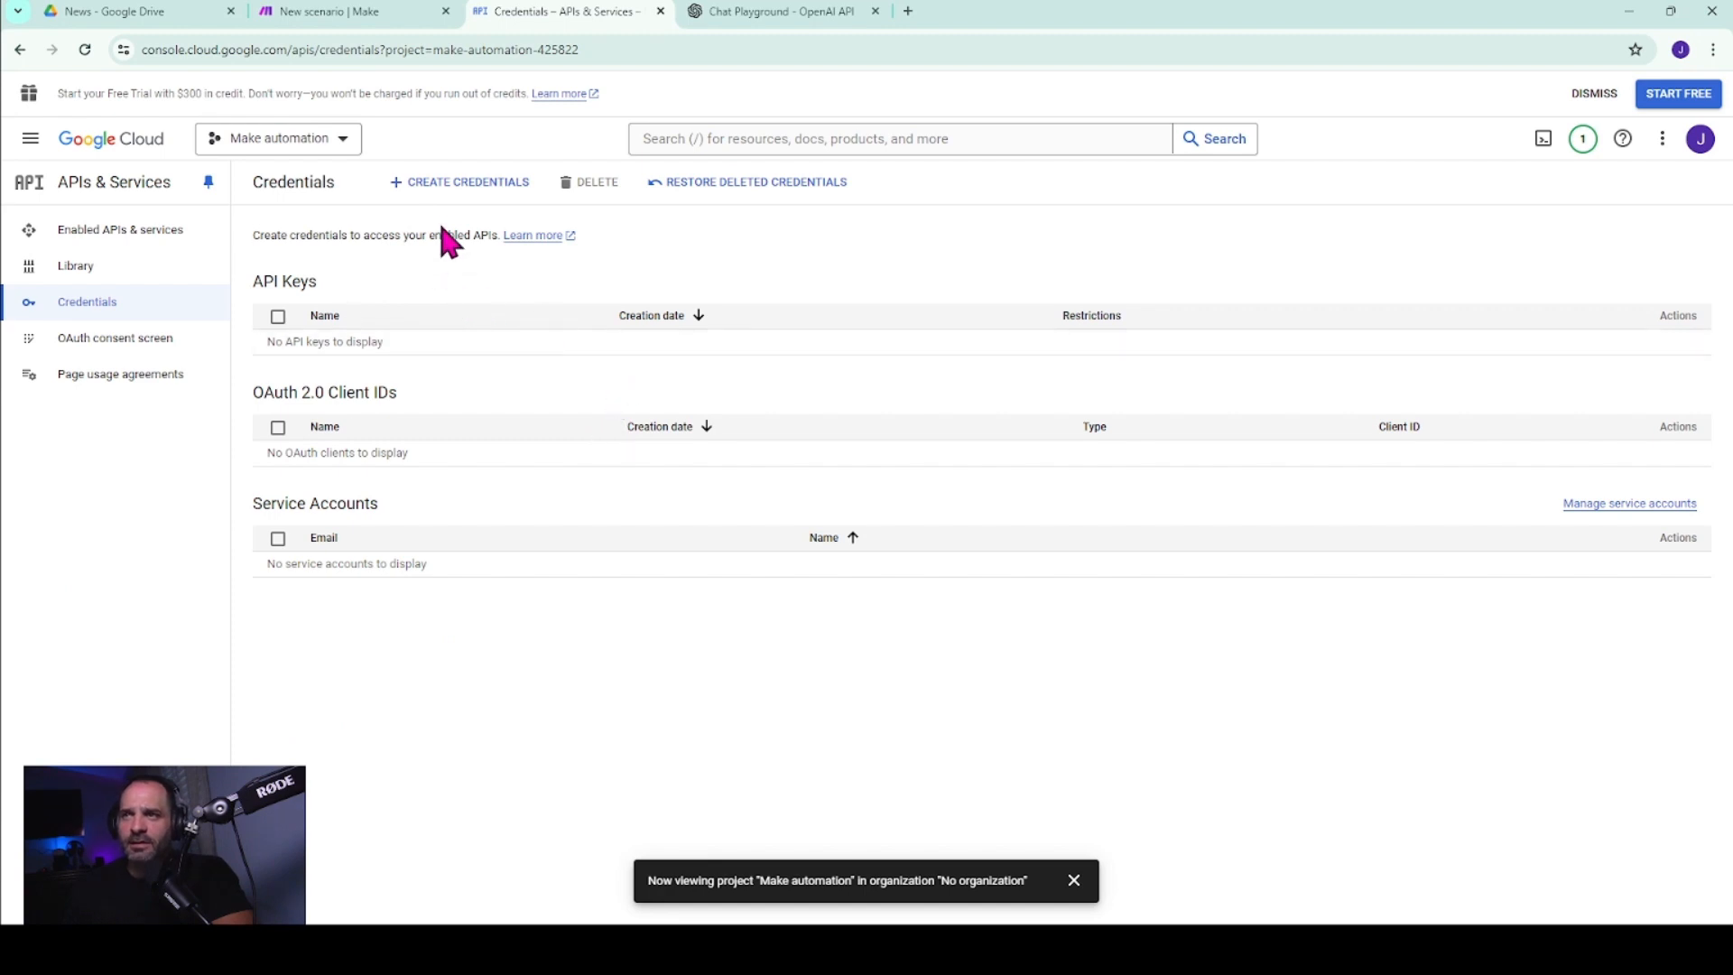
click(466, 183)
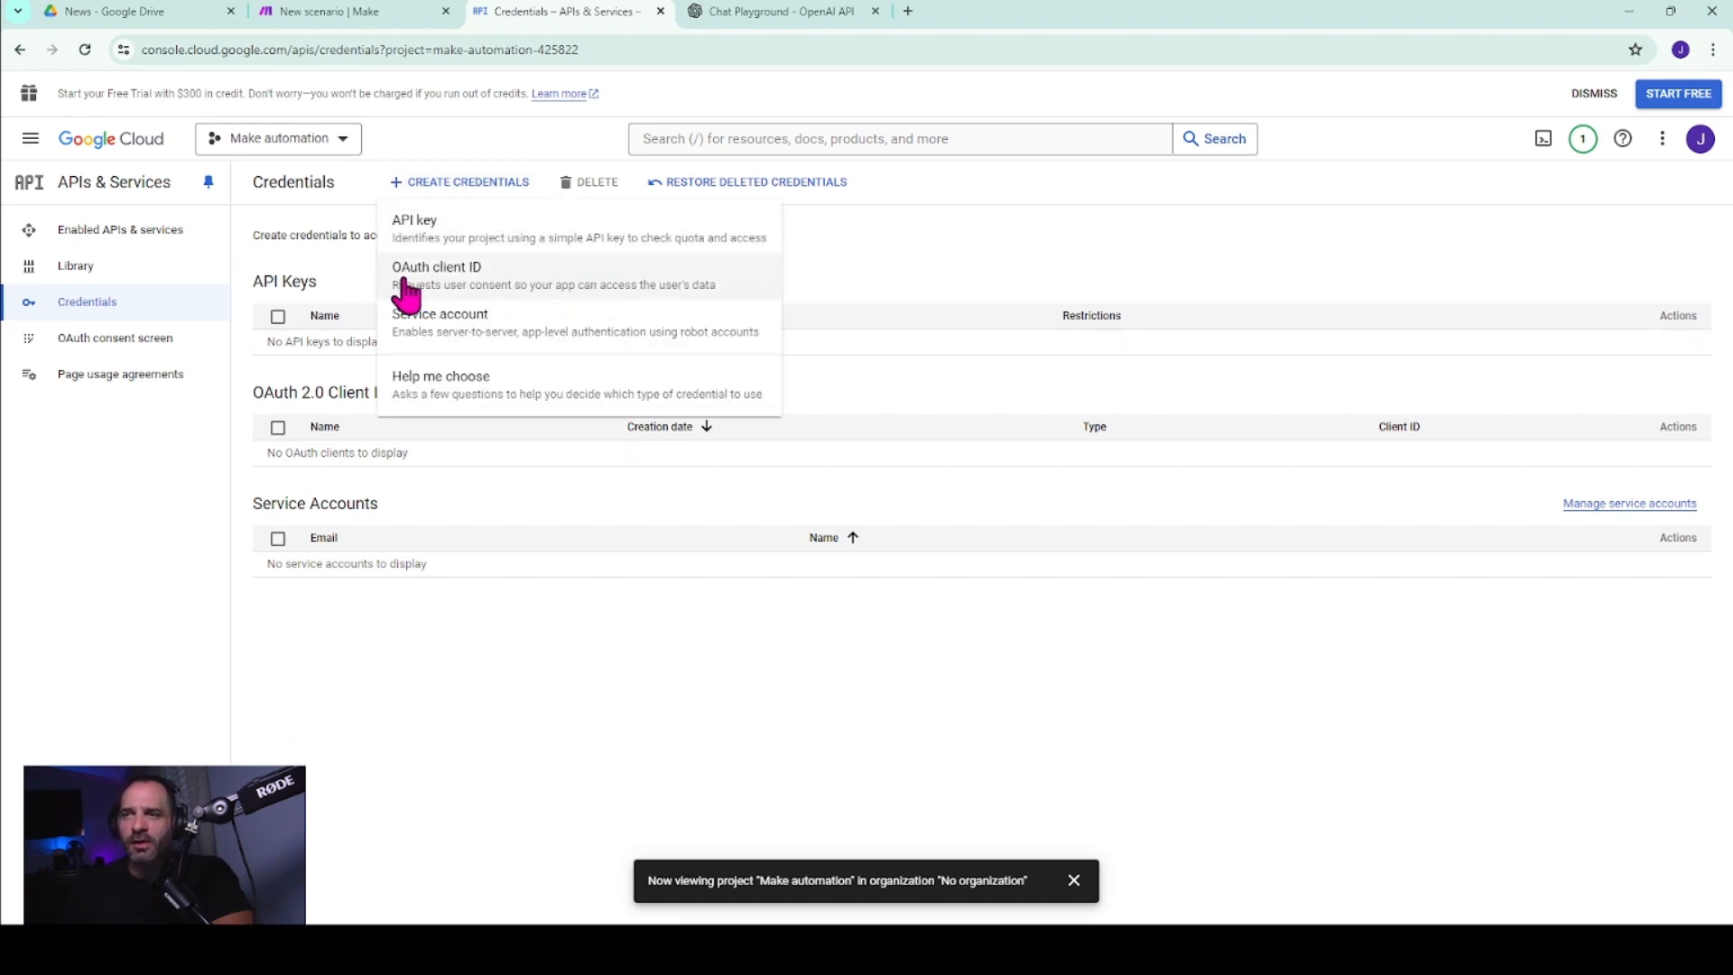
click(457, 282)
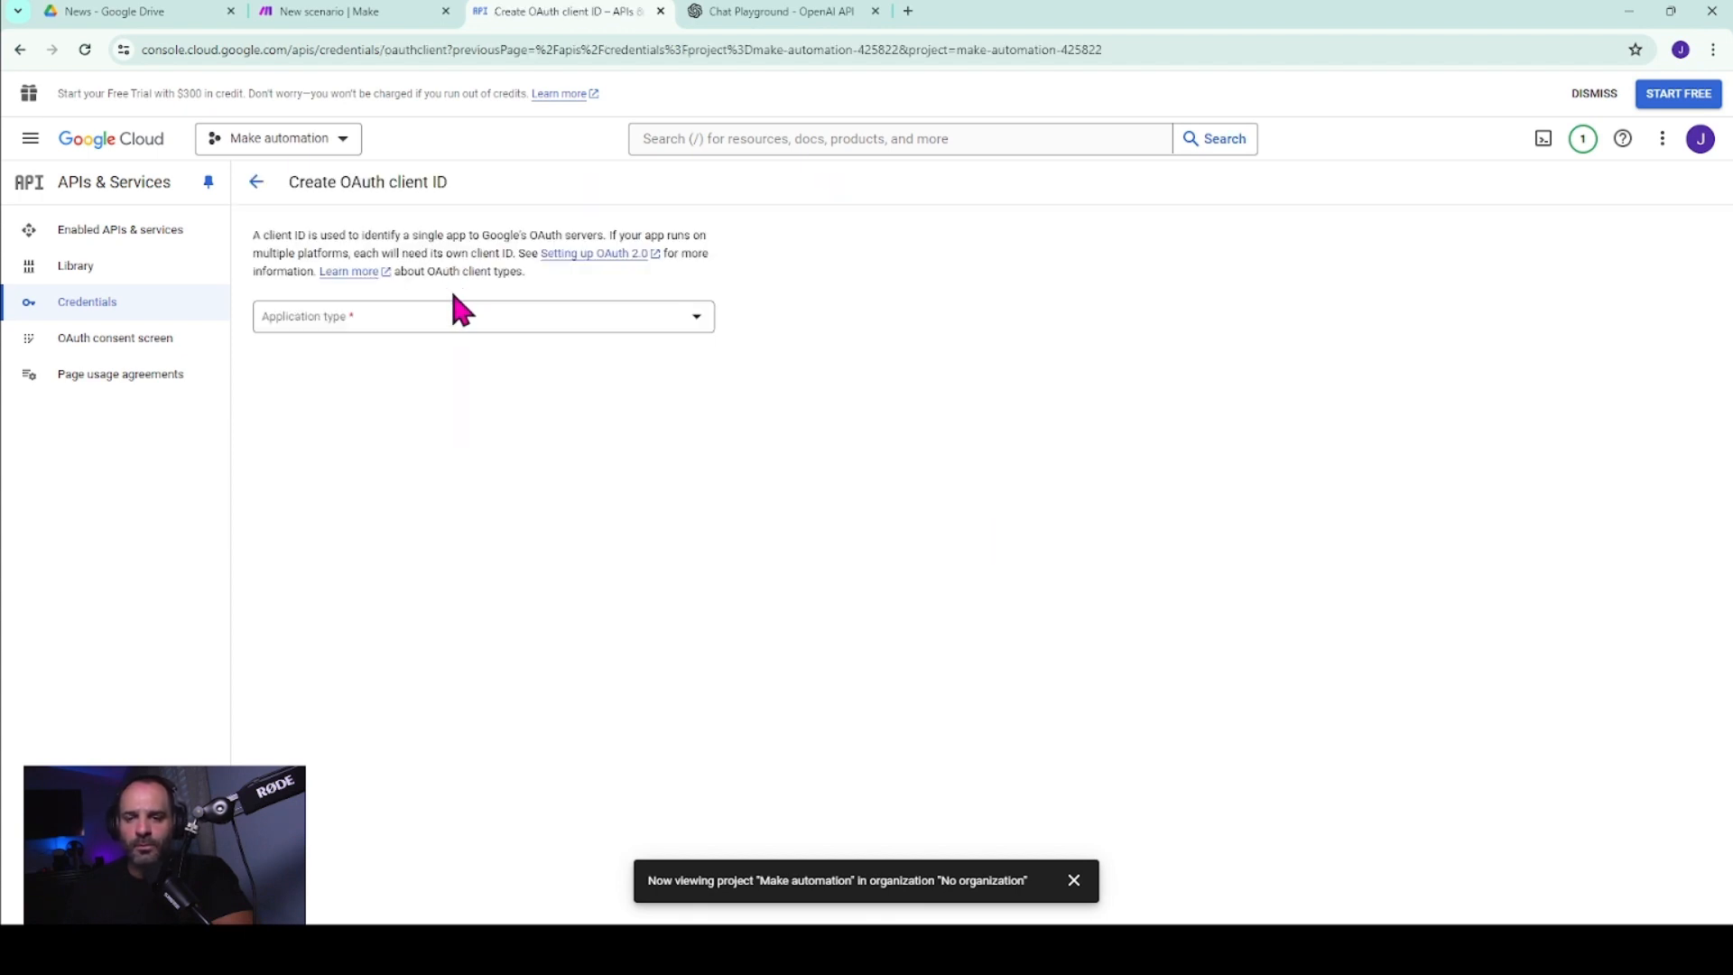
click(420, 320)
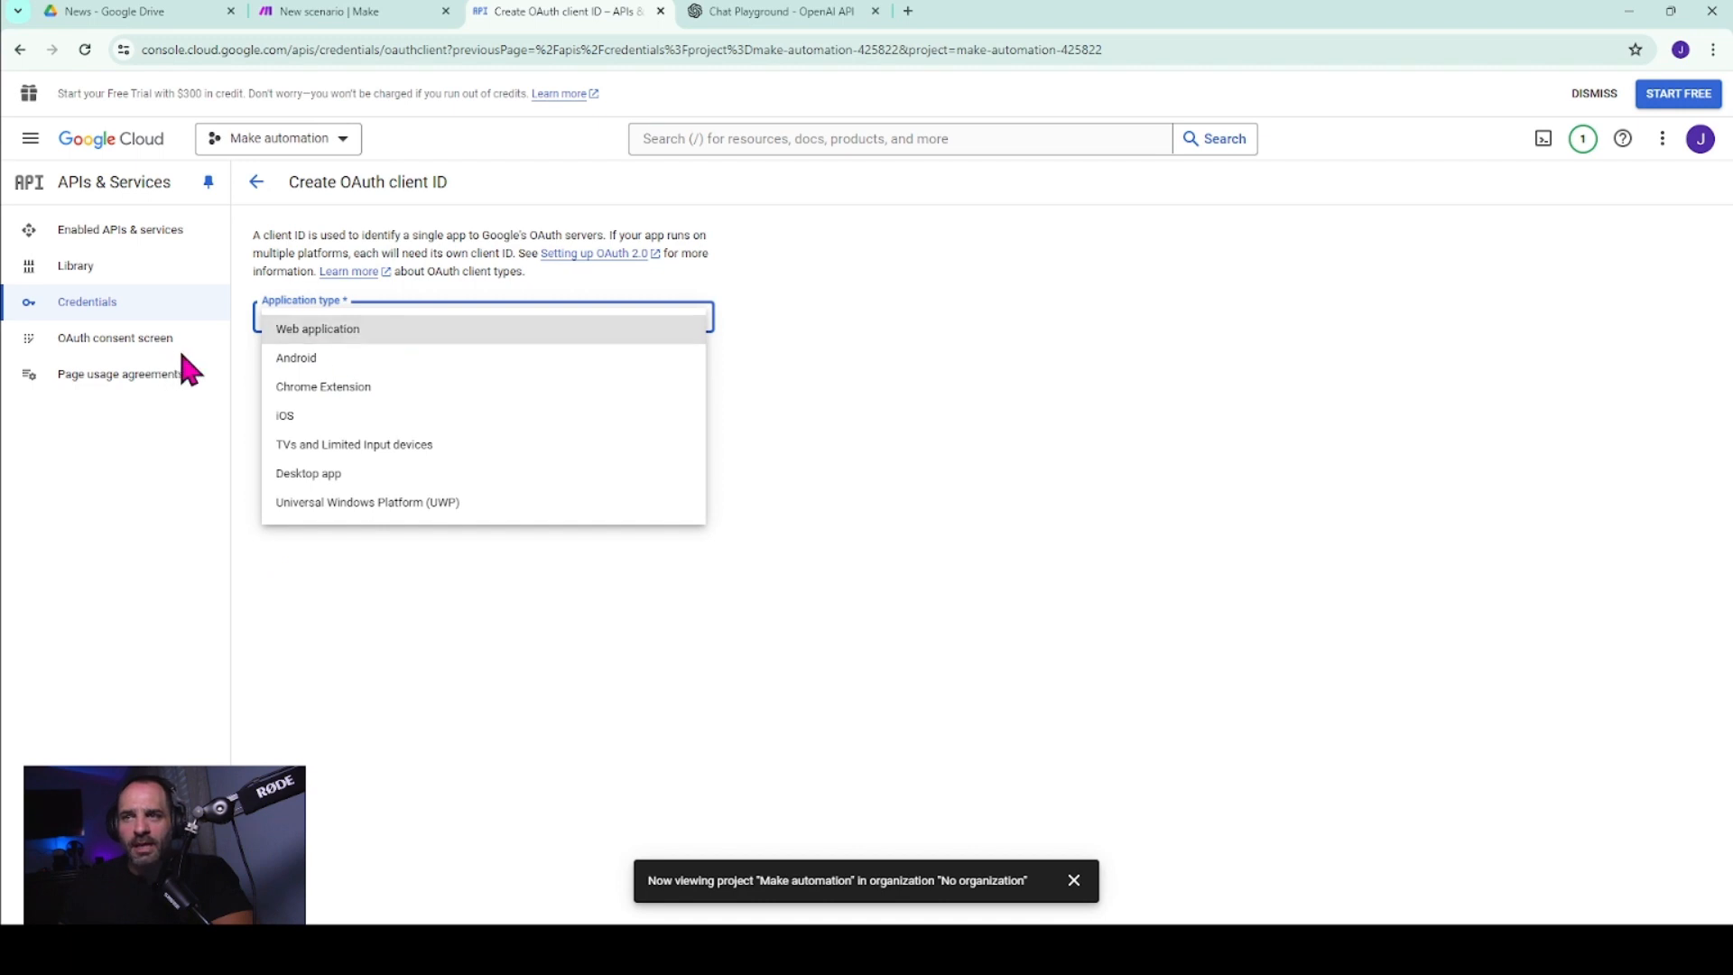
click(318, 332)
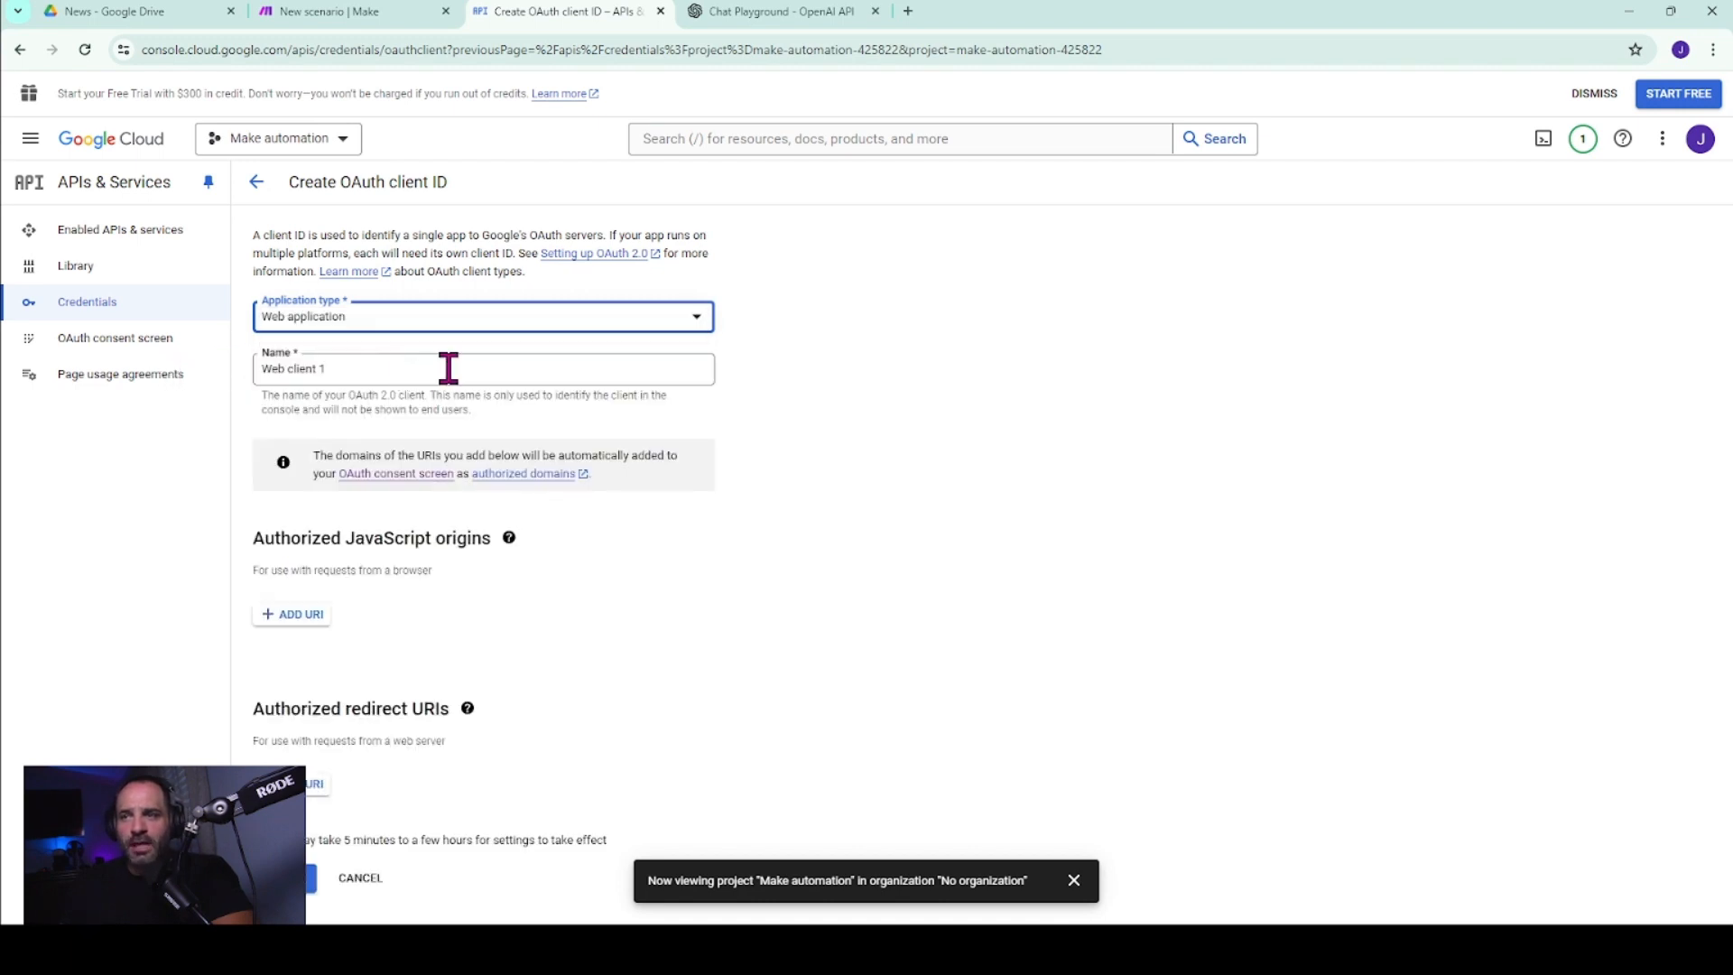
- Name the OAuth client "Make" in place of the default name
click(428, 370)
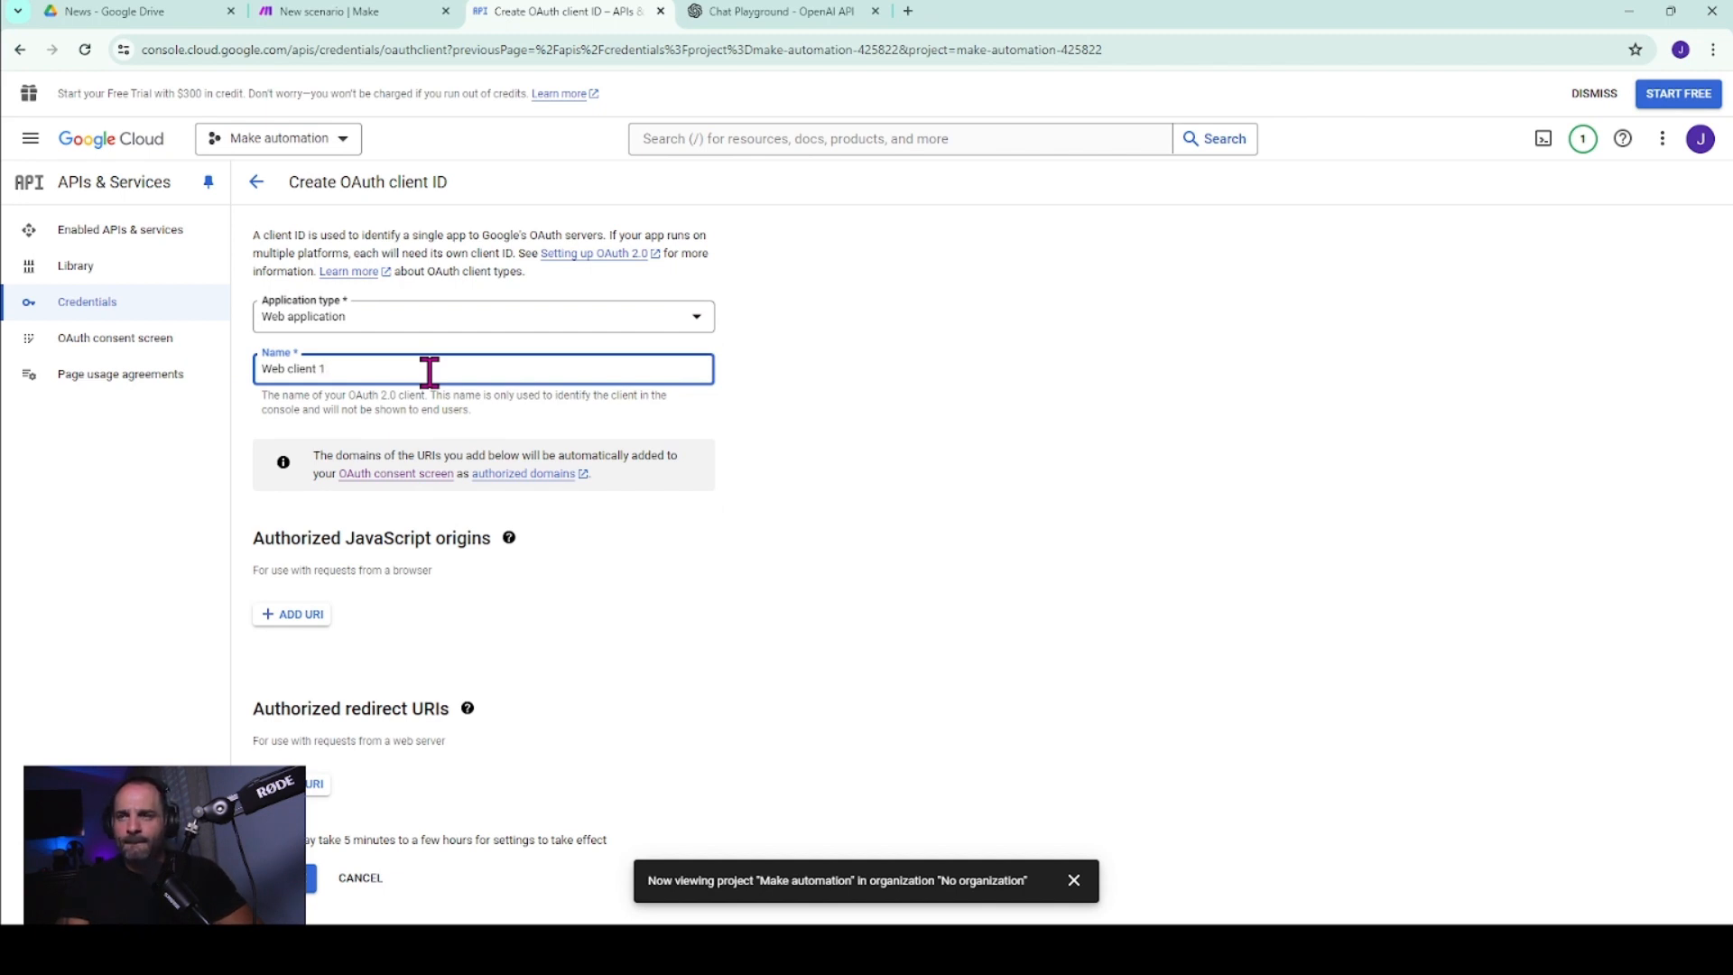
key(BackSpace)
key(BackSpace)
key(BackSpace)
key(BackSpace)
key(BackSpace)
key(BackSpace)
key(BackSpace)
key(BackSpace)
text(Make)
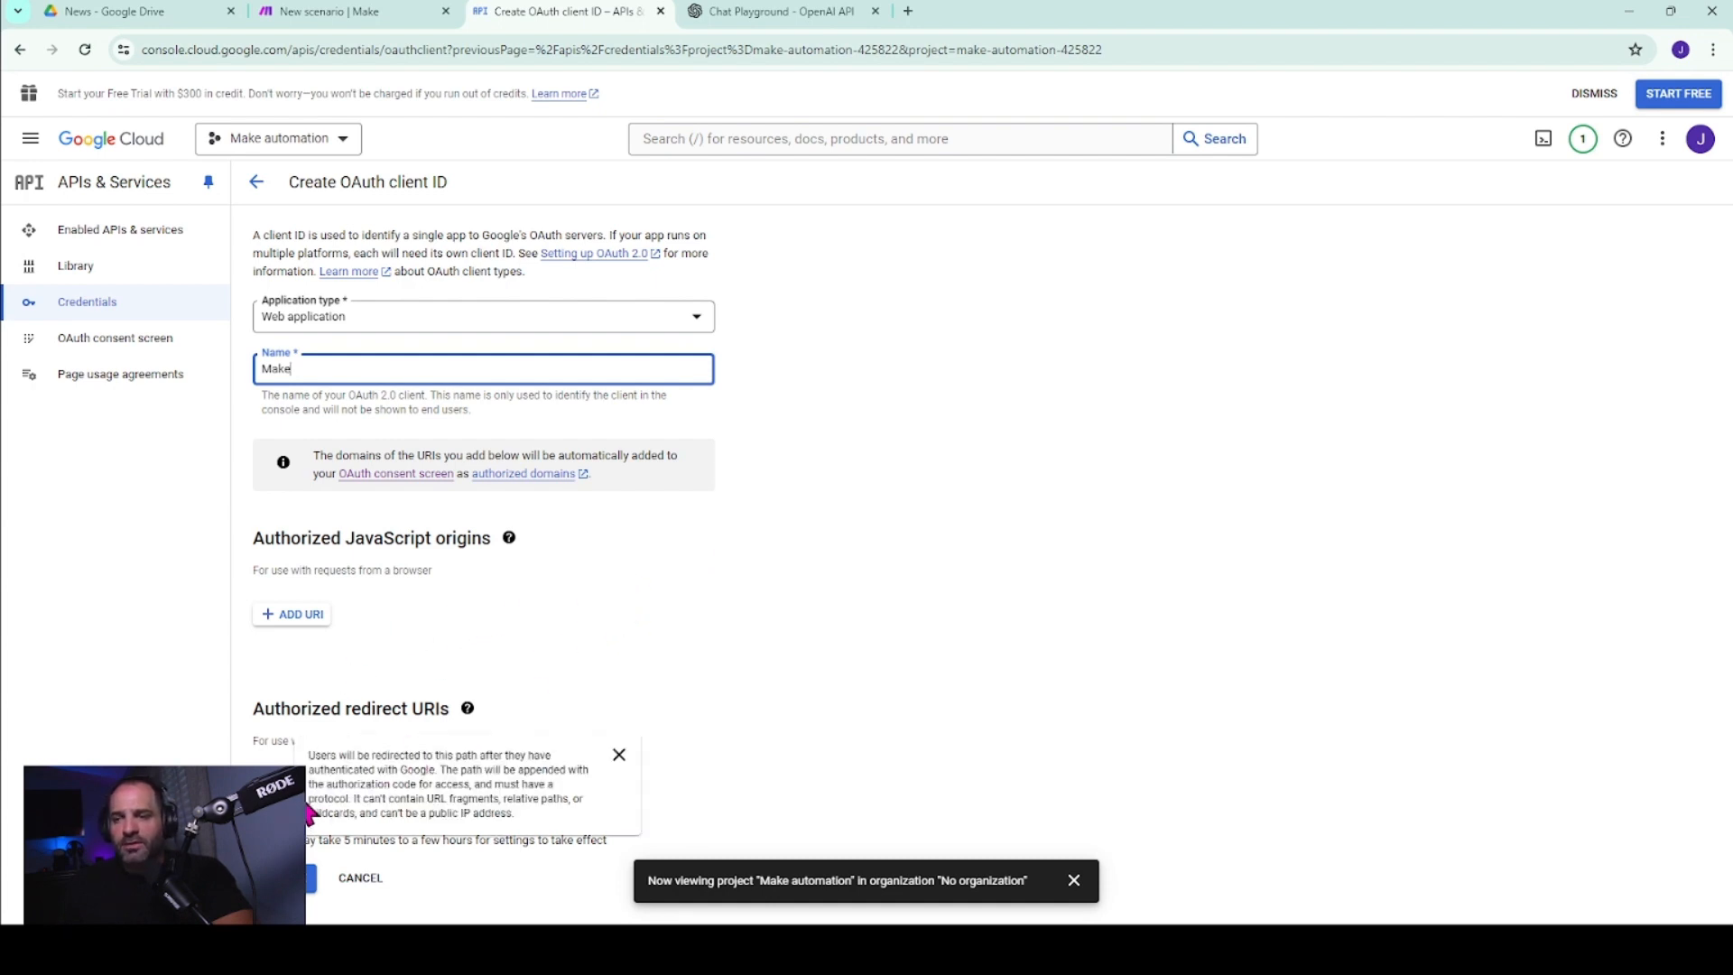
click(314, 784)
scroll(638, 650, down, 1)
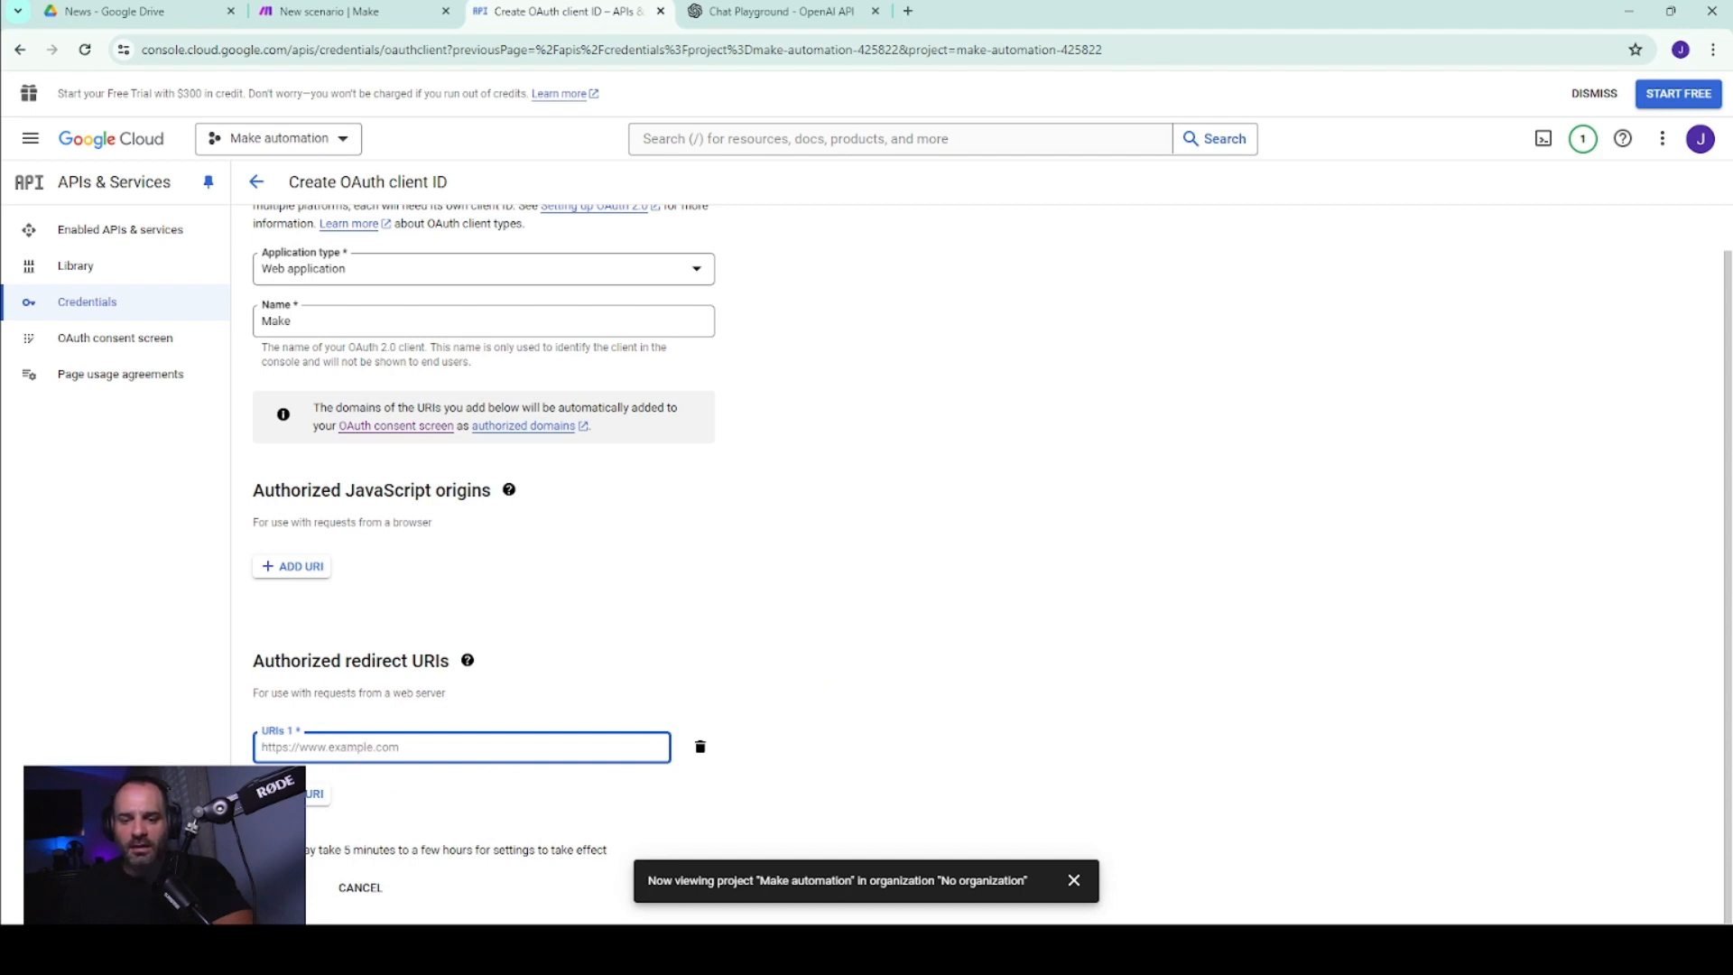
key(alt+Tab)
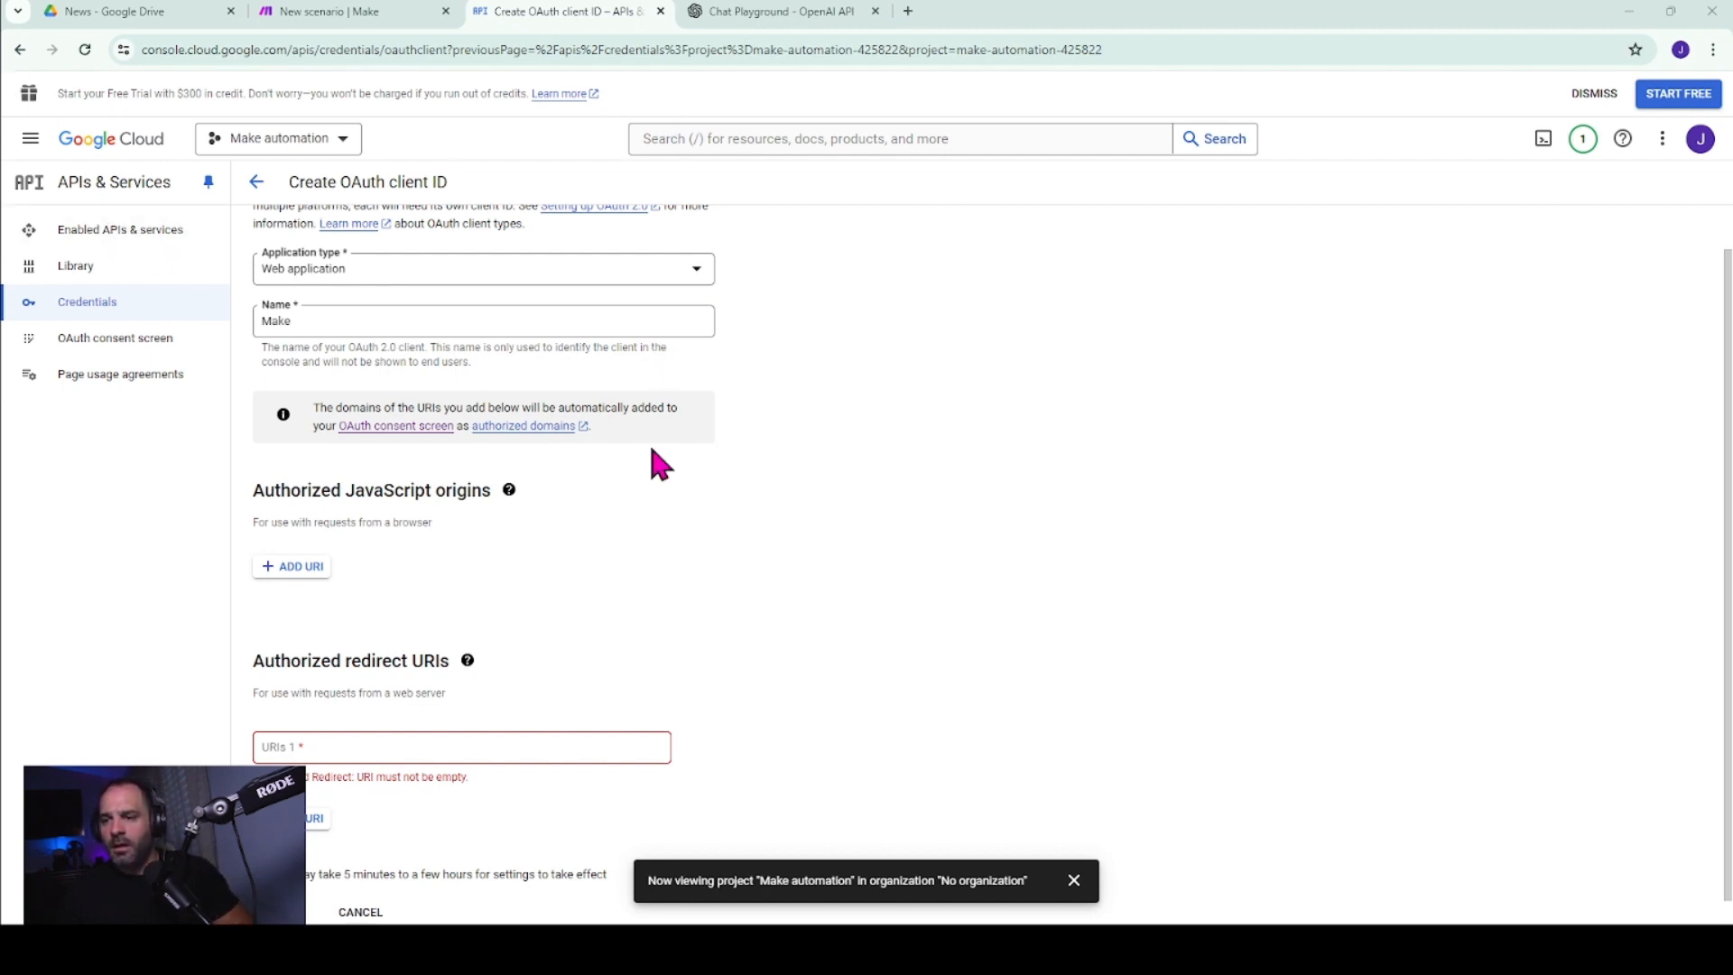
click(561, 746)
text(https://www.integromat.com/oauth/cb/google-restricted)
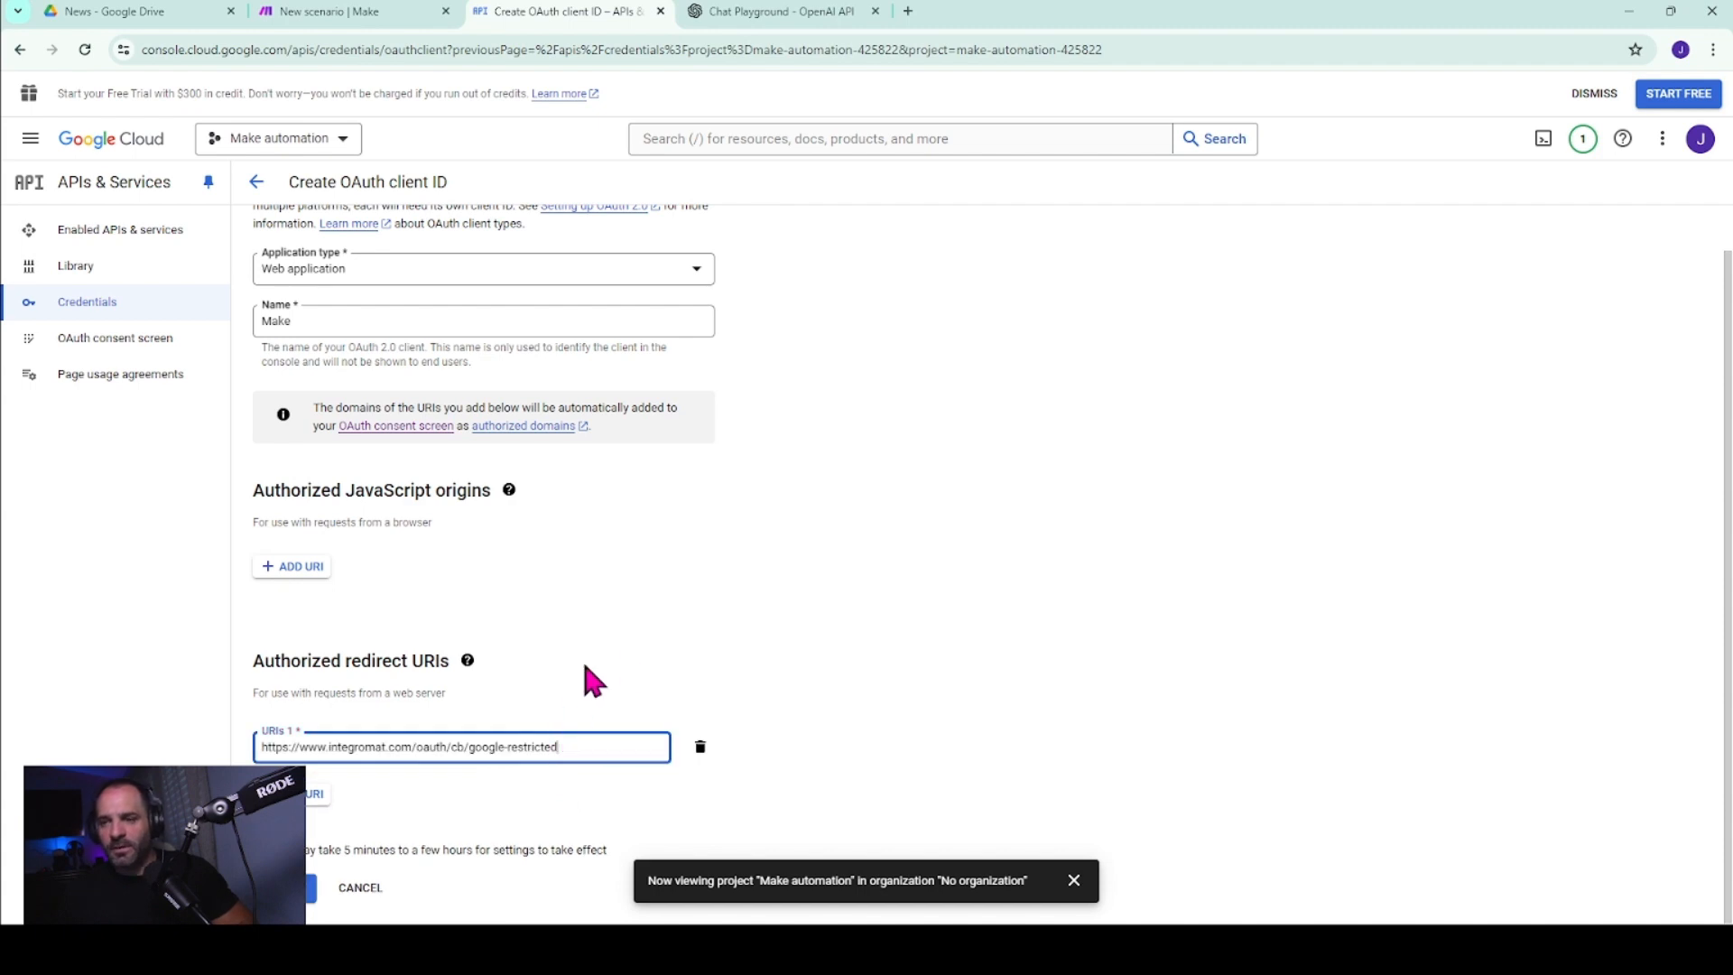
click(316, 806)
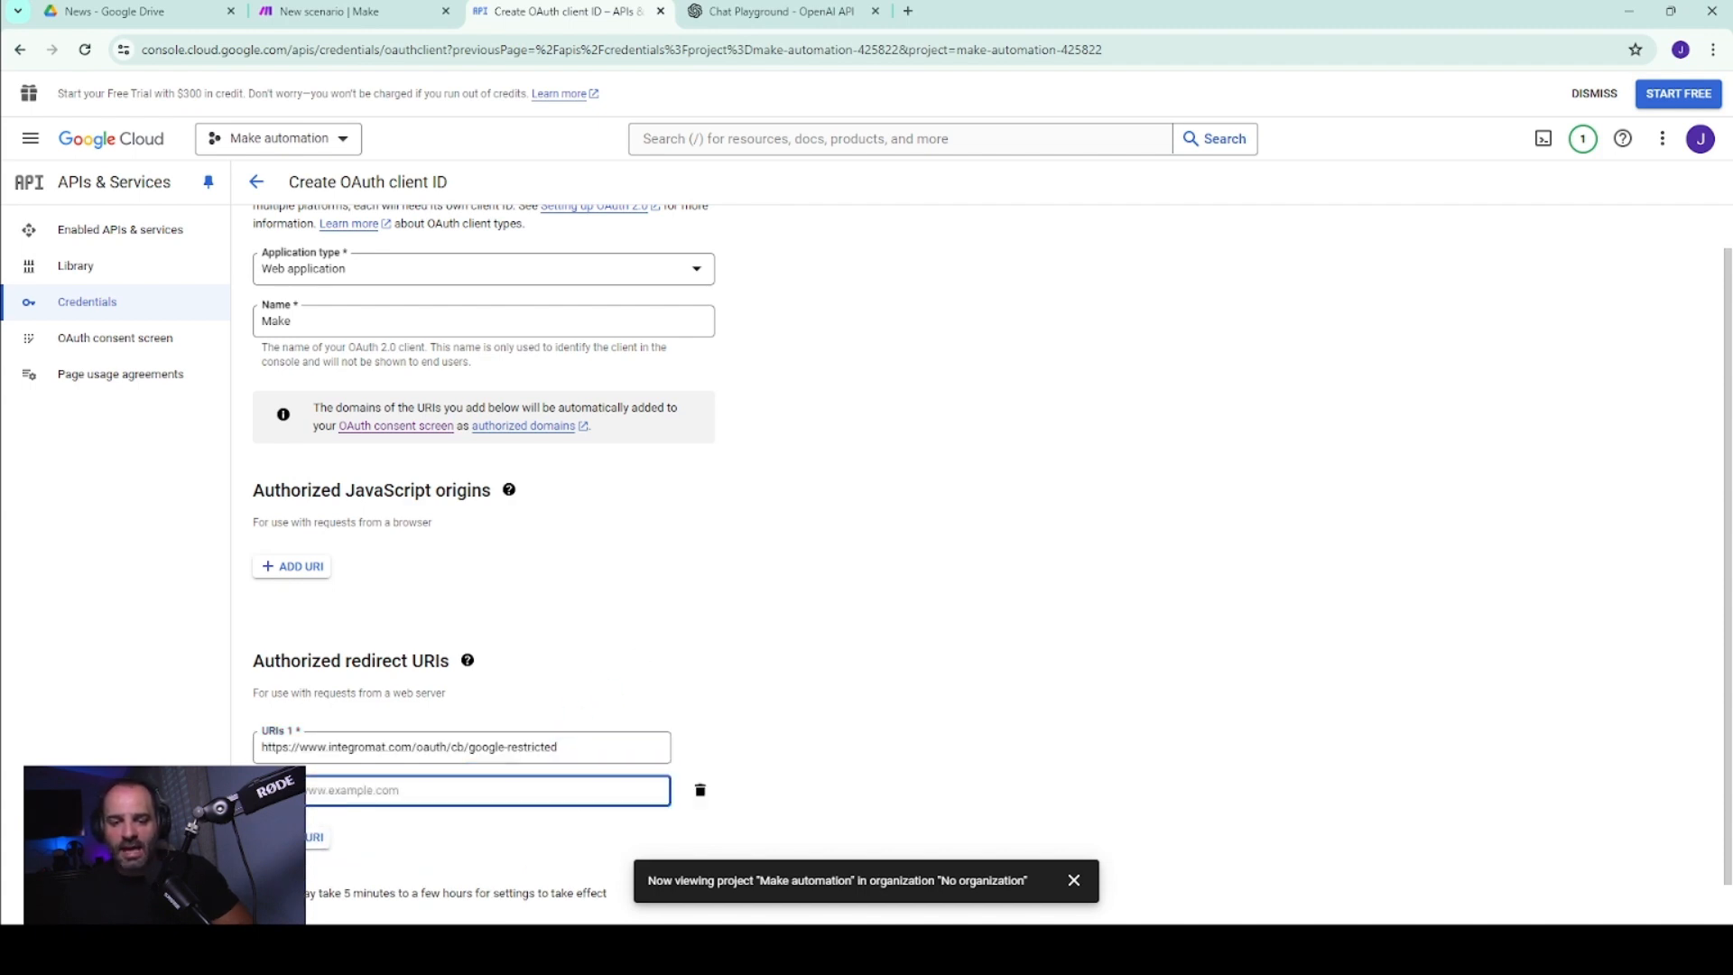
key(Tab)
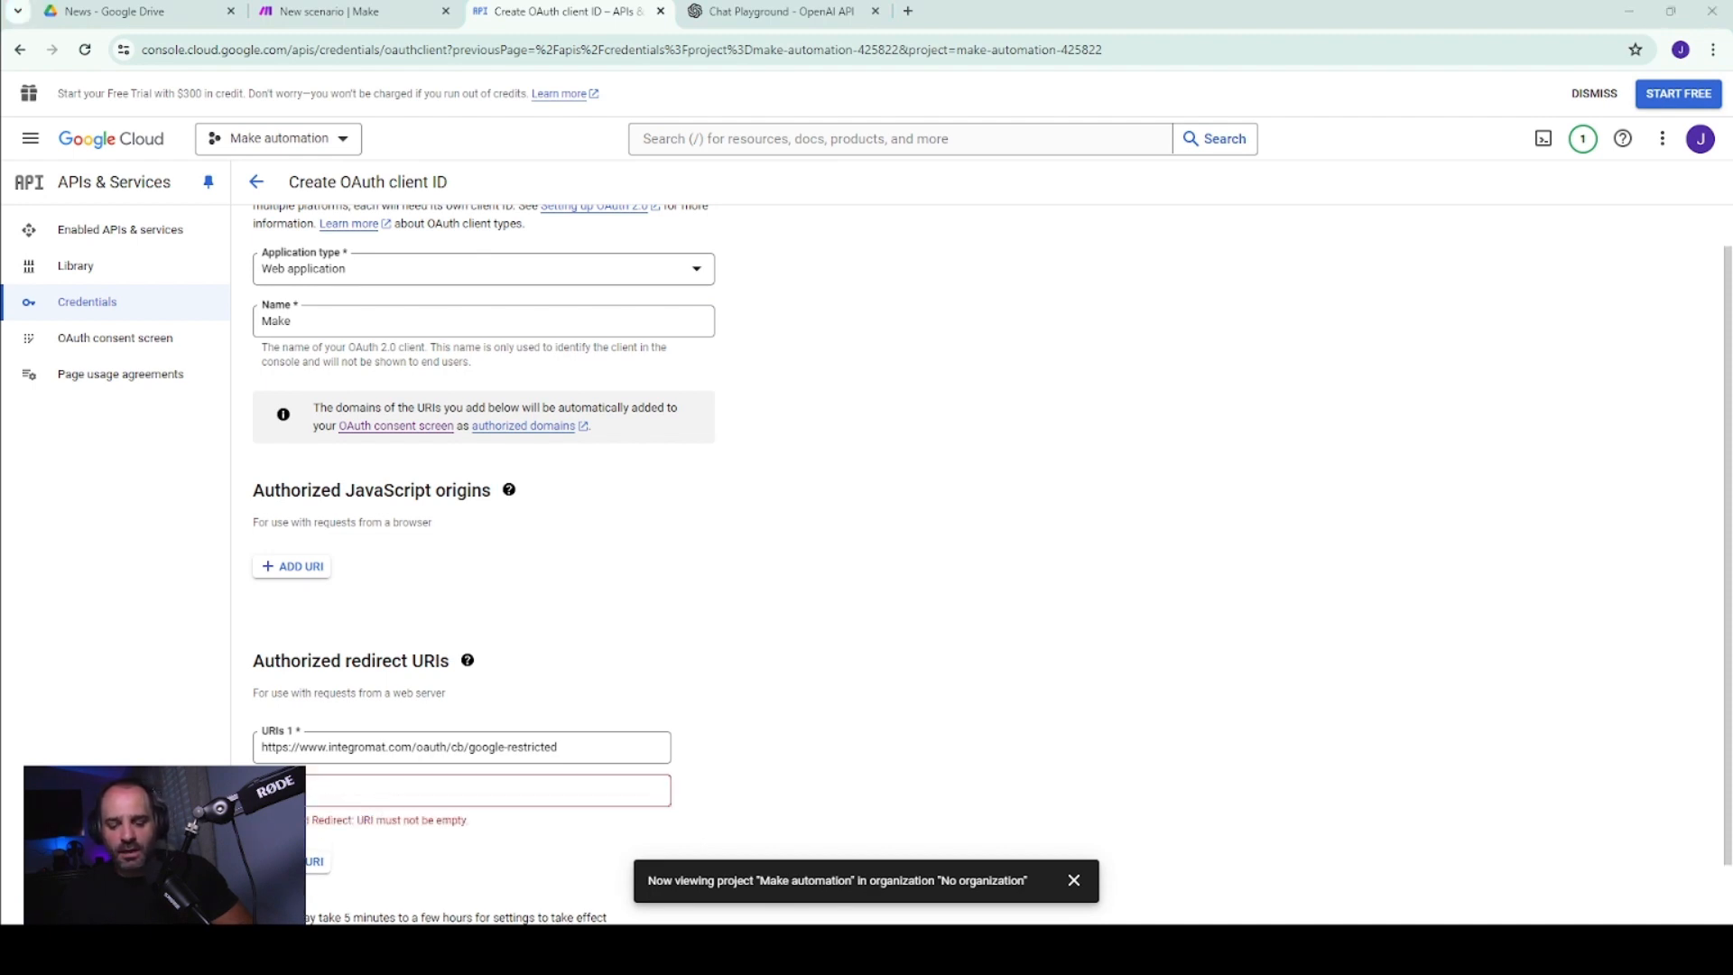
click(392, 784)
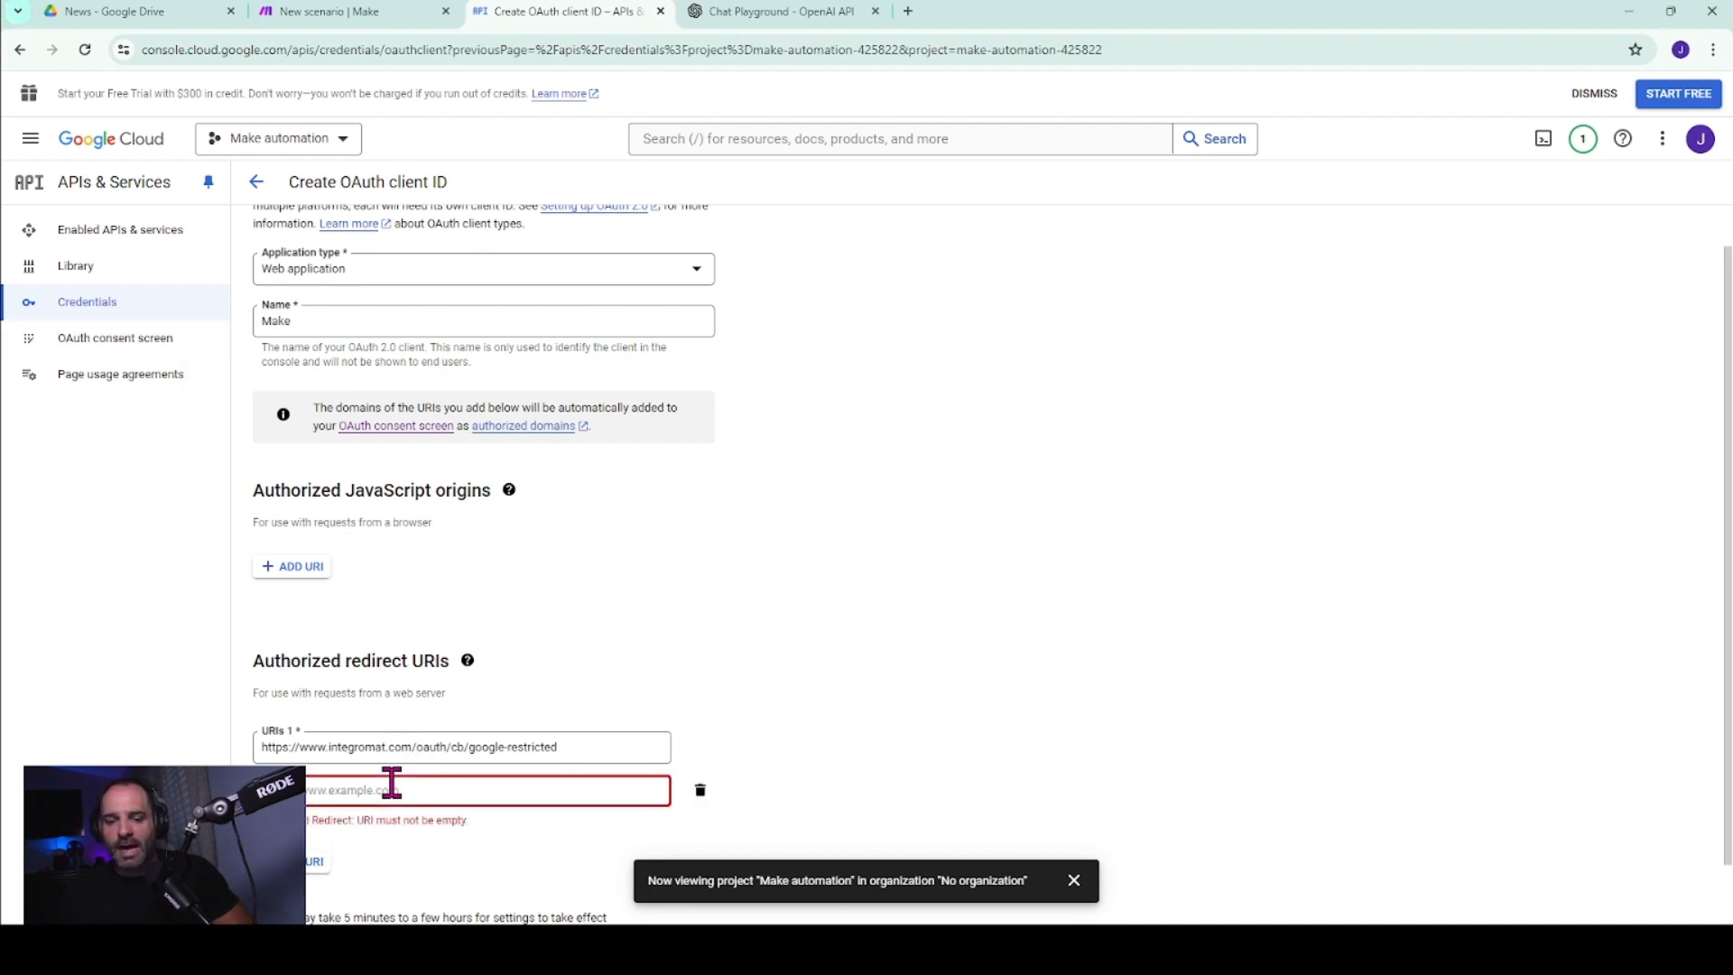
text(https://www.integromat.com/oauth/cb/google)
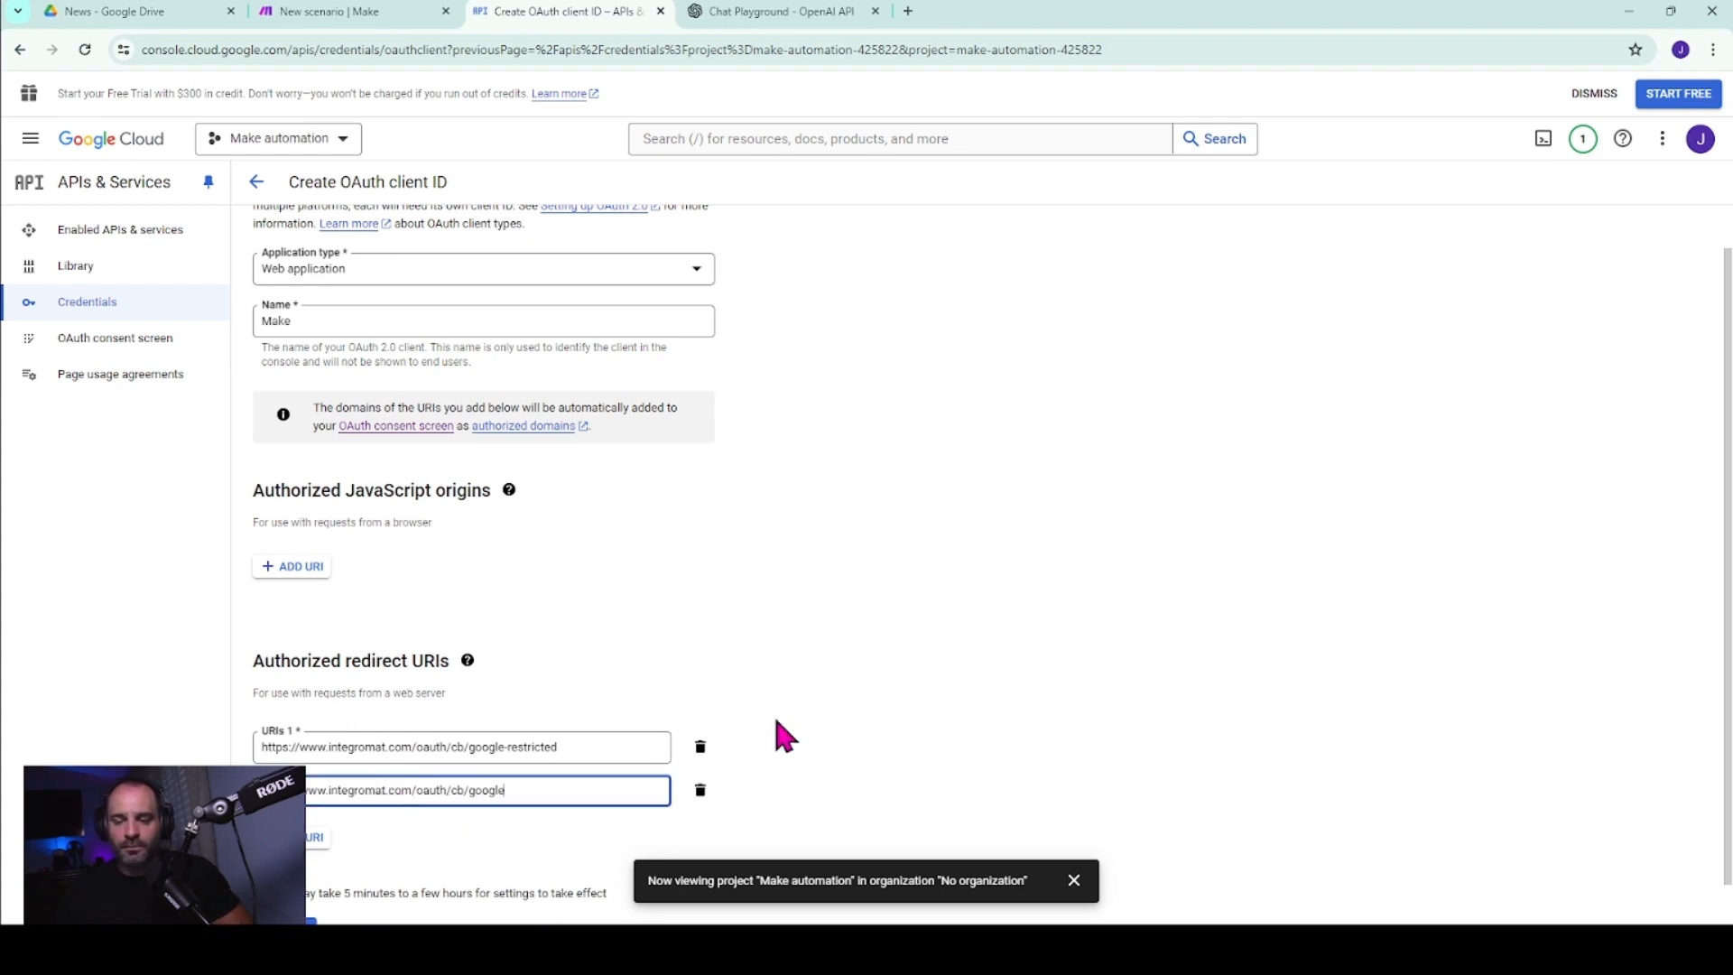
scroll(945, 674, down, 1)
click(282, 887)
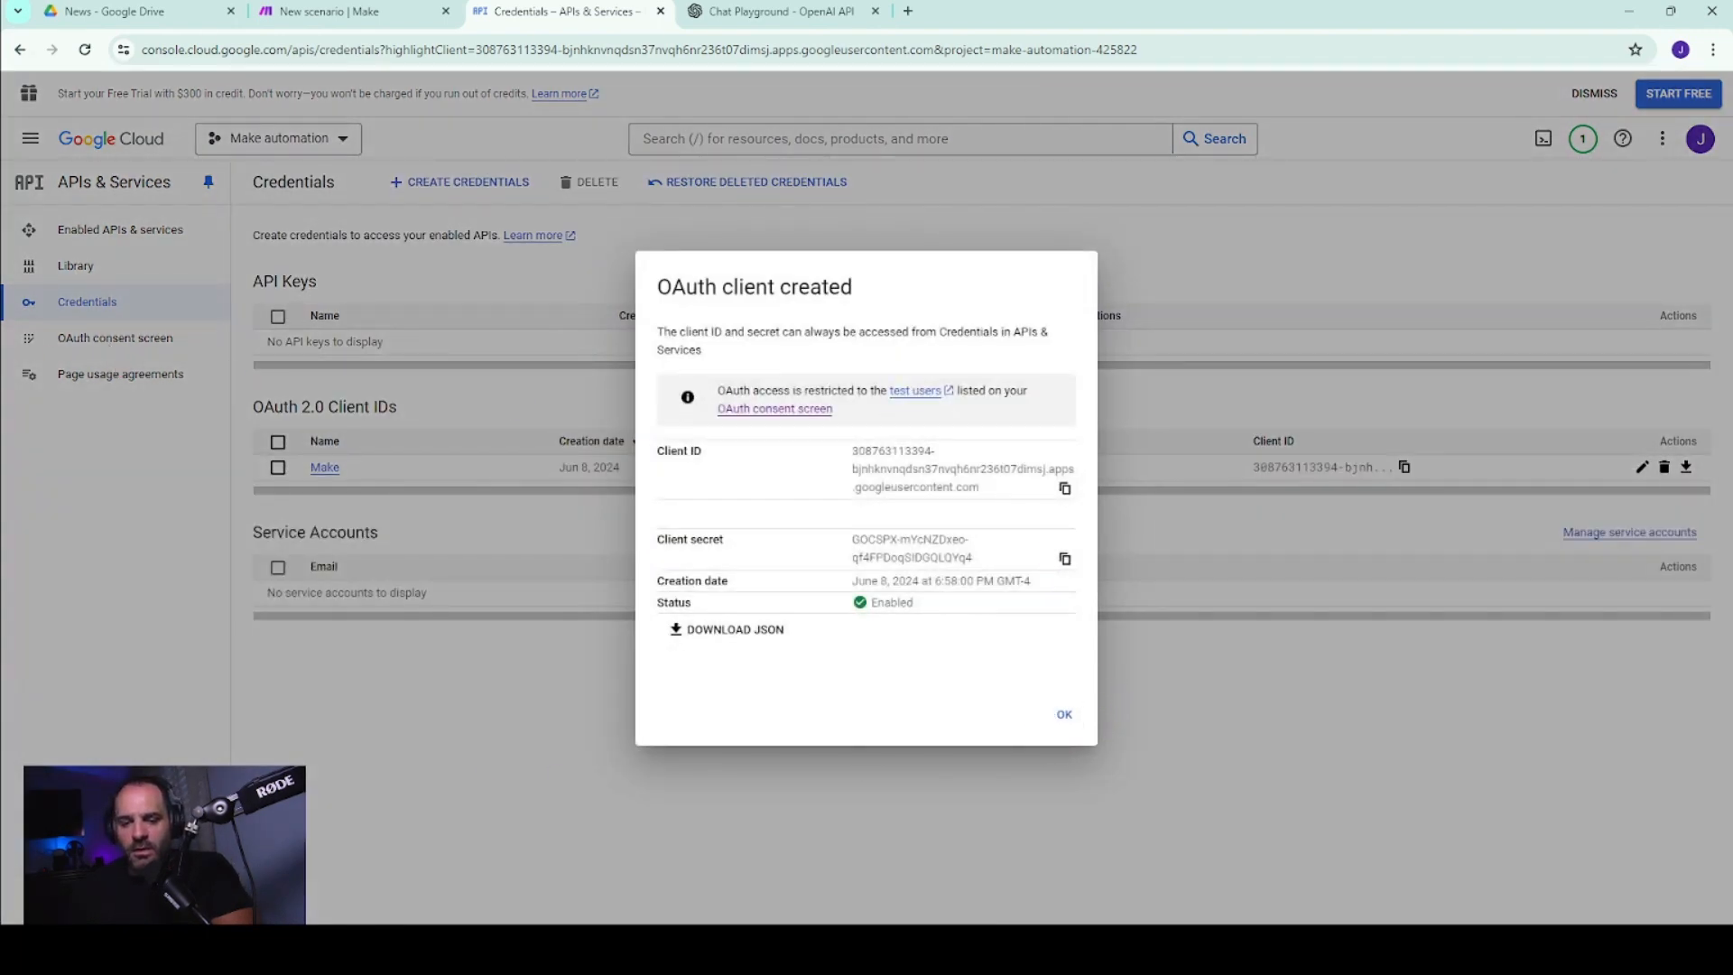
click(1065, 715)
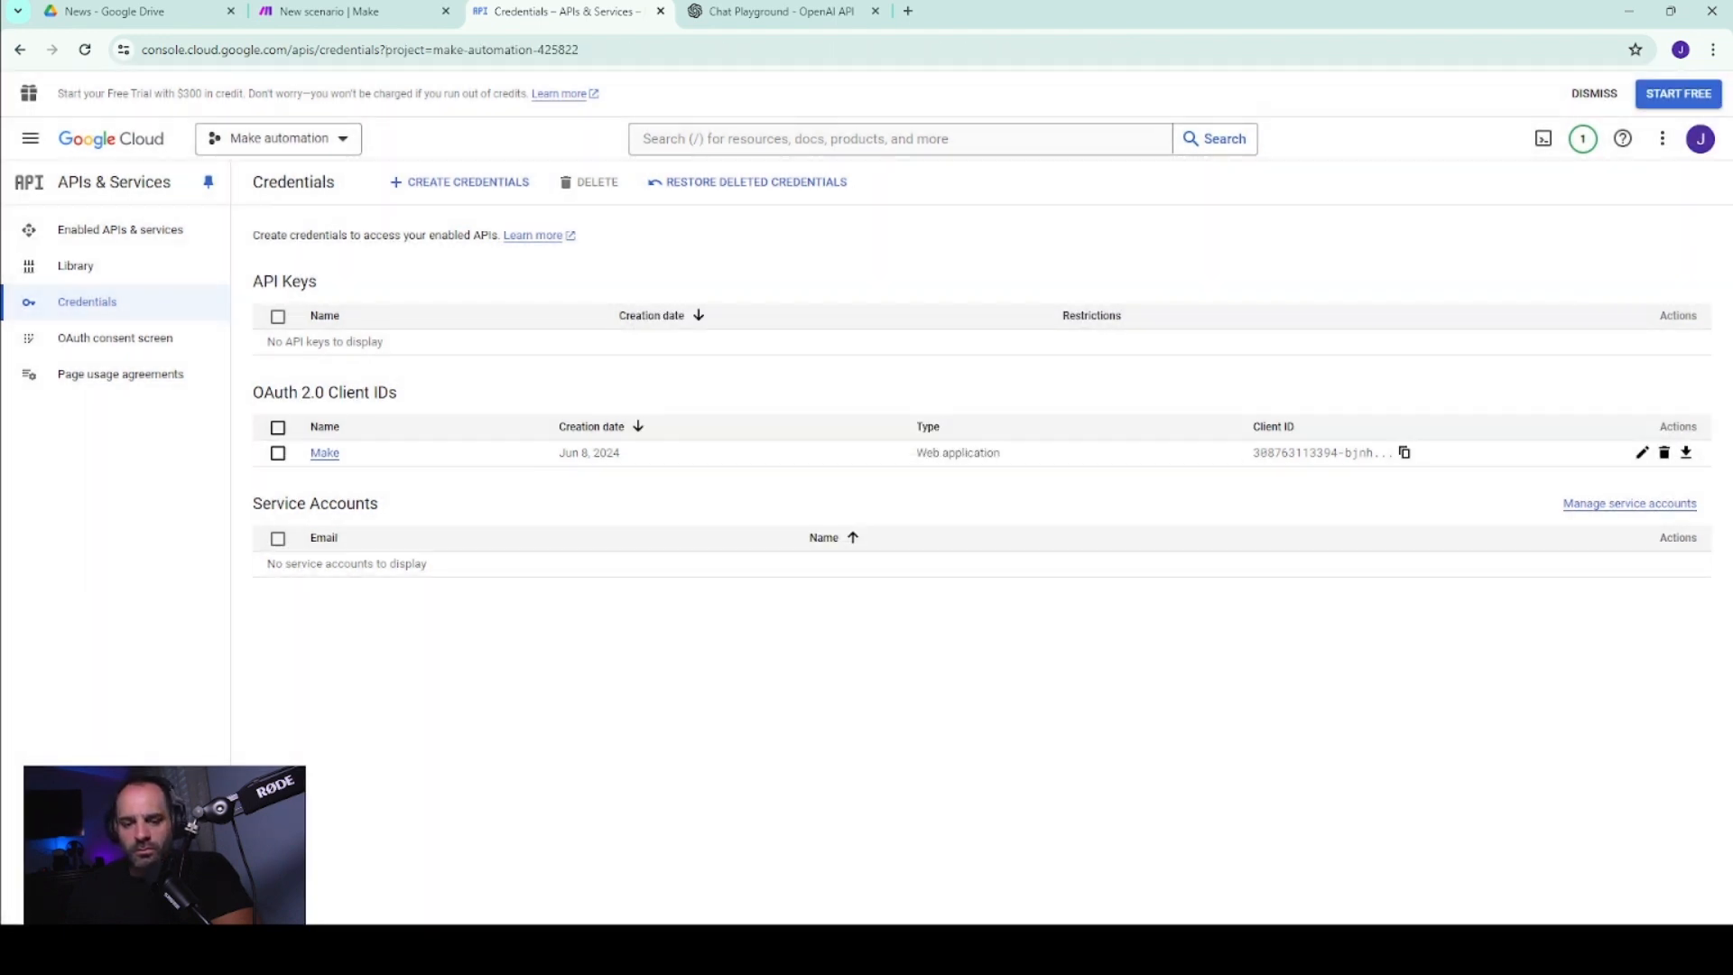
- Switch to the Make scenario and retry signing in with Google for the Google Drive connection
click(302, 13)
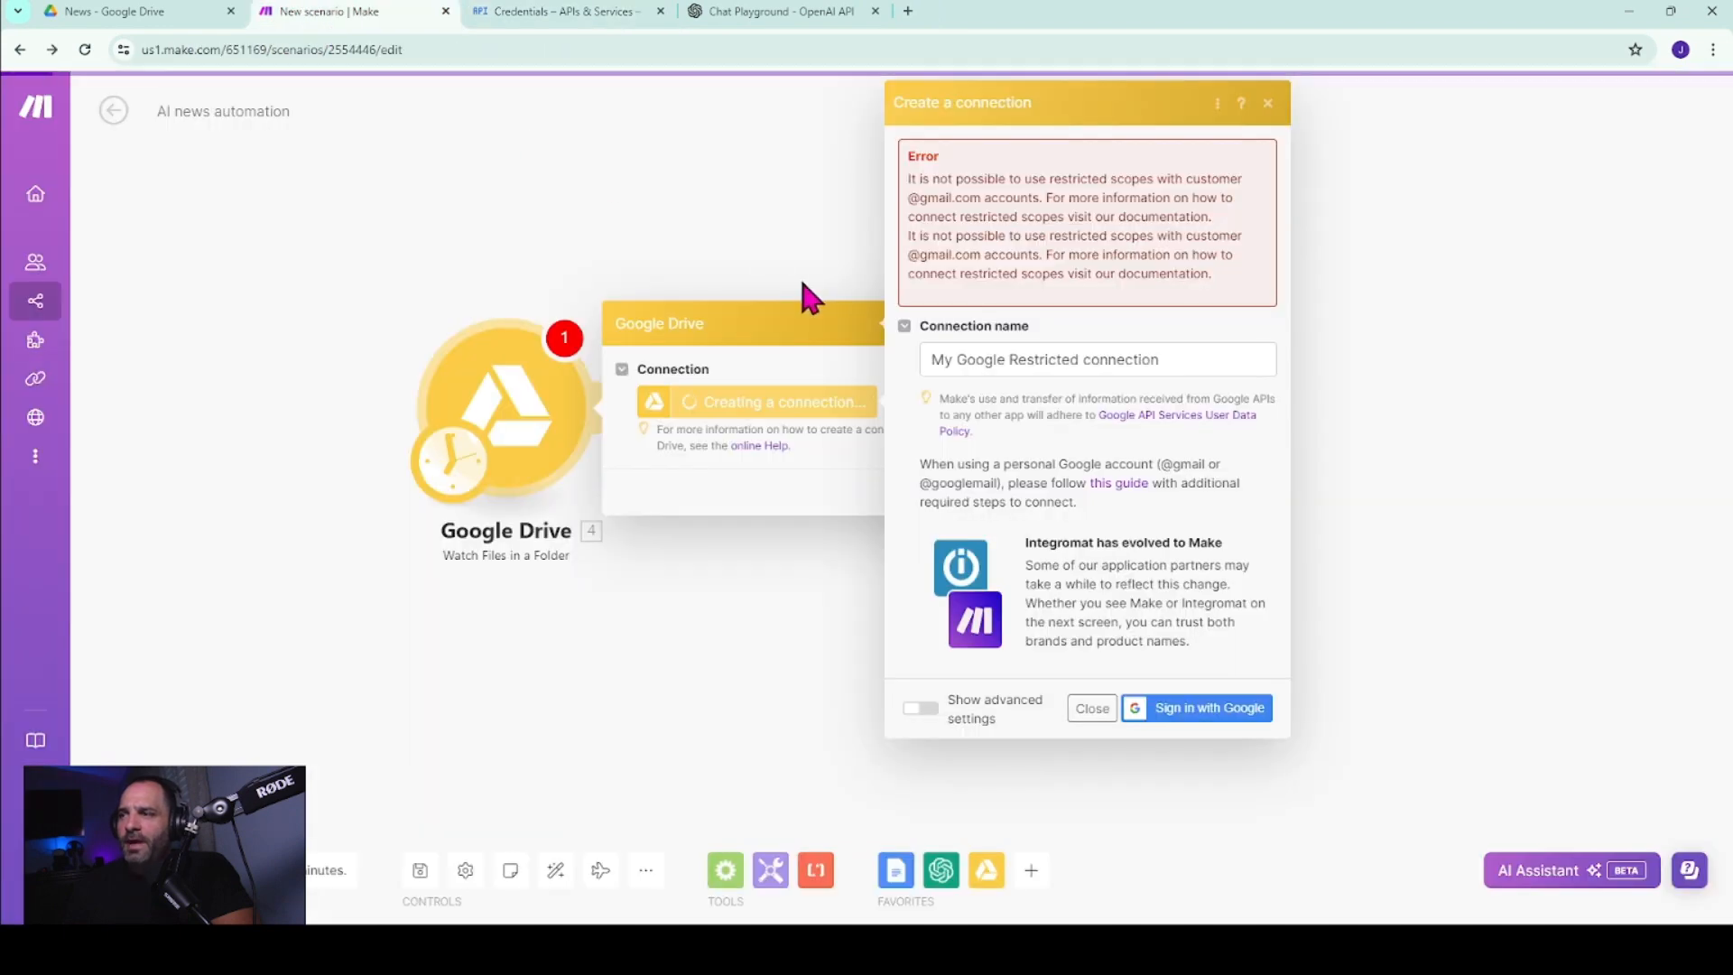
click(1187, 713)
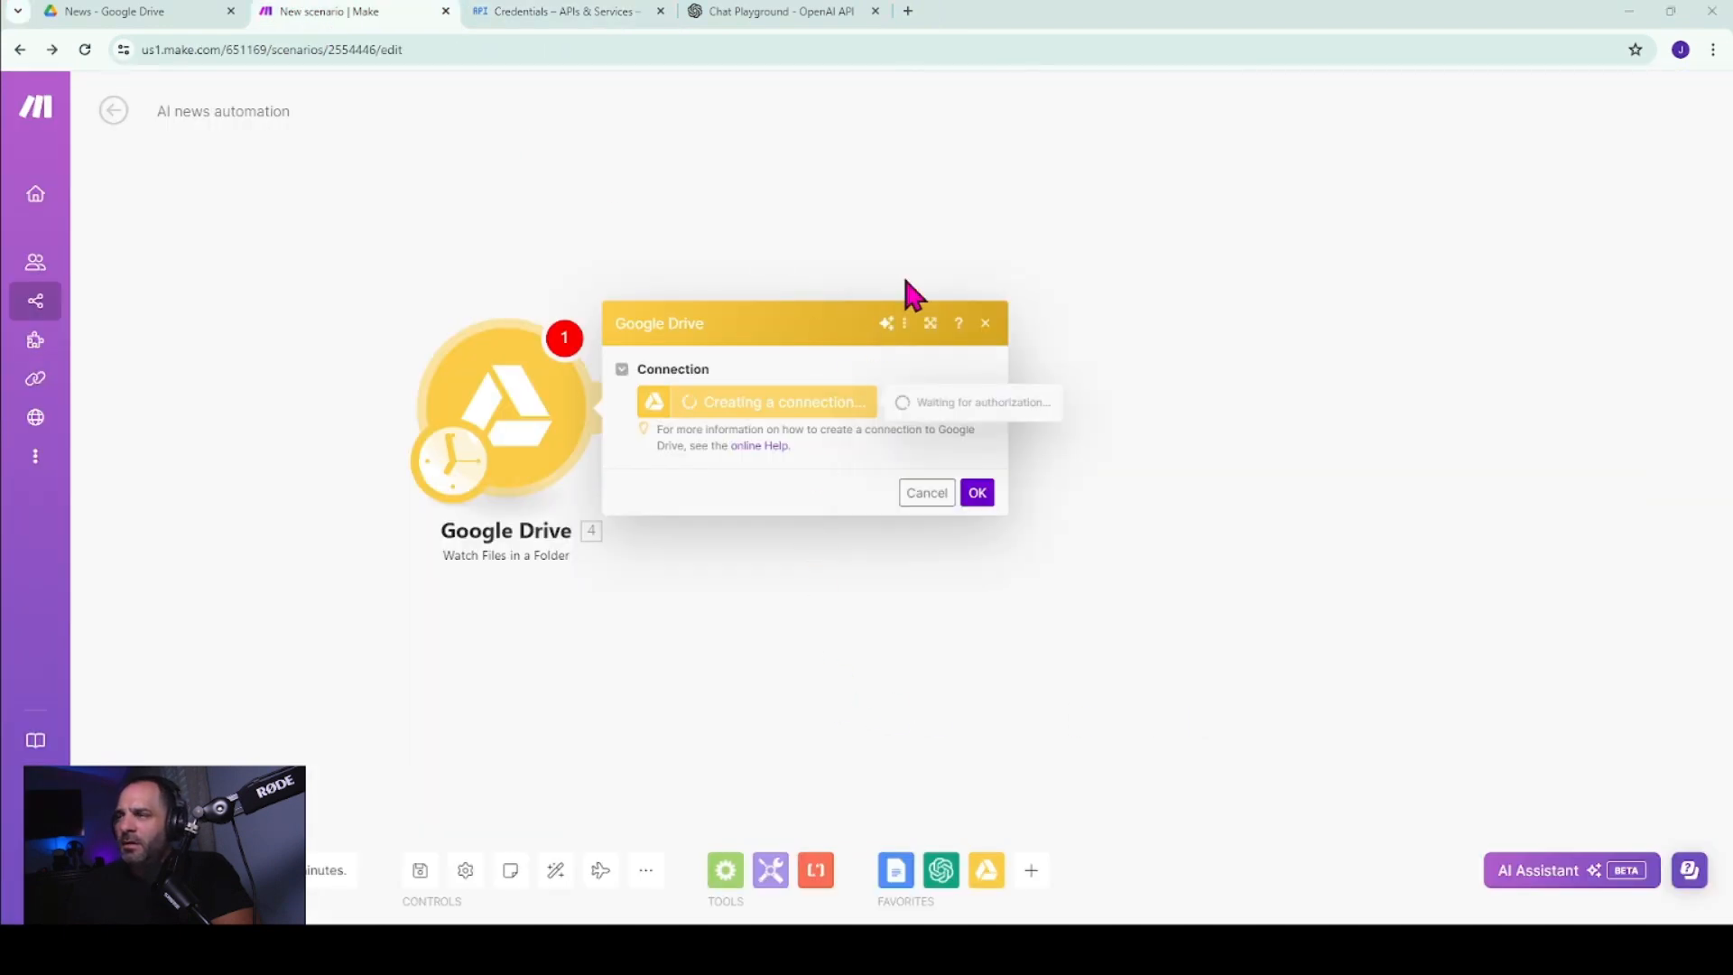
- Return to the Google Cloud credentials and copy the client ID of the Make OAuth client
click(596, 13)
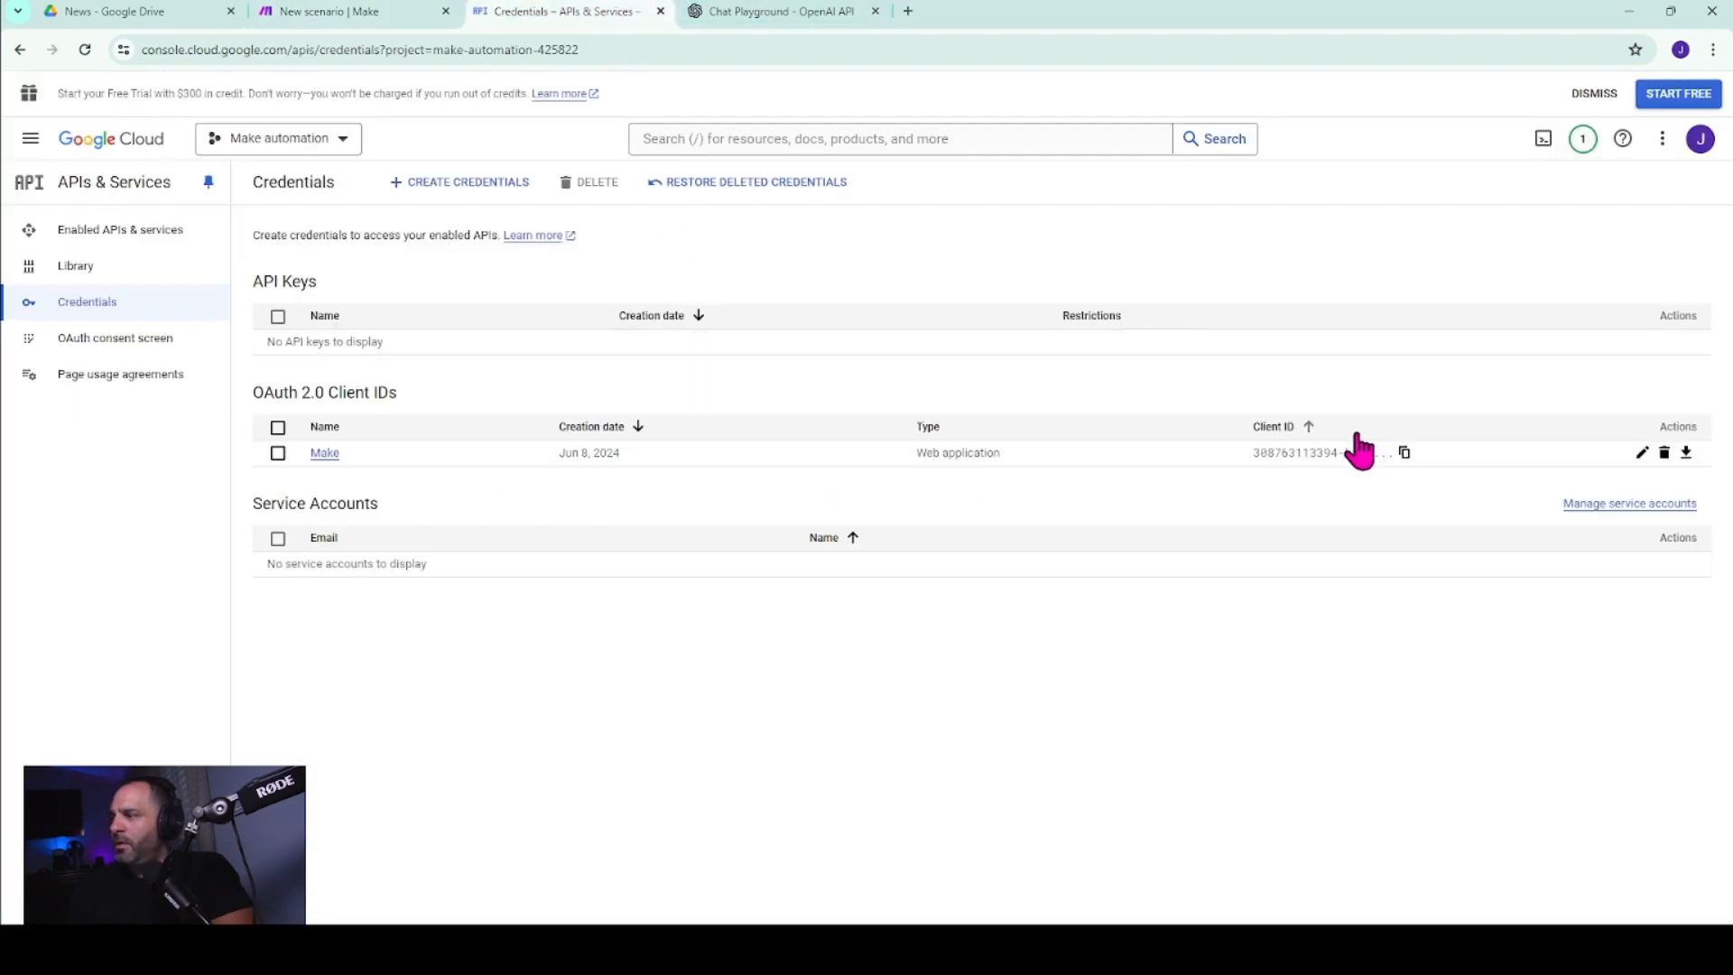
click(1404, 454)
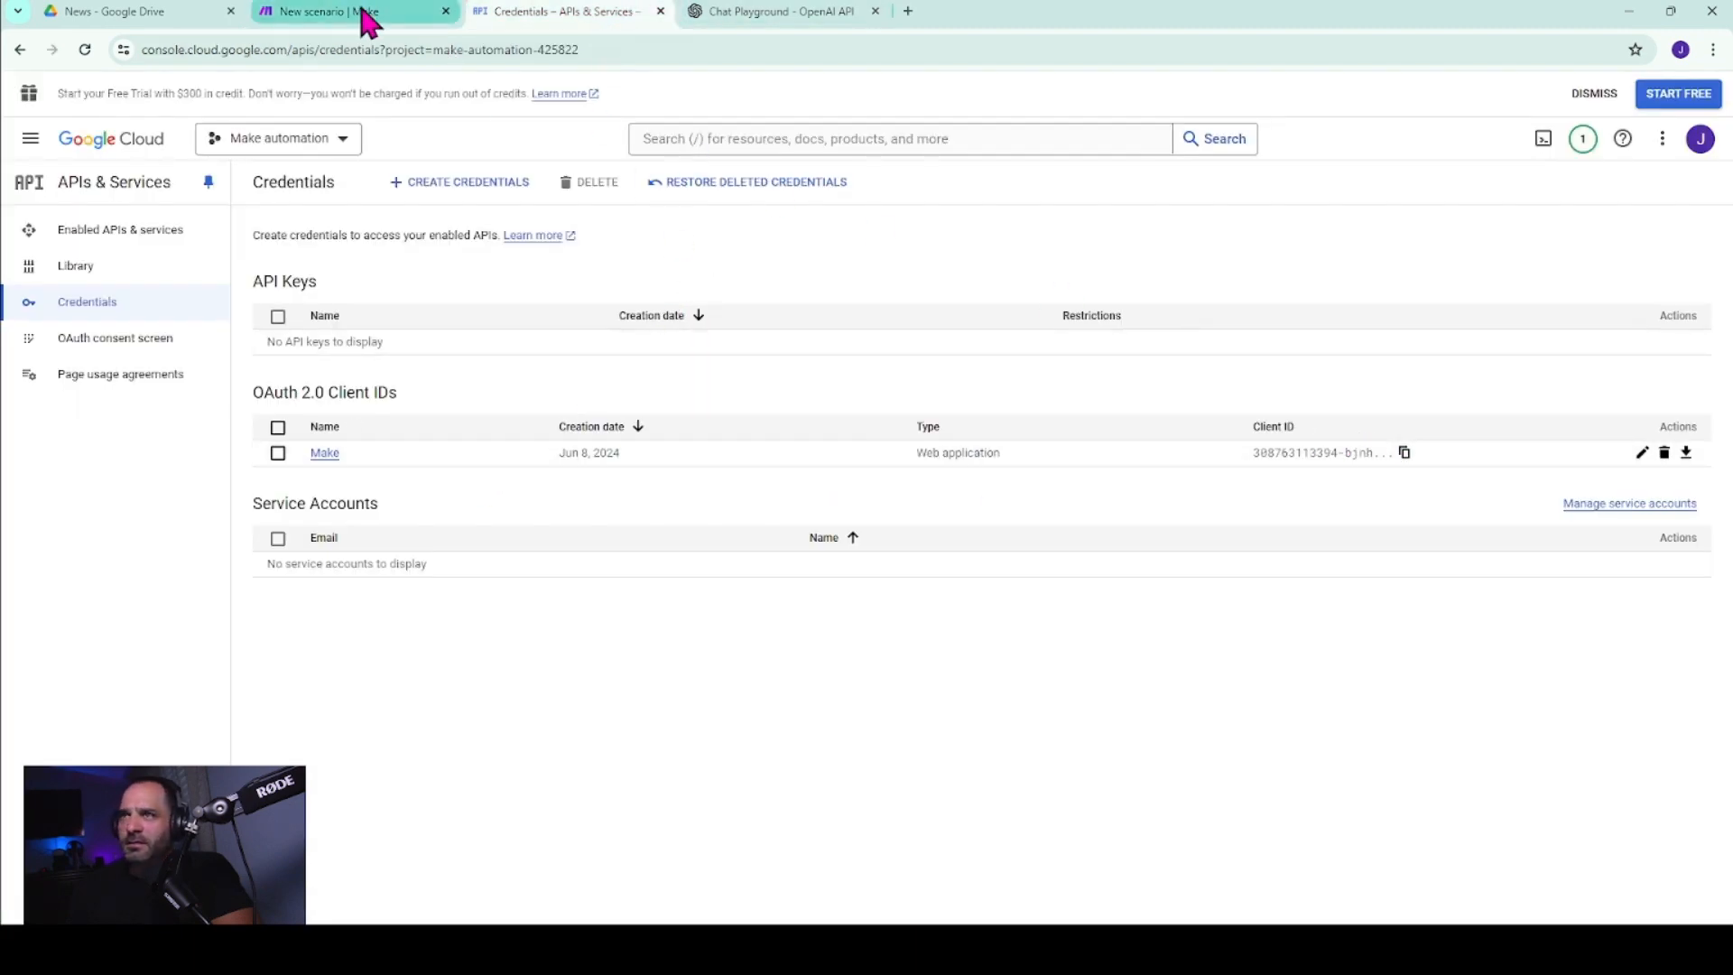
- Open the Make OAuth client's details and copy its client secret
click(324, 453)
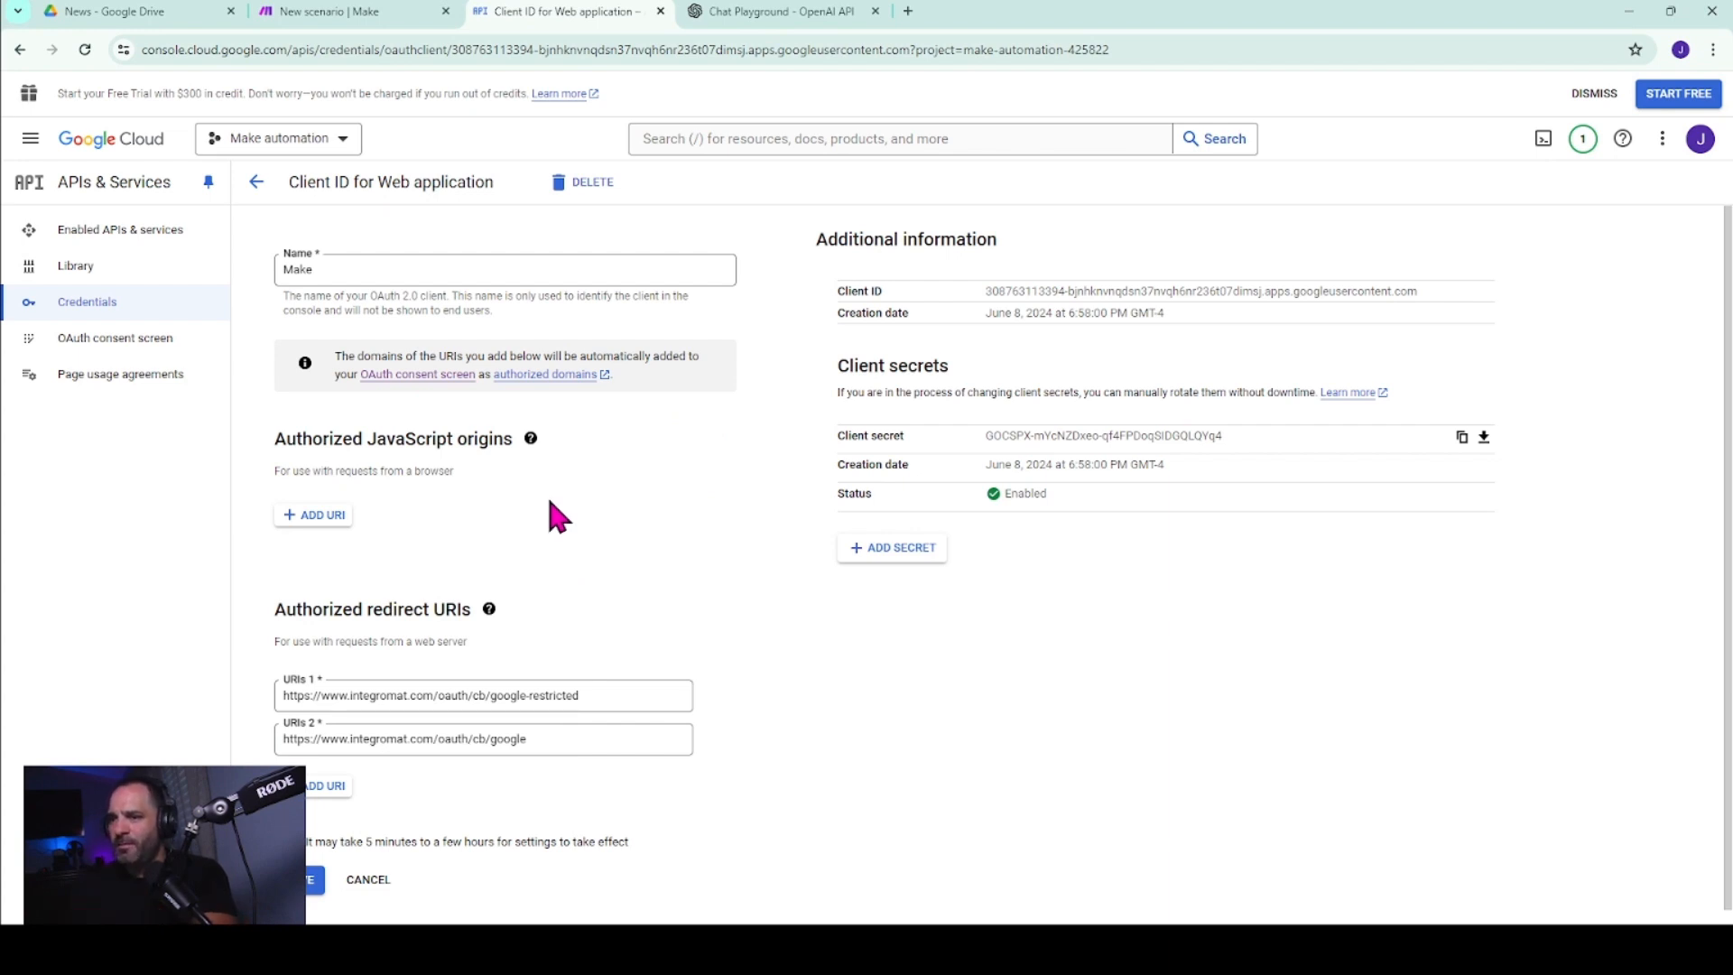
scroll(563, 499, down, 1)
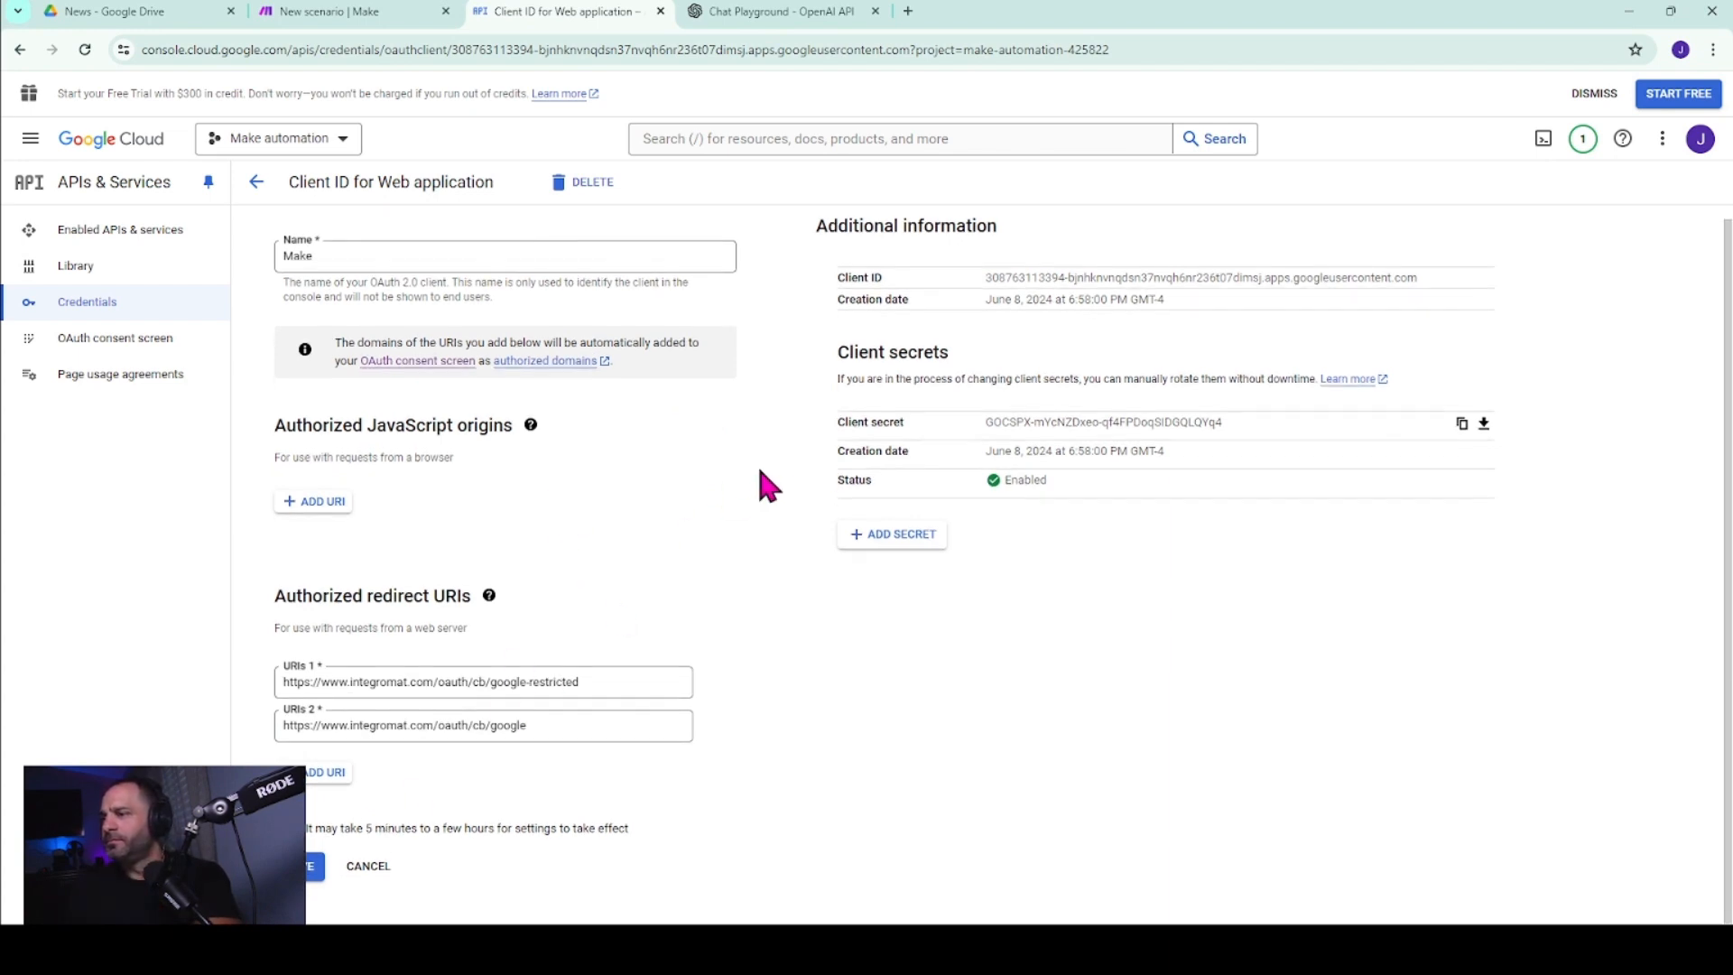
click(1463, 423)
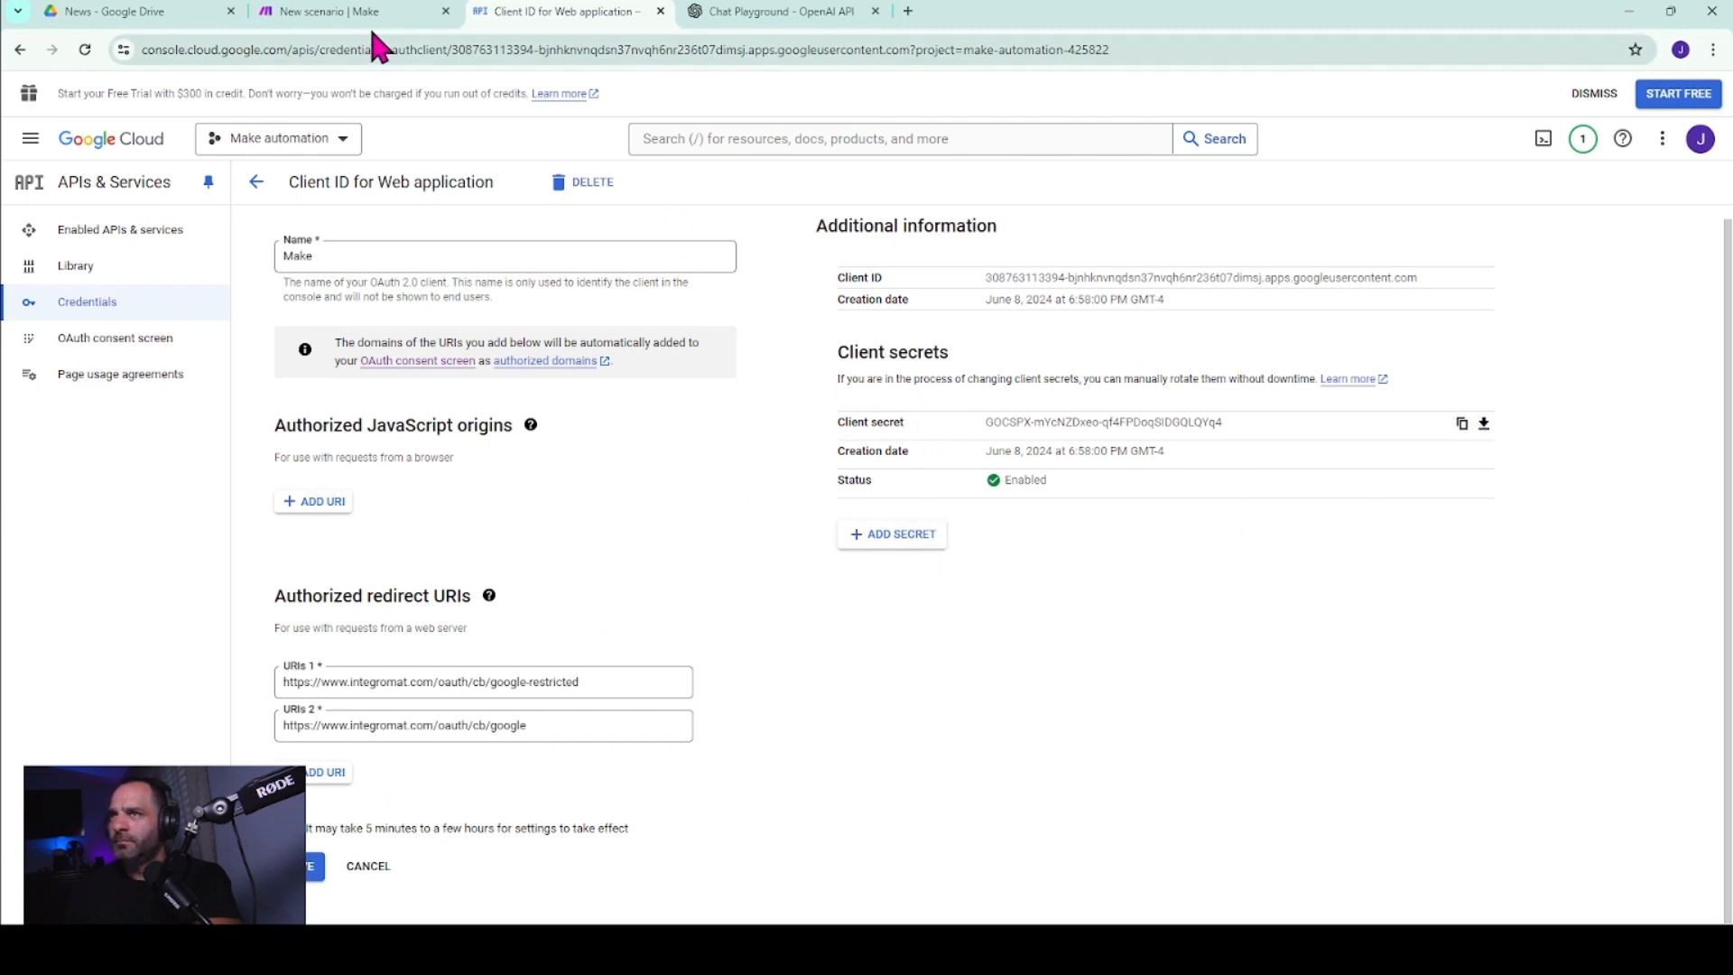
- Switch to the Make scenario, cancel the pending Google Drive connection attempt and reopen the module's settings
click(339, 12)
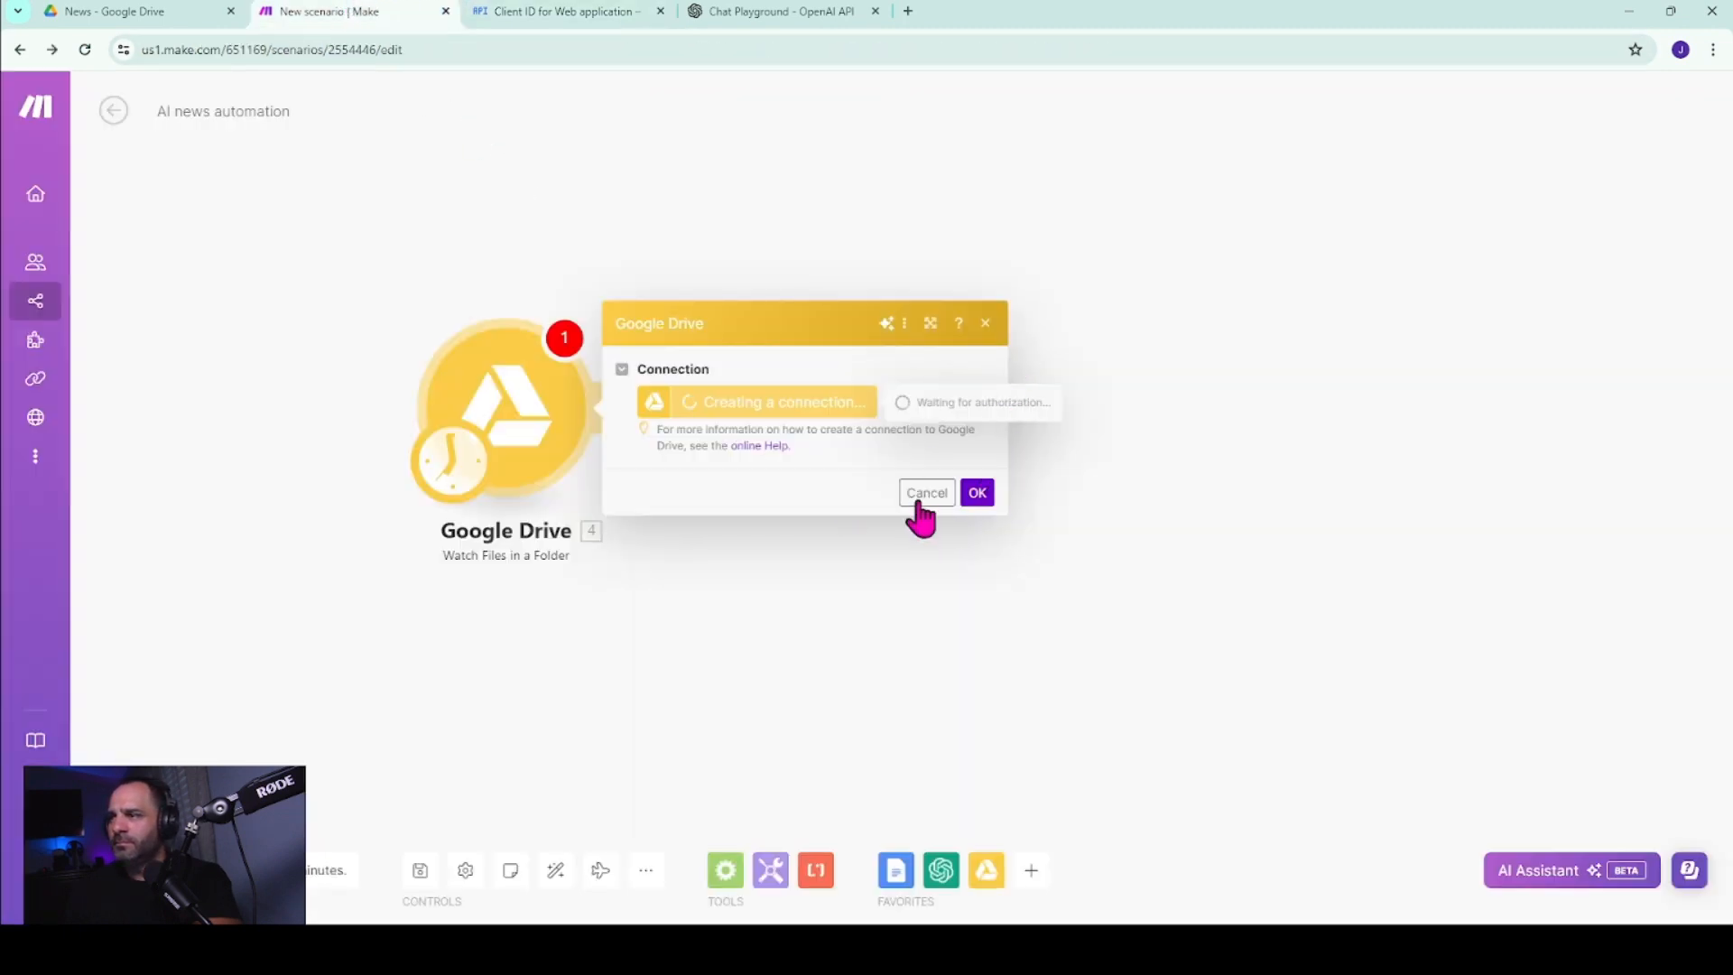
click(923, 494)
click(585, 413)
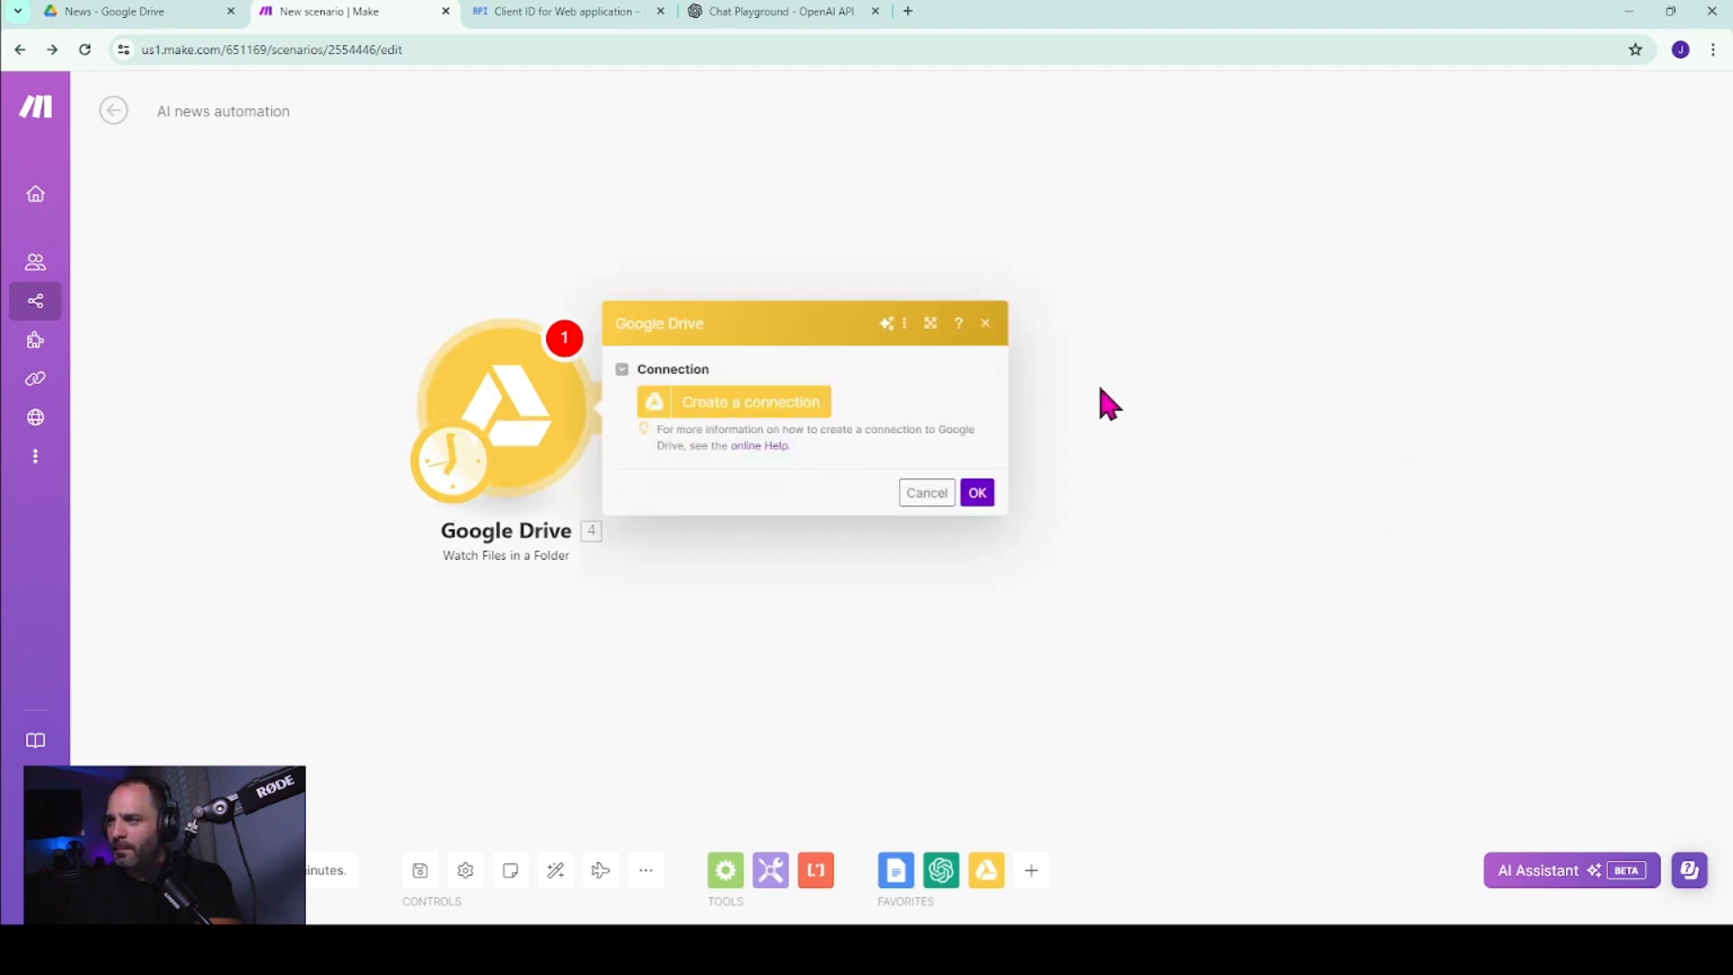
- Return to Google Cloud, save the Make OAuth client and reopen its details
click(568, 12)
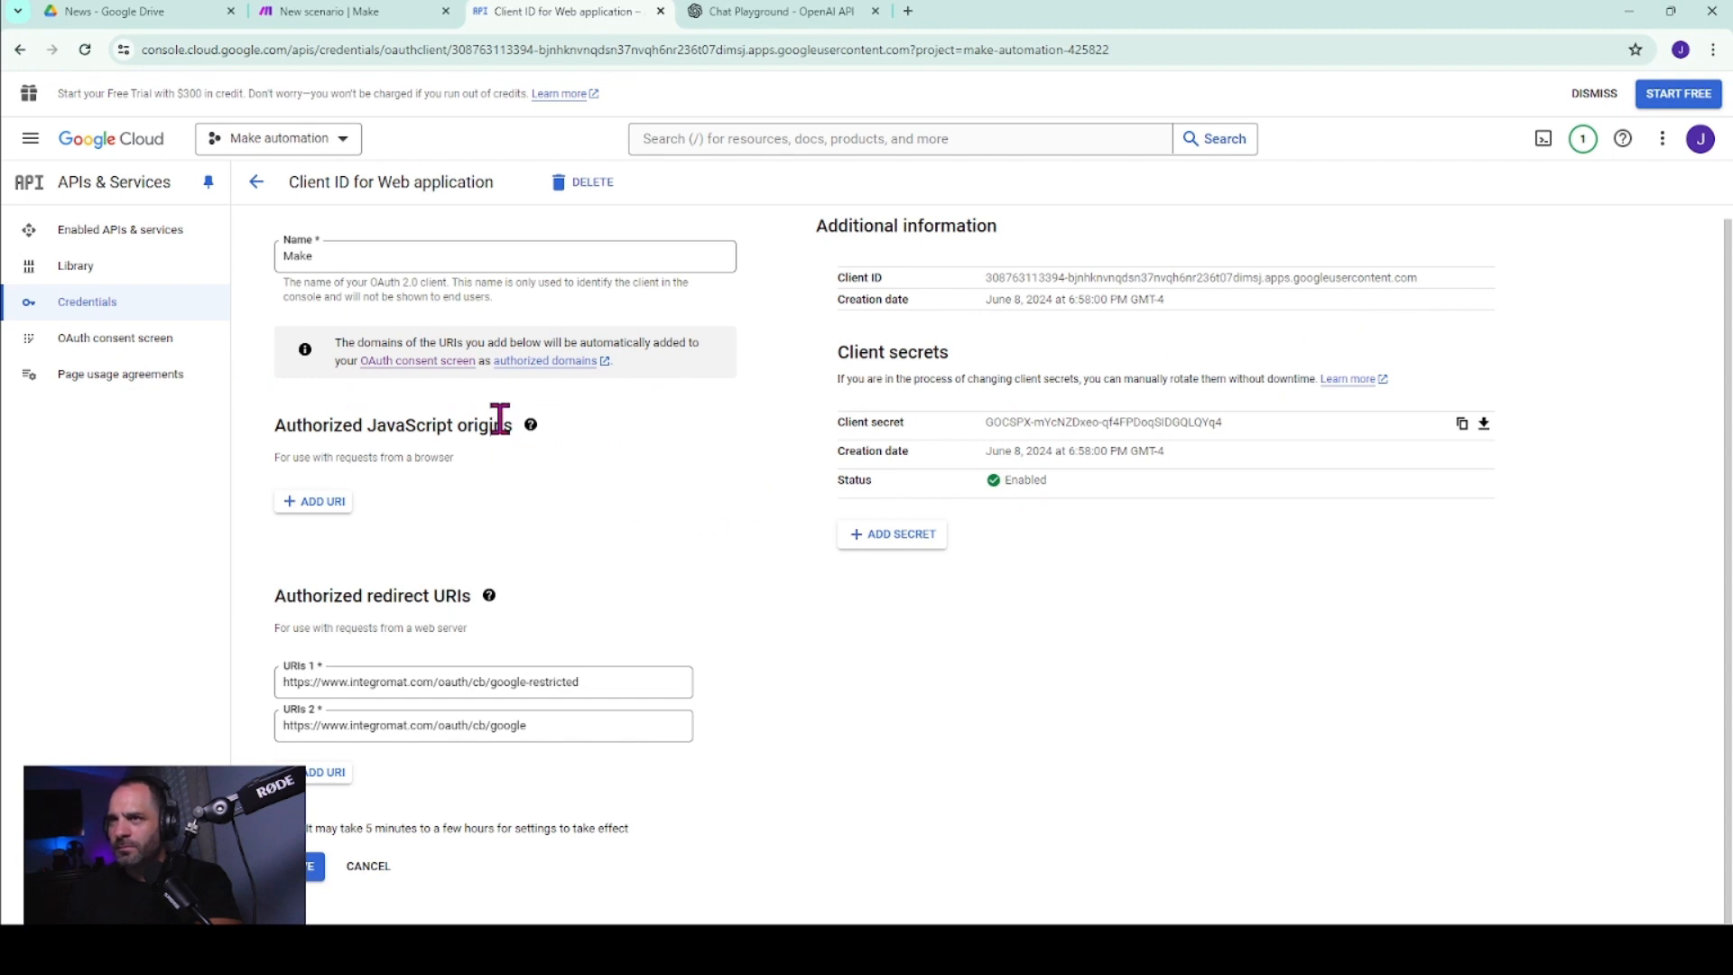
click(316, 868)
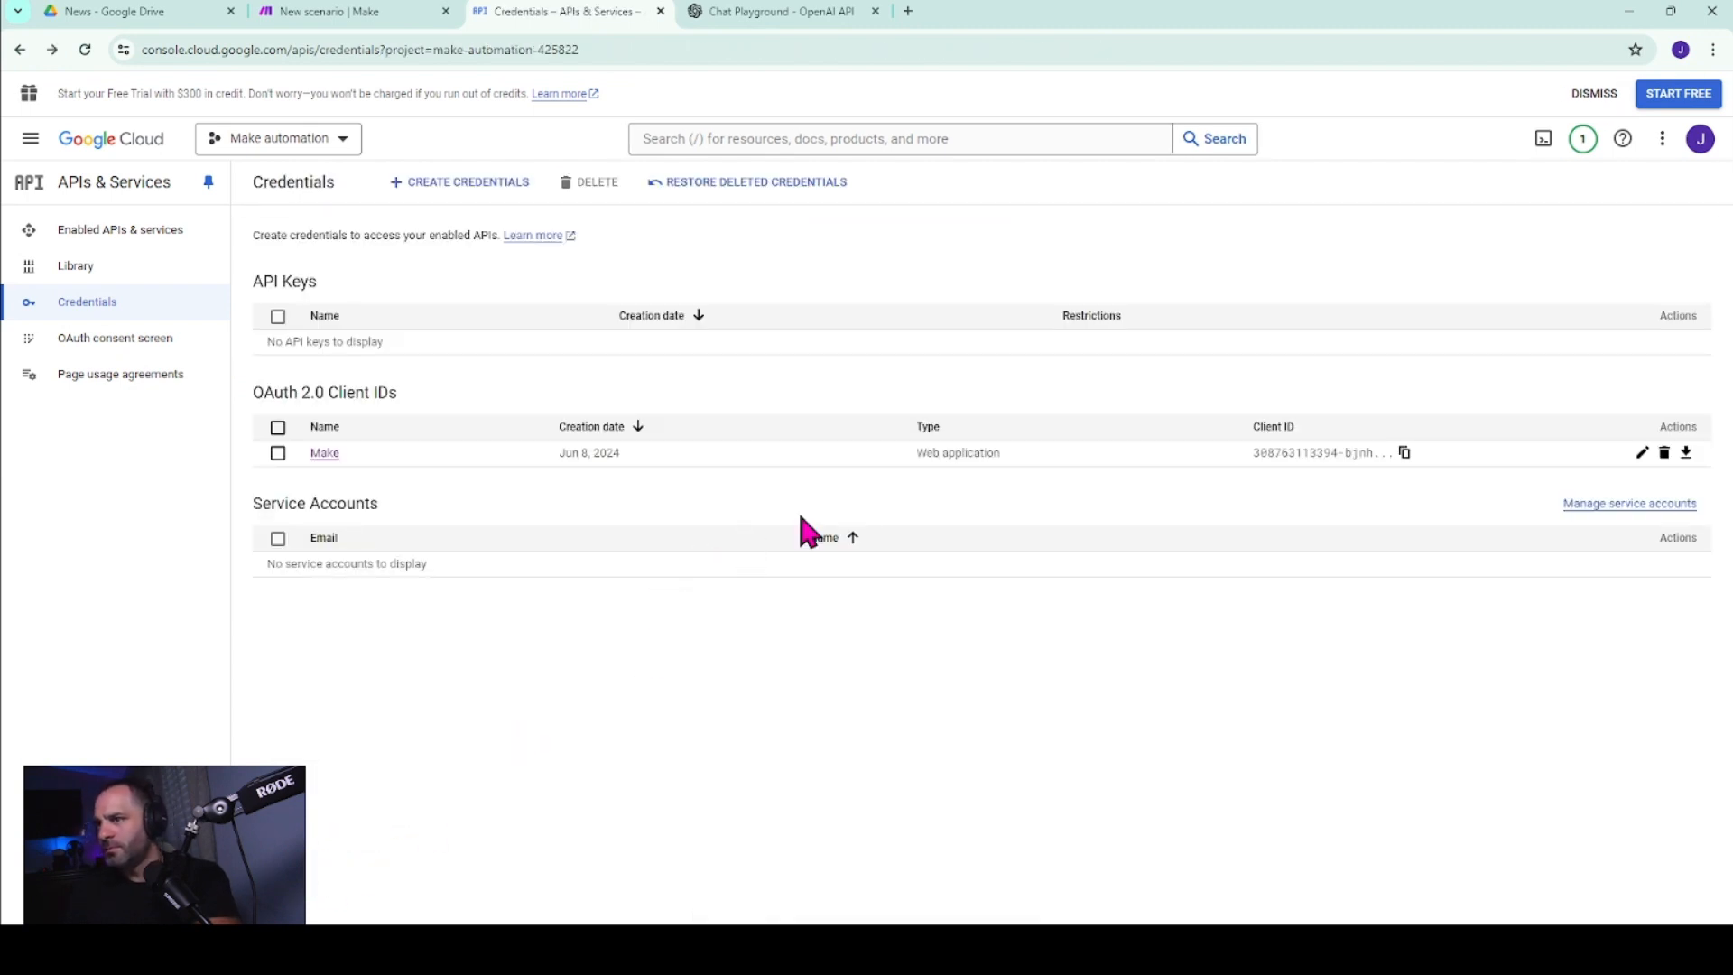
click(1643, 454)
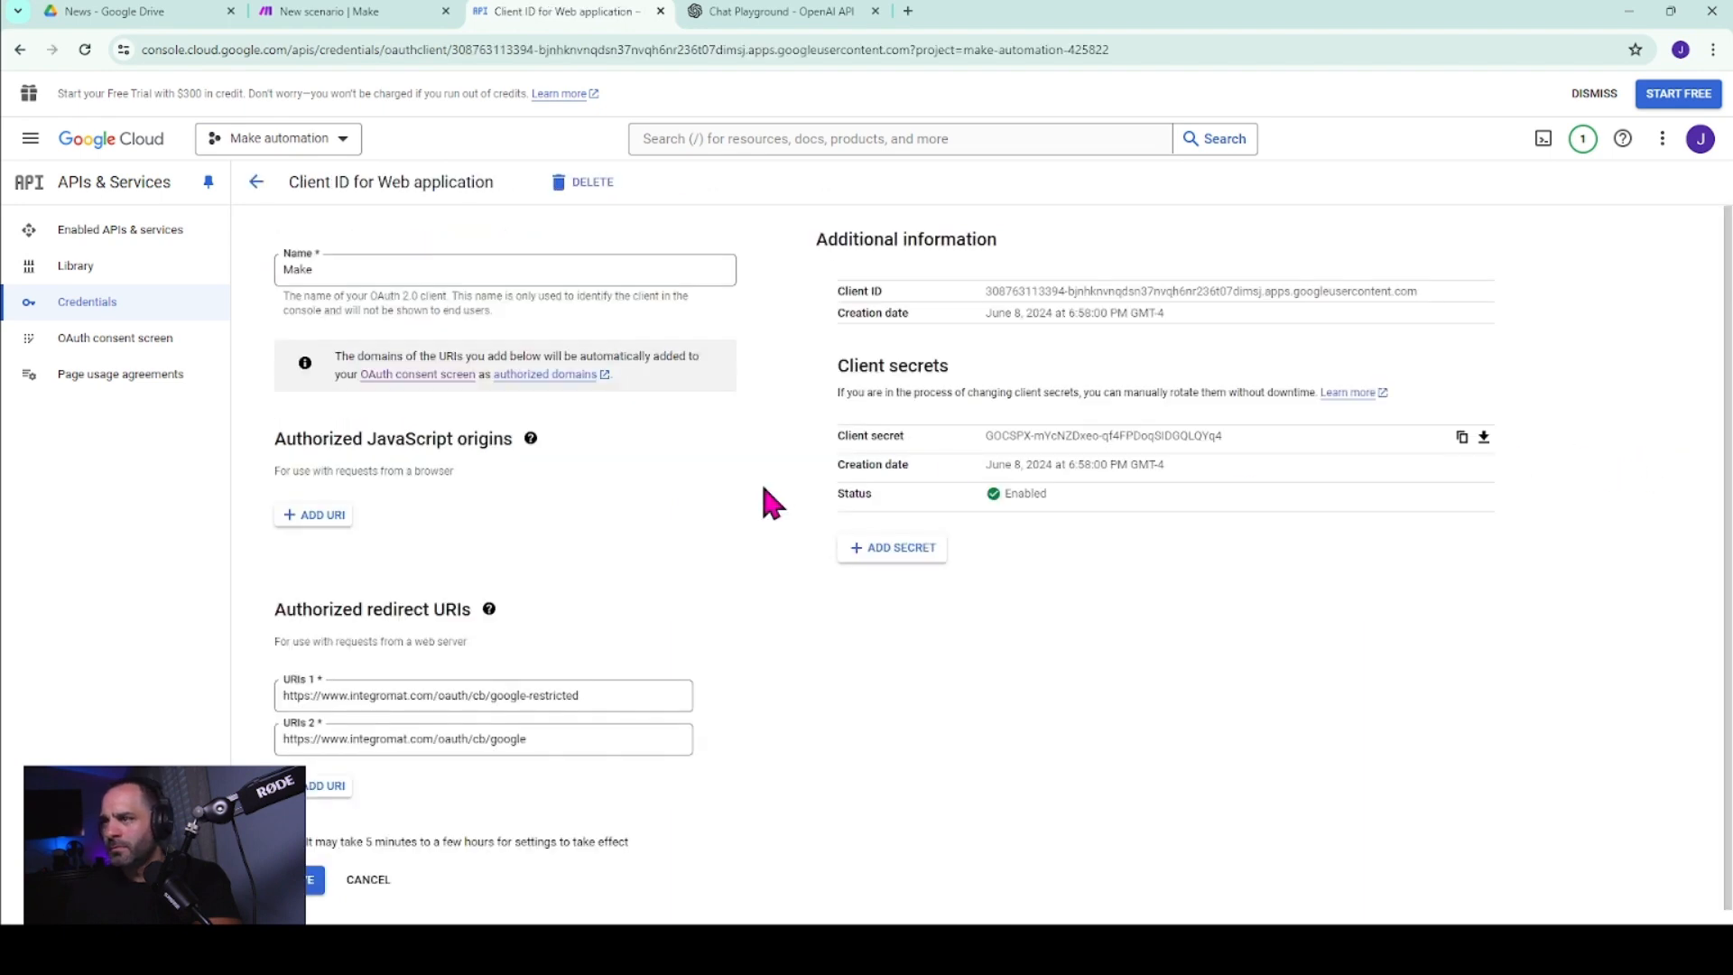
scroll(760, 488, down, 1)
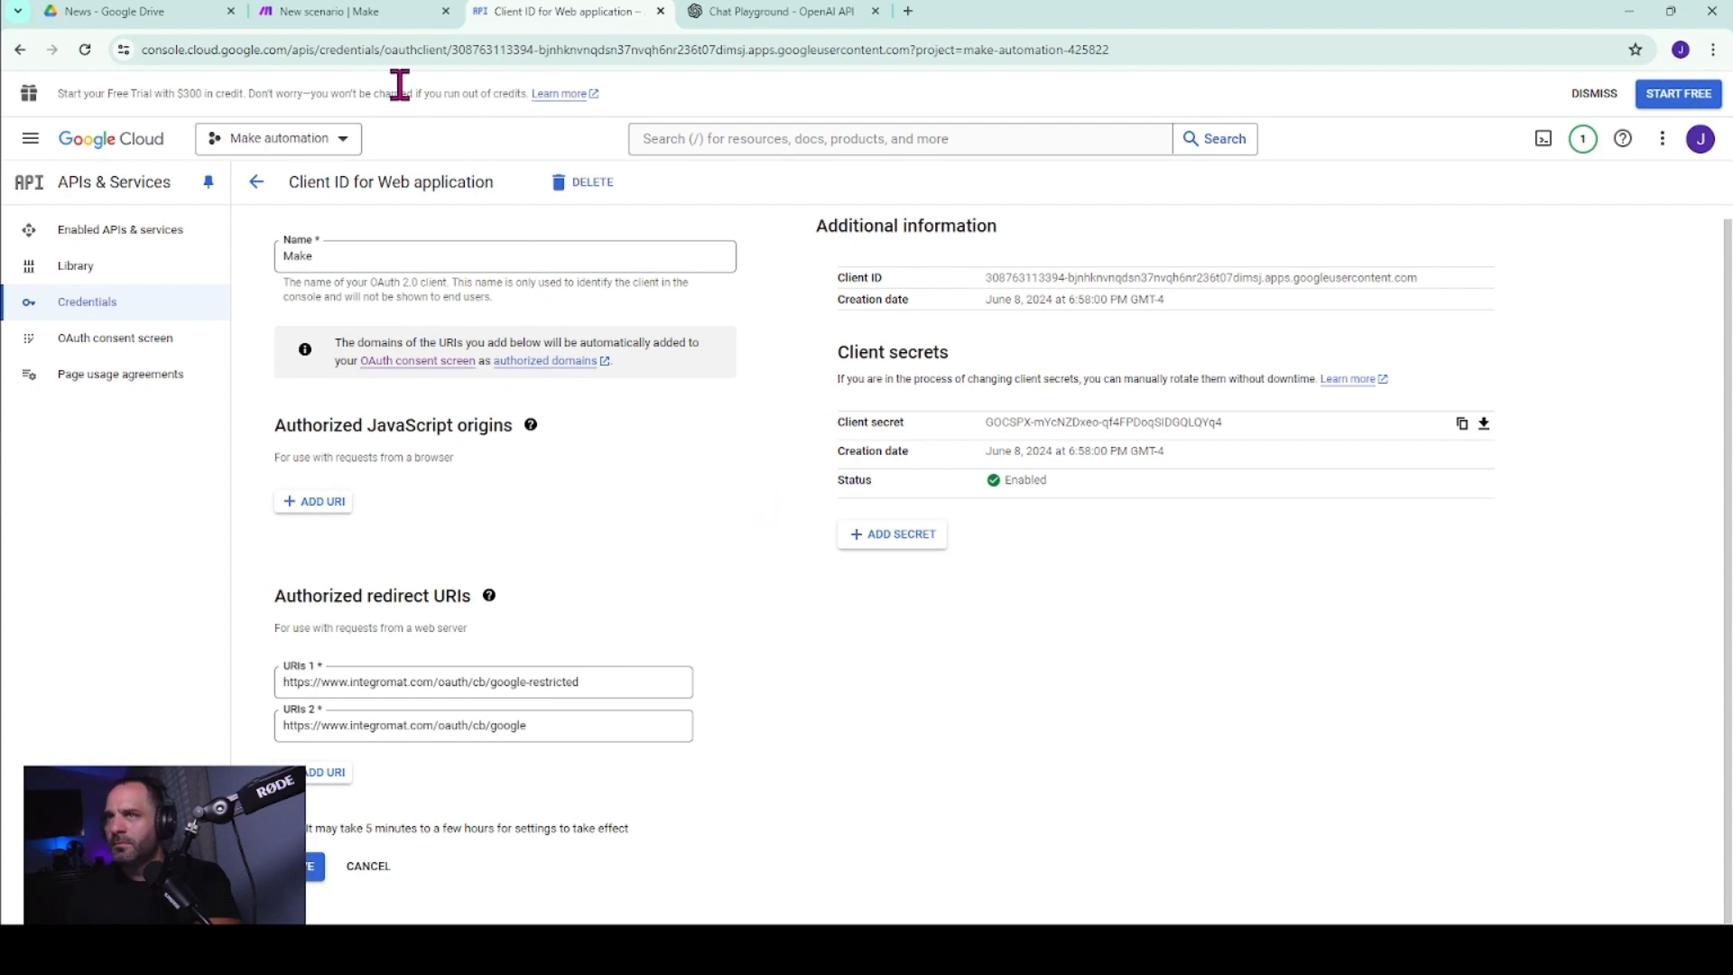
click(297, 12)
click(767, 402)
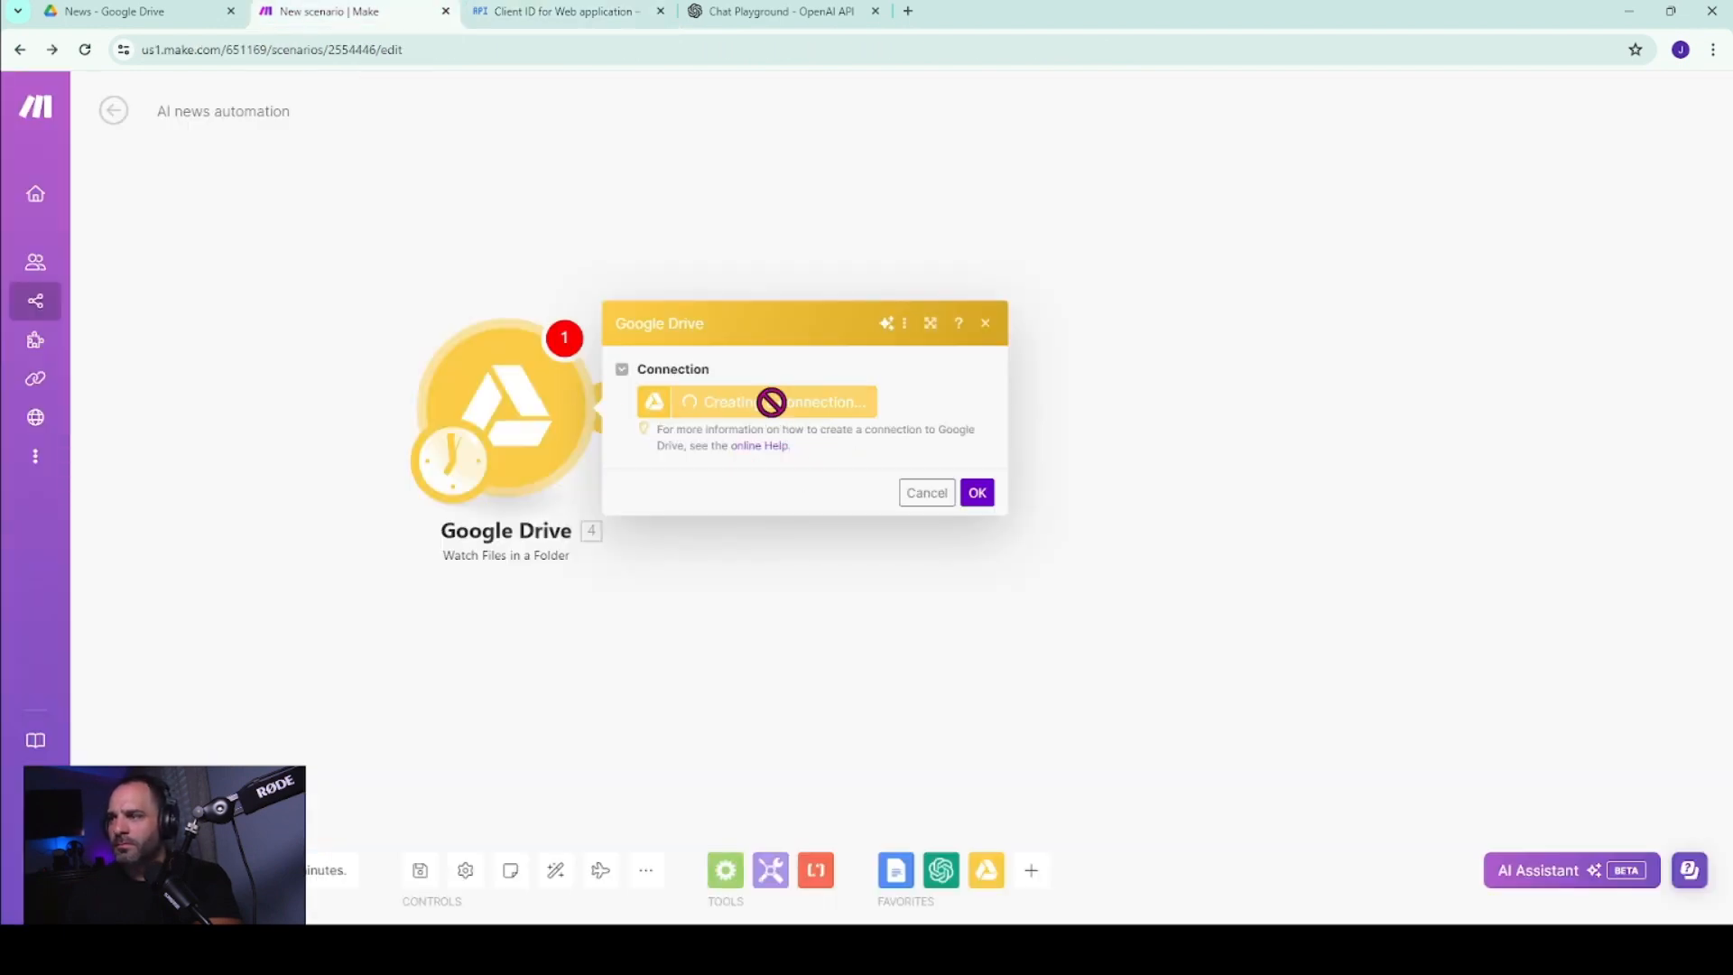
click(920, 614)
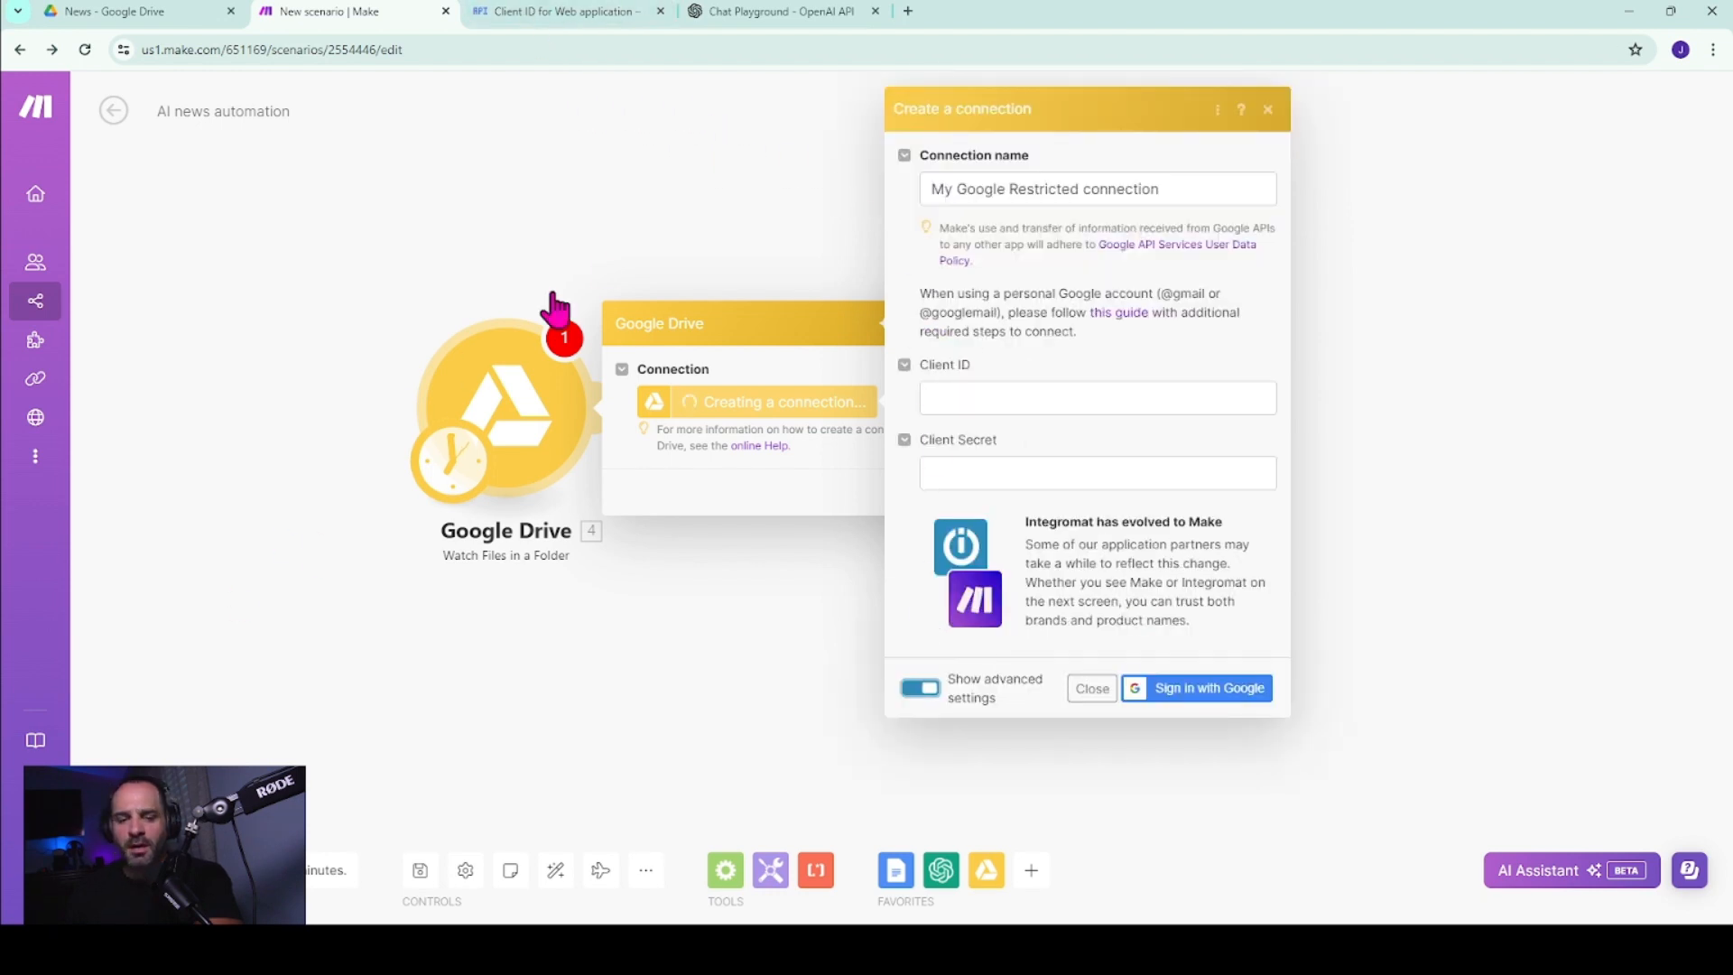
click(1268, 110)
click(986, 323)
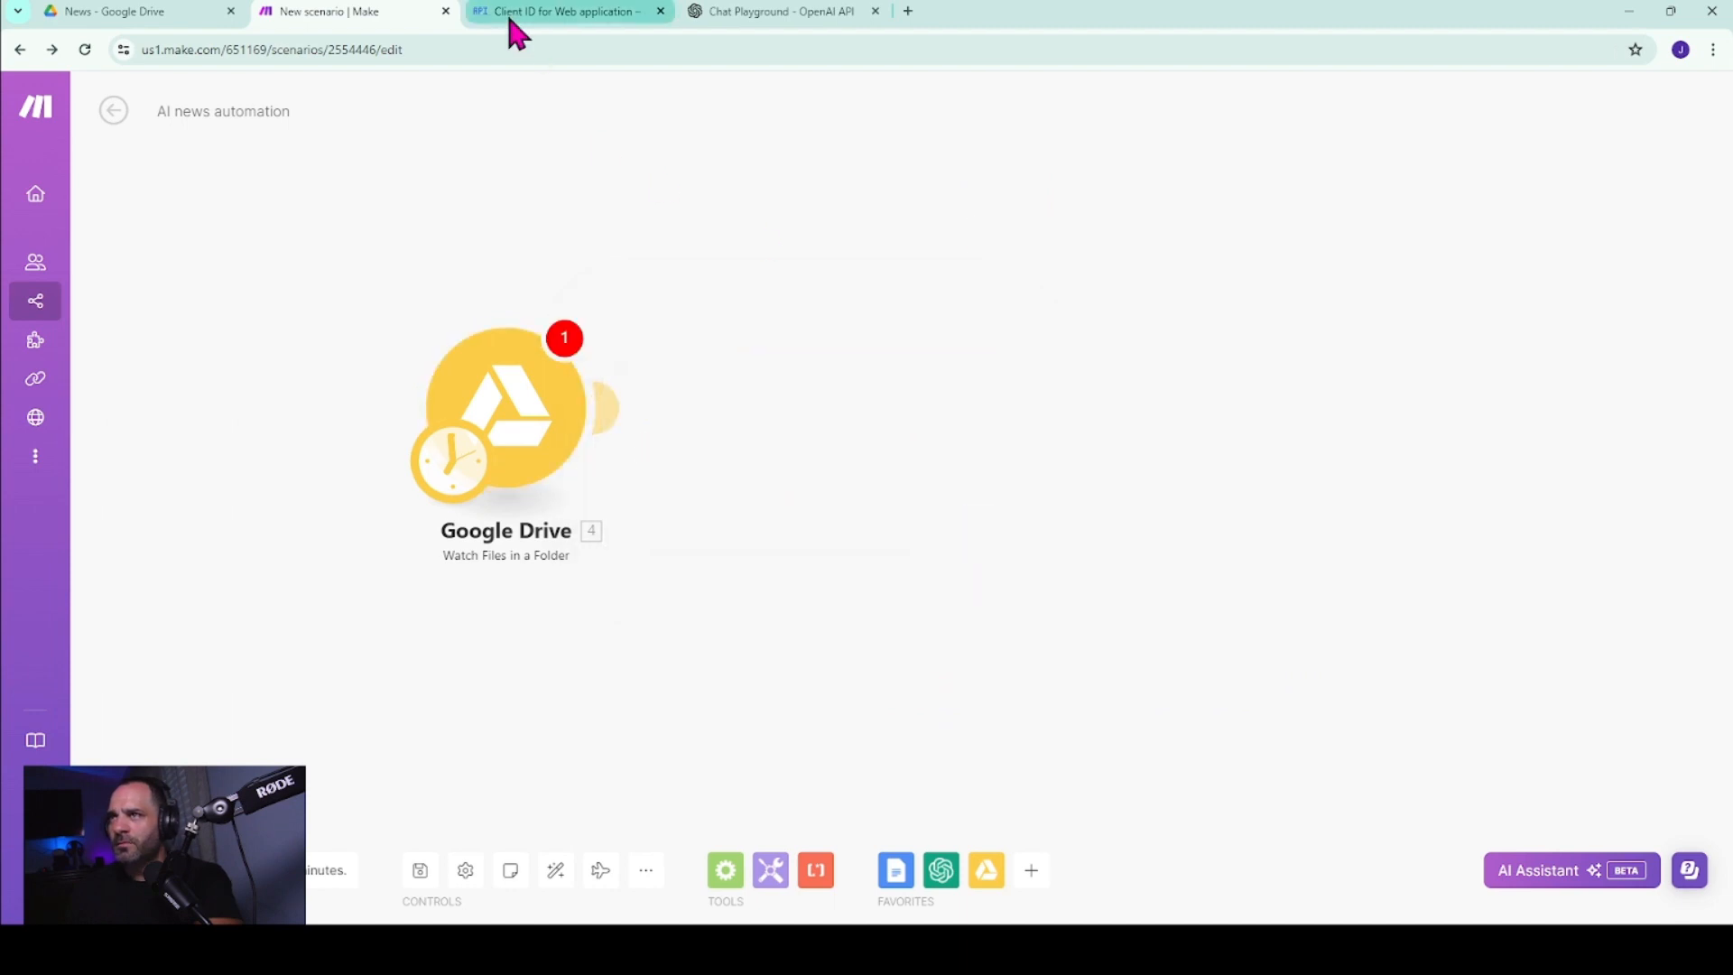
click(524, 12)
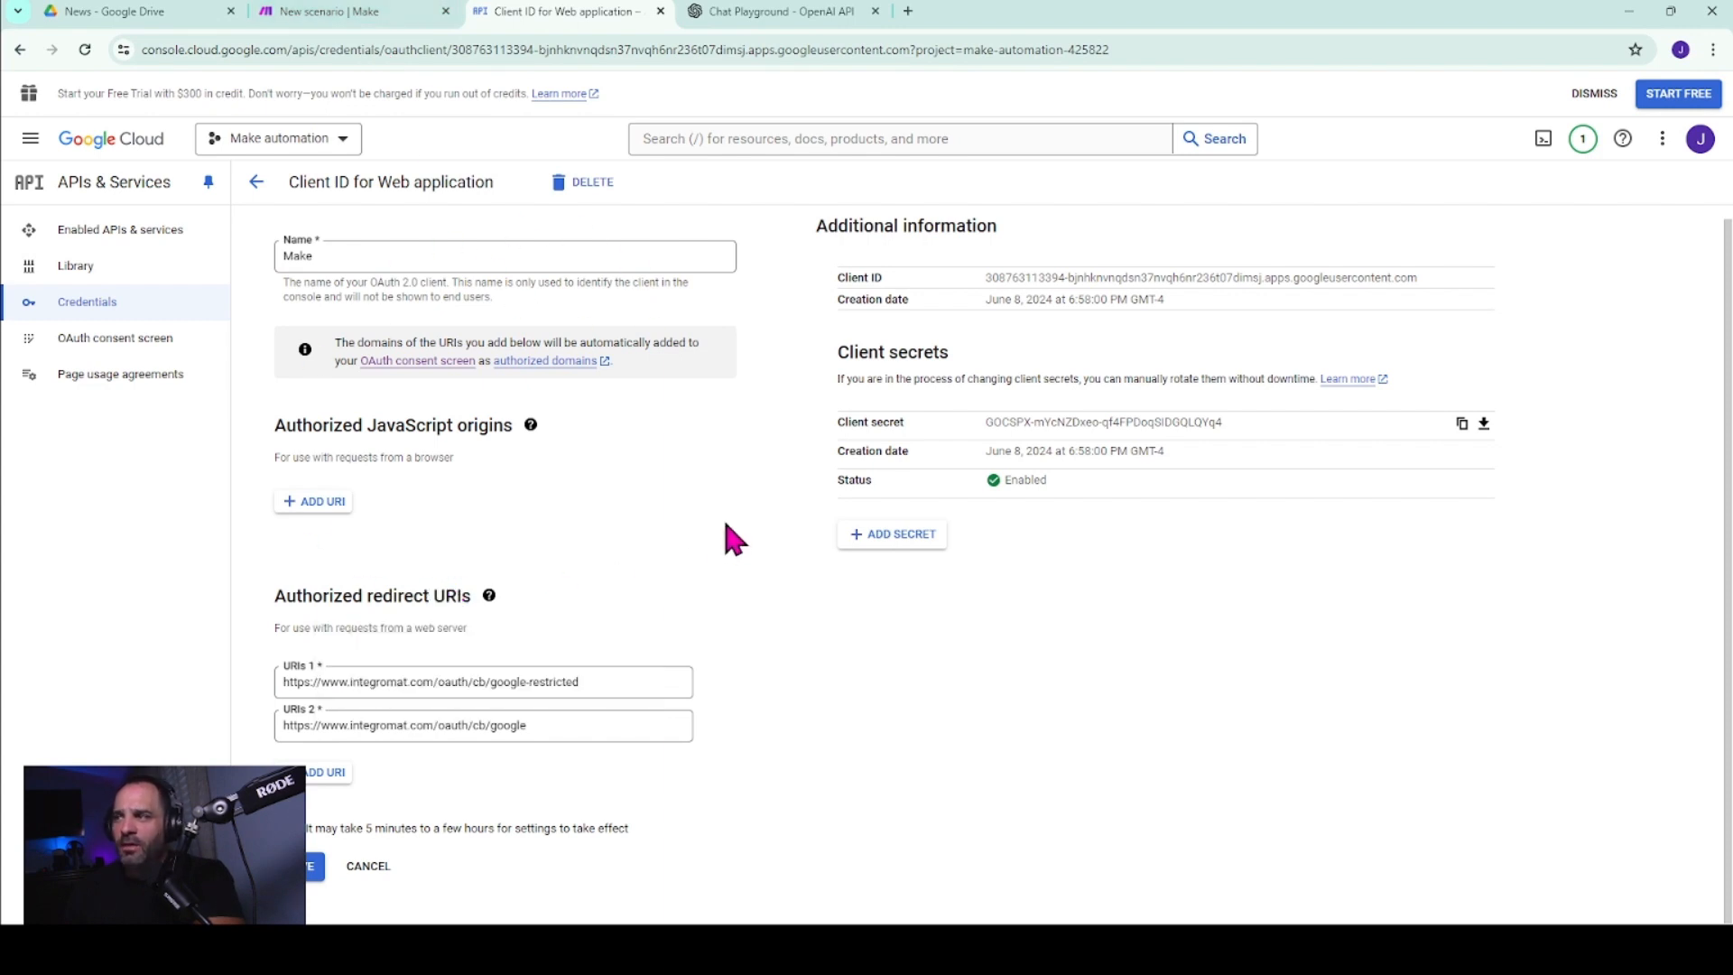
click(351, 18)
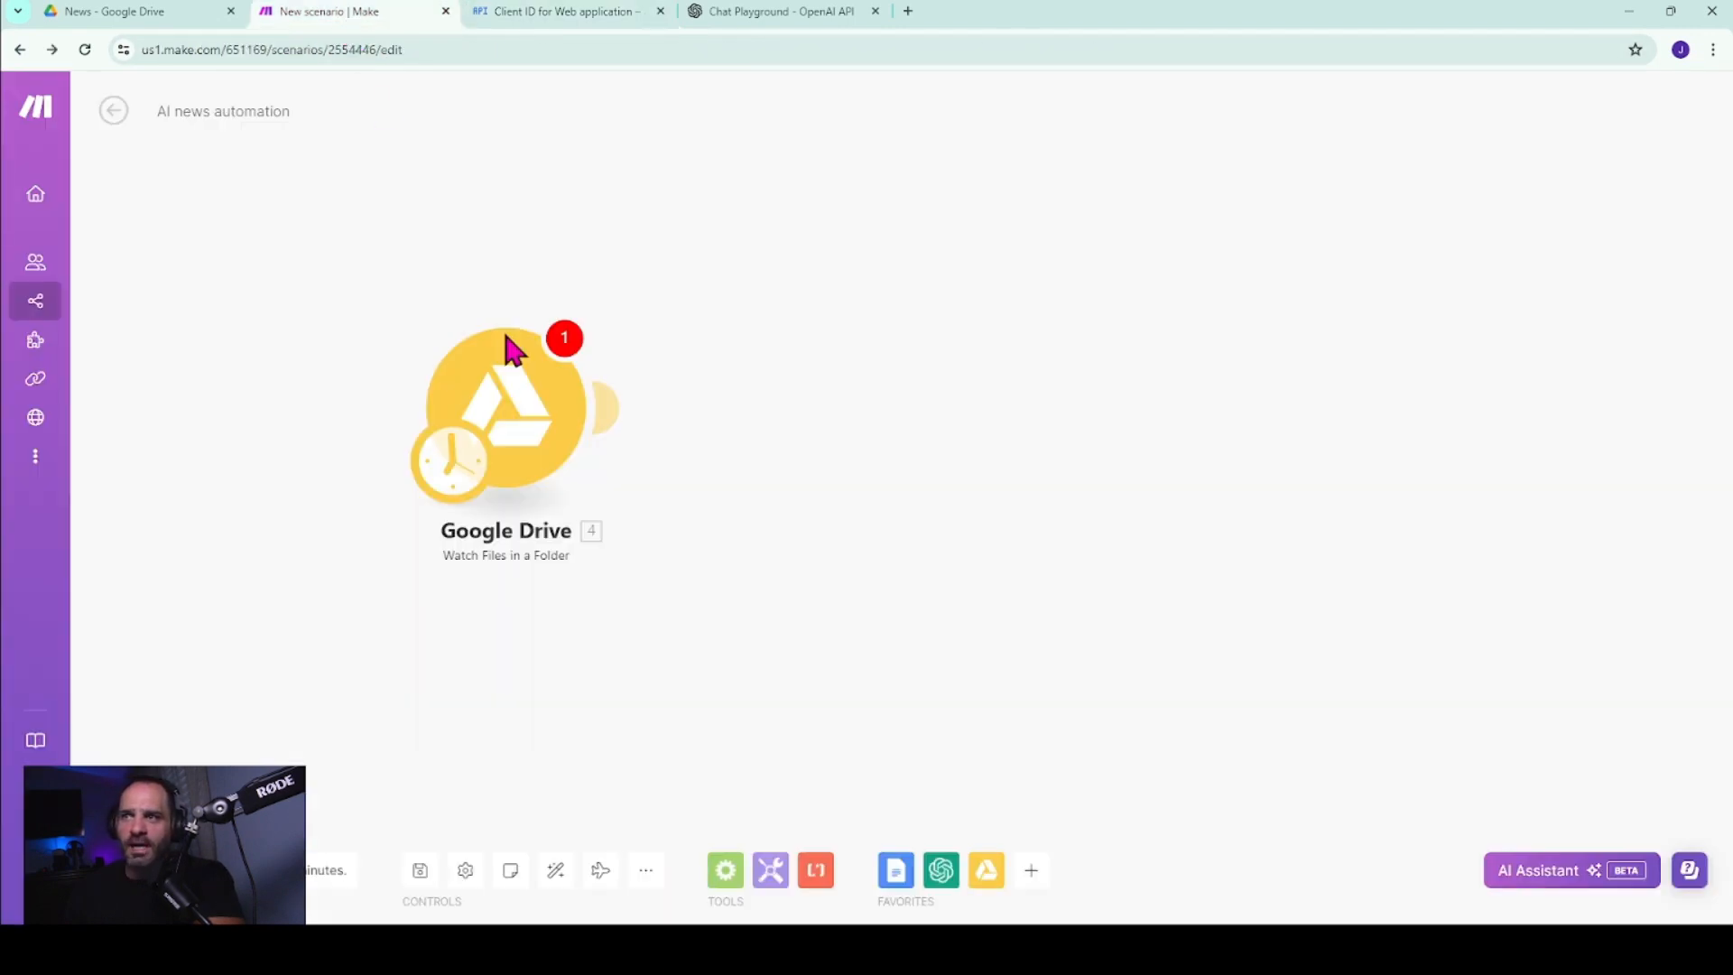
- Start a new connection in the Google Drive module and show its advanced settings
click(522, 427)
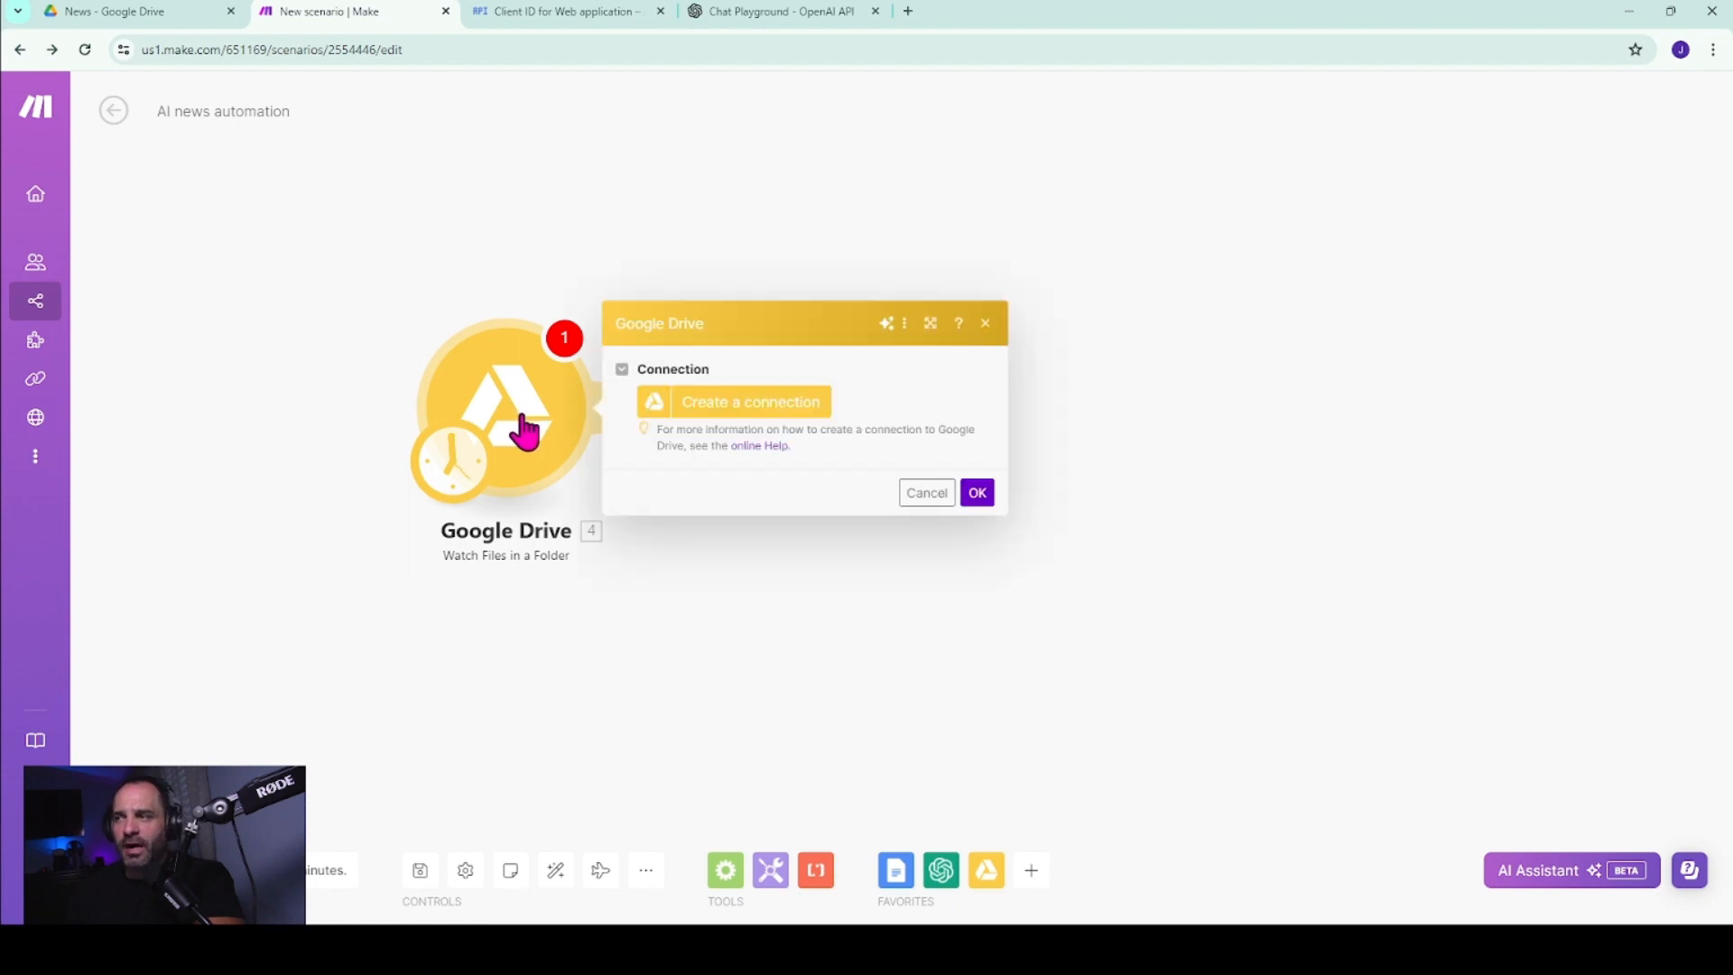
click(716, 403)
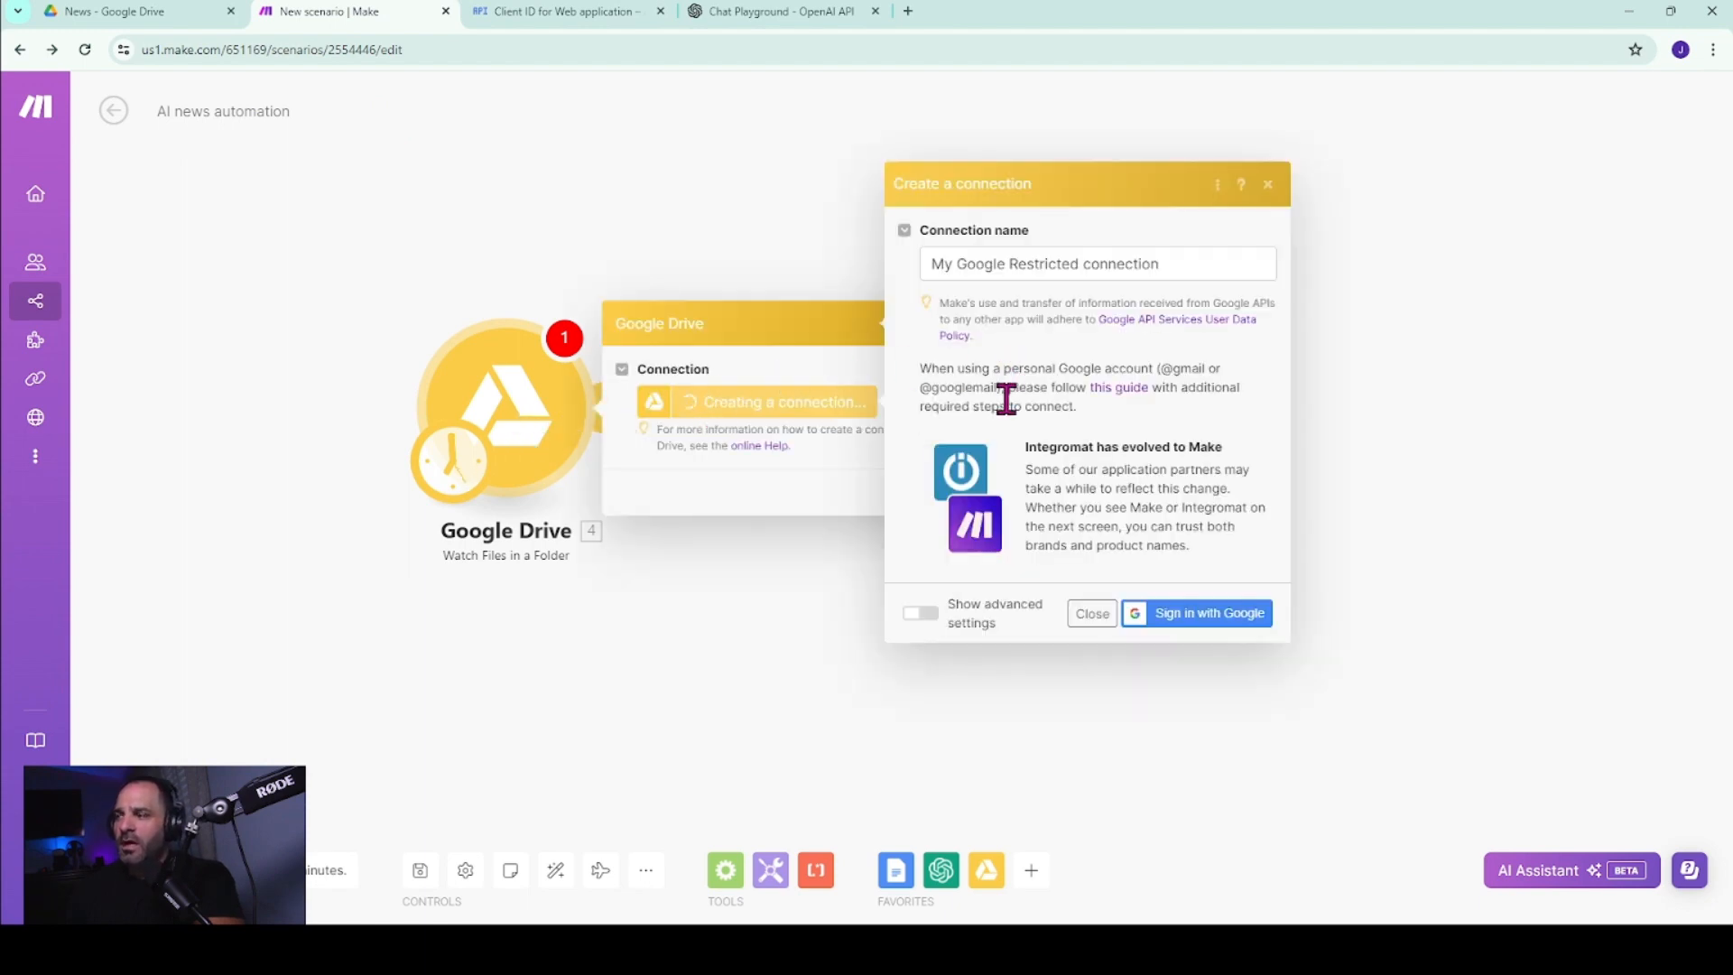
click(920, 613)
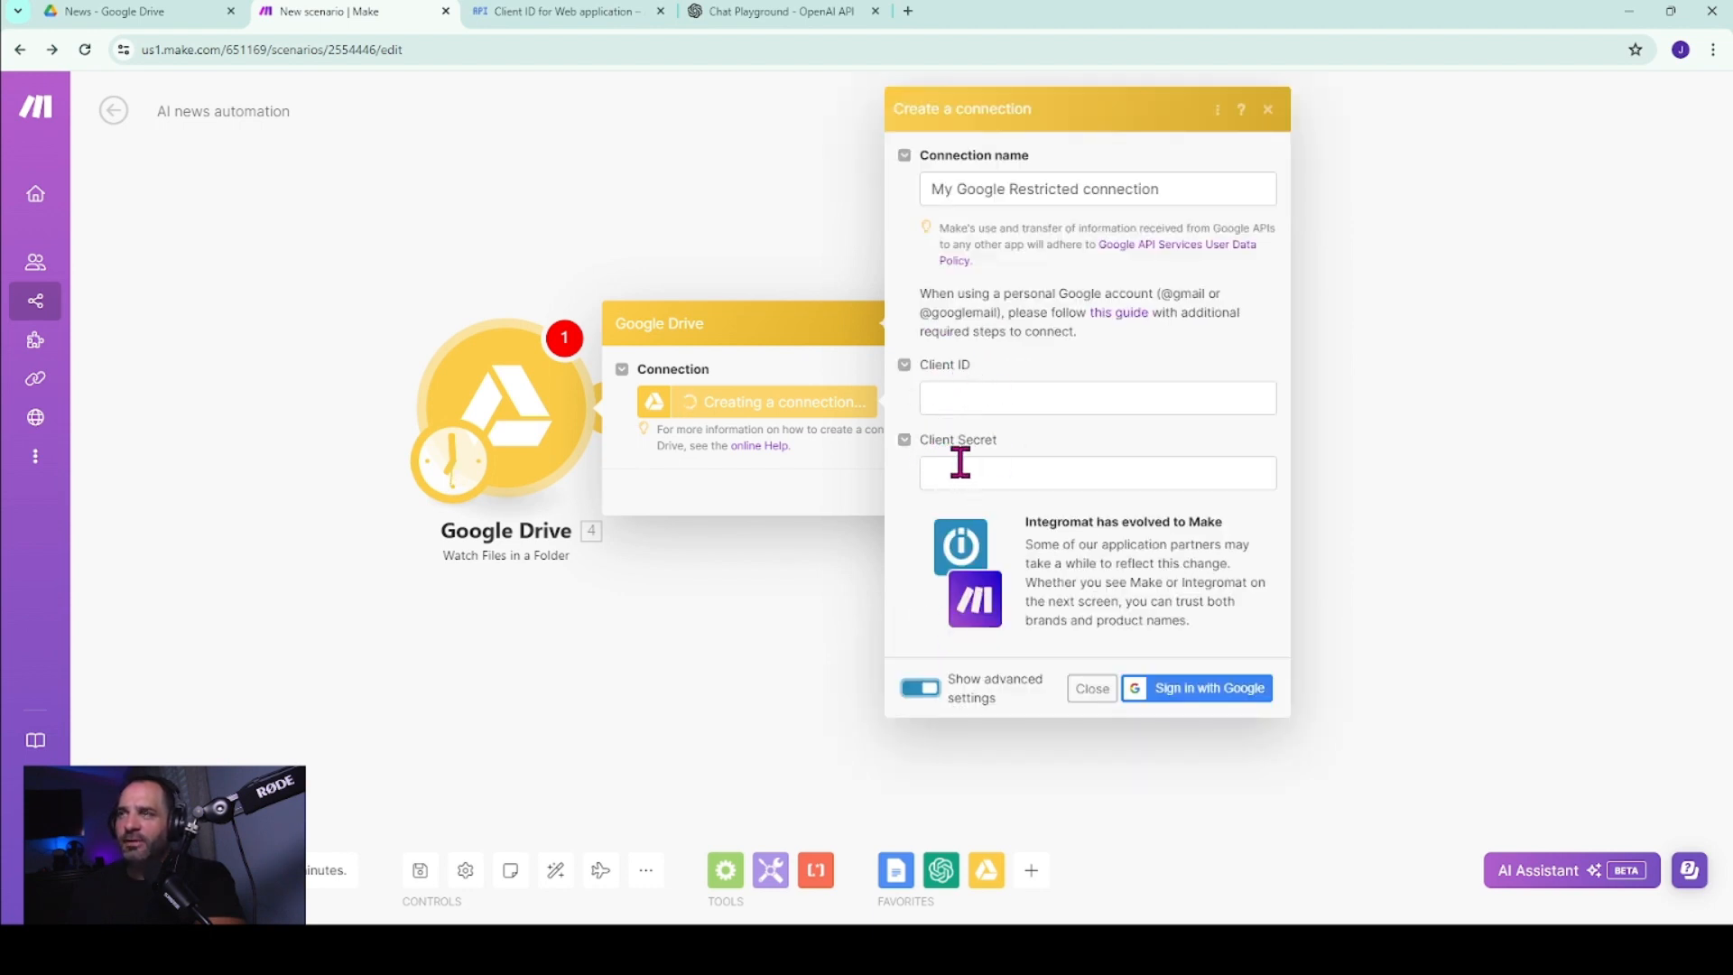
- Copy the client ID from the Google Cloud OAuth client into the Make connection's Client ID field
click(502, 11)
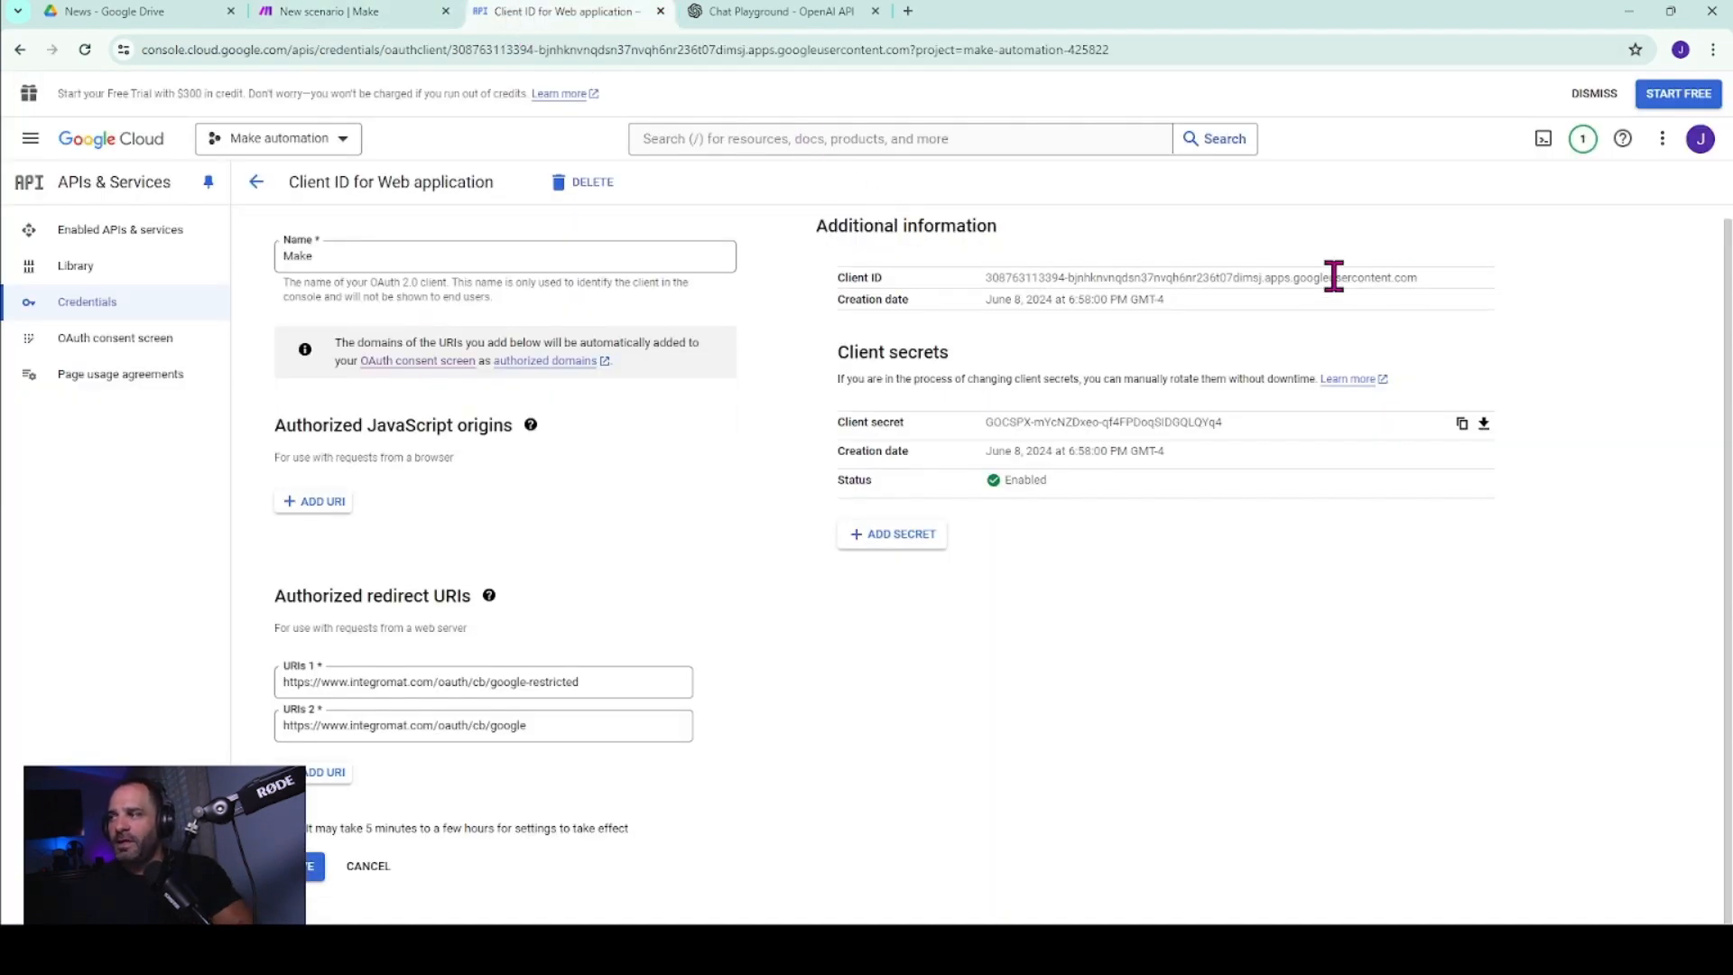
drag(1425, 277, 977, 275)
key(ctrl+c)
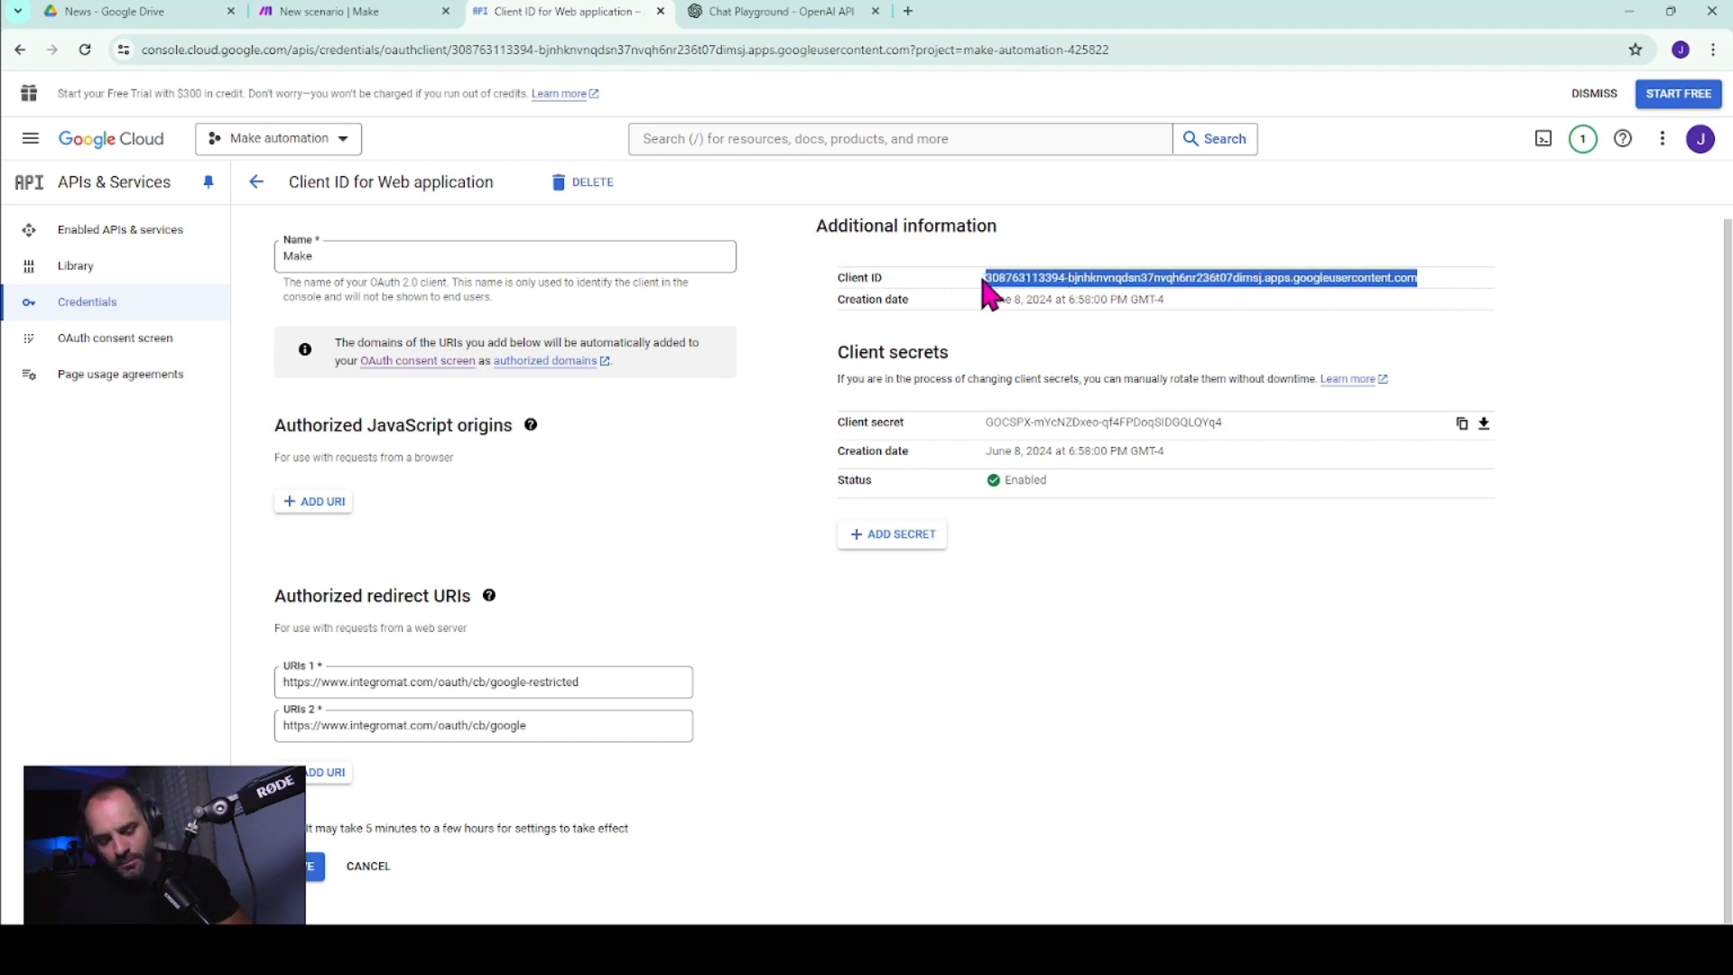
click(320, 12)
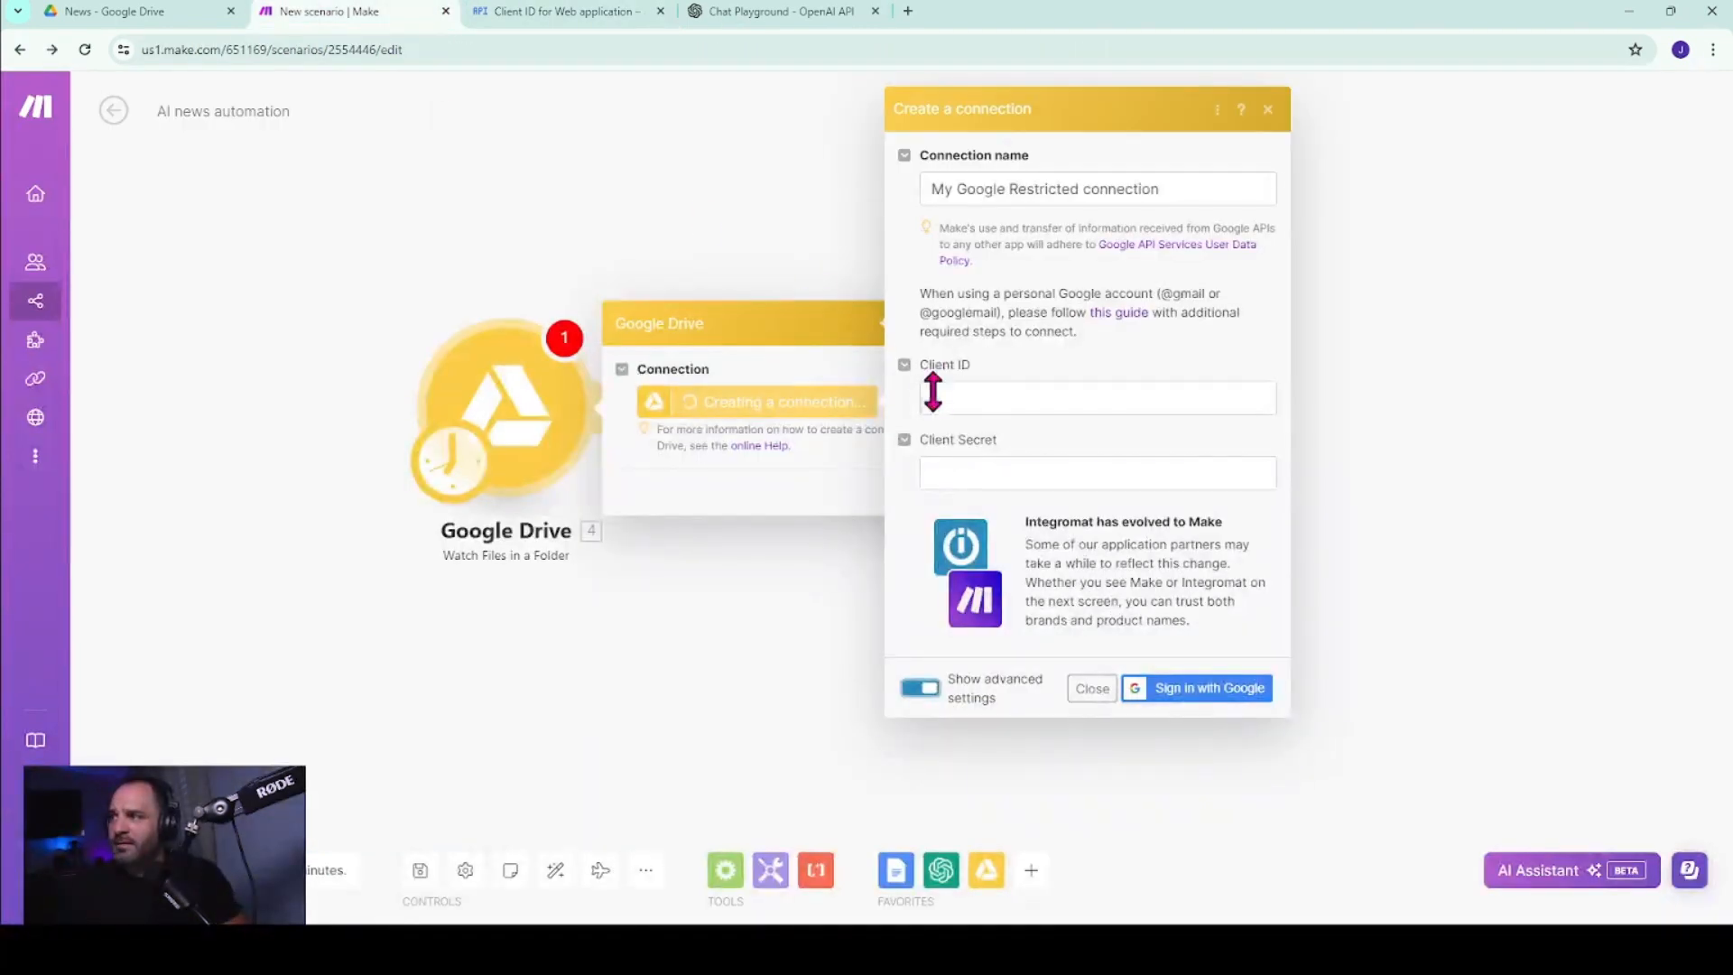
click(940, 398)
key(ctrl+v)
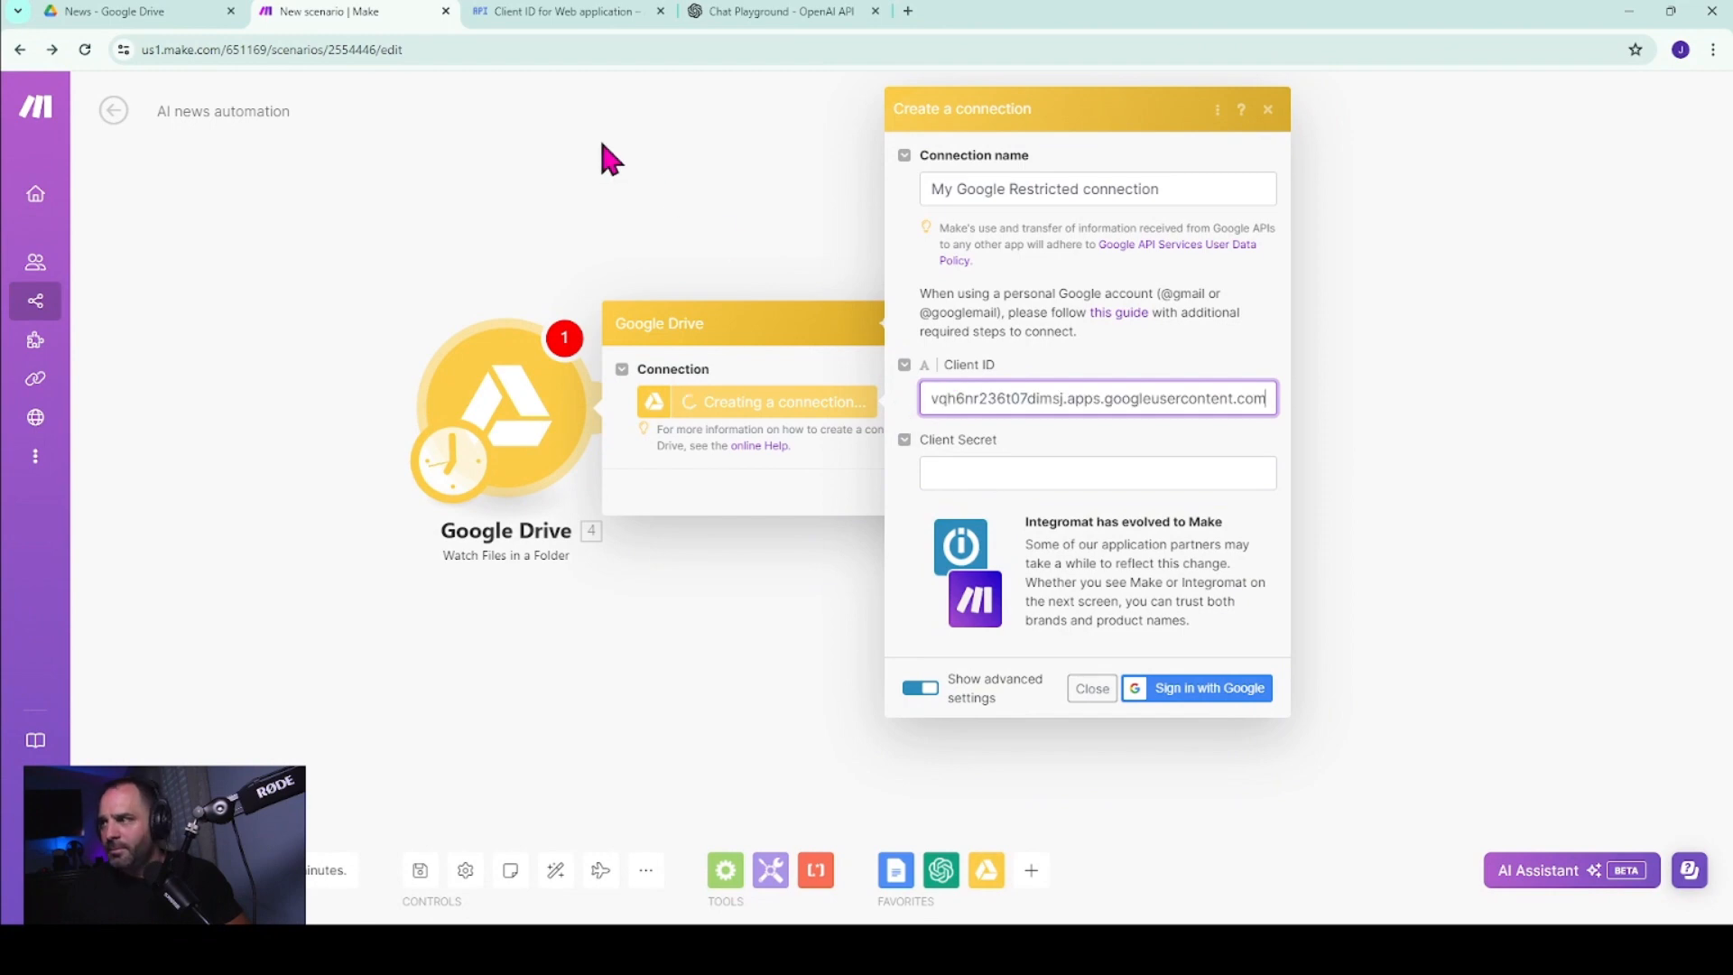
- Copy the OAuth client's secret from Google Cloud into the Make connection's Client Secret field and sign in with Google
click(522, 13)
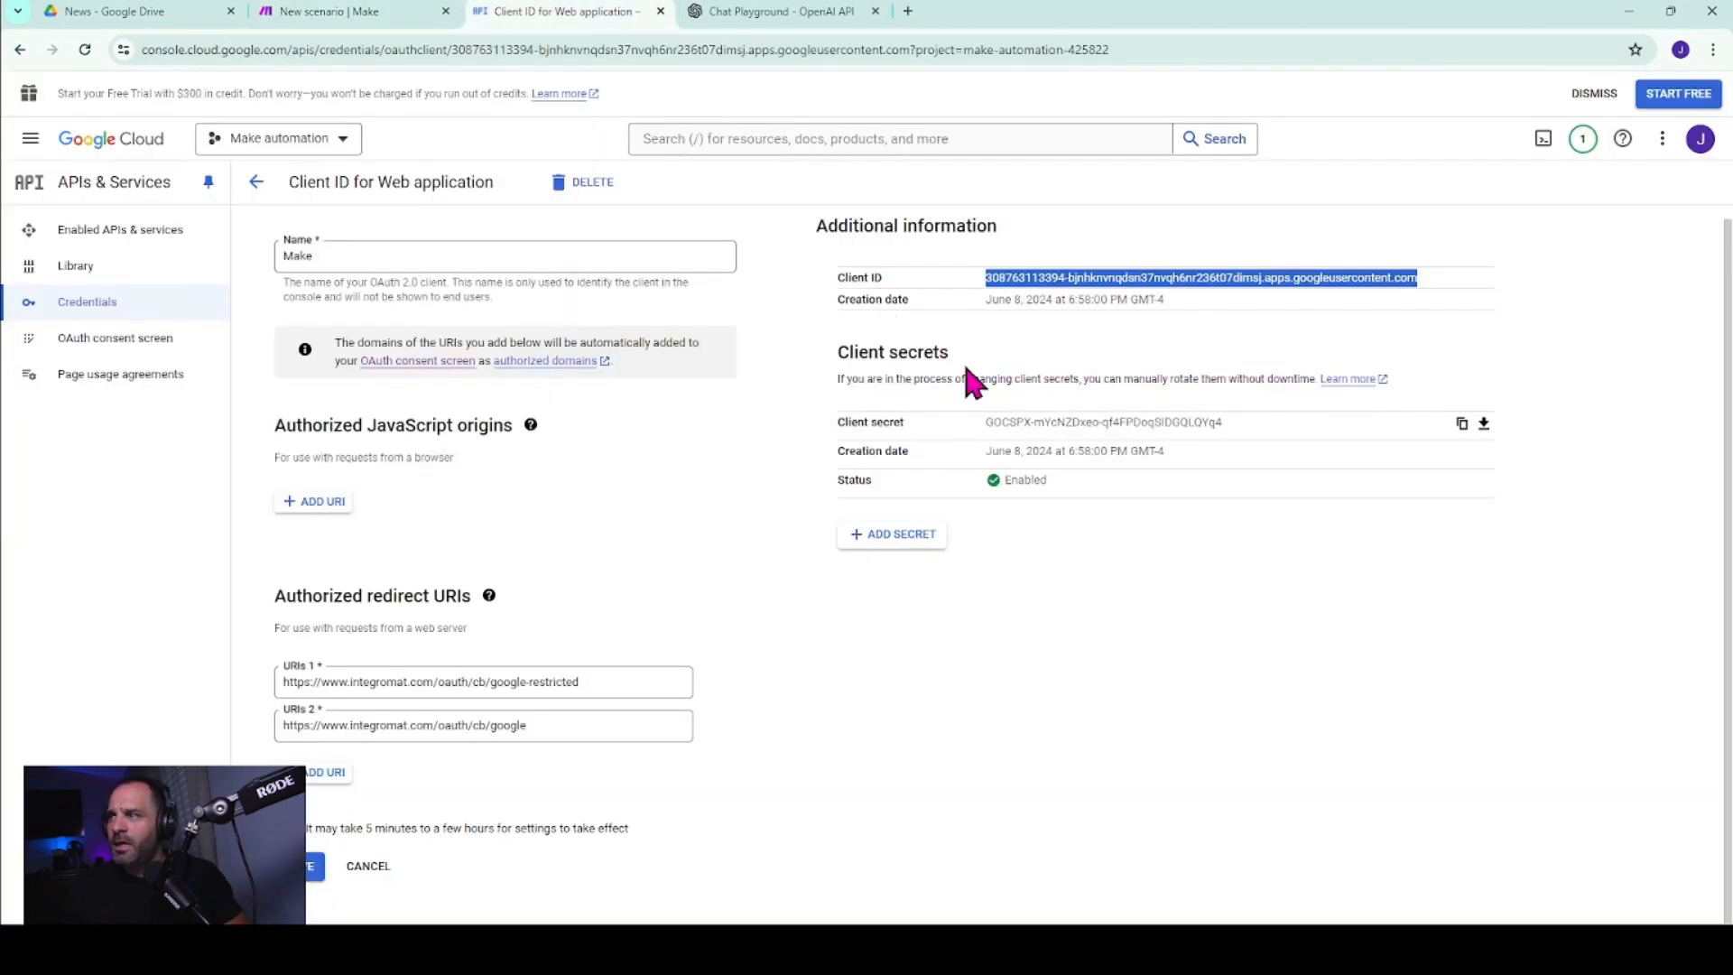
click(1462, 424)
click(330, 11)
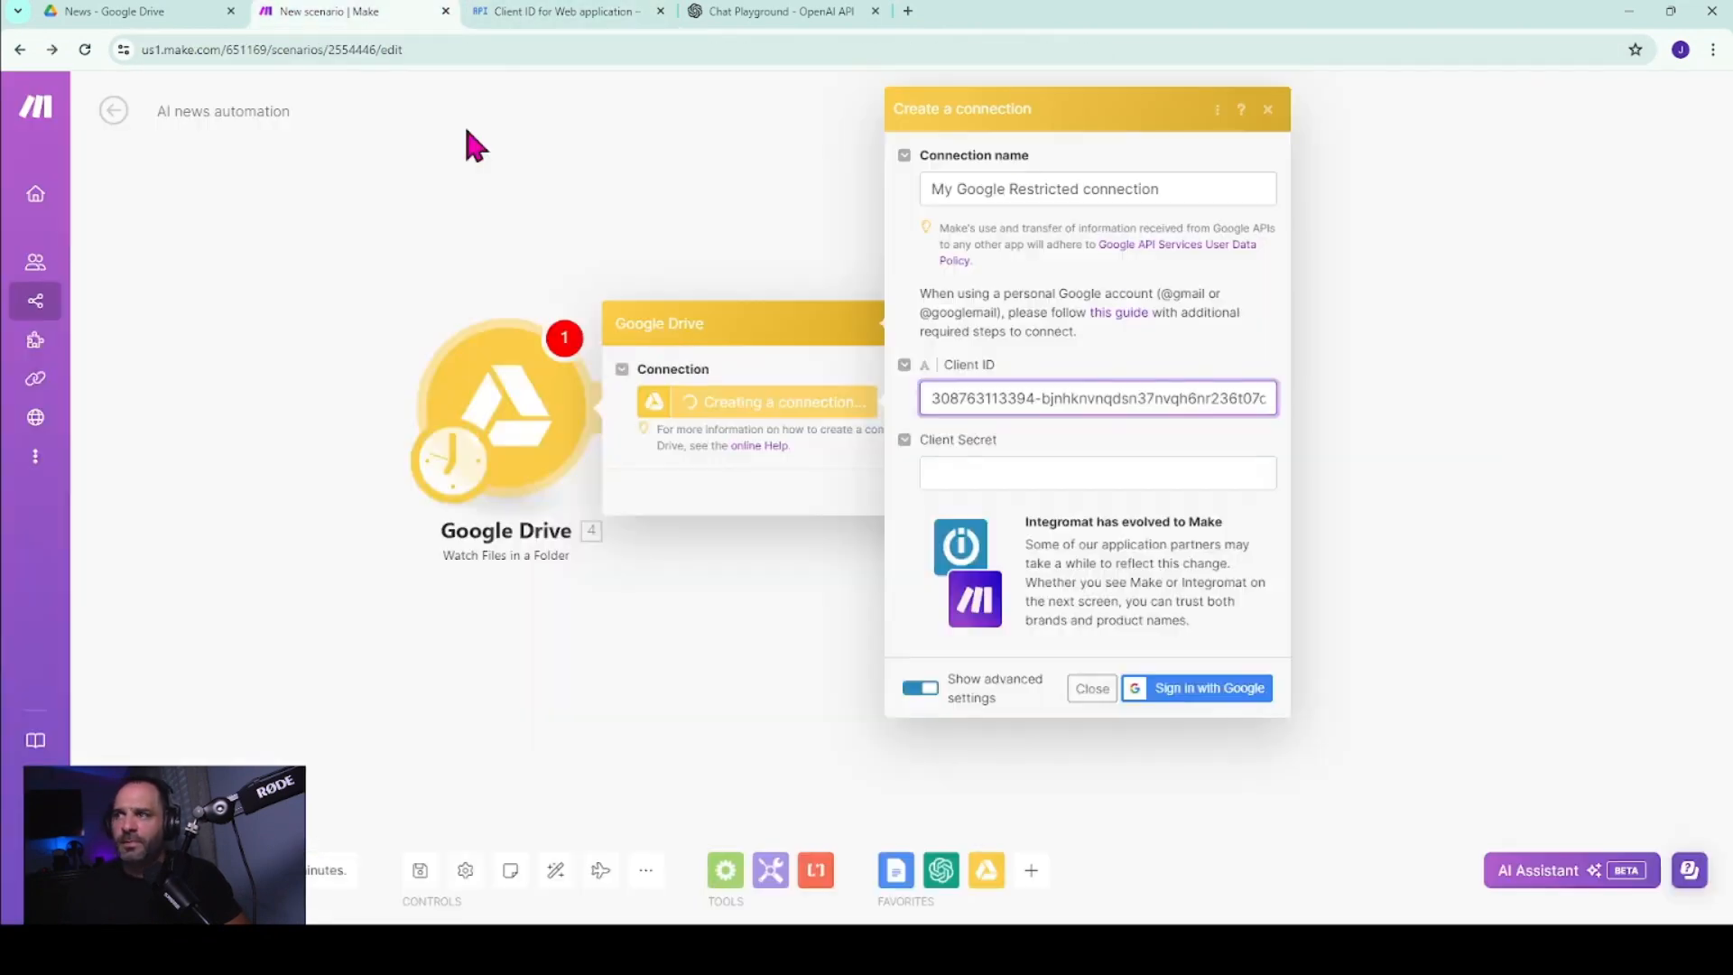
click(1027, 474)
key(ctrl+v)
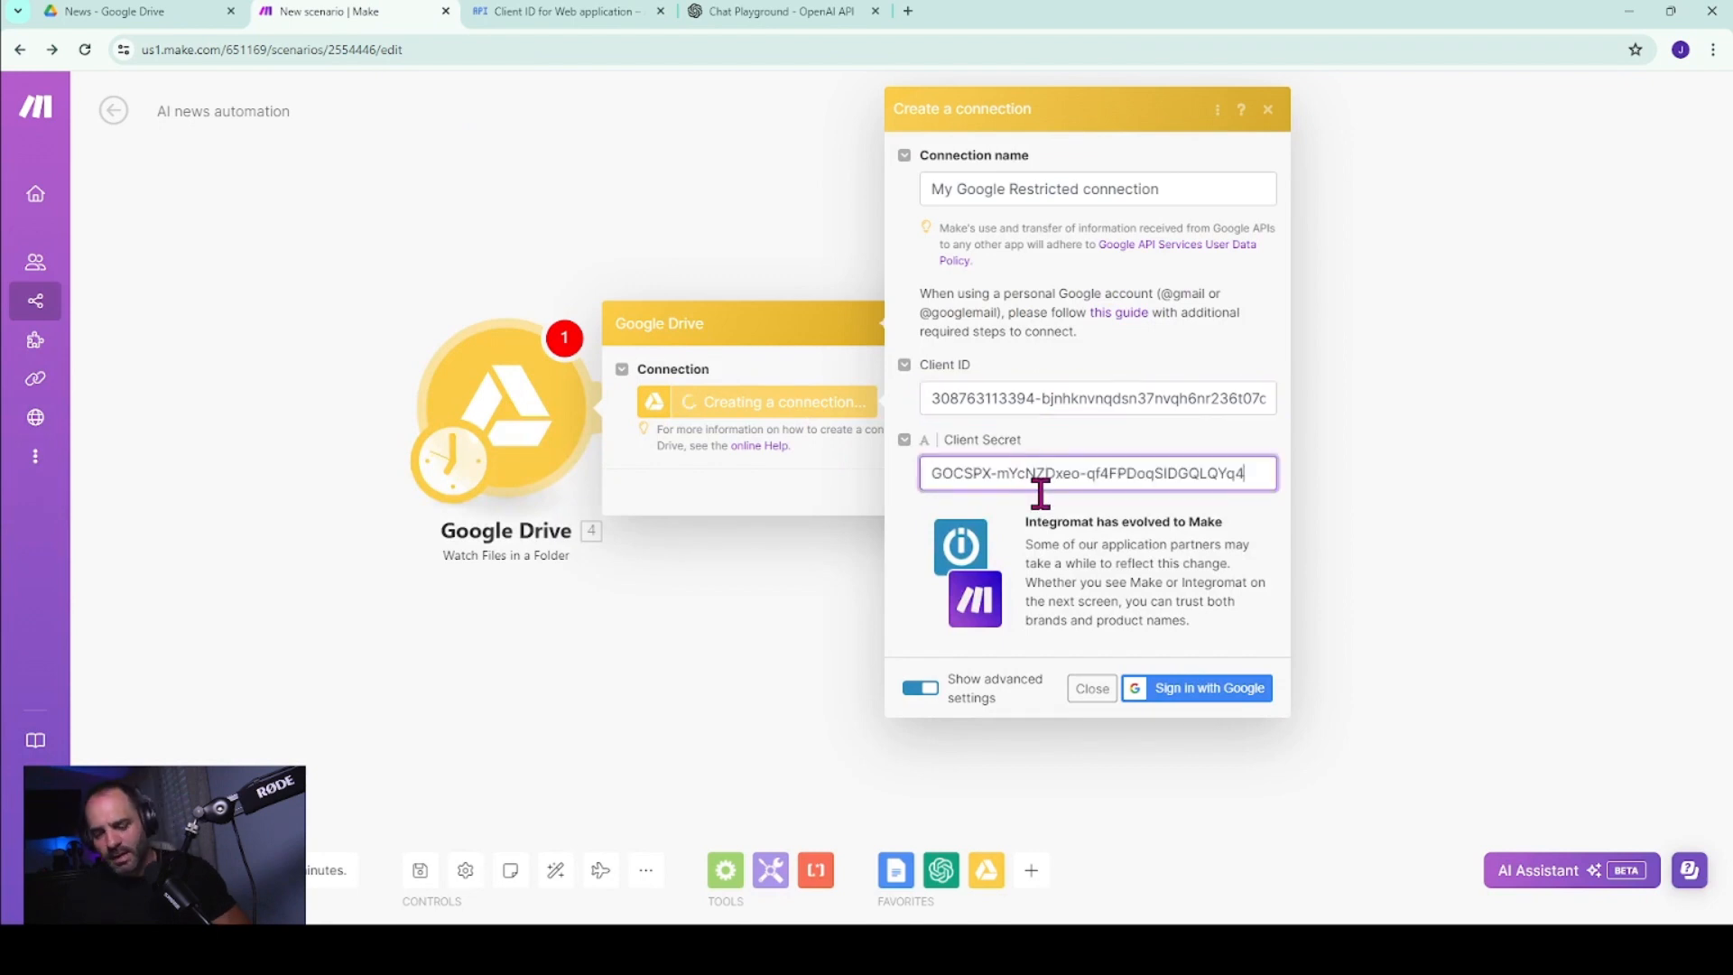
click(1225, 688)
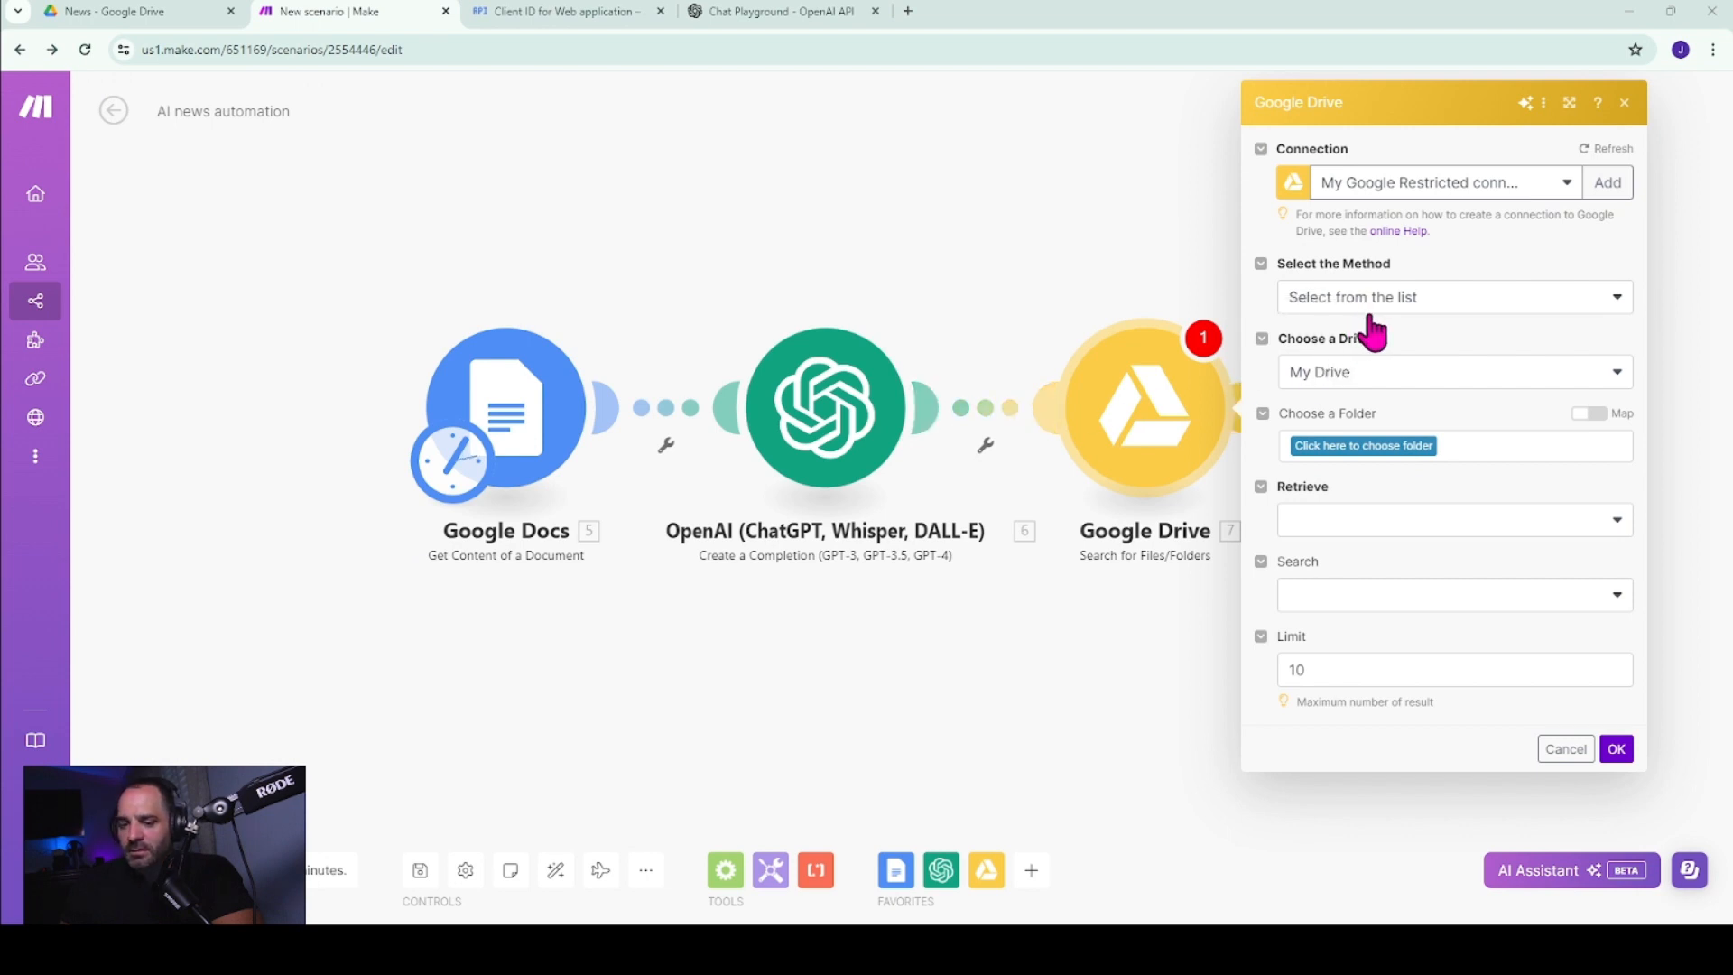
- Set the folder of the Google Drive search module to /AI News/AI Script
click(1363, 448)
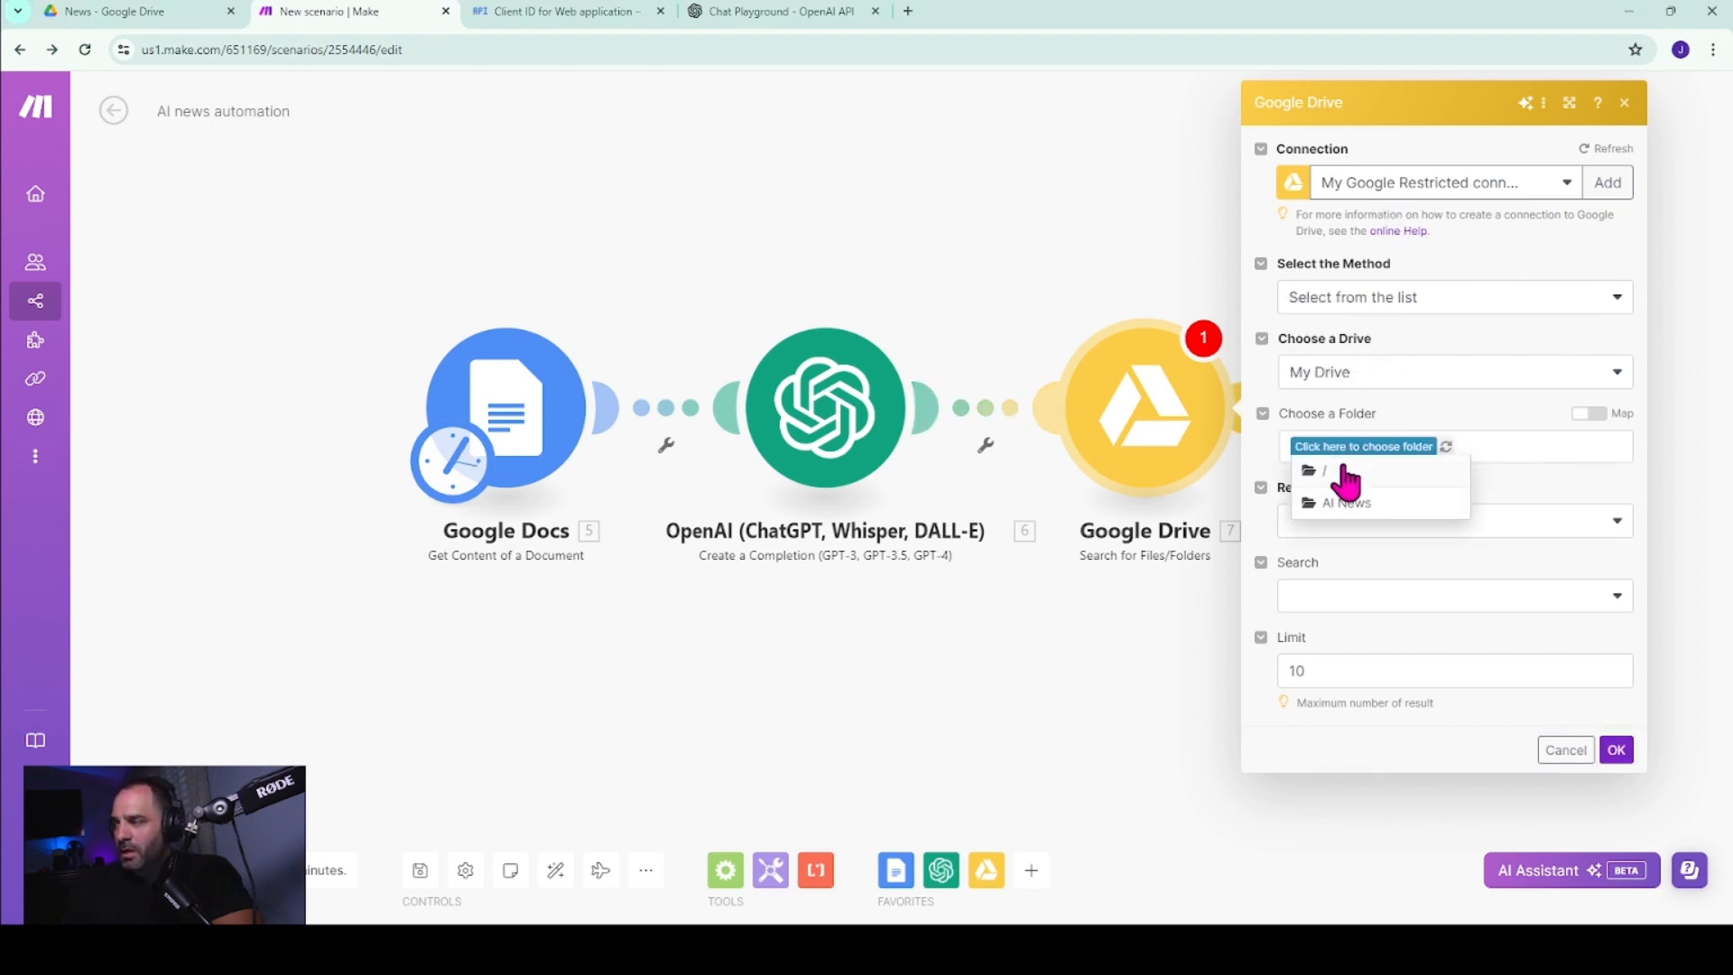
click(1347, 503)
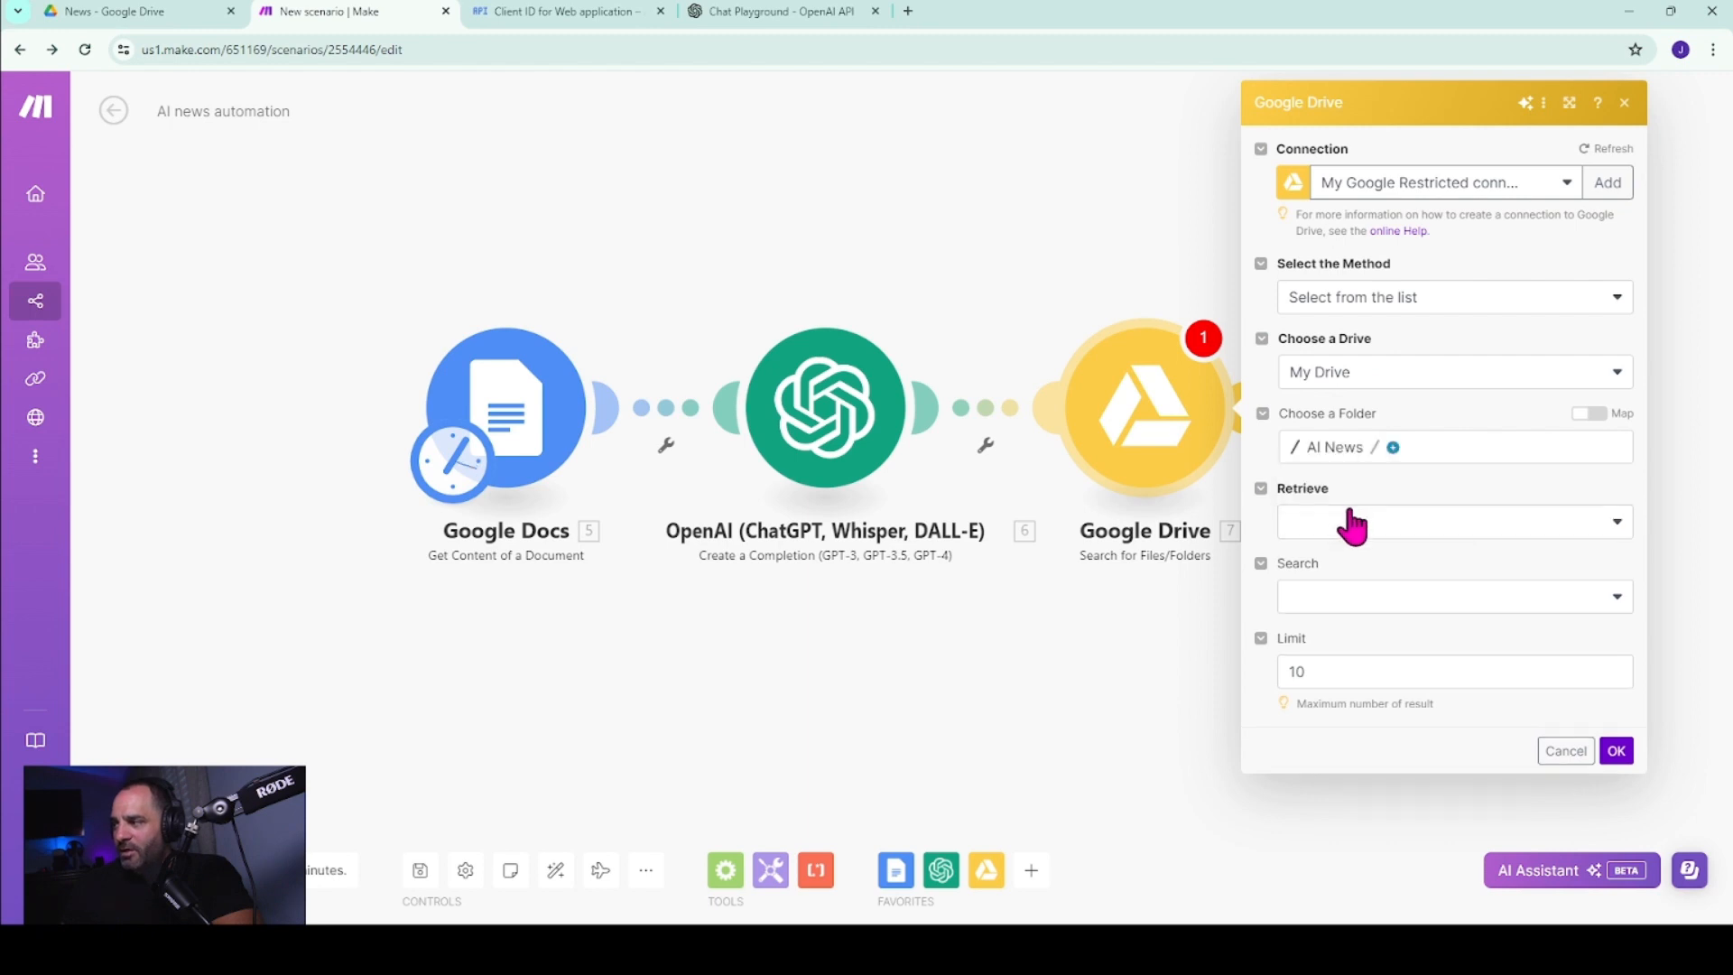
click(1392, 449)
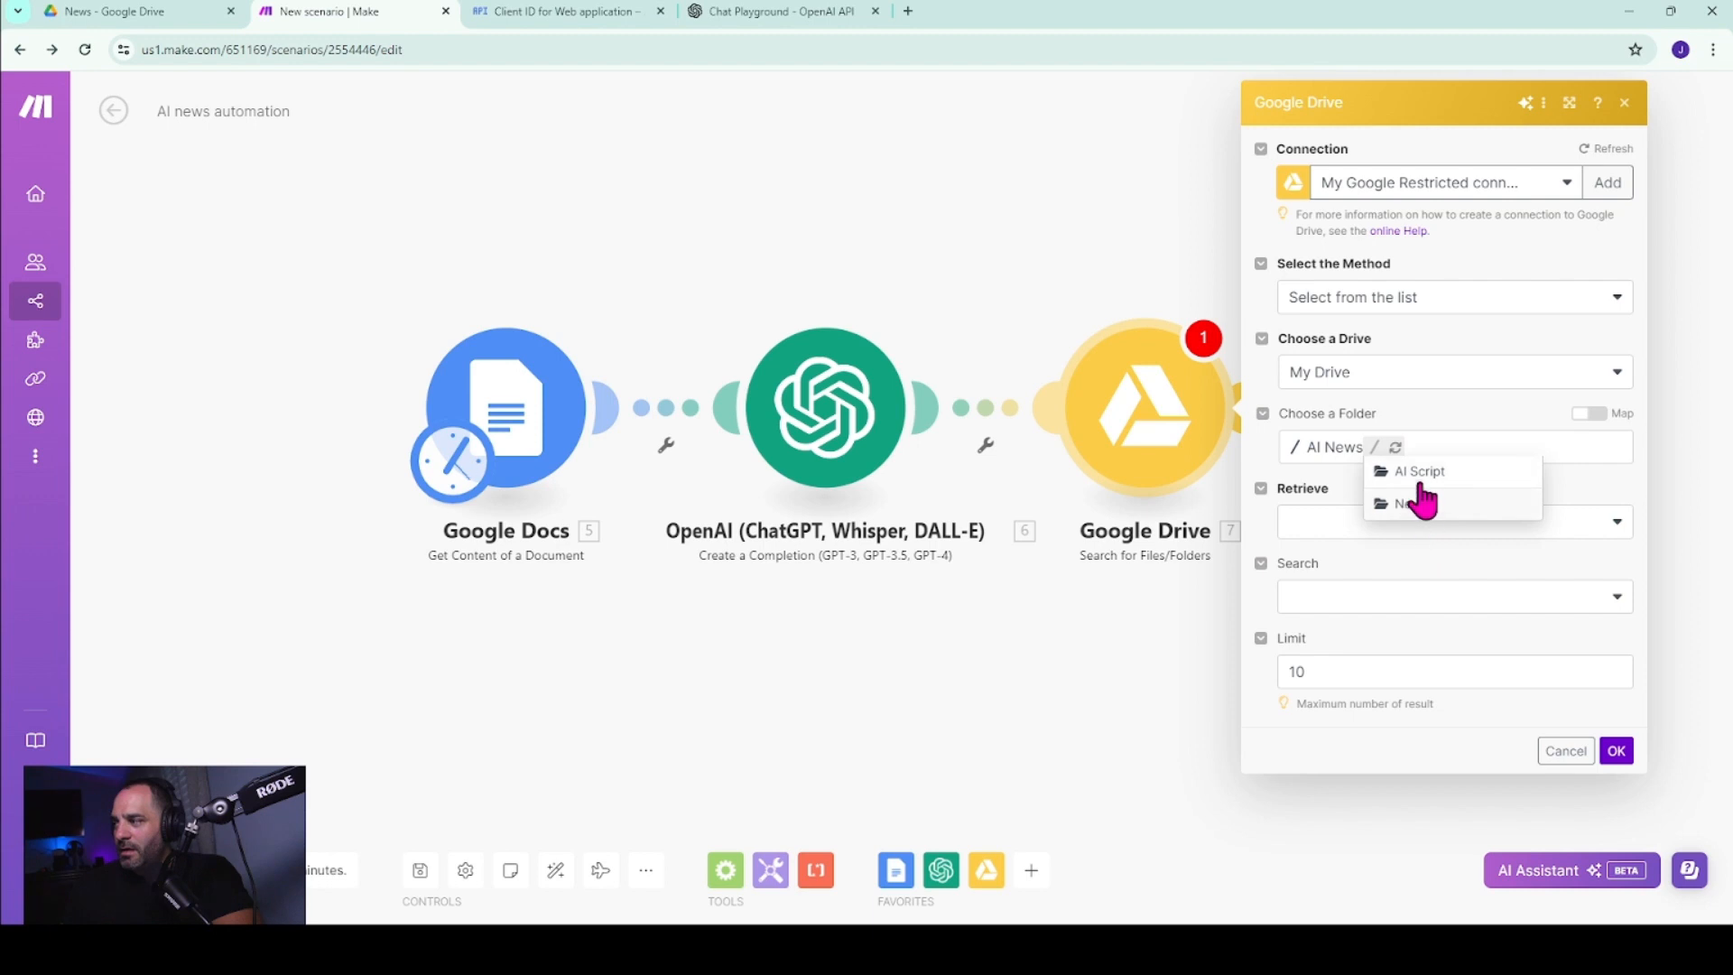
click(1420, 483)
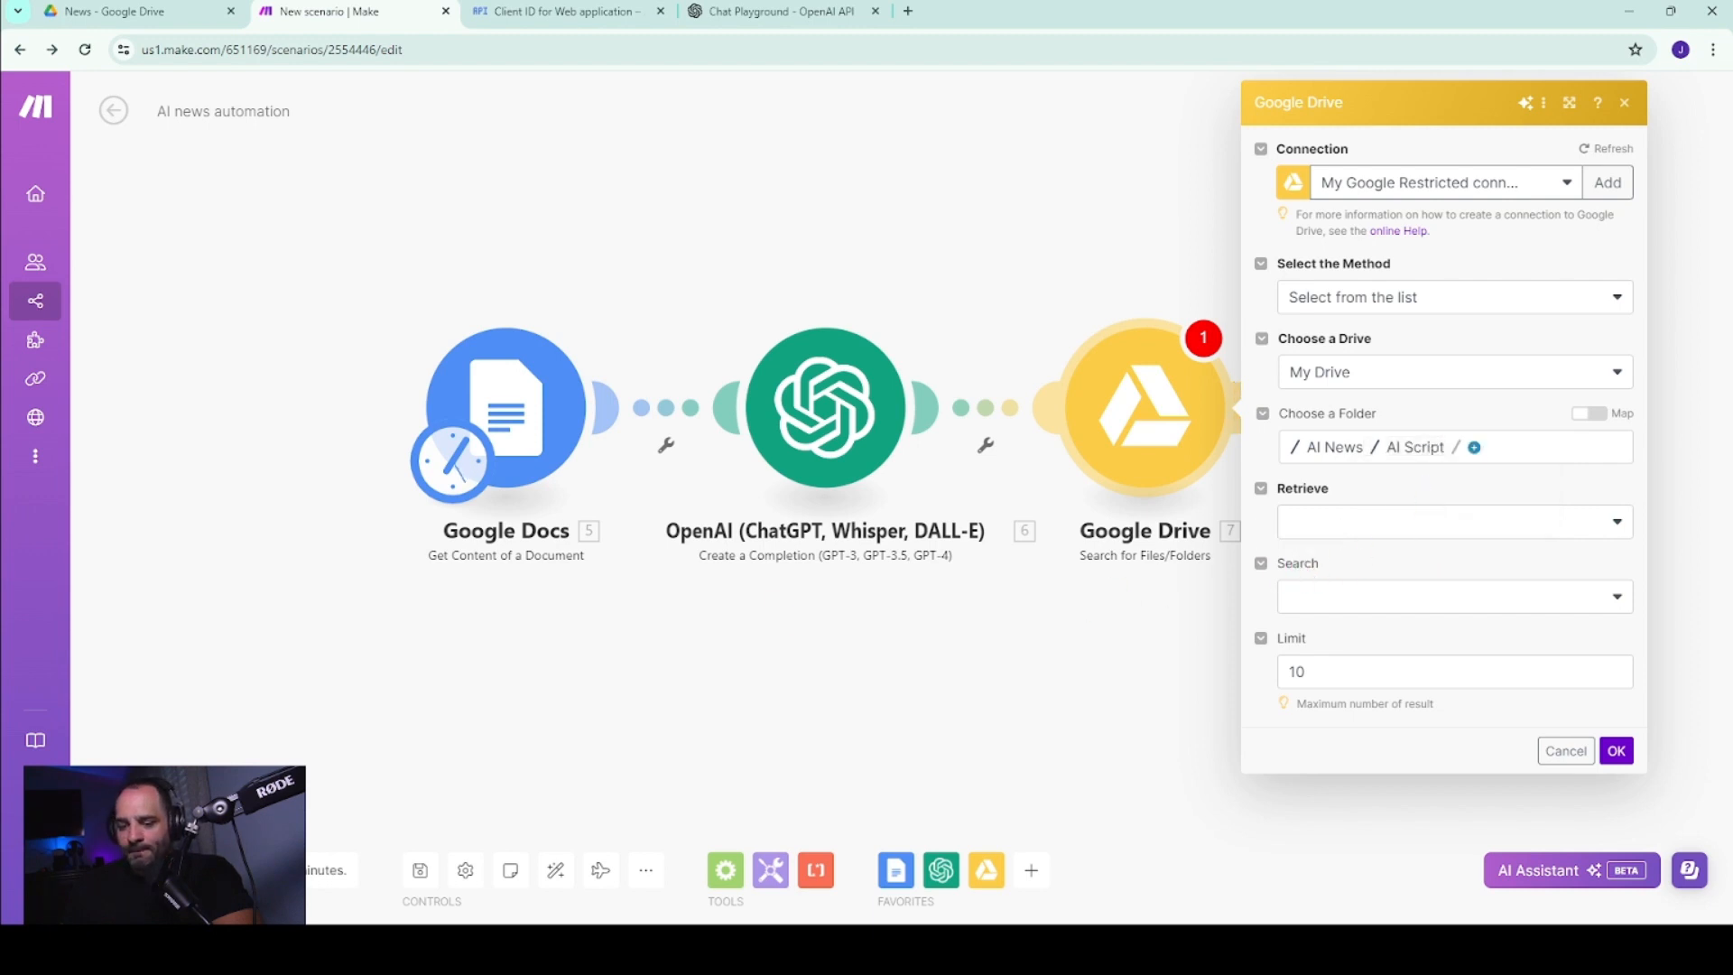
- Set the Google Drive module to retrieve files and folders and to search within file/folder names
click(1615, 523)
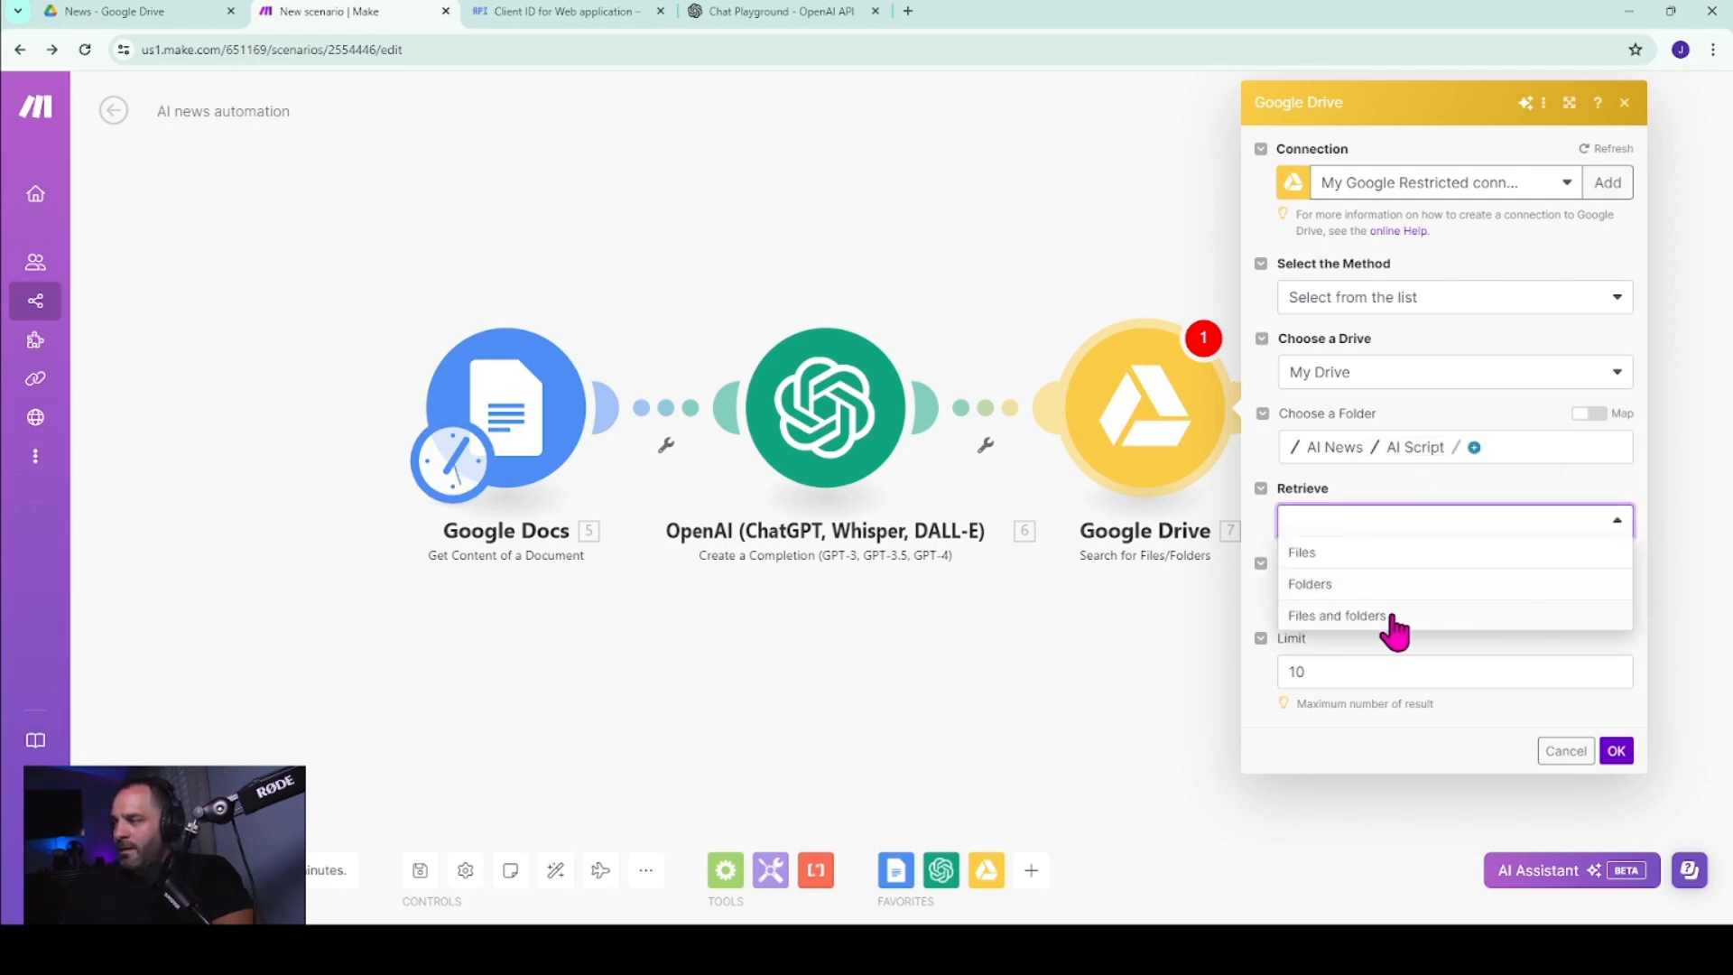
click(1391, 616)
click(1373, 599)
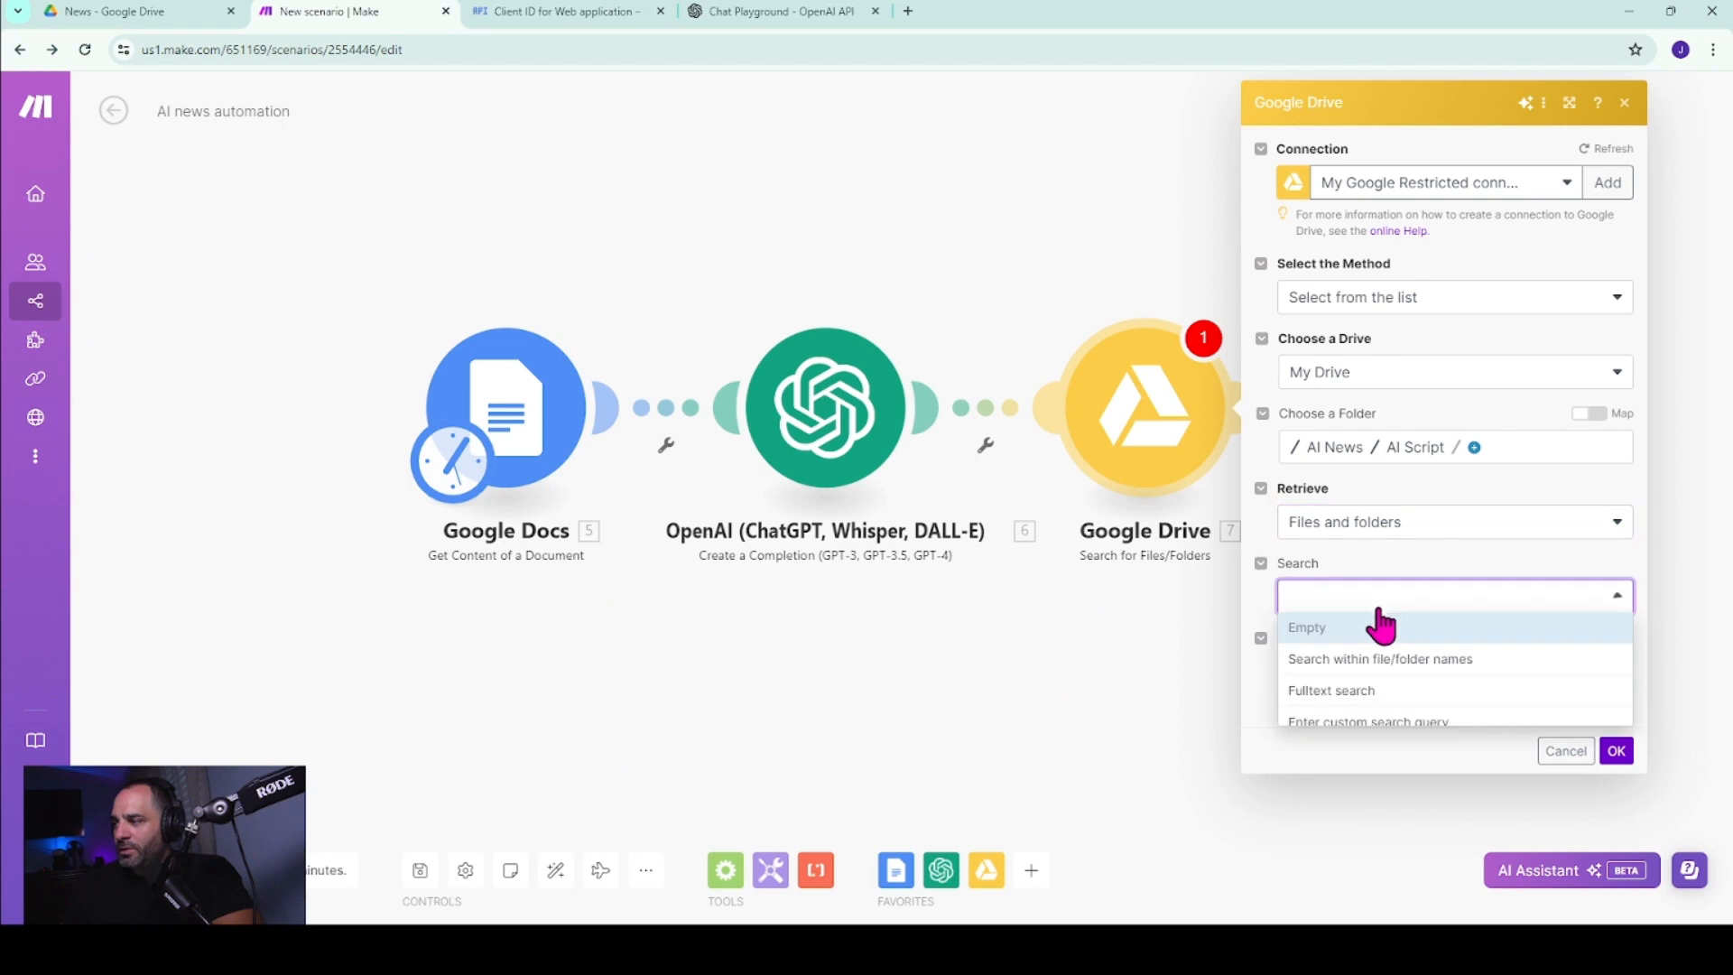
click(1379, 673)
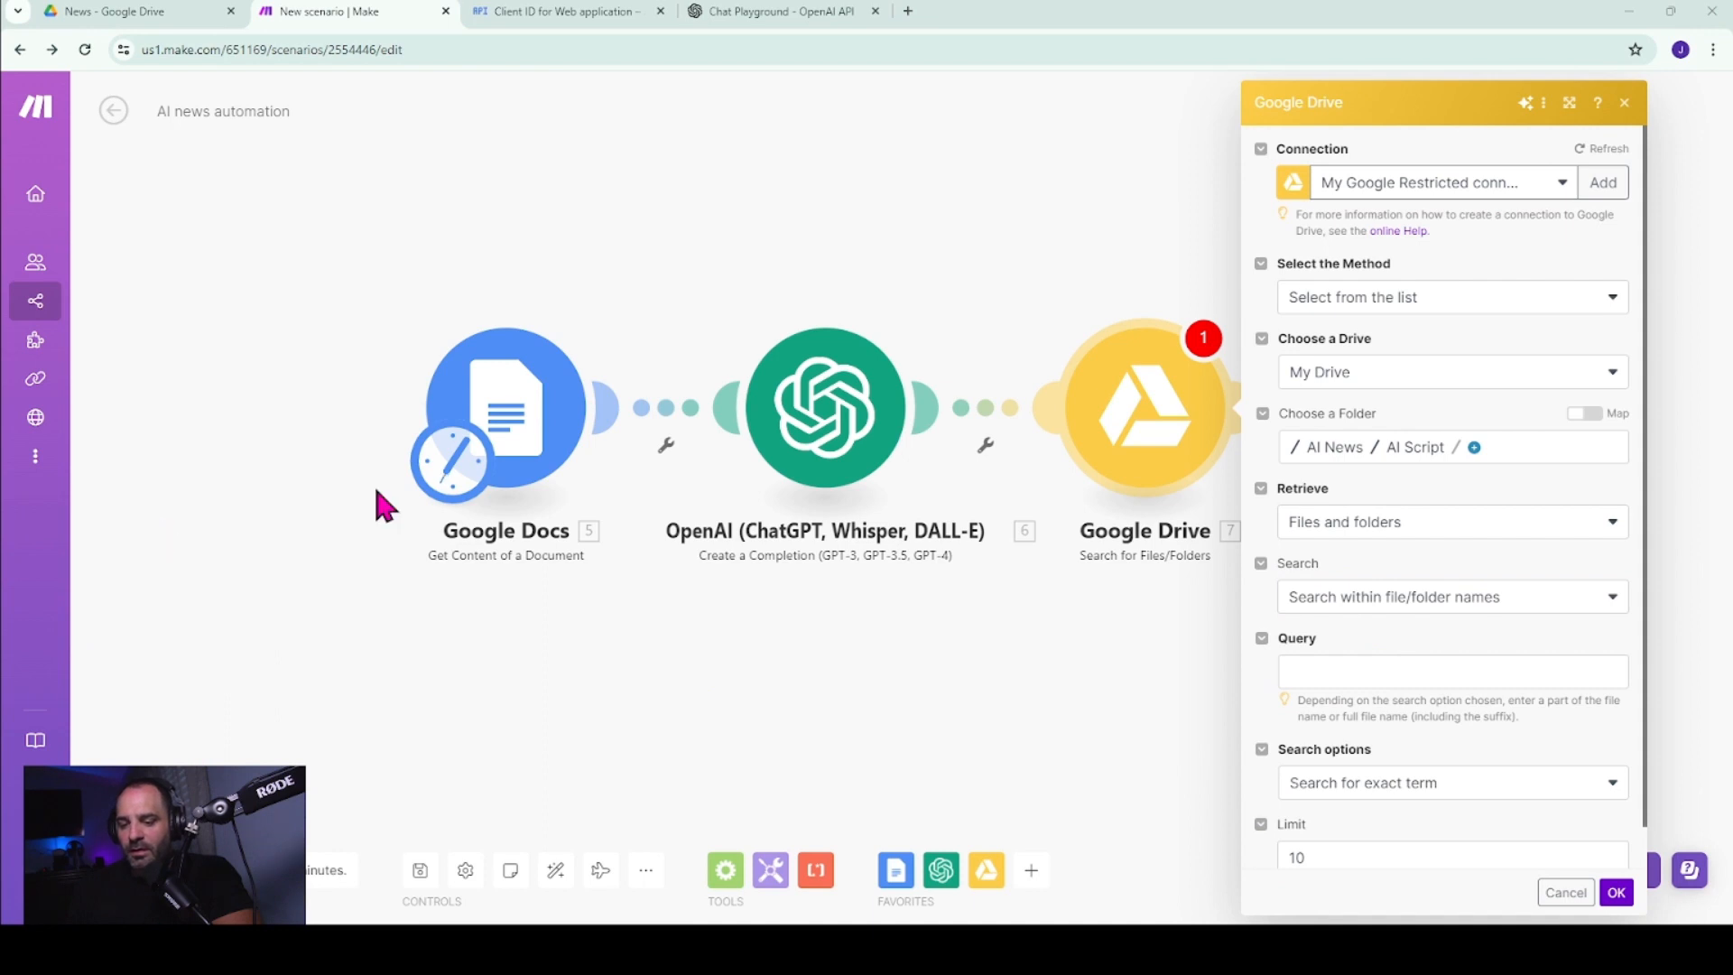
- Paste the expressions formatDate(now; YYYY), formatDate(now; MM) and formatDate(now; DD) as the search query and select Search for exact term
click(1336, 671)
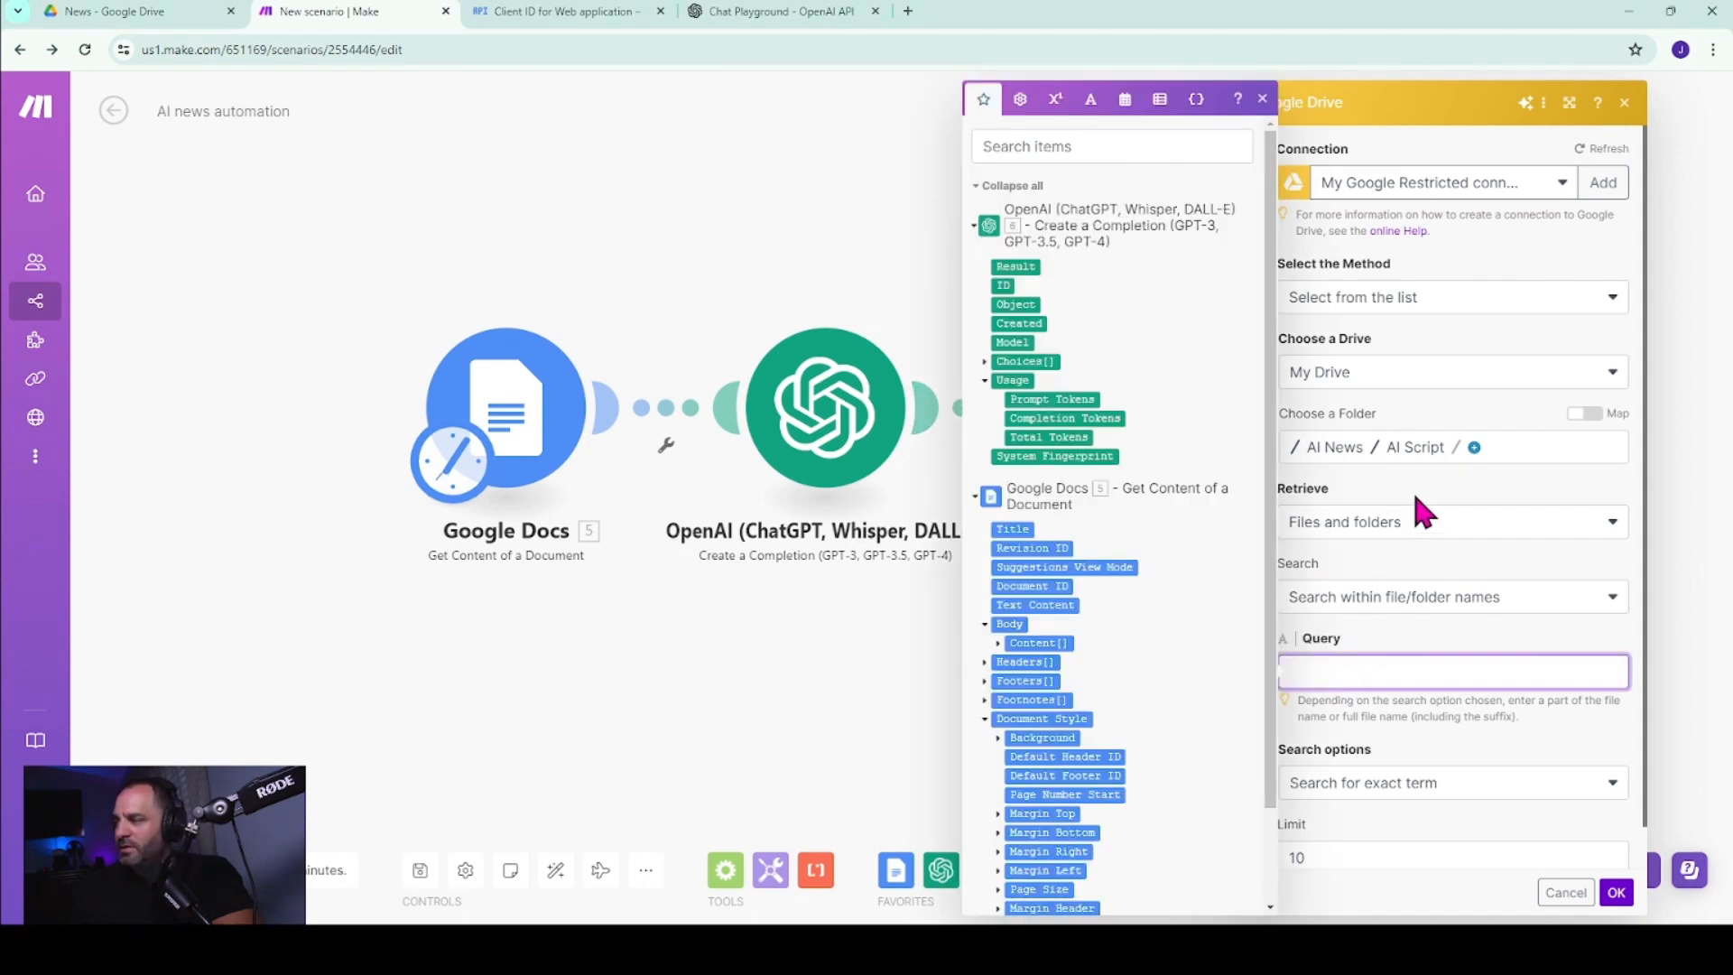
key(ctrl+v)
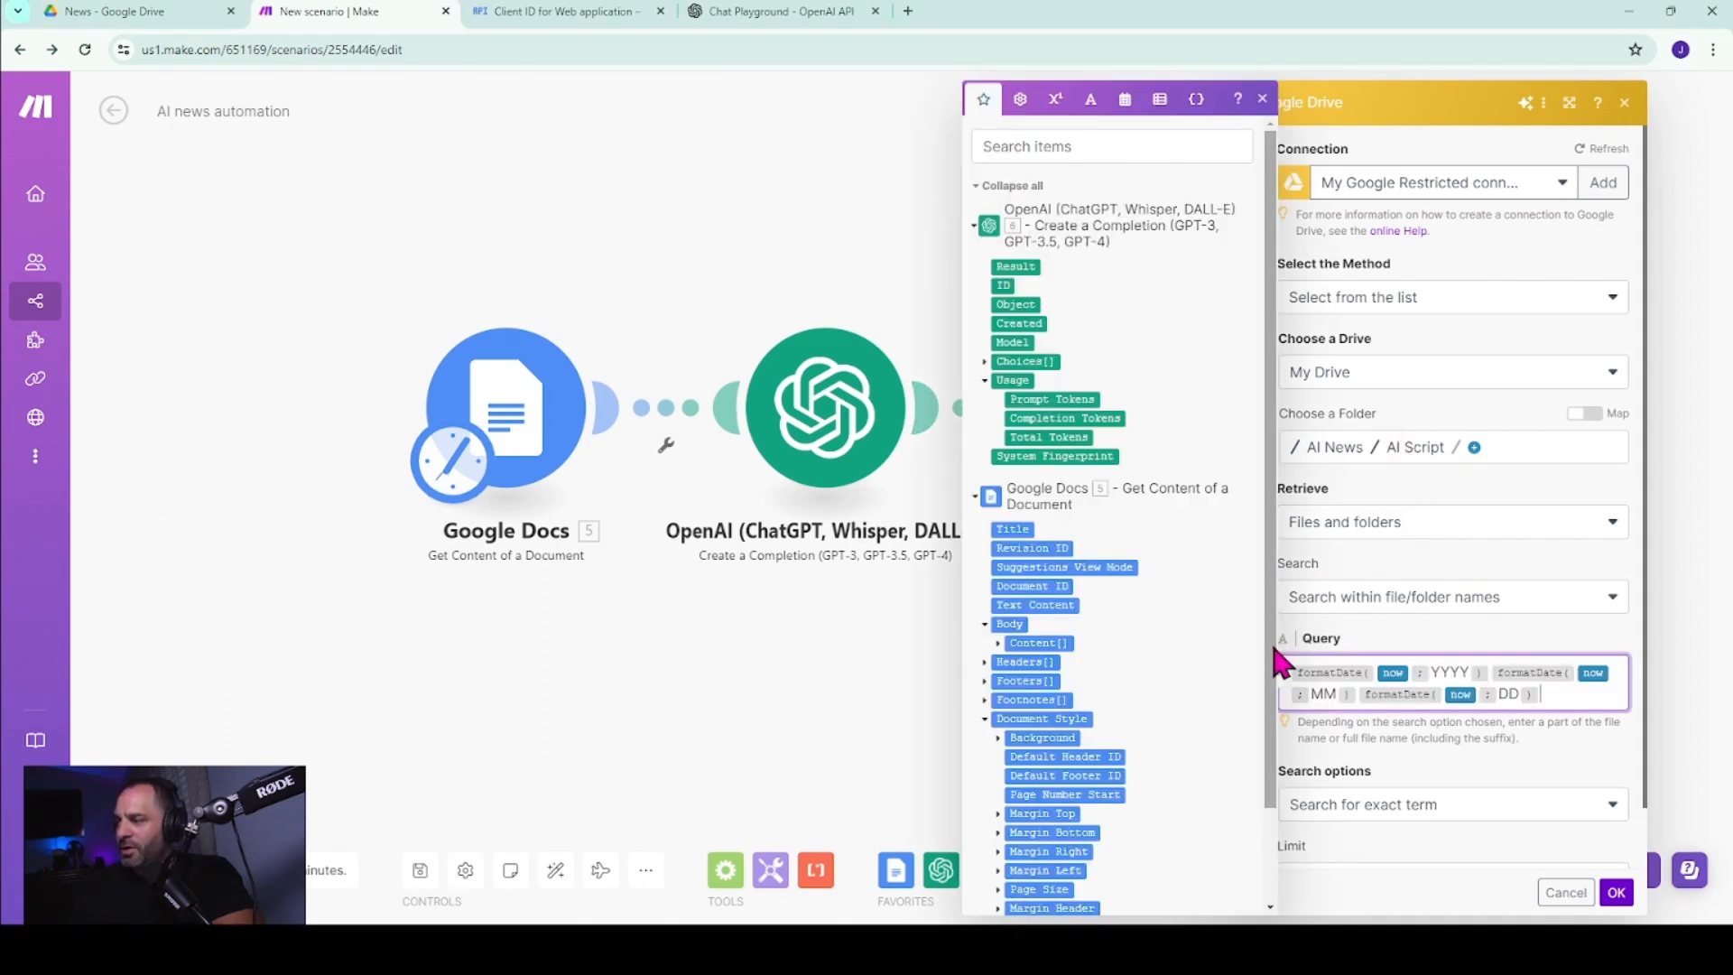
click(1264, 100)
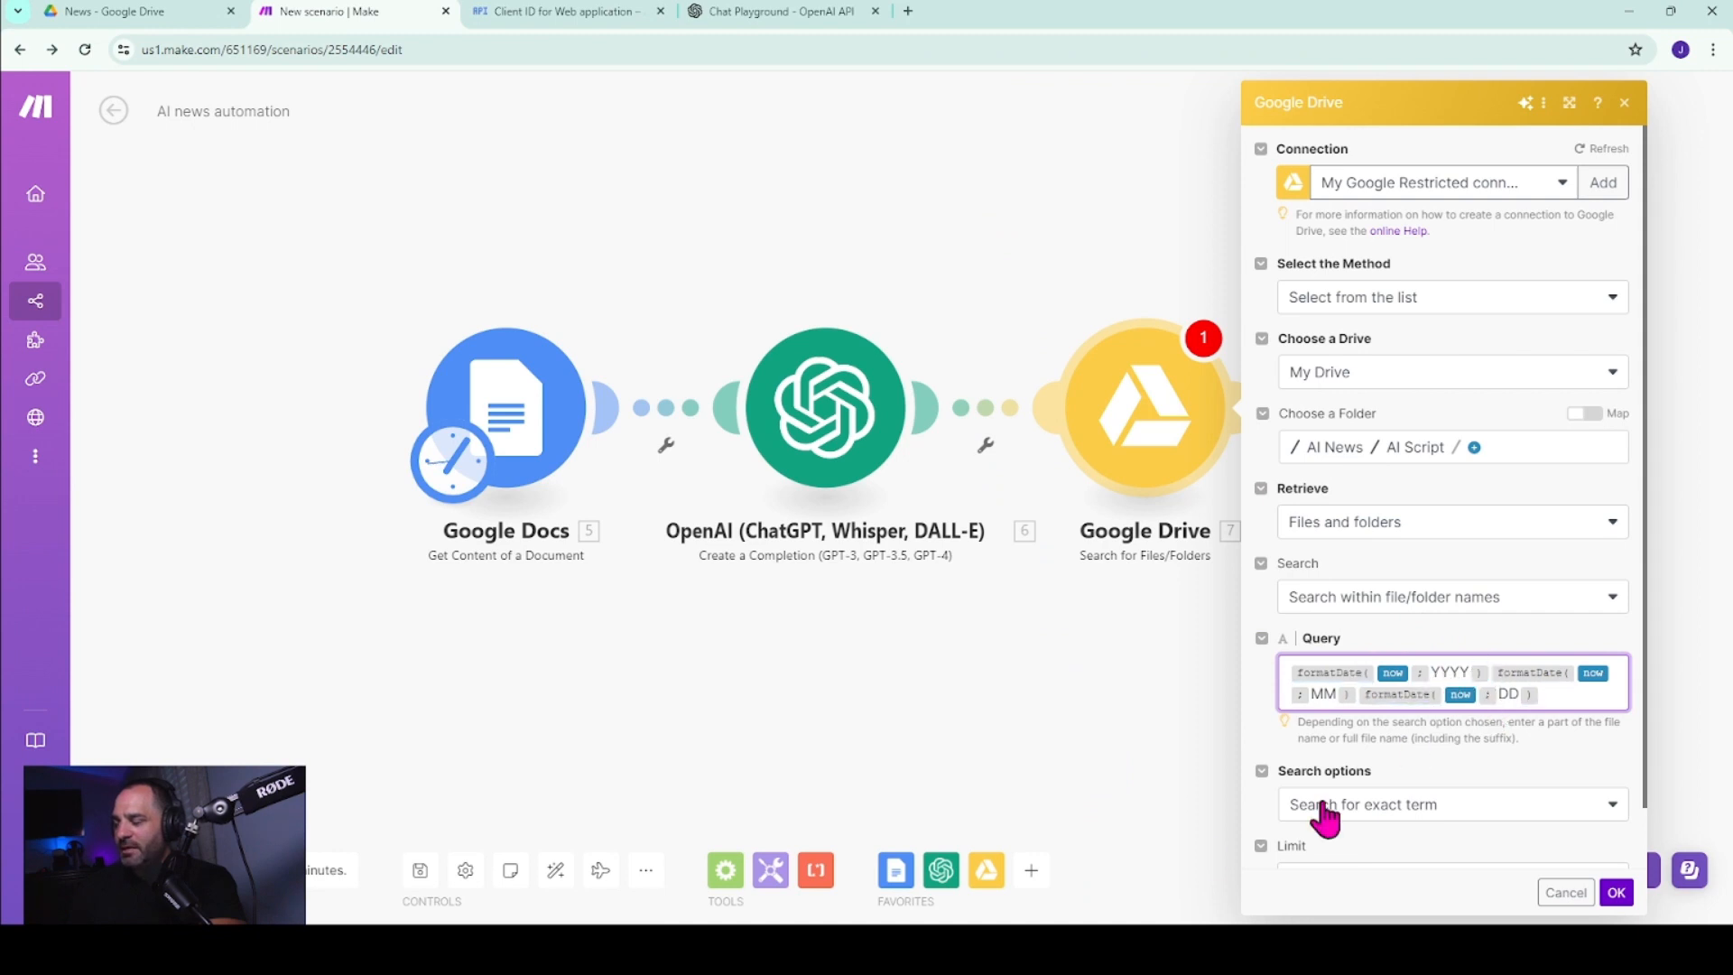
scroll(1079, 688, down, 1)
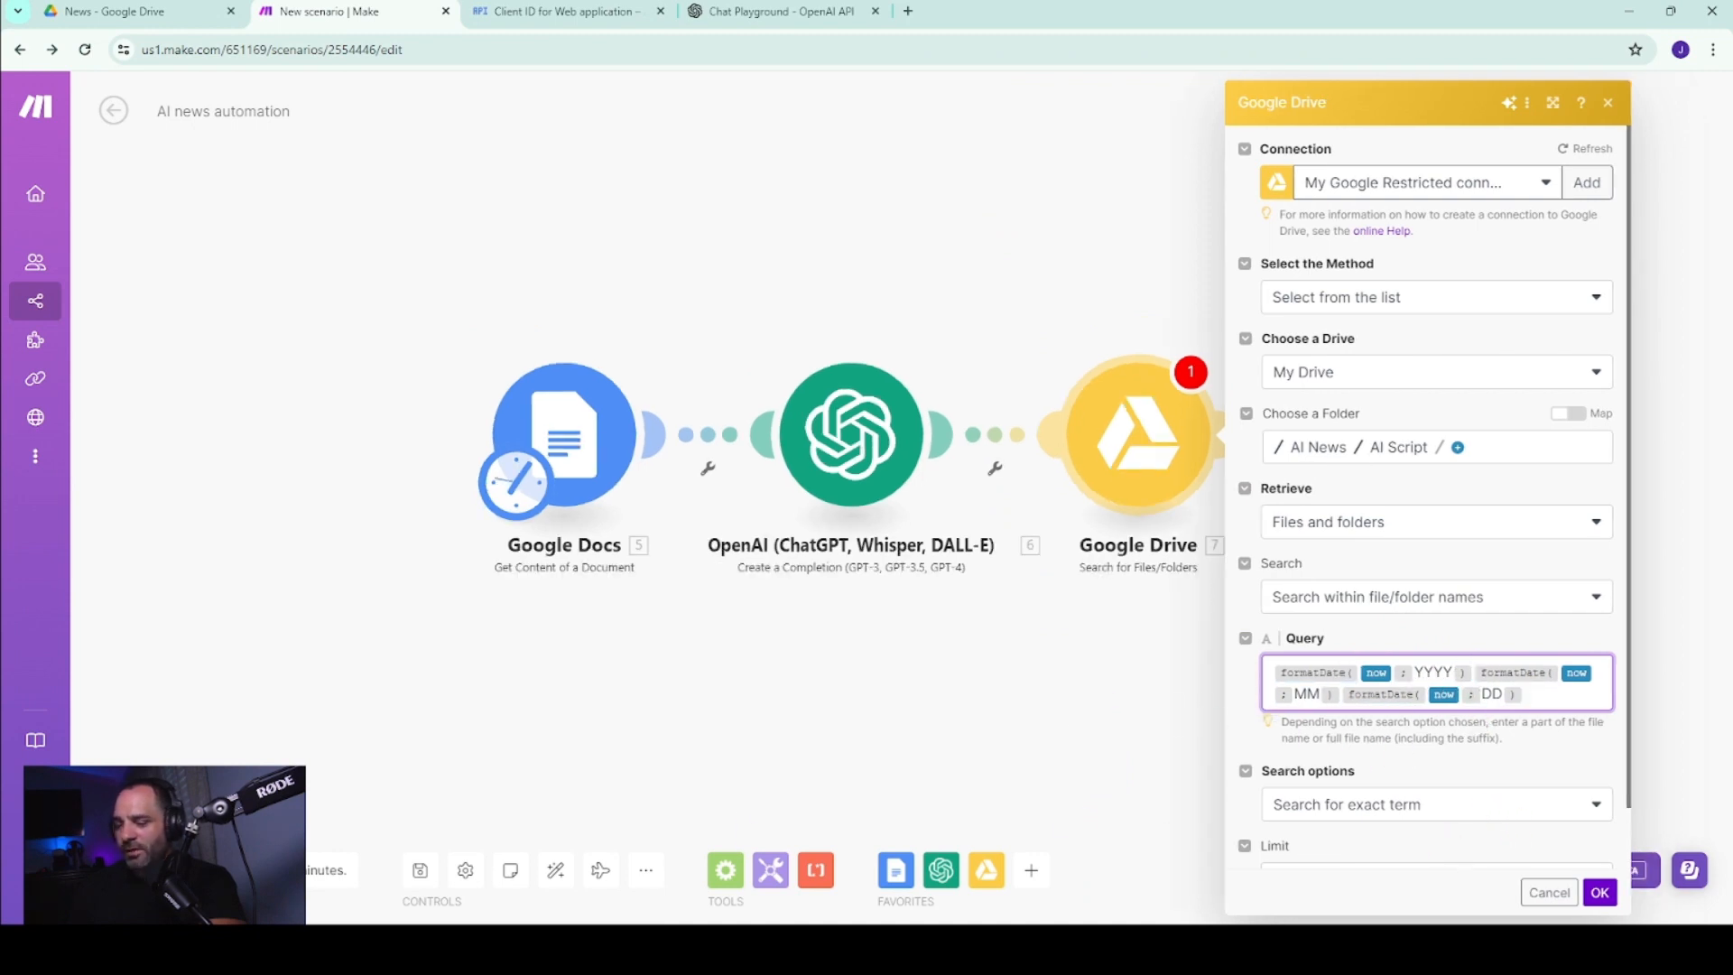
click(1369, 805)
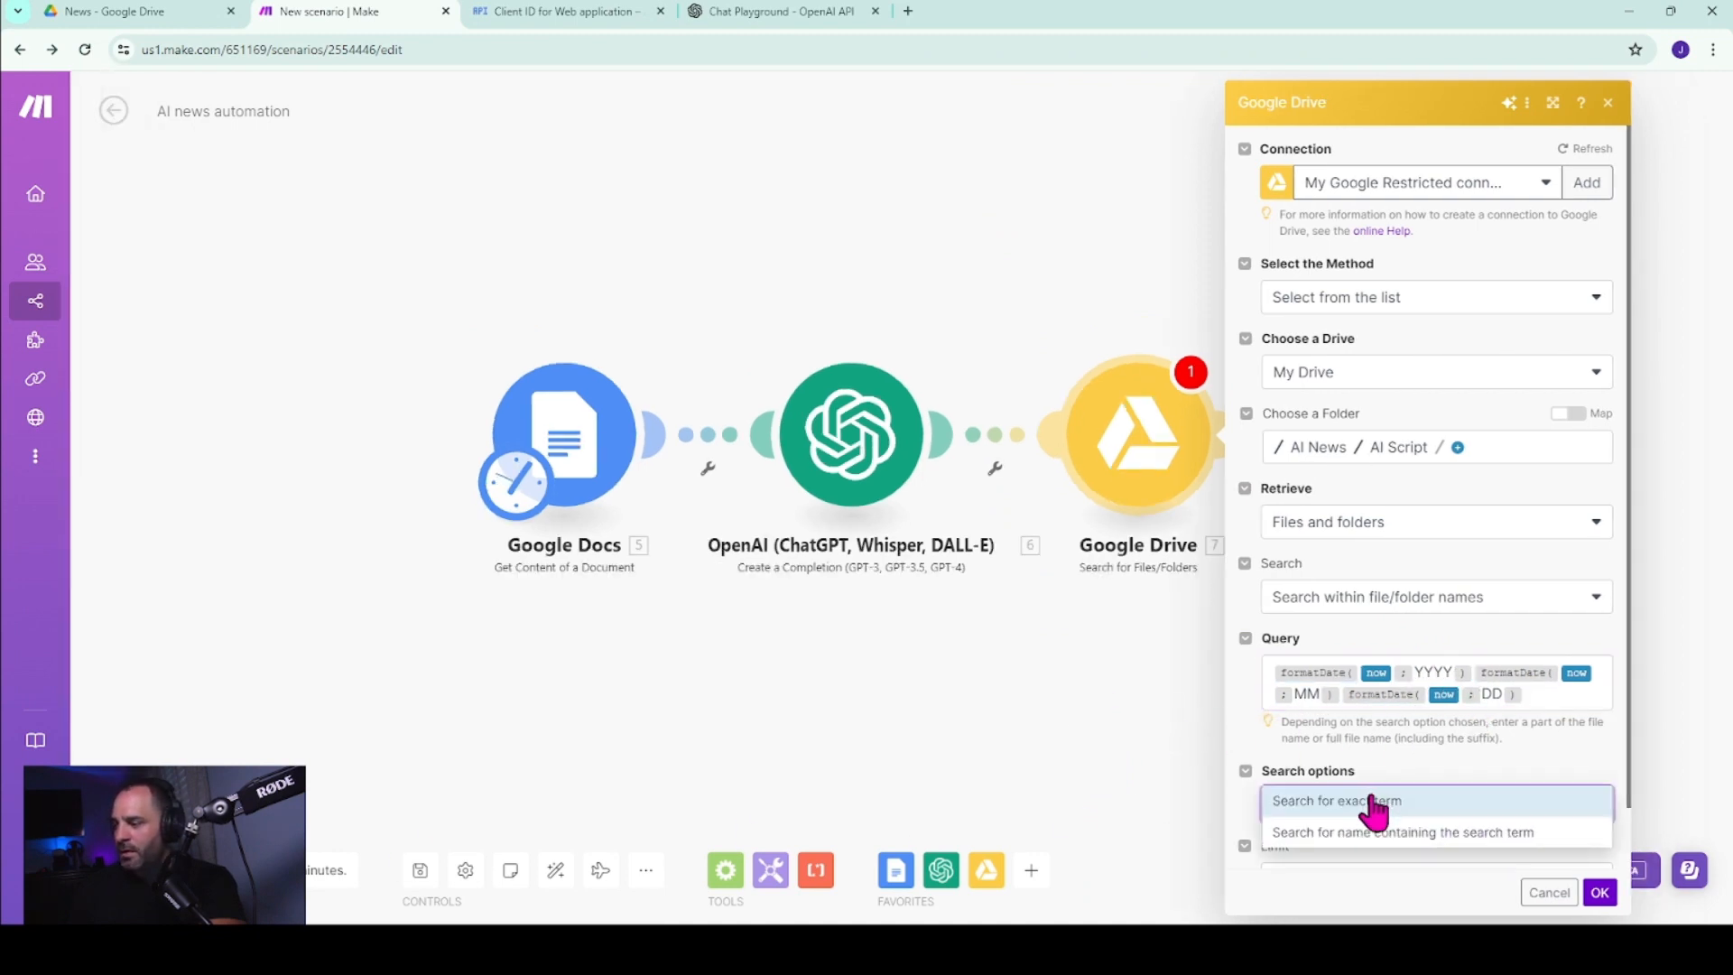
click(1370, 806)
scroll(1366, 802, down, 1)
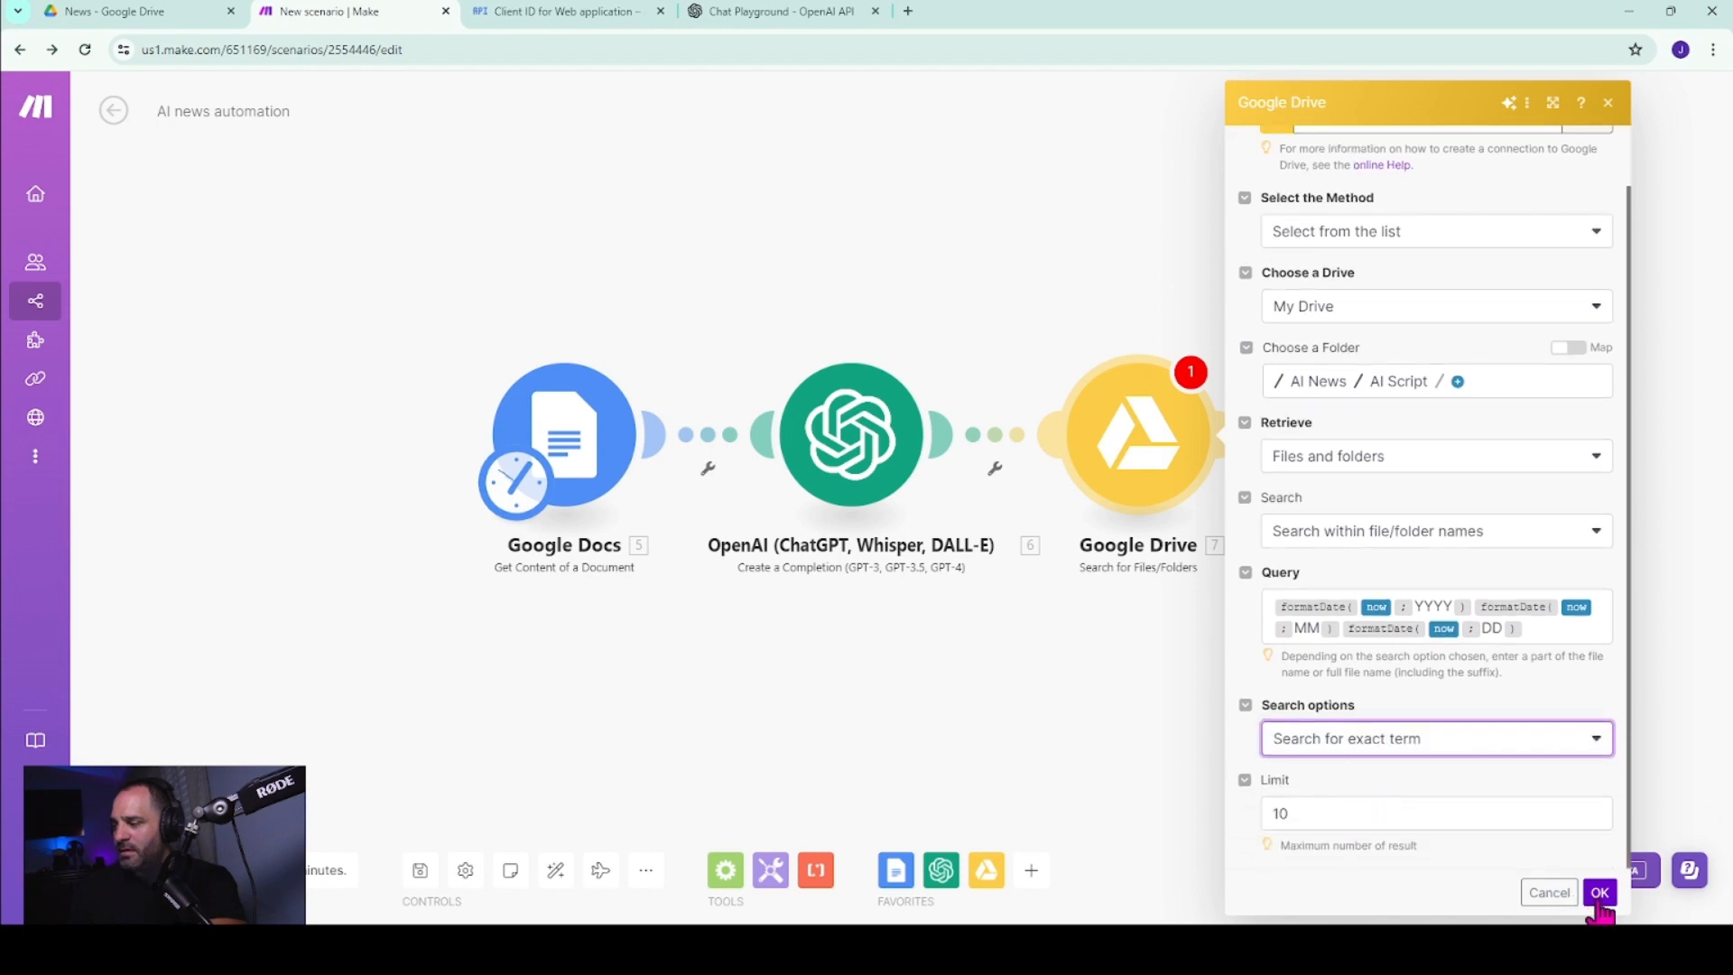
- Confirm the Google Drive search module and add a Google Docs Create a Document module after it
click(1600, 893)
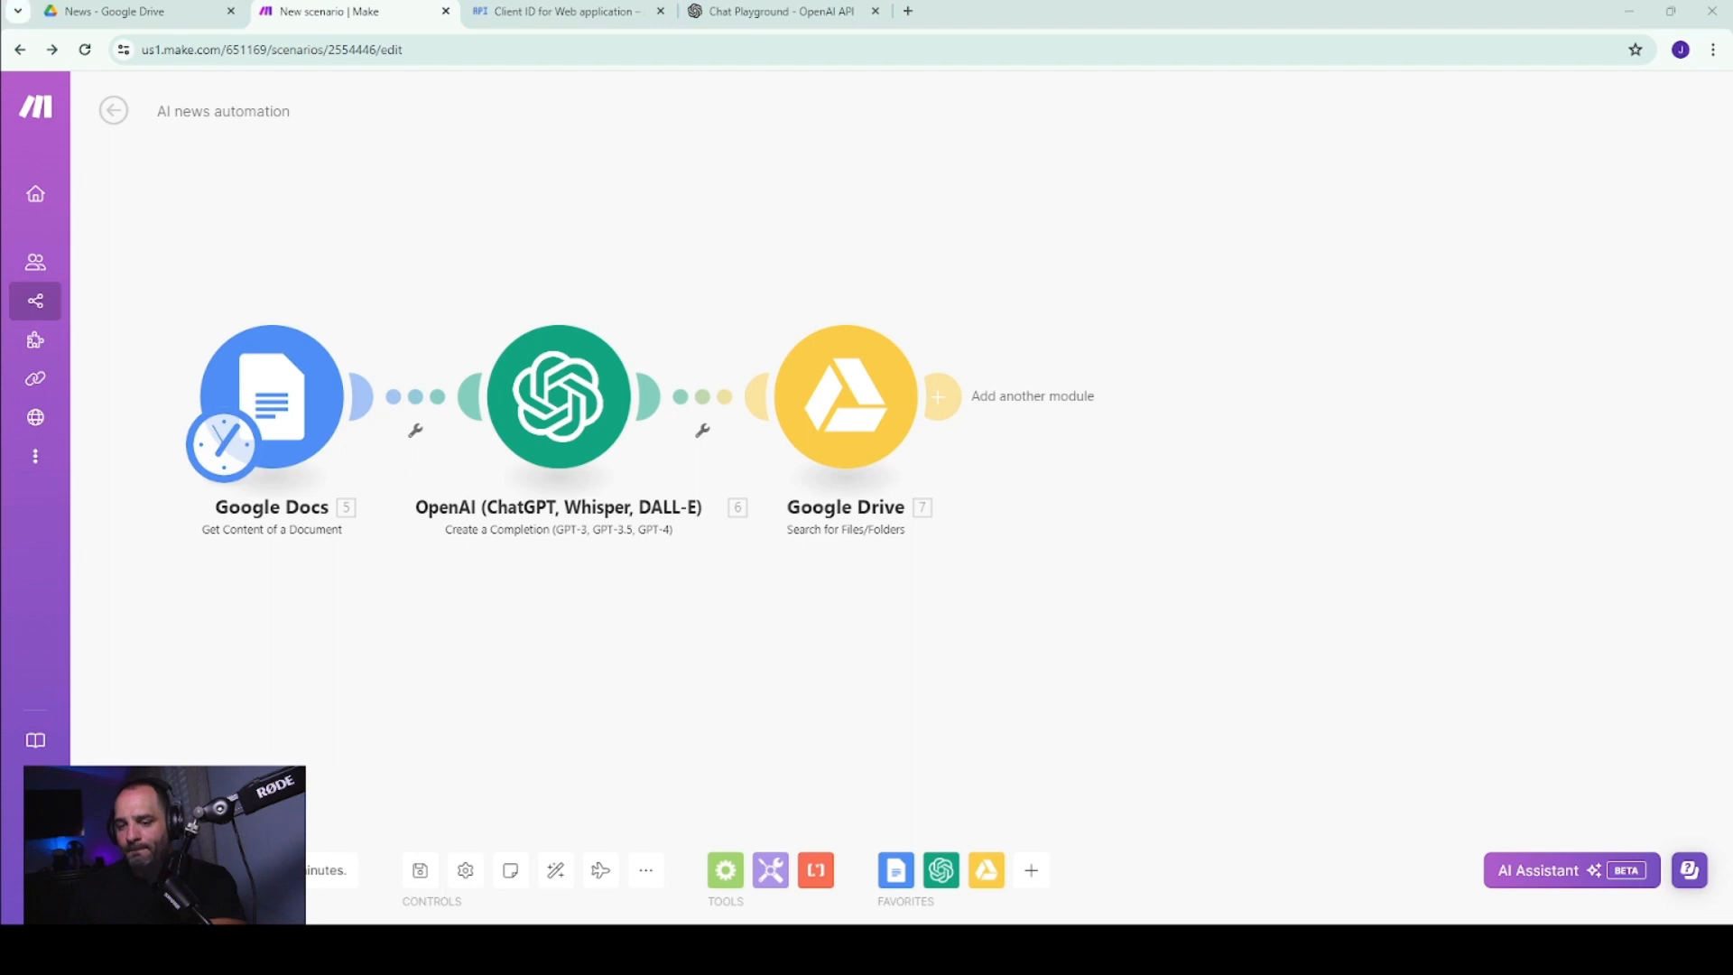
click(939, 394)
click(1300, 273)
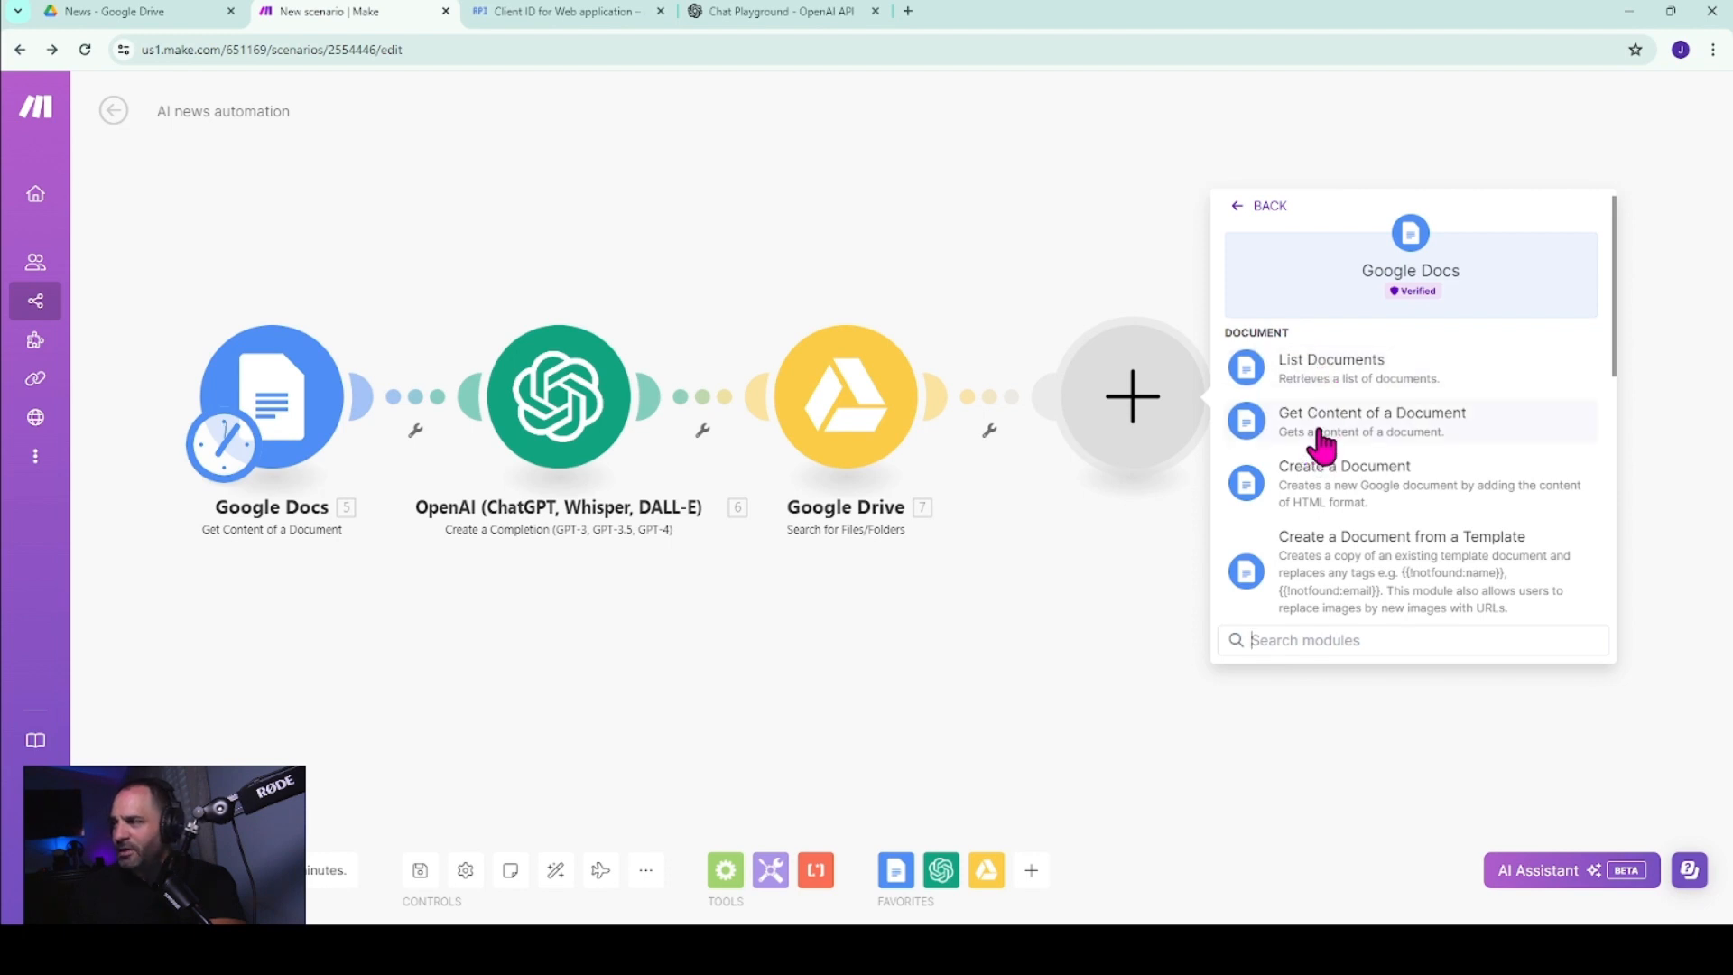
click(1327, 487)
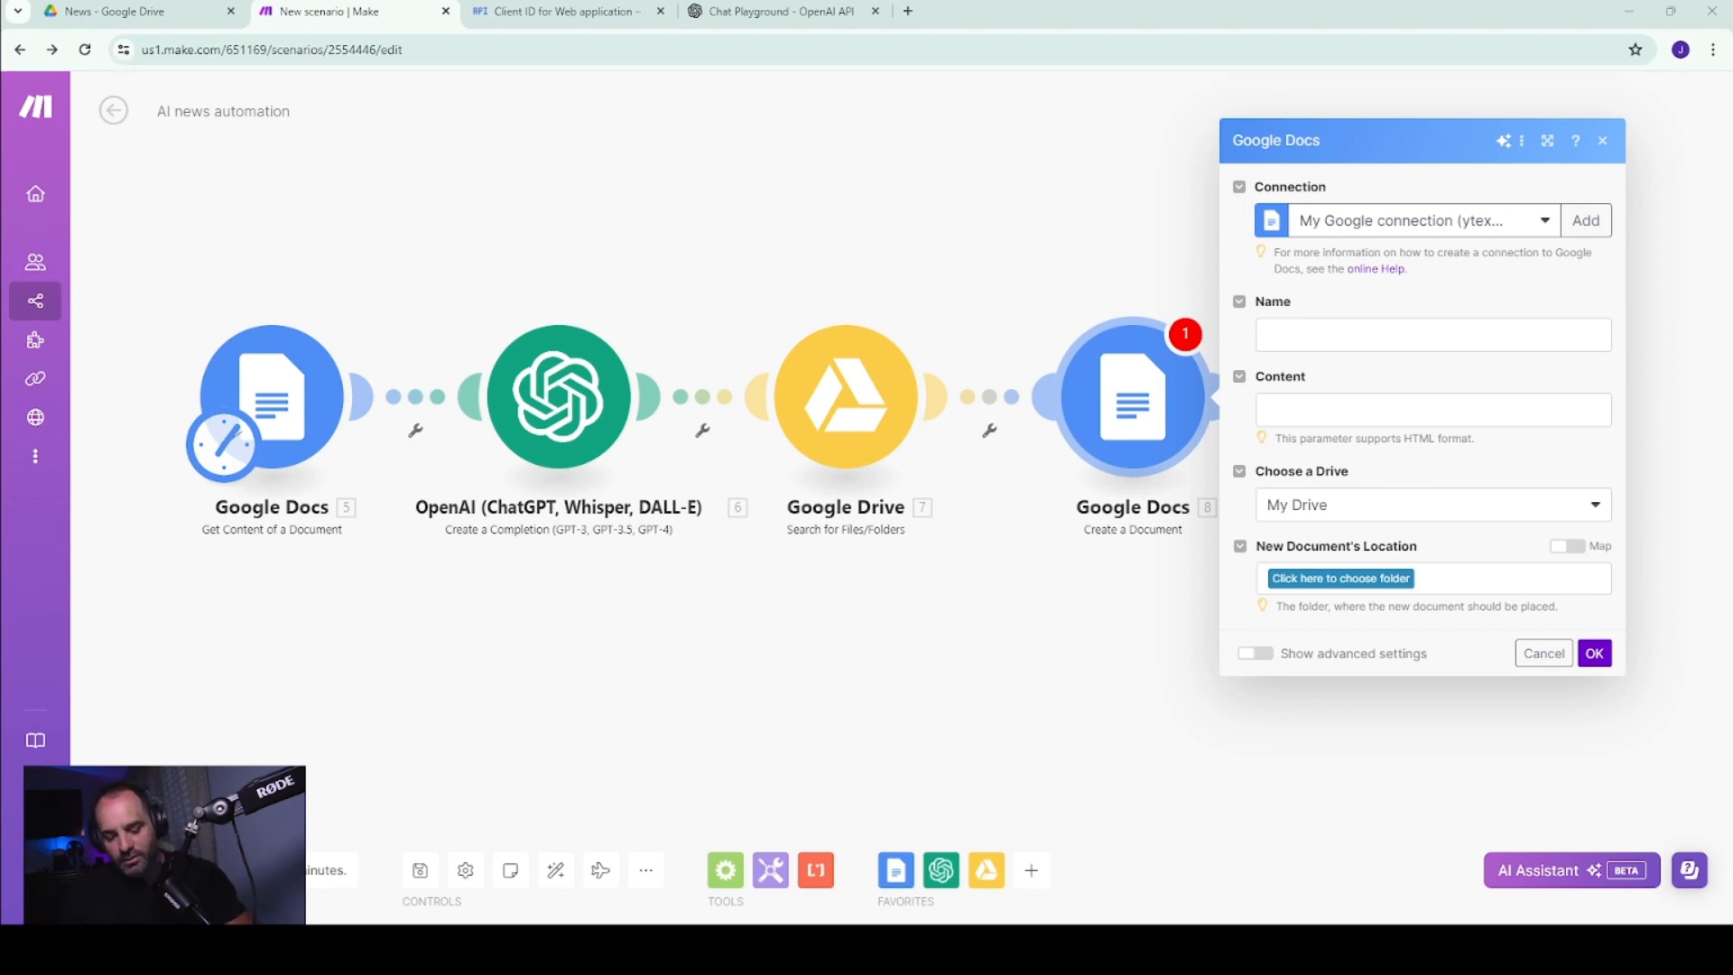
- Set the new document's name to formatDate(now; YYYY), formatDate(now; MM) and formatDate(now; DD)
click(1339, 336)
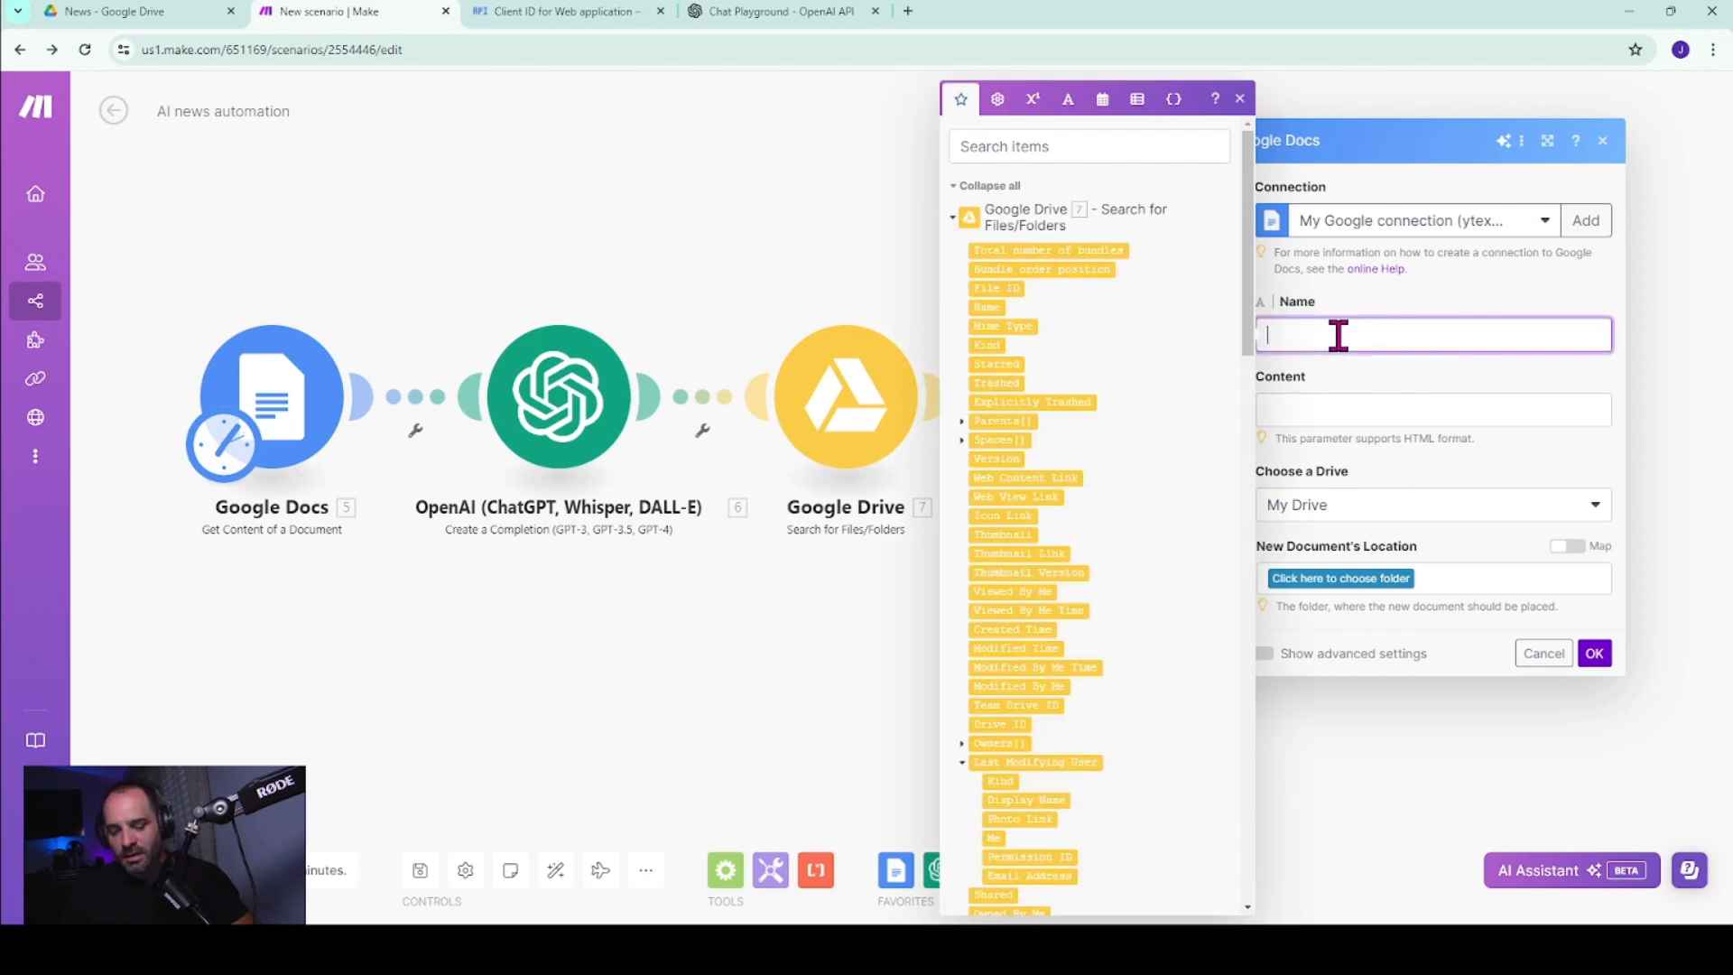
text(formatDate( now ; YYYY ) formatDate( now ; MM ) formatDate( now ; DD ))
click(1238, 101)
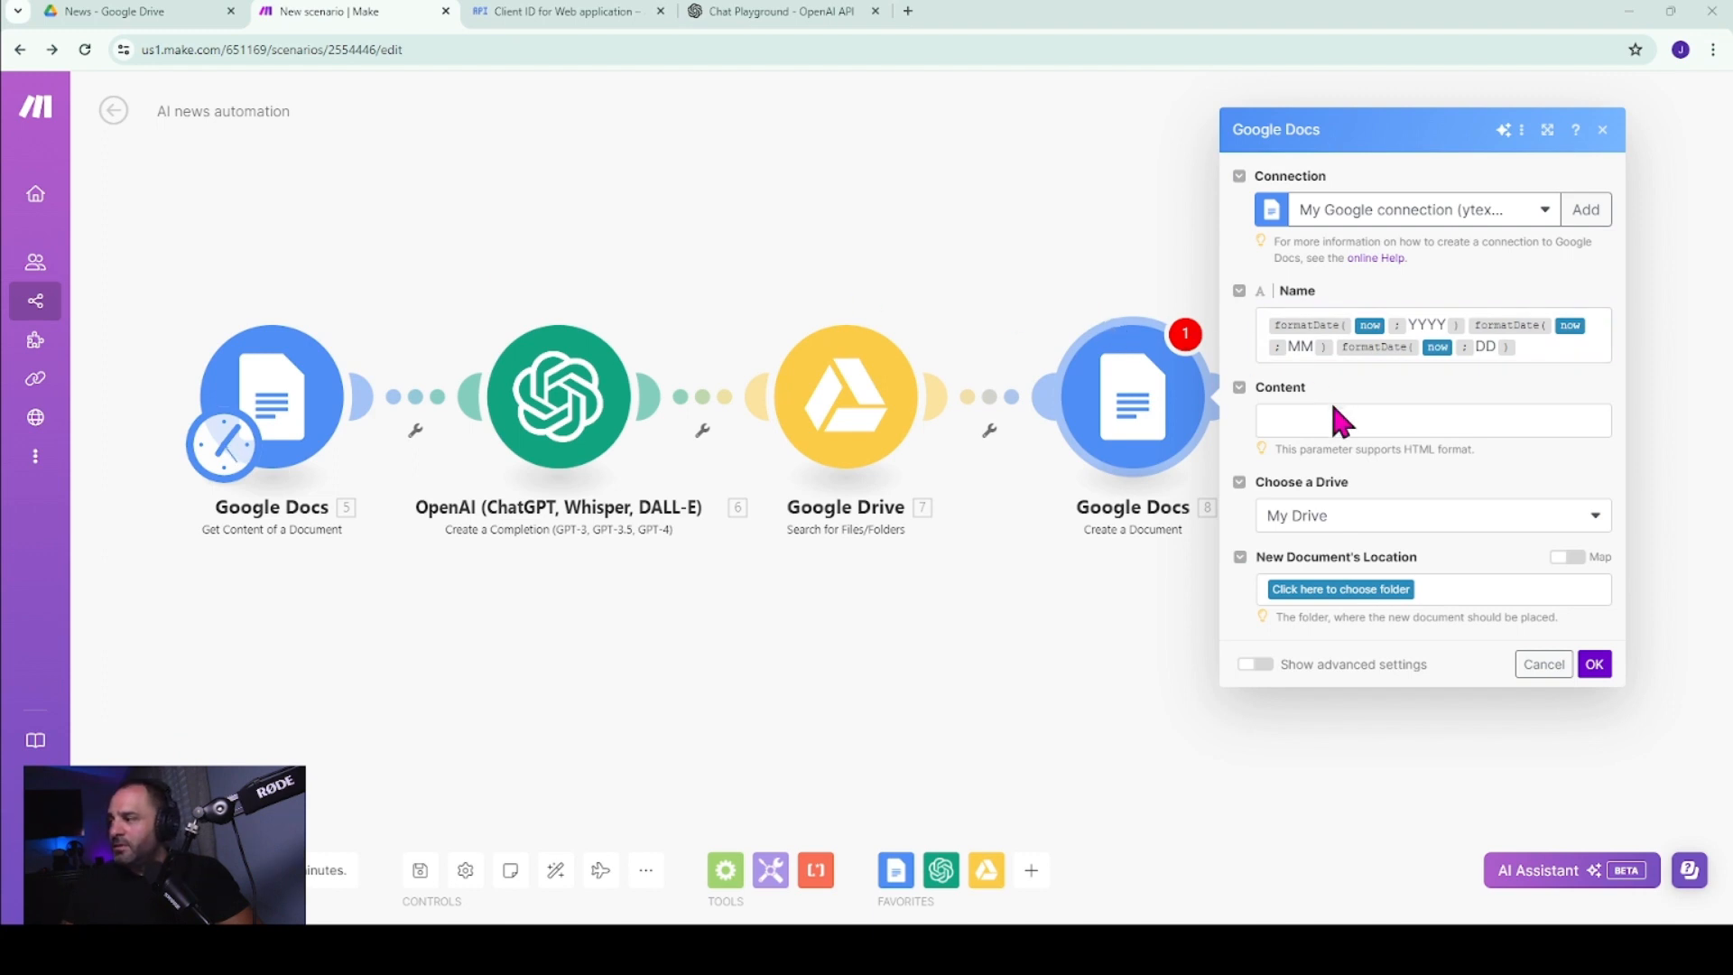
- Enter the content "Welcome to inside the algorithm this is the AI News for today -" plus dddd, Do, MMMM, YYYY date expressions, removing the pasted message.content variable
click(1337, 423)
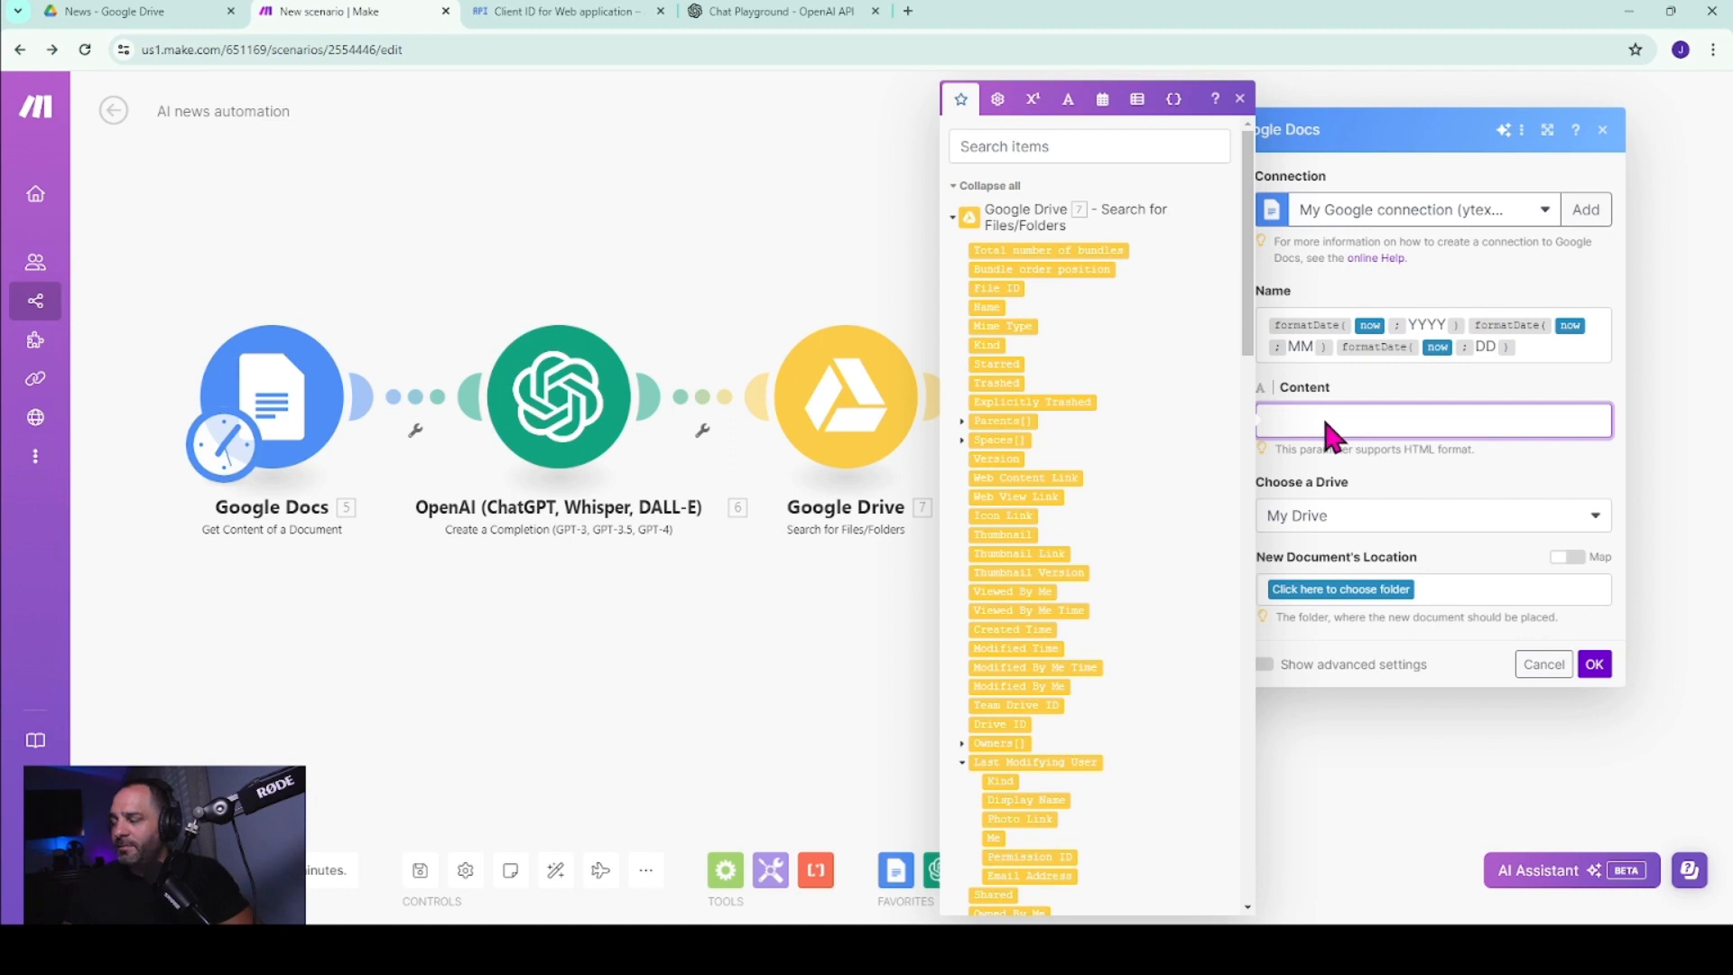
text(Welcome to inside the algorithm this is the AI News for today - formatDate(now; dddd) the formatDate(now; Do) of formatDate(now; MMMM) formatDate(now; YYYY).......  - 13.choices[]: message.content...)
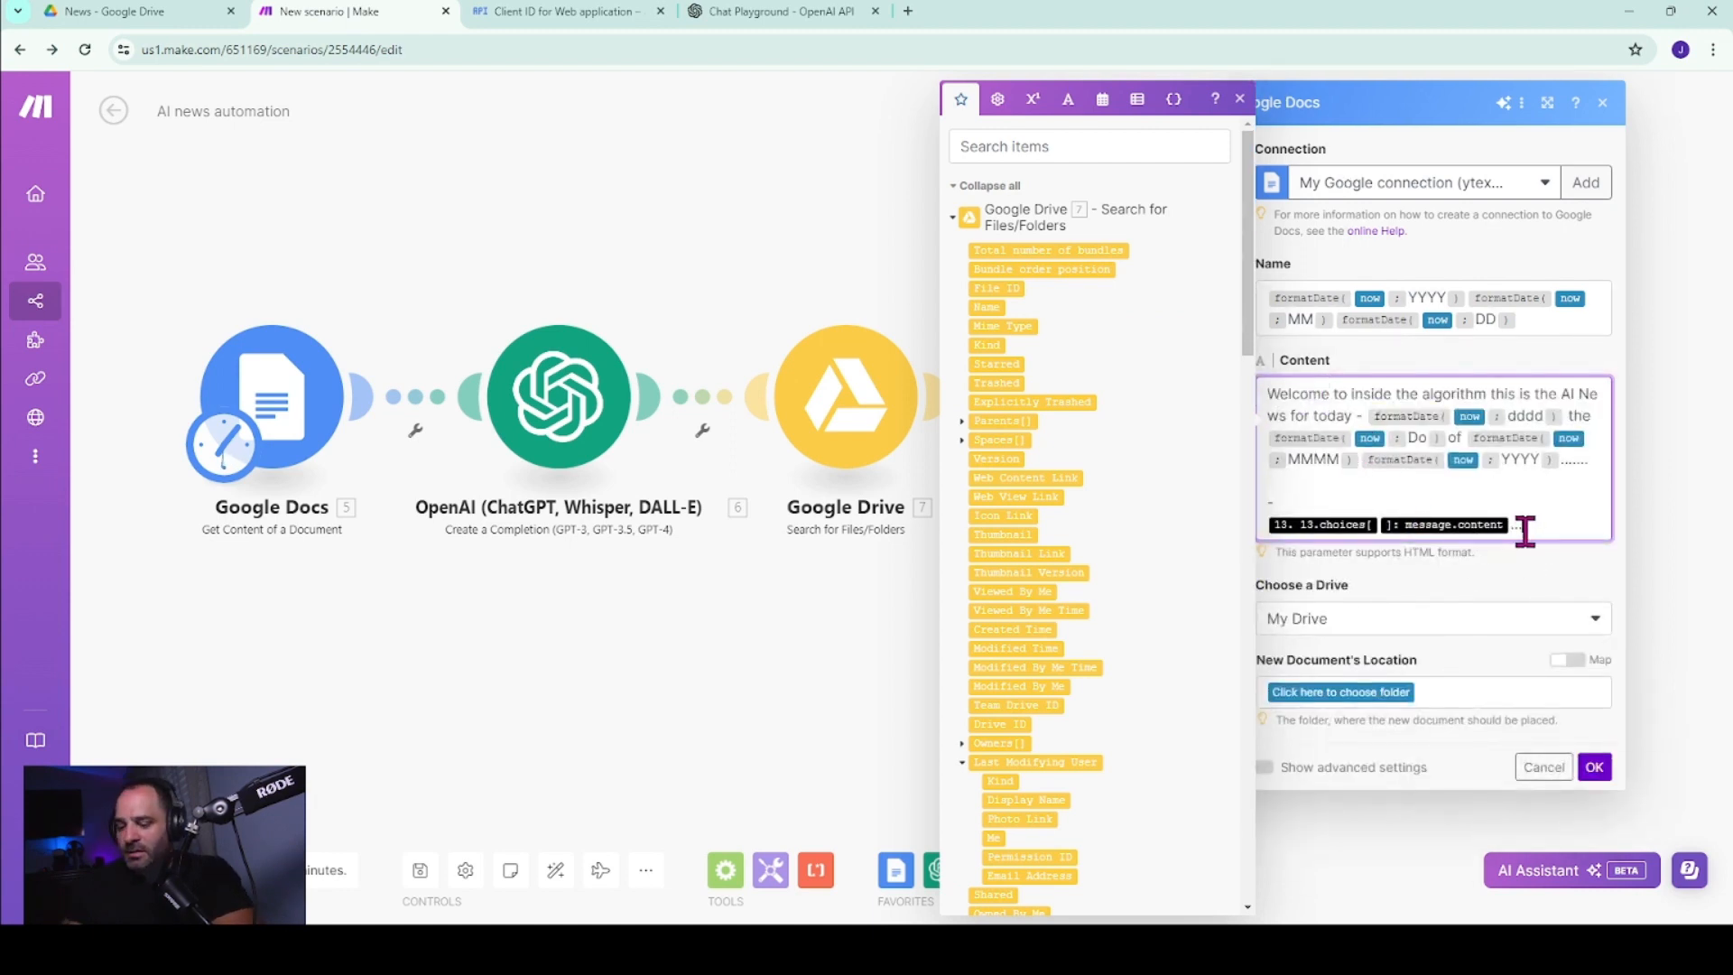
key(BackSpace)
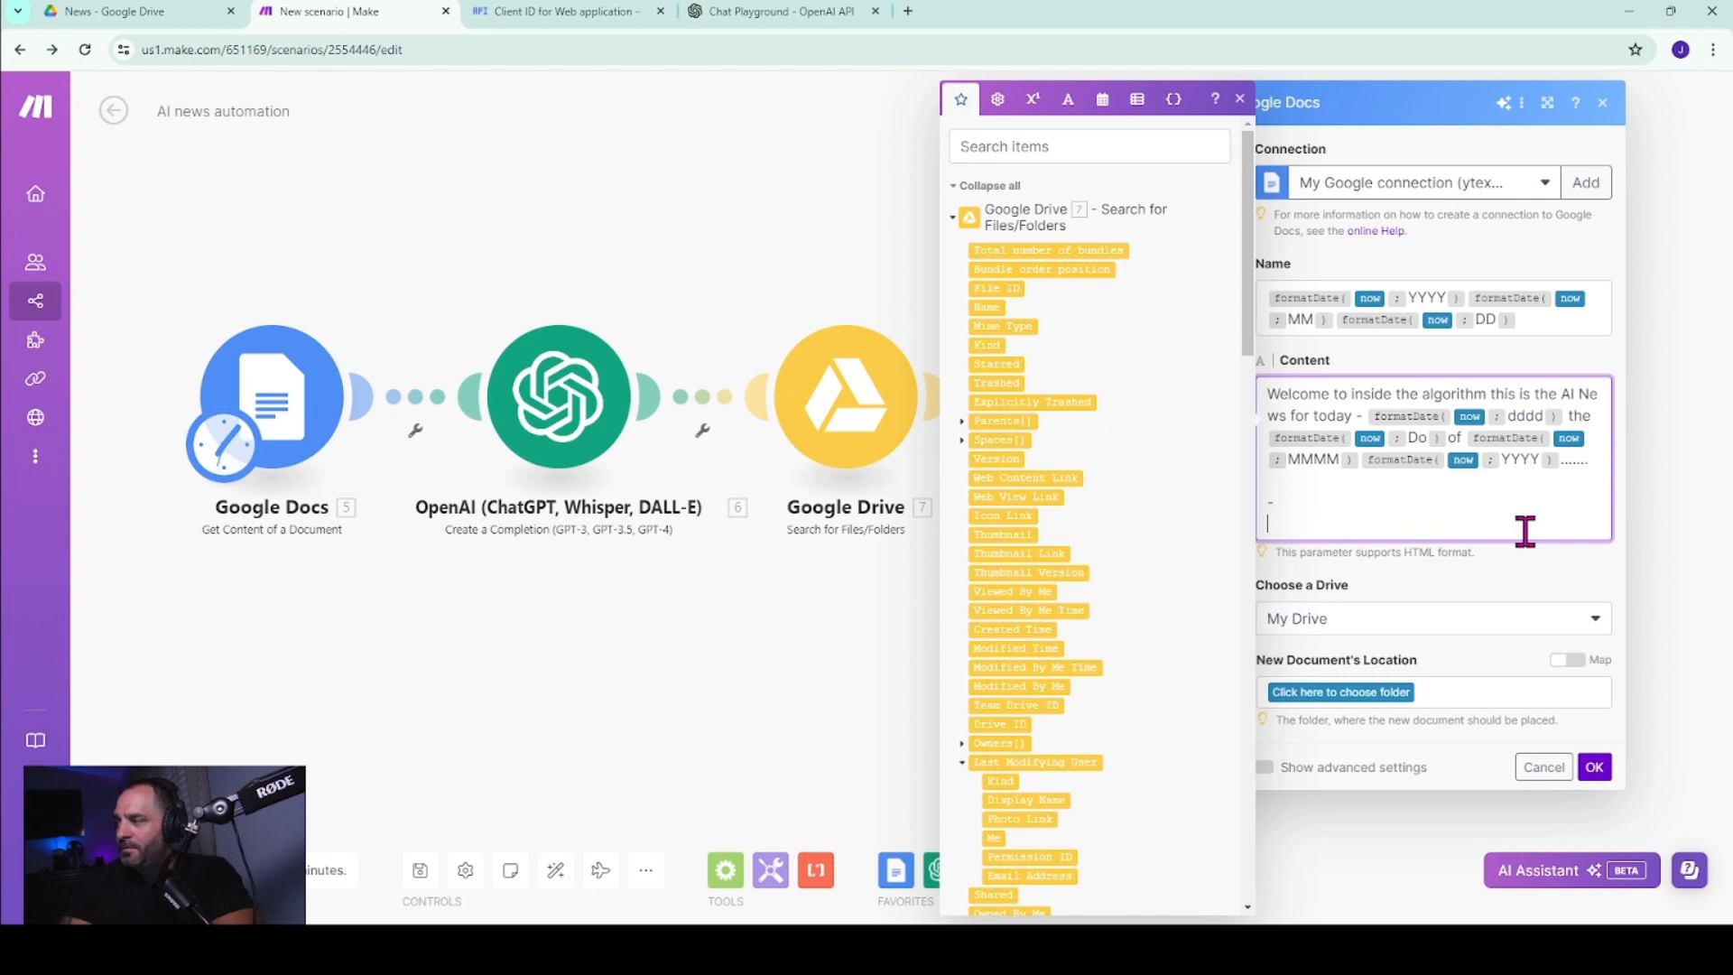
click(1239, 98)
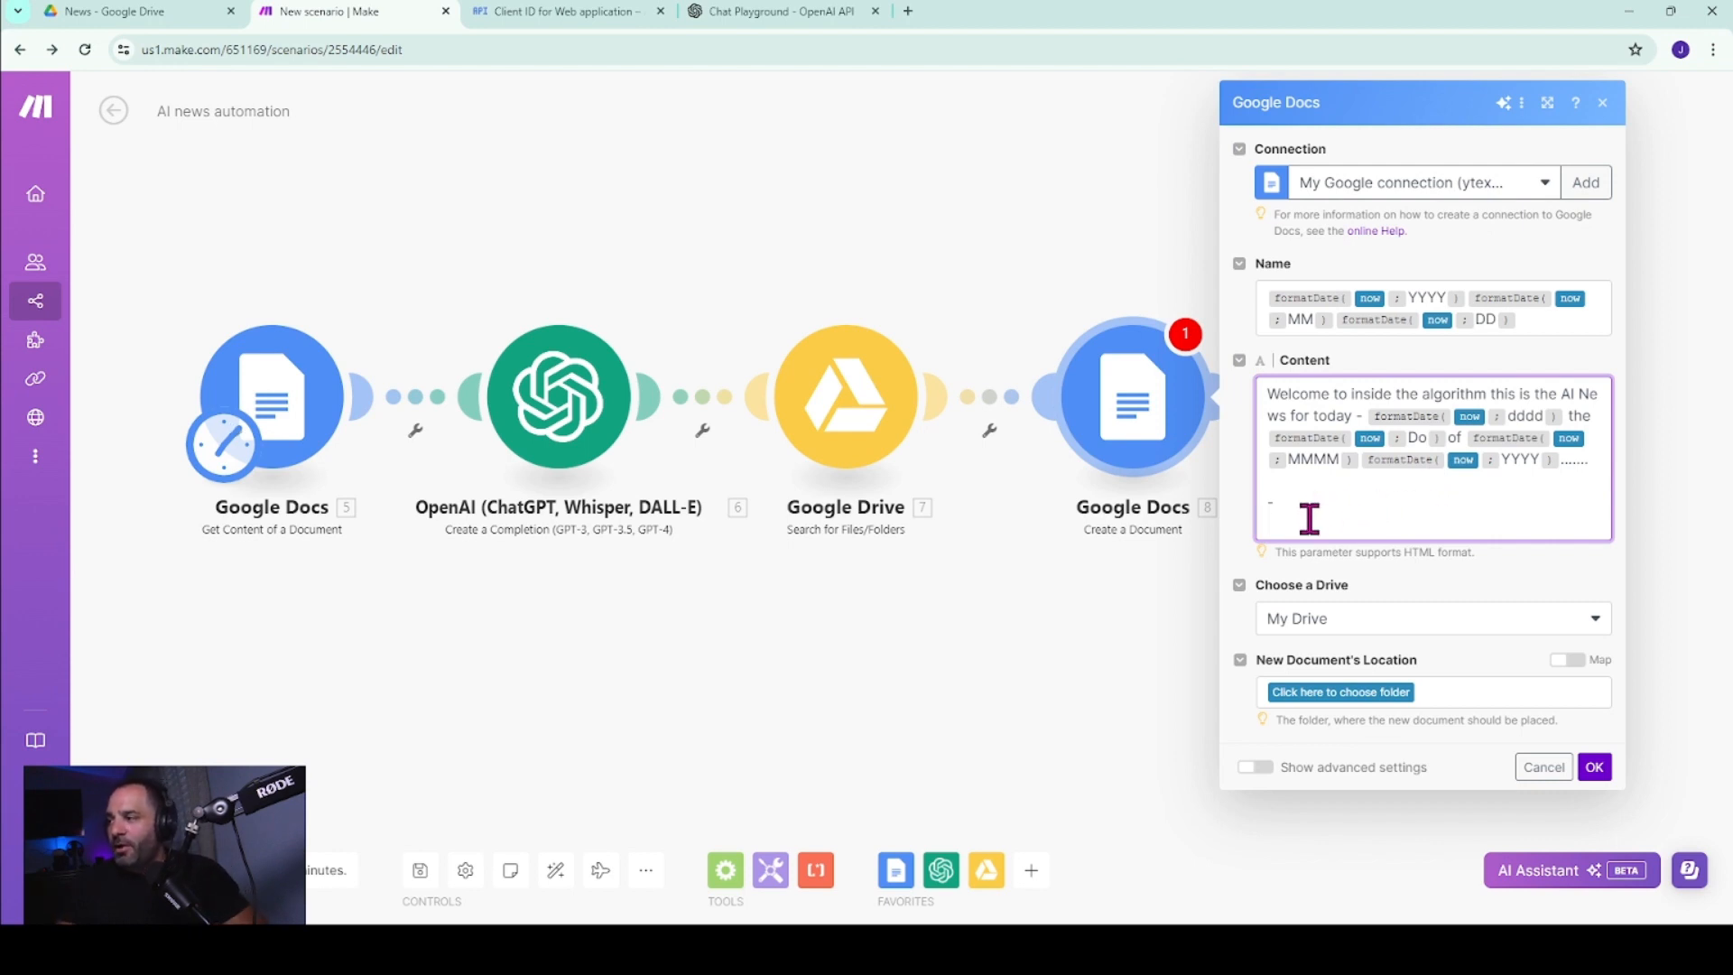
- Insert the OpenAI completion's Choices[]: Message.Content output on the last line of the document content, below the intro text
click(1275, 518)
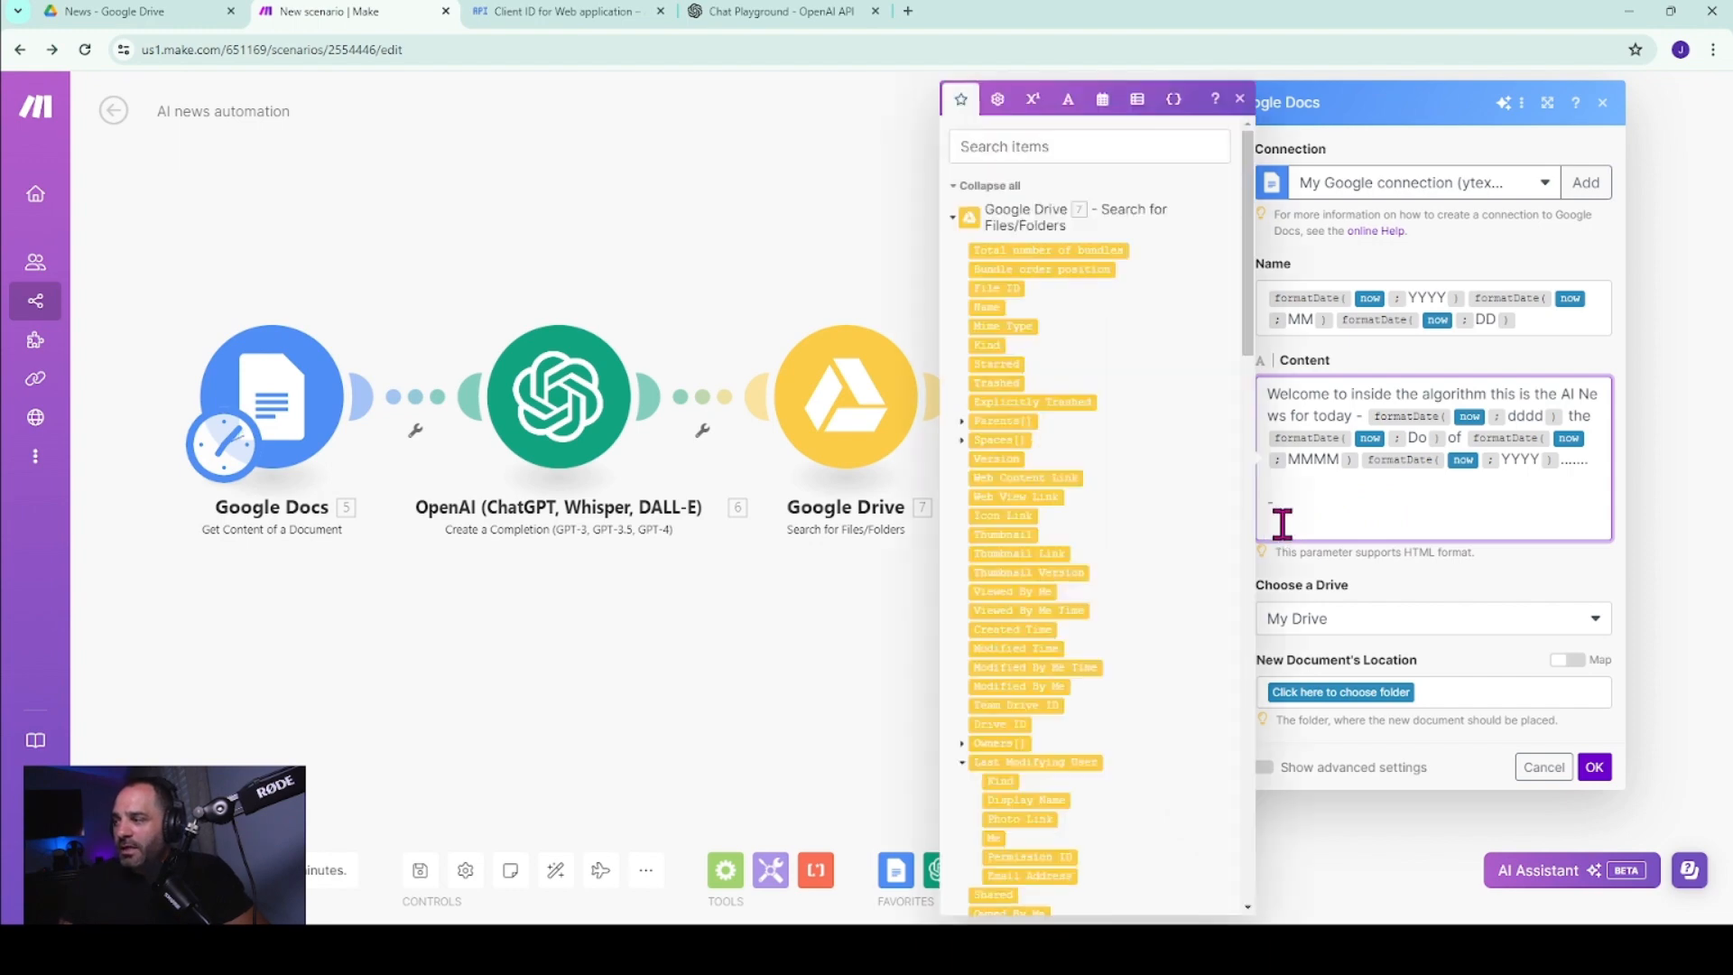
scroll(1055, 496, down, 15)
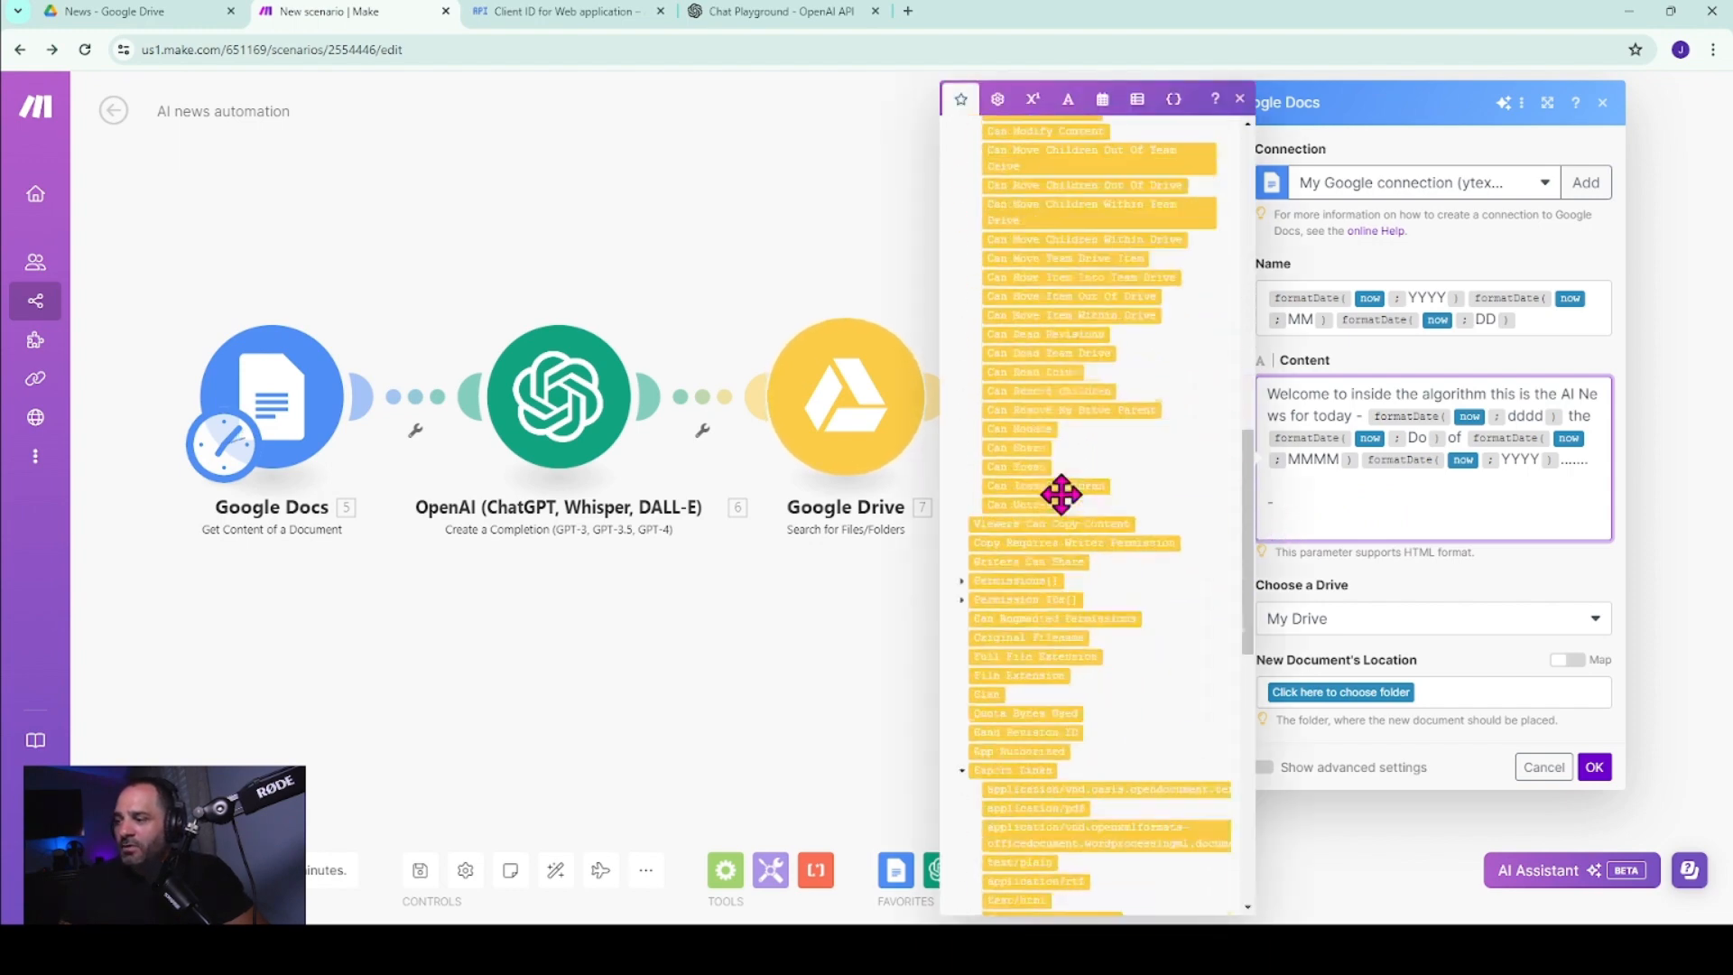
scroll(1117, 294, up, 10)
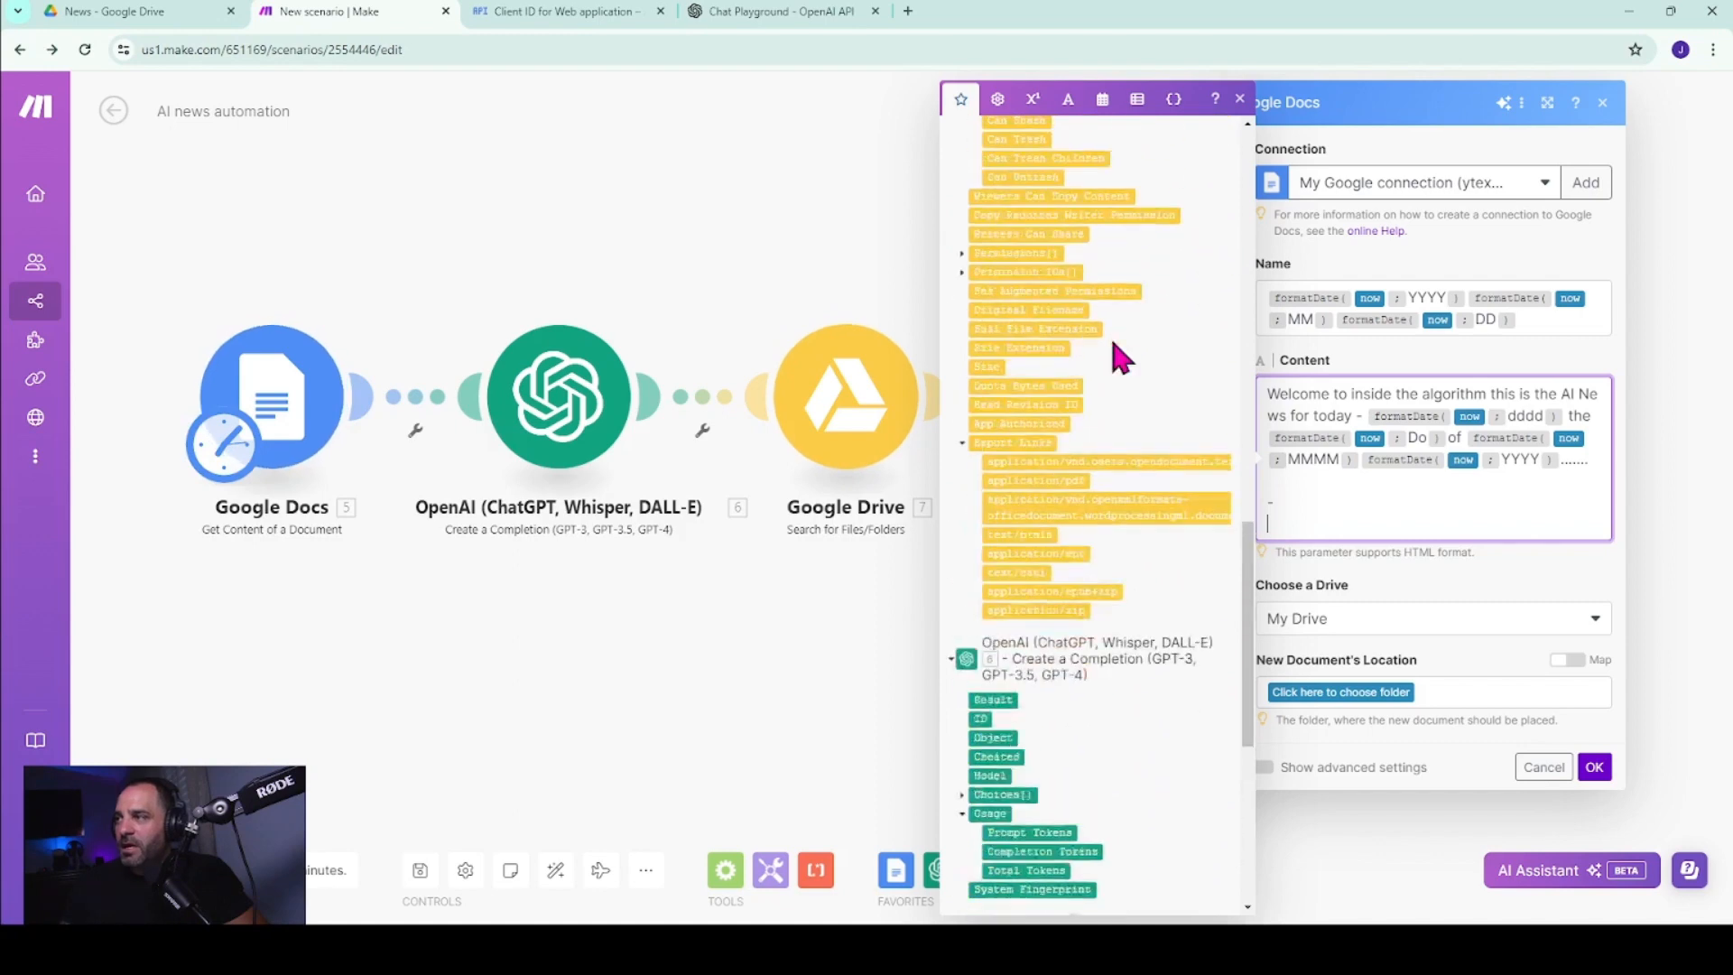
scroll(1115, 336, up, 10)
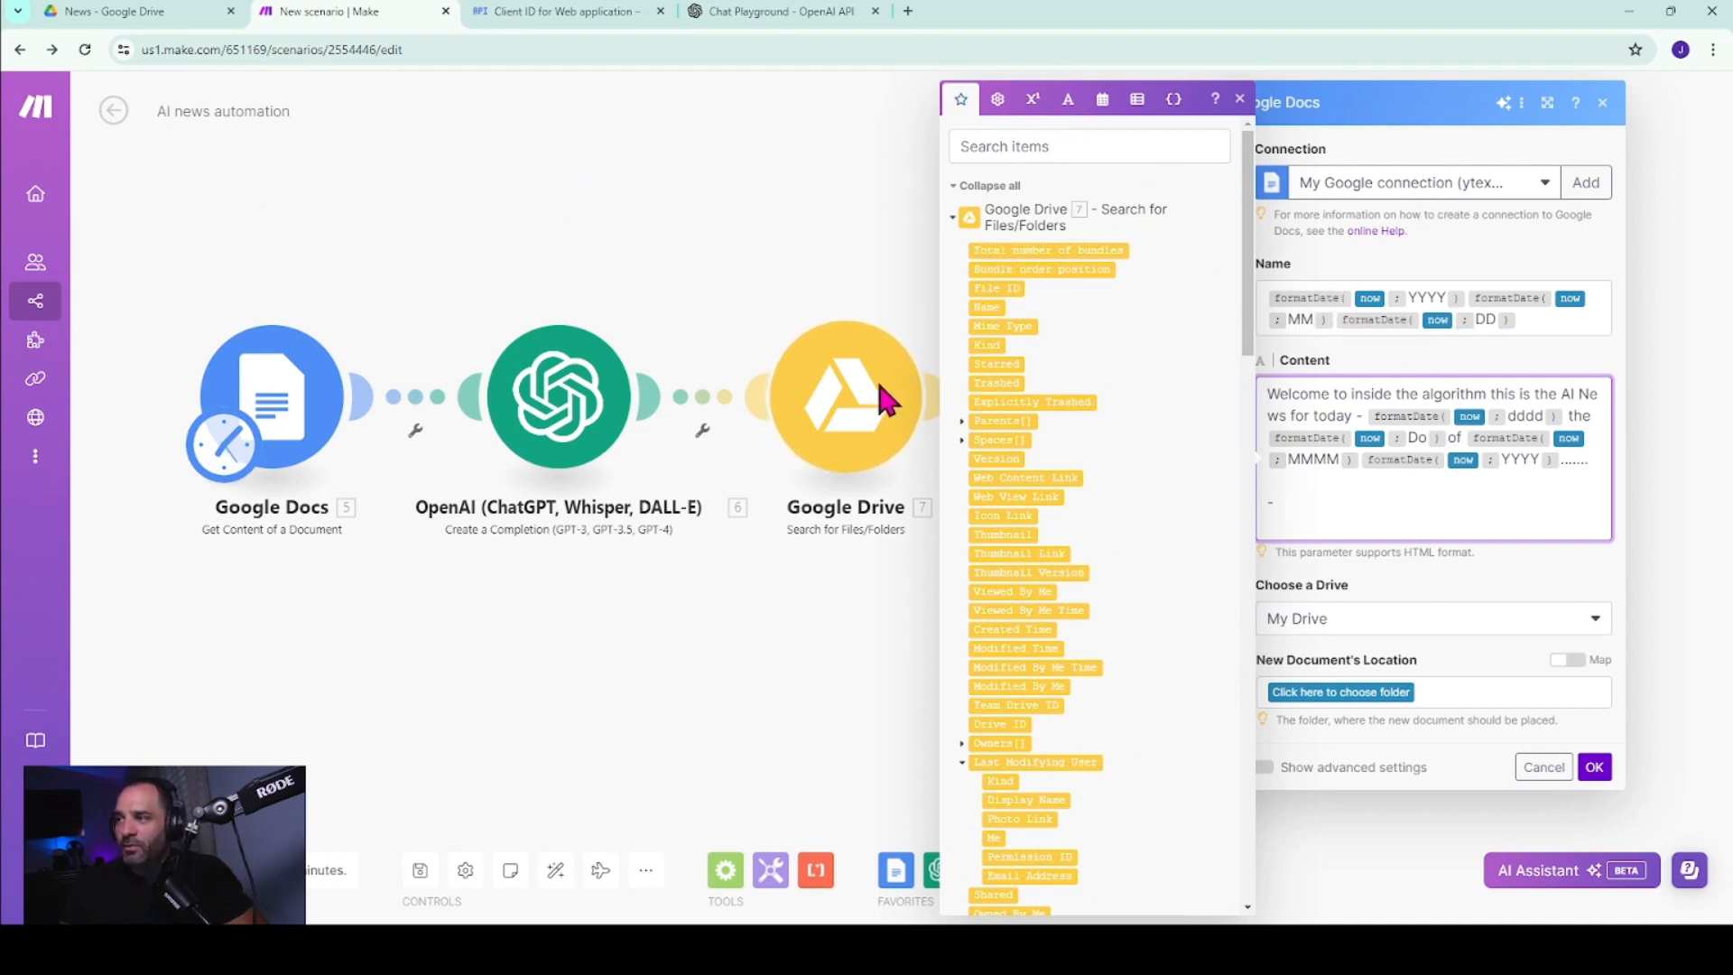
scroll(1018, 269, down, 15)
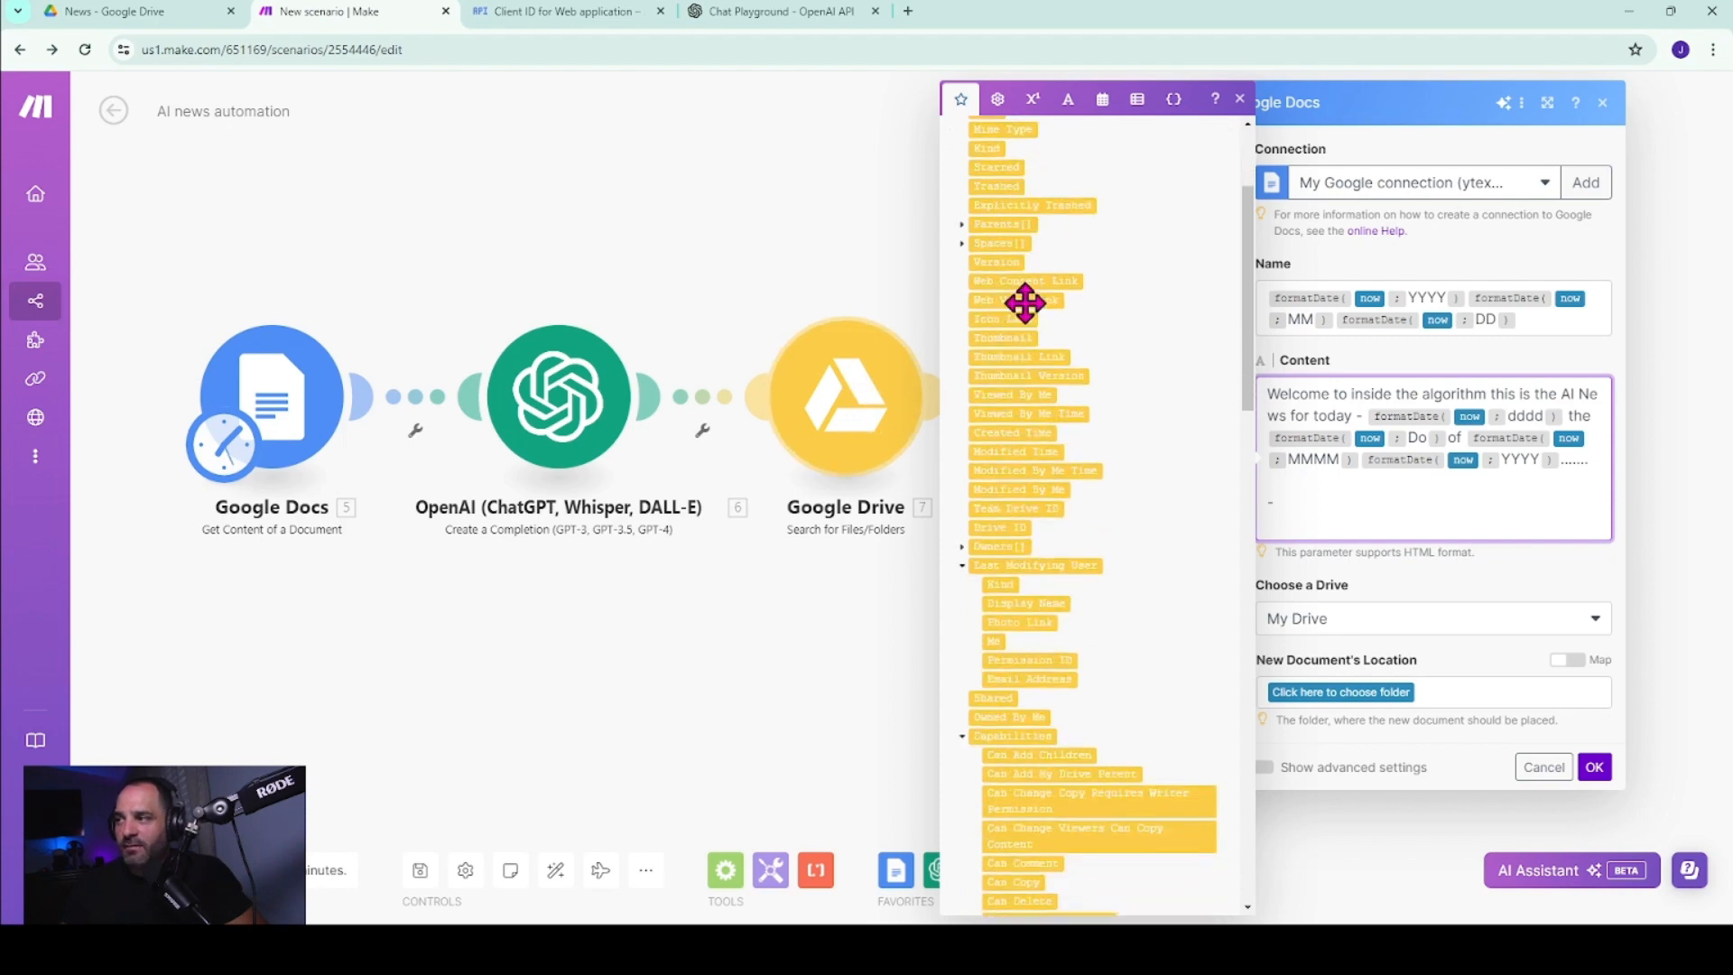
scroll(1018, 322, down, 5)
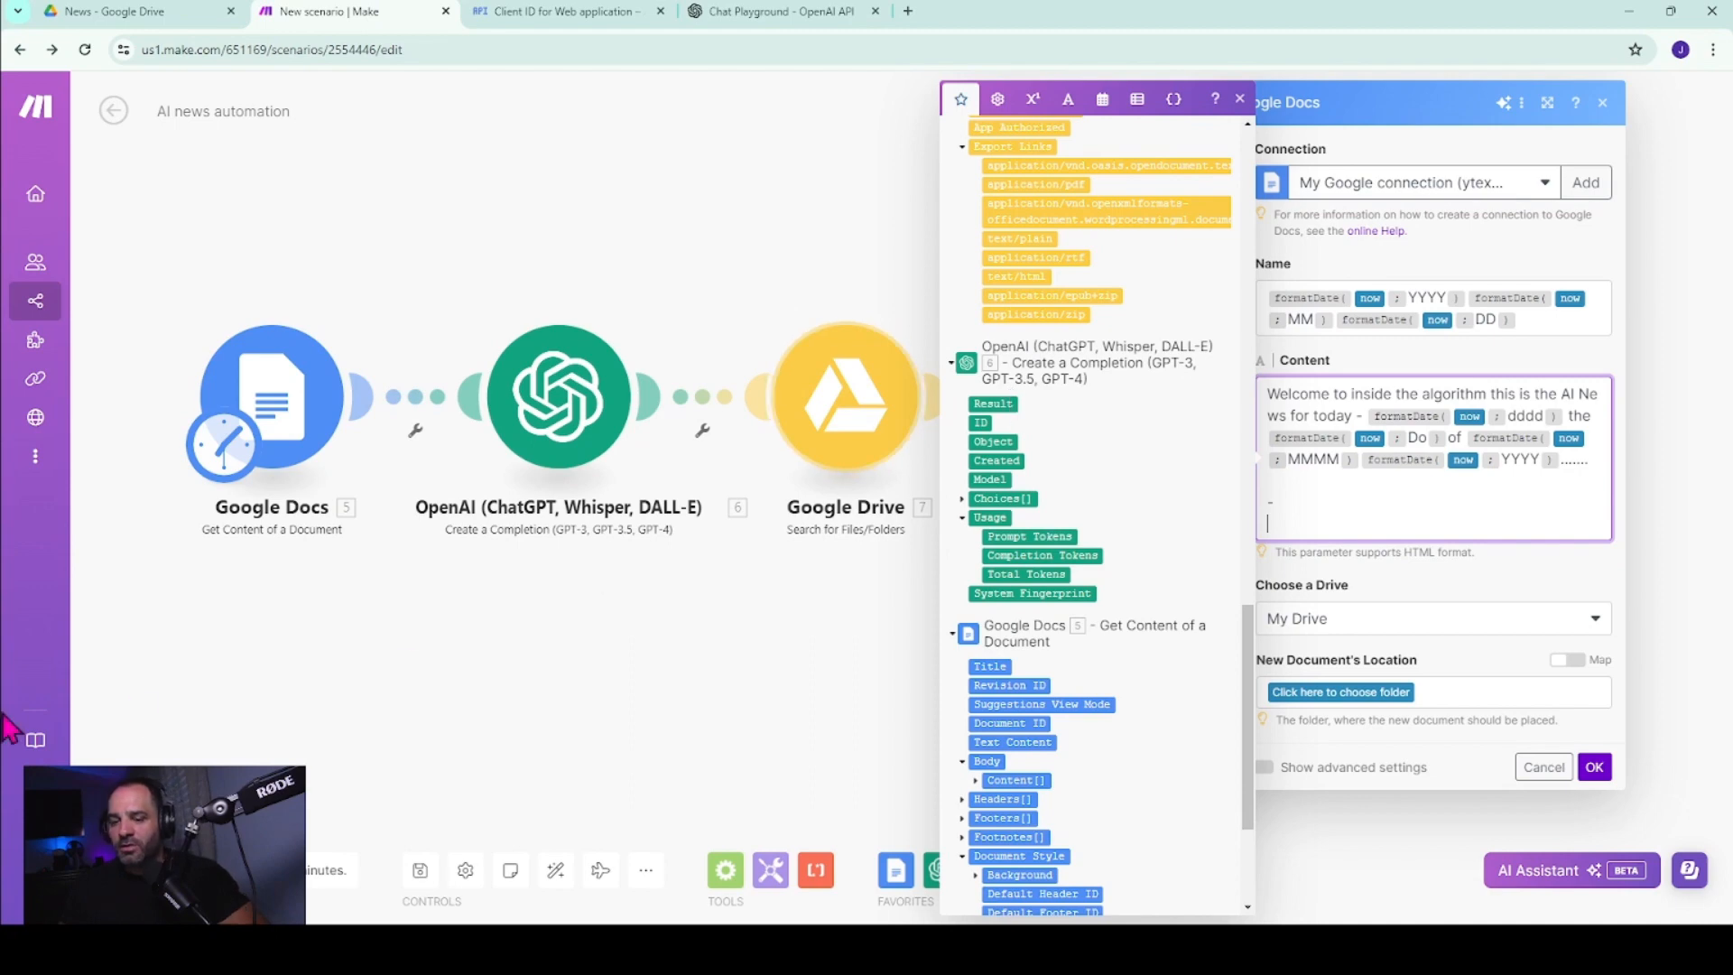
click(962, 499)
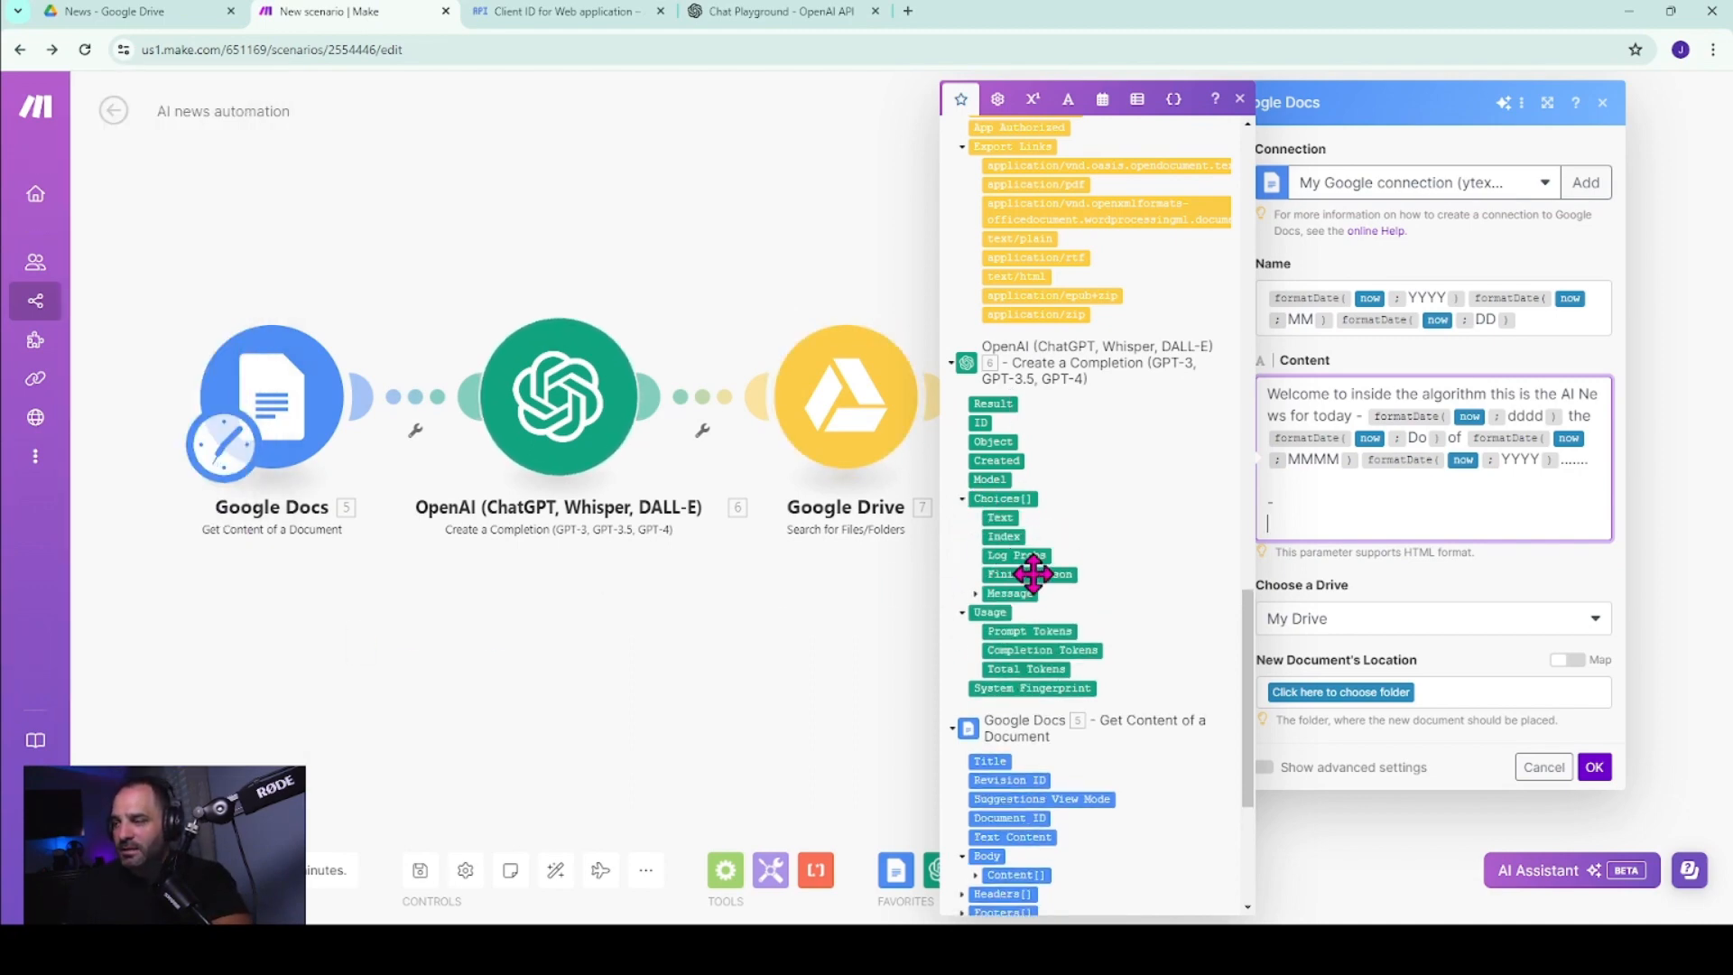
click(1012, 599)
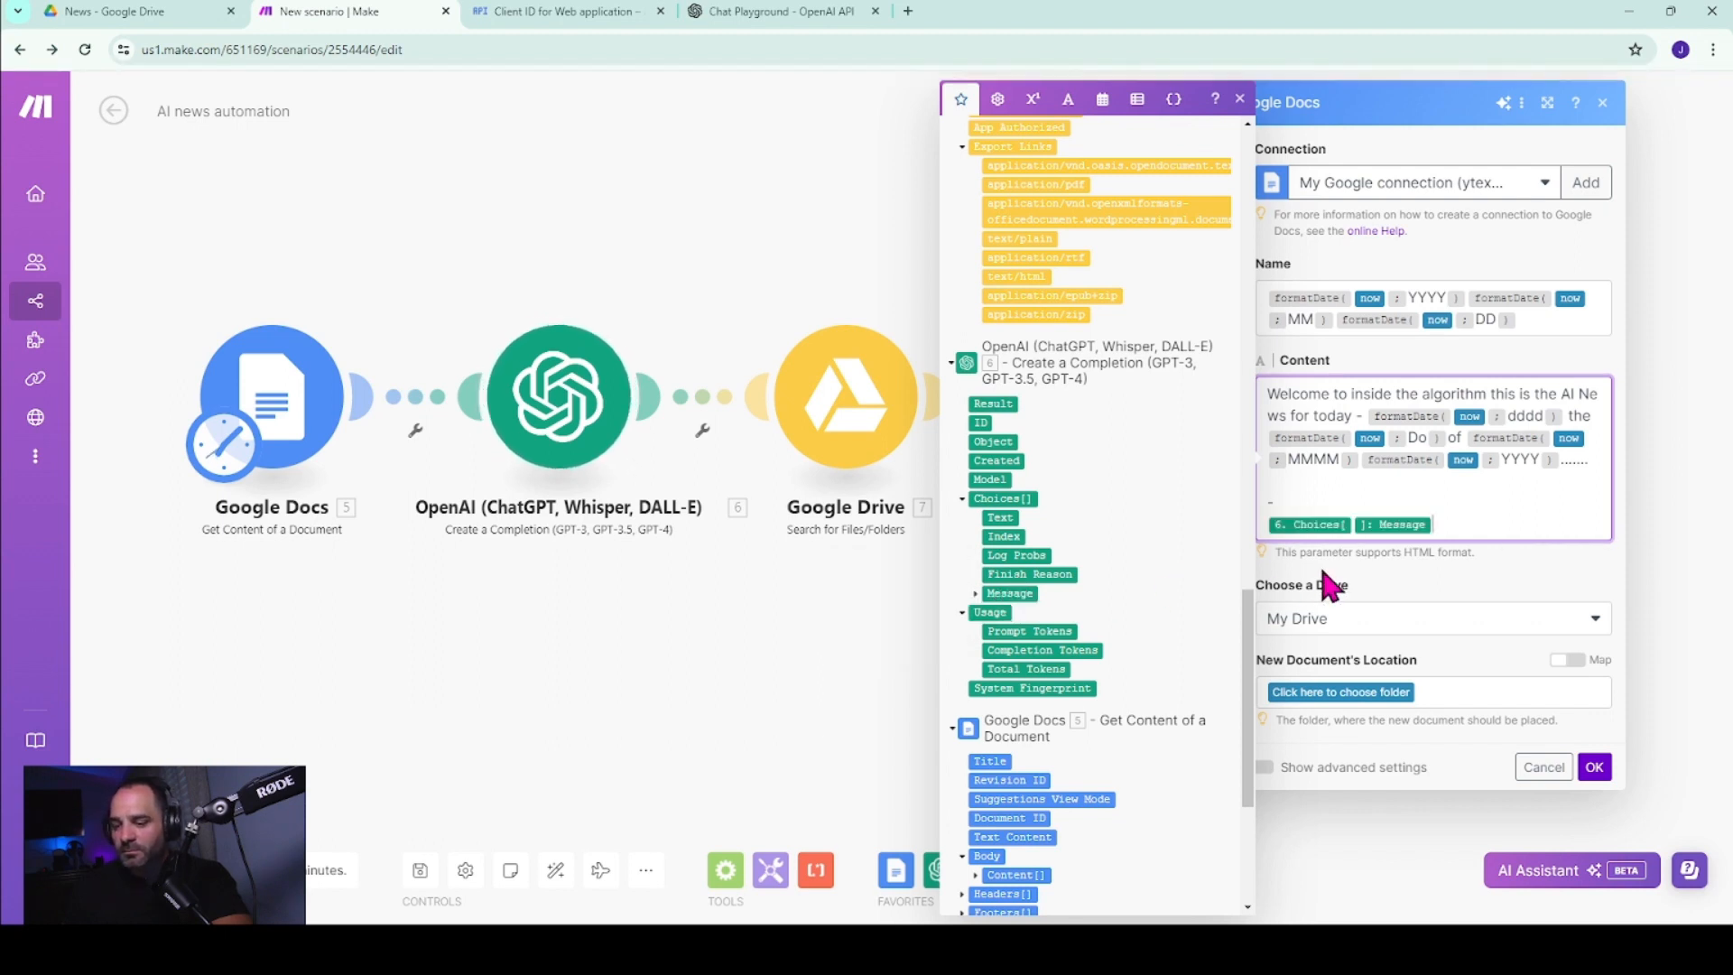
click(976, 594)
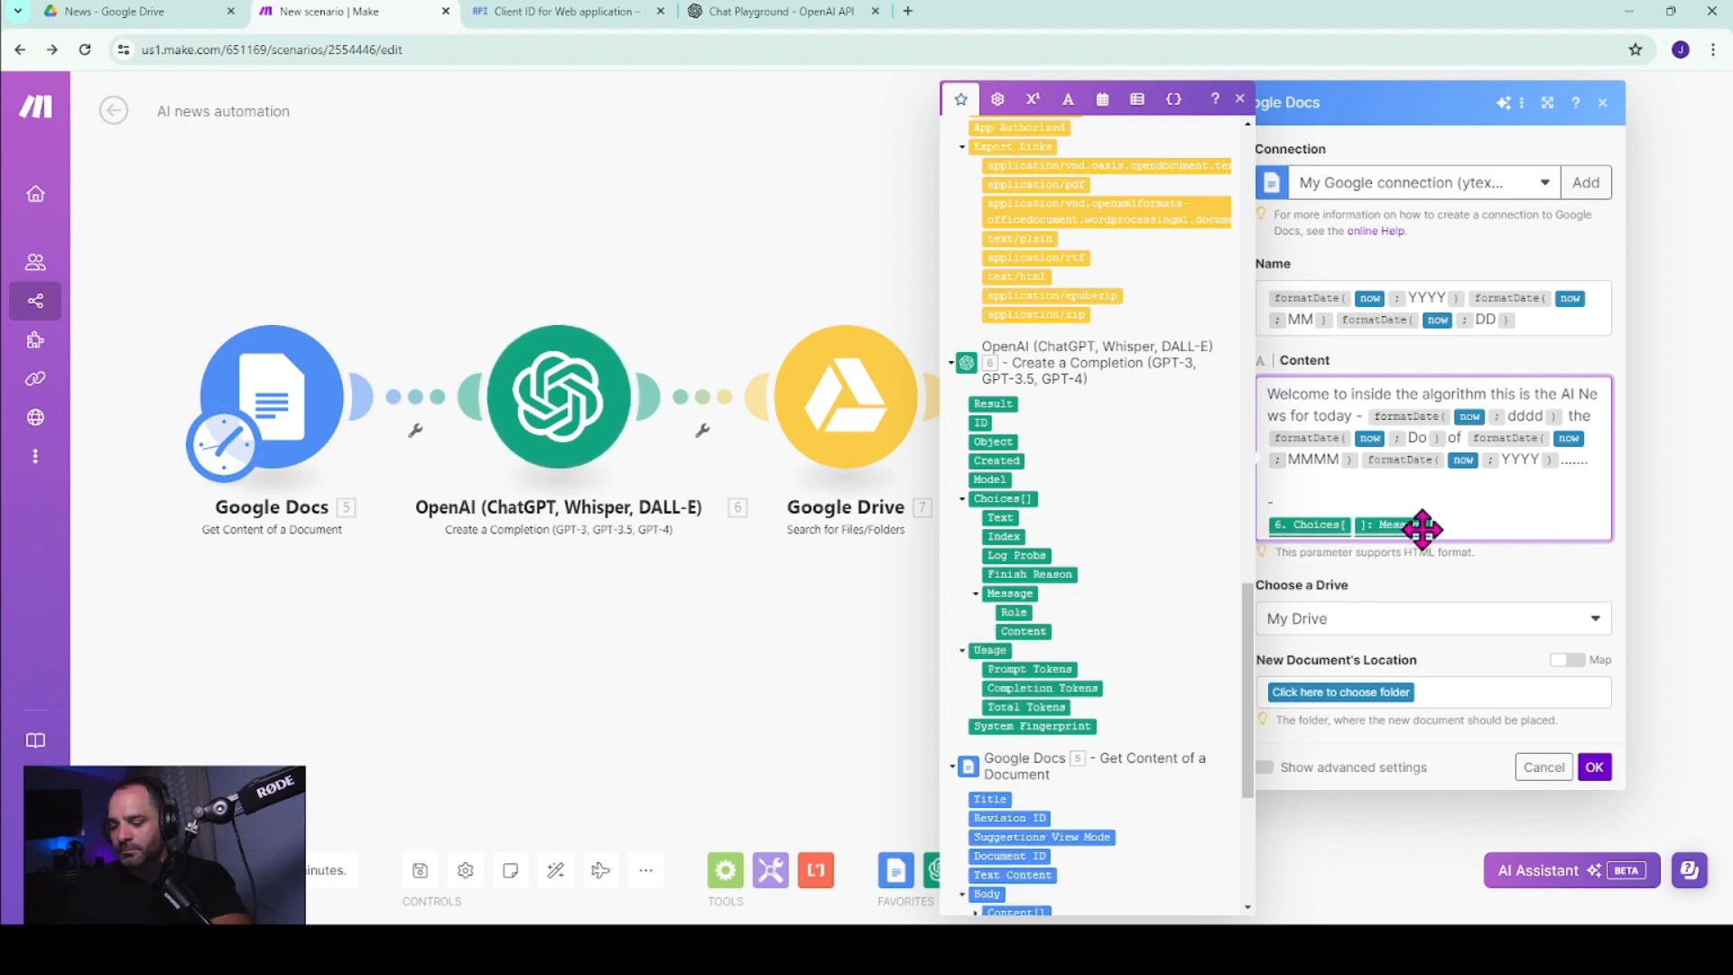
key(BackSpace)
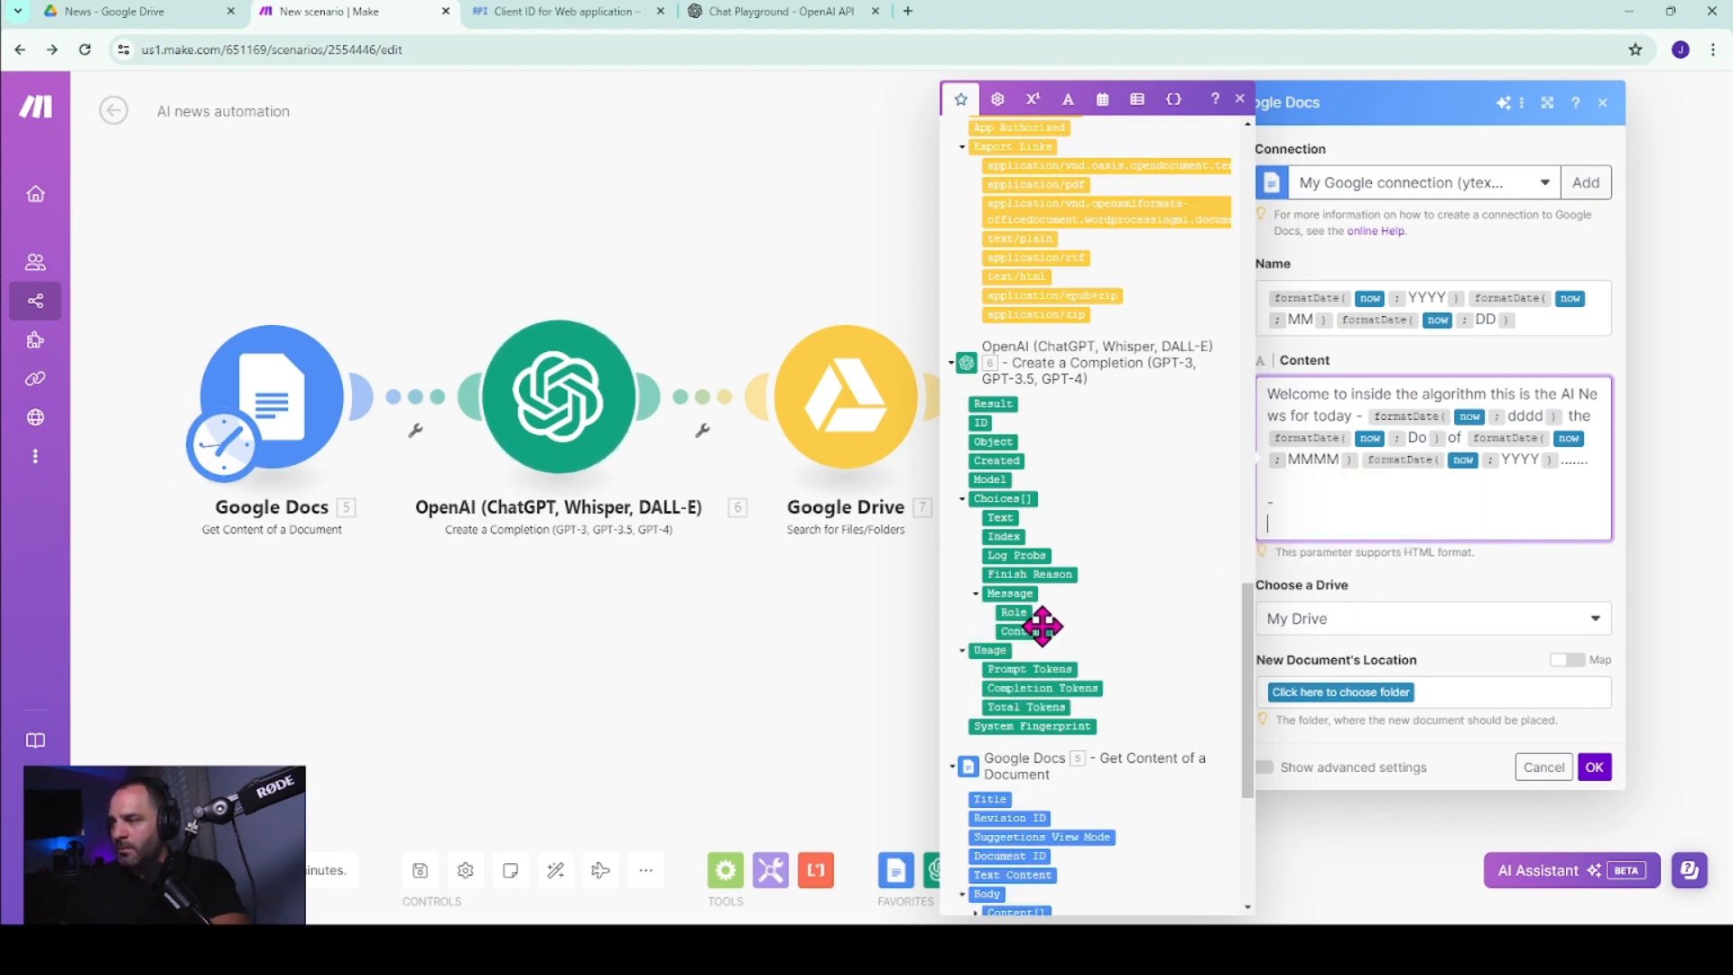
click(1023, 631)
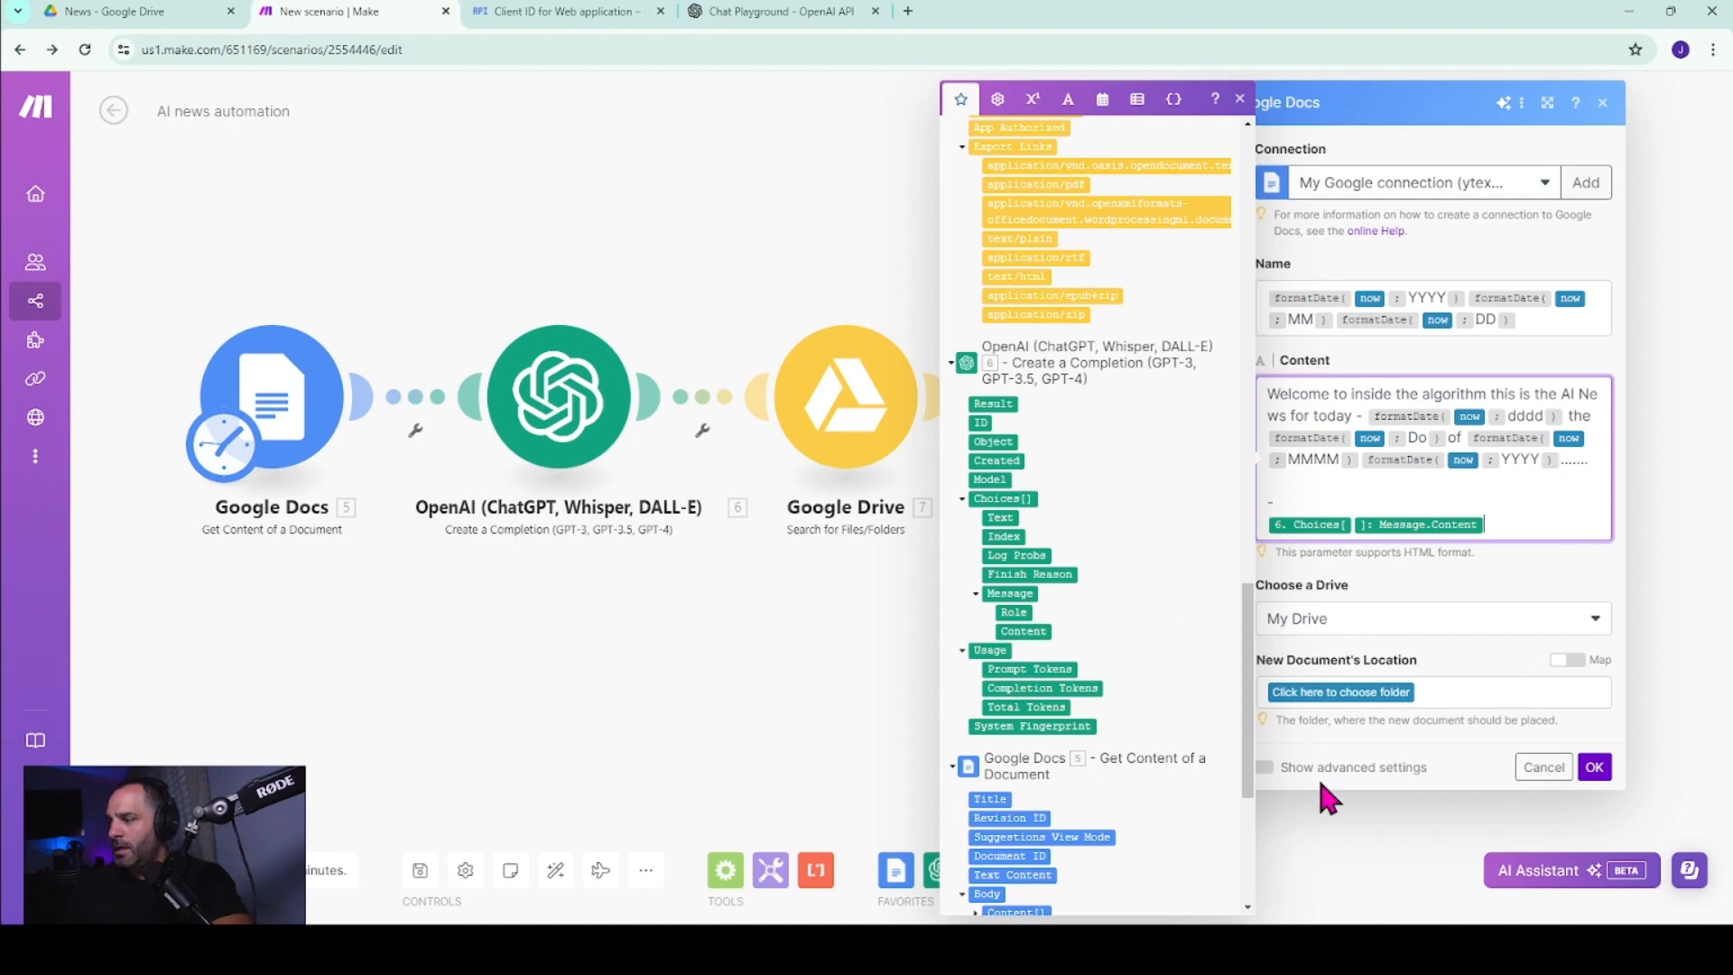
click(1240, 99)
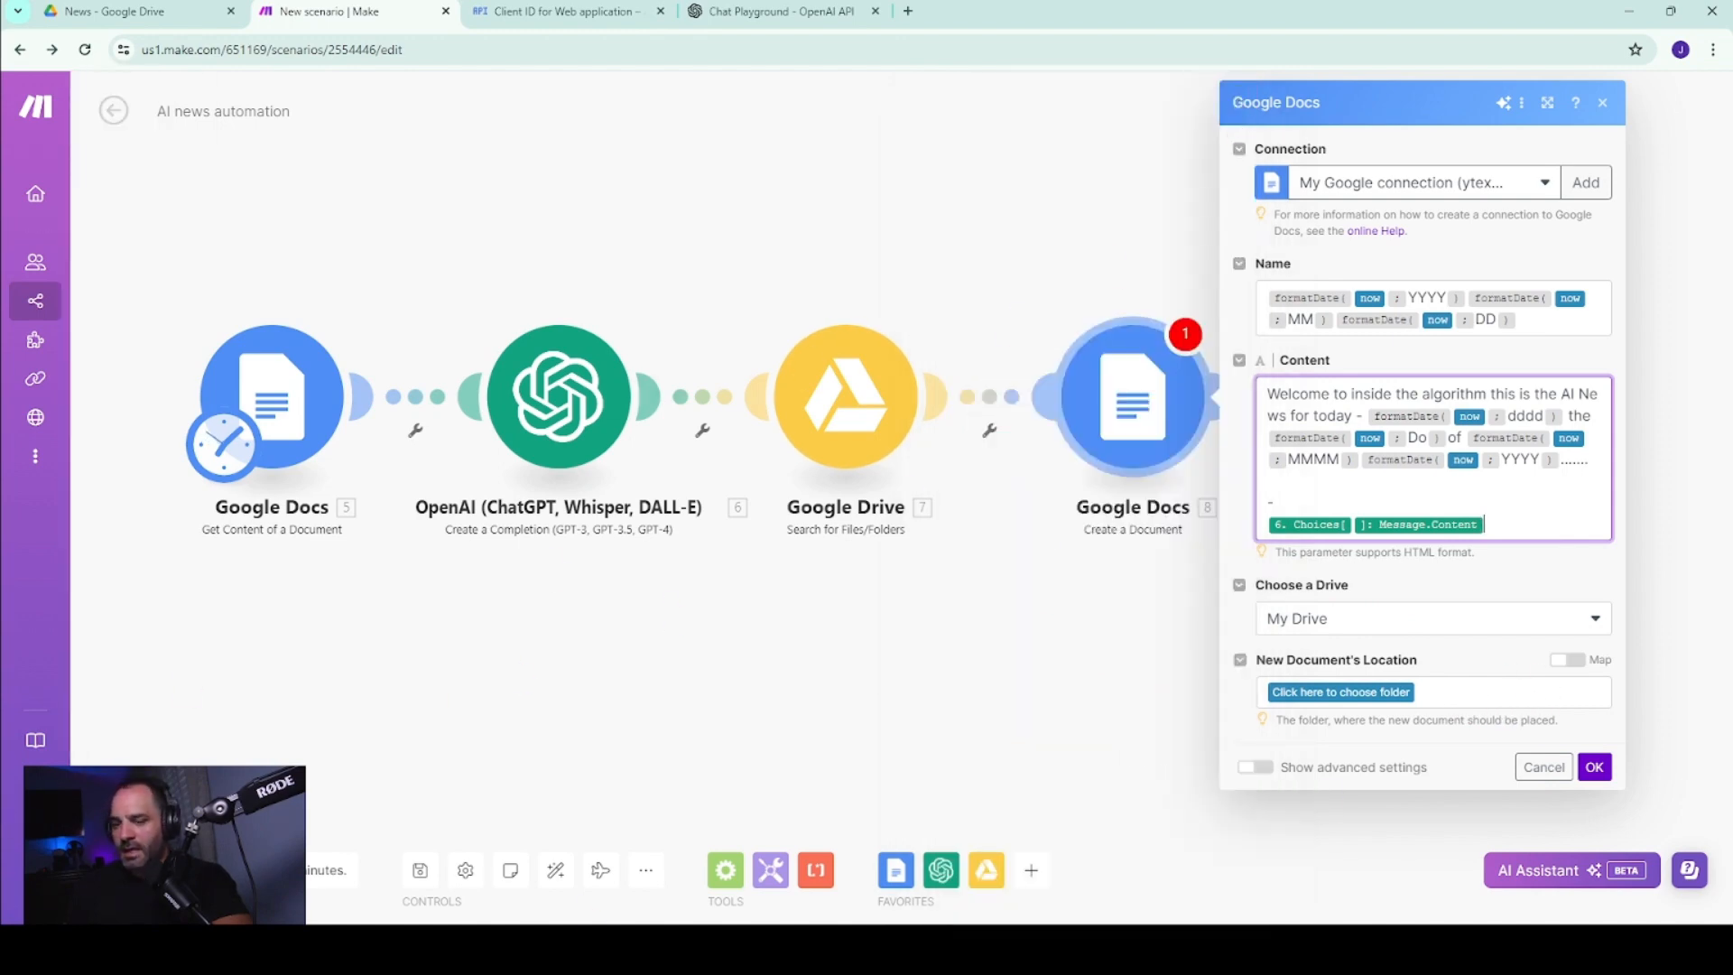
- Set the new document's location to /AI News/AI Script and save the scenario
click(1387, 693)
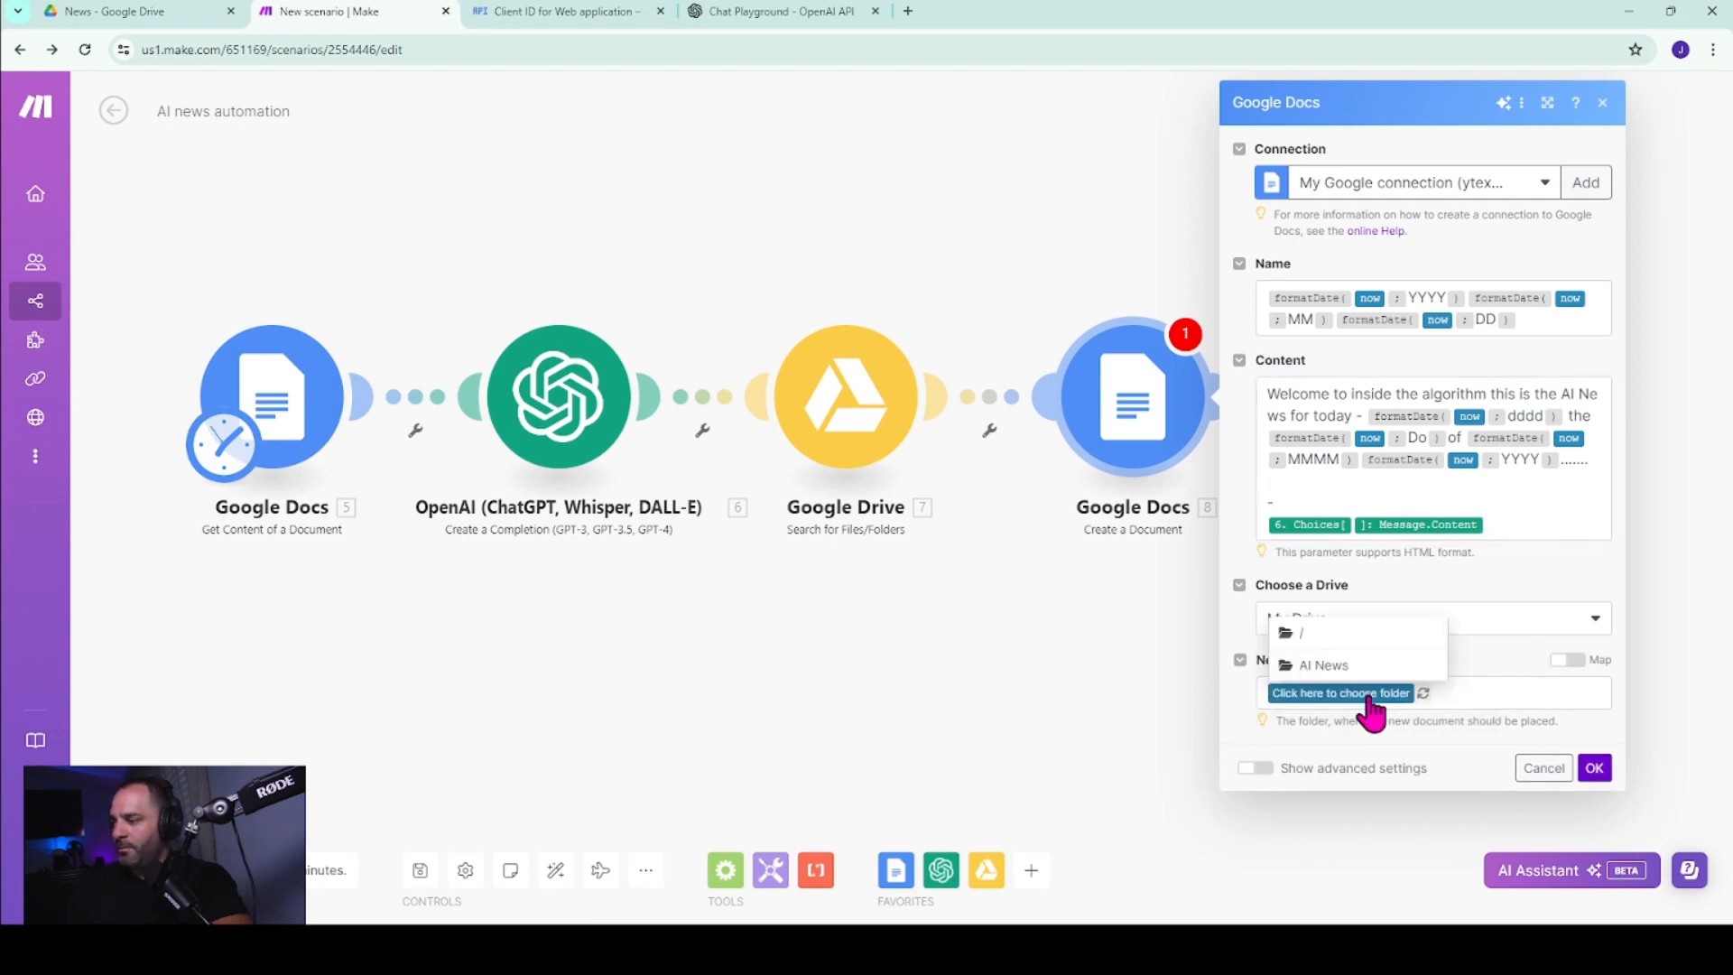
click(1345, 671)
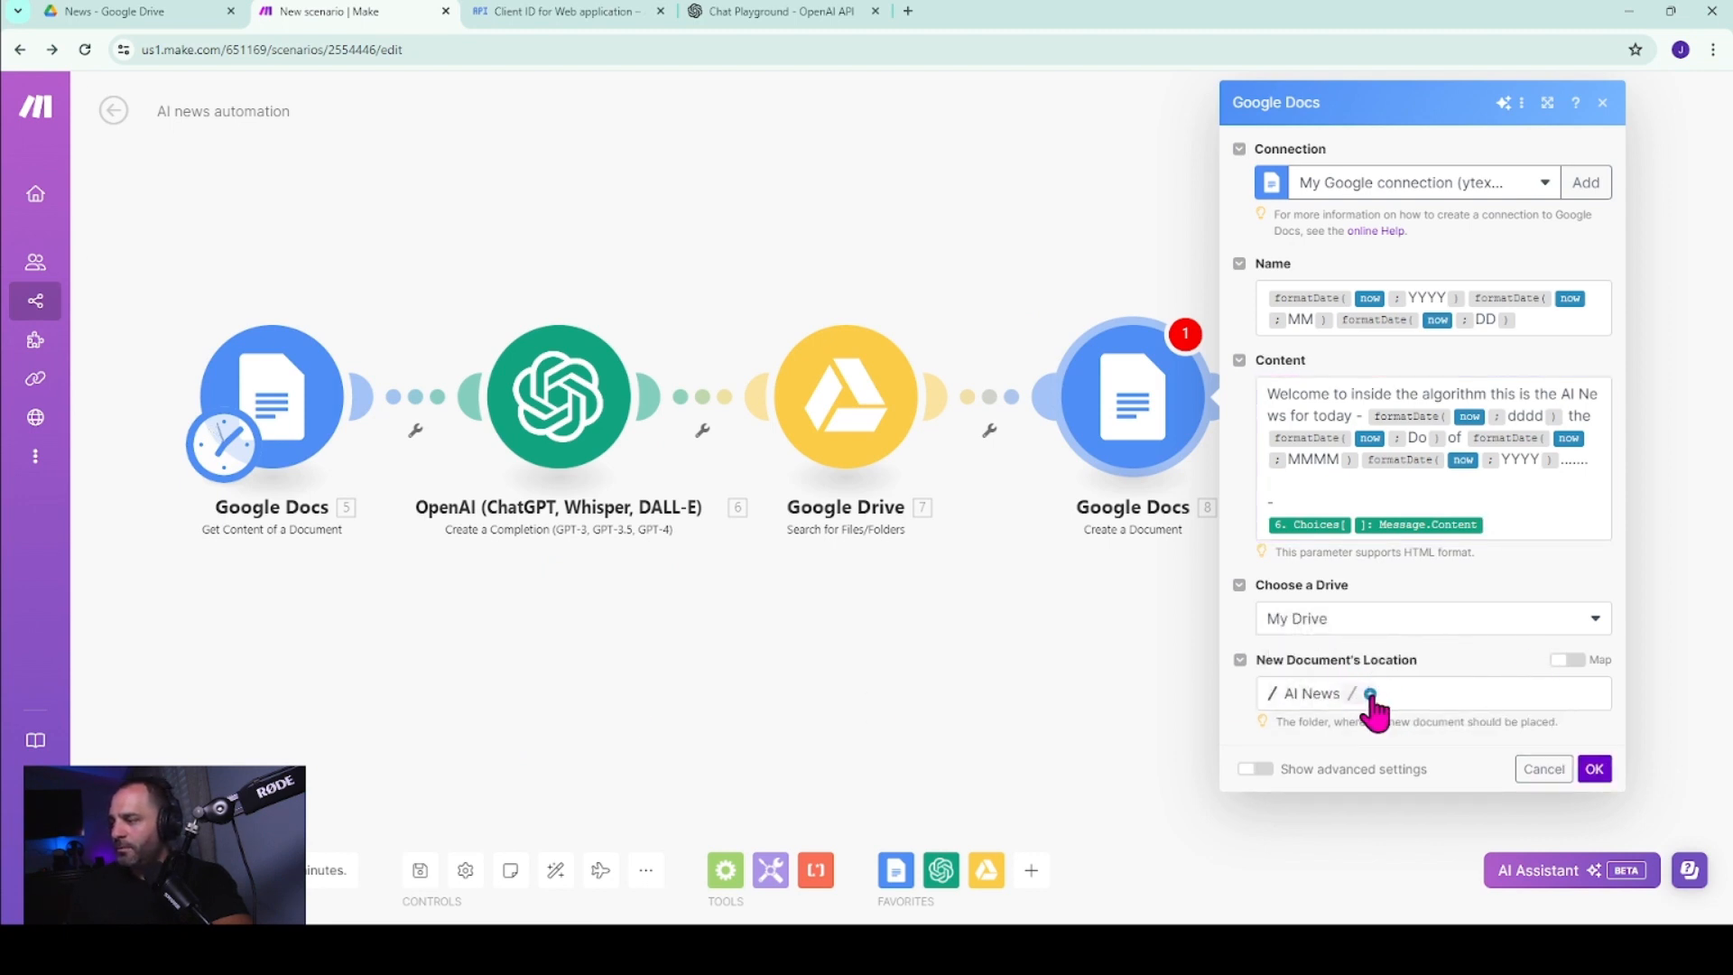
click(1372, 694)
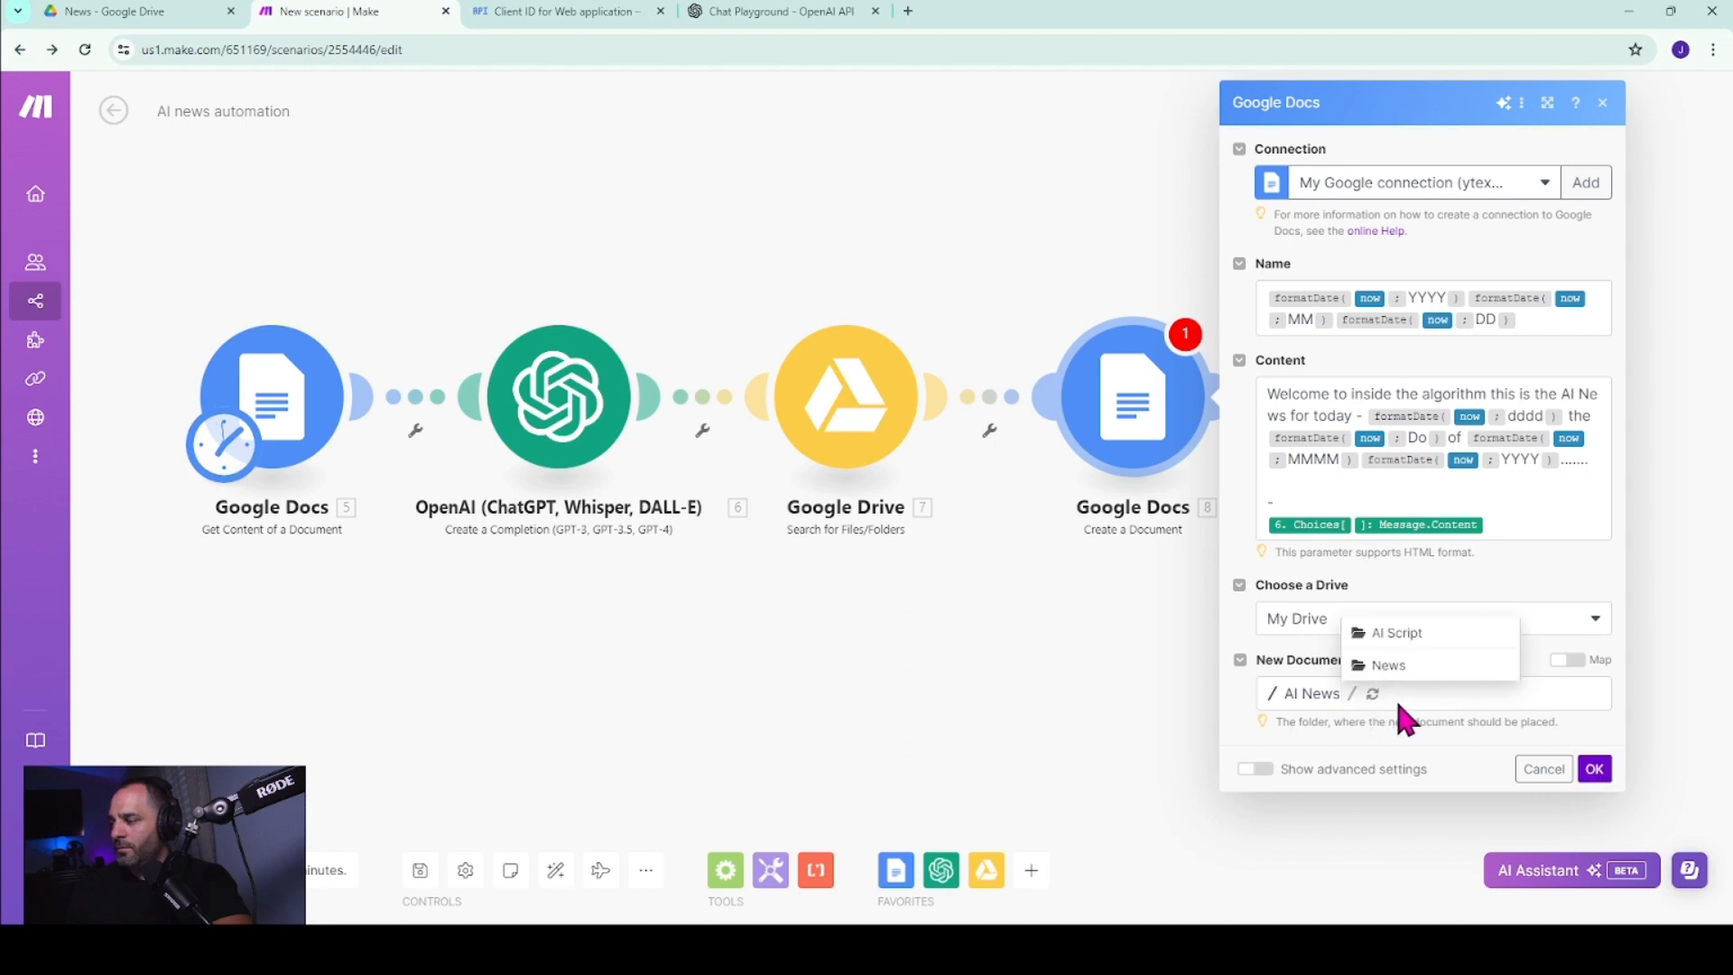
click(1397, 634)
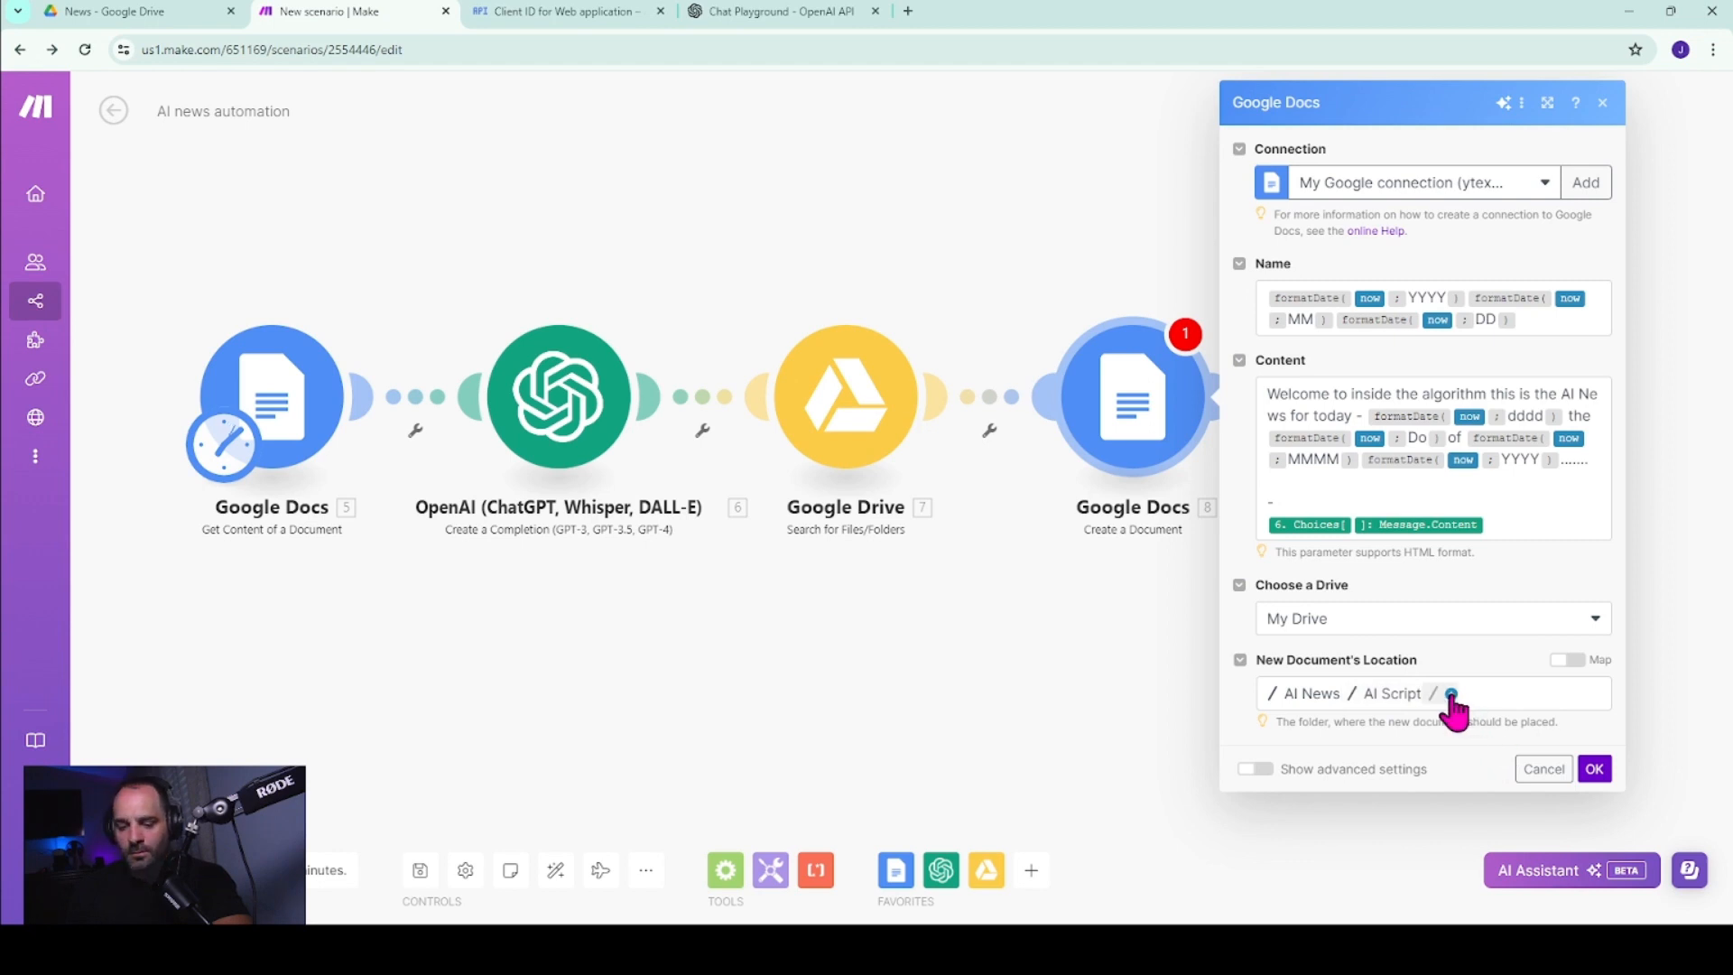
click(1594, 768)
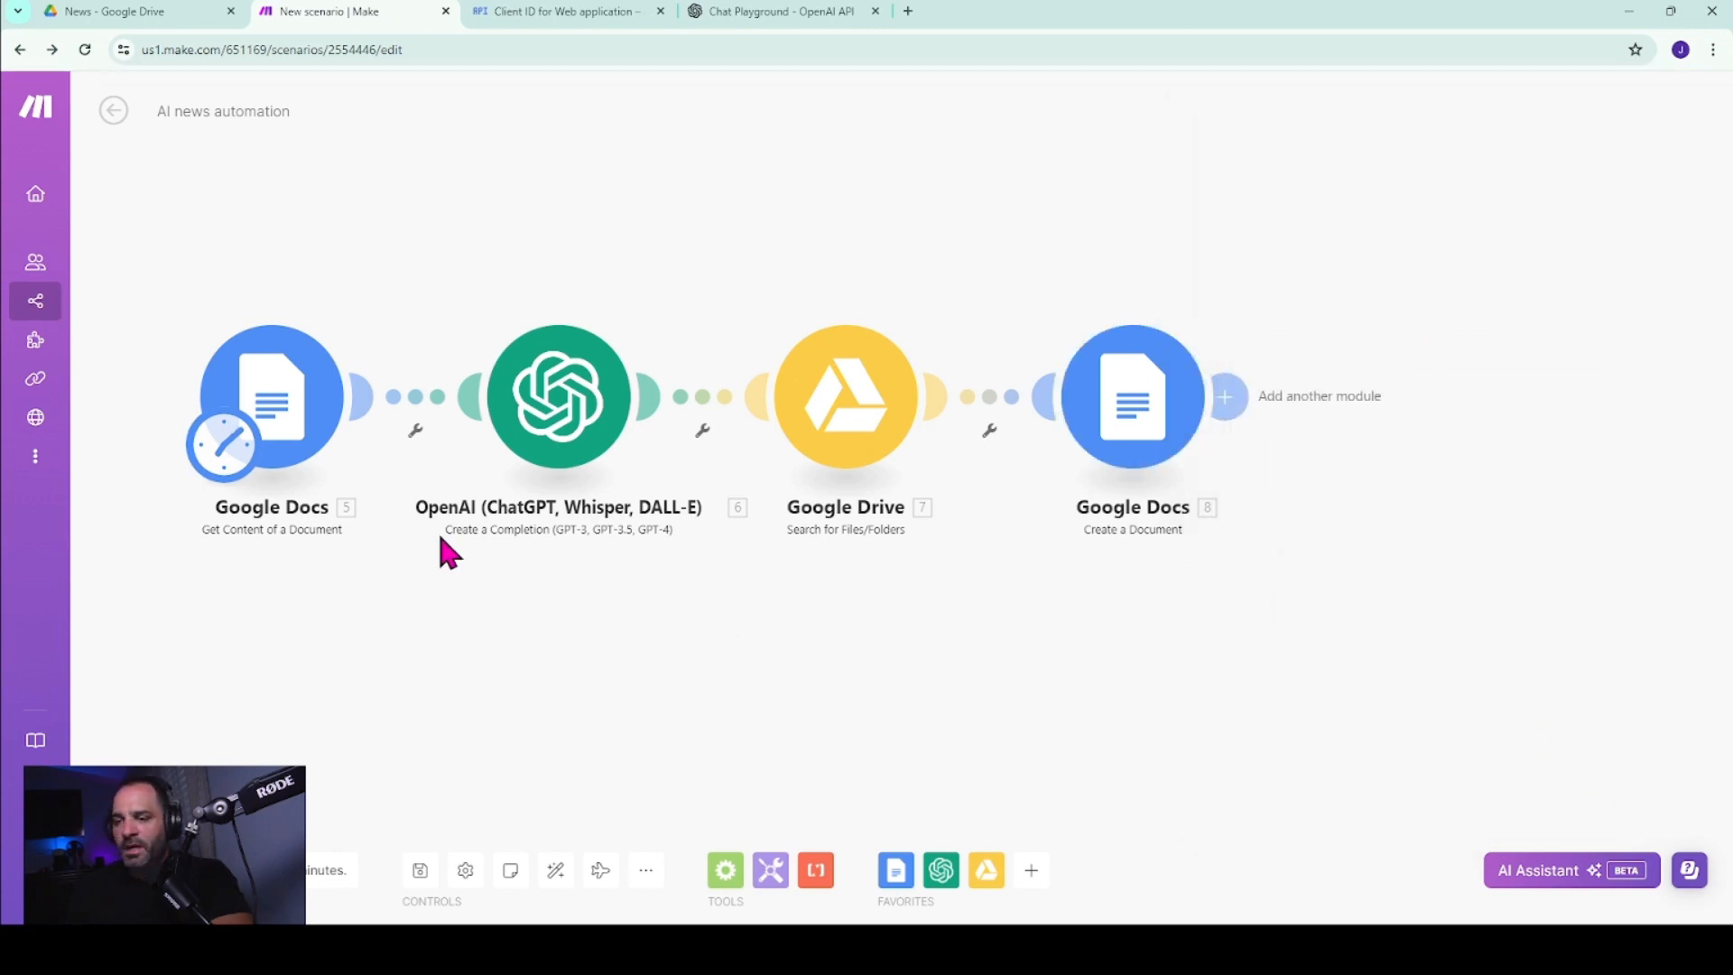
click(419, 872)
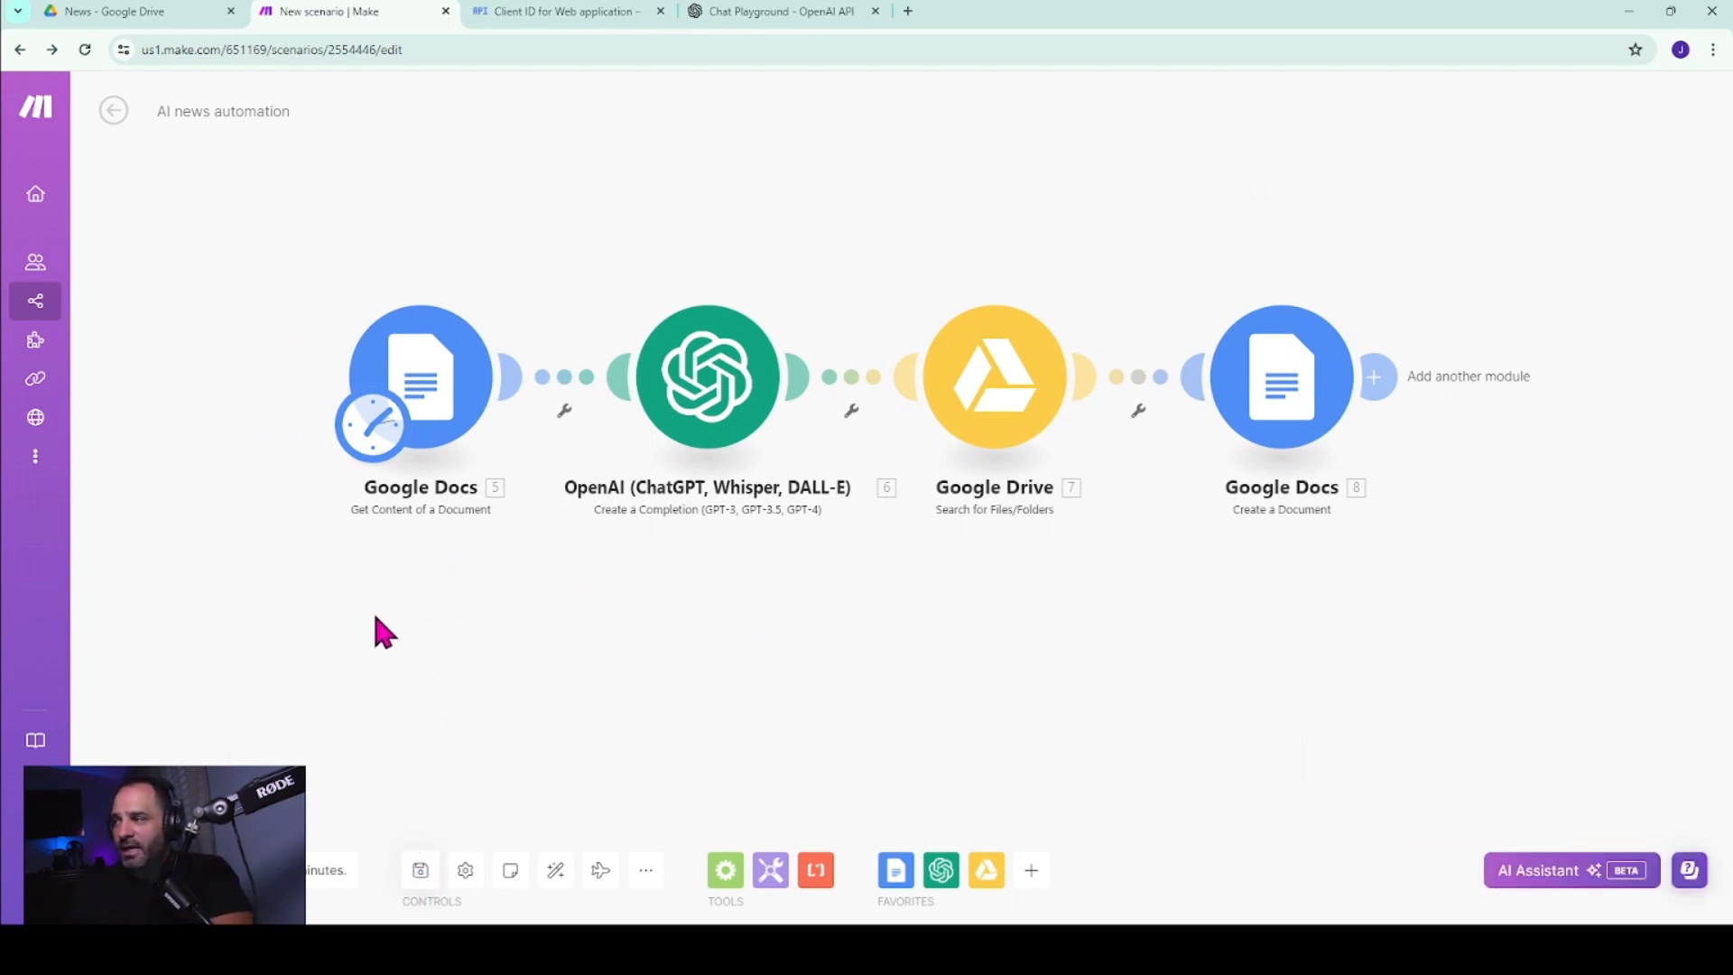
- Switch to the browser window with the prebuilt AI news automation and view the Todays news document in Google Drive's Todays news folder
click(908, 11)
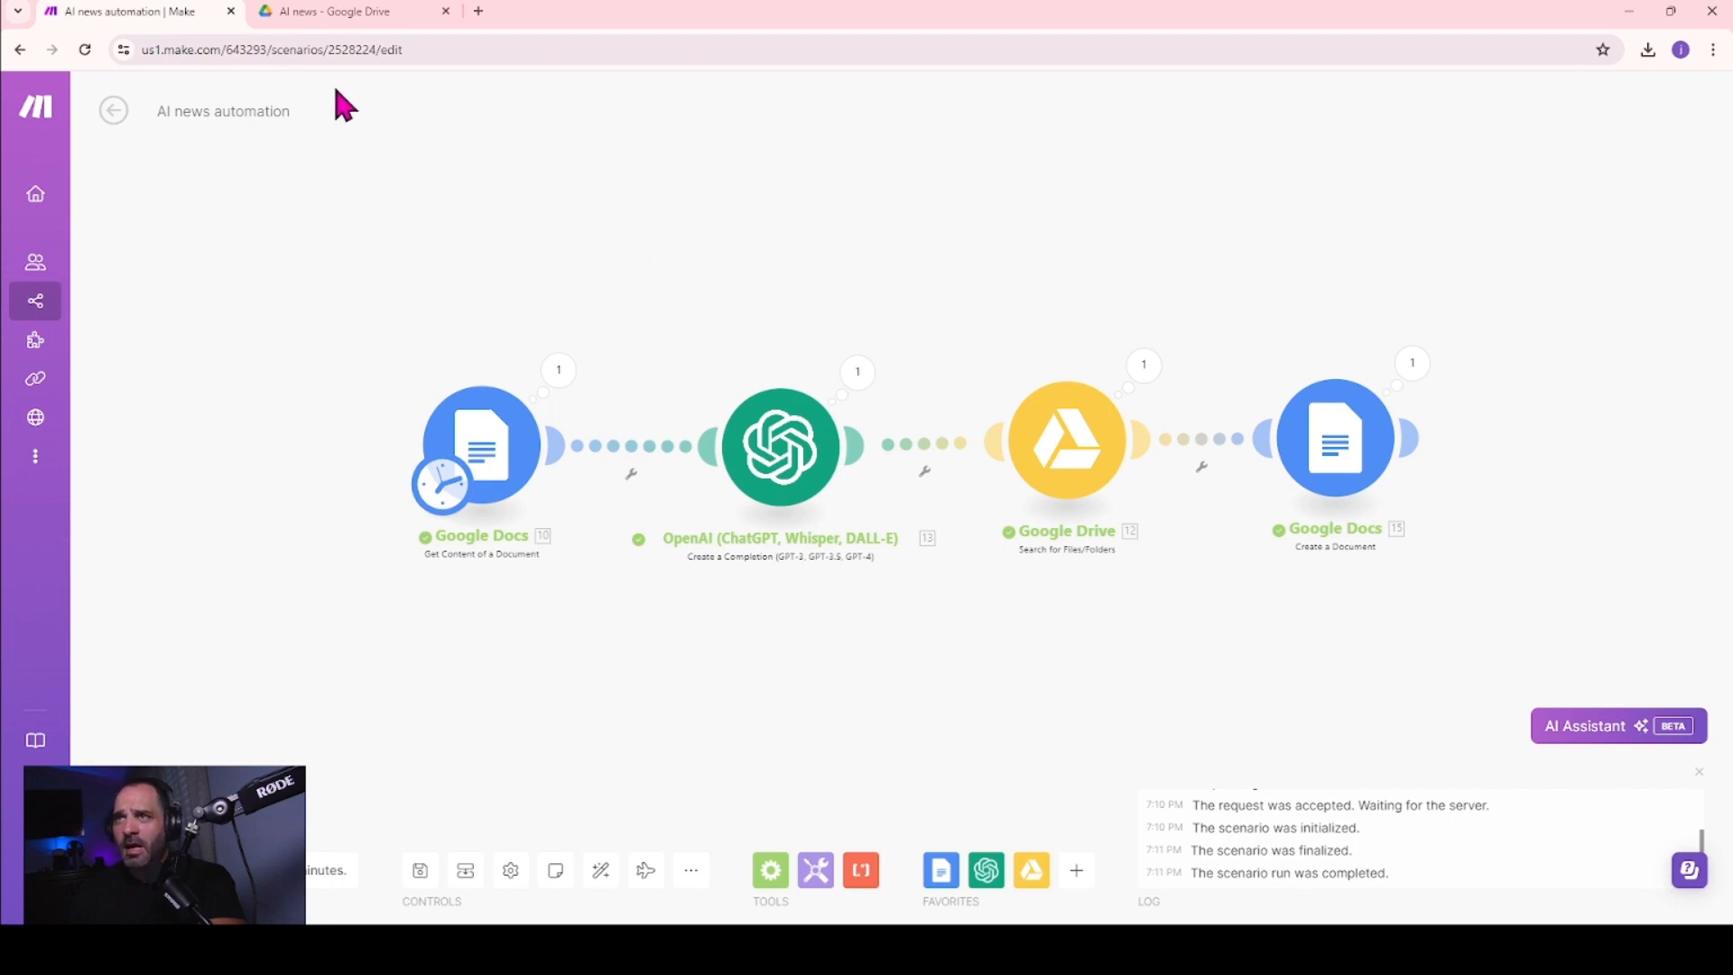
click(323, 13)
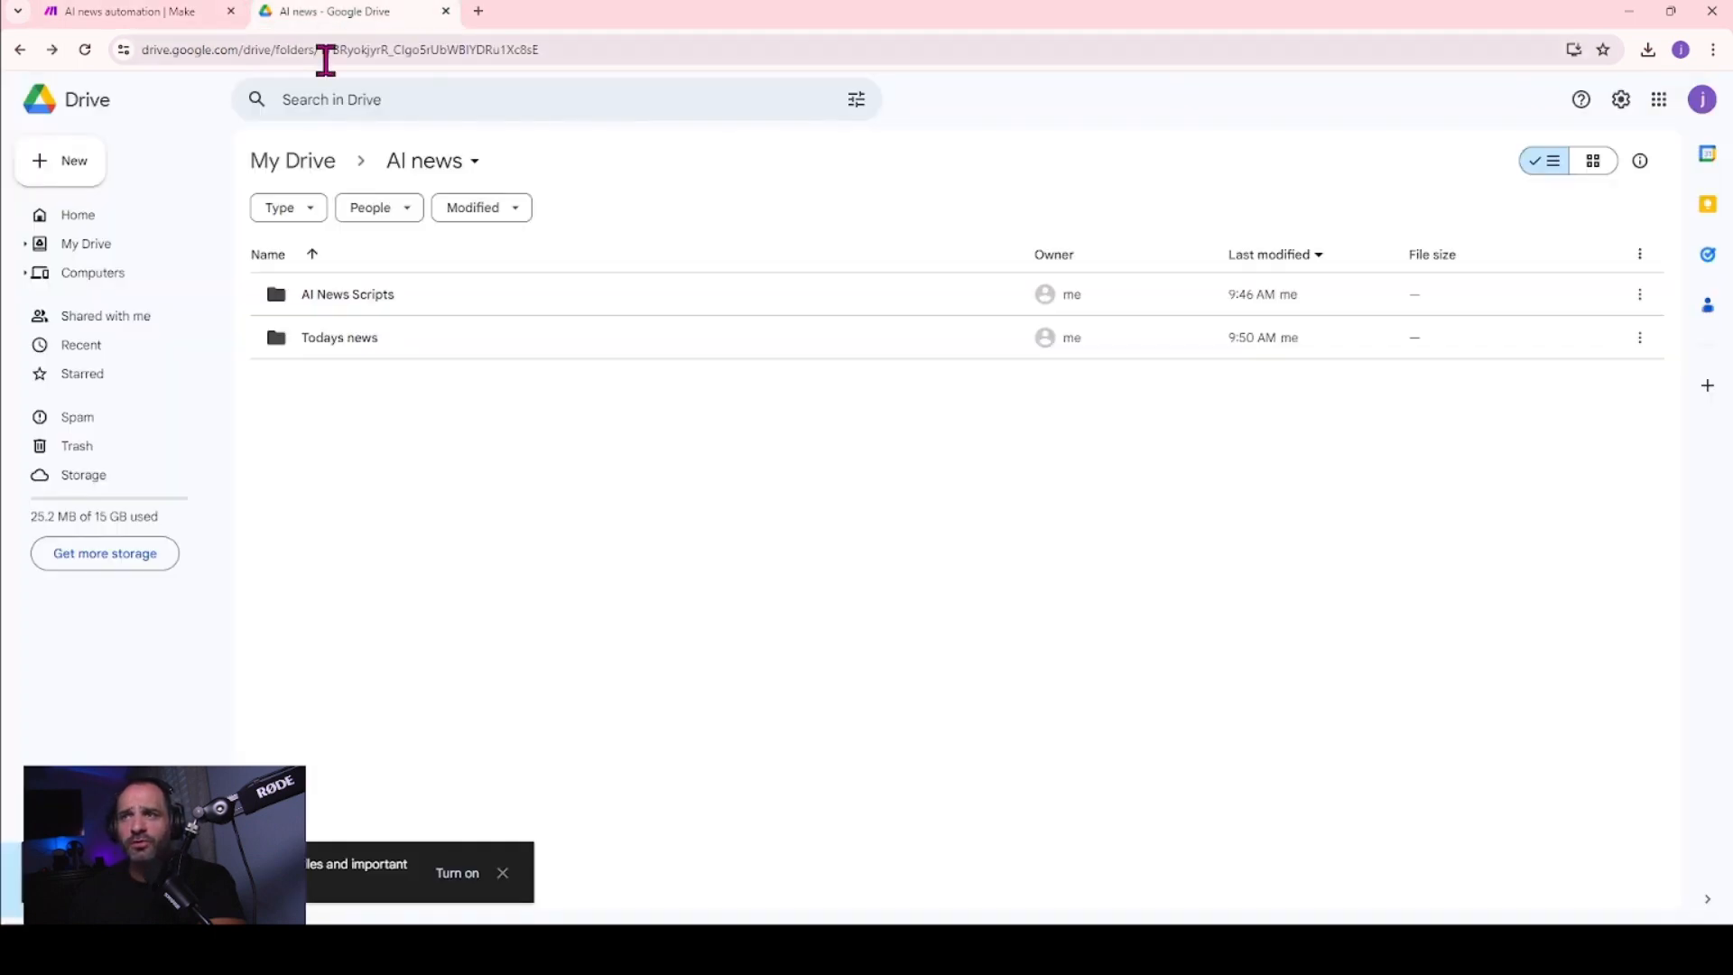
double_click(334, 348)
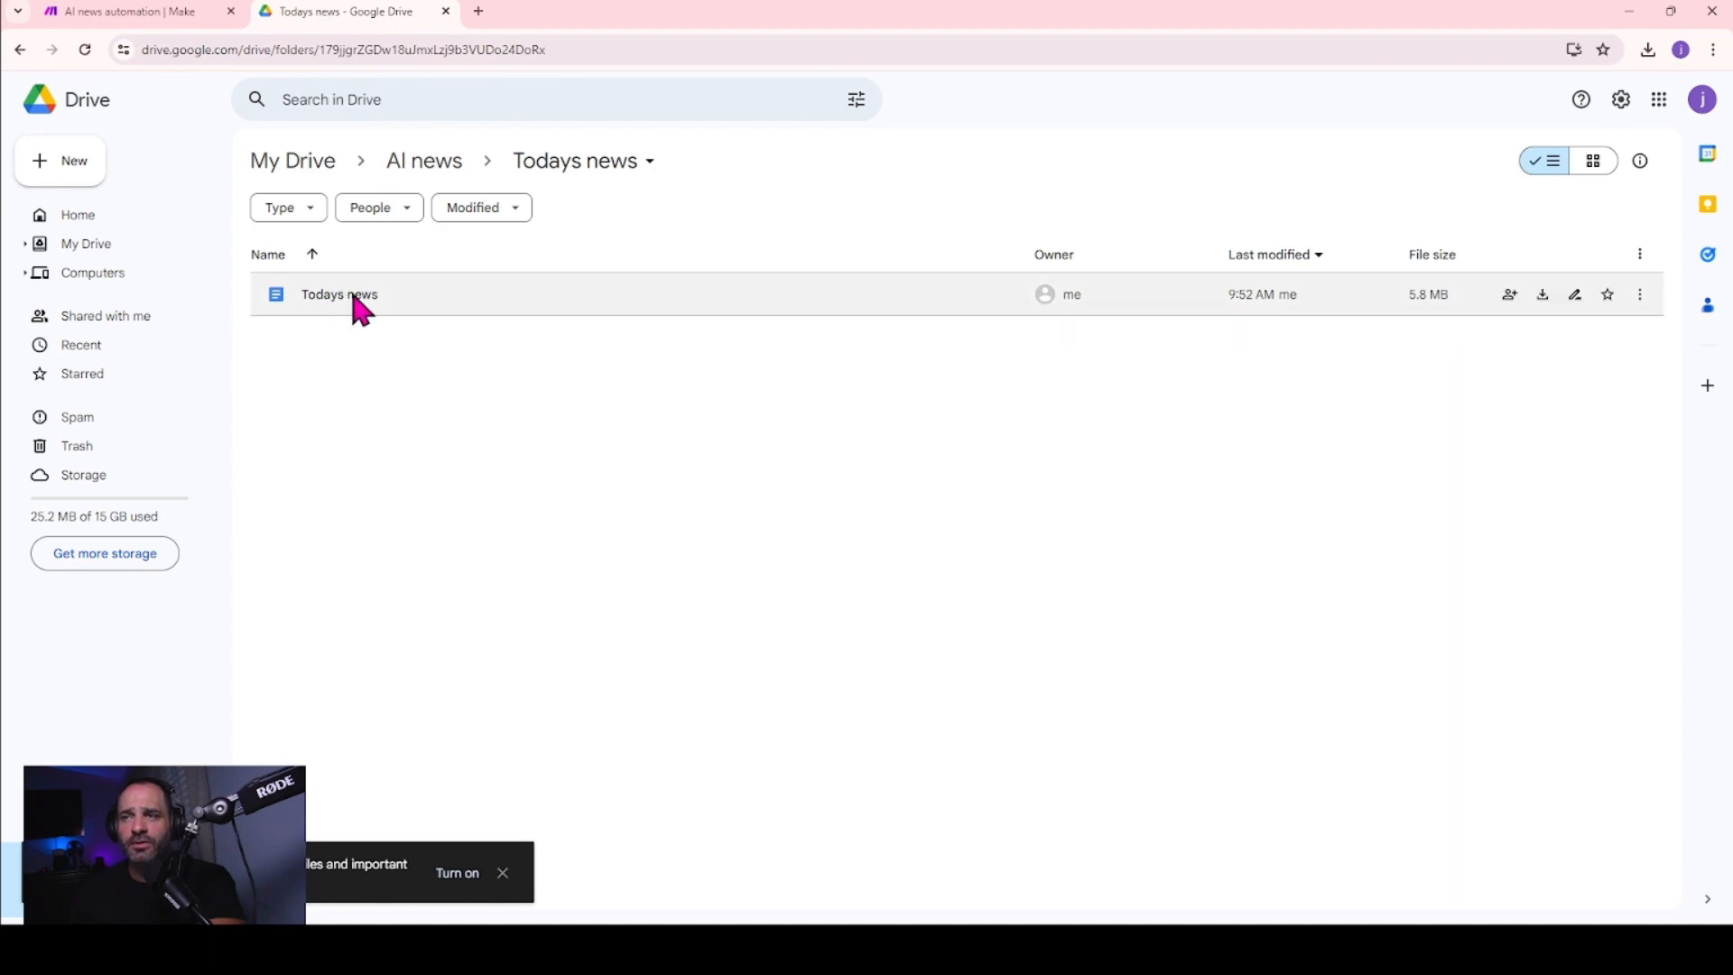
double_click(354, 298)
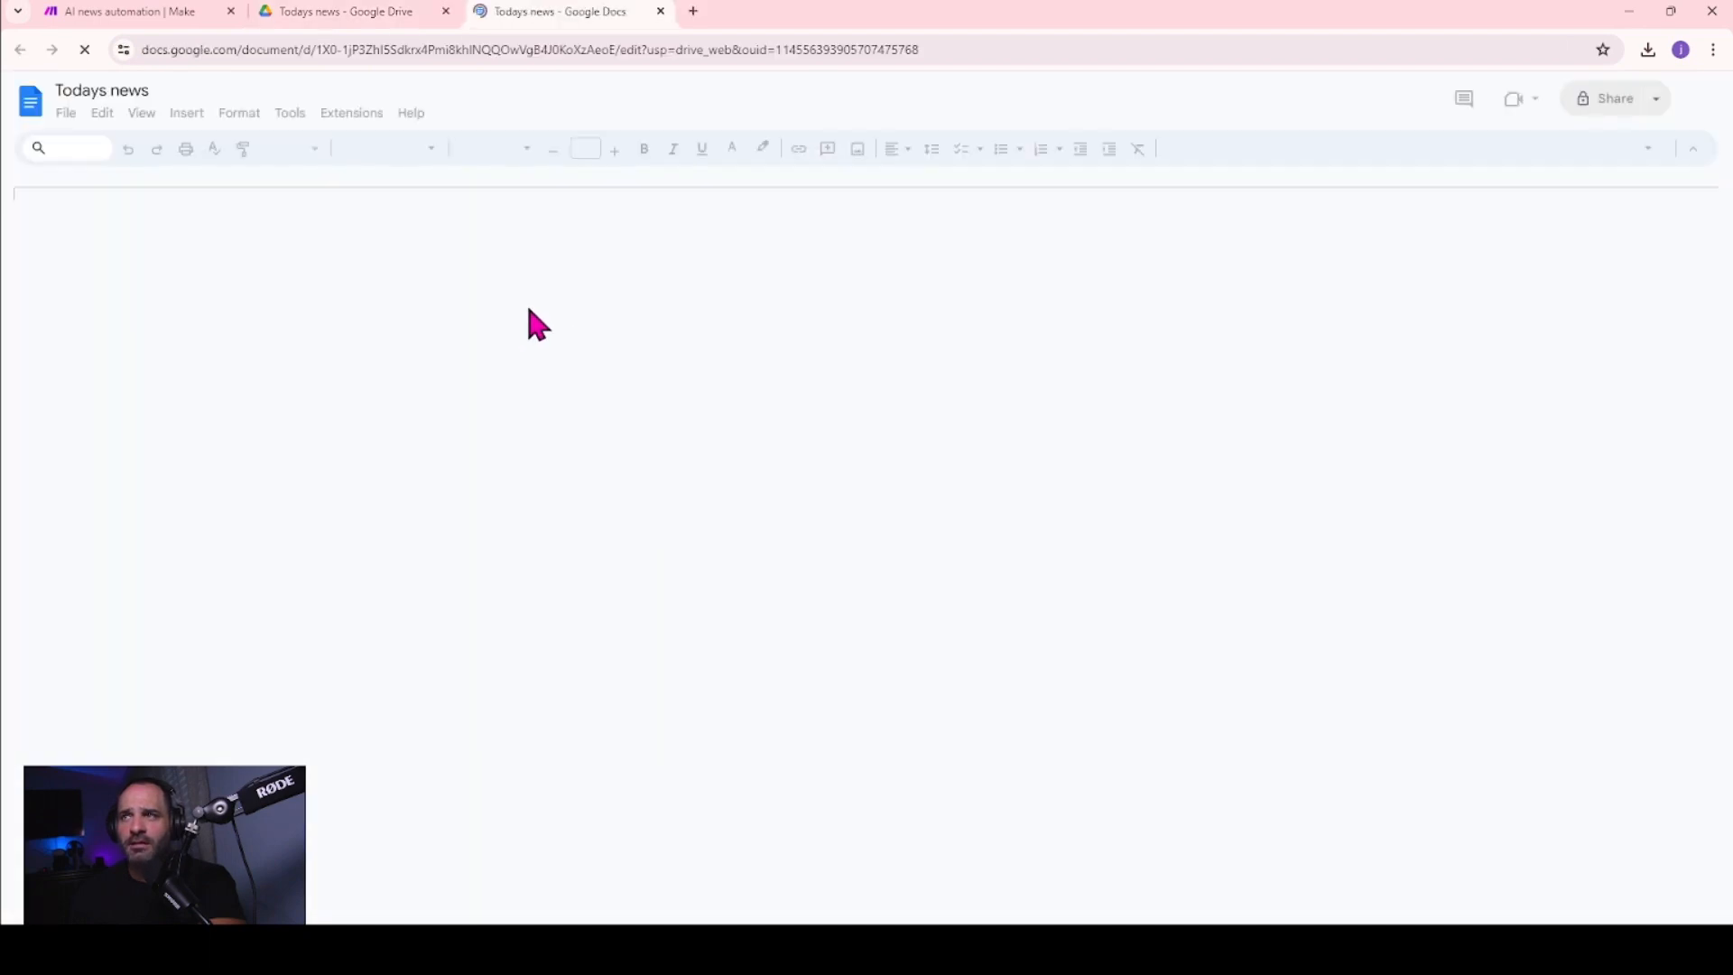
scroll(642, 613, down, 5)
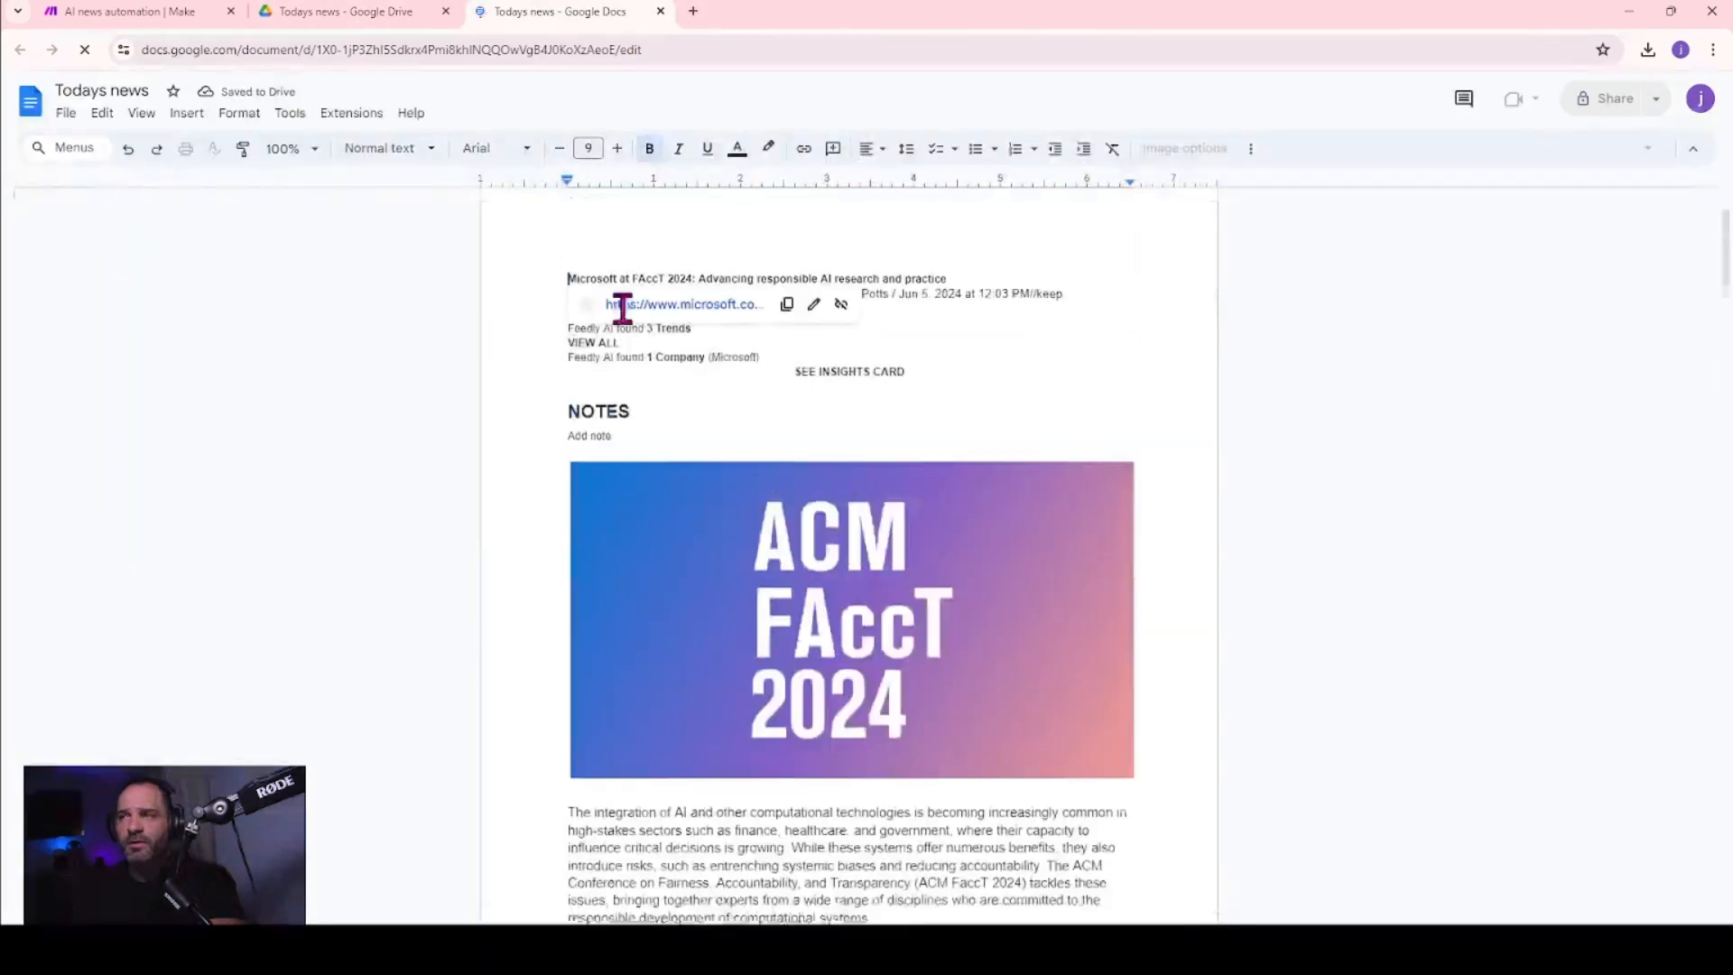
click(661, 11)
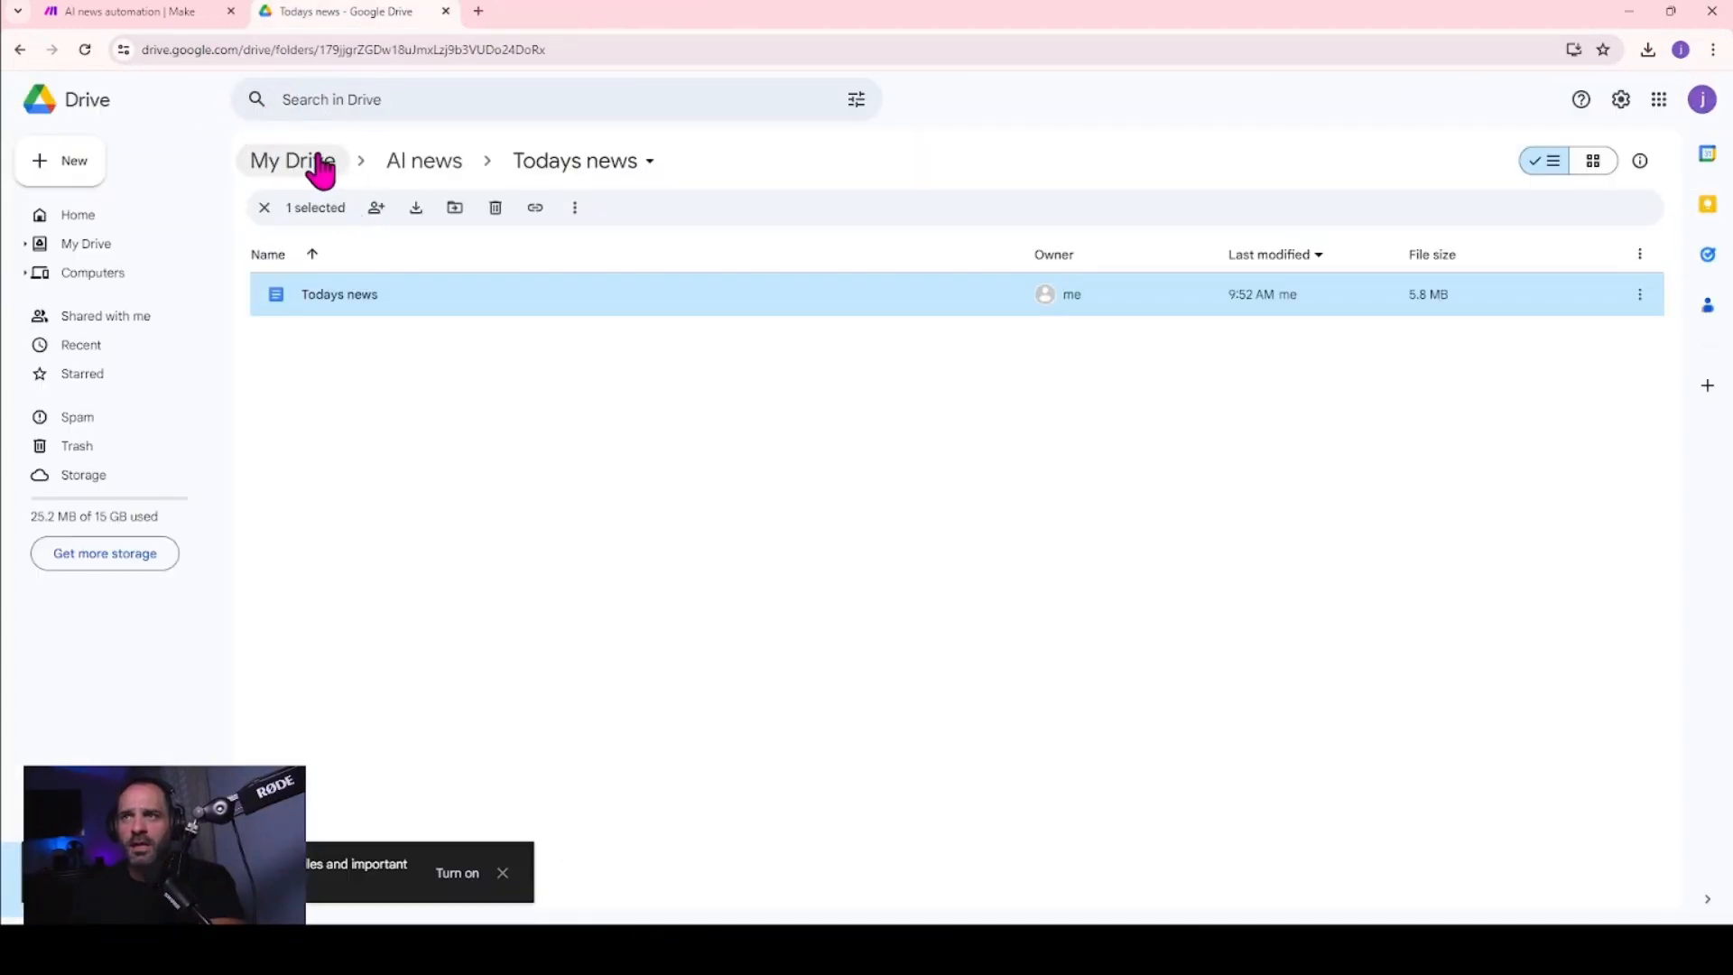
- Check the AI News Scripts folder inside AI news in Google Drive, and return to the AI news automation scenario in Make
click(398, 167)
double_click(352, 298)
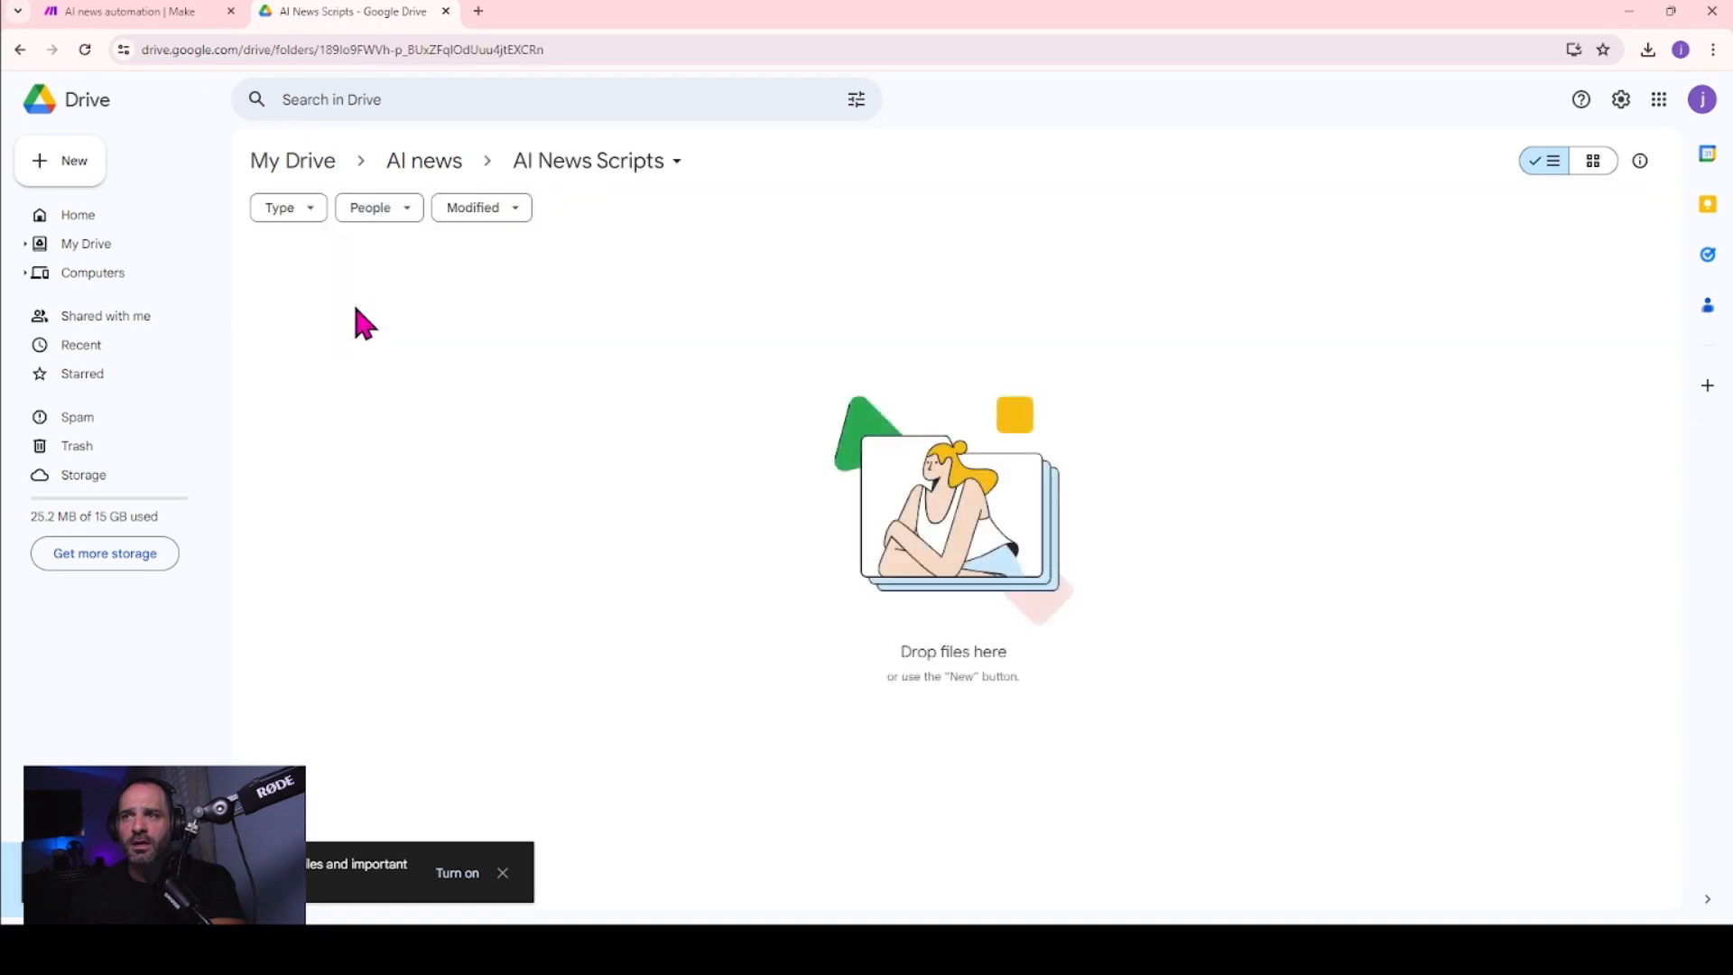
click(65, 13)
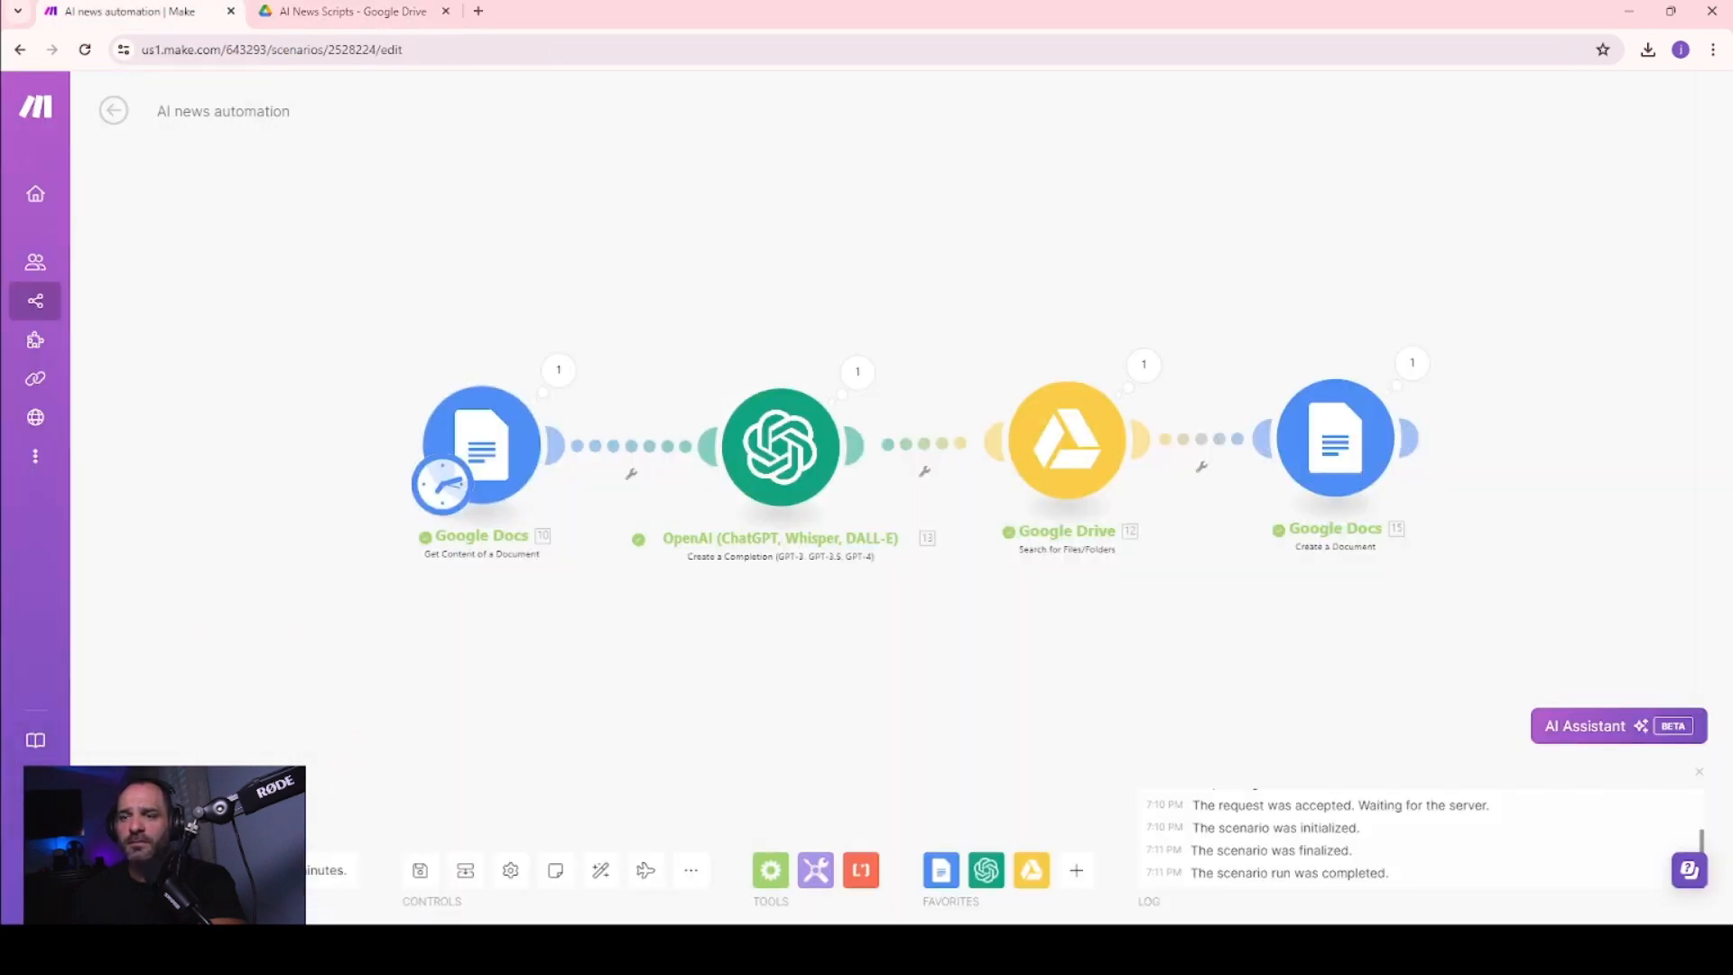
- Run the AI news automation scenario once and follow its modules until the run completes, checking the AI News Scripts folder meanwhile
click(143, 870)
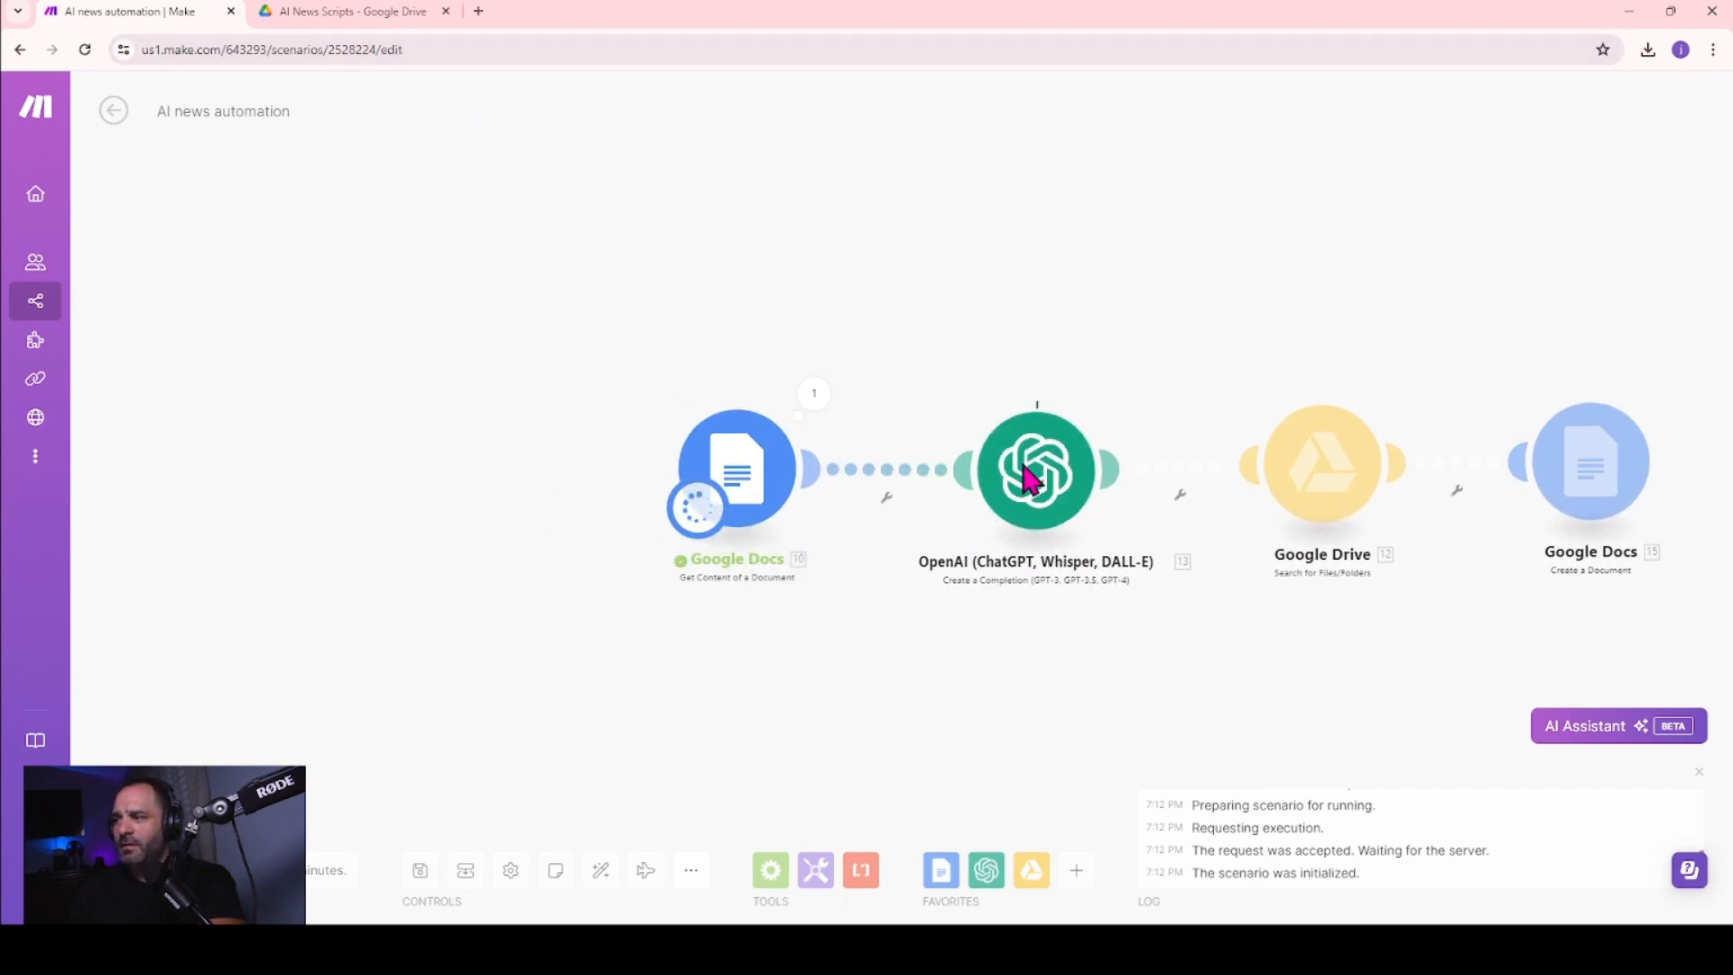
click(345, 13)
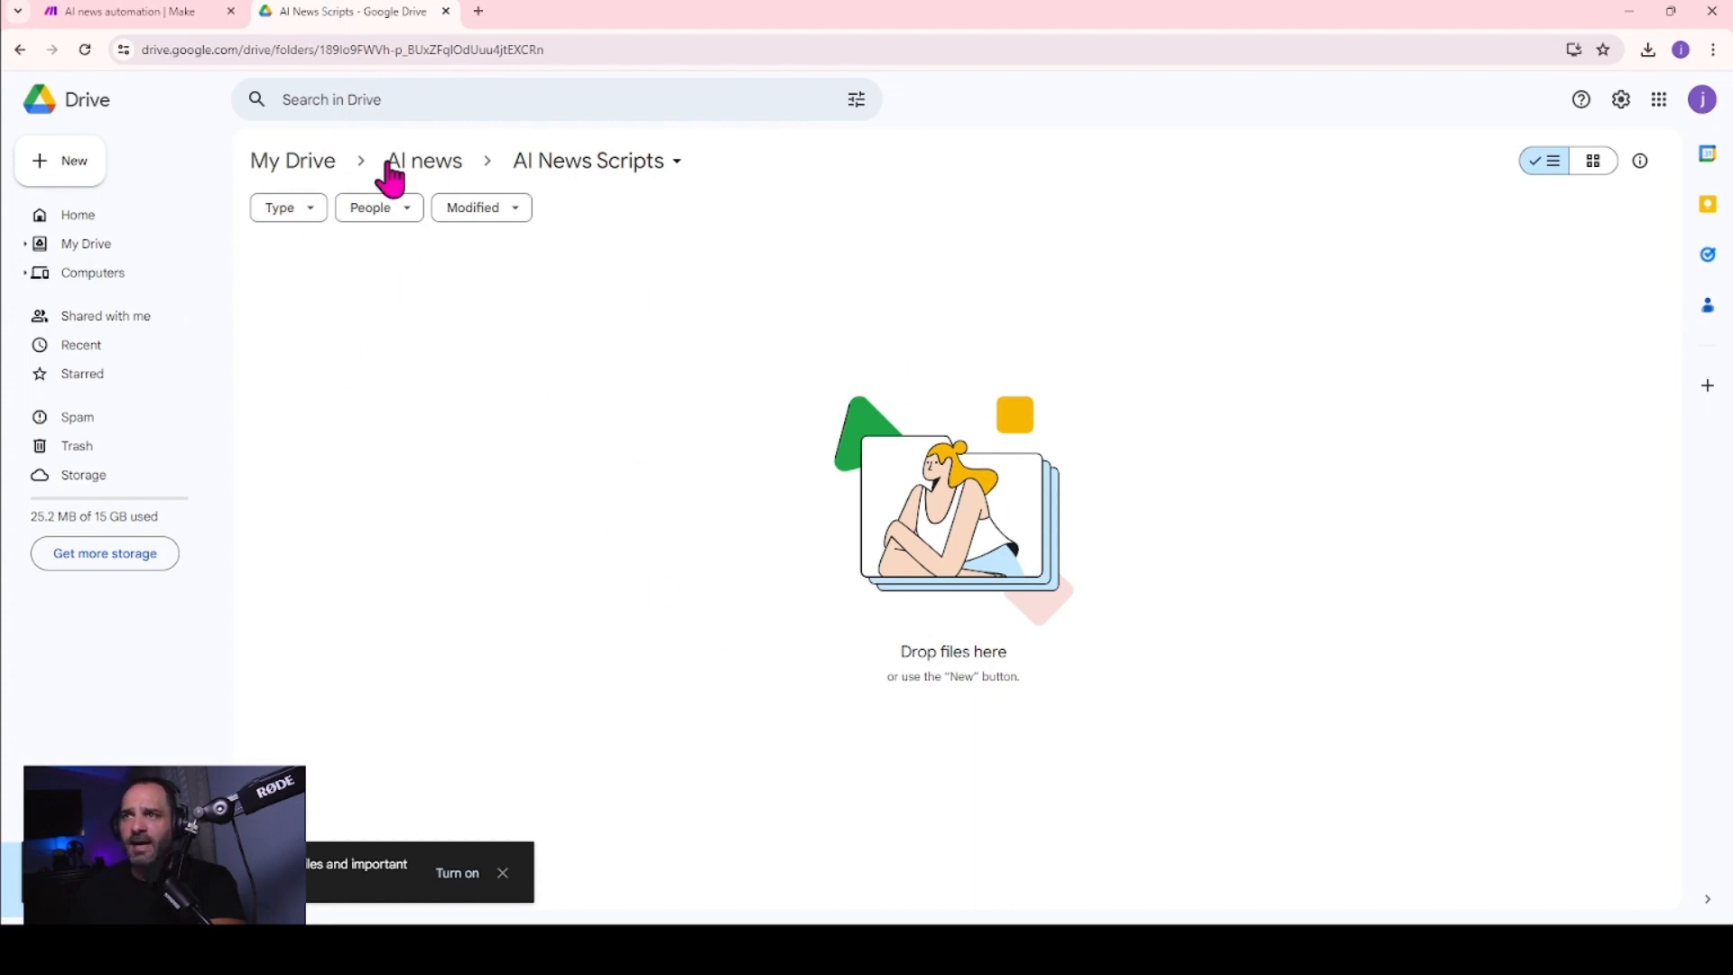
click(140, 13)
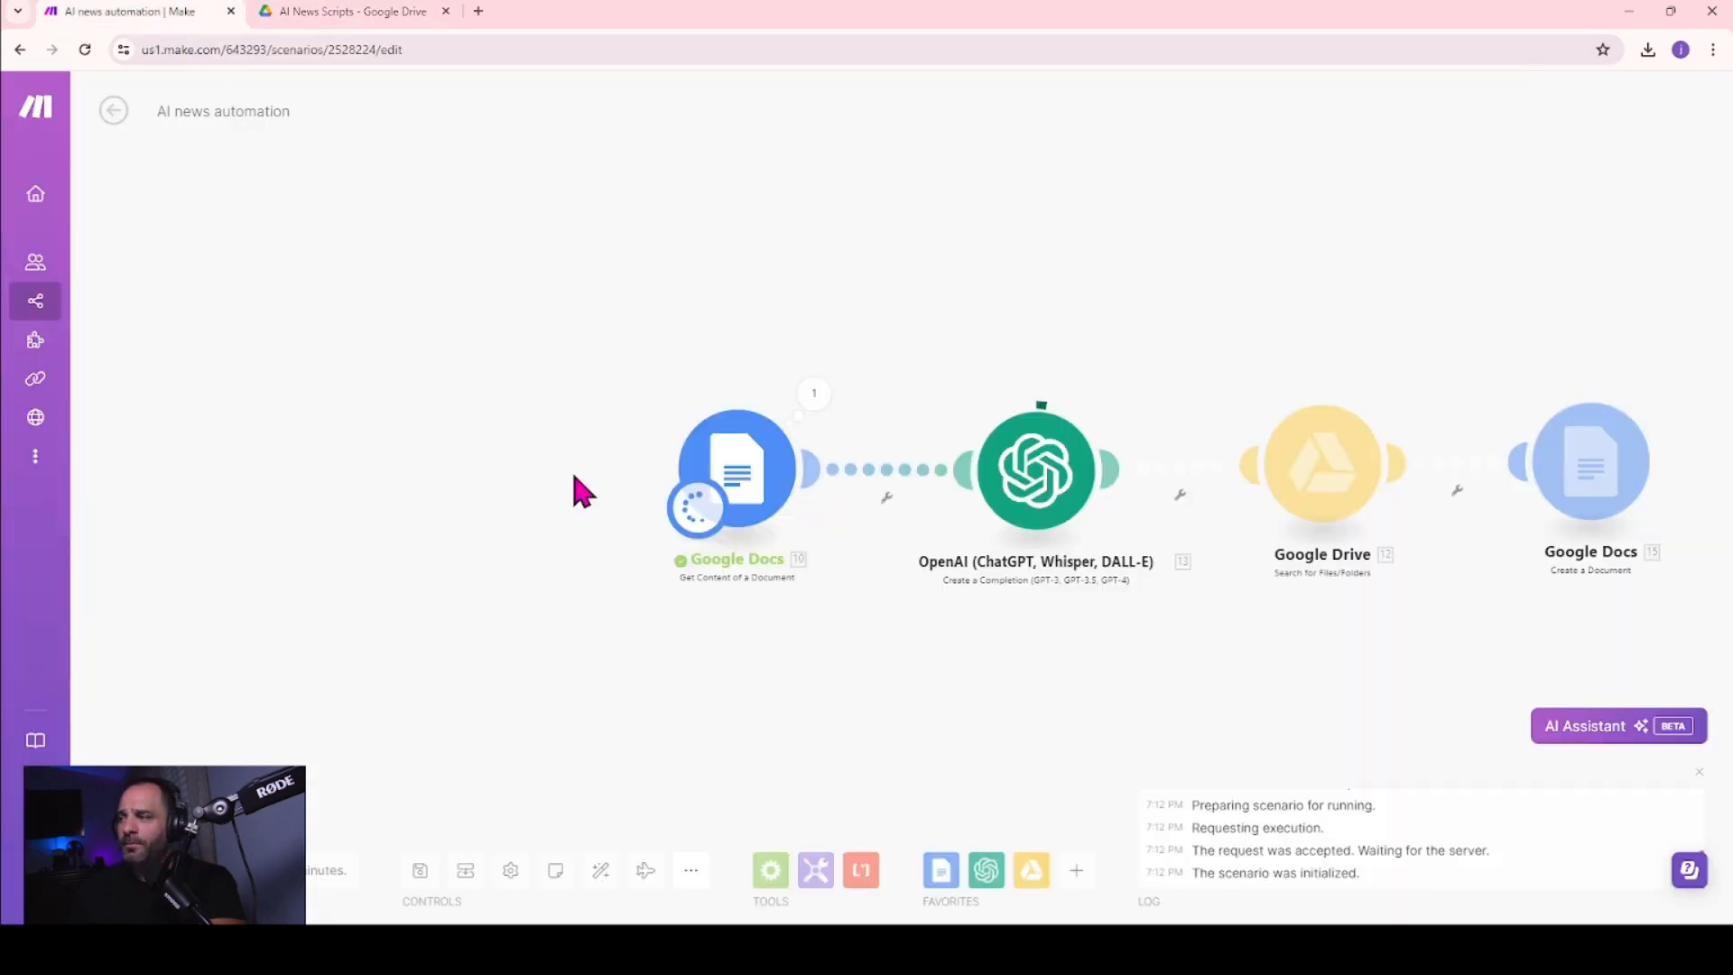
drag(981, 650, 771, 615)
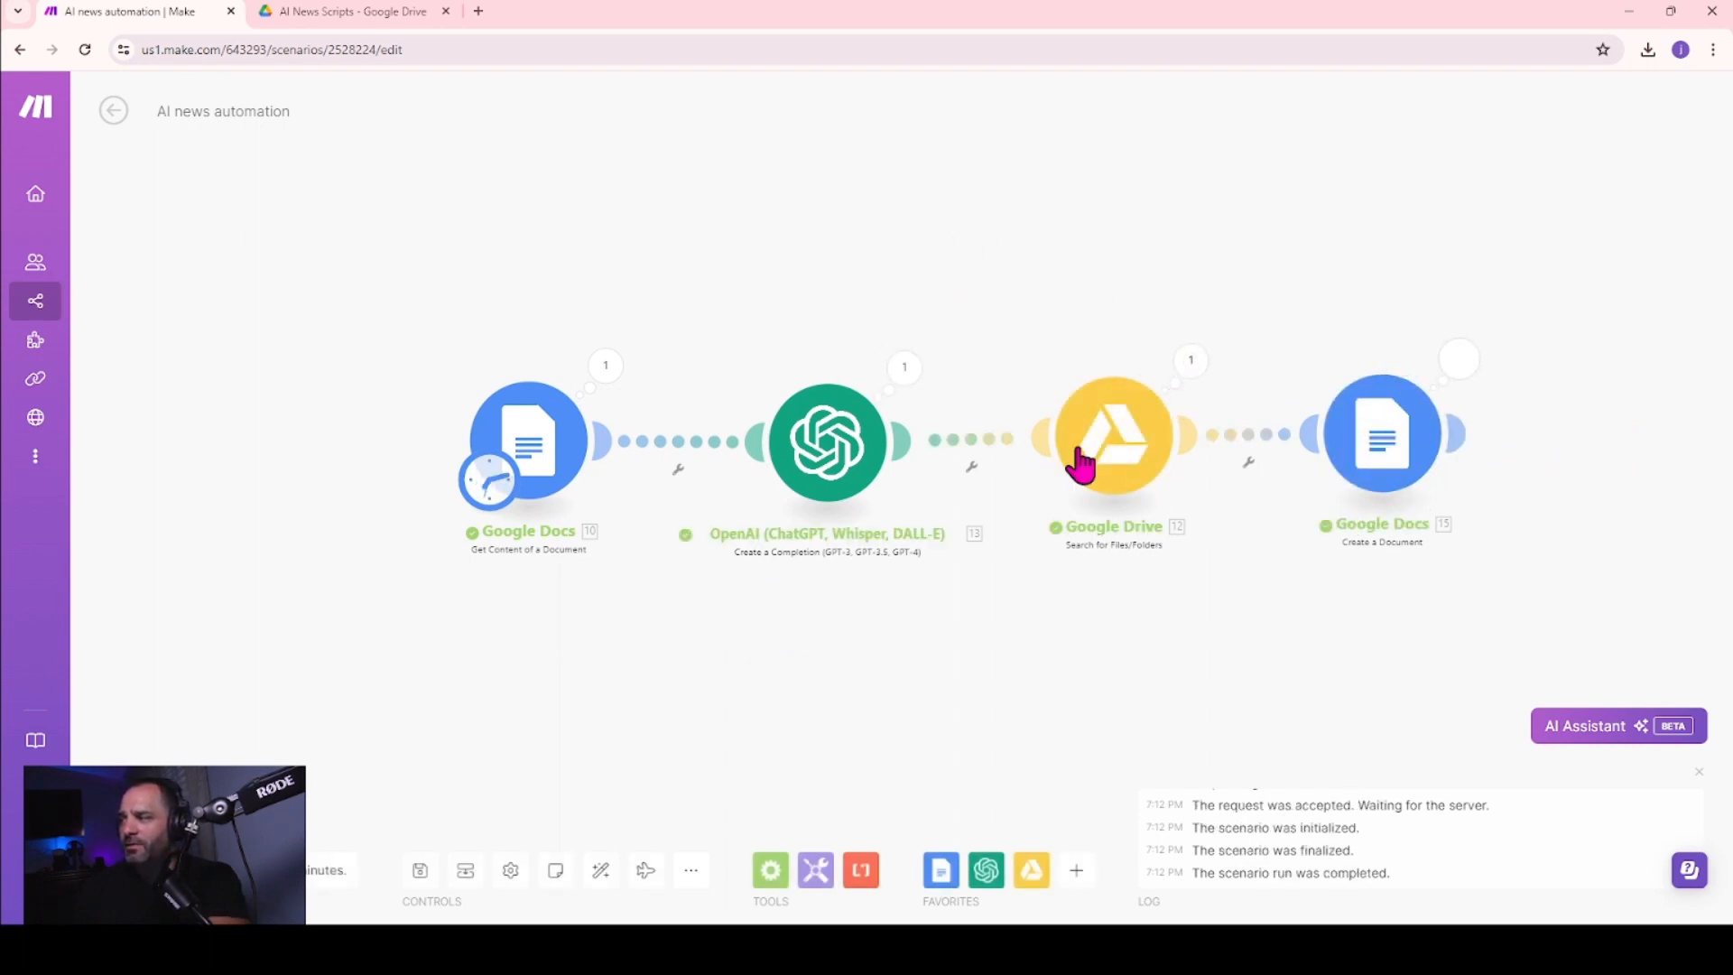
- Open the 20240608 document in Drive's AI News Scripts folder, read through the generated news script, and close it
click(336, 16)
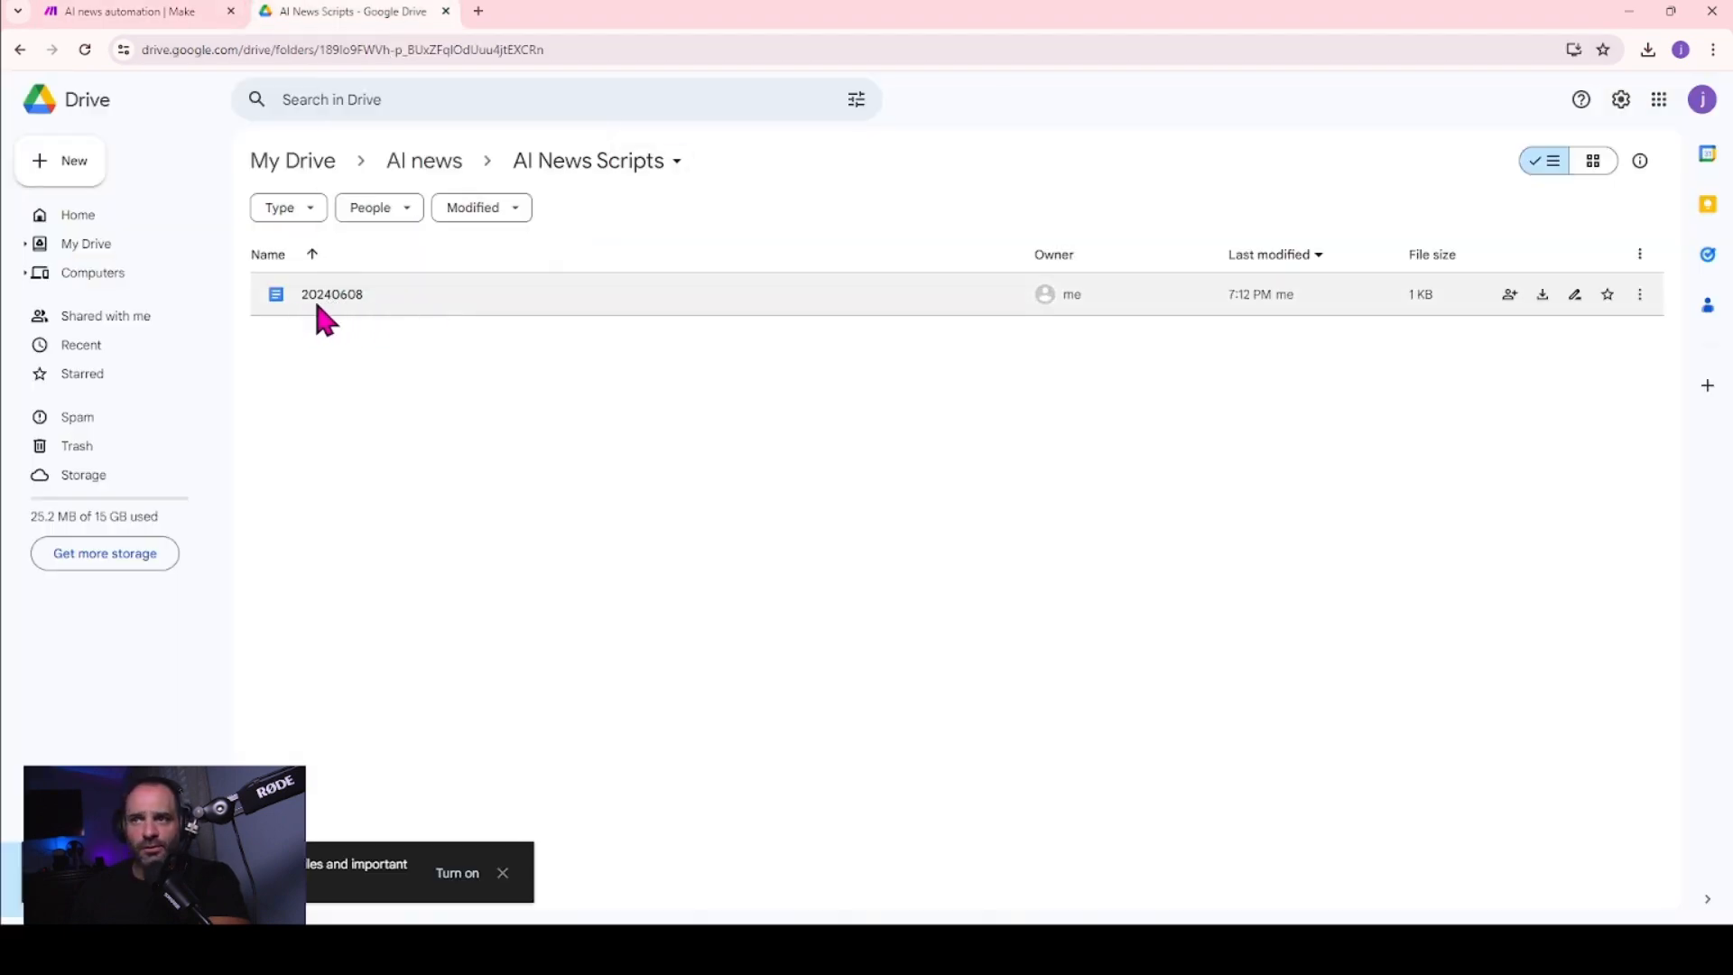
double_click(340, 300)
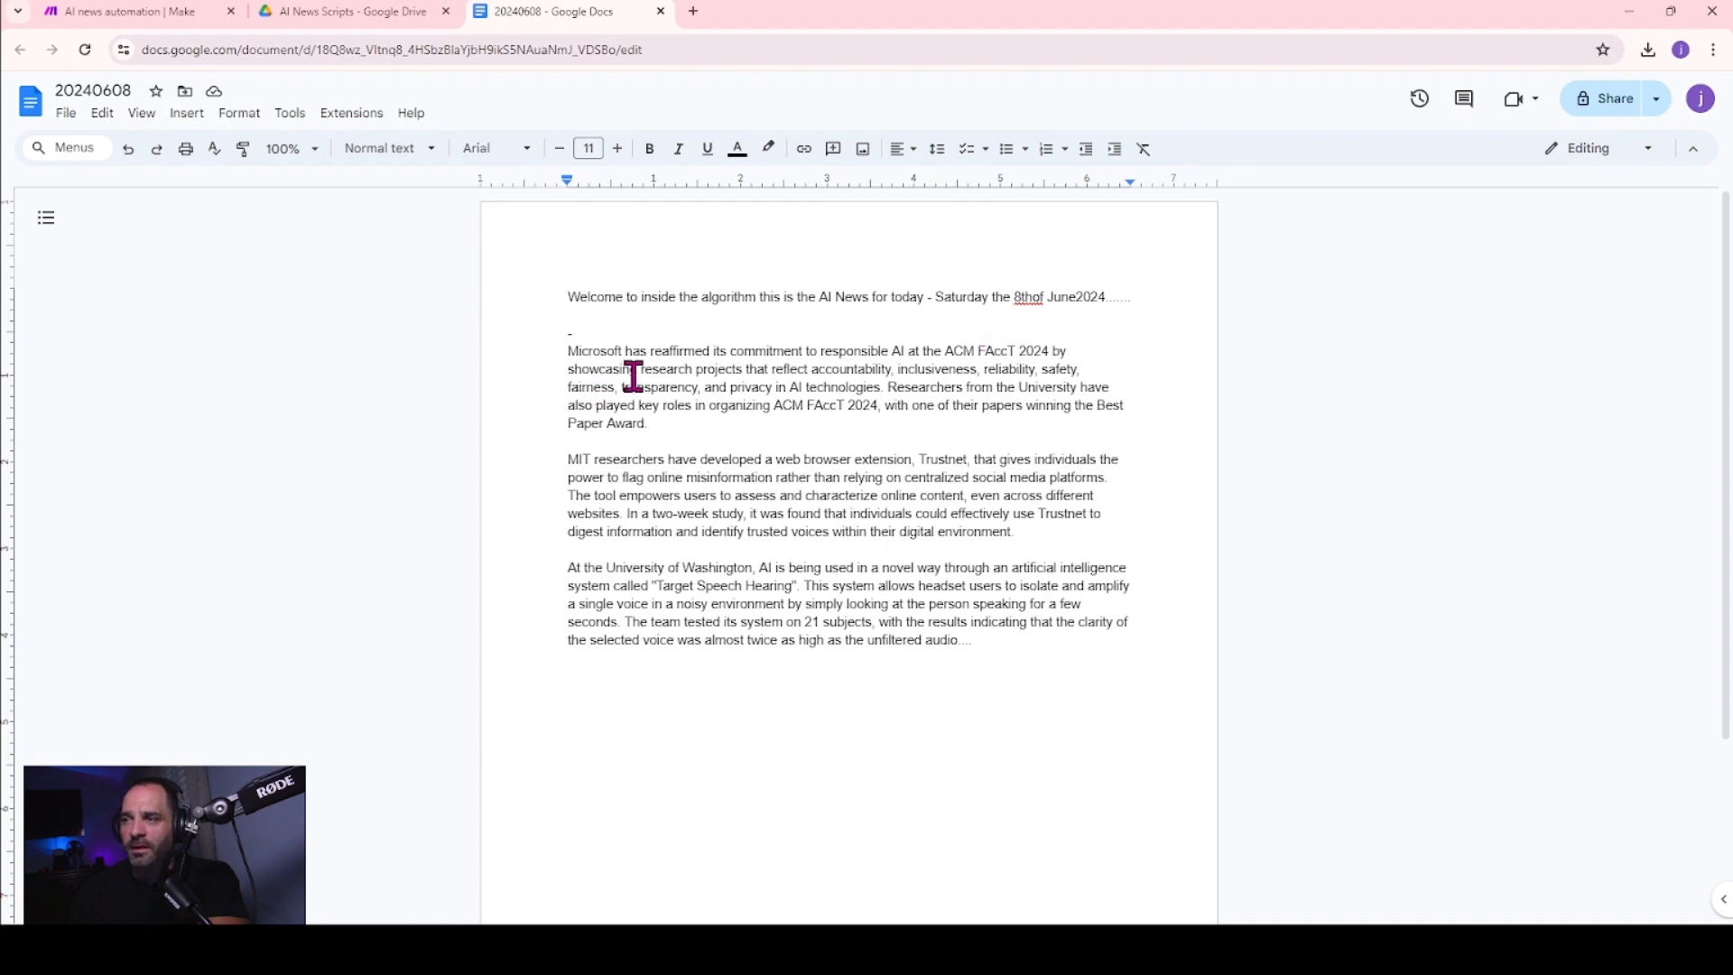
scroll(1052, 695, down, 2)
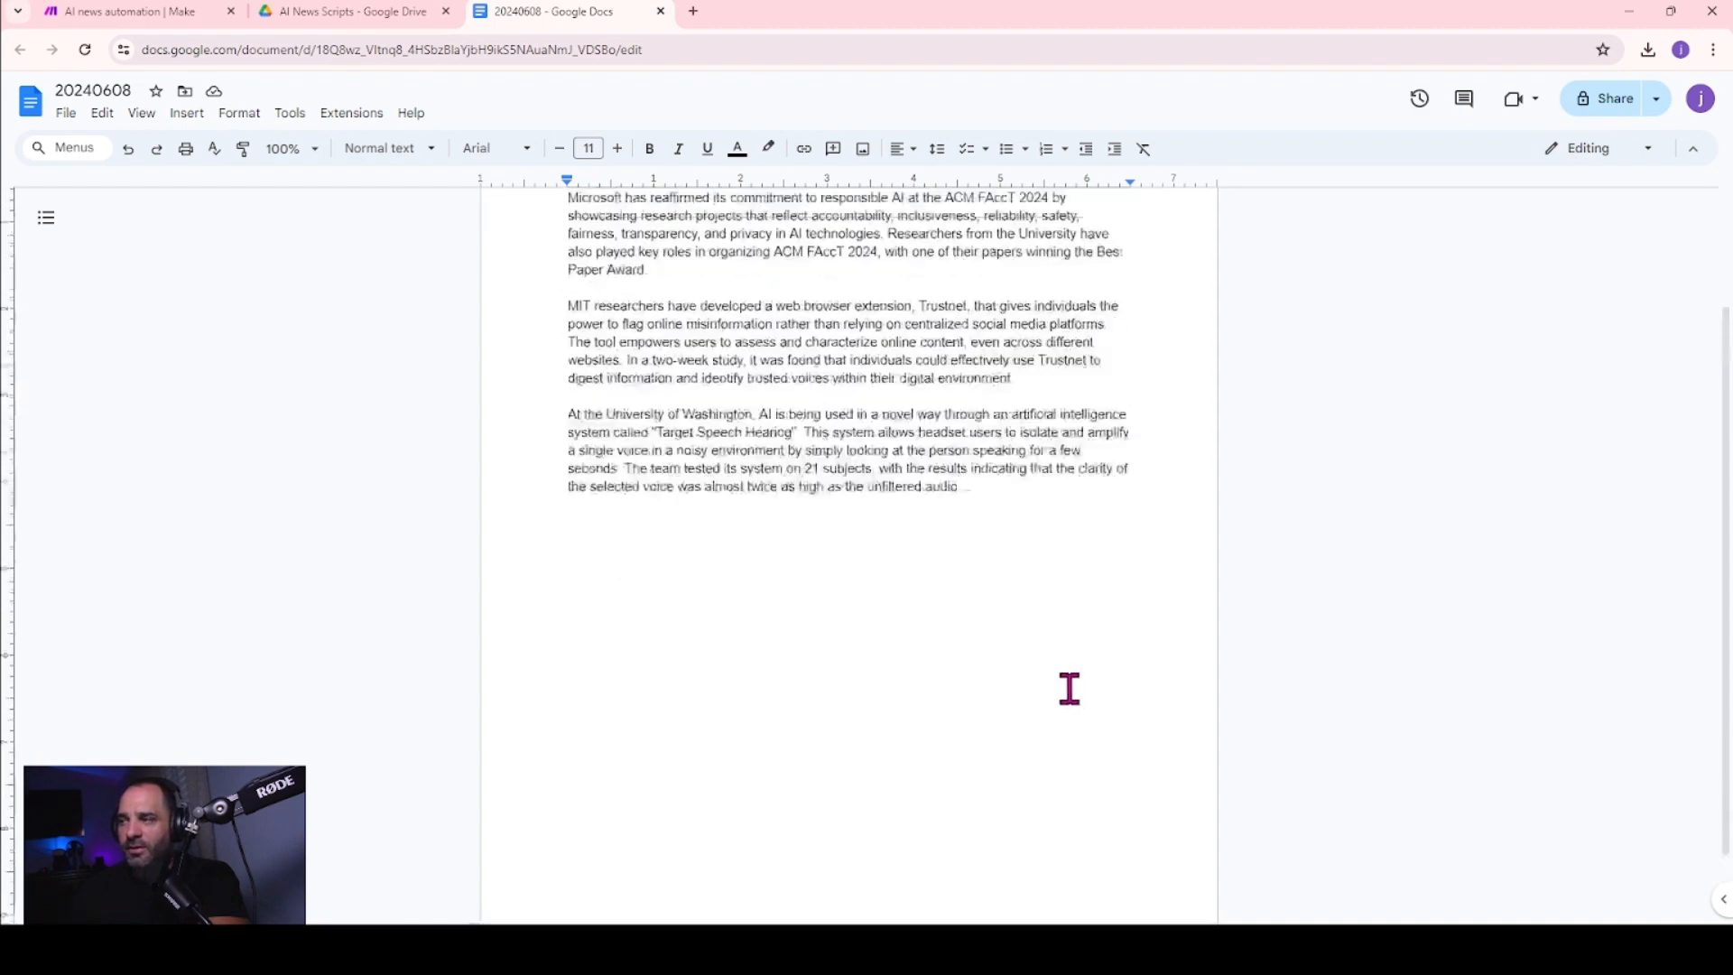
scroll(1069, 691, up, 2)
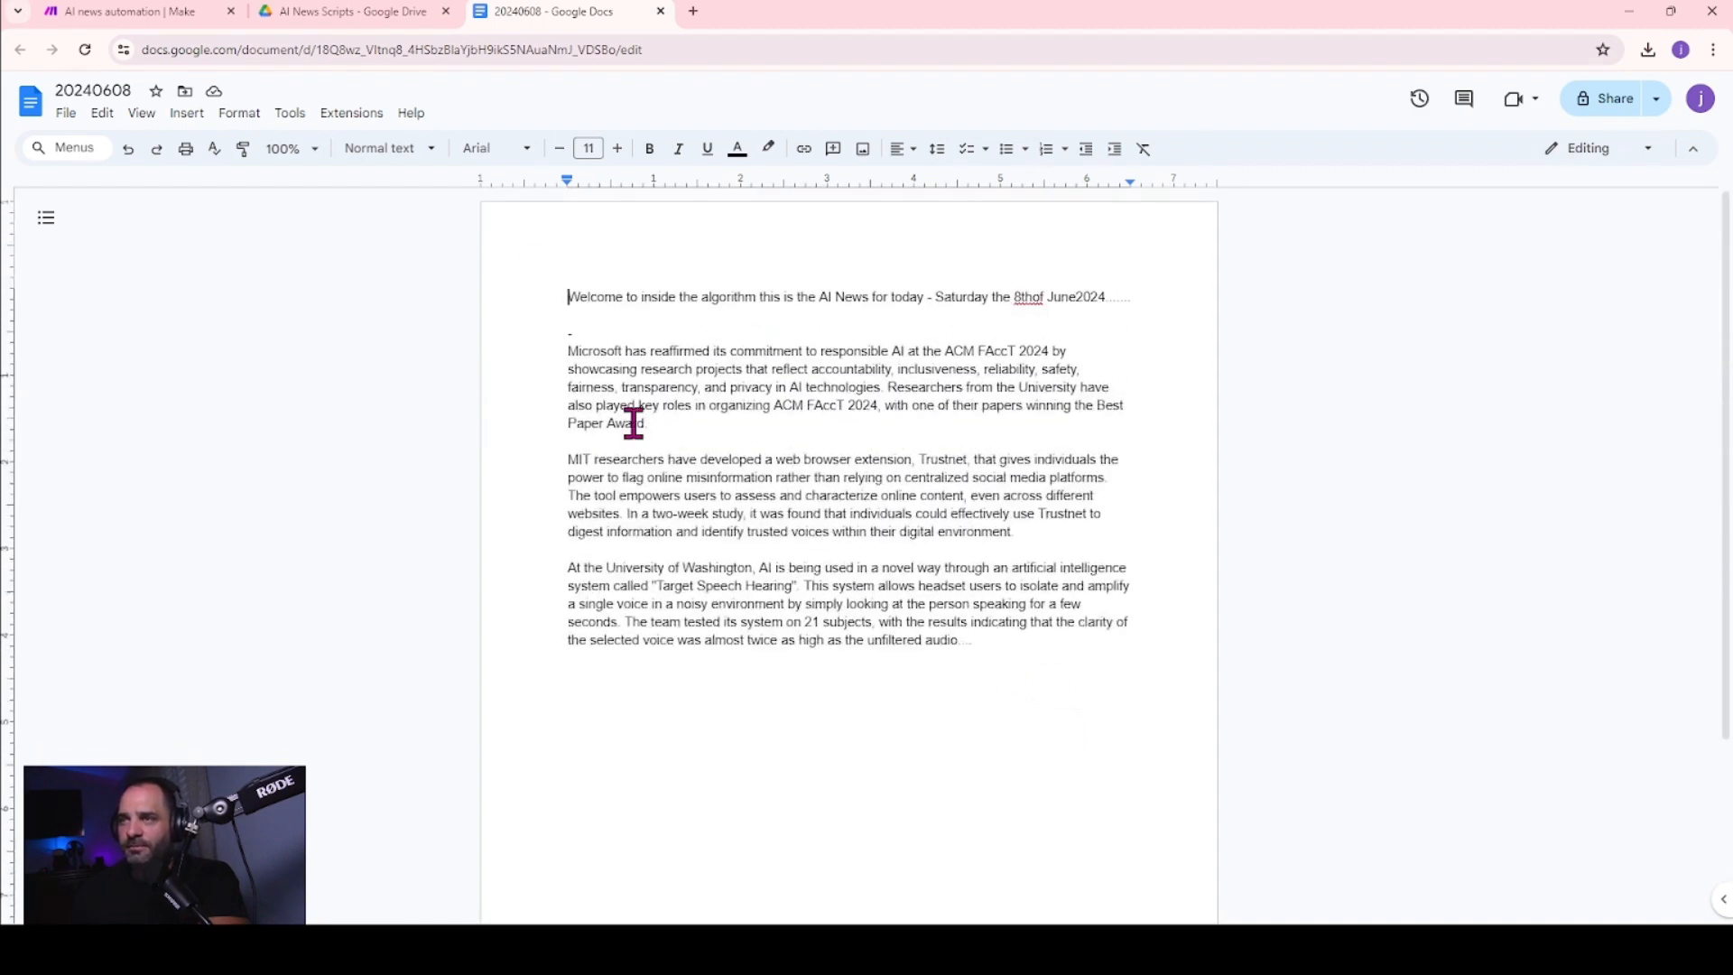
click(660, 11)
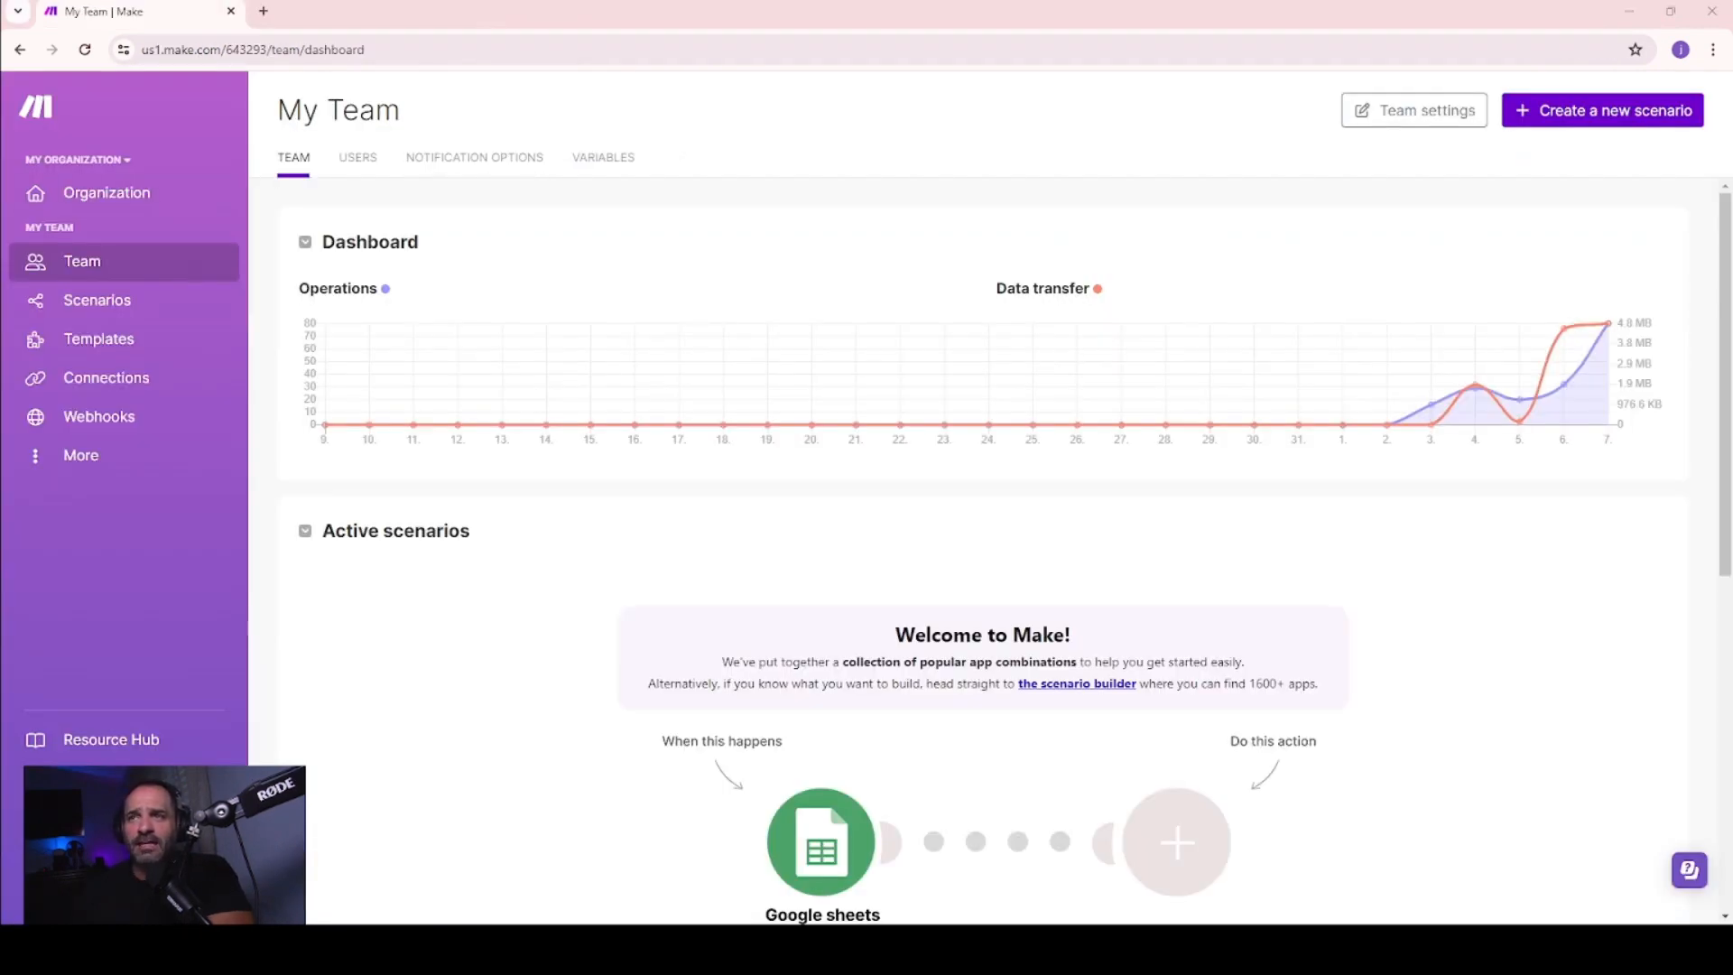
- Create a new scenario in Make with the Google Docs Watch Documents module as its trigger
click(1602, 111)
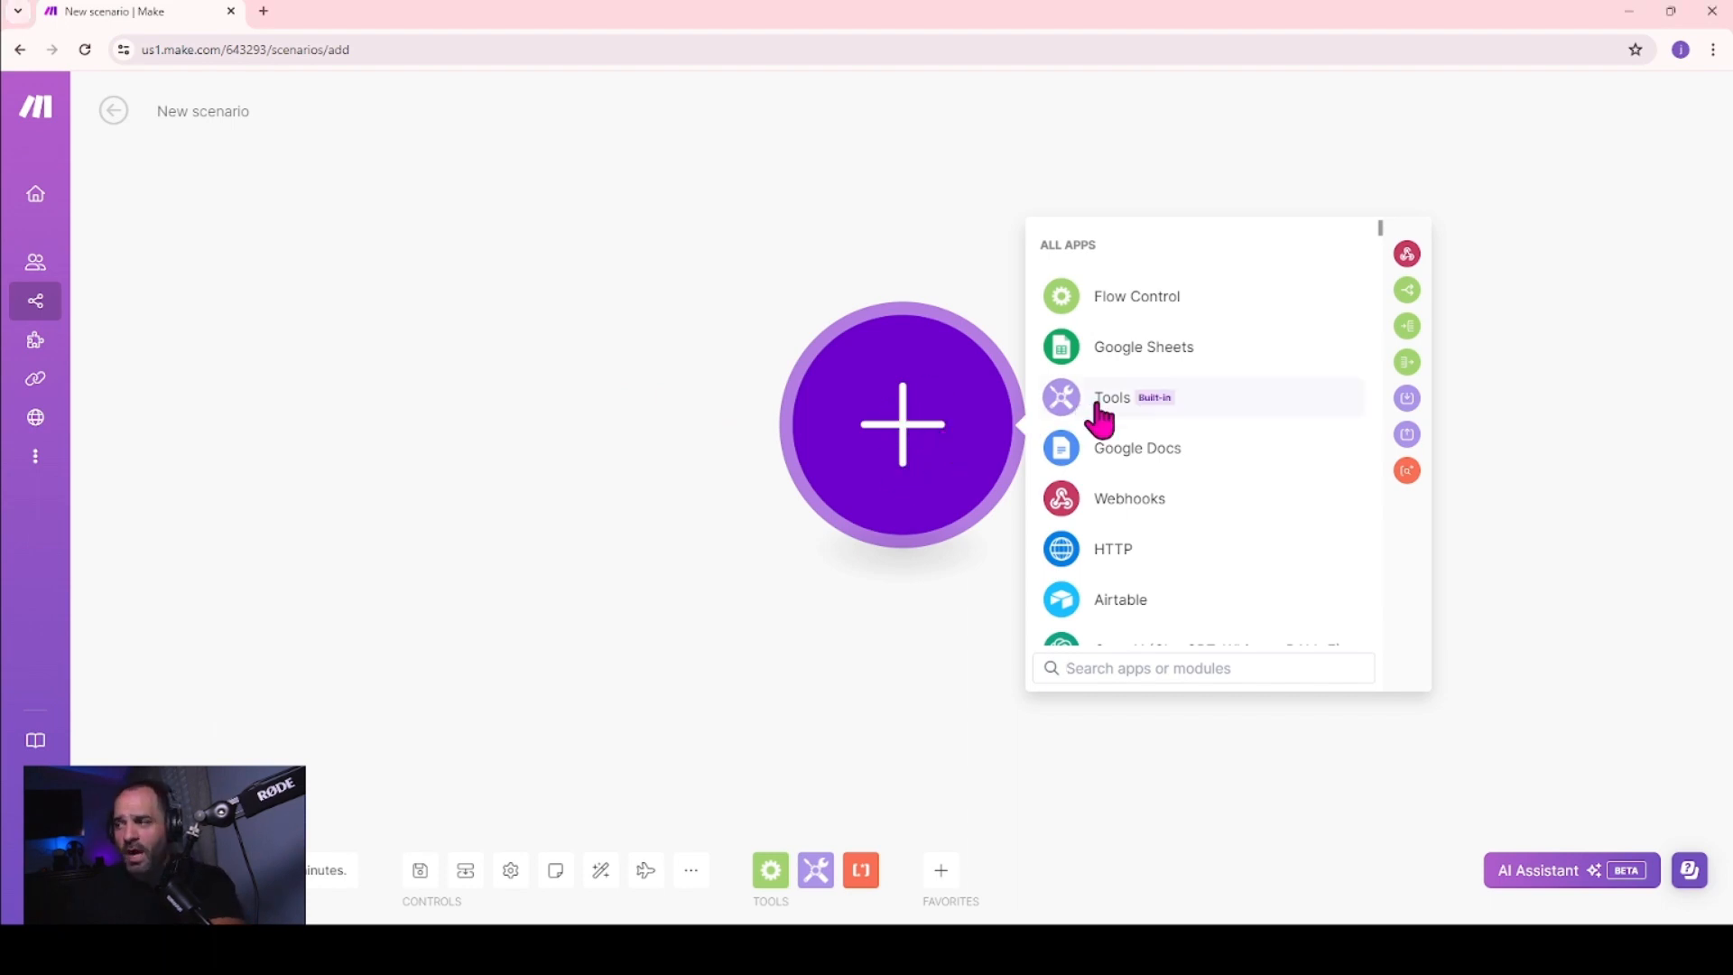
click(1122, 451)
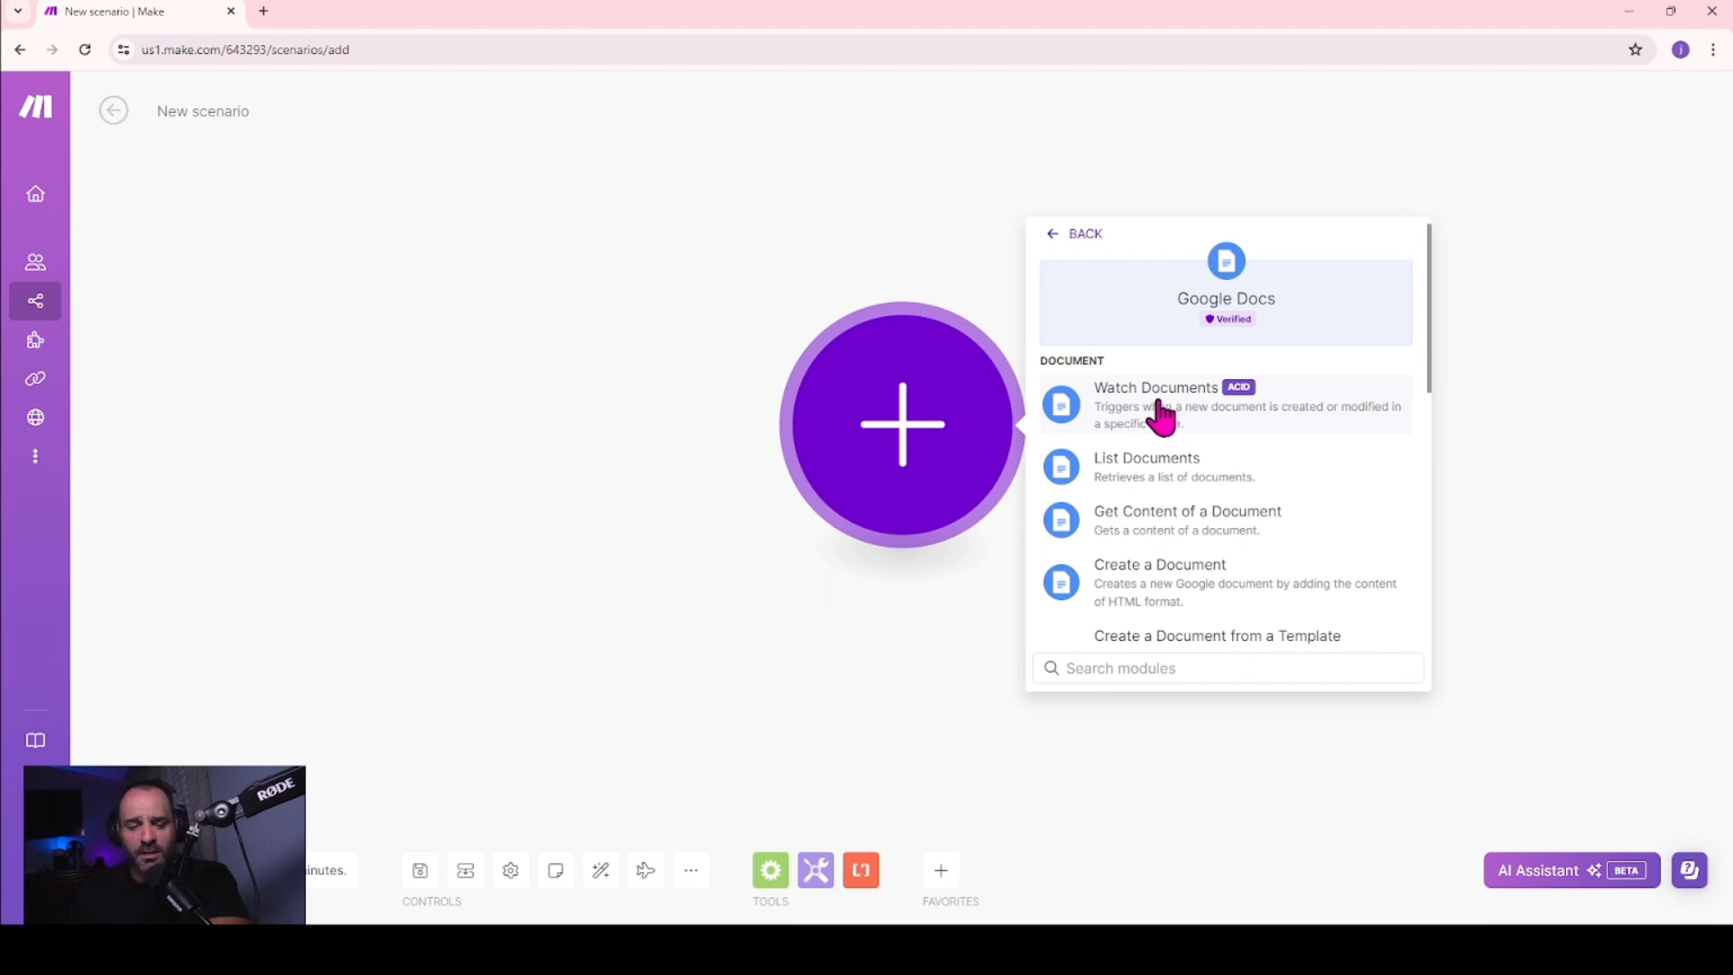
click(1162, 416)
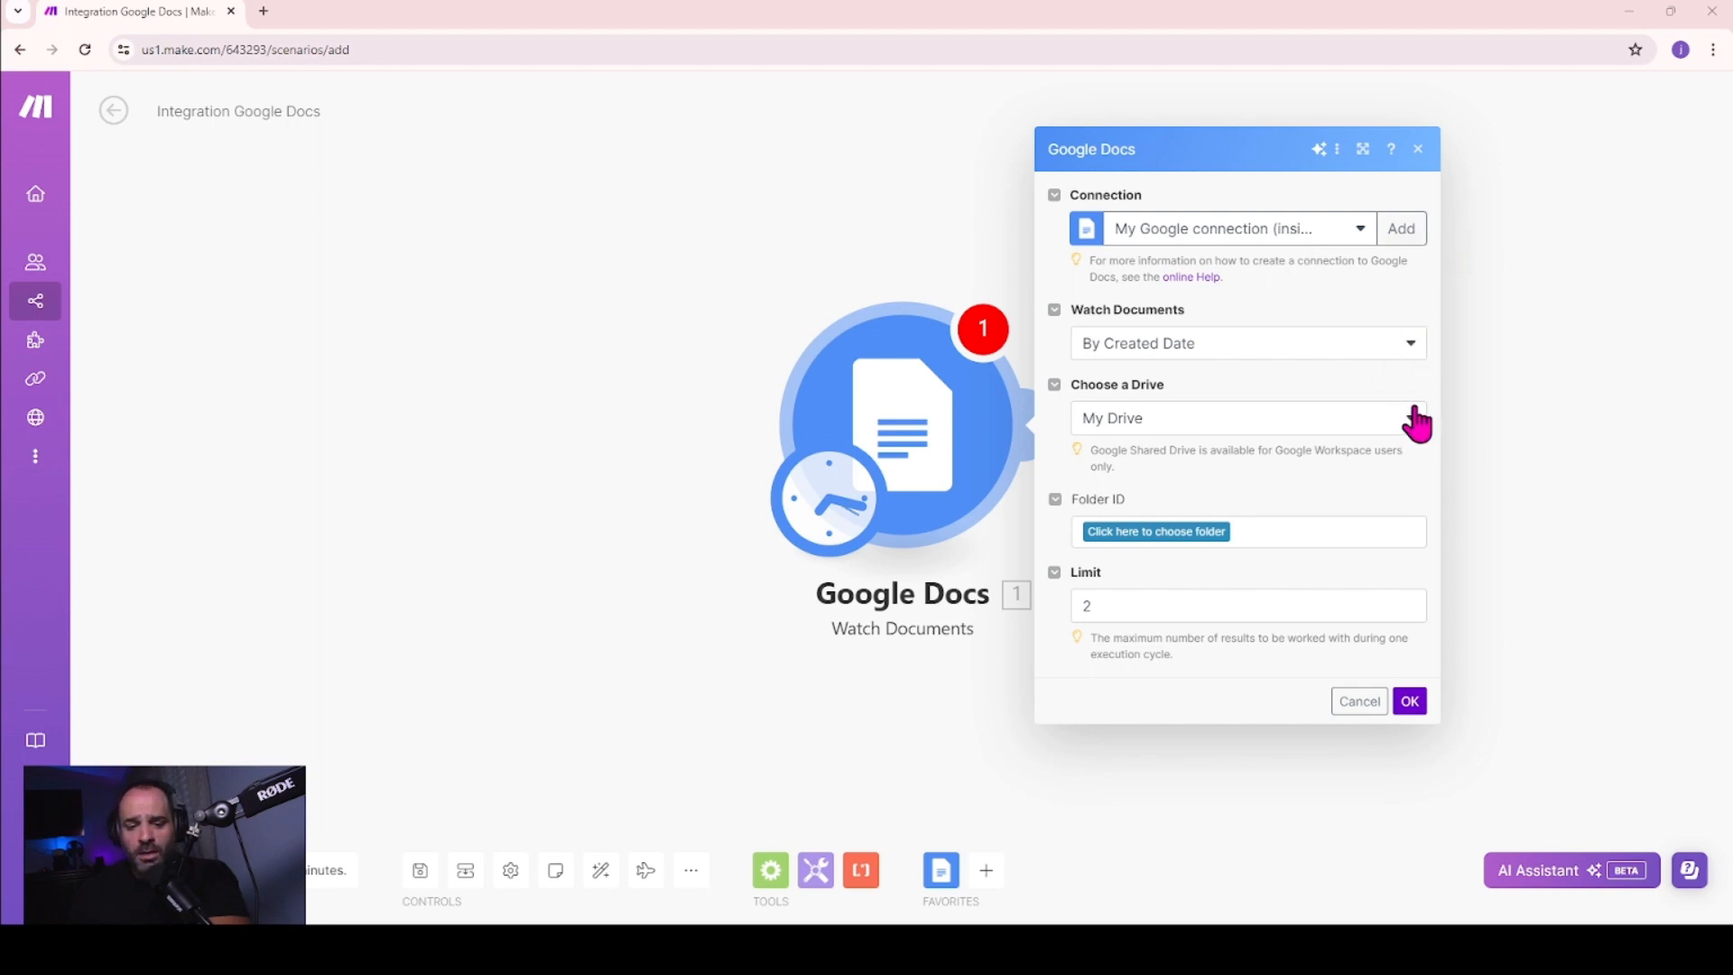
- Set the Watch Documents folder to /AI news/AI News Scripts and confirm the trigger settings
click(1190, 540)
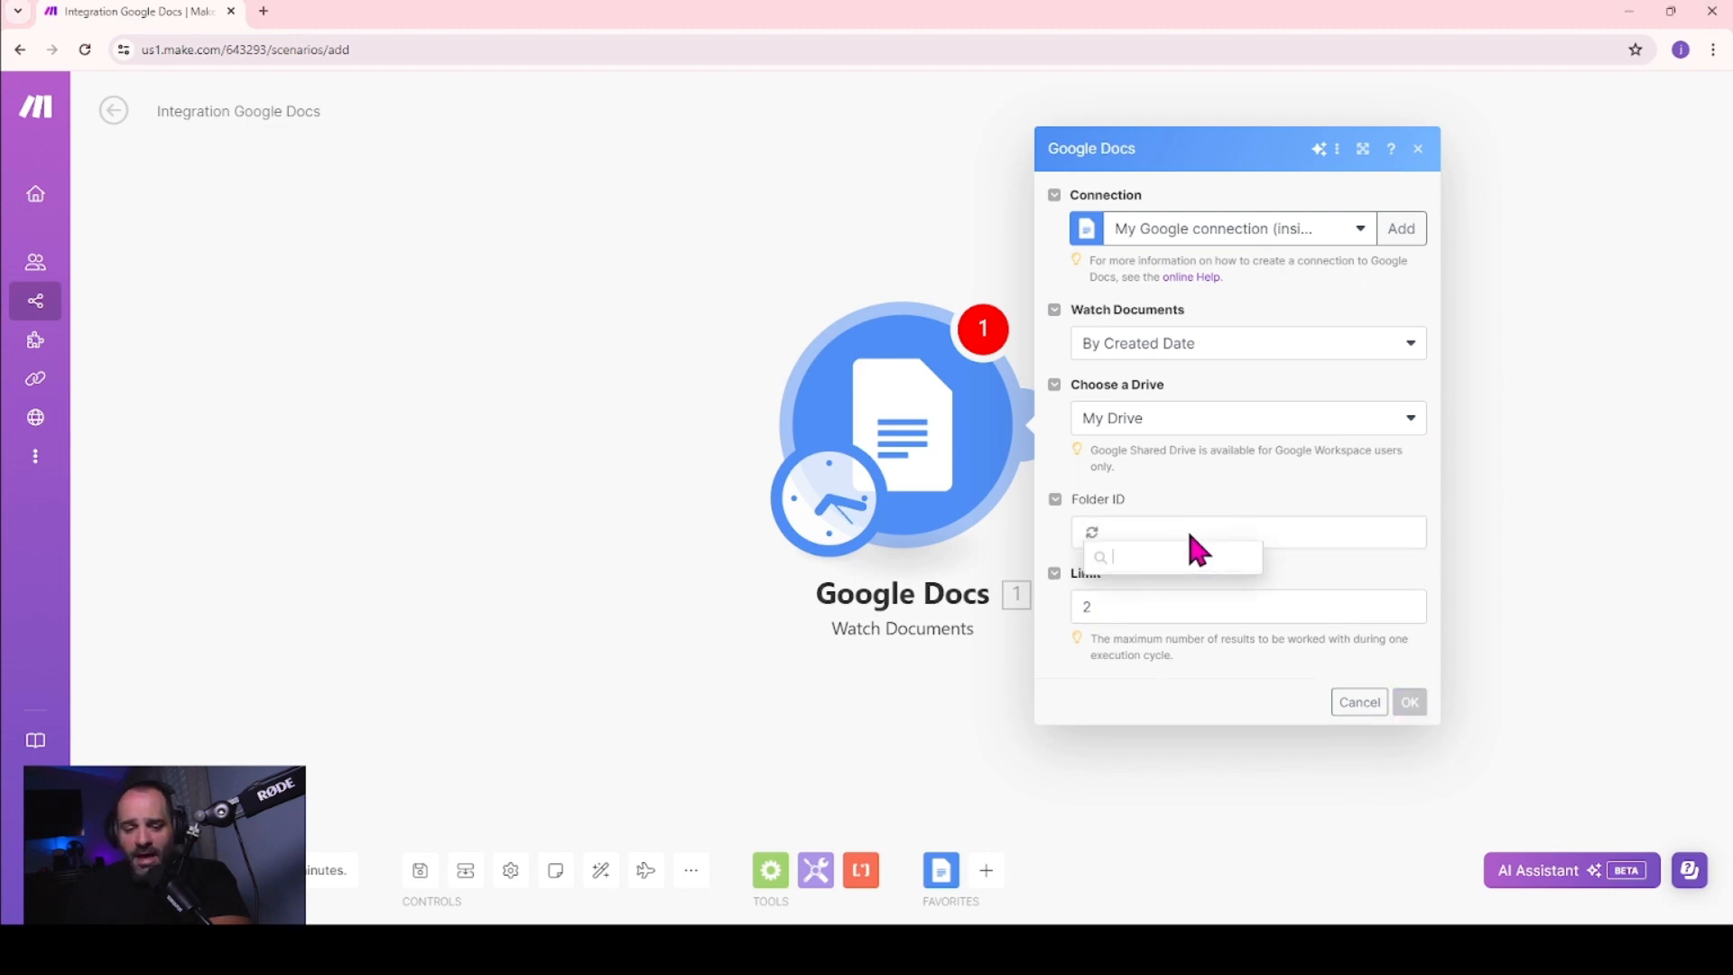
click(1151, 588)
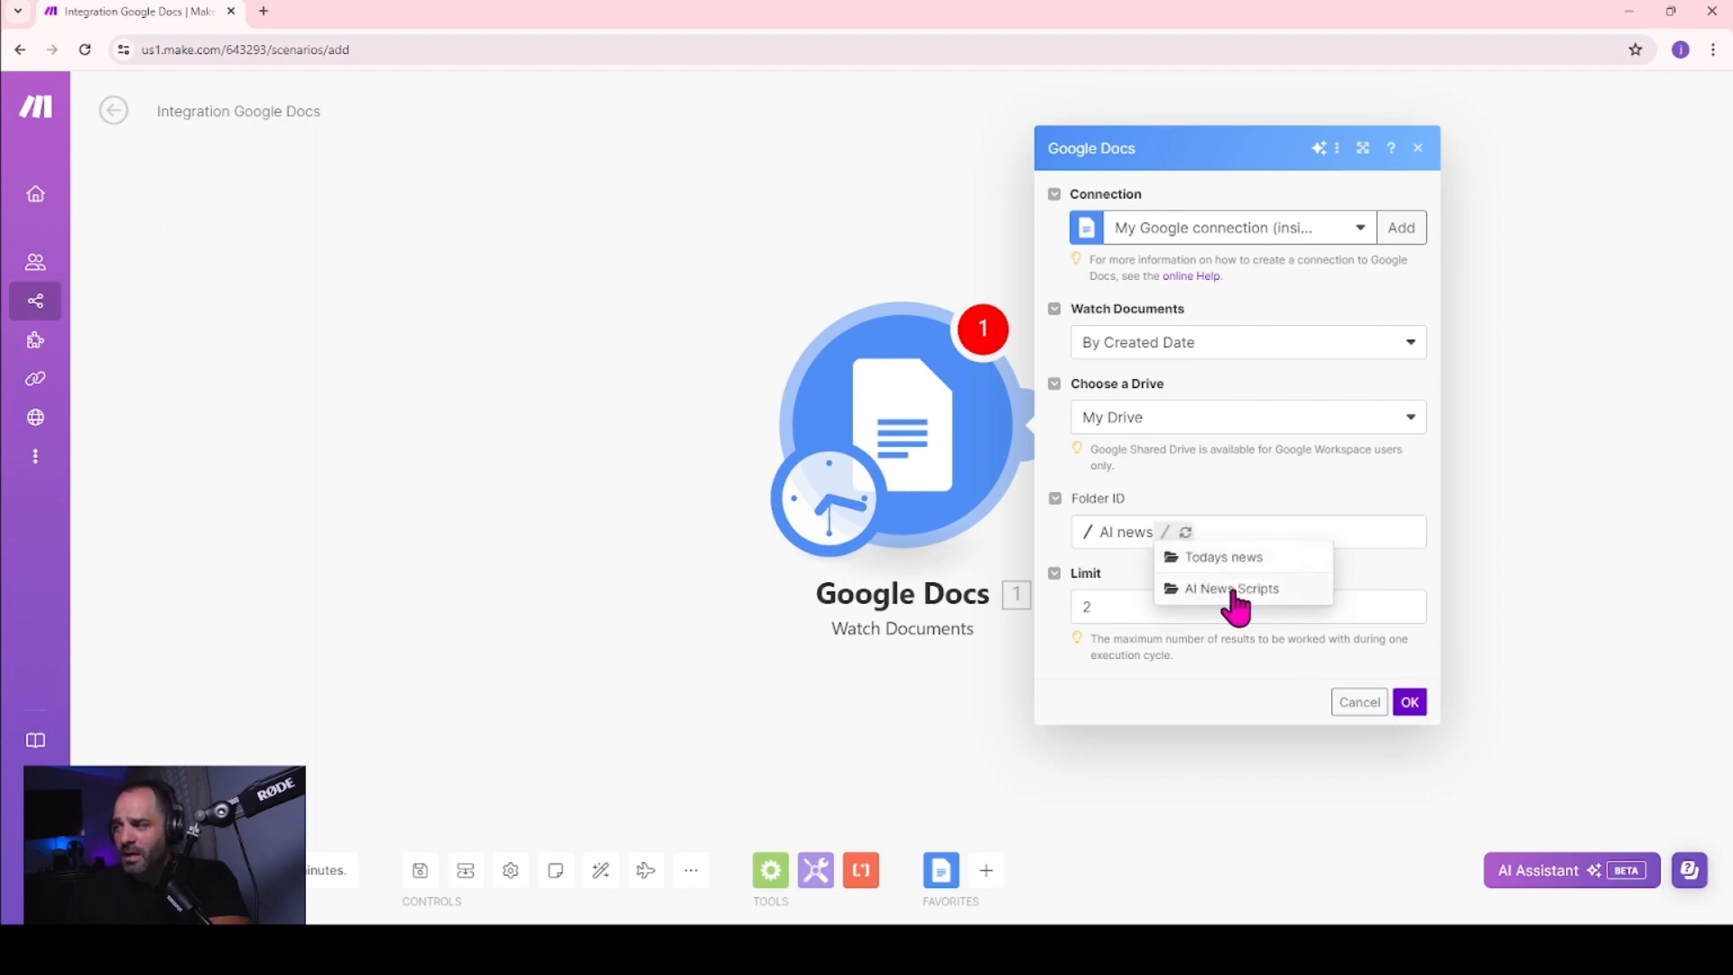
click(1229, 590)
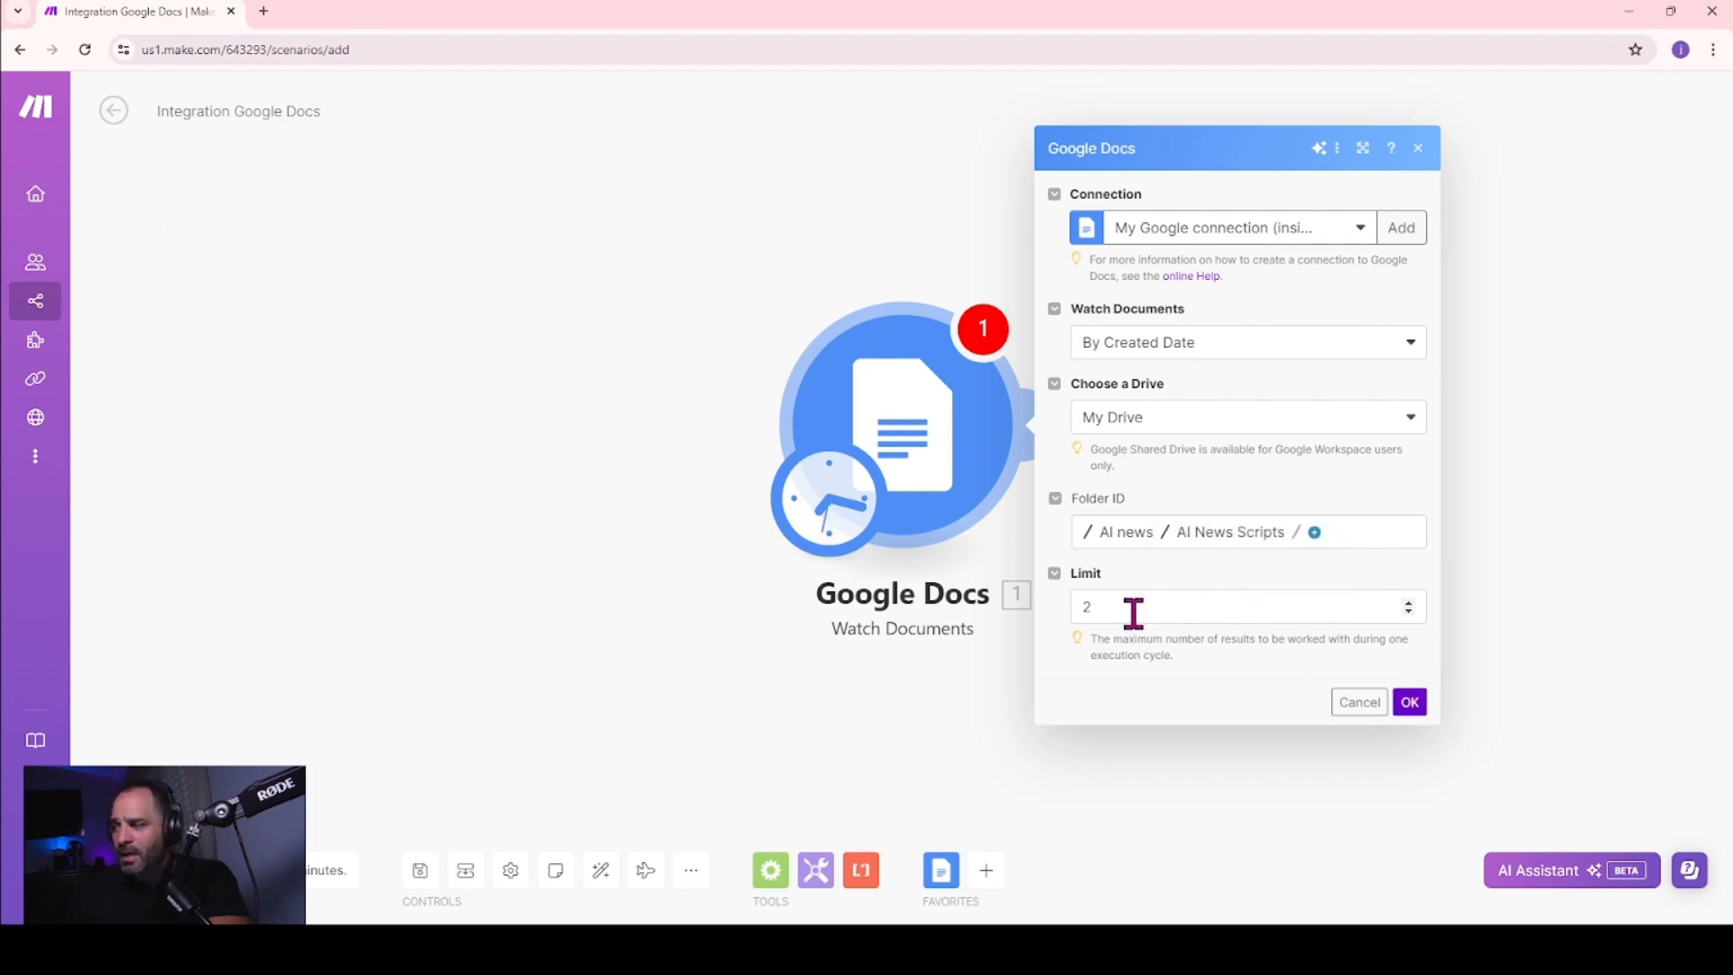
click(1410, 703)
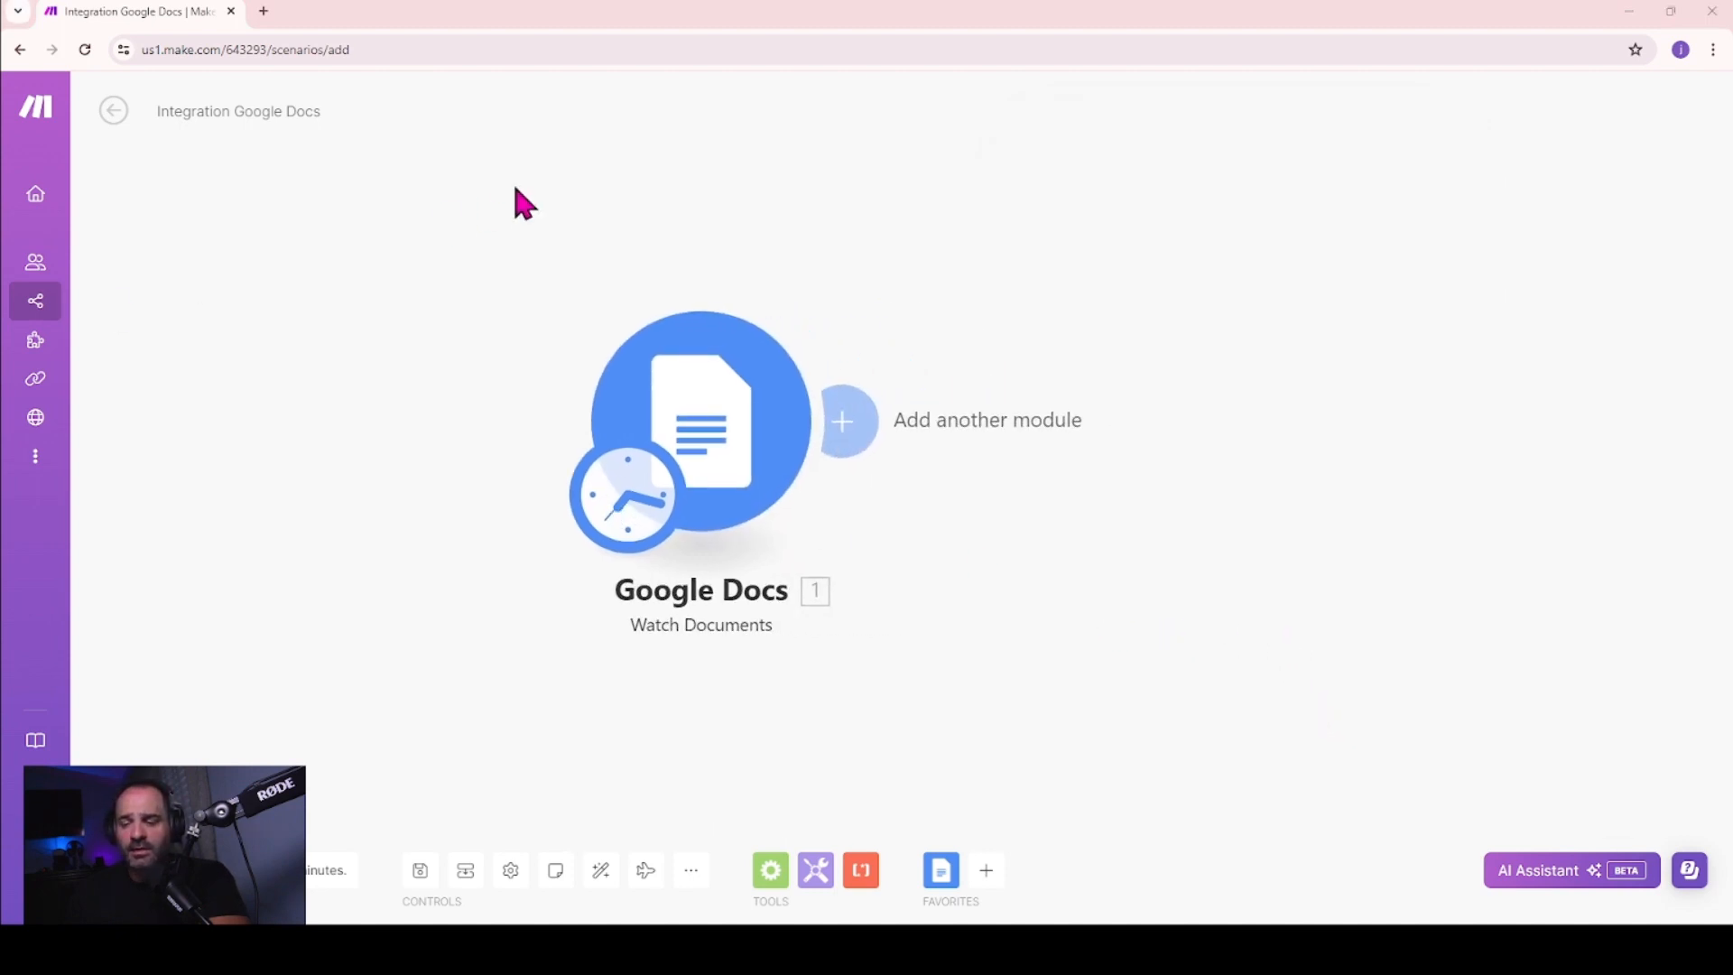
- Add a Google Docs Insert a Paragraph to a Document module after Watch Documents
click(842, 417)
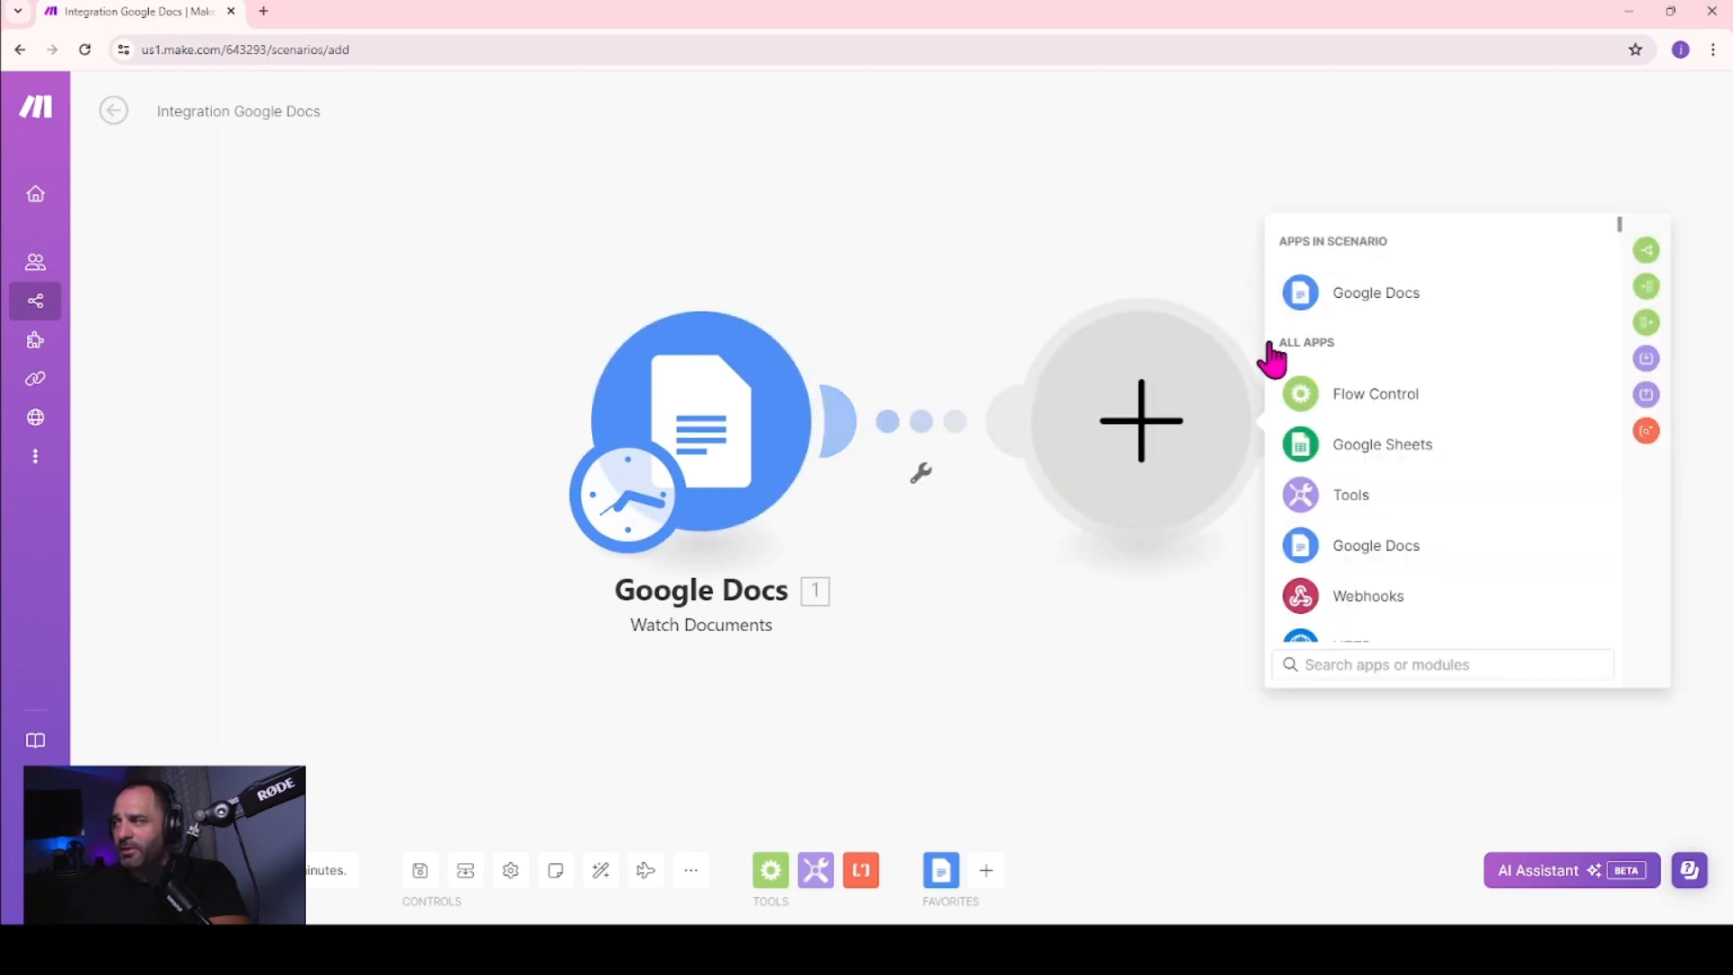
click(1348, 298)
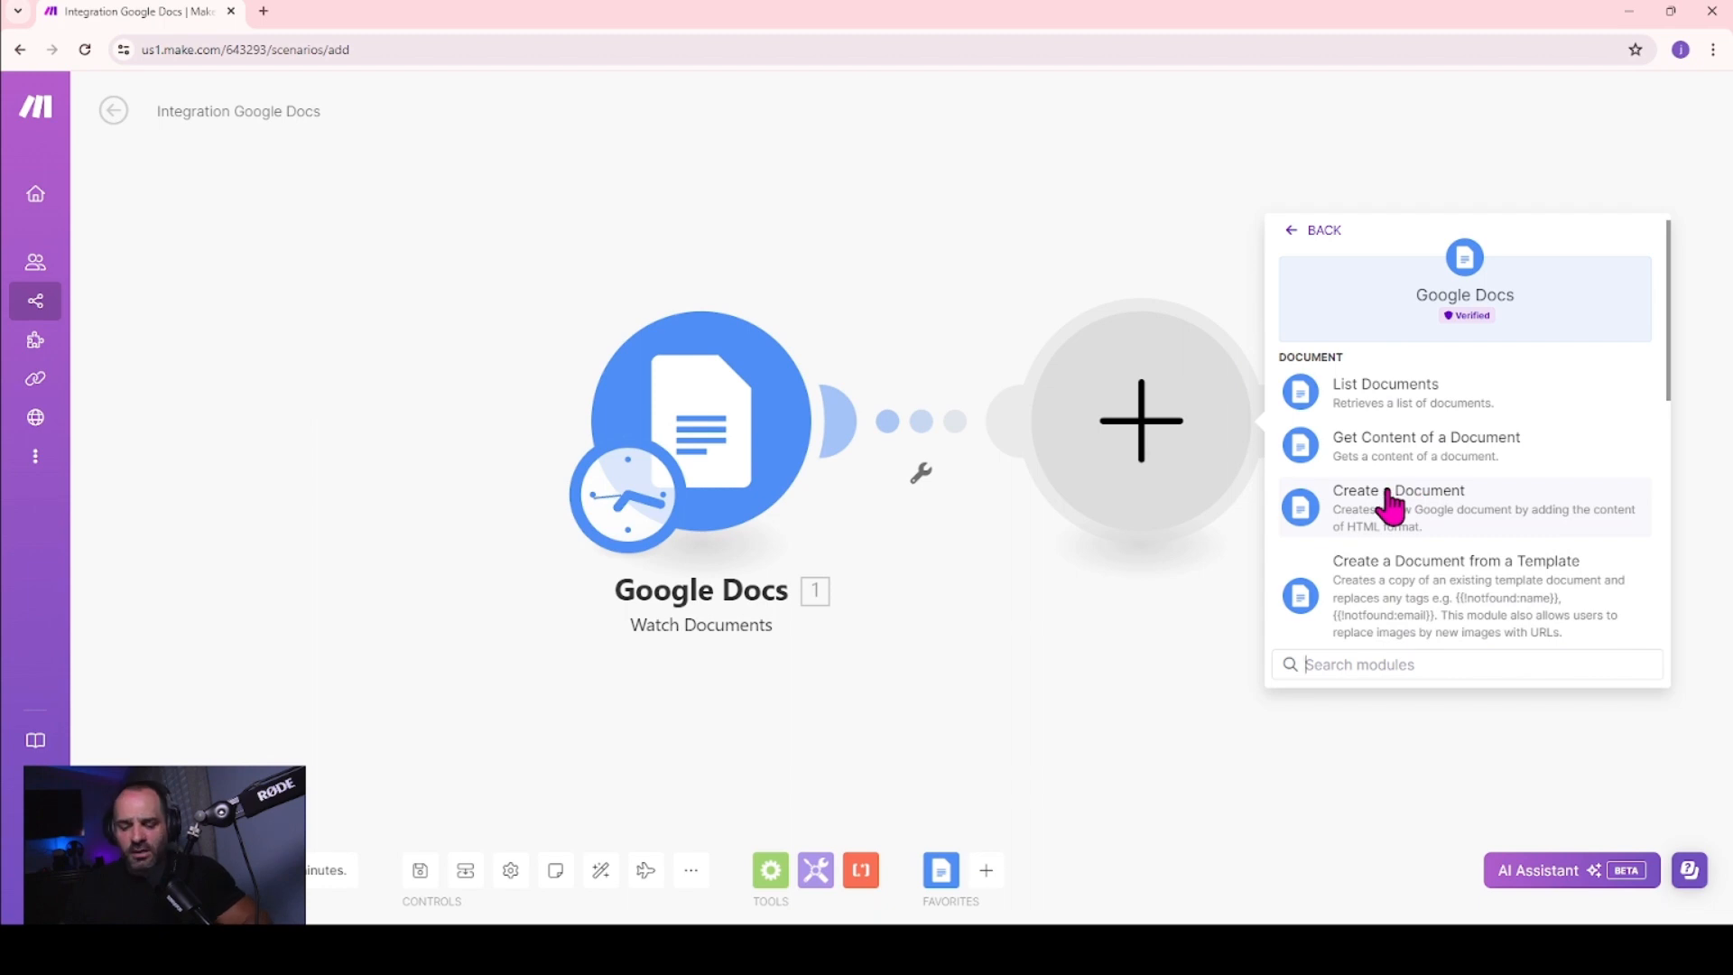
text(in)
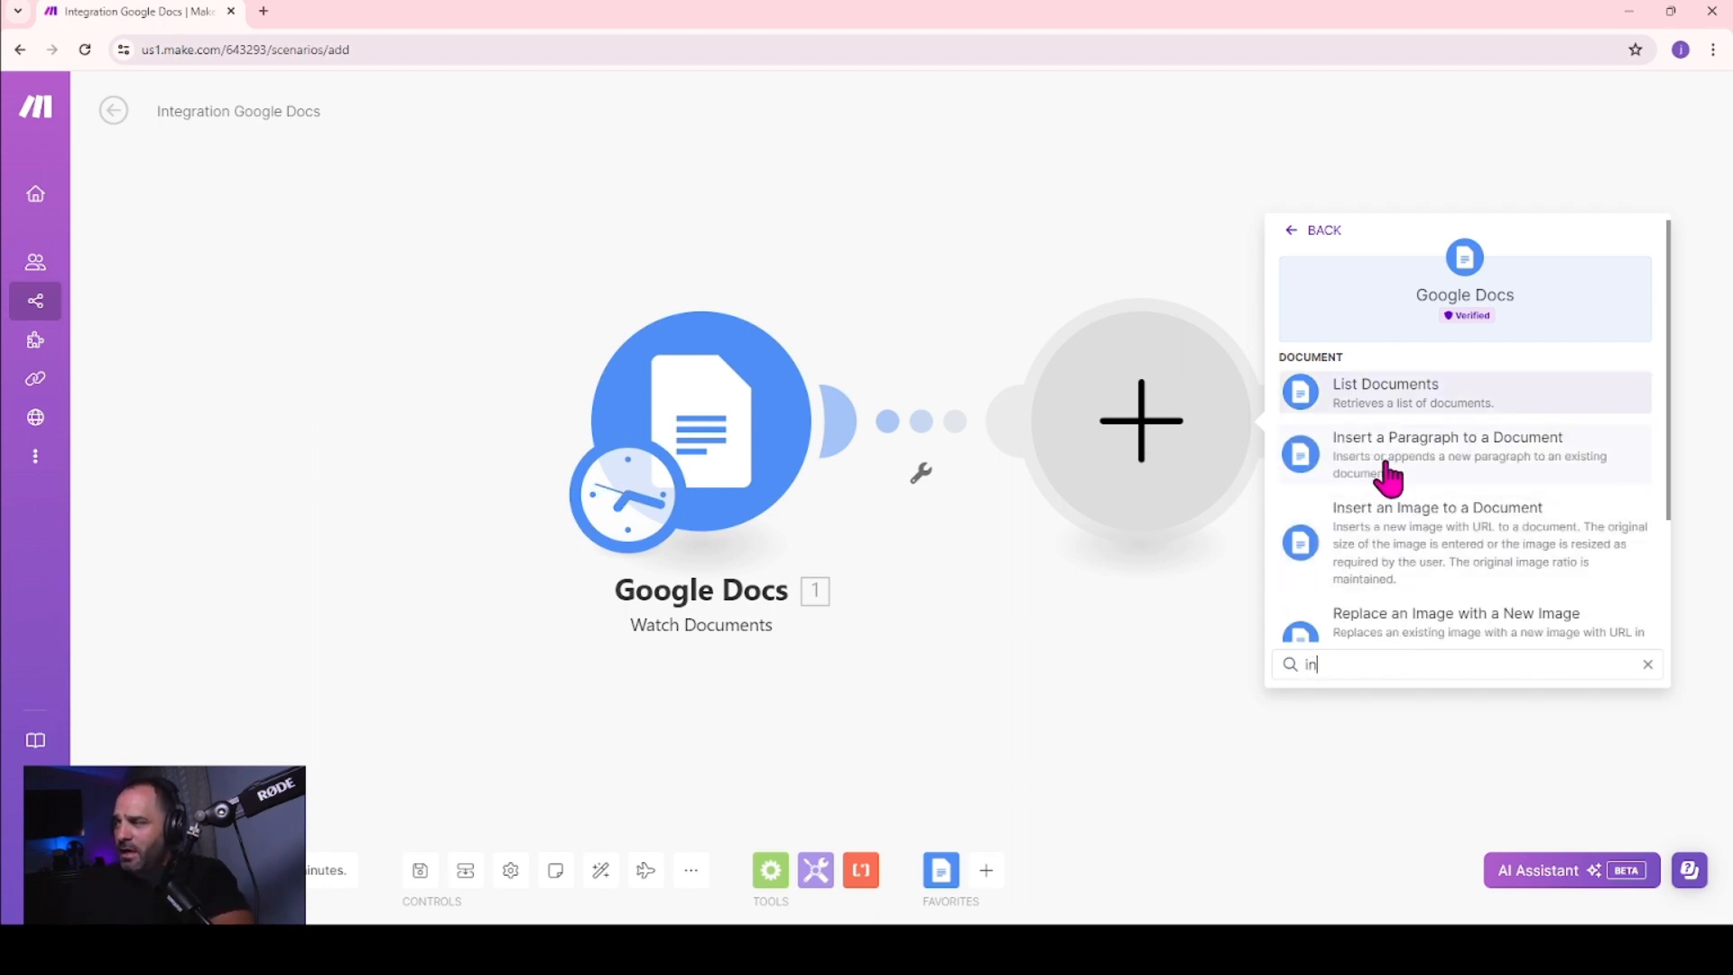
click(1387, 462)
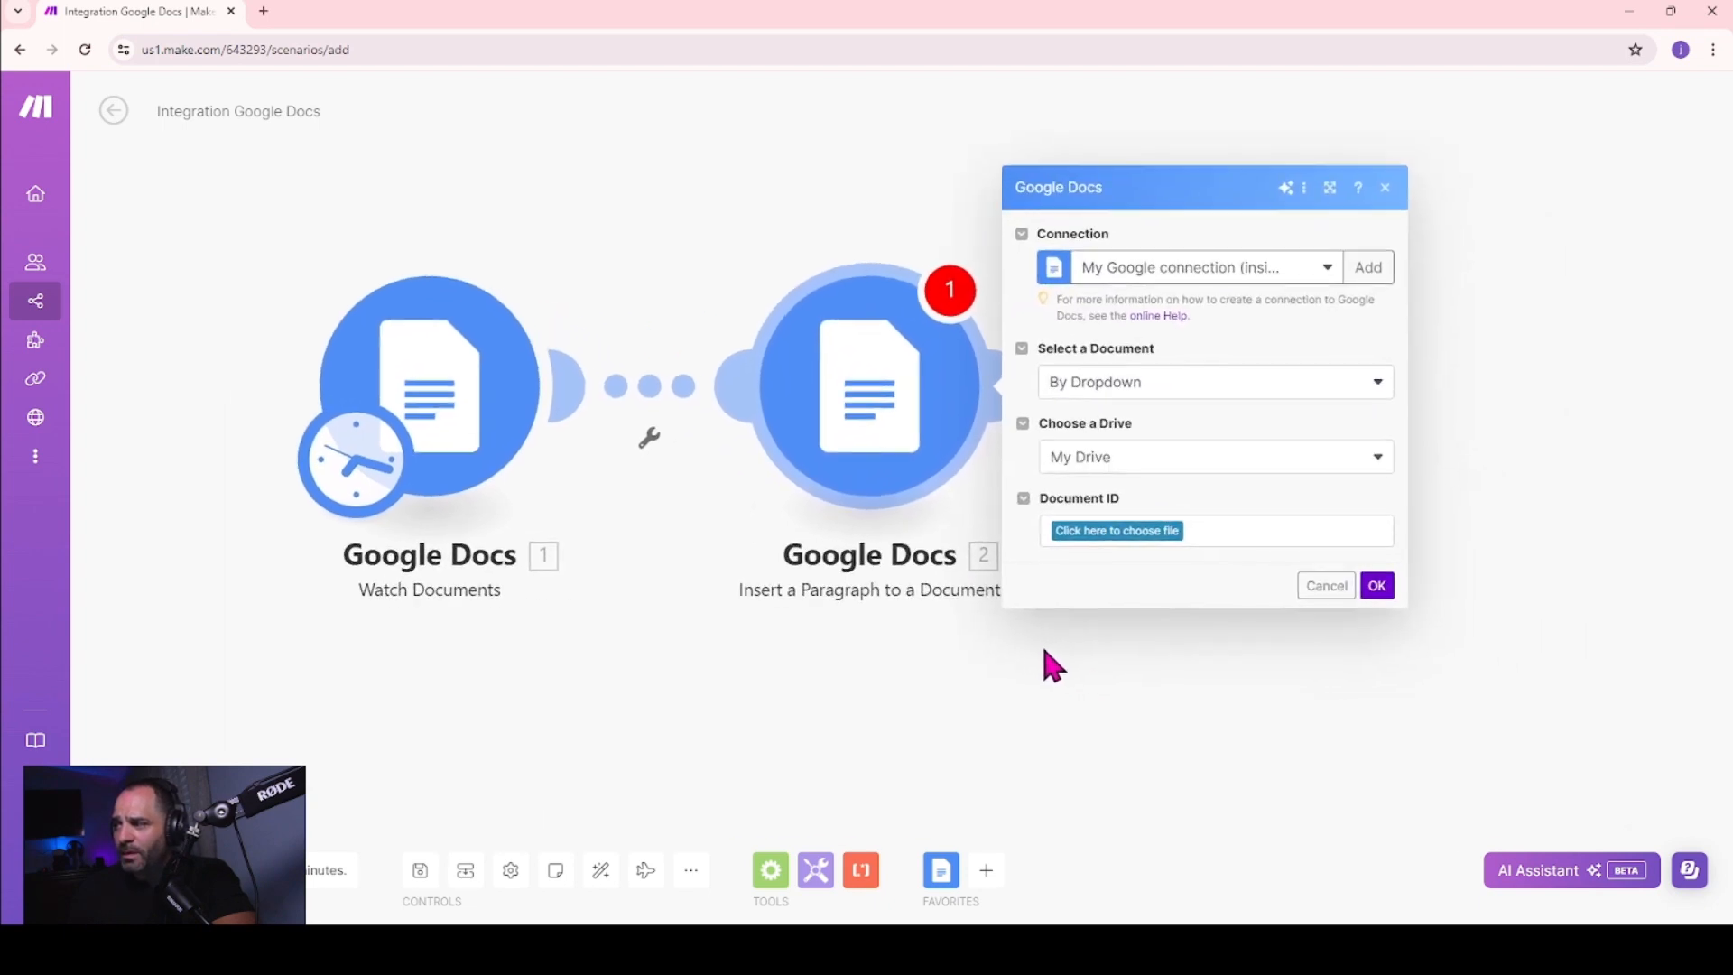
- Select the target document by mapping, using the Document ID output of Watch Documents
click(1101, 389)
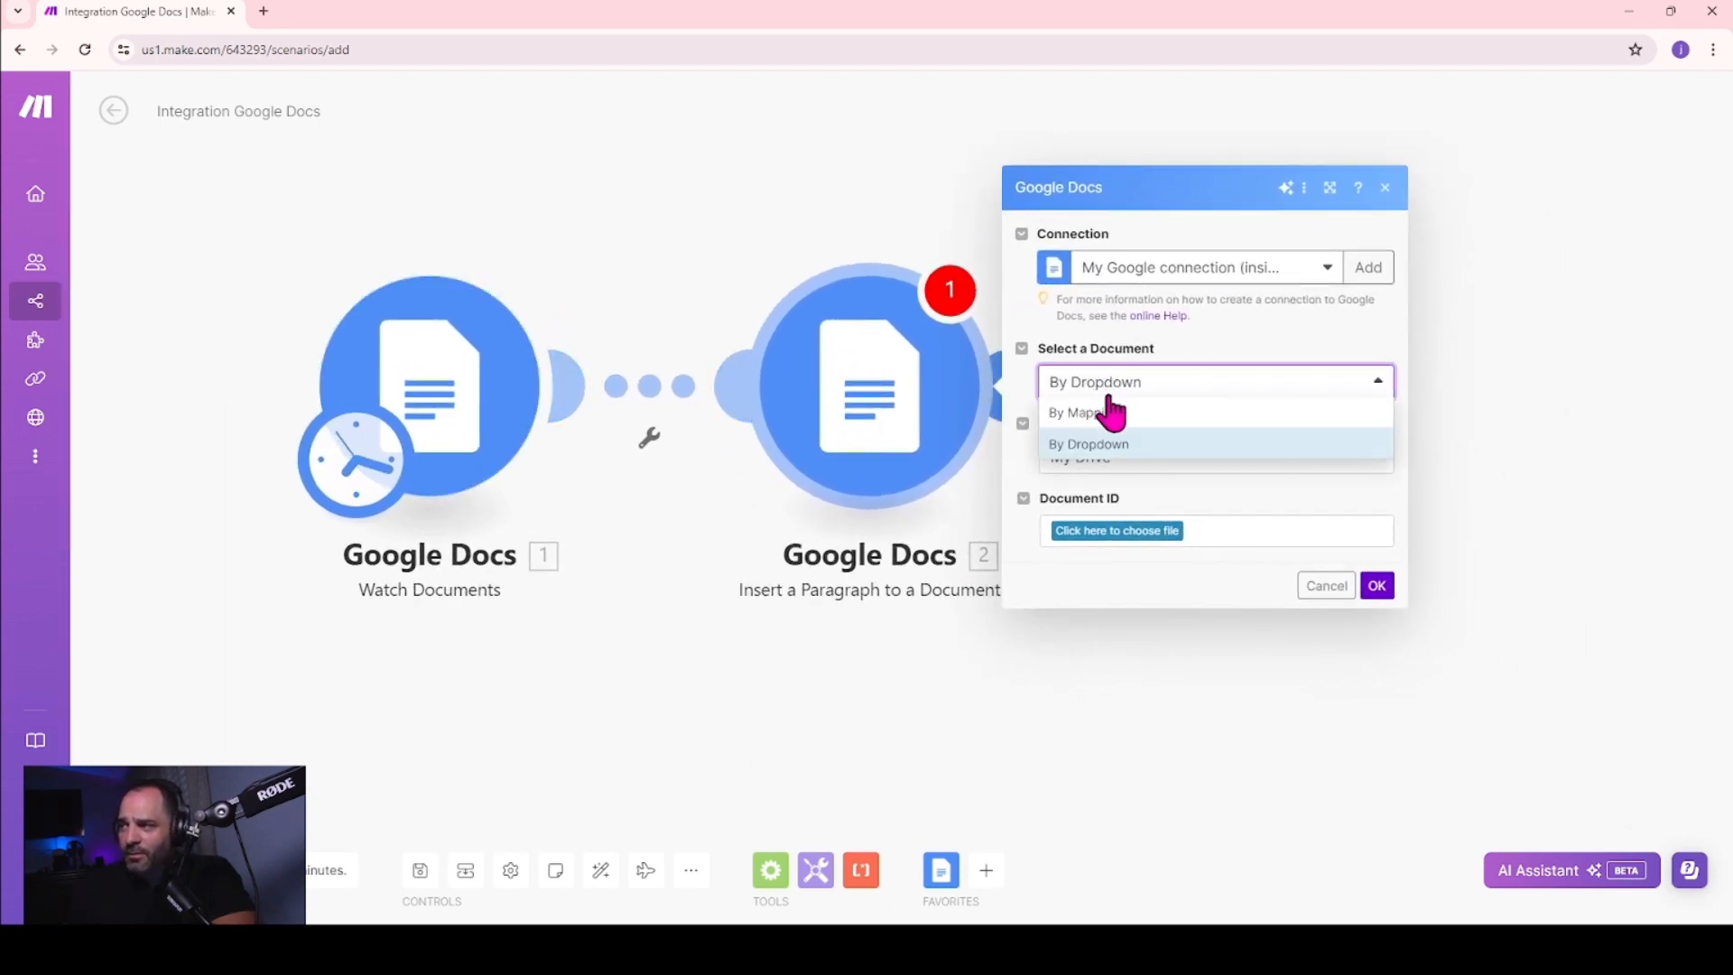
click(1107, 448)
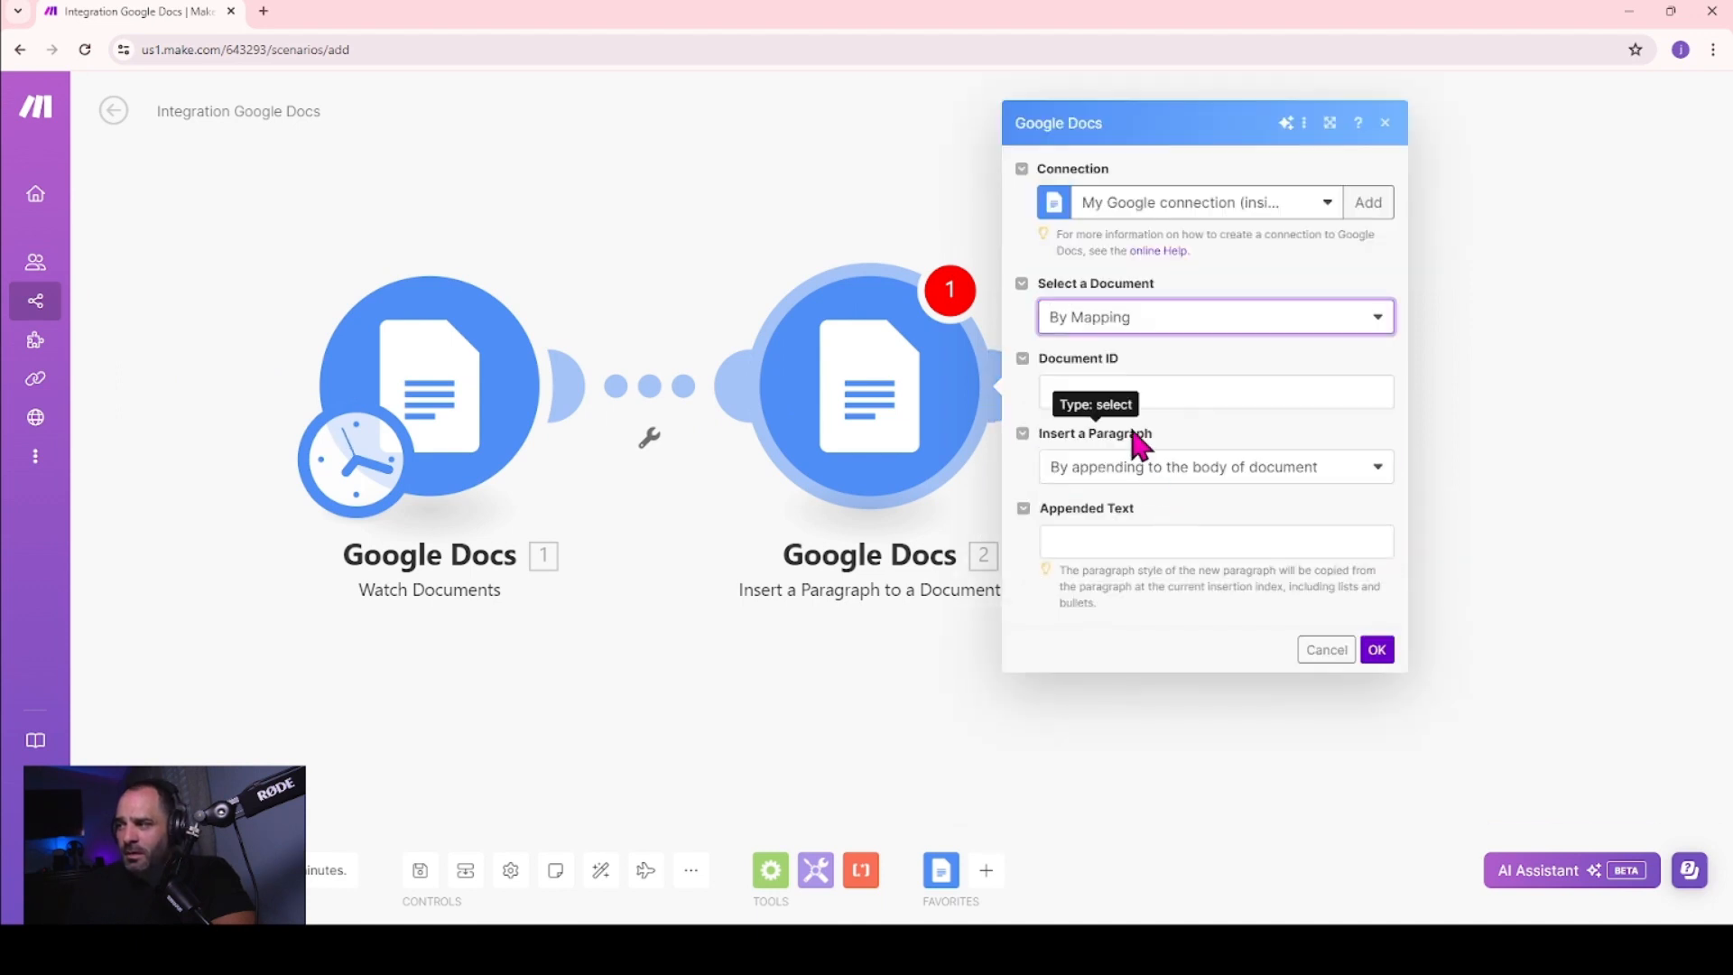
click(1124, 399)
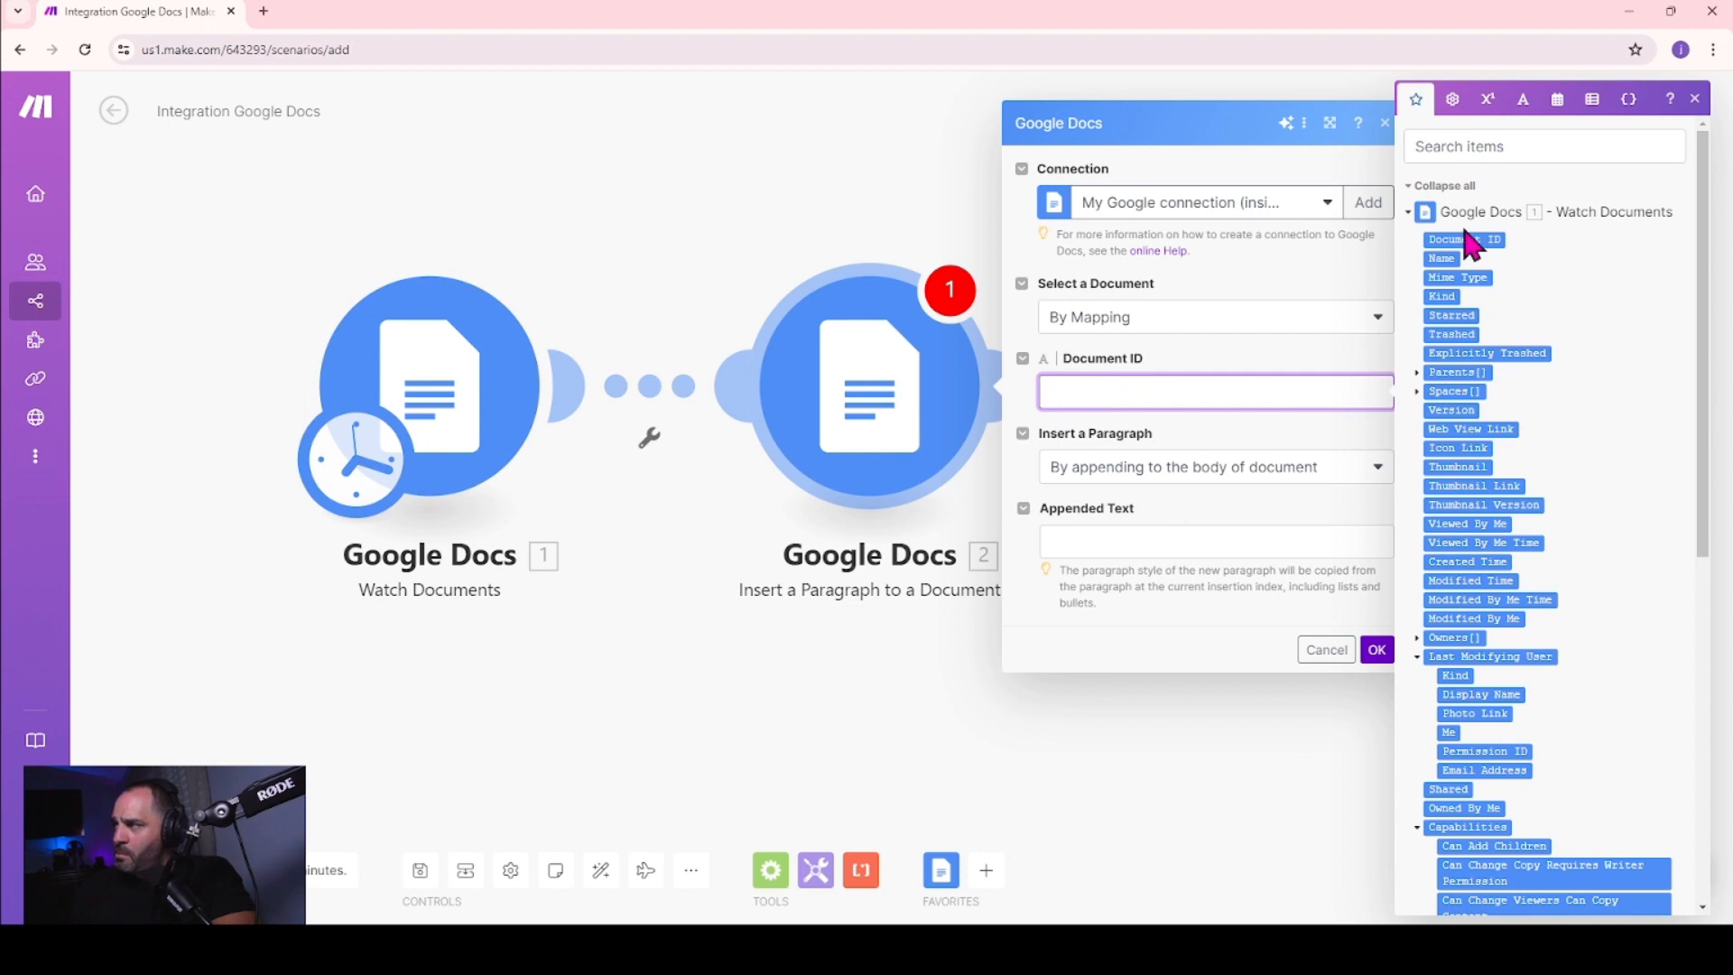
click(1474, 241)
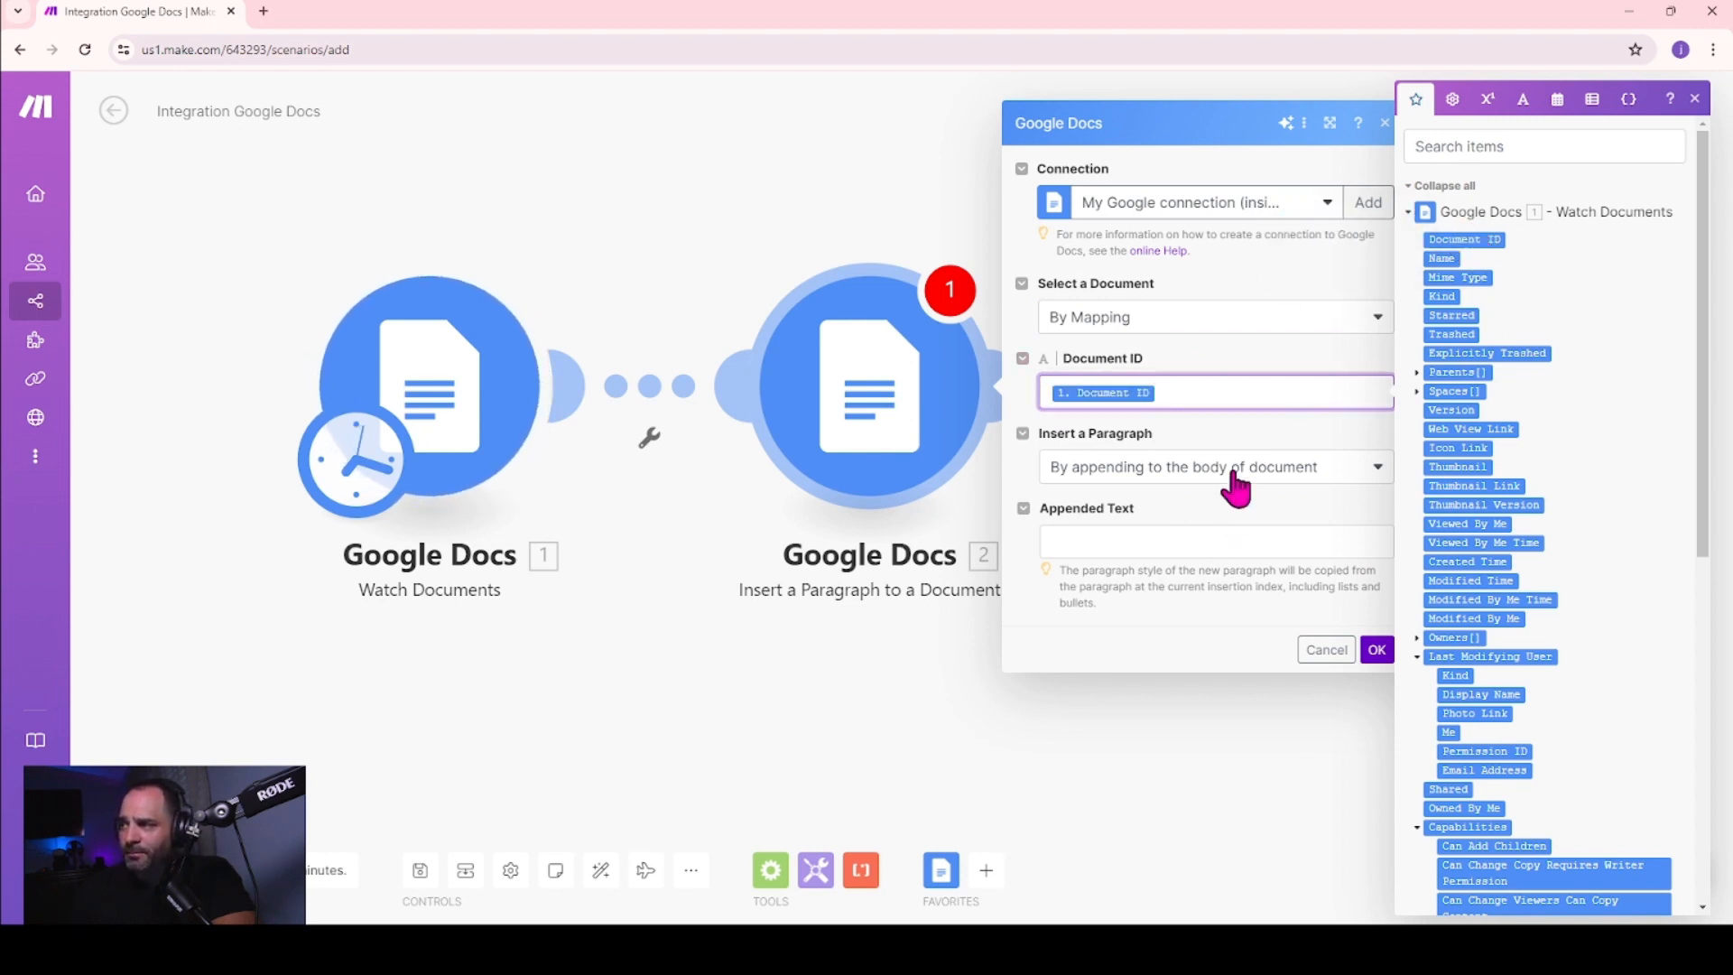
click(1234, 421)
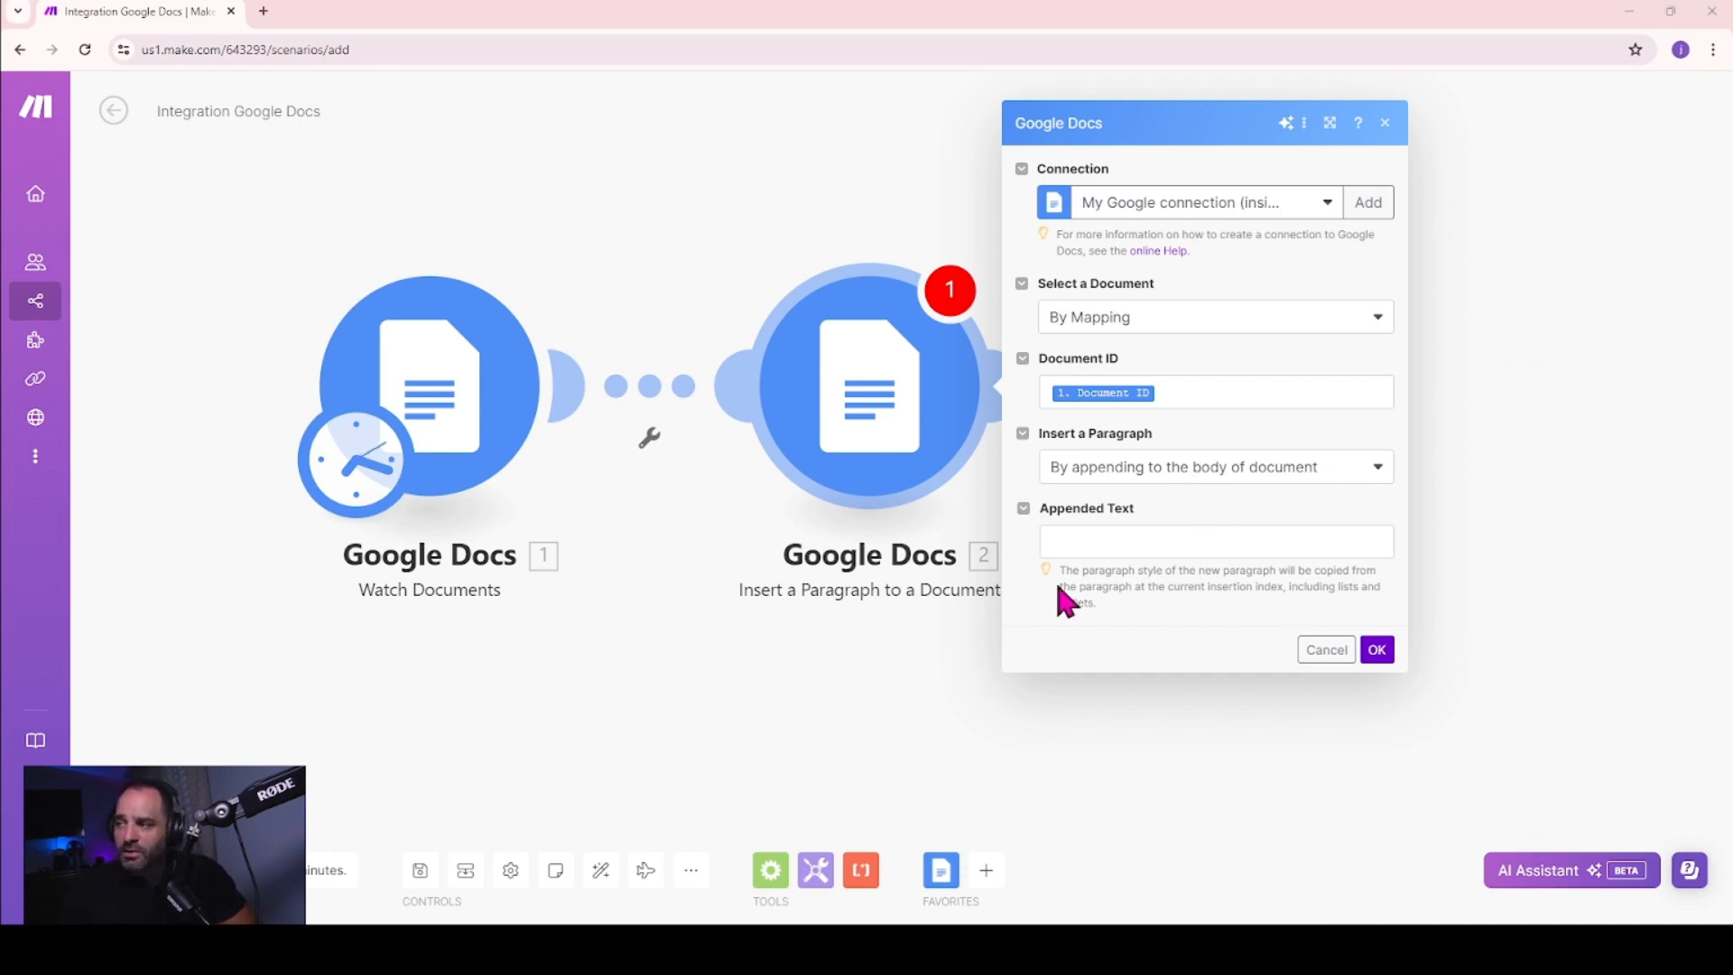
- Enter the podcast outro beginning ".- Thanks for listening to 'Inside the Algorithm.' Subscribe on YouTube" as the appended text and confirm the module
click(1106, 542)
text(.- Thanks for listening to 'Inside the Algorithm.' Subscribe on YouTube, follow us on X and Instagram, and stay connected. See you in the next episode and tone into youtube for our long forum interview podcast.)
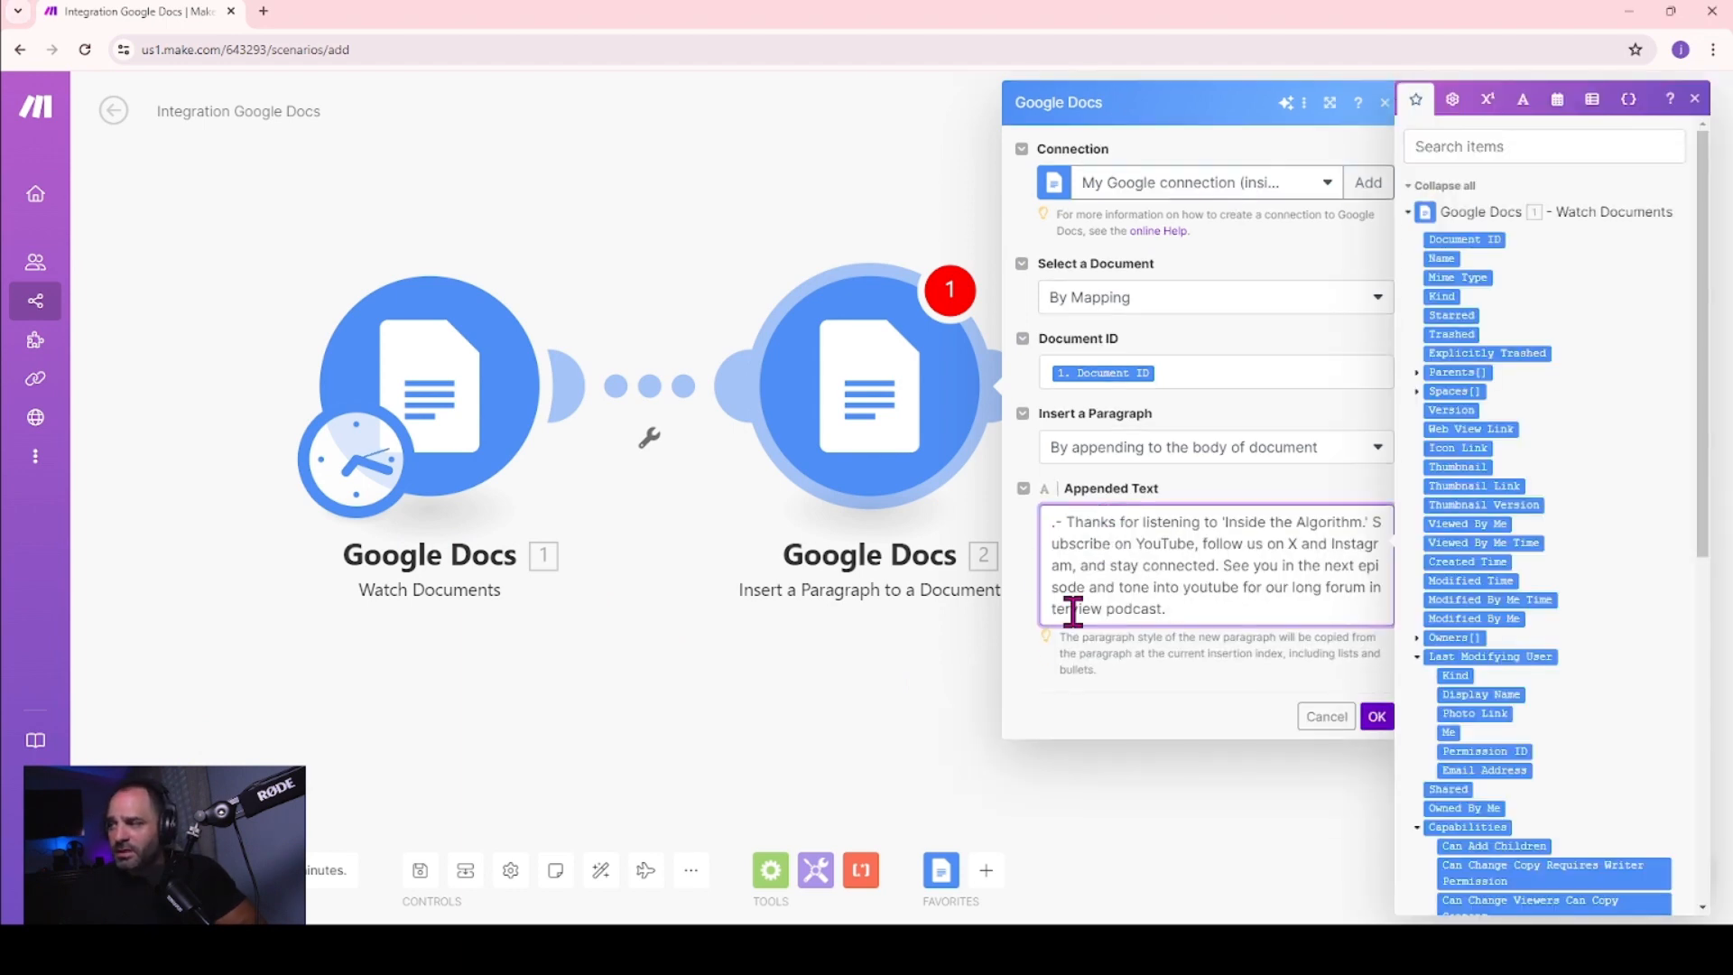
click(1695, 99)
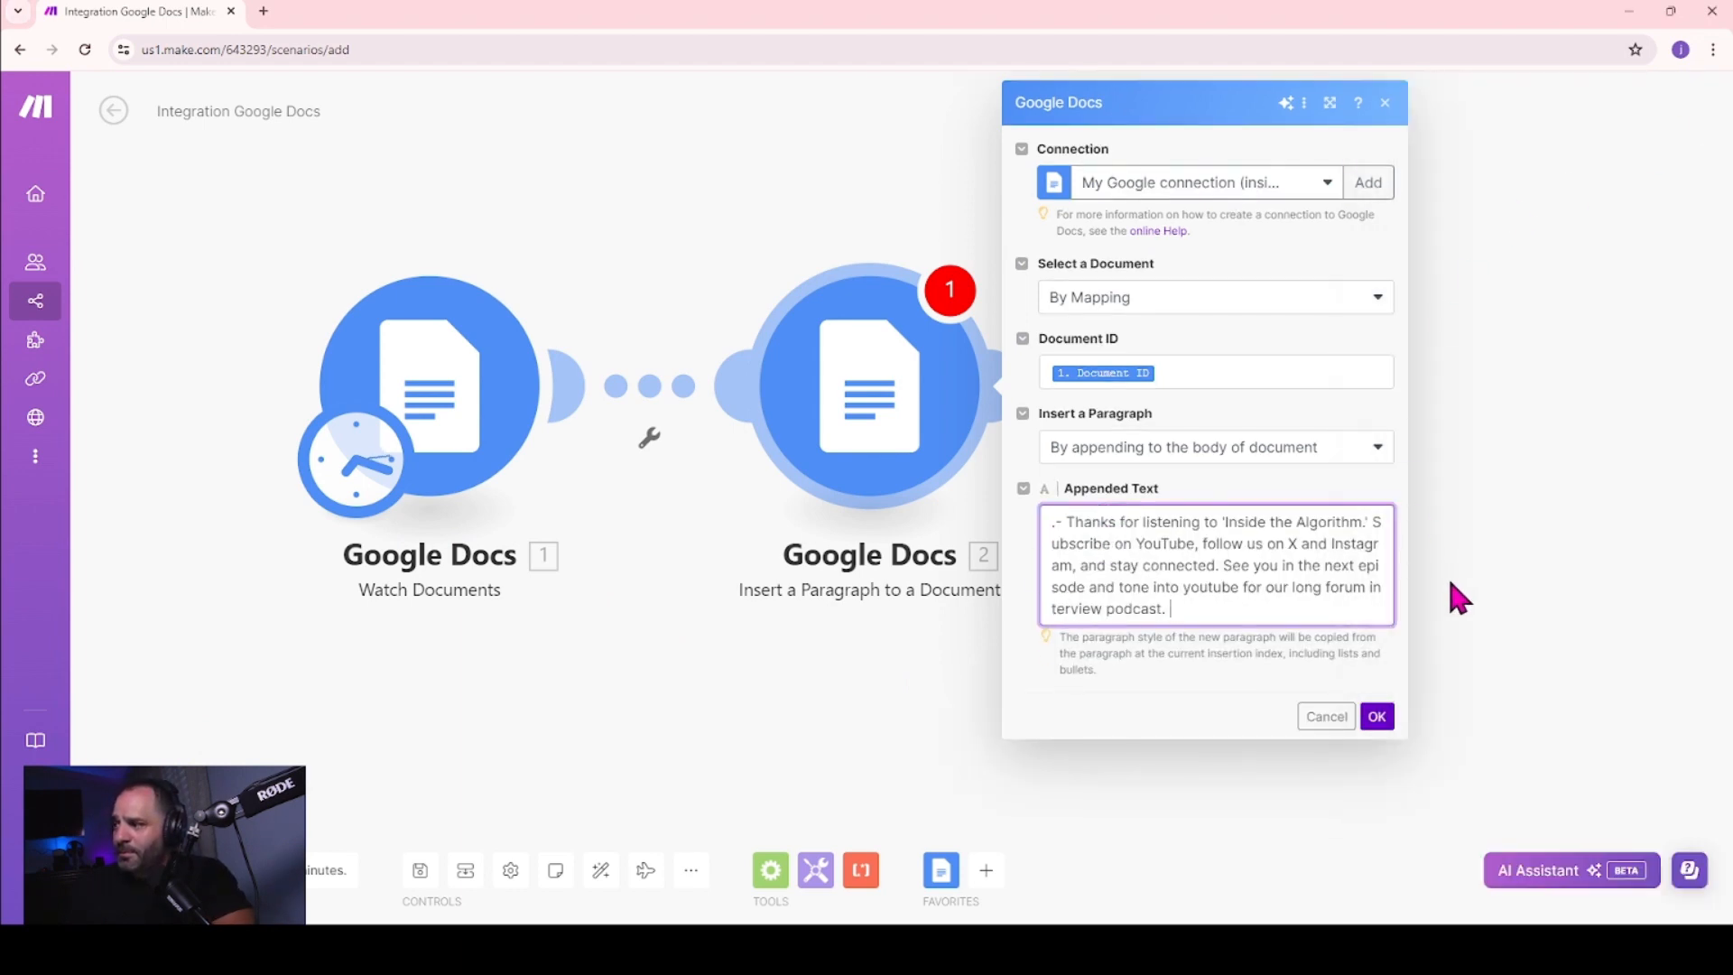
click(1376, 717)
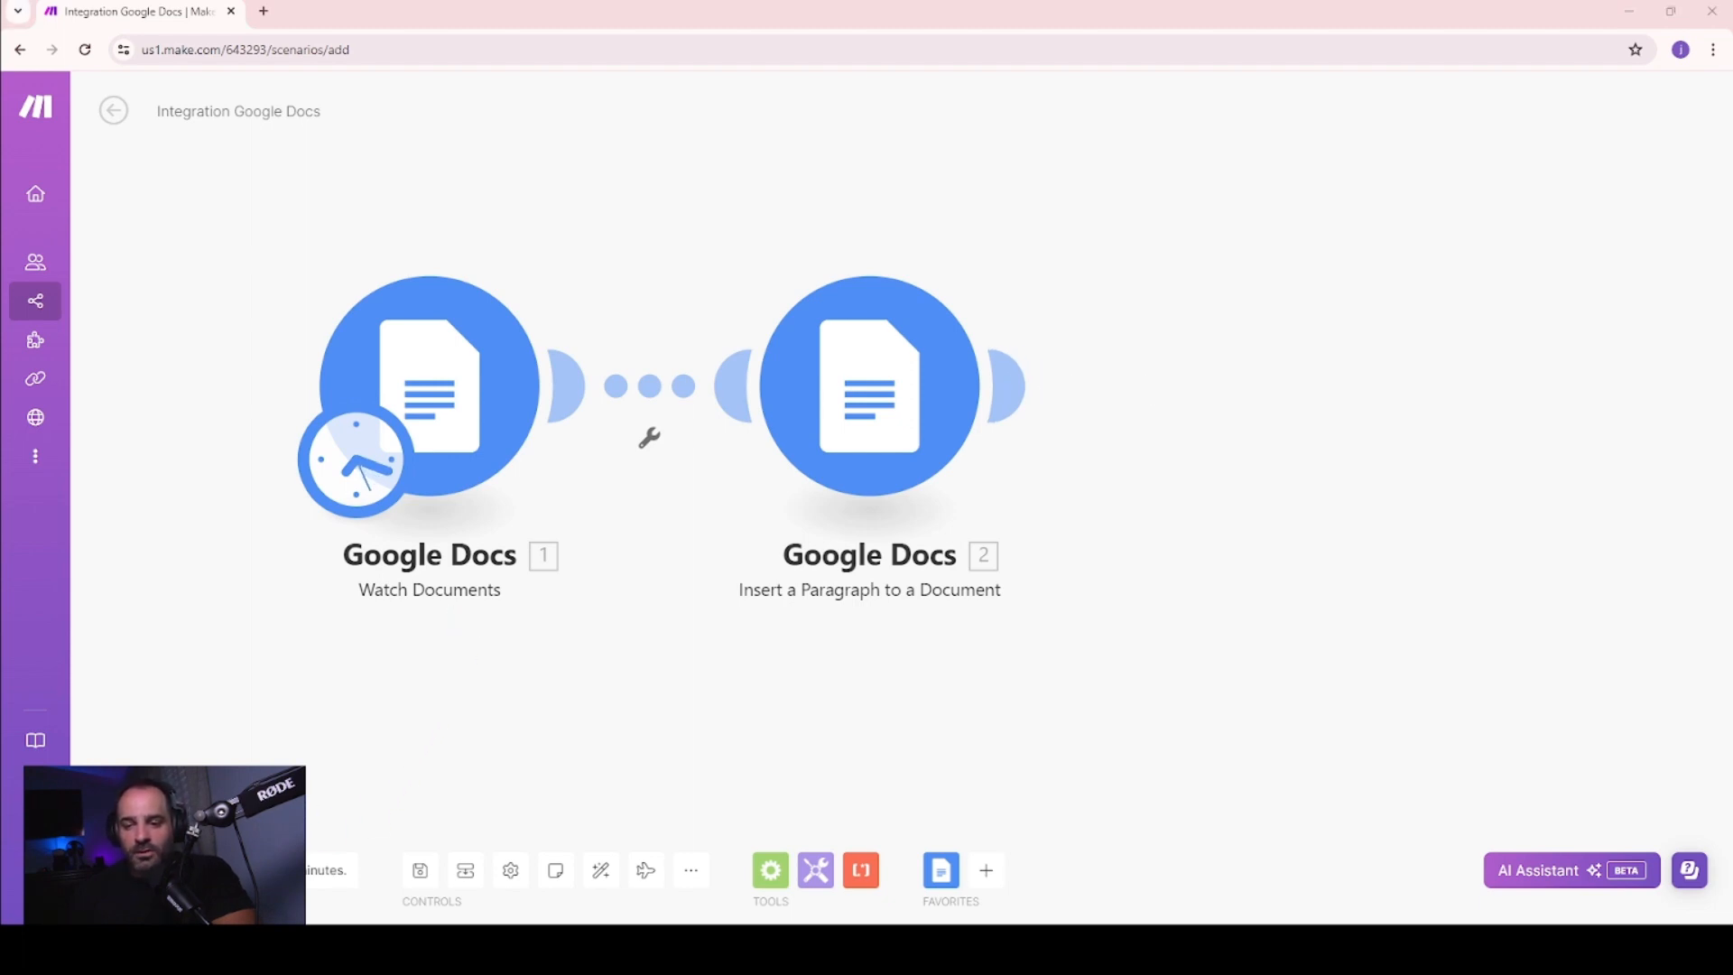
- Add a Google Docs Get Content of a Document module and map its document to the Insert a Paragraph module's Document ID
click(1007, 388)
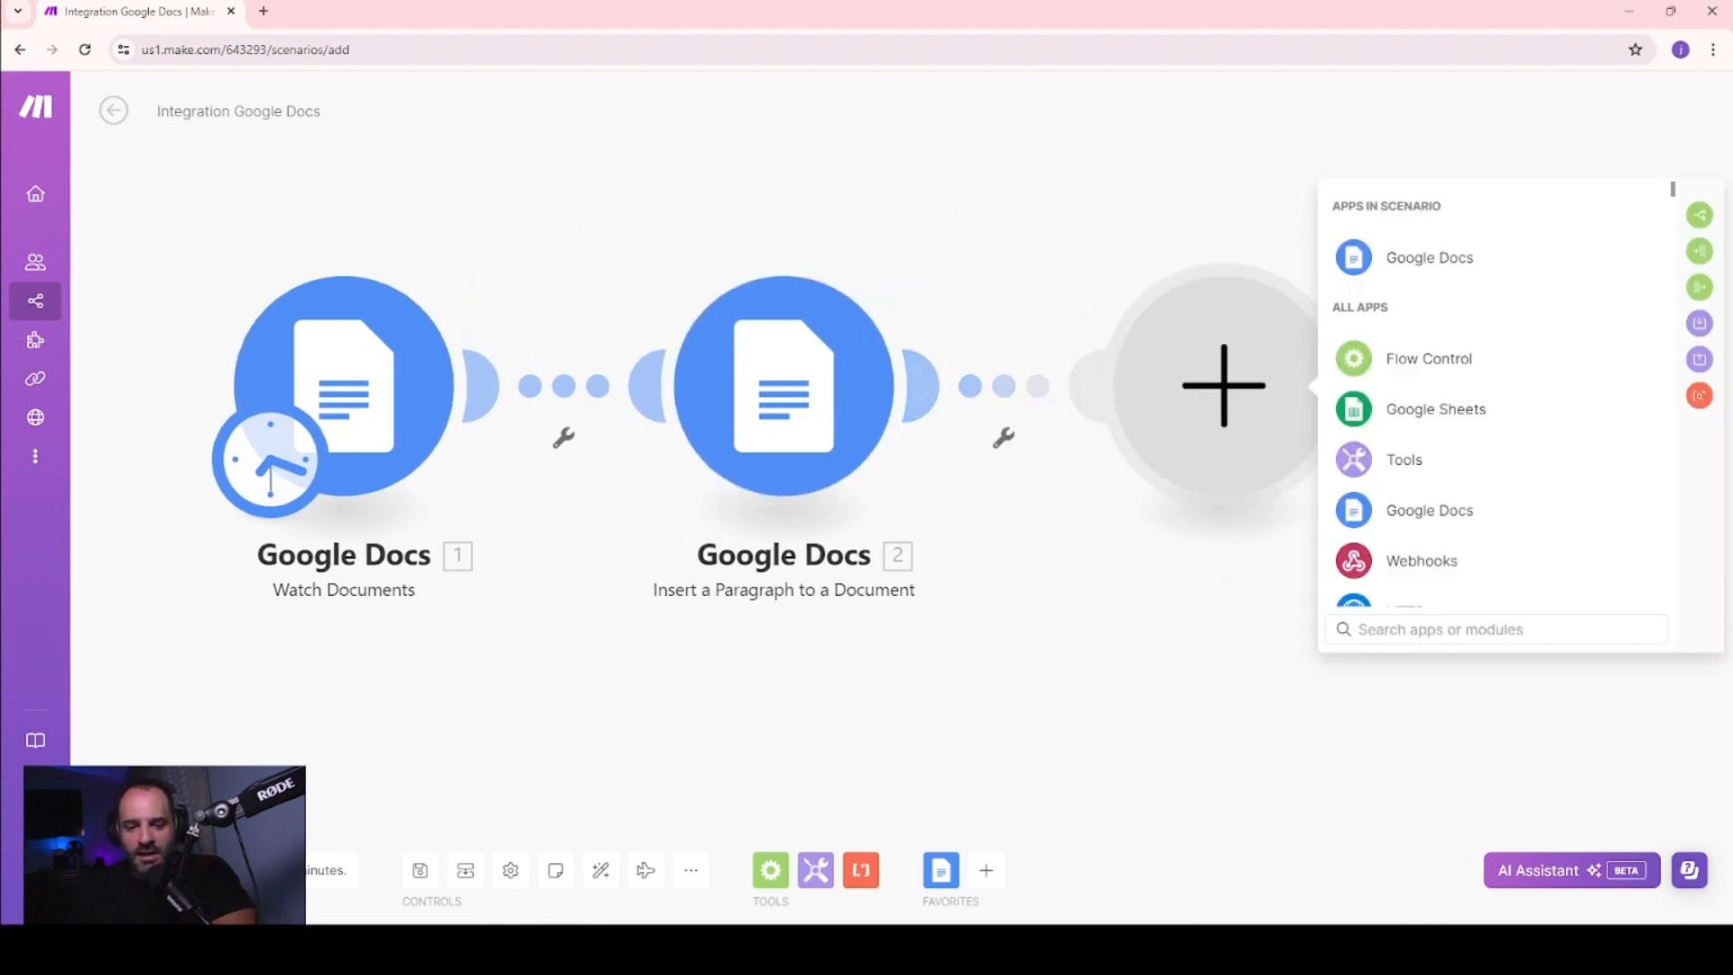
click(1408, 269)
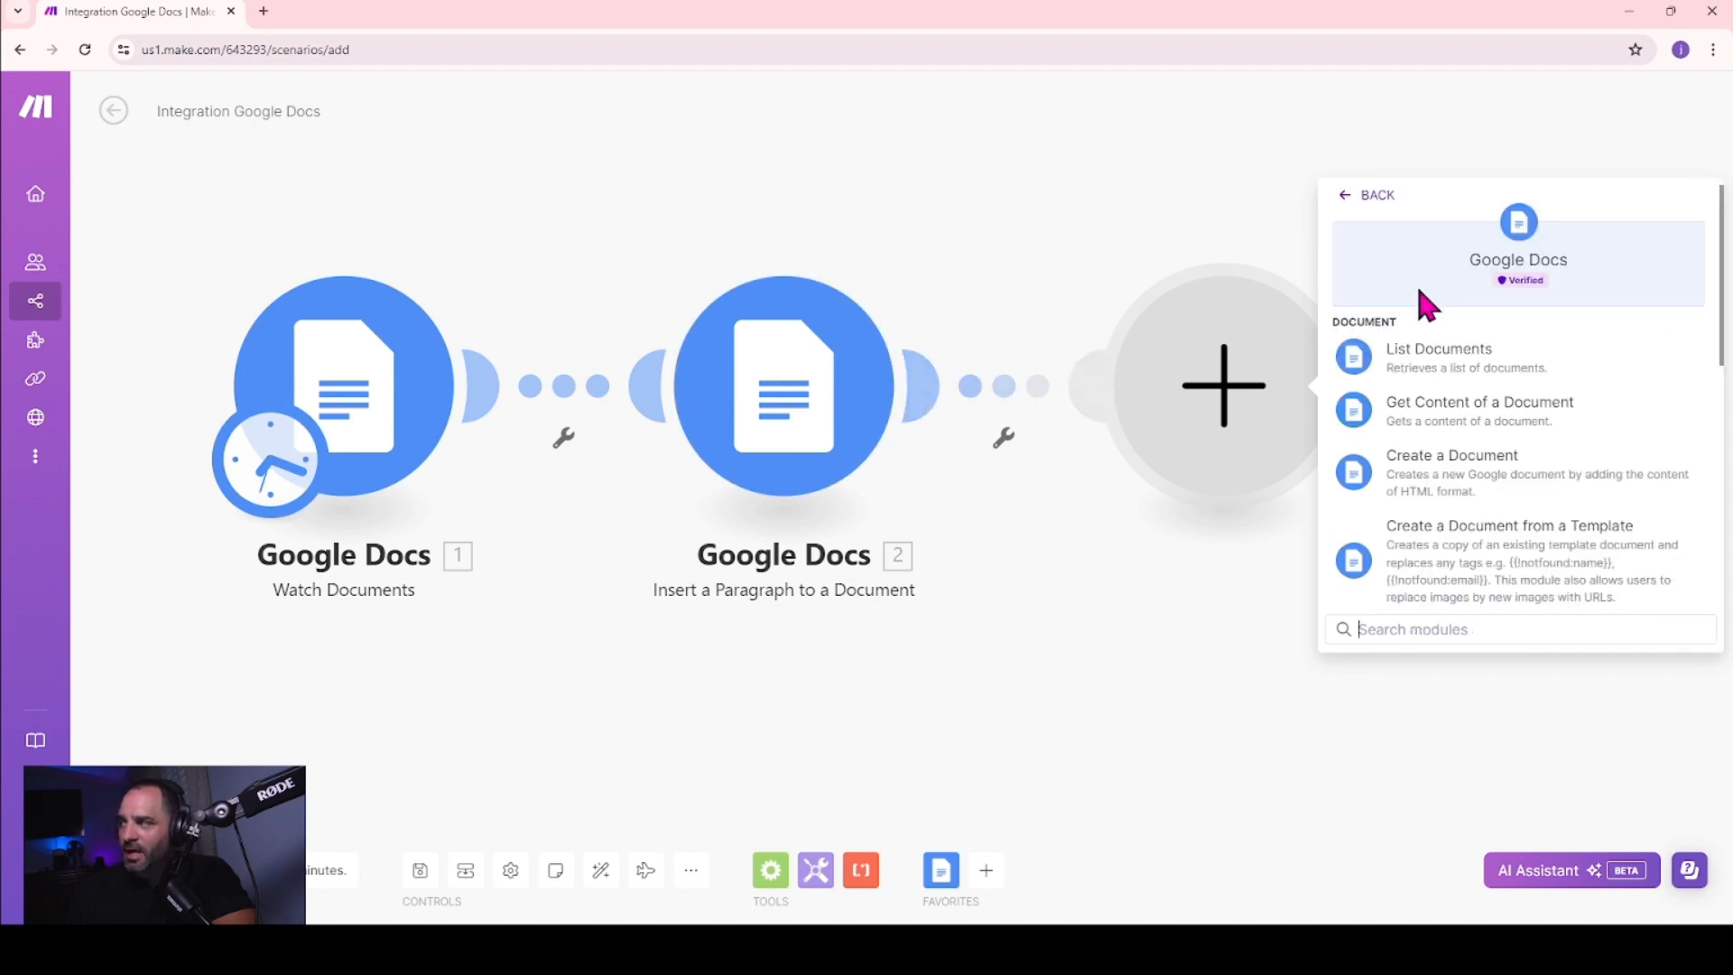
click(1443, 410)
drag(1368, 616, 917, 611)
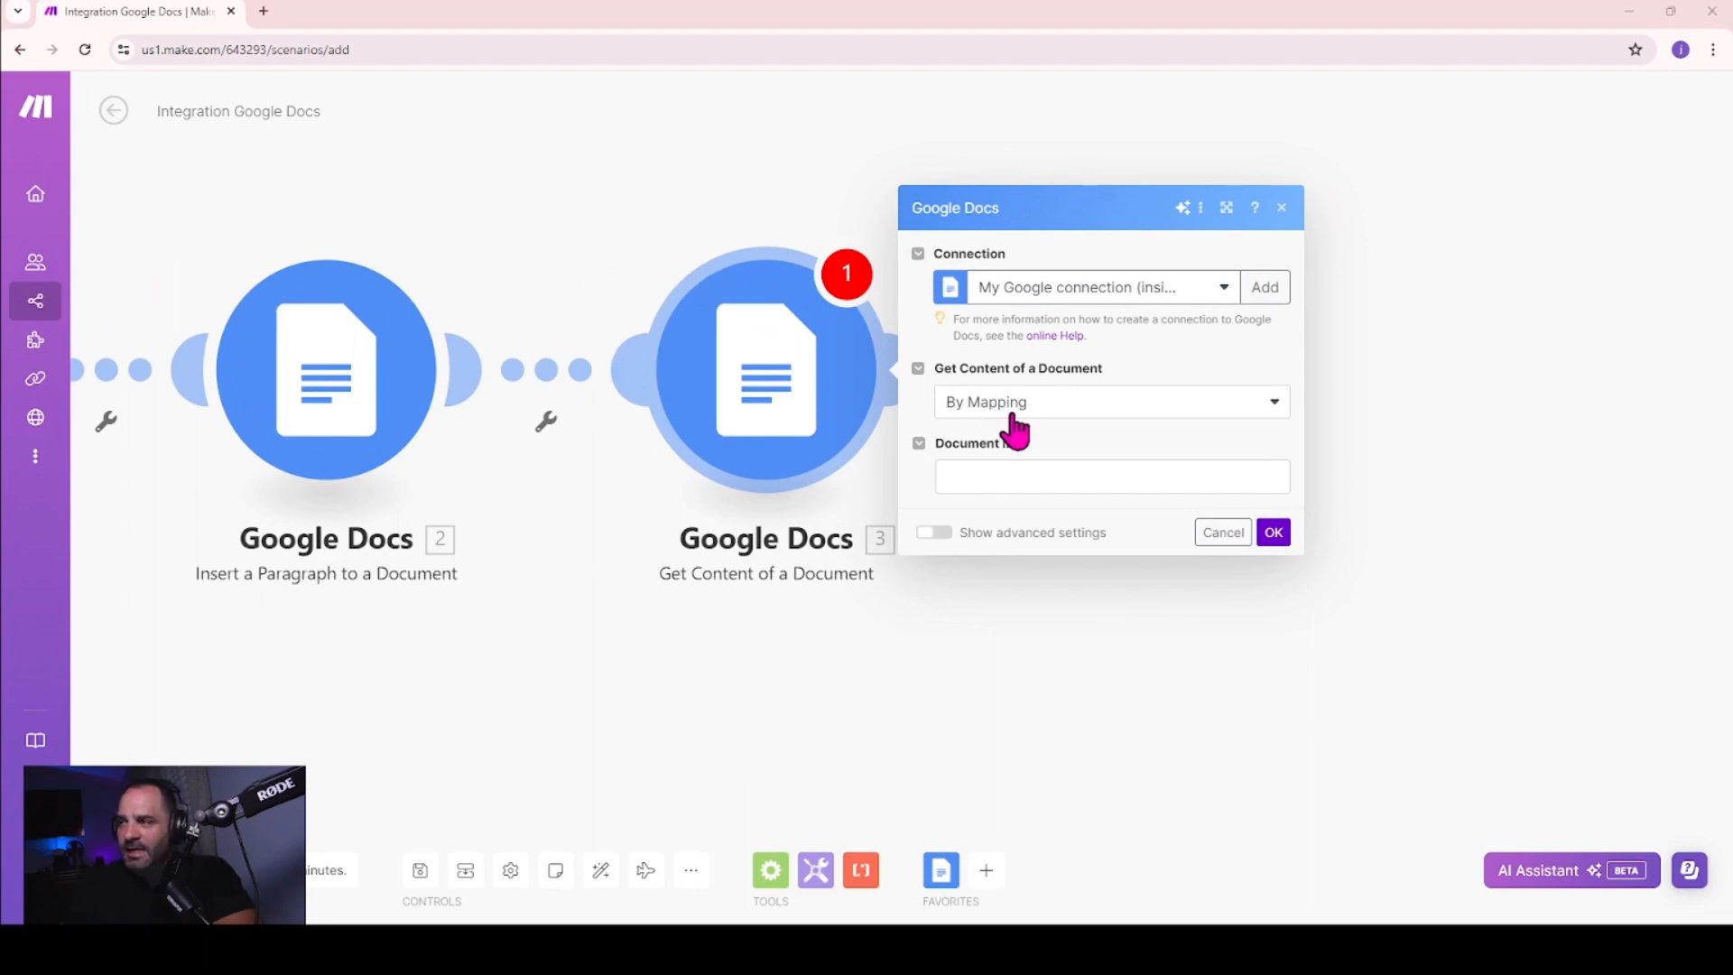
click(1045, 479)
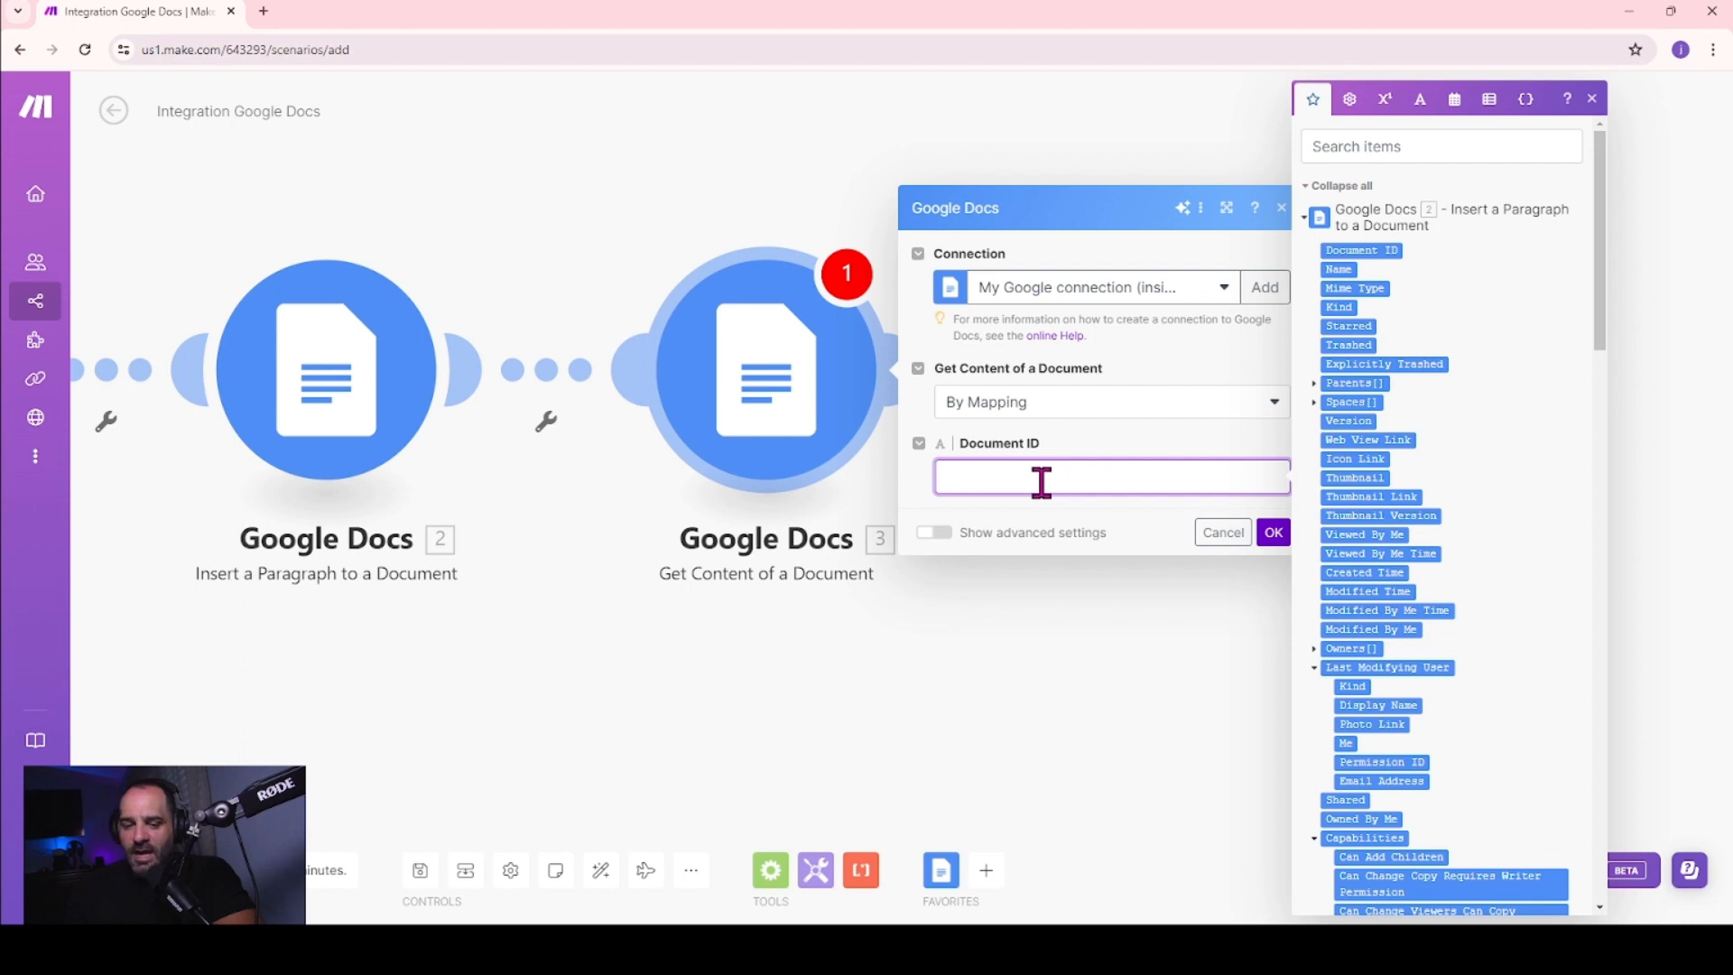
click(1391, 251)
click(1274, 532)
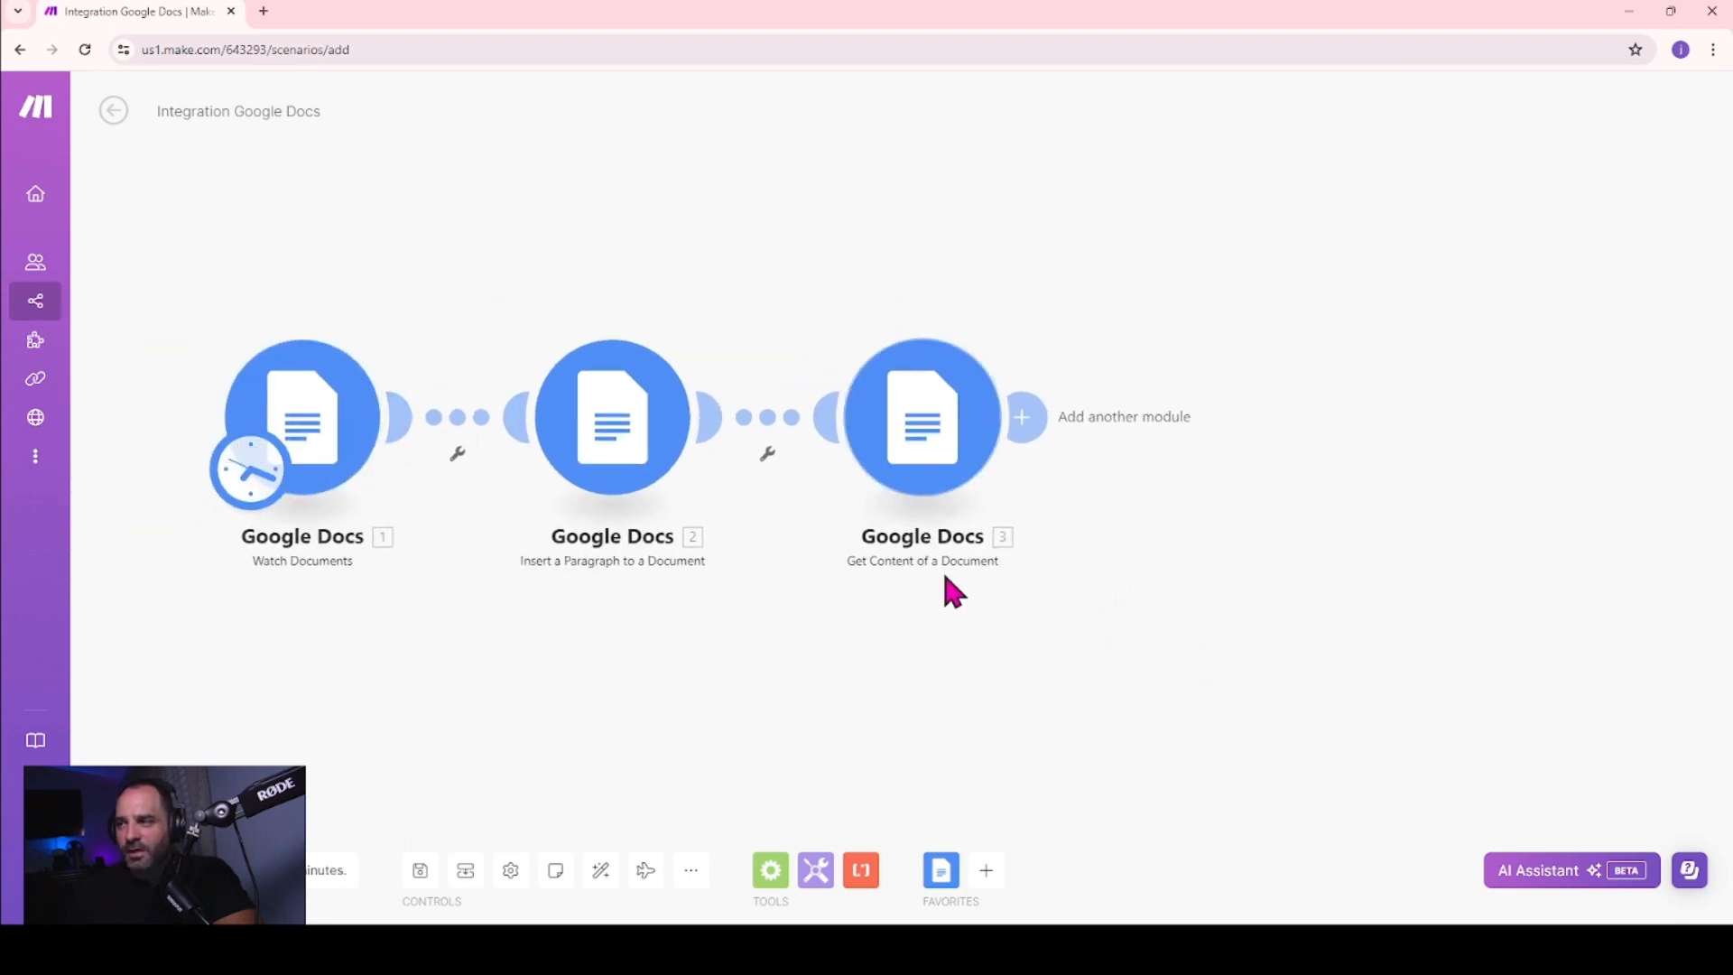
- Add an ElevenLabs Create a Speech Synthesis module after the Get Content of a Document module
click(1021, 414)
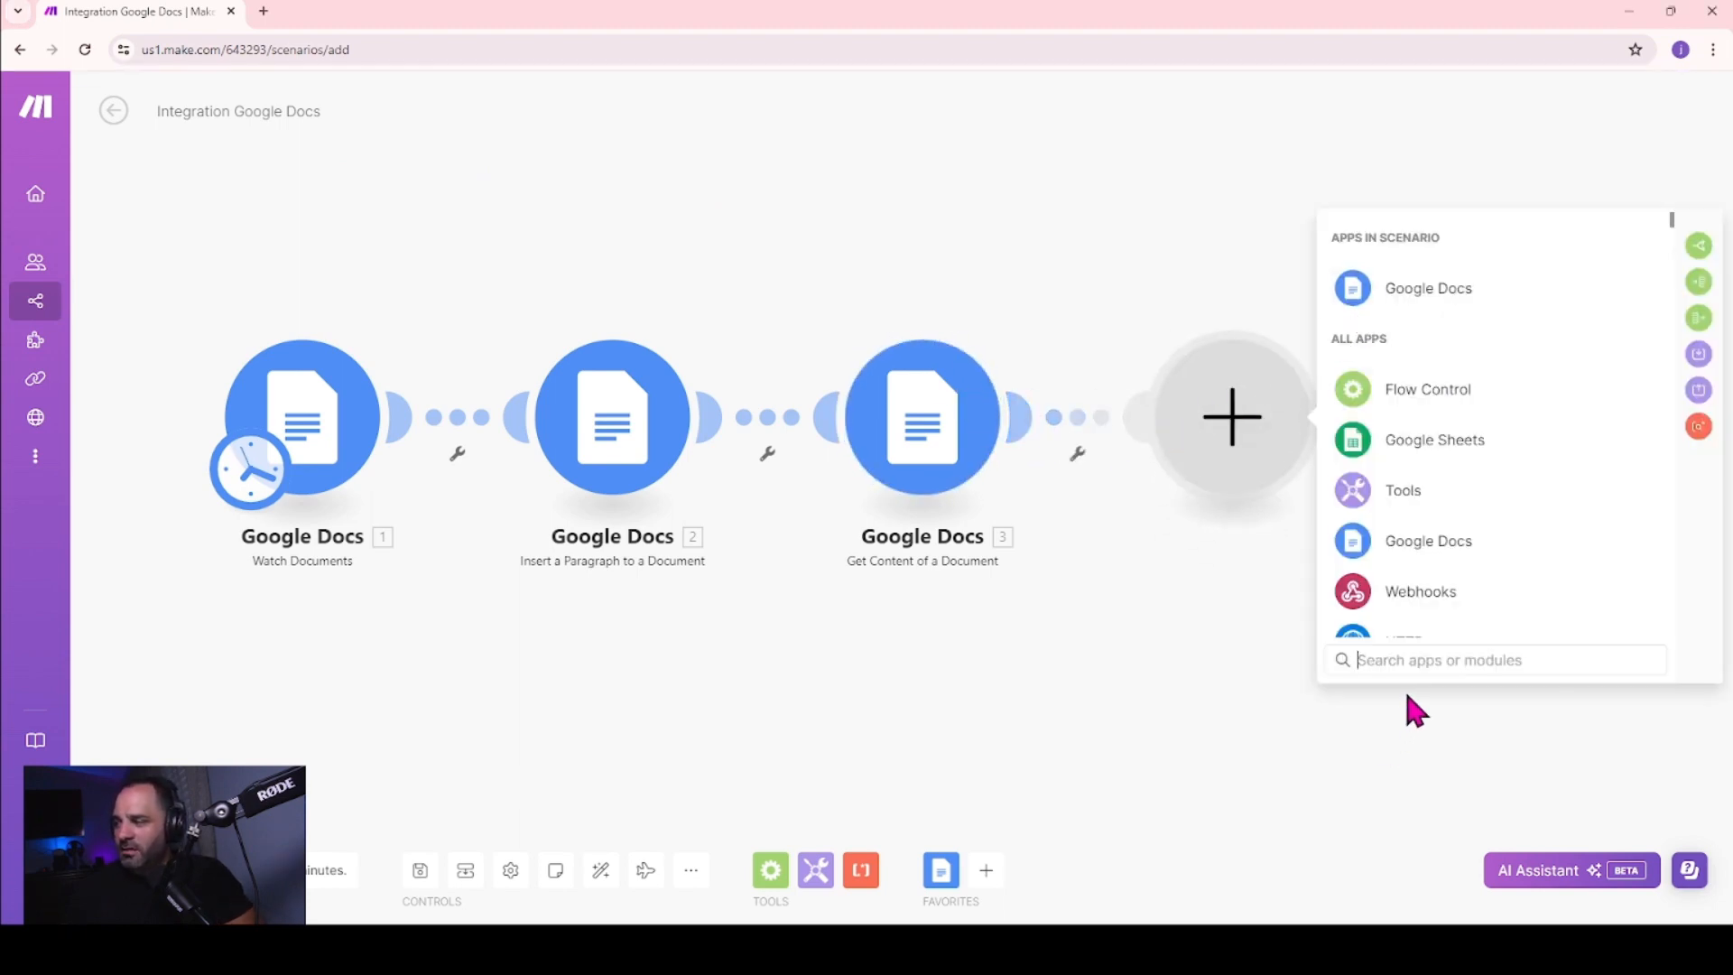
text(e)
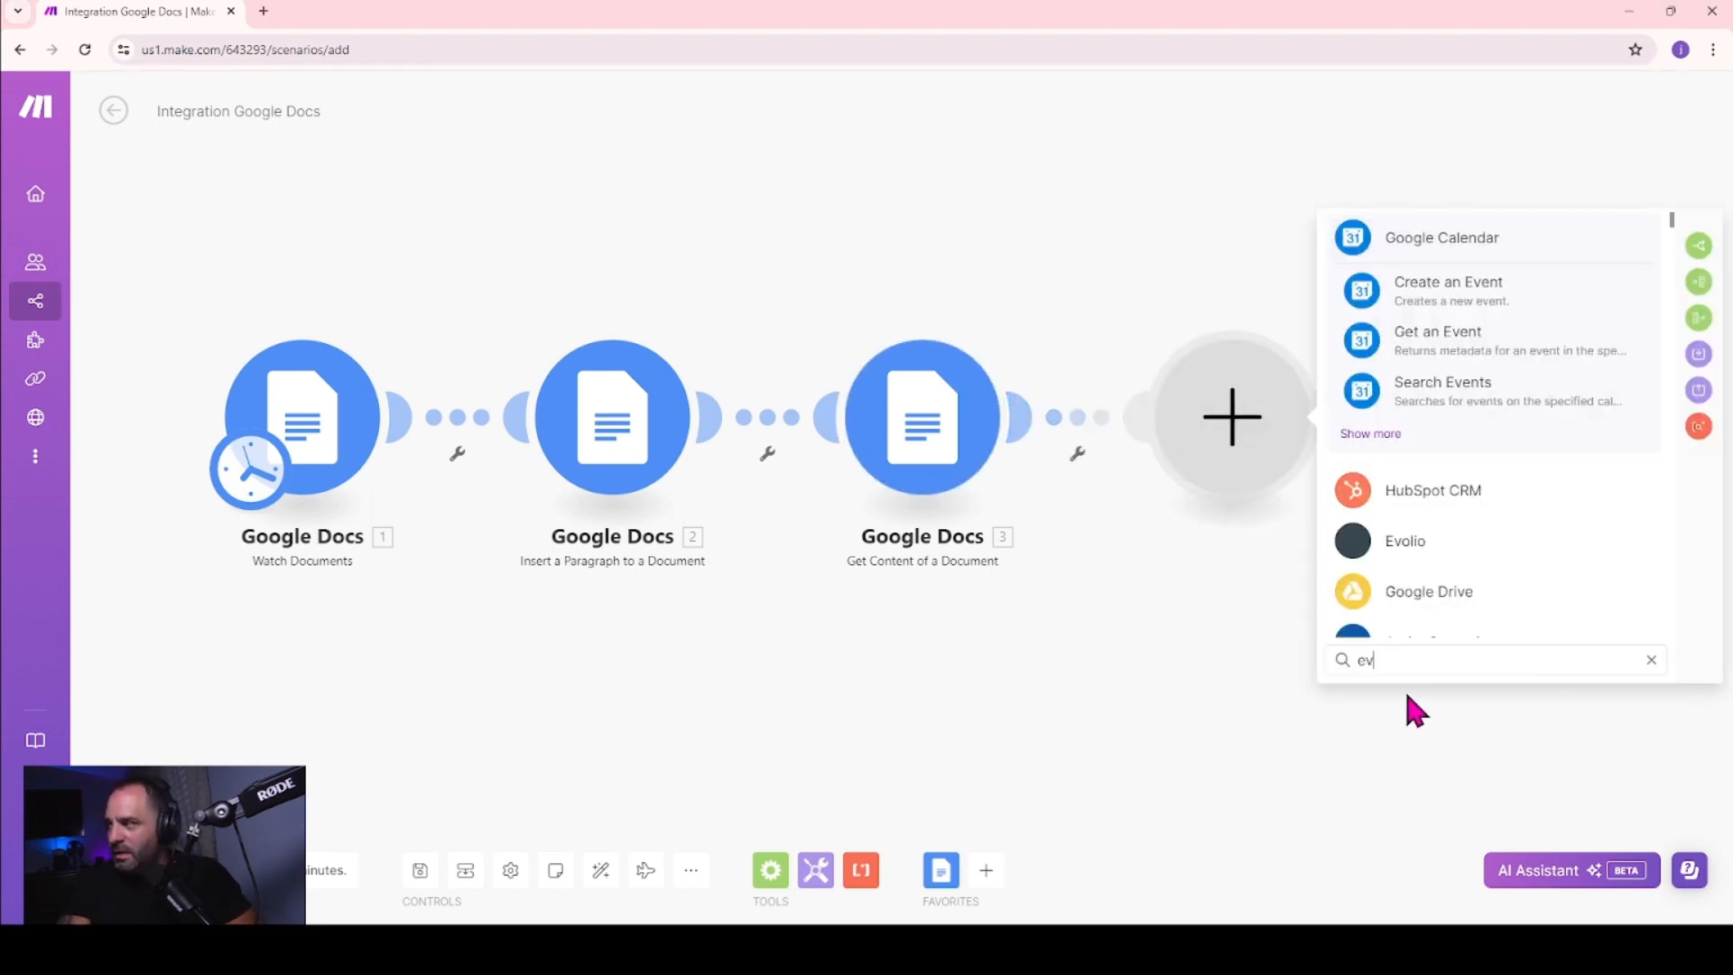
text(l)
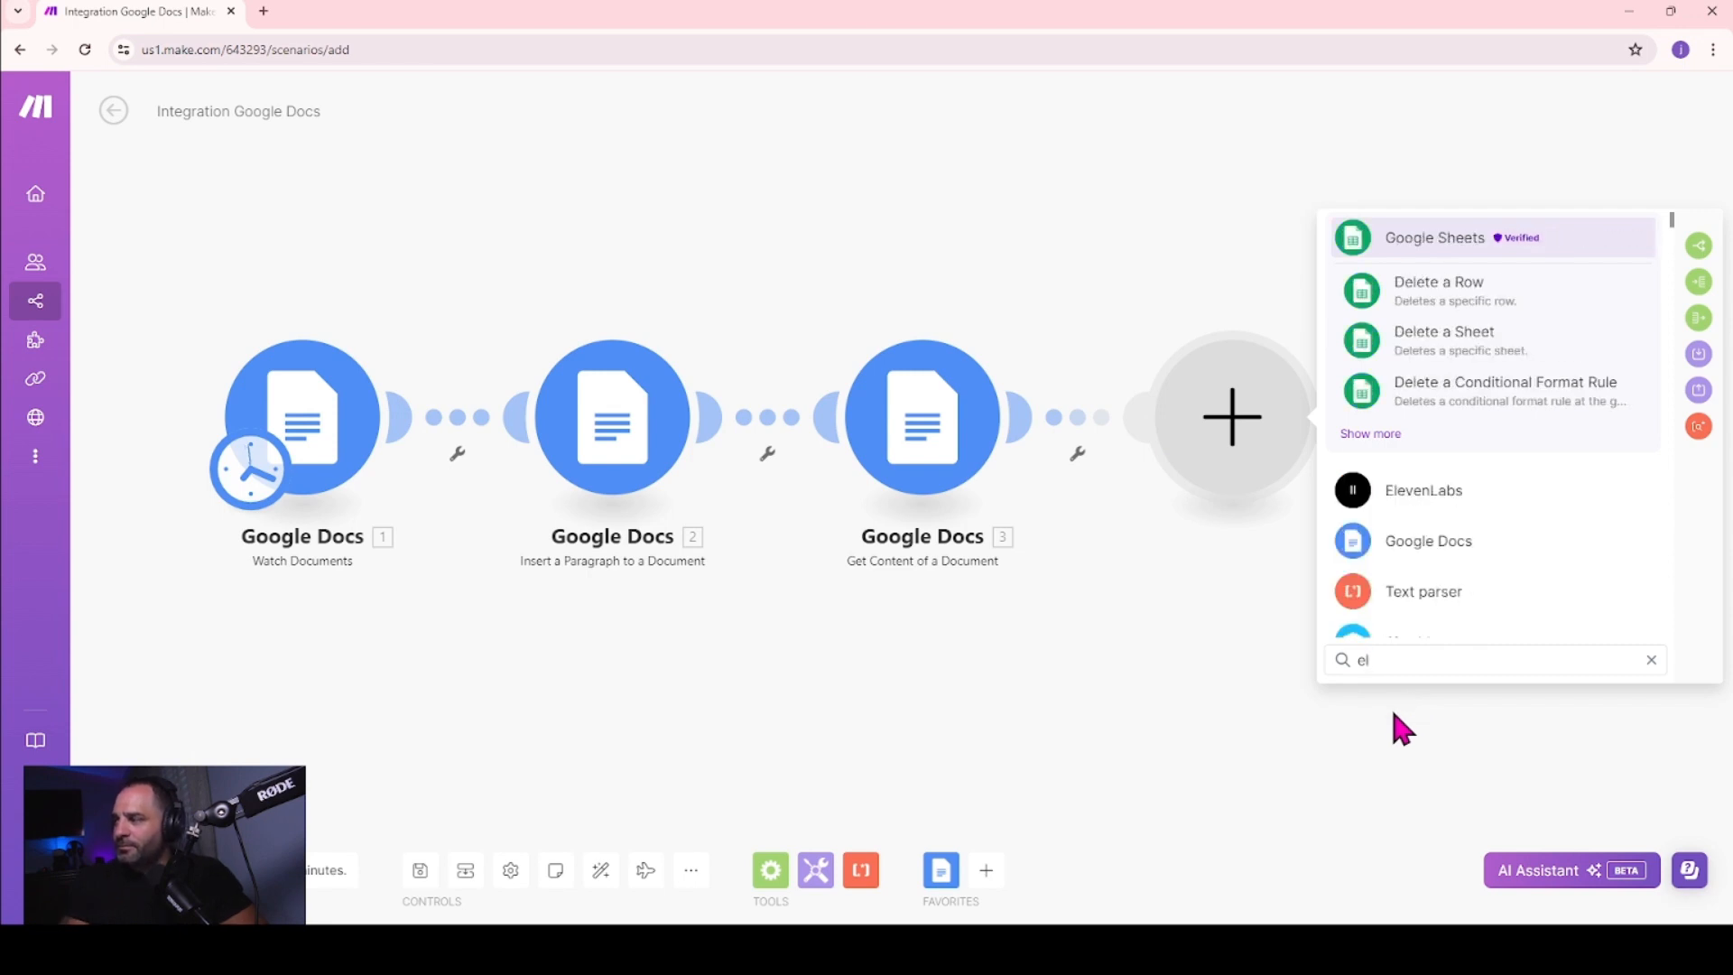
click(1424, 521)
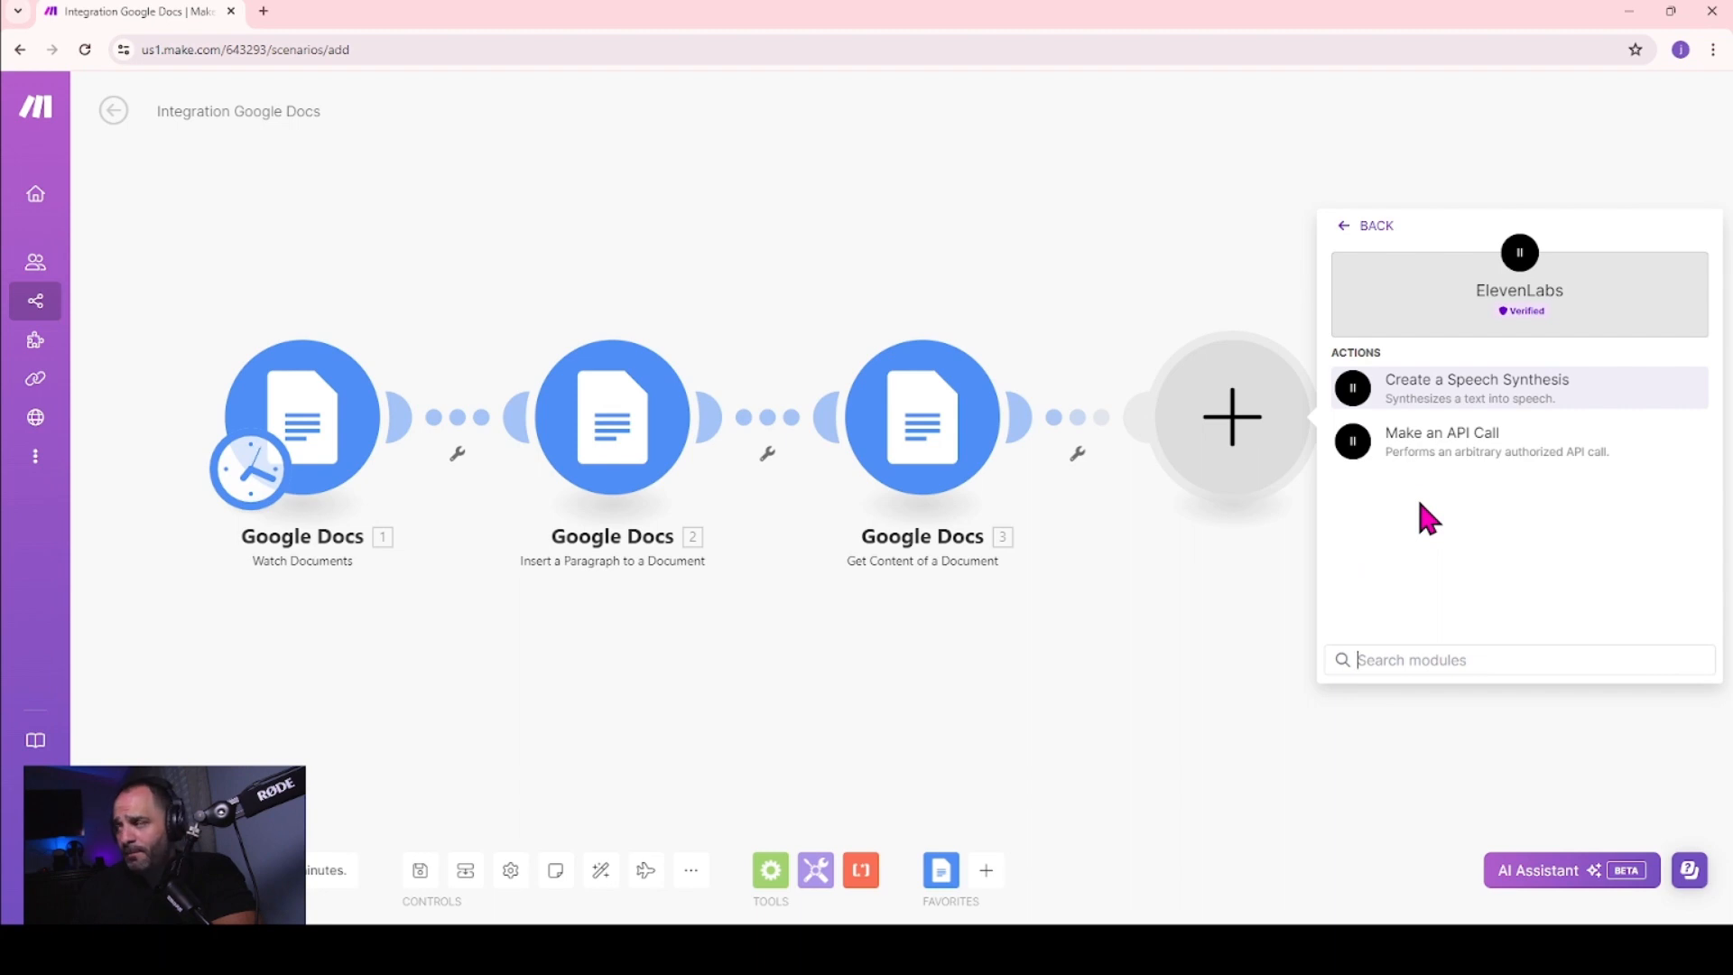
drag(1187, 627, 947, 613)
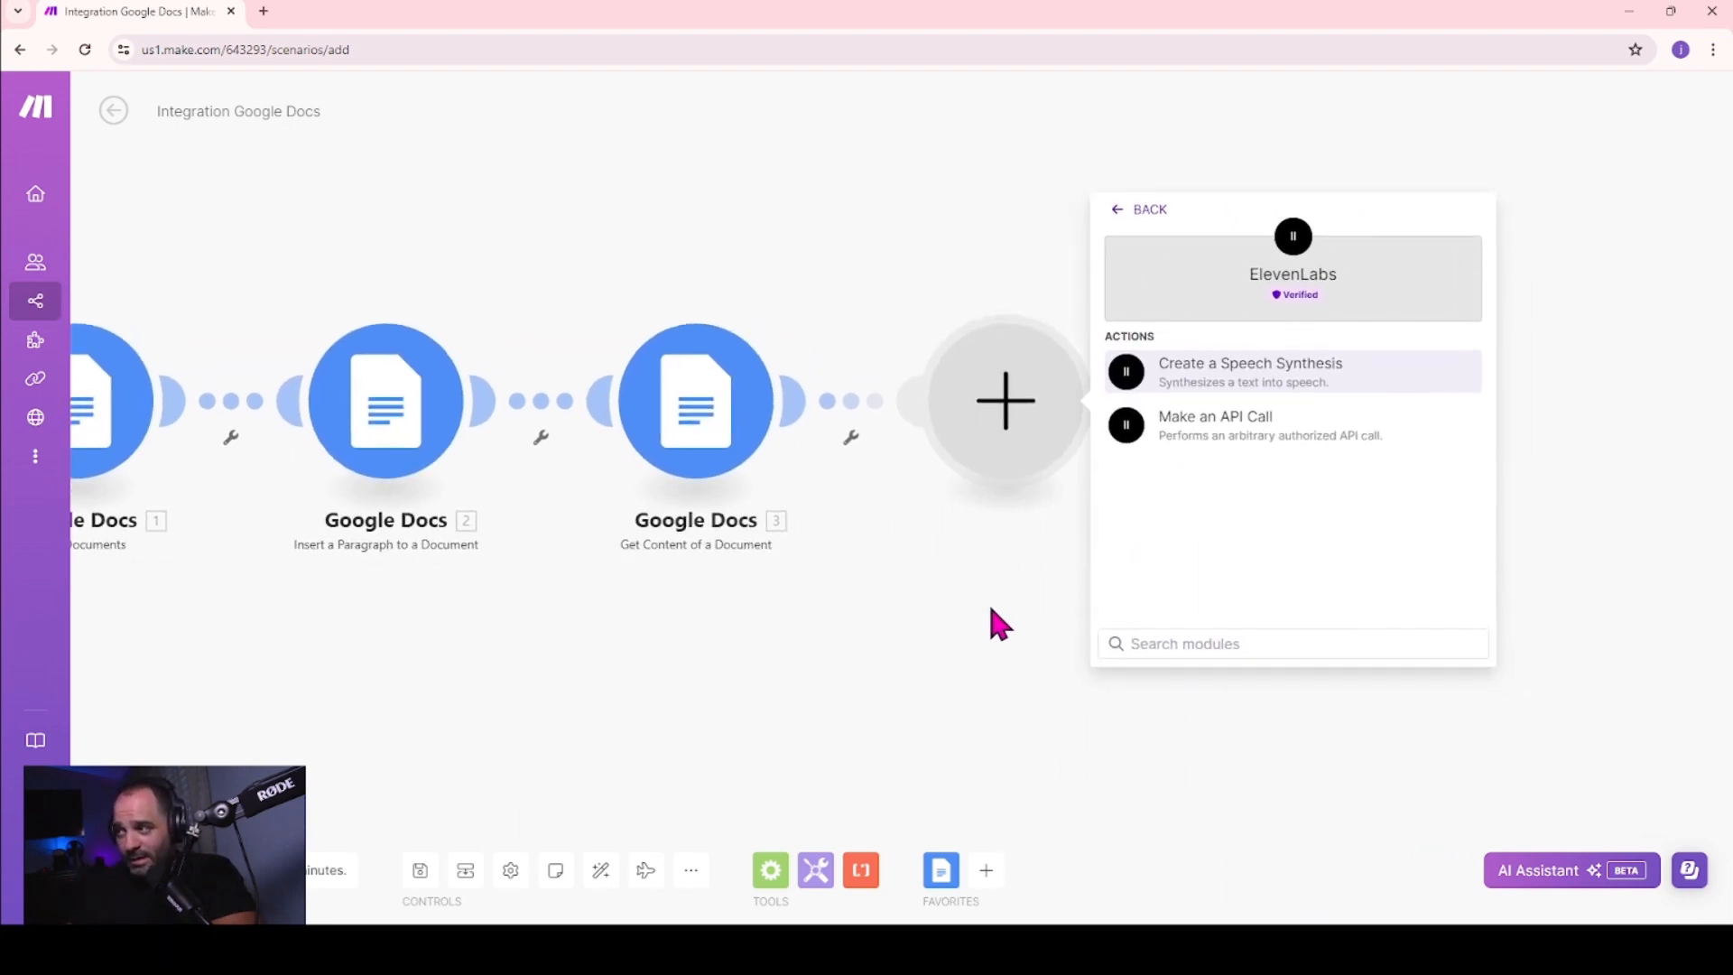
scroll(987, 601, down, 2)
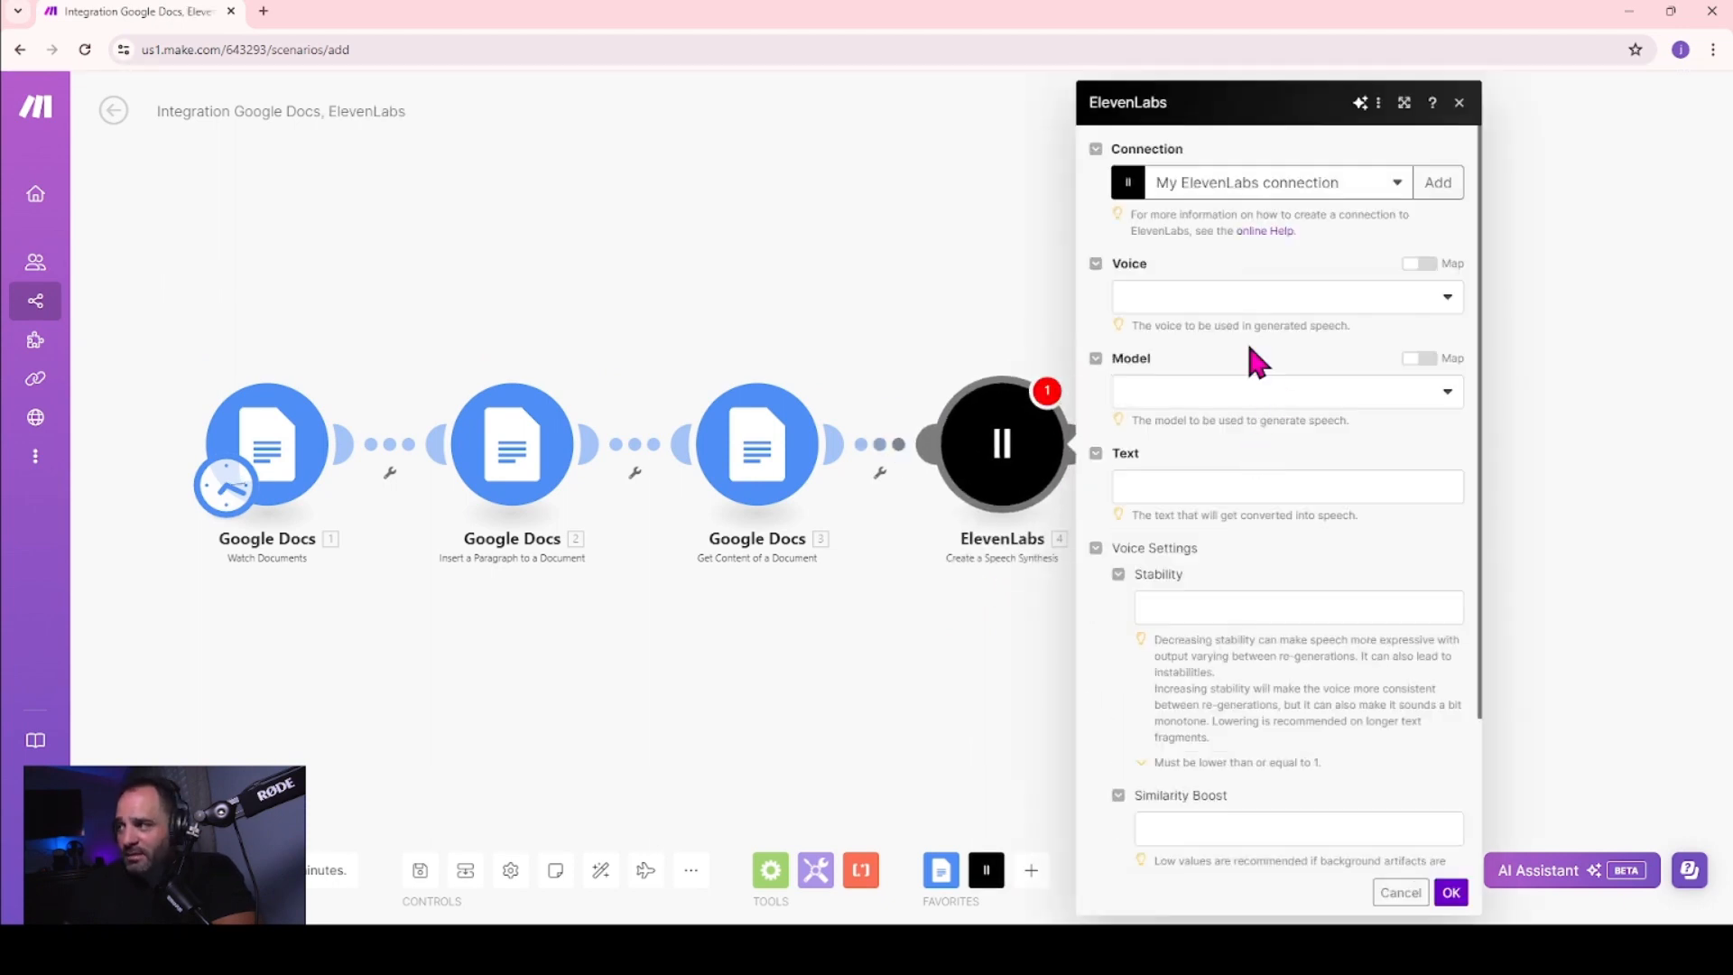
- Choose premade/Sarah as the speech voice and Eleven Multilingual v1 as the model
click(1230, 307)
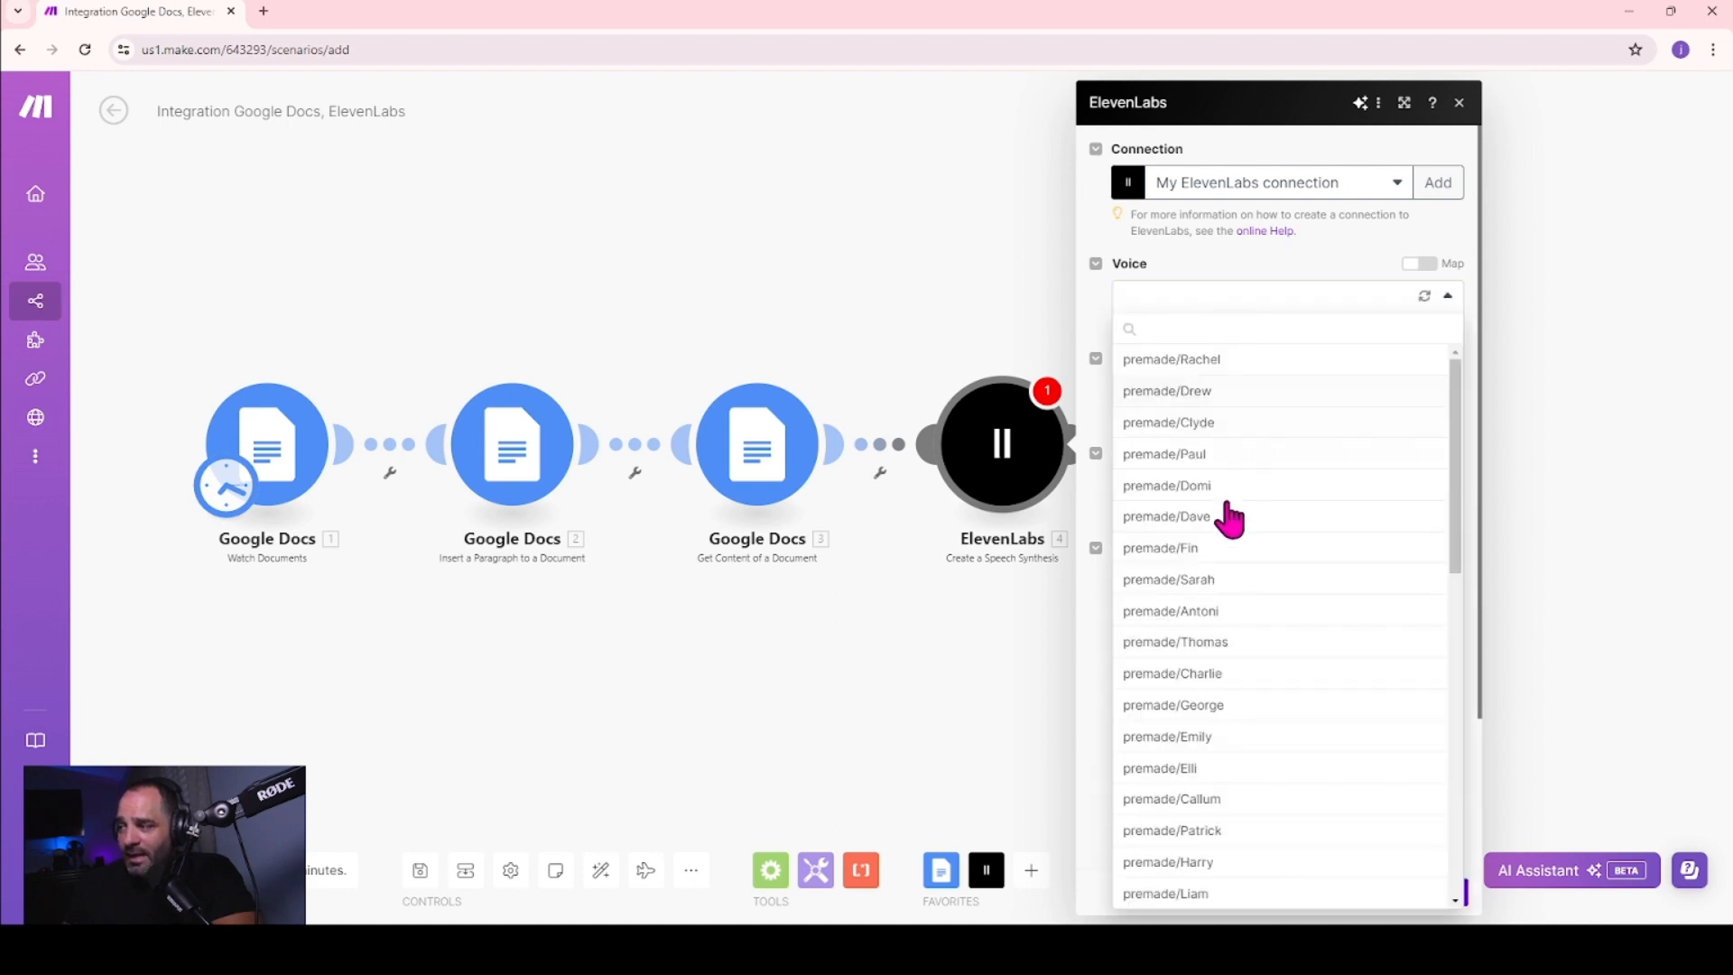
click(1186, 579)
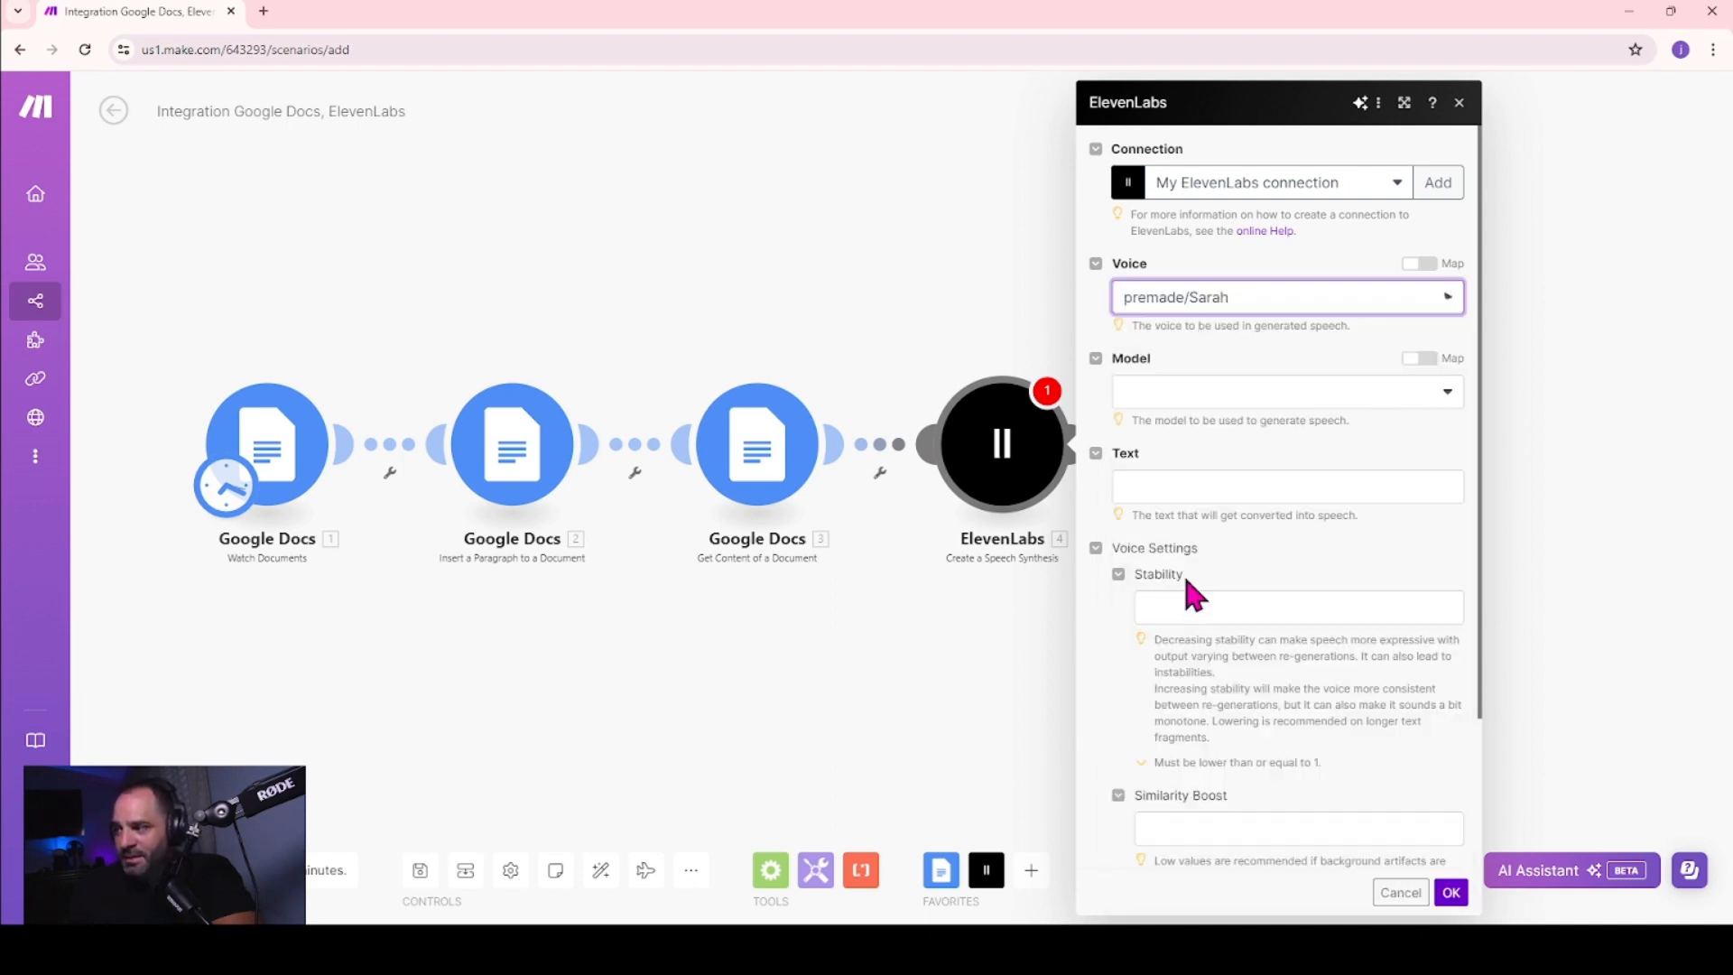
click(1451, 395)
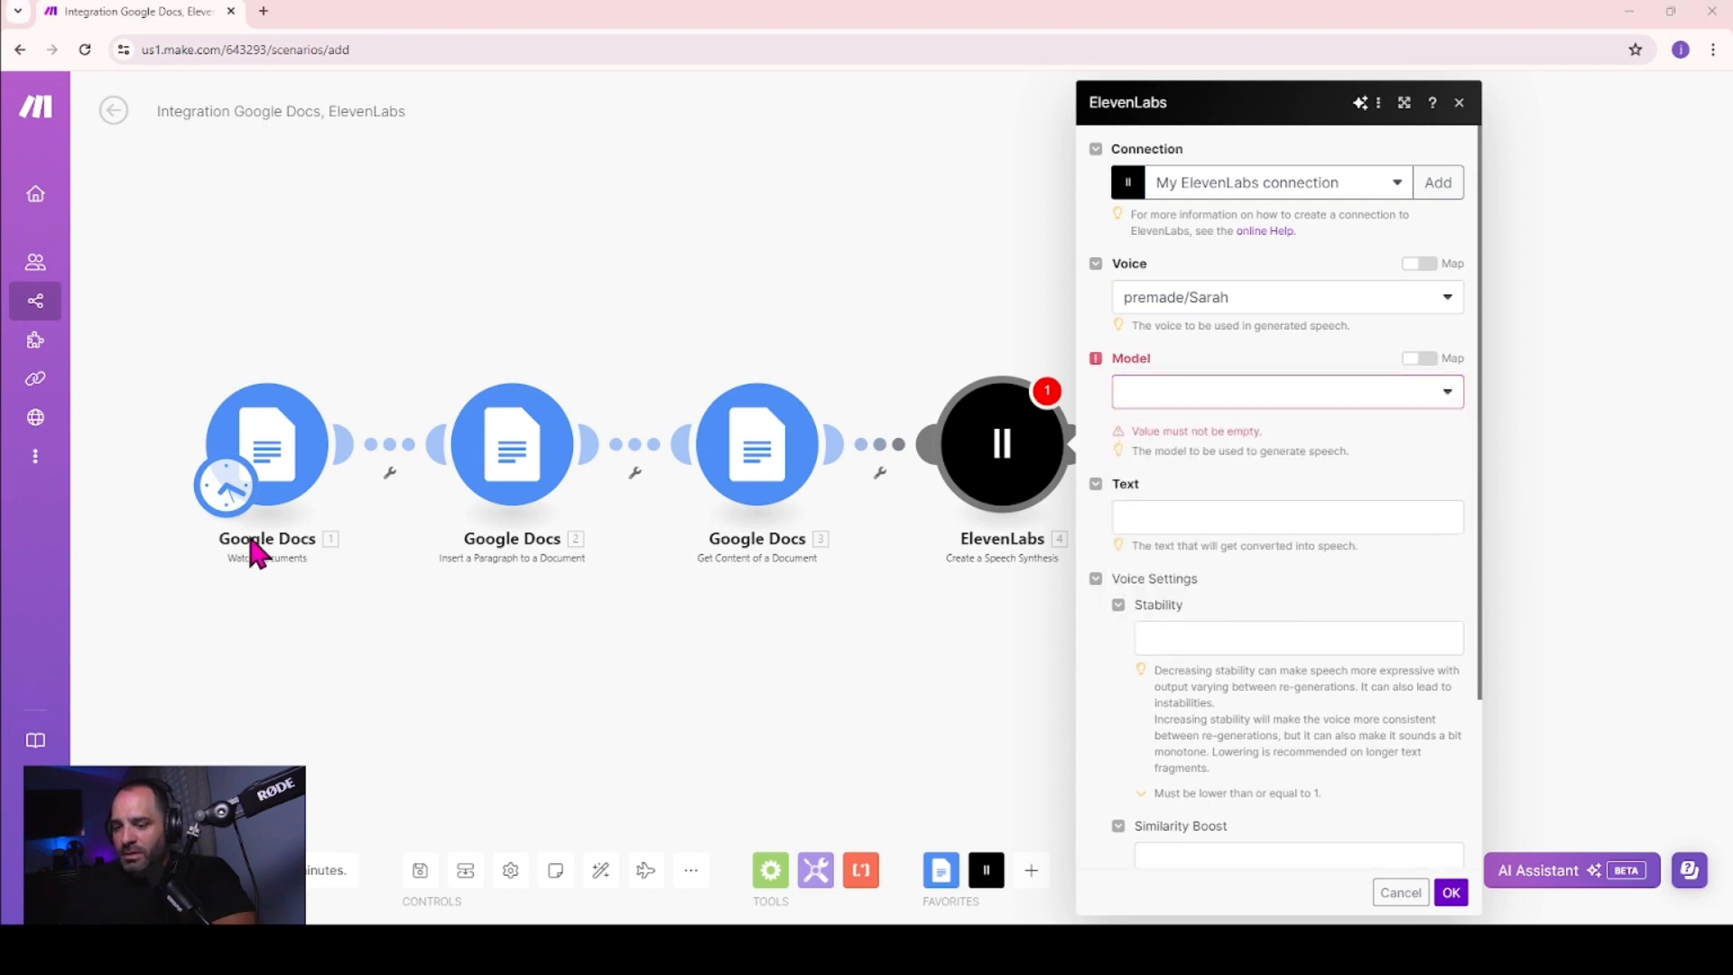
click(1445, 395)
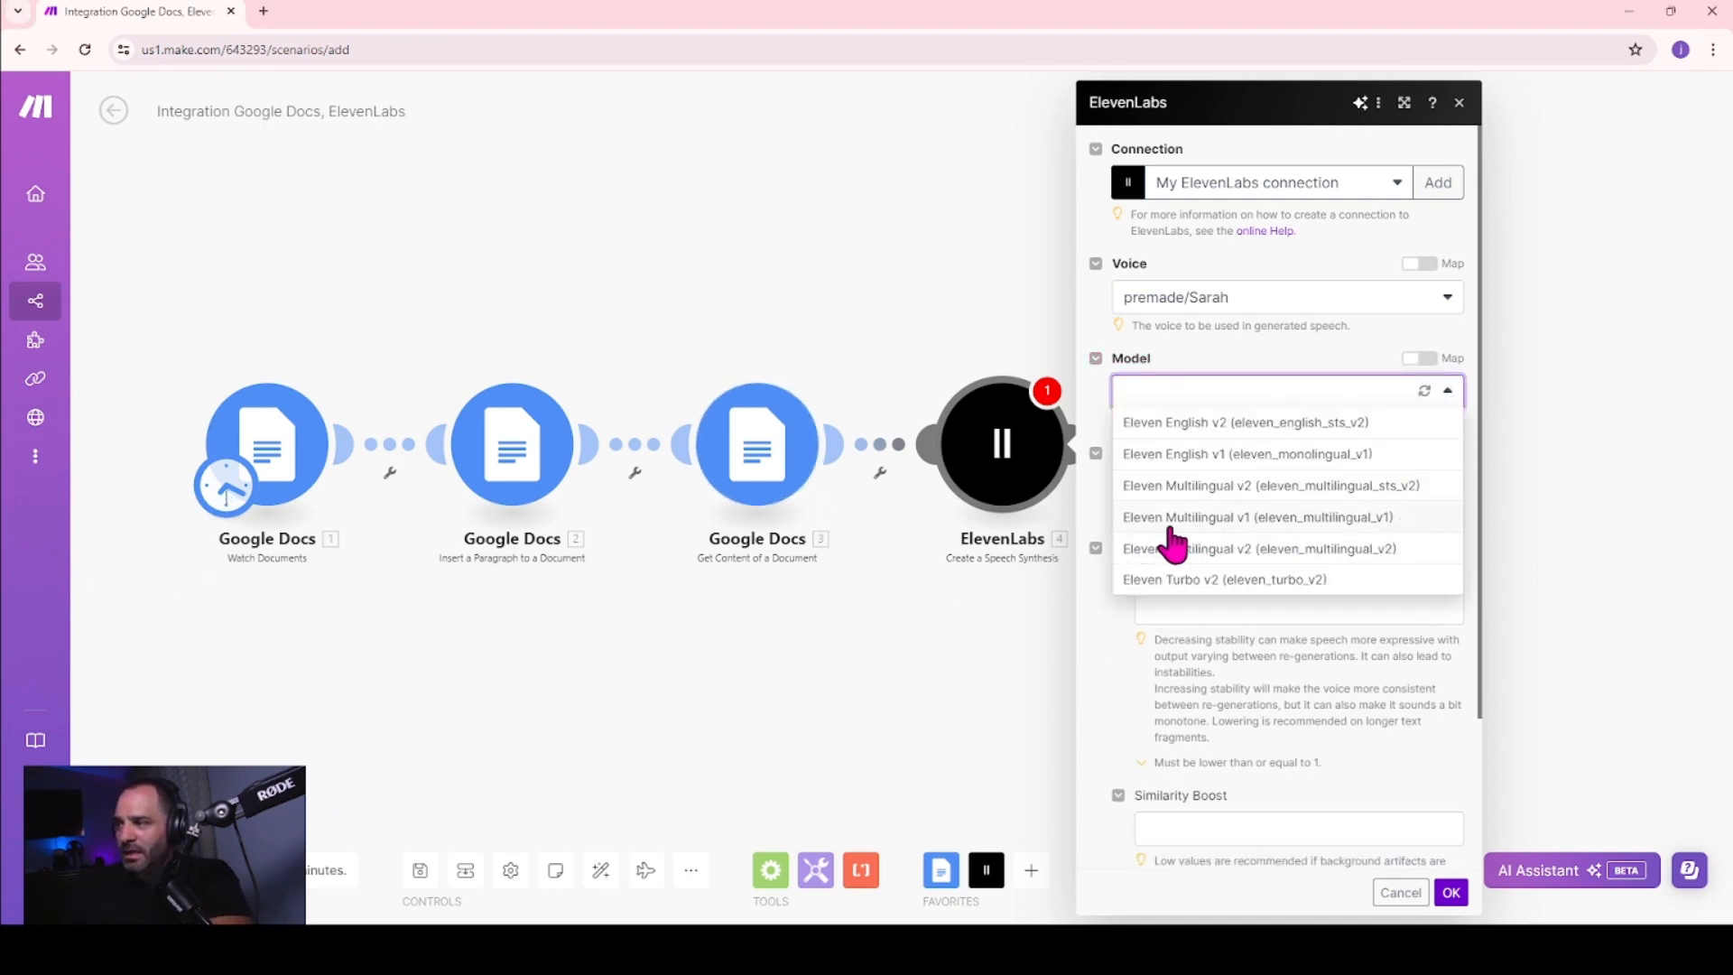
click(1332, 520)
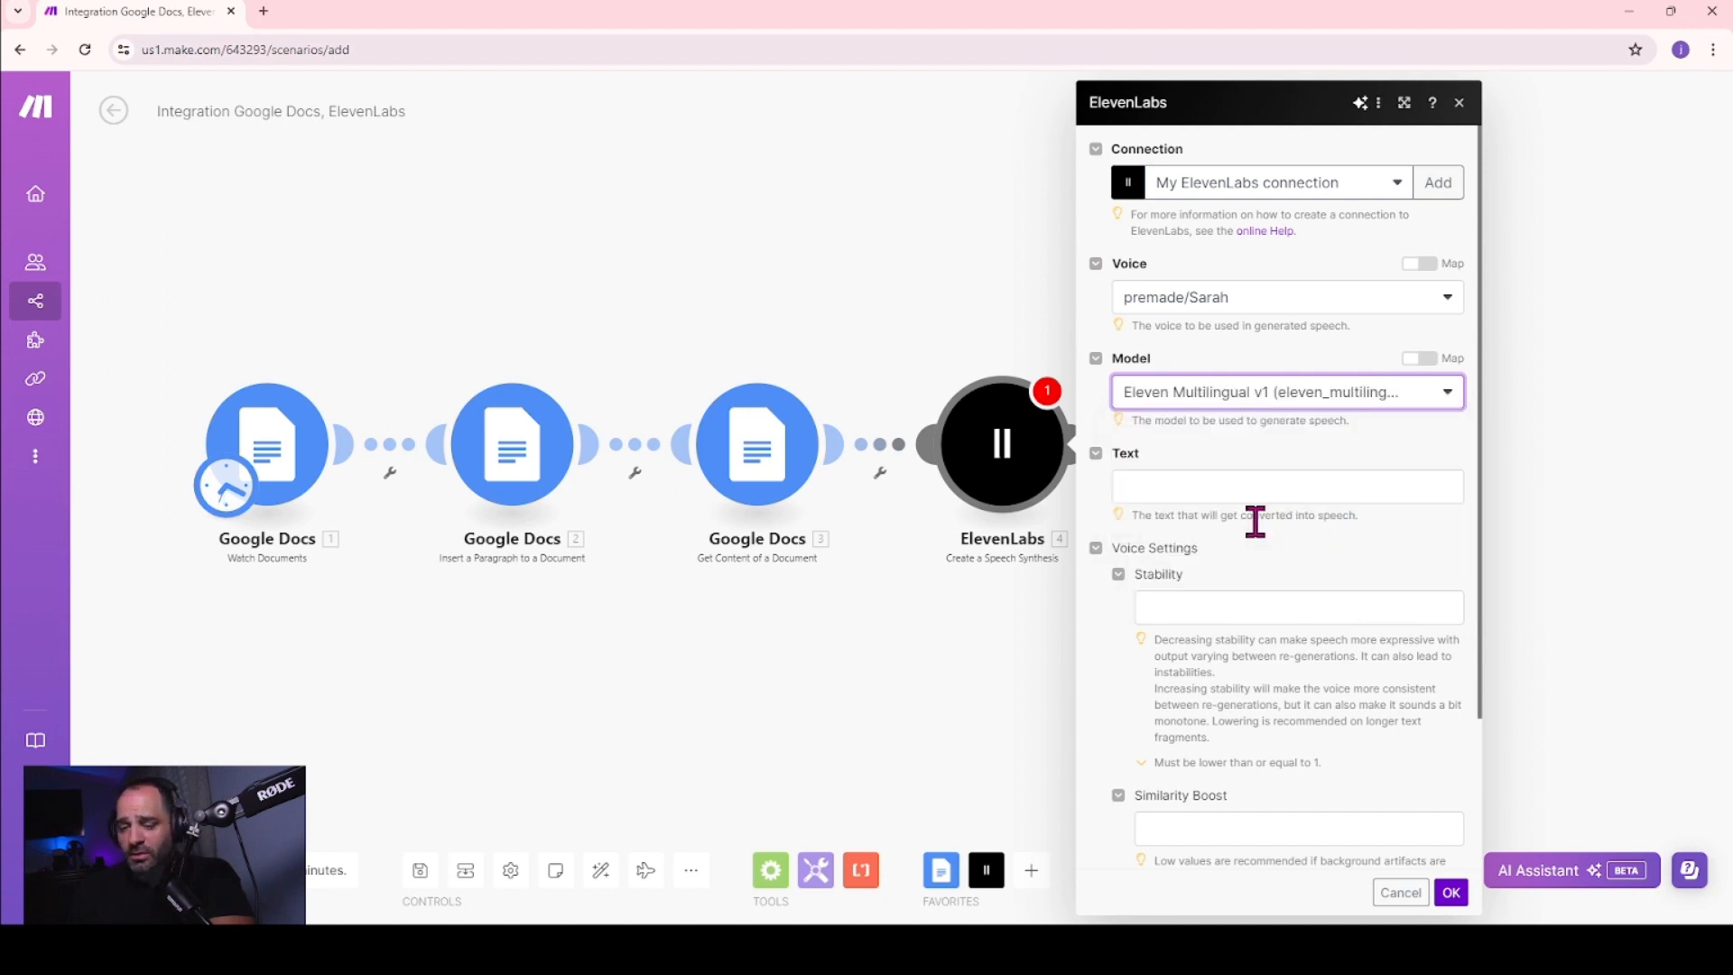
- Map the speech text to the Text Content output of Get Content of a Document
click(1145, 483)
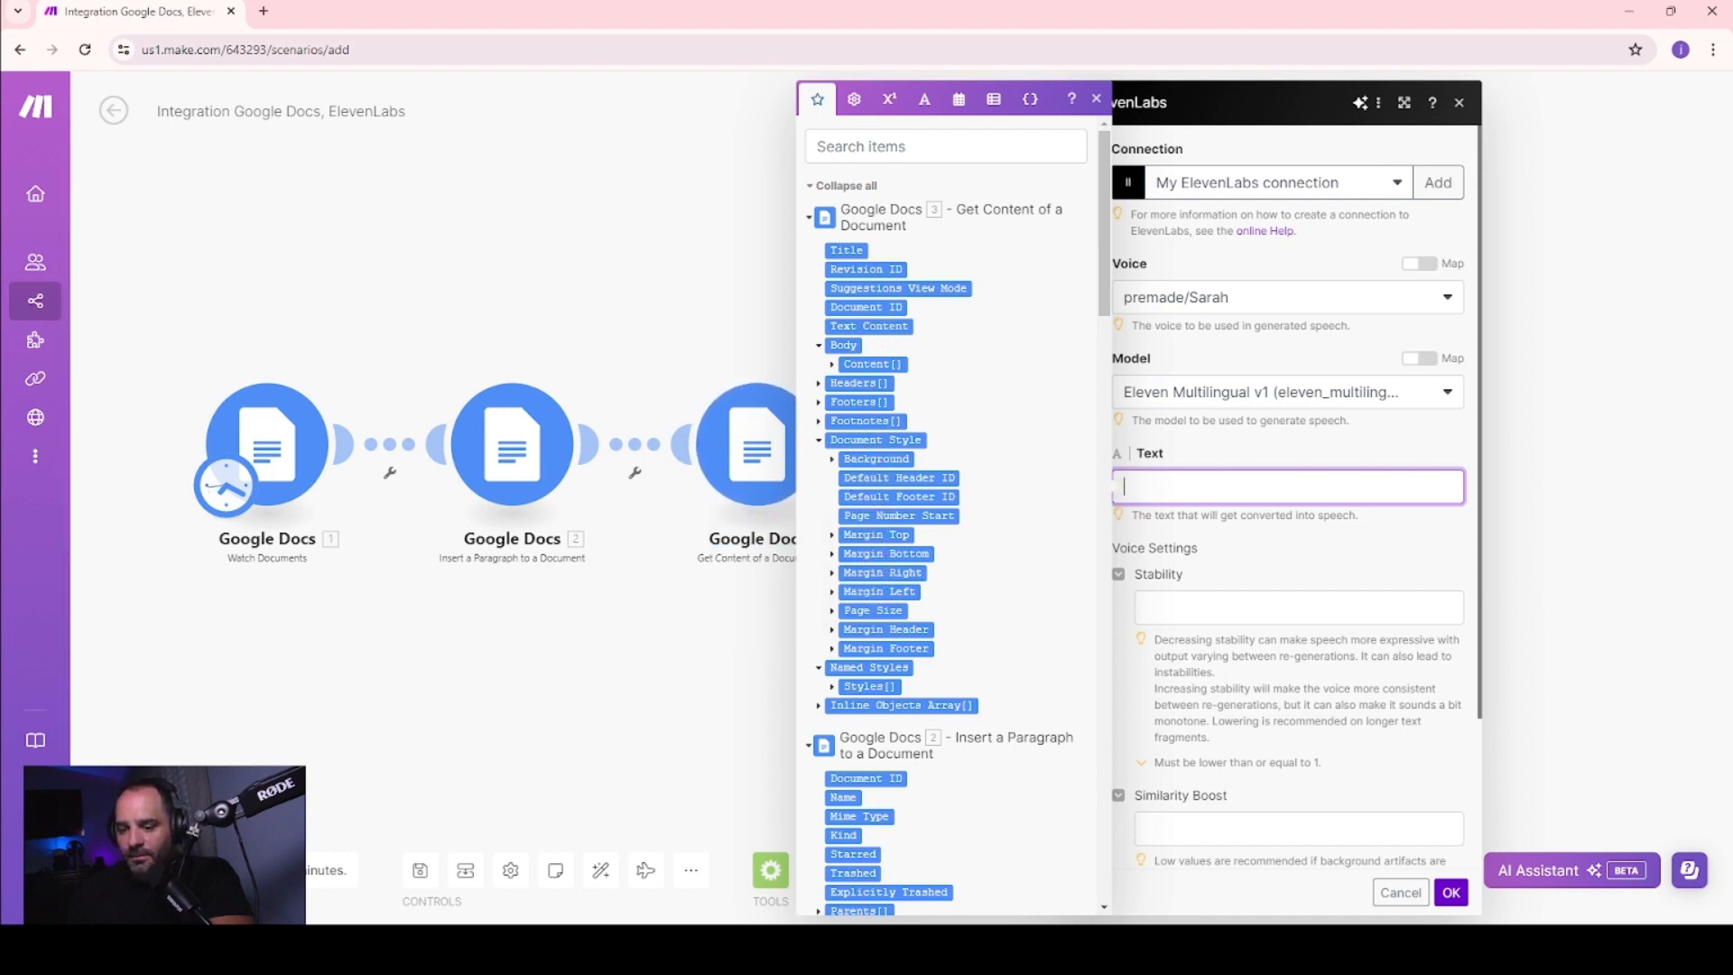
key(alt+Tab)
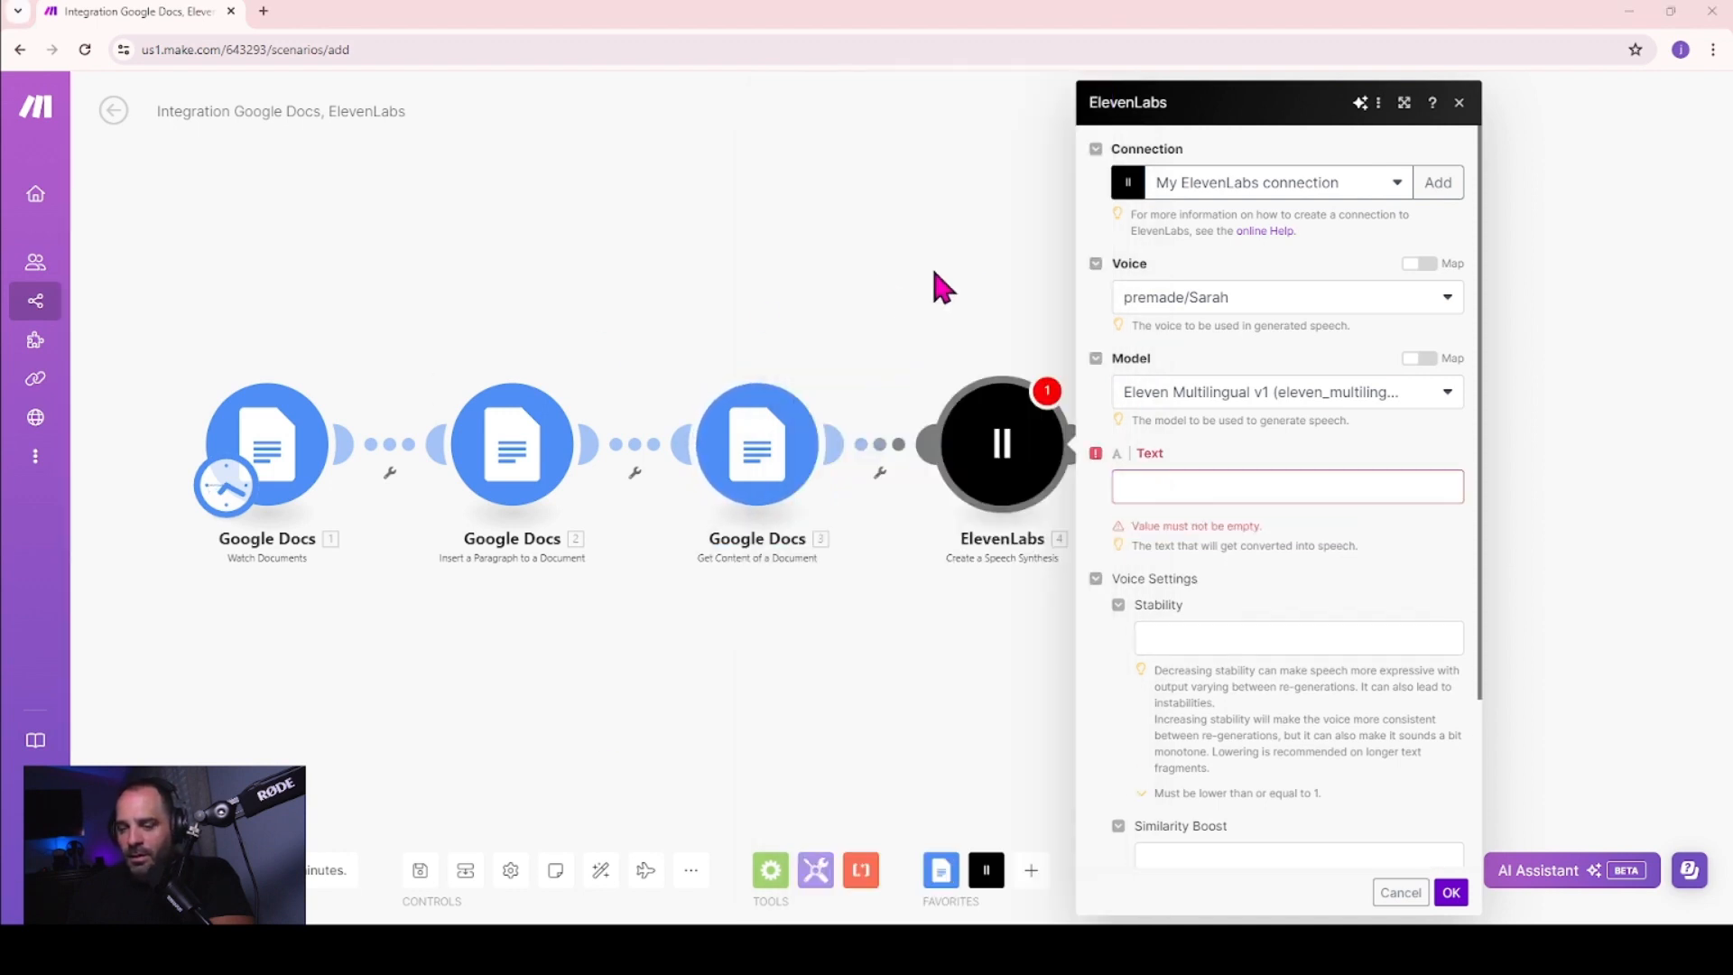
click(1181, 491)
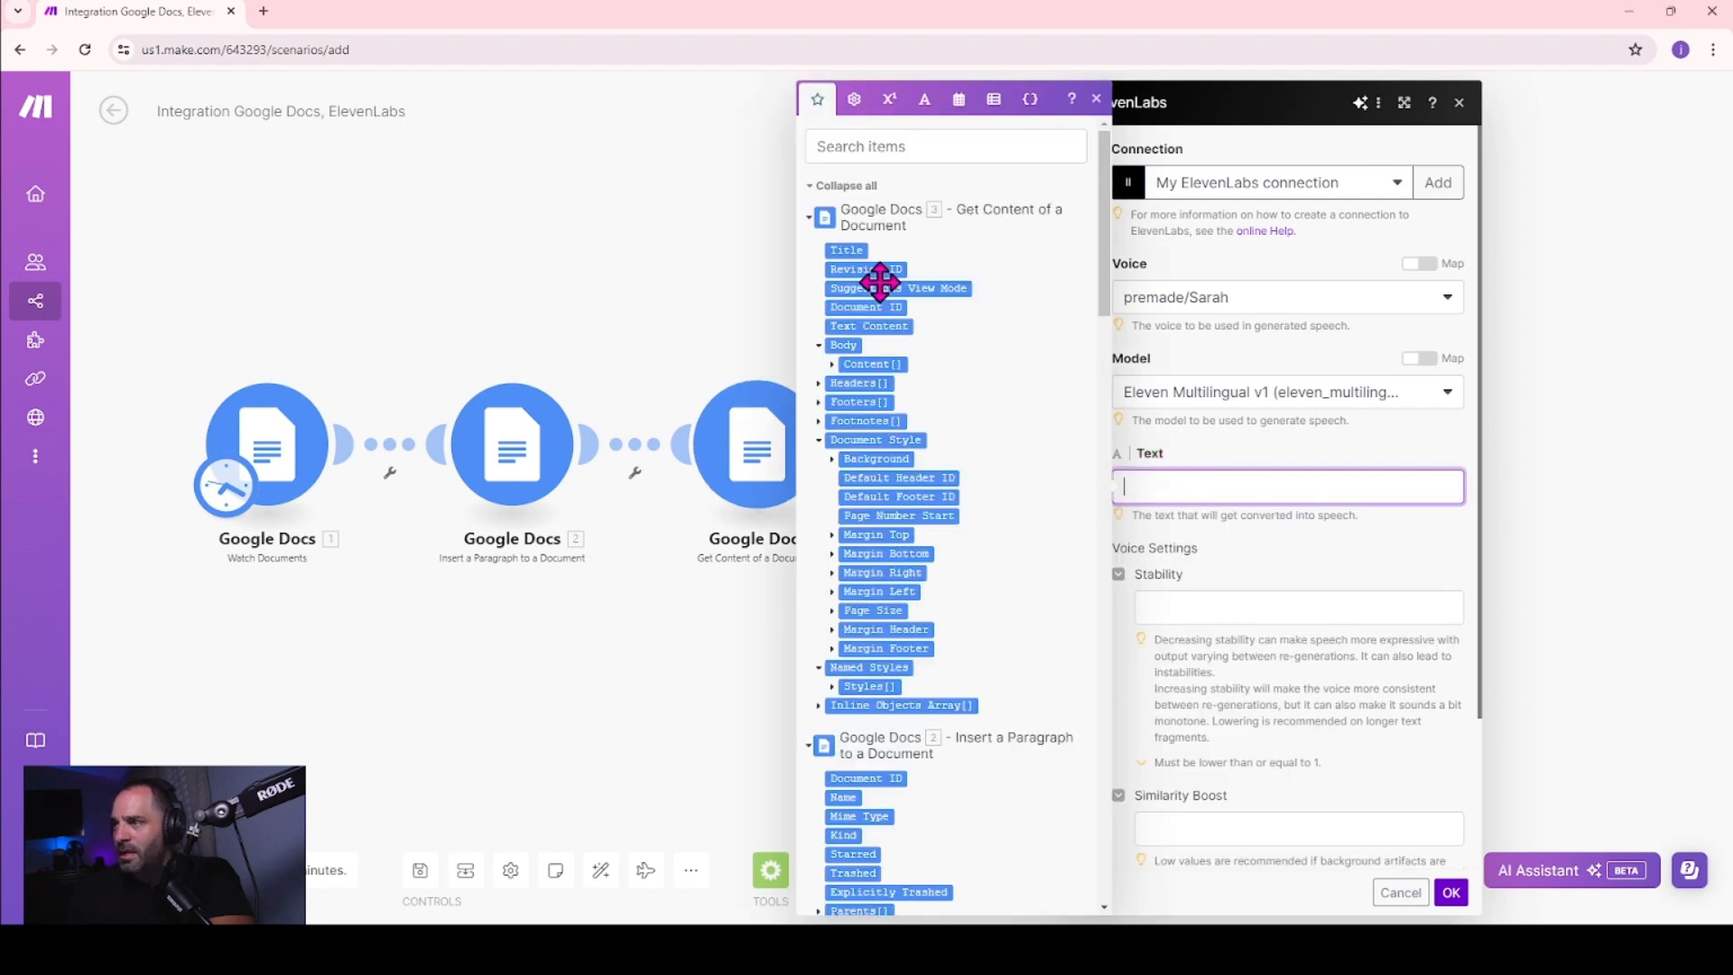
click(871, 326)
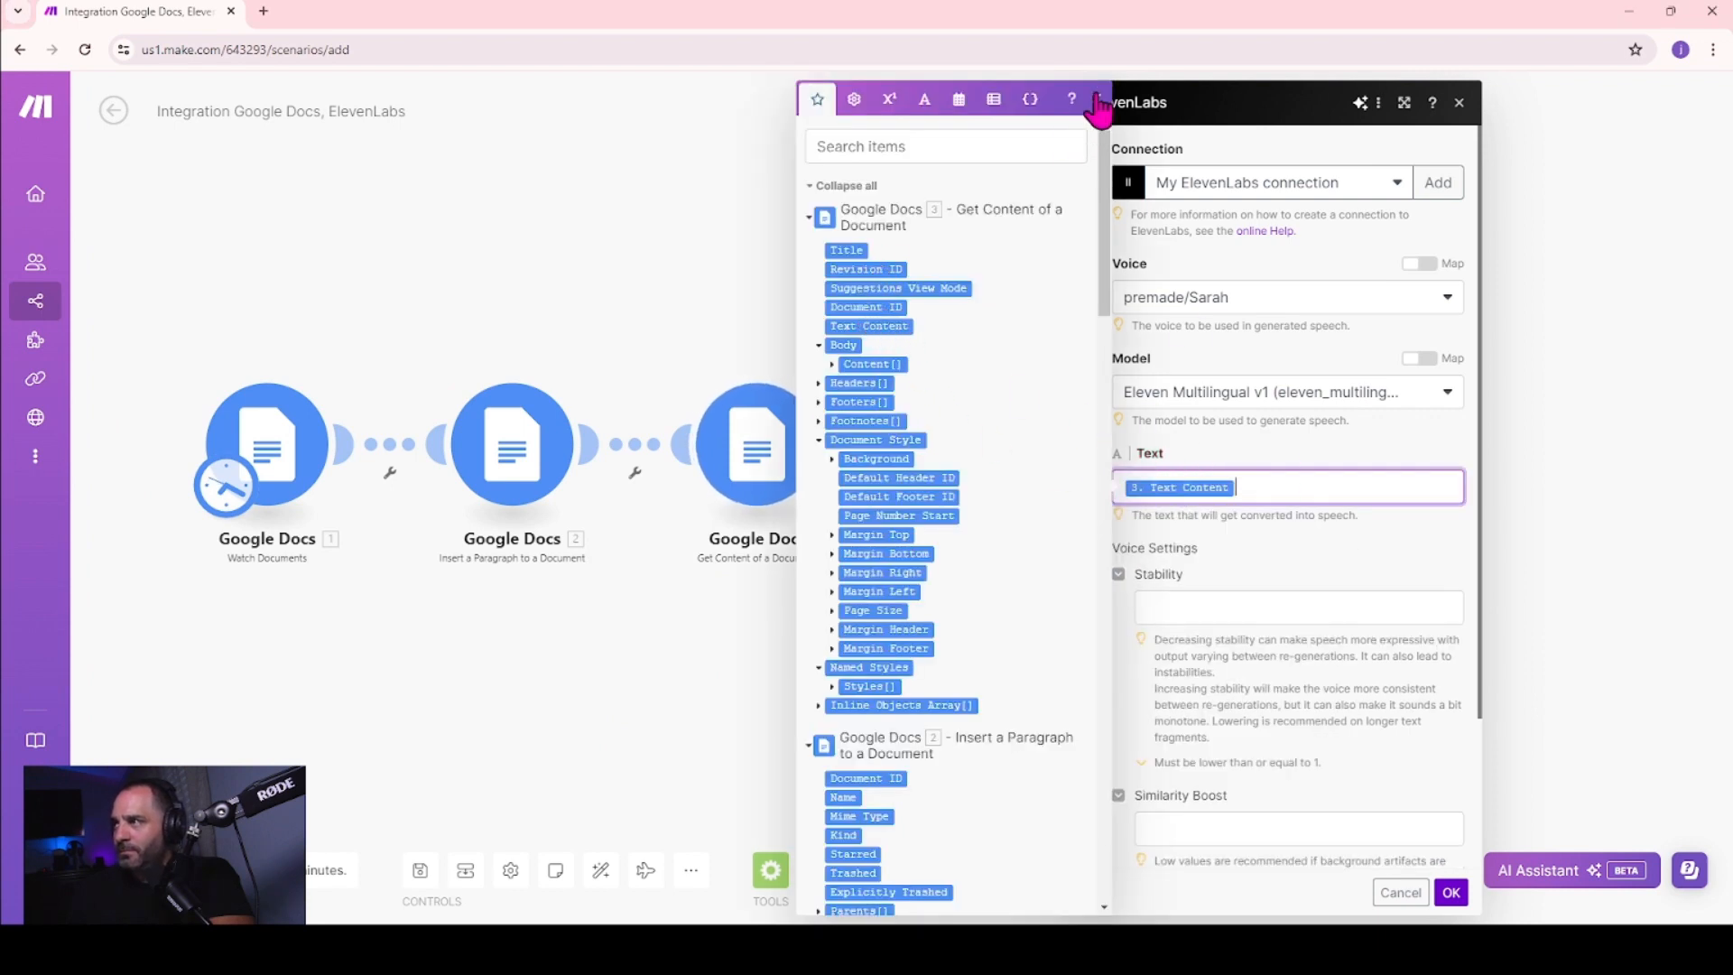
- Set the voice stability to 0.4 and the similarity boost to .75, and confirm the ElevenLabs module
scroll(1327, 514, down, 1)
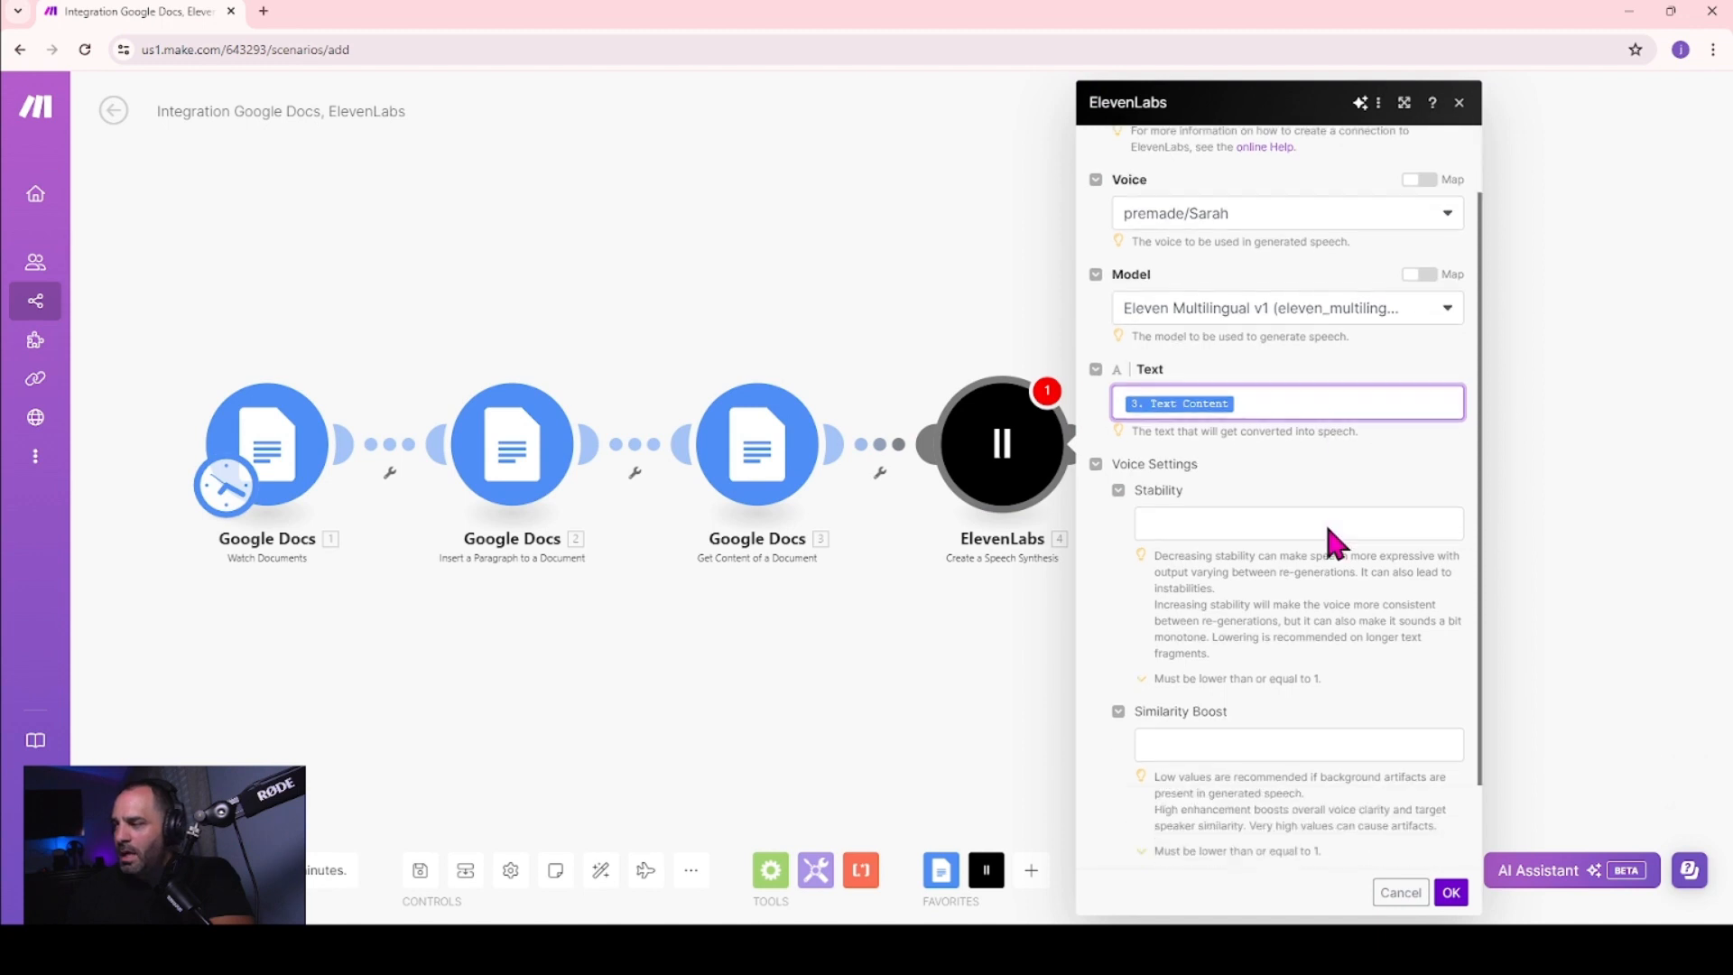
click(1233, 495)
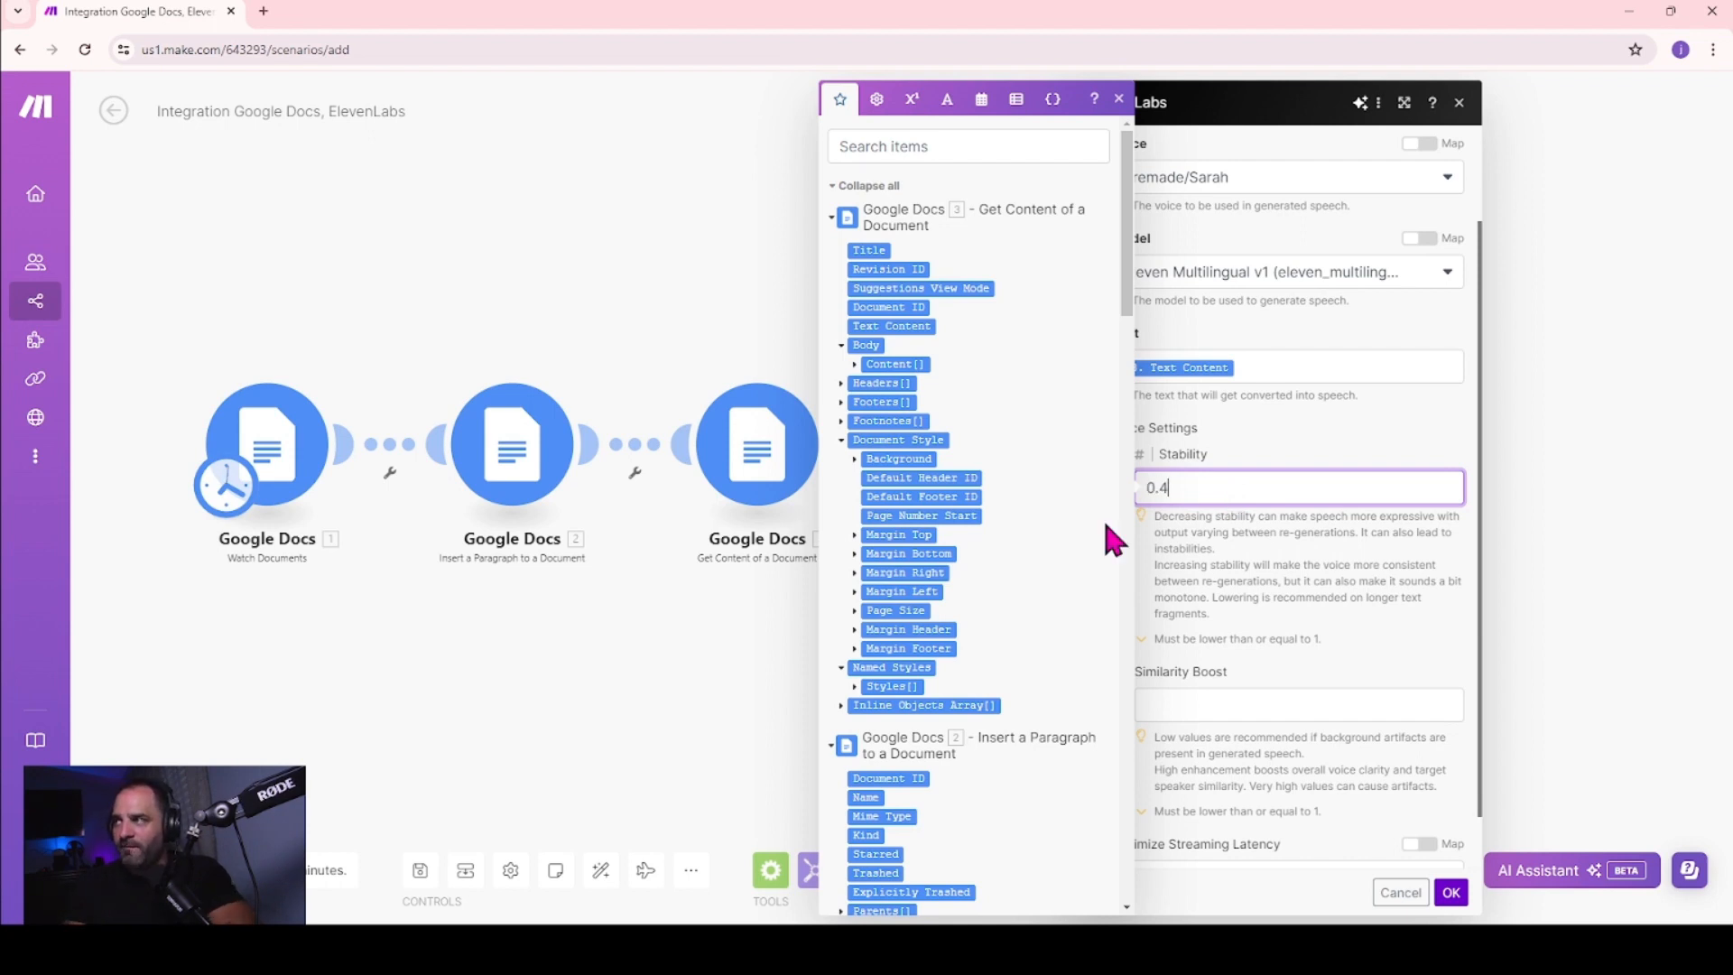
click(1119, 99)
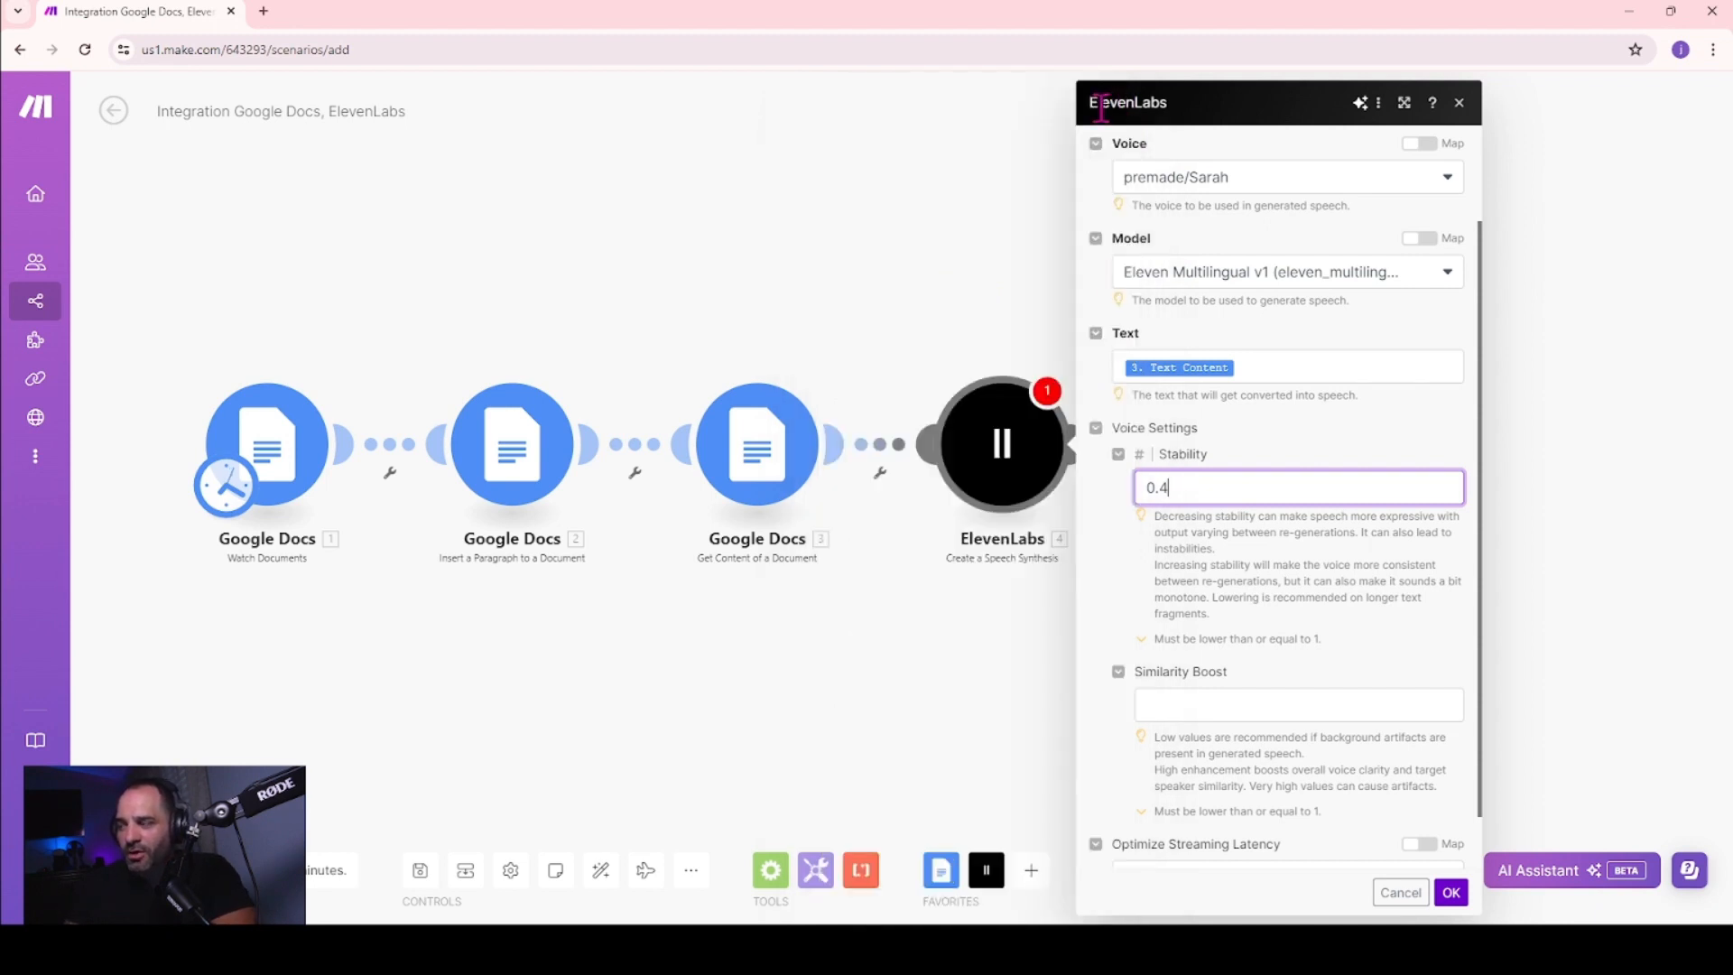
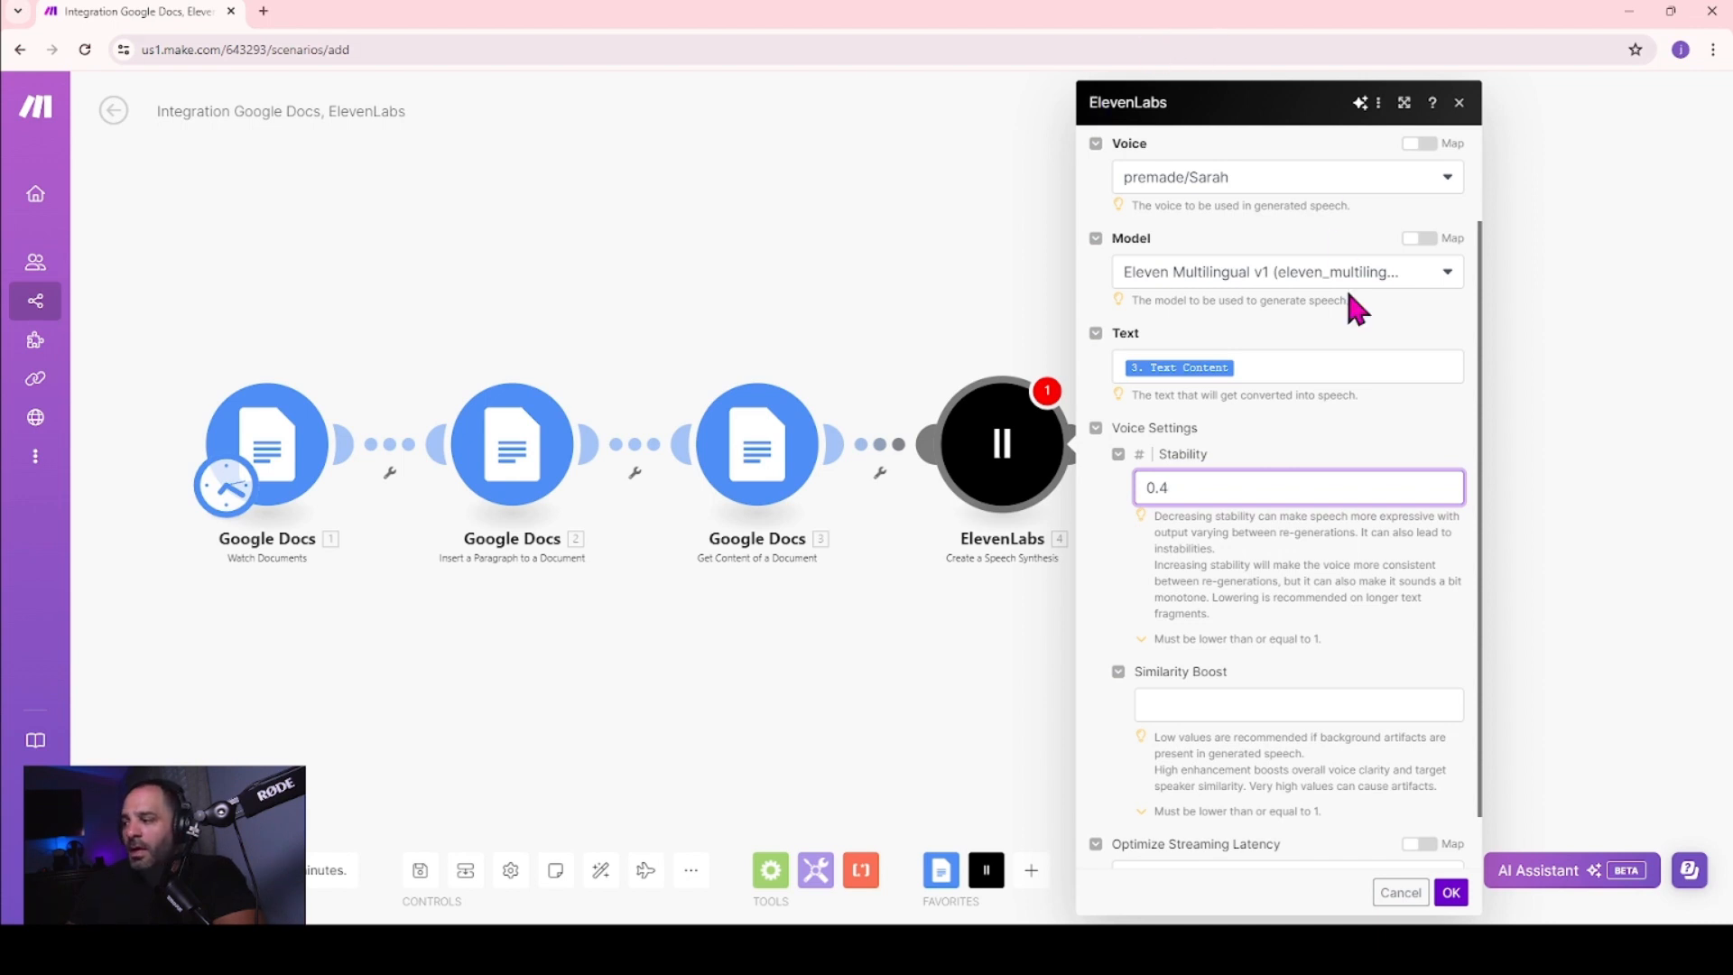
click(1182, 709)
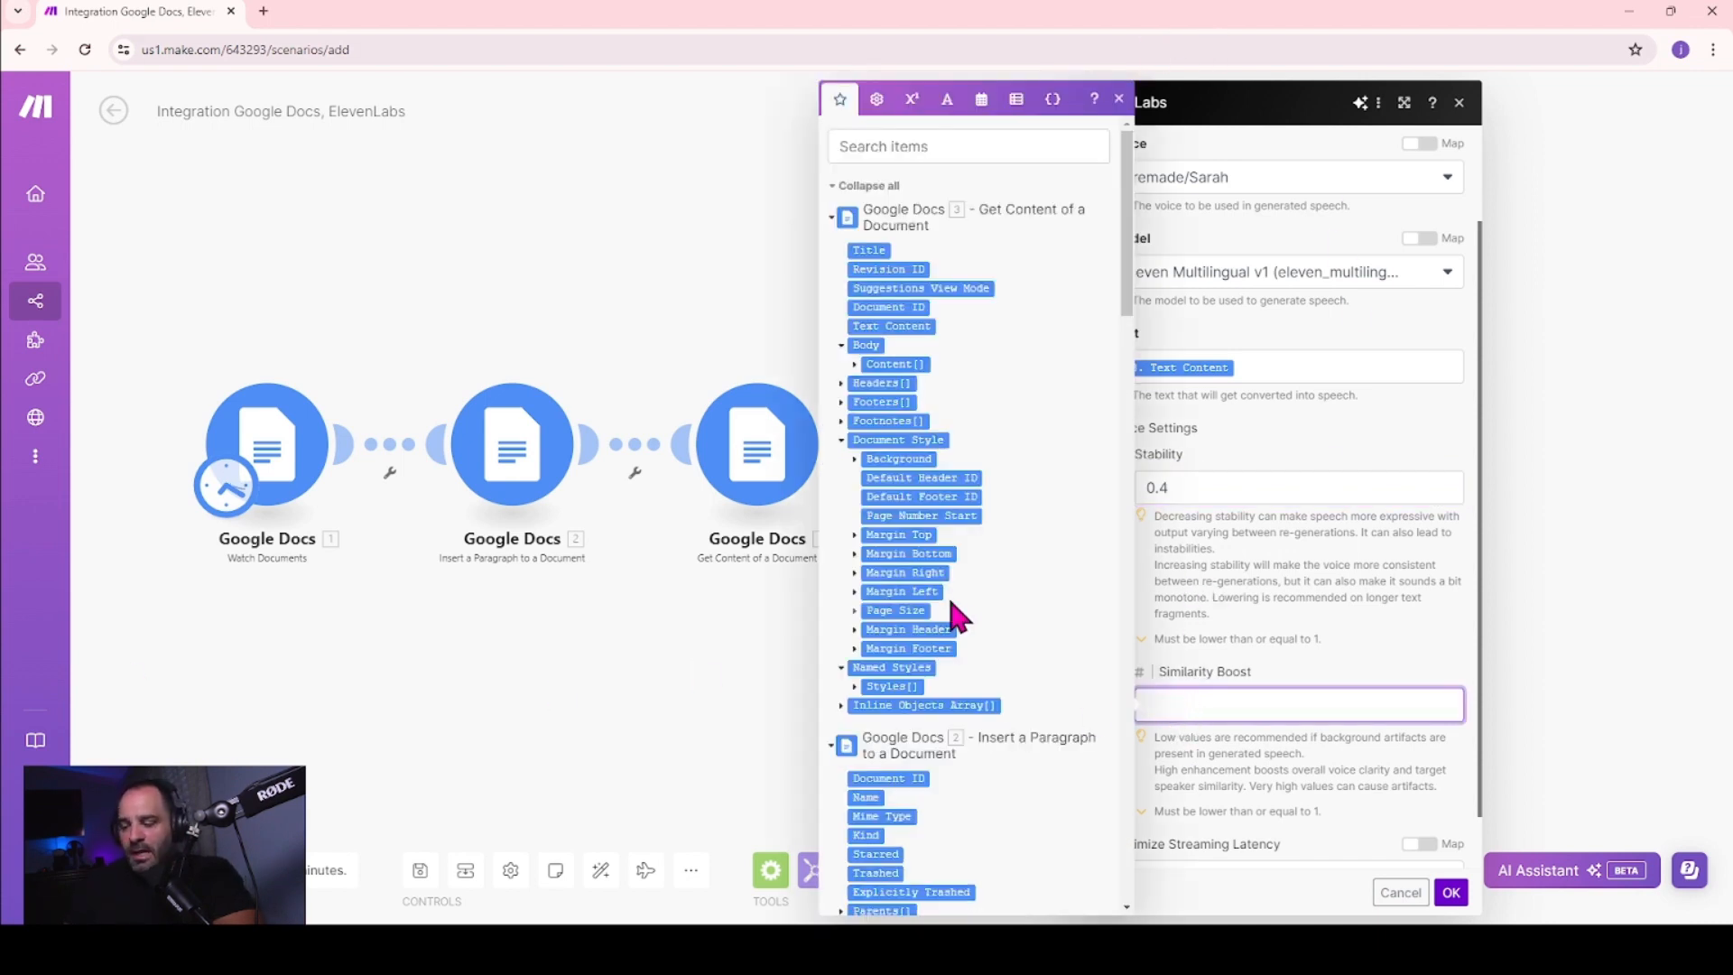
text(.)
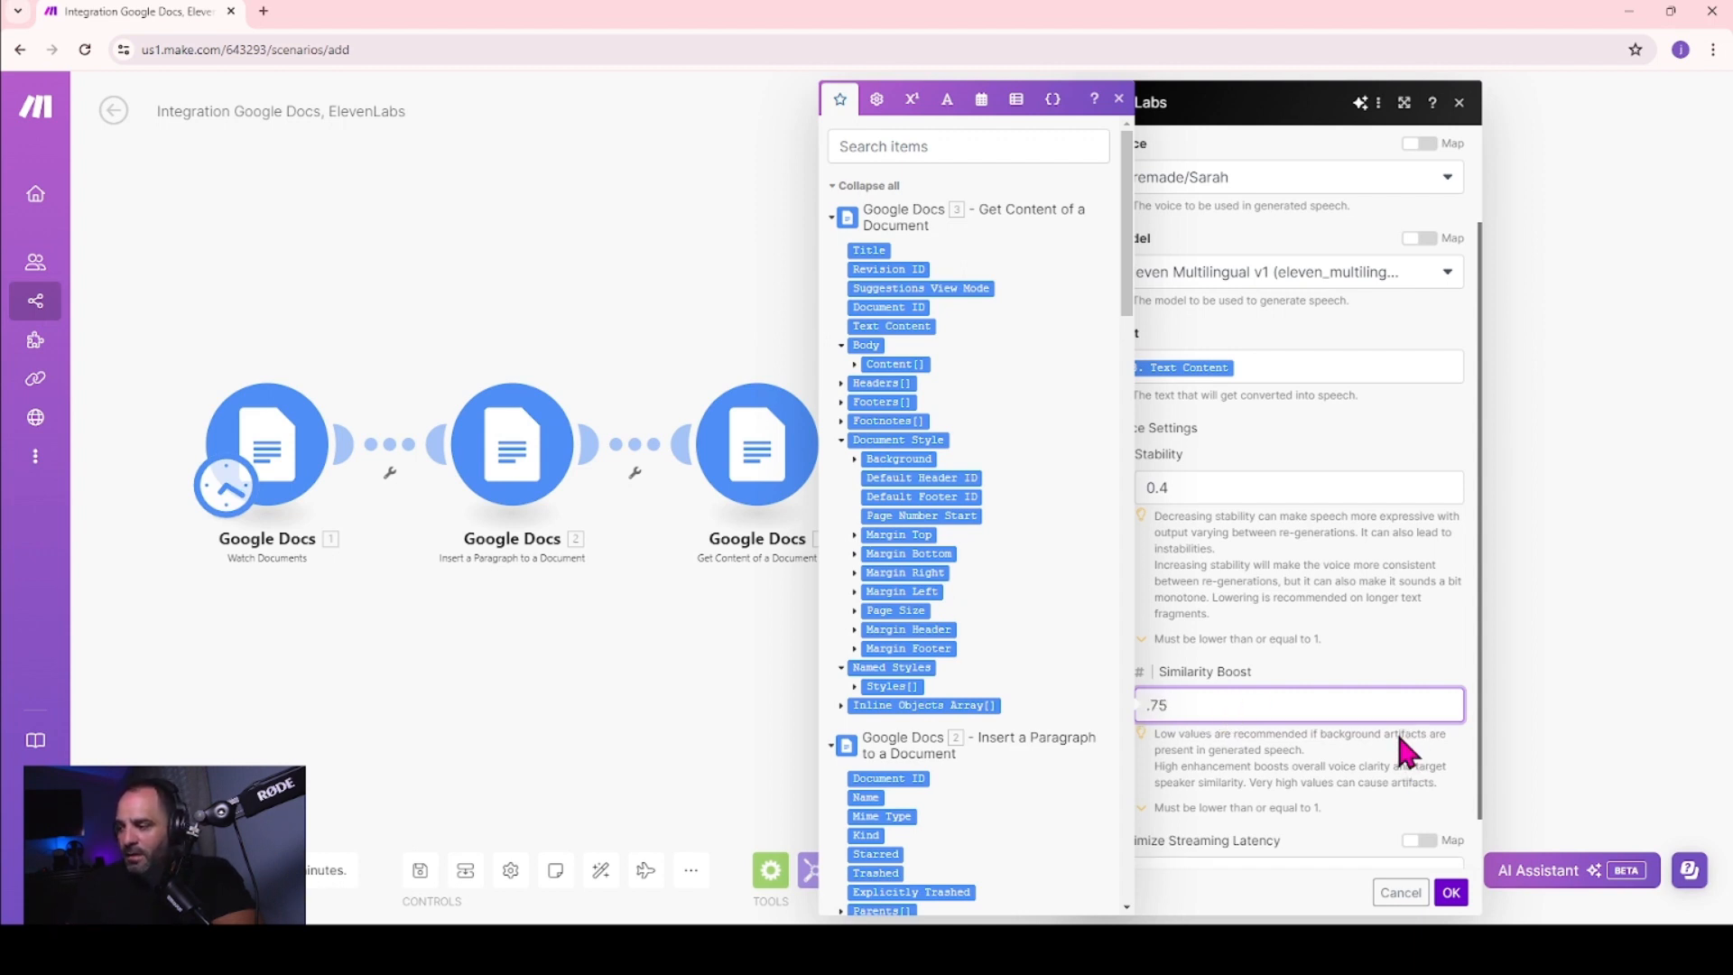
text(75)
scroll(1395, 730, down, 1)
click(1451, 893)
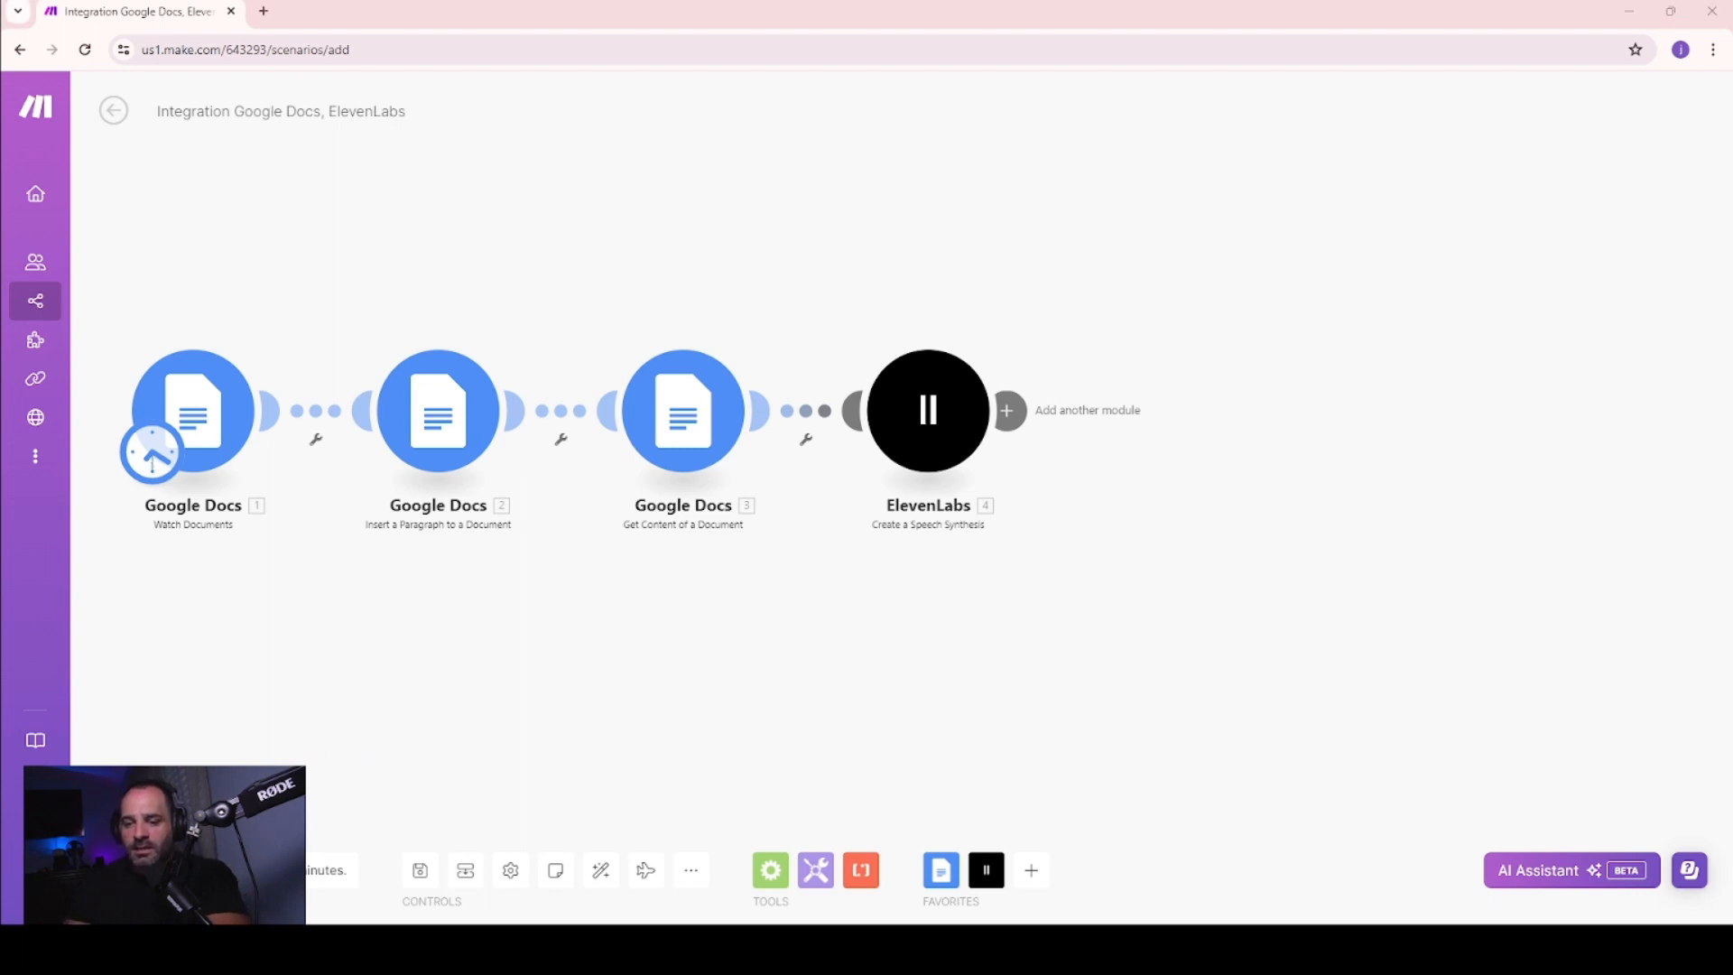
- Add an OpenAI Create a Completion (GPT-3, GPT-3.5, GPT-4) module after the ElevenLabs module
click(1006, 414)
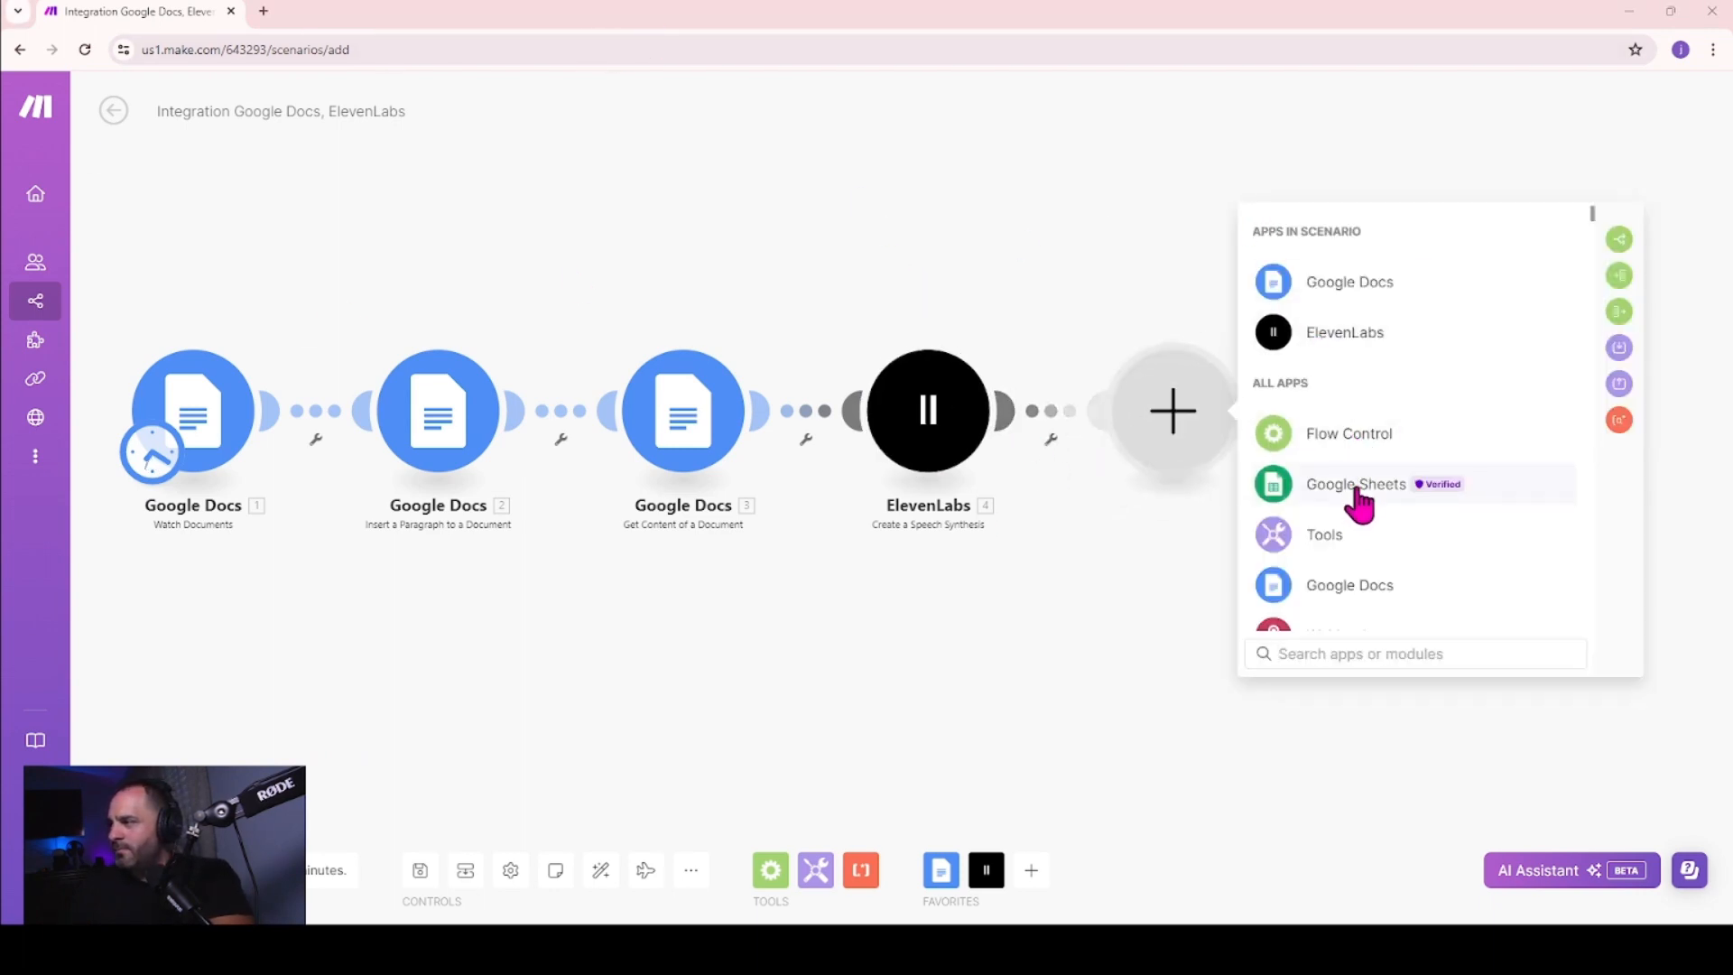
click(1311, 648)
text(chat)
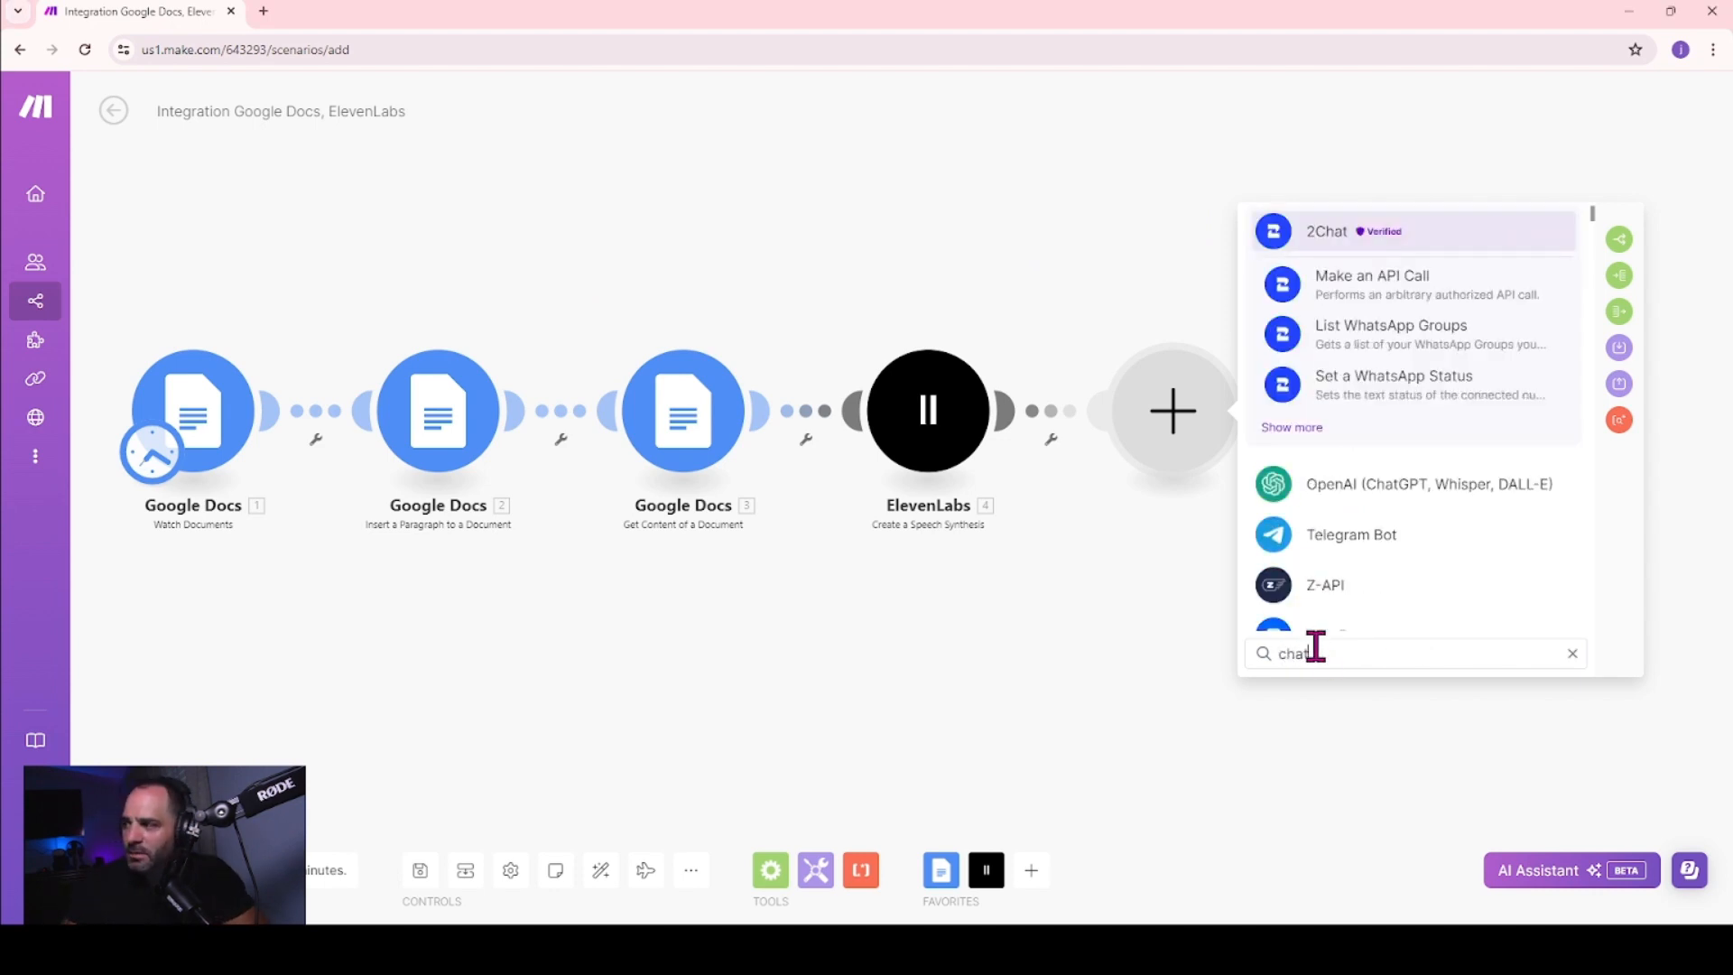
click(1443, 497)
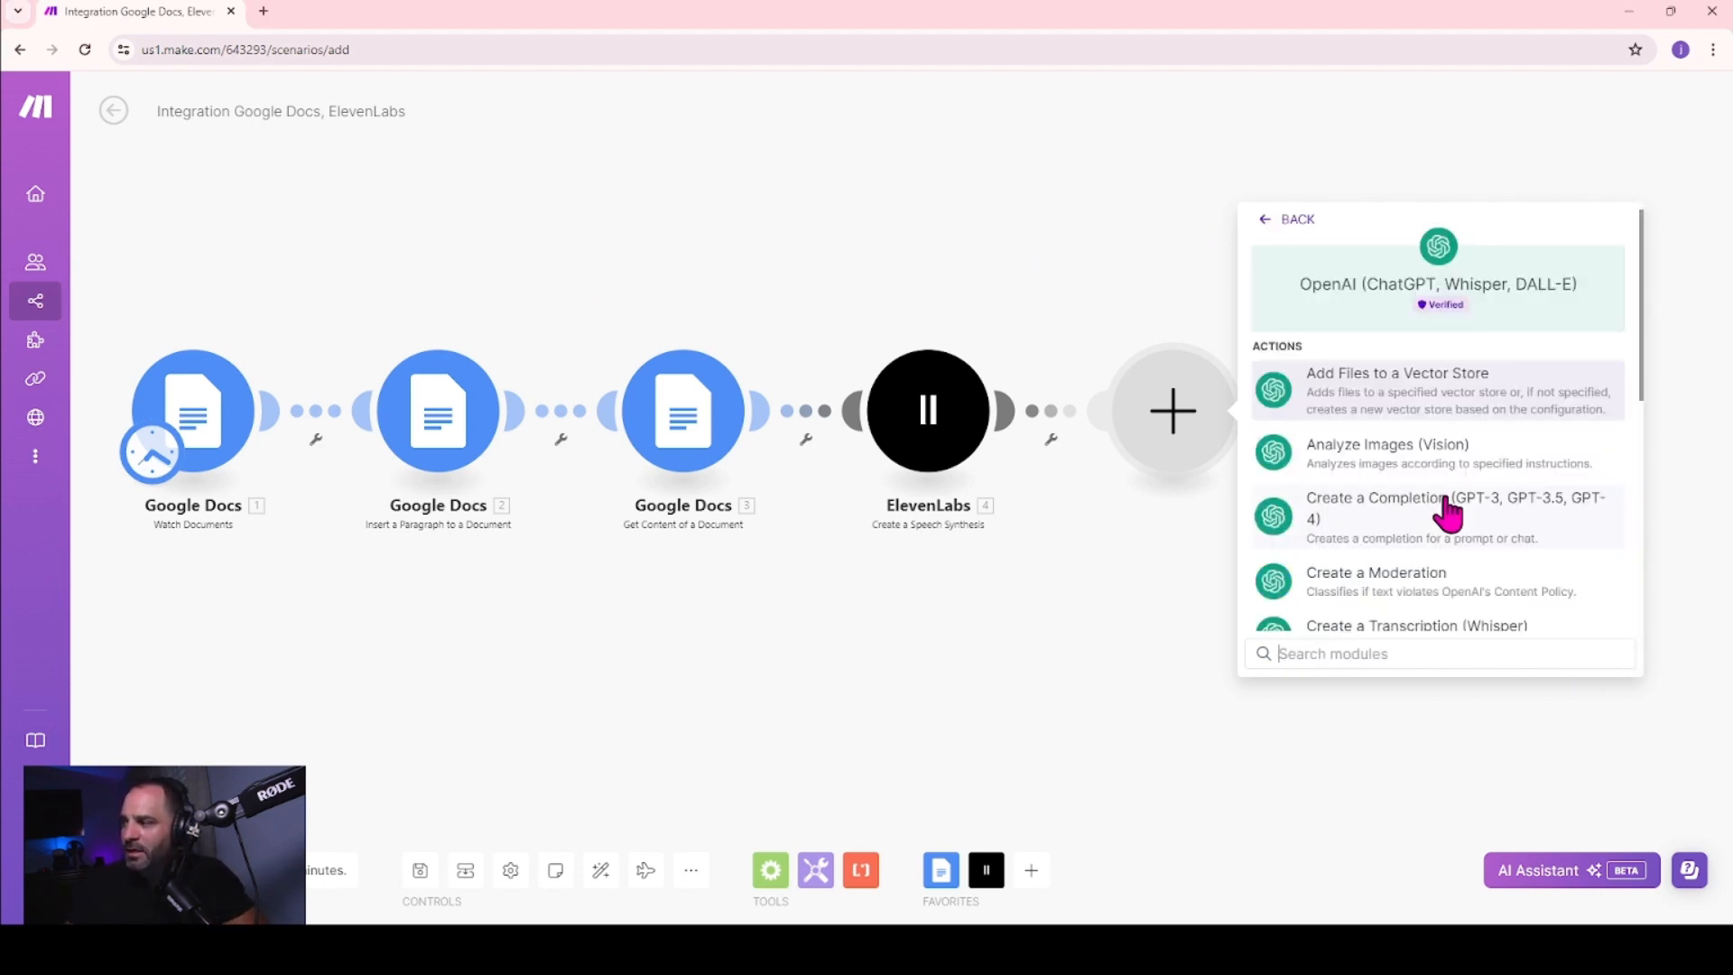
click(1414, 505)
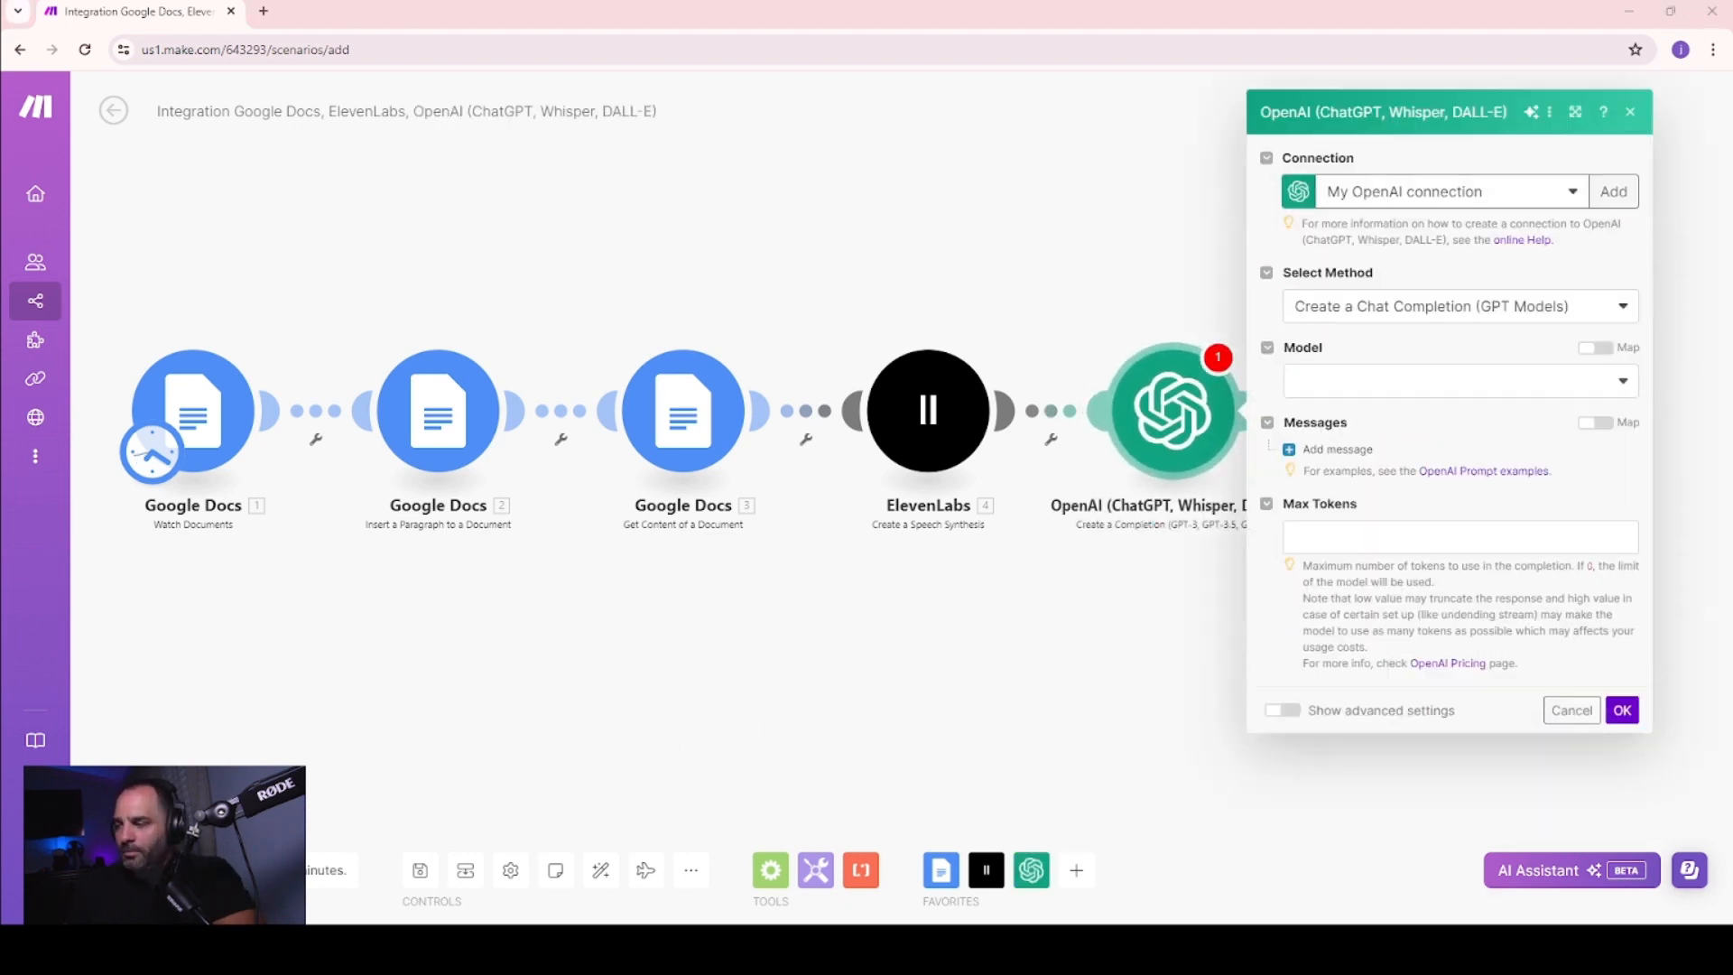
- Select gpt-3.5-turbo-16k as the completion model and add a first message with the System role
click(1623, 387)
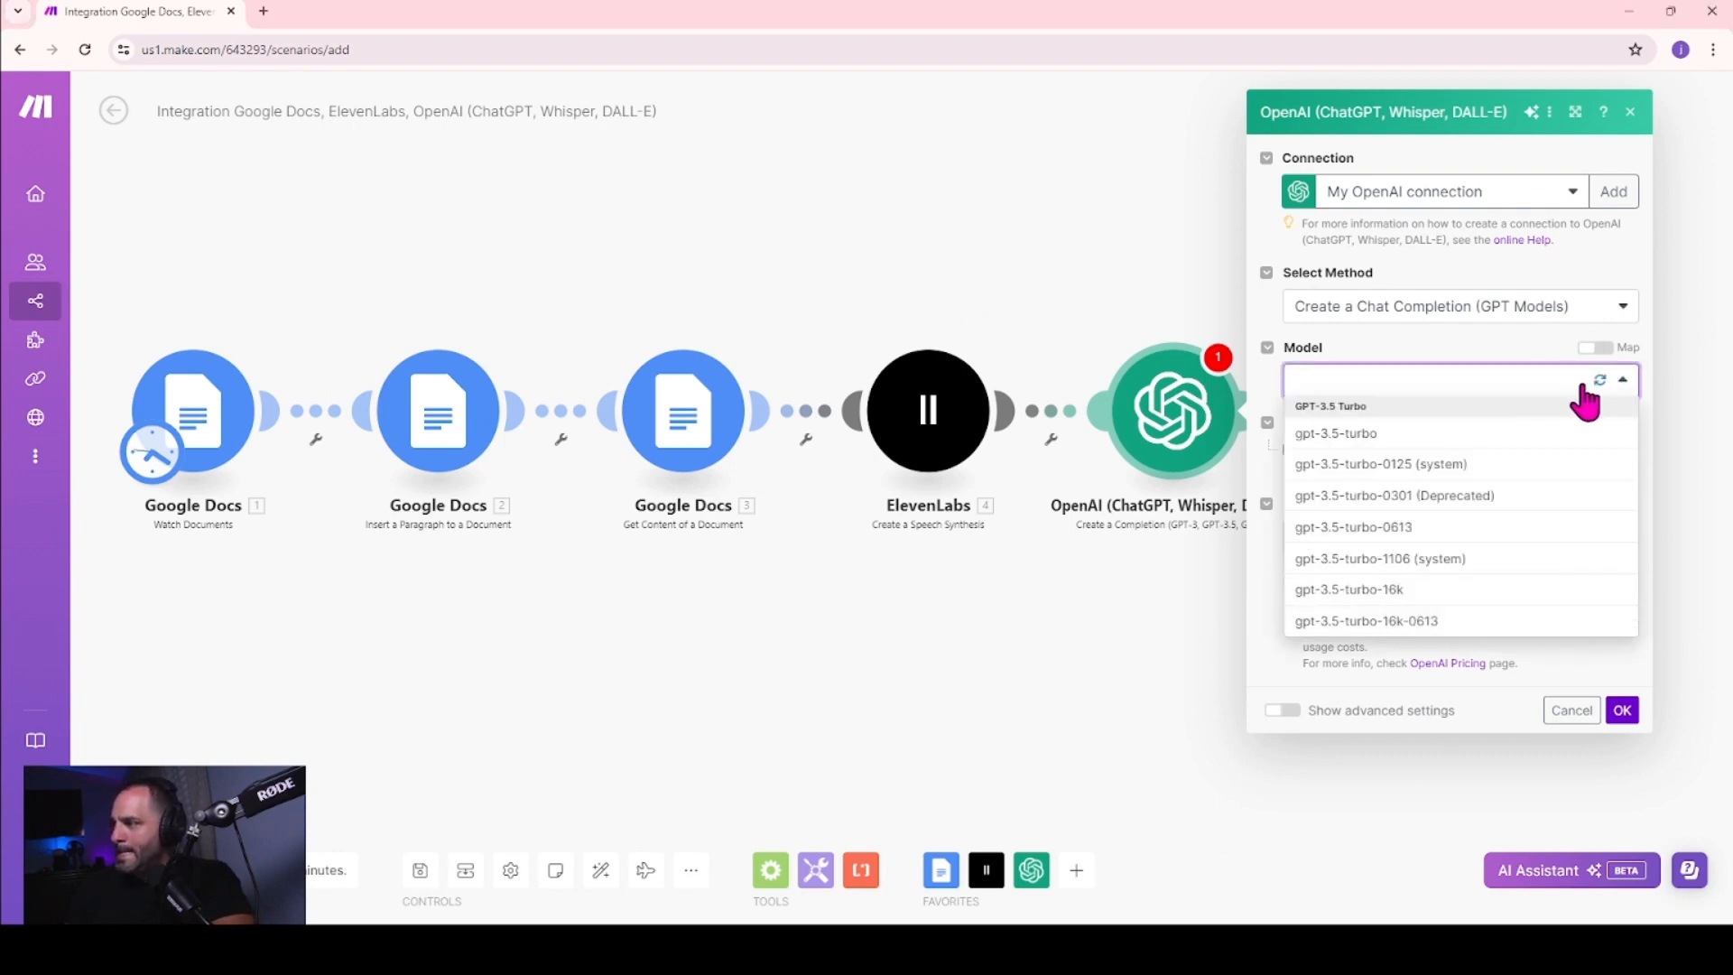
click(1405, 593)
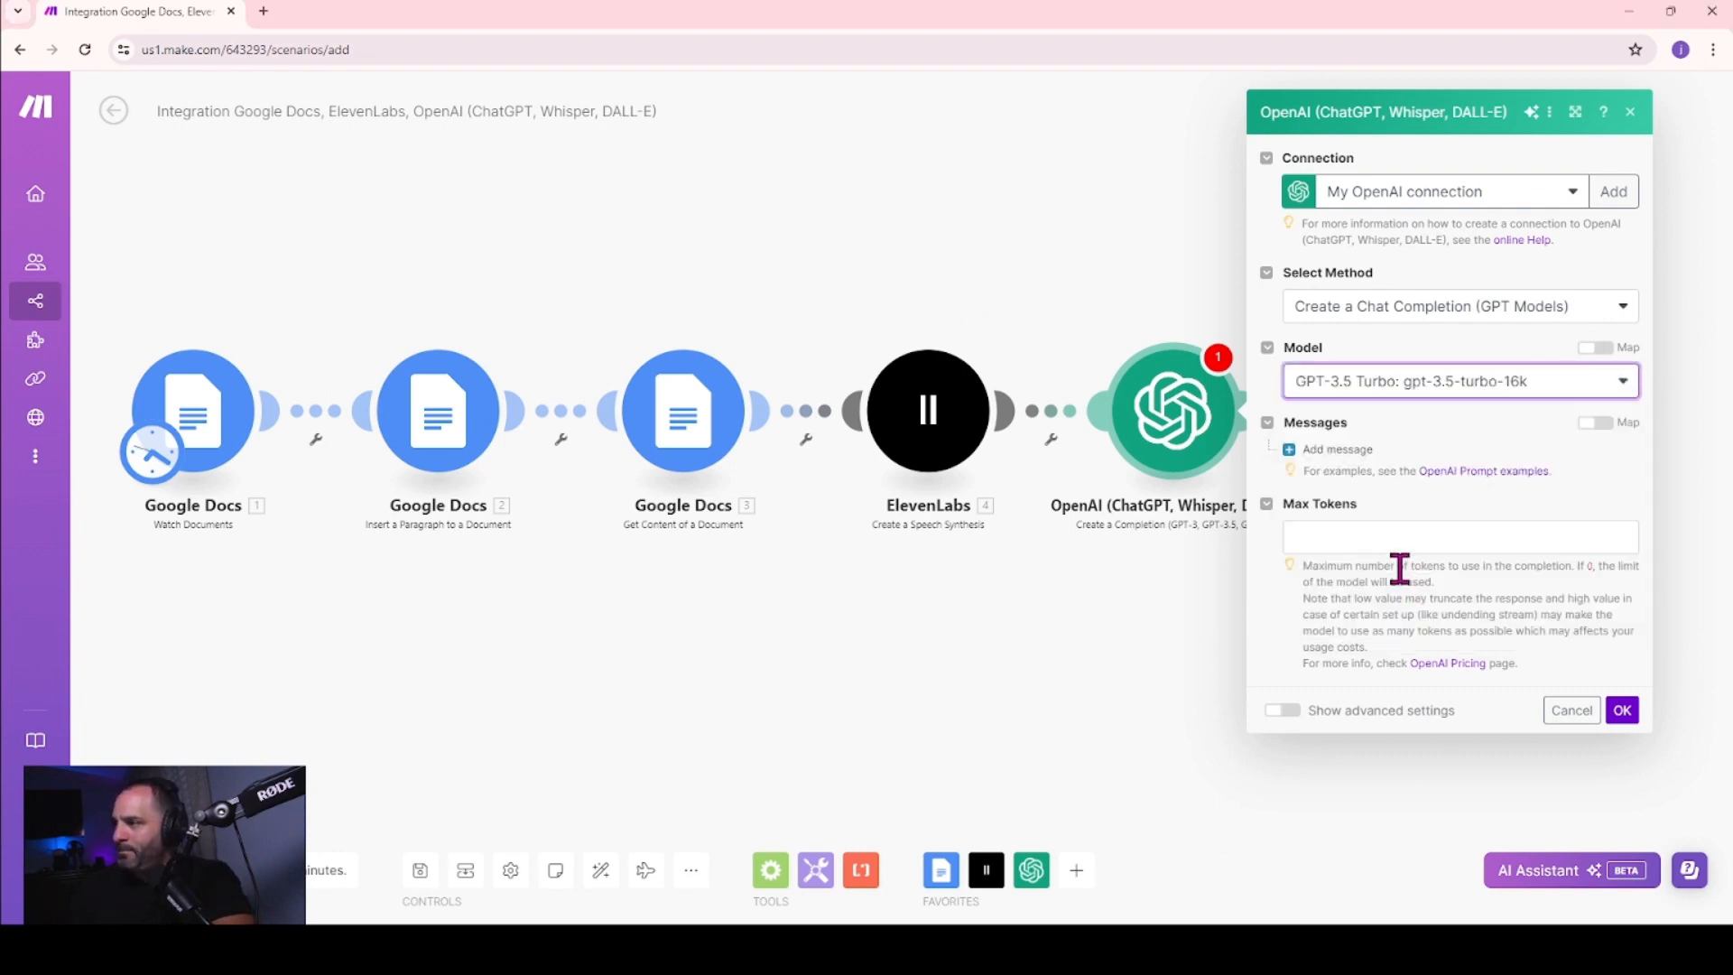
click(1311, 448)
click(1385, 510)
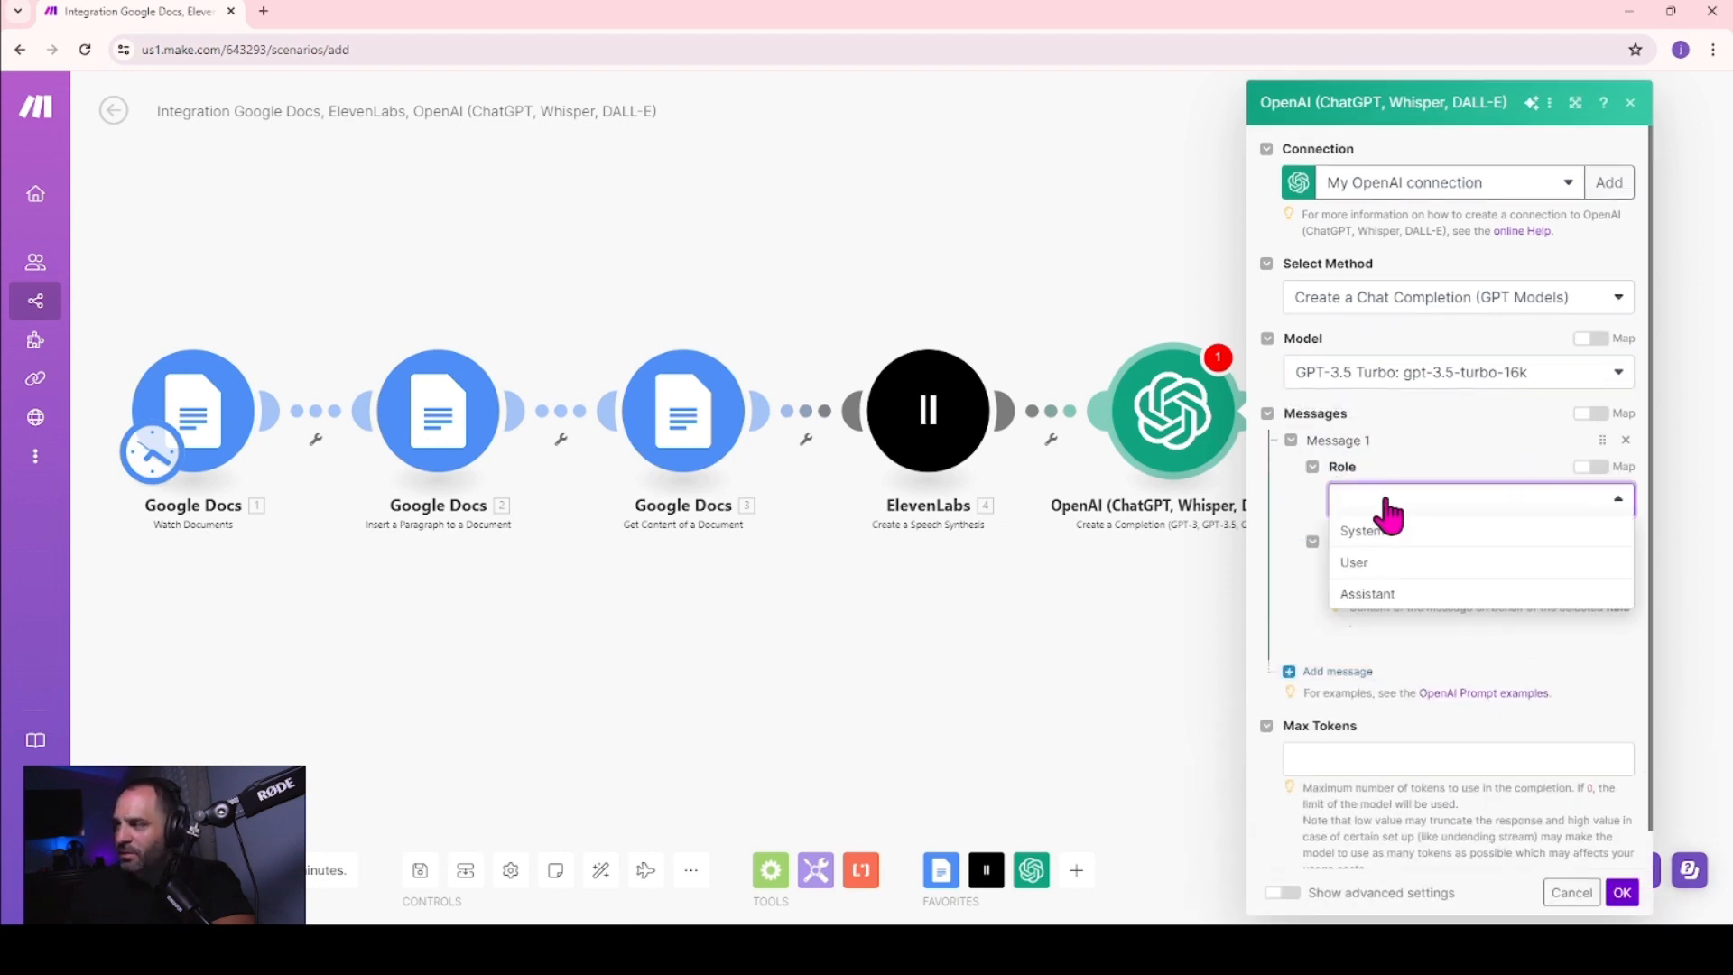
click(1408, 533)
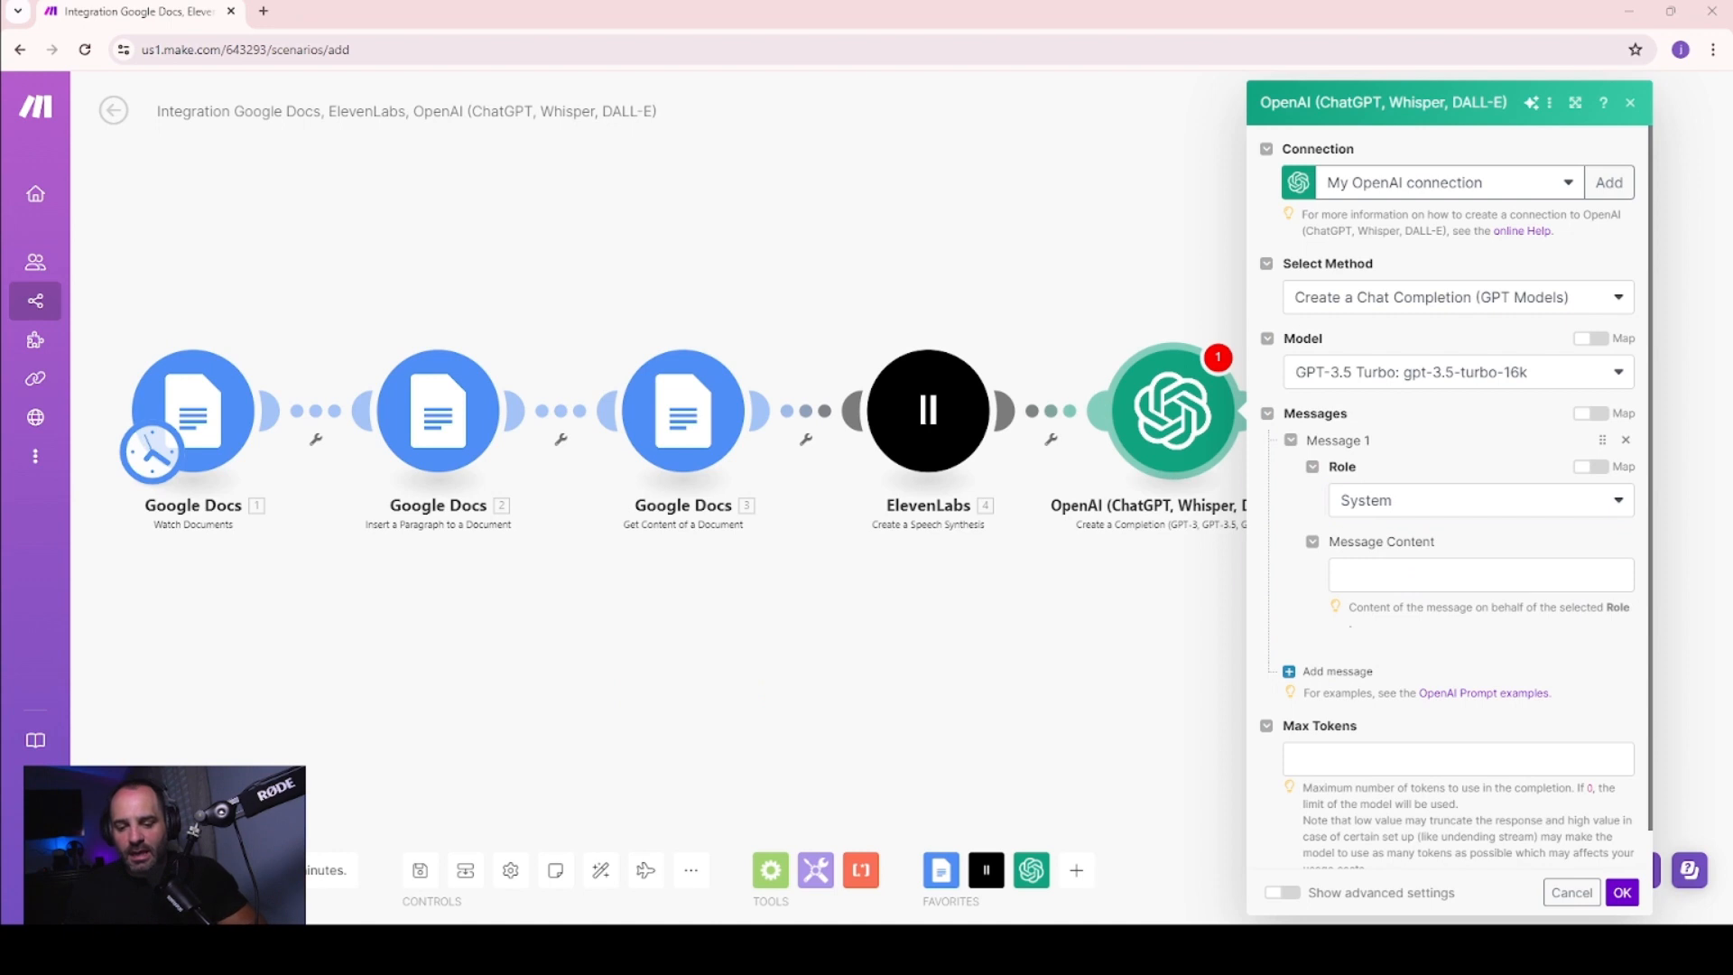
- Enter a System prompt requesting a short podcast title from the news stories, including company names where possible and absolutely NO quotation marks
click(1454, 585)
text(Create a short podcast title based on the news stories in this content. Include company names where possible. Don't surround the title with quotes. Use absolutely NO quotation marks.)
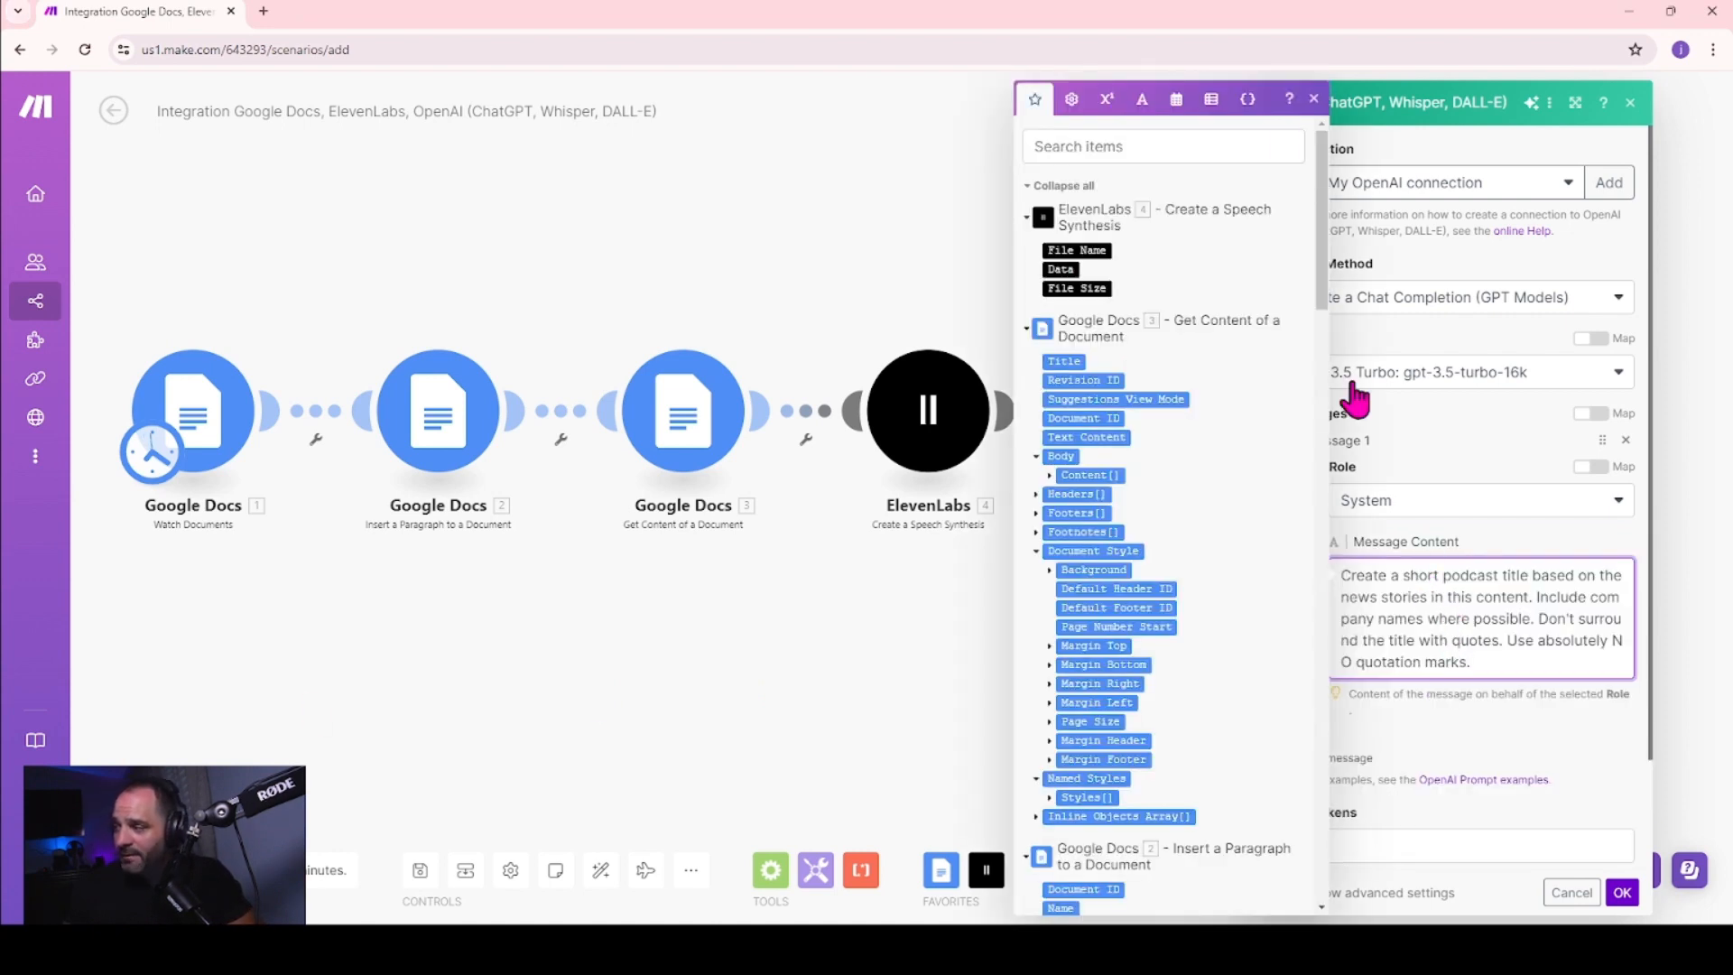
click(1315, 97)
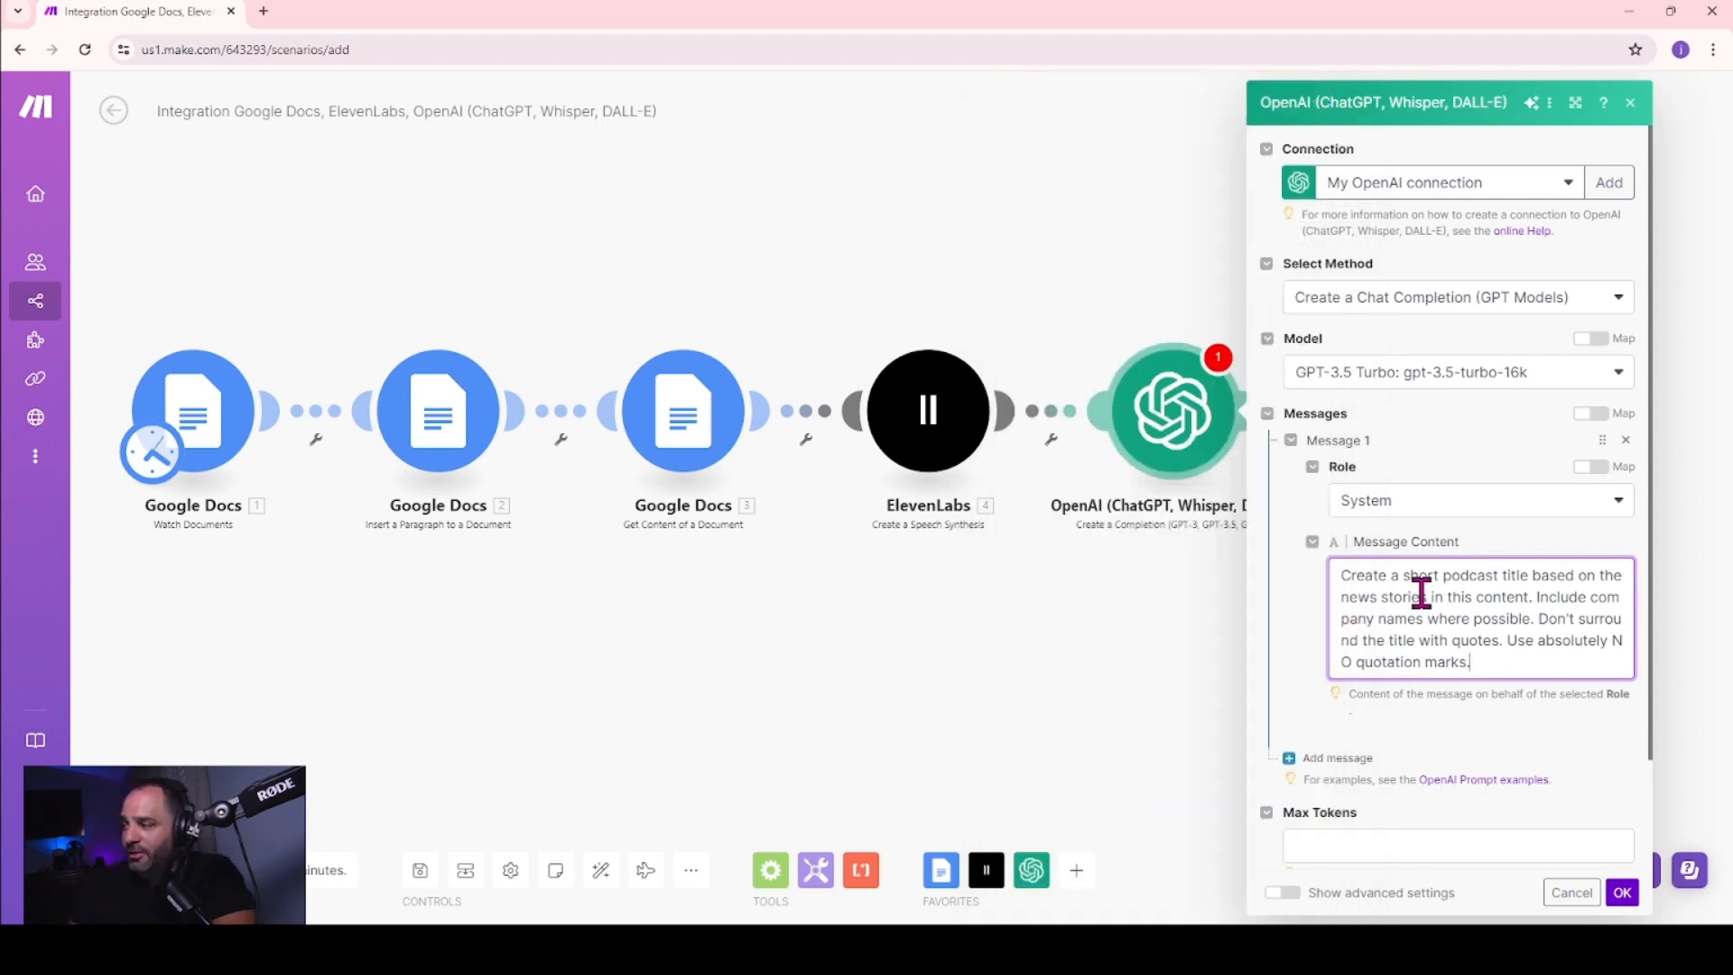
click(1400, 479)
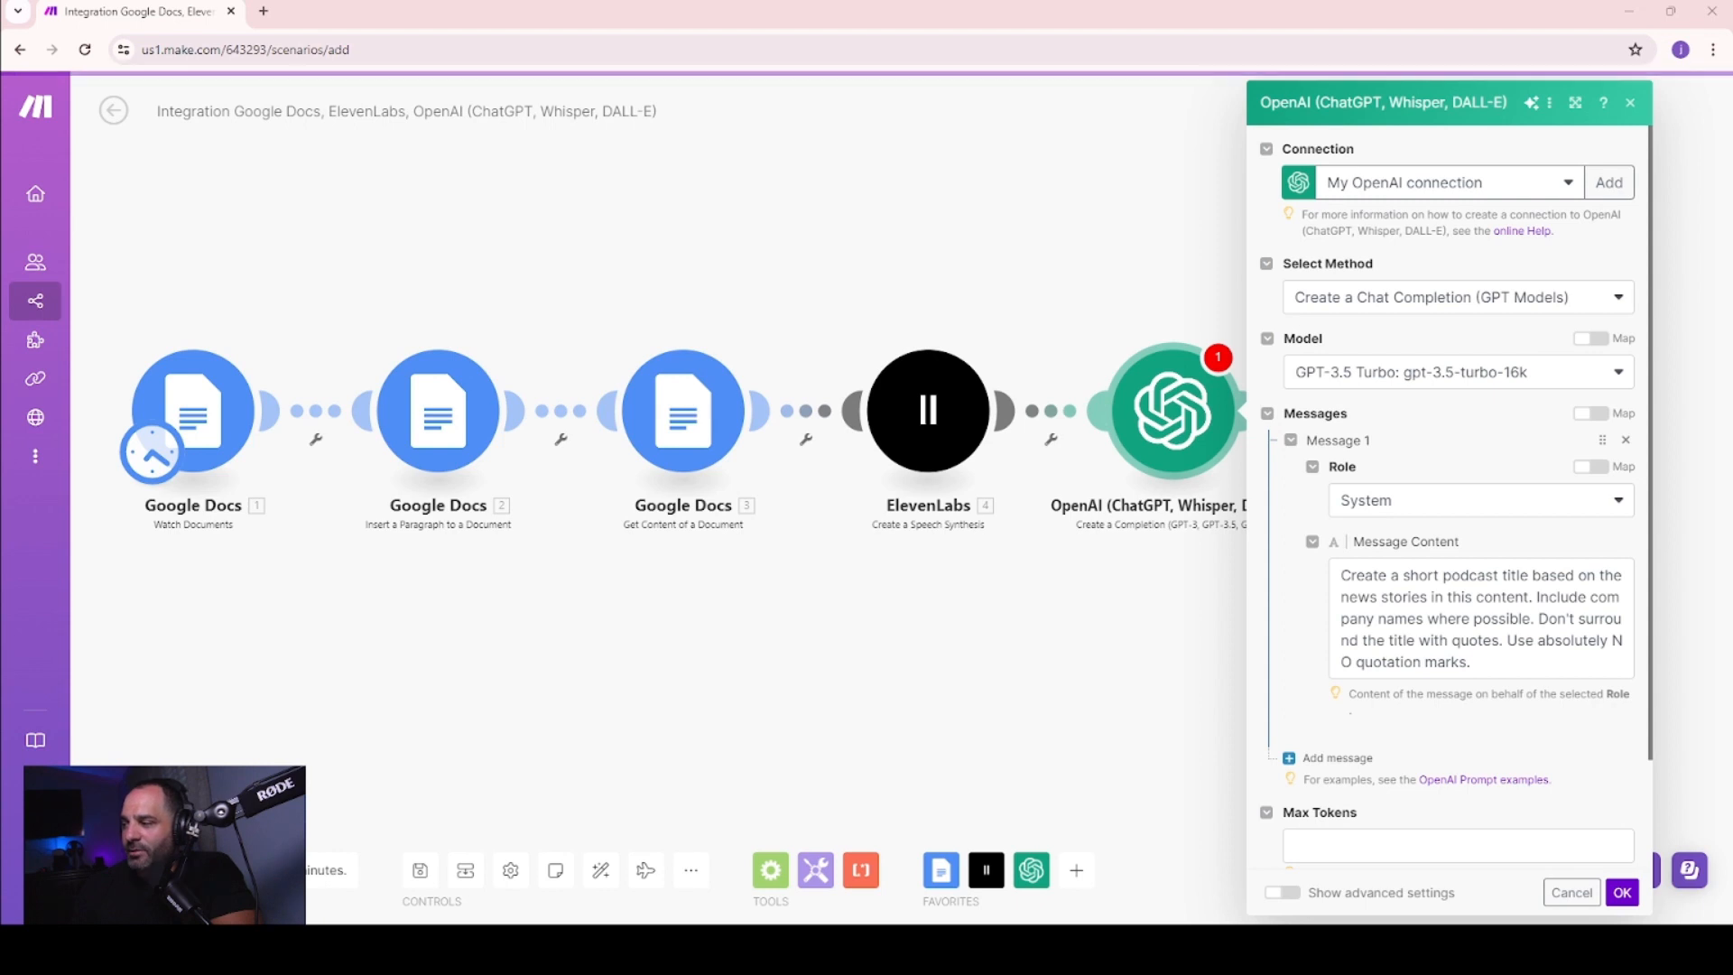
scroll(1449, 496, down, 1)
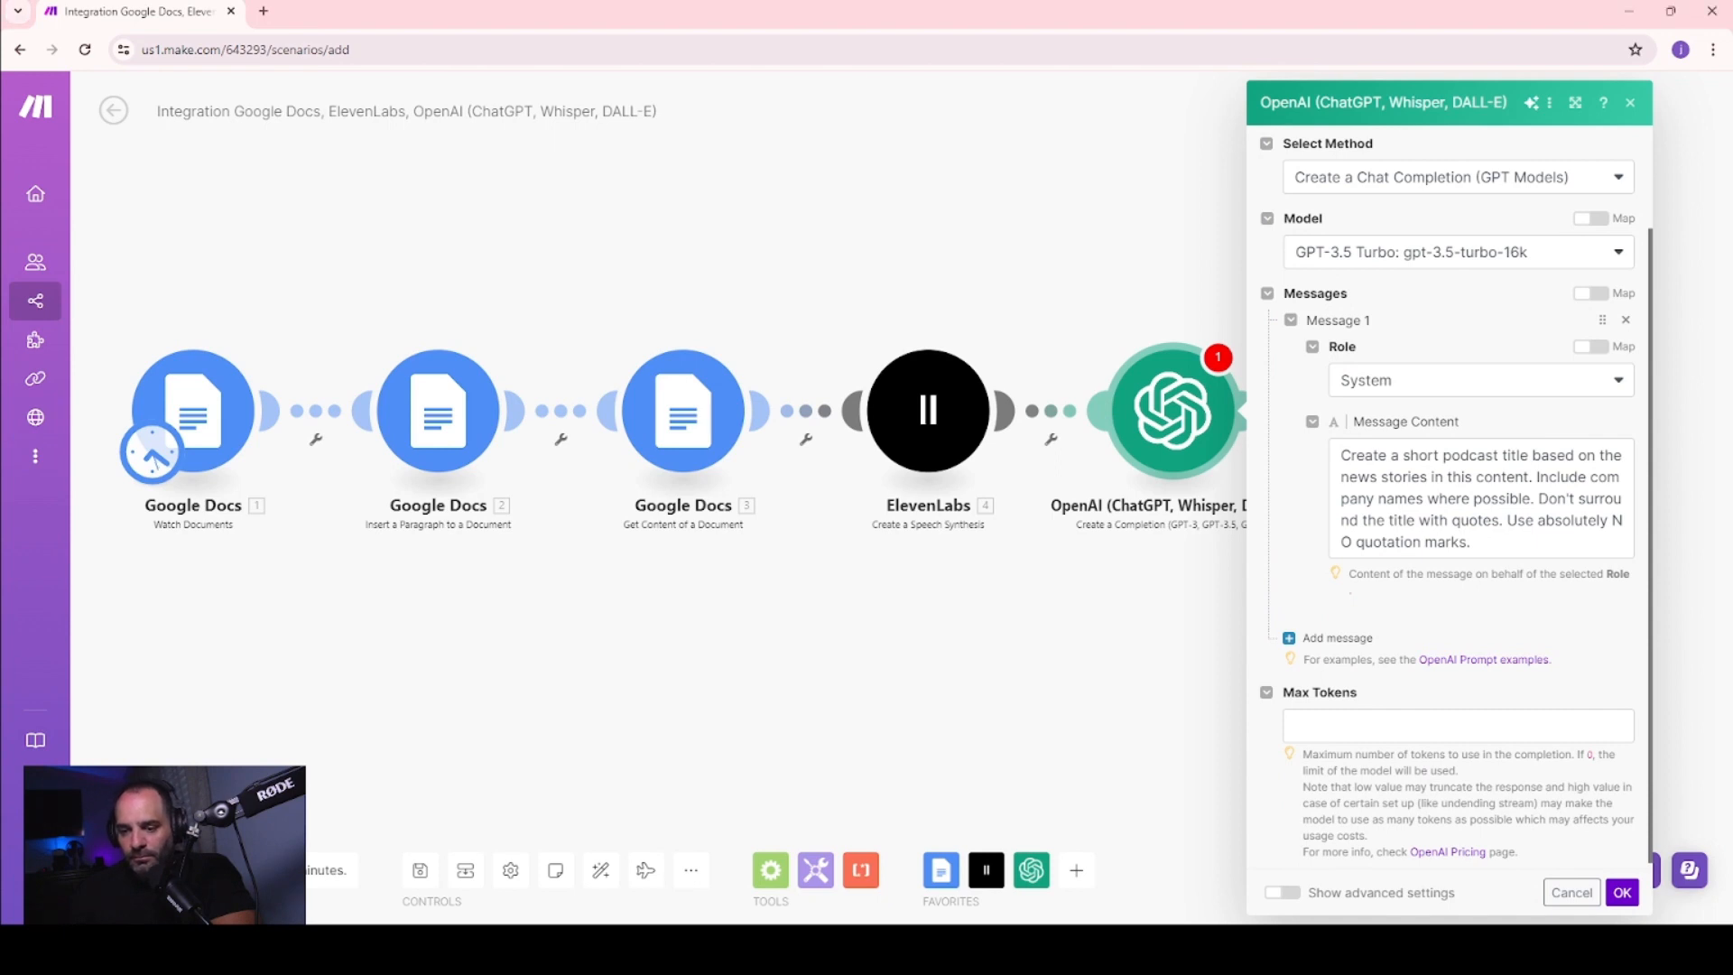
click(1471, 542)
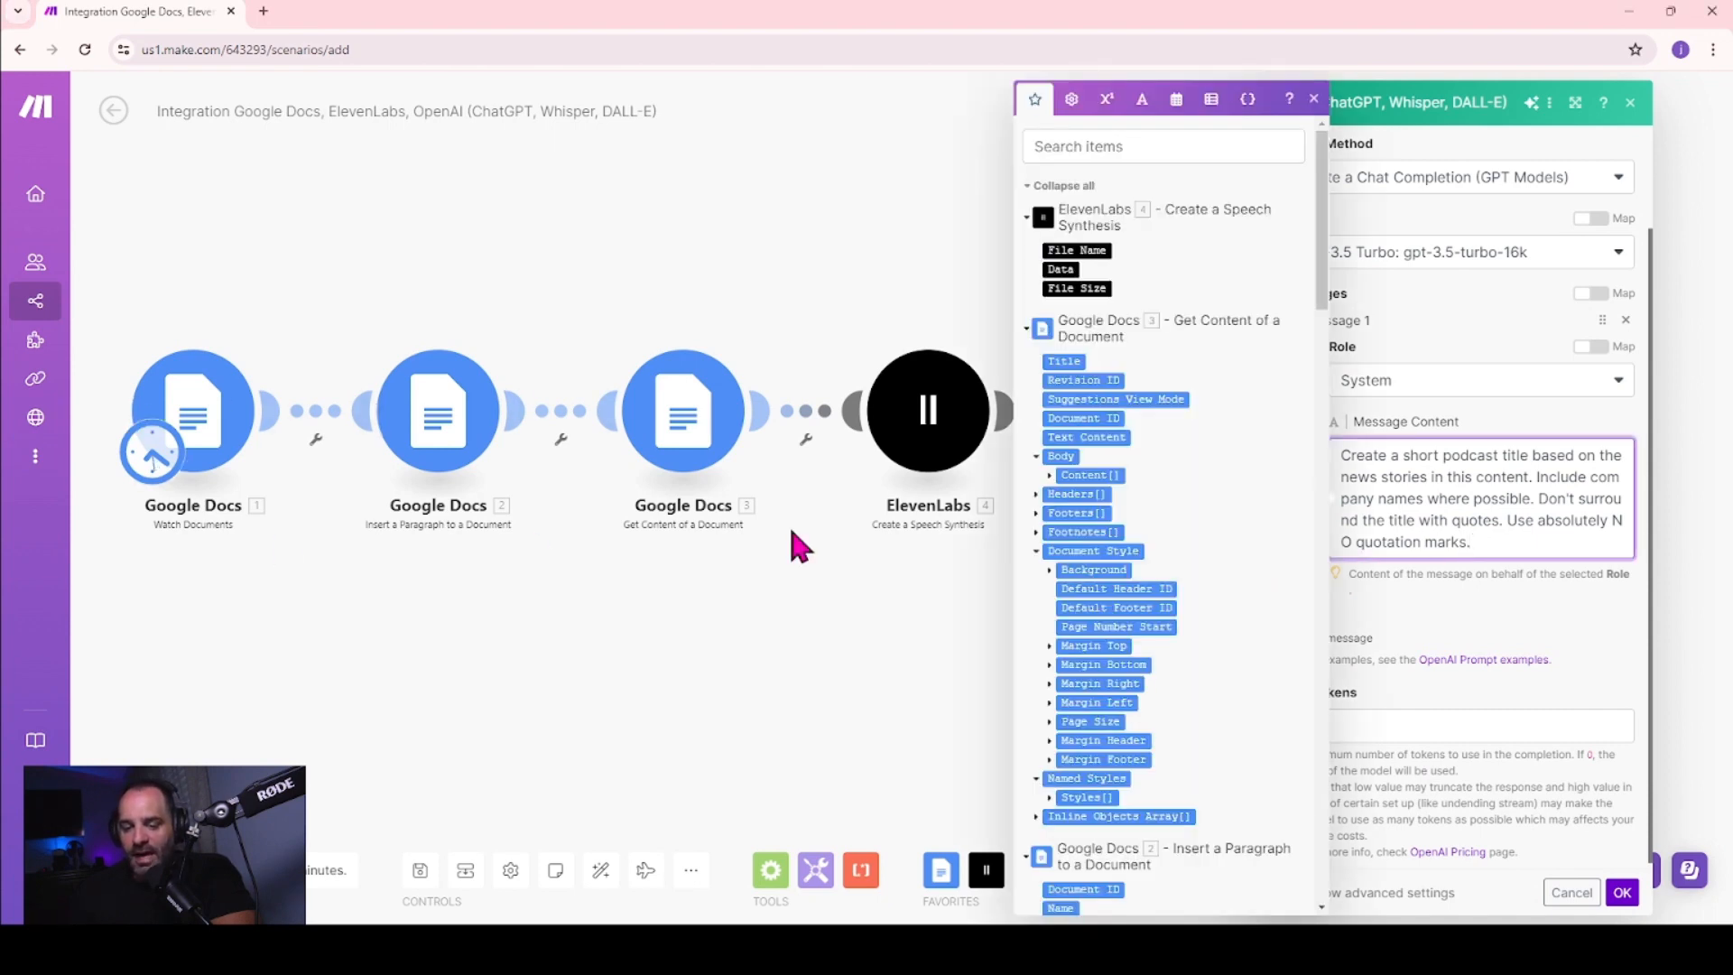
- Add a second message to the OpenAI module and set its role to User
click(1373, 658)
click(1334, 636)
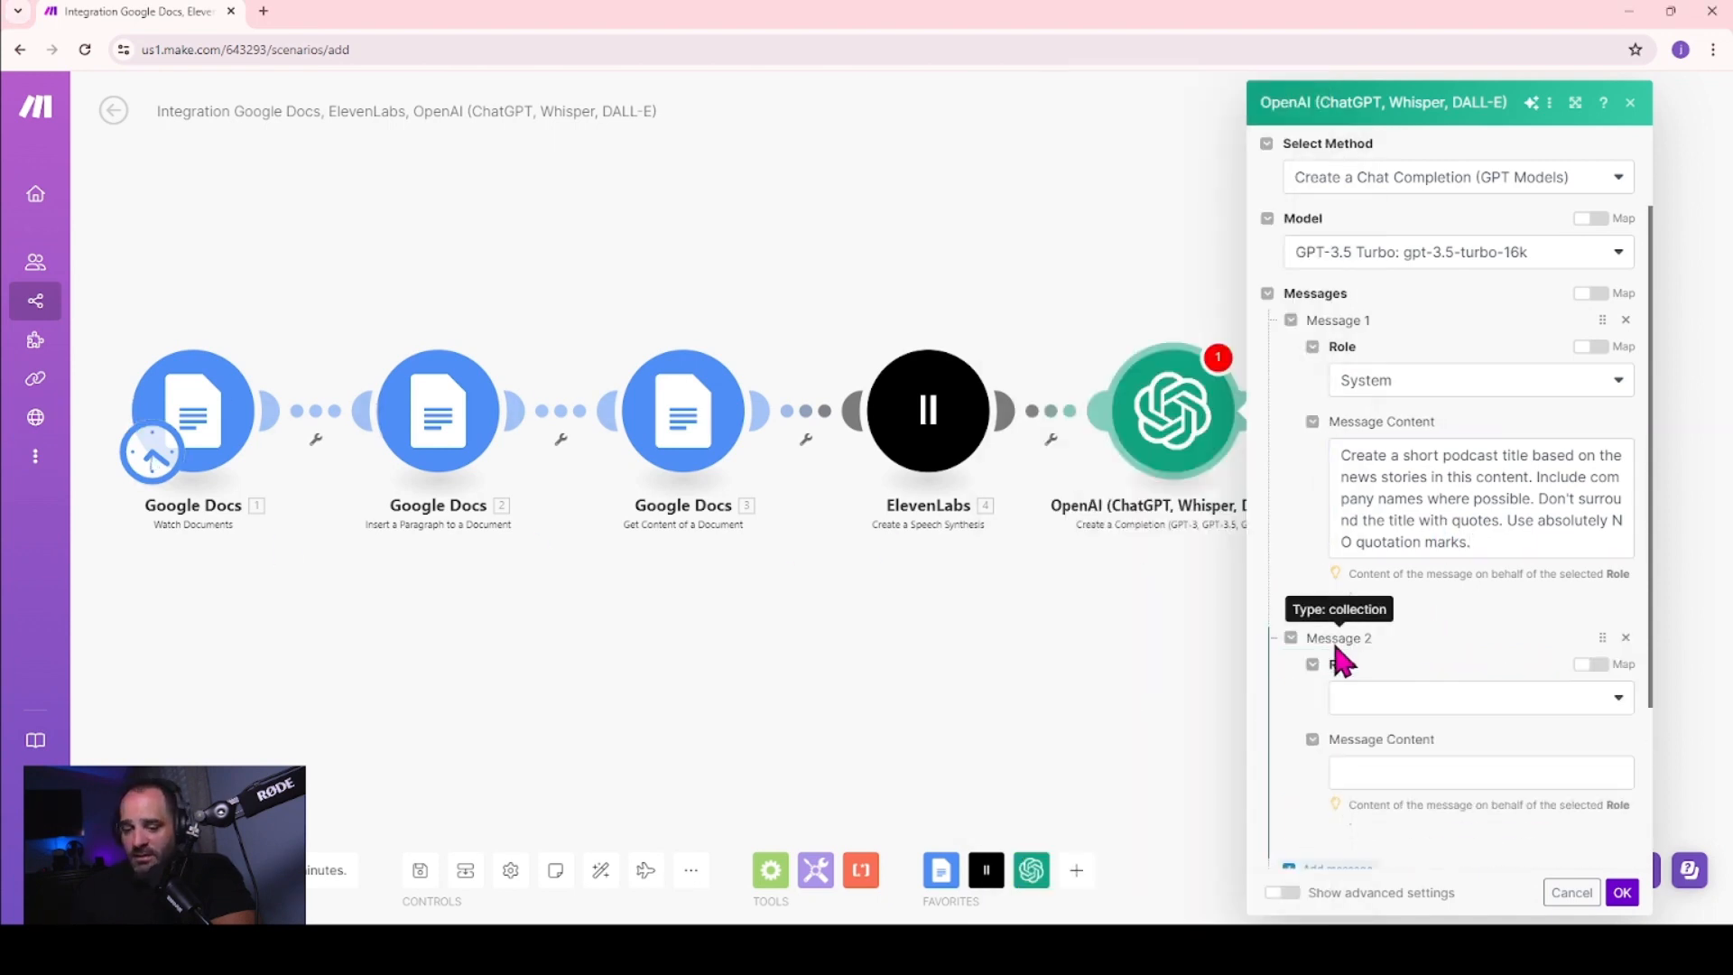
click(1400, 701)
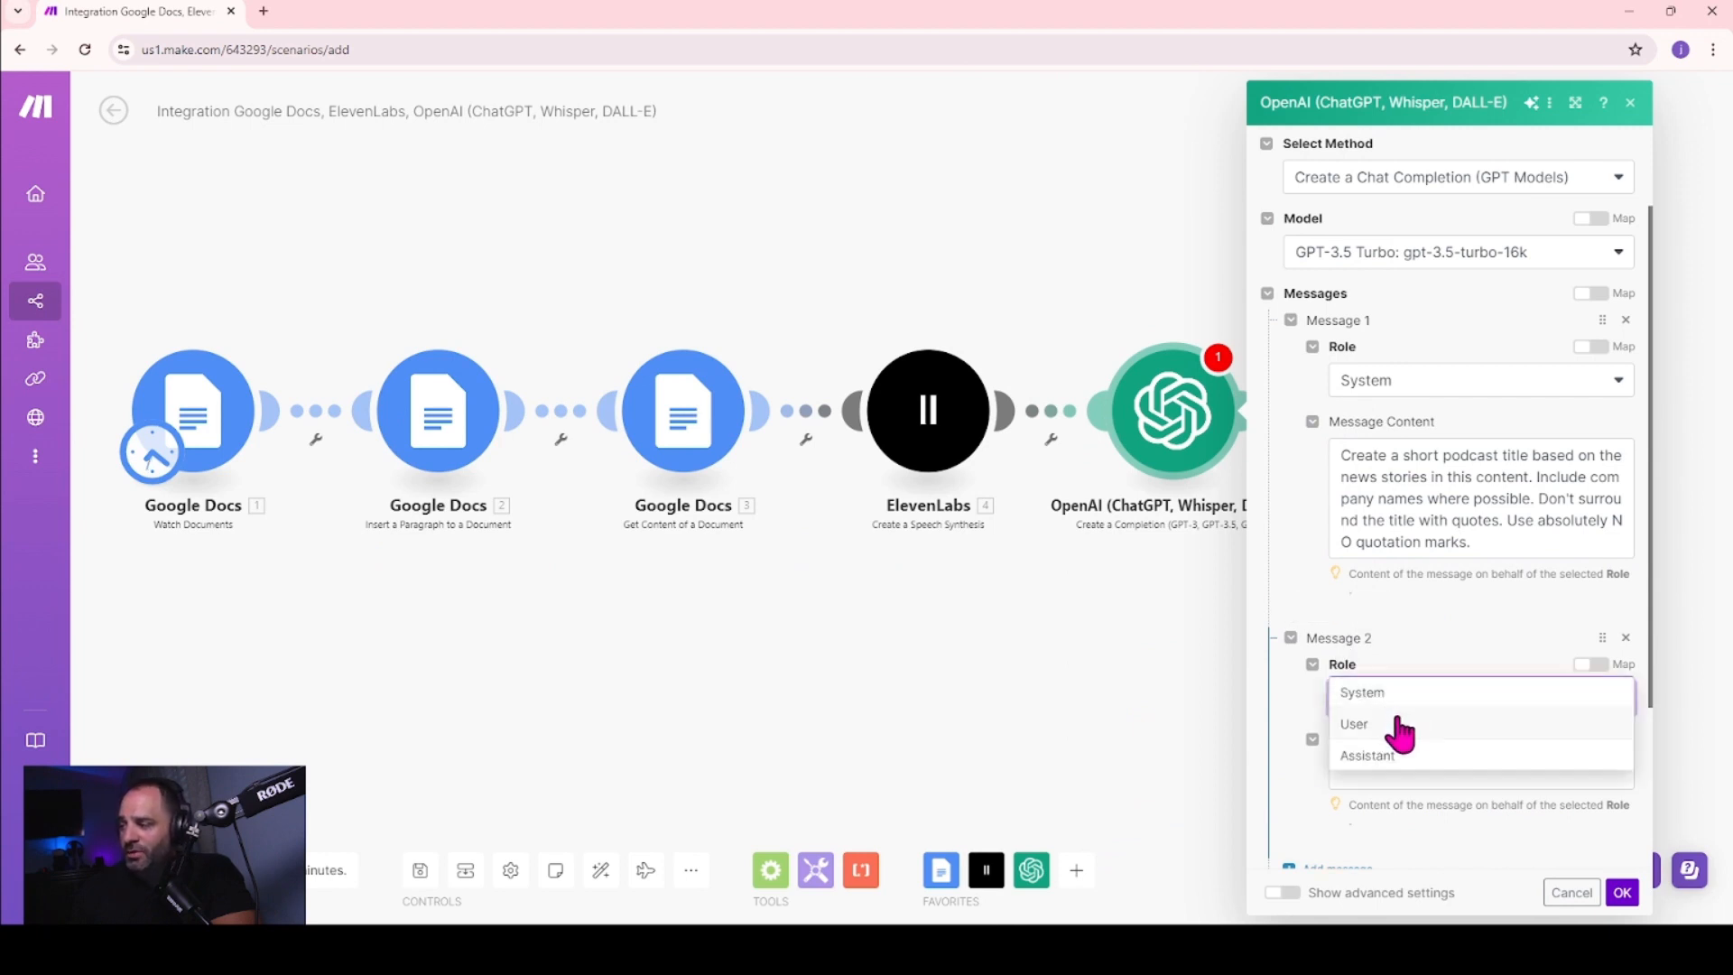
click(1400, 727)
scroll(1400, 733, down, 1)
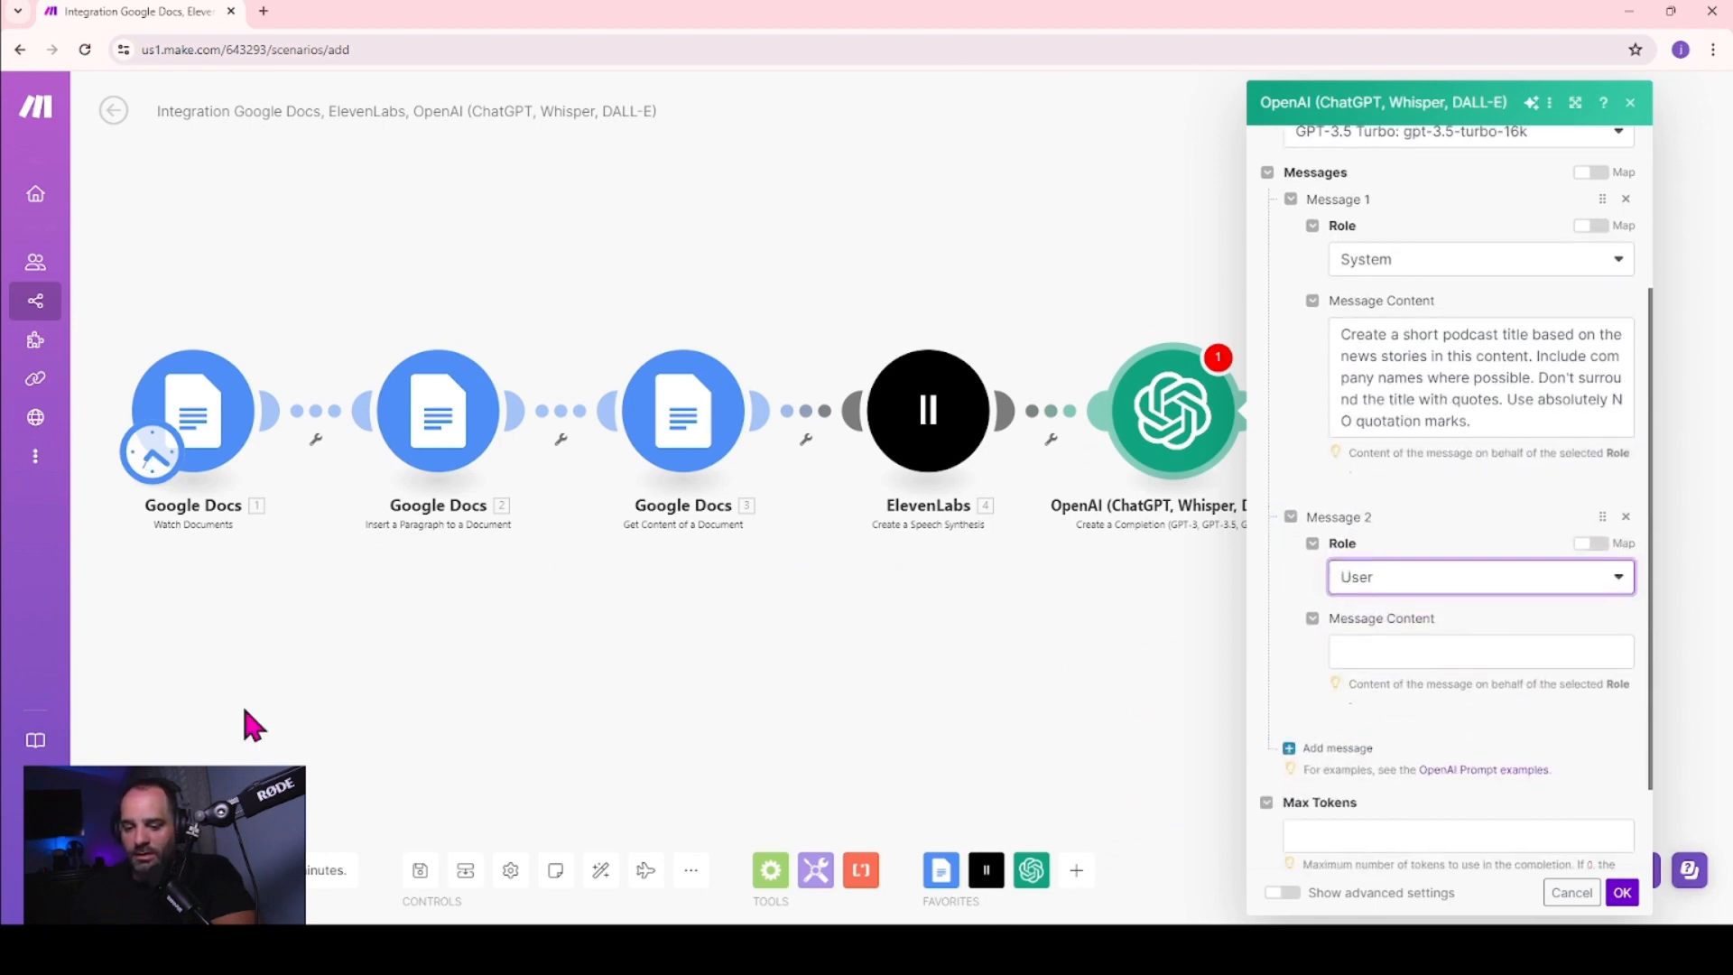
- Map the User message content to the Text Content output of Get Content of a Document
click(1347, 652)
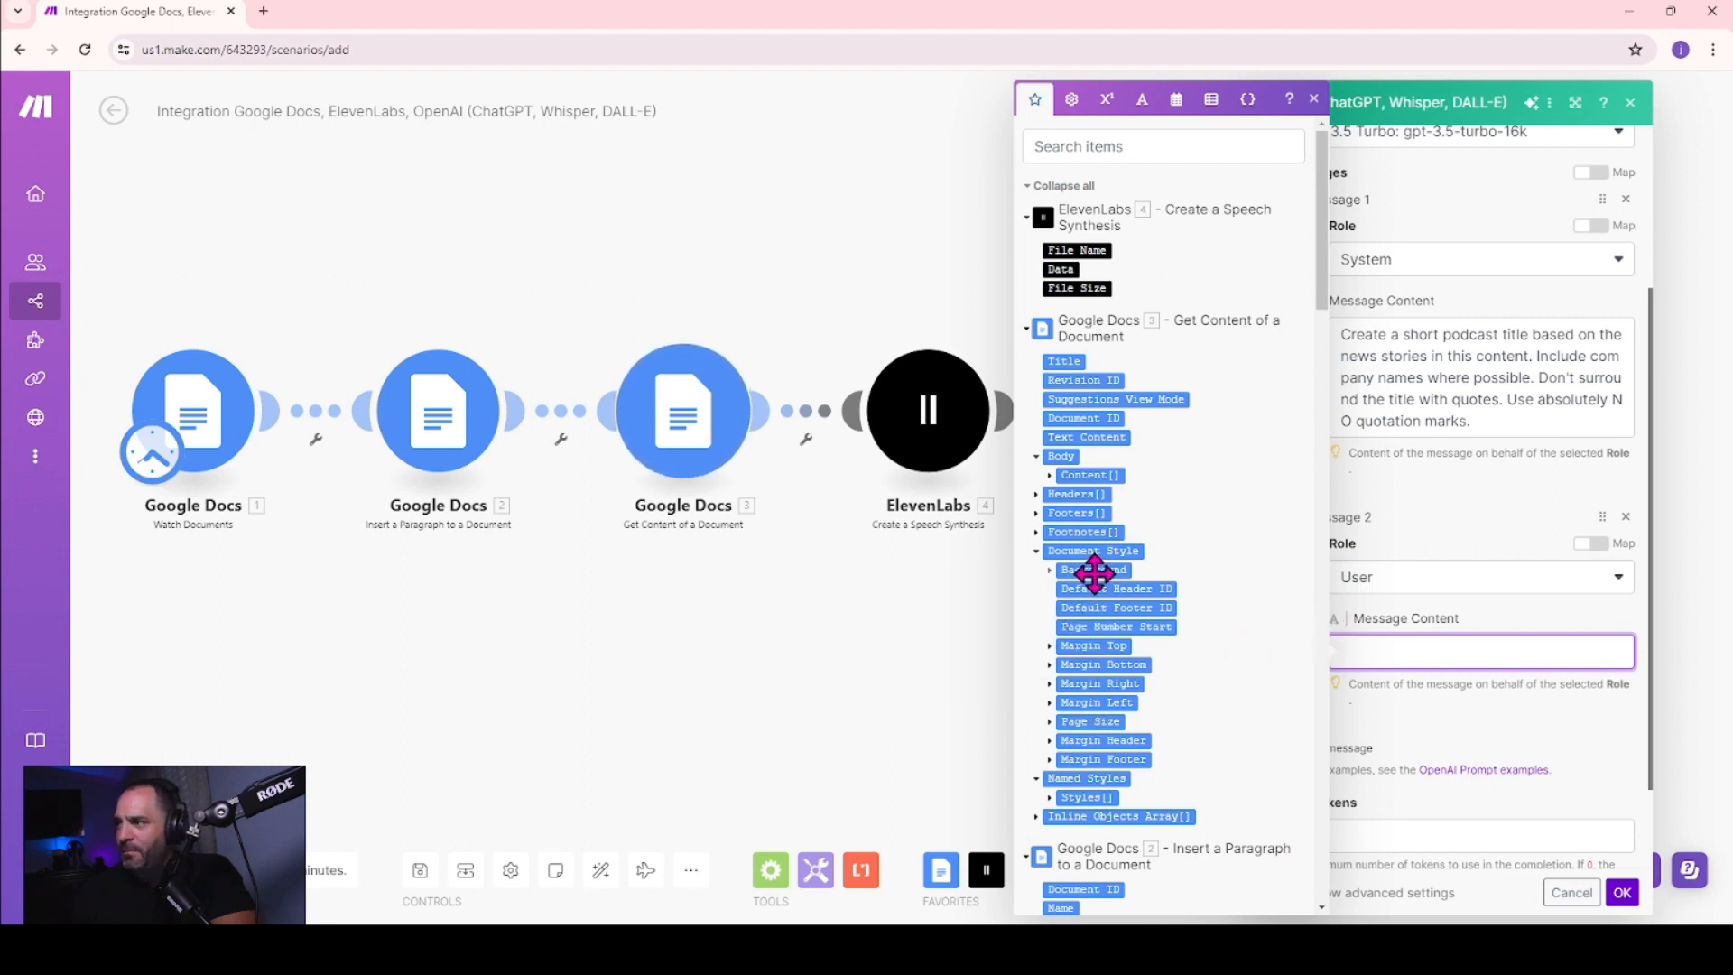
scroll(1096, 582, down, 7)
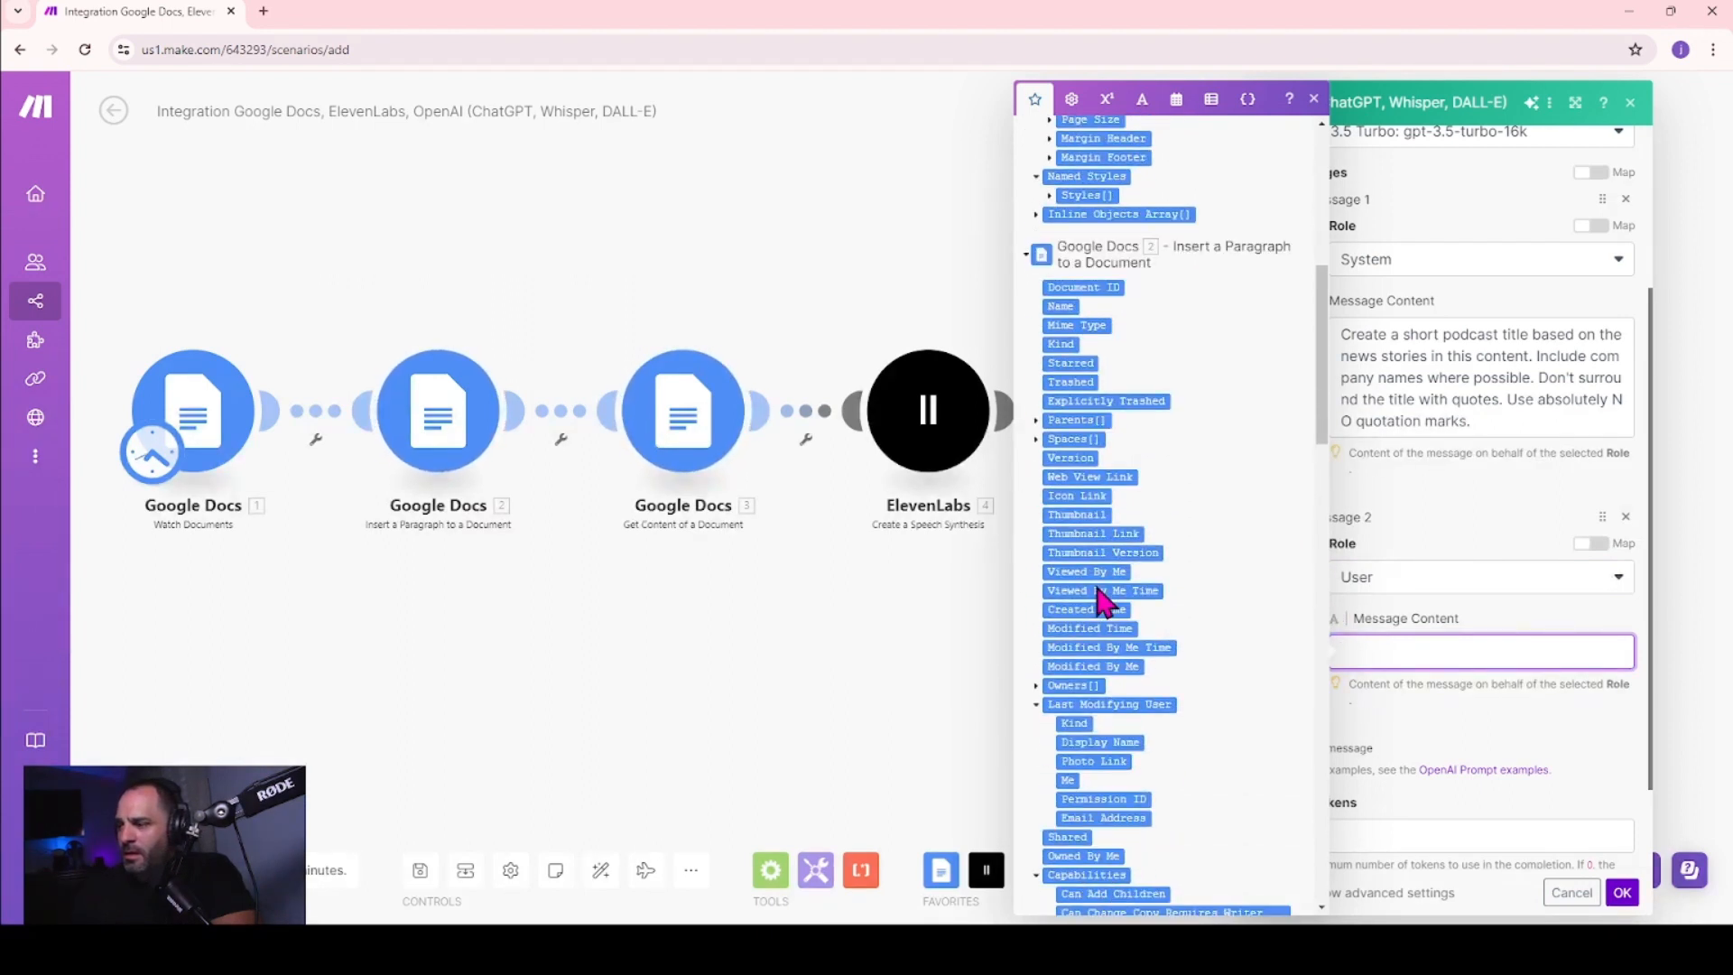
scroll(1102, 600, down, 5)
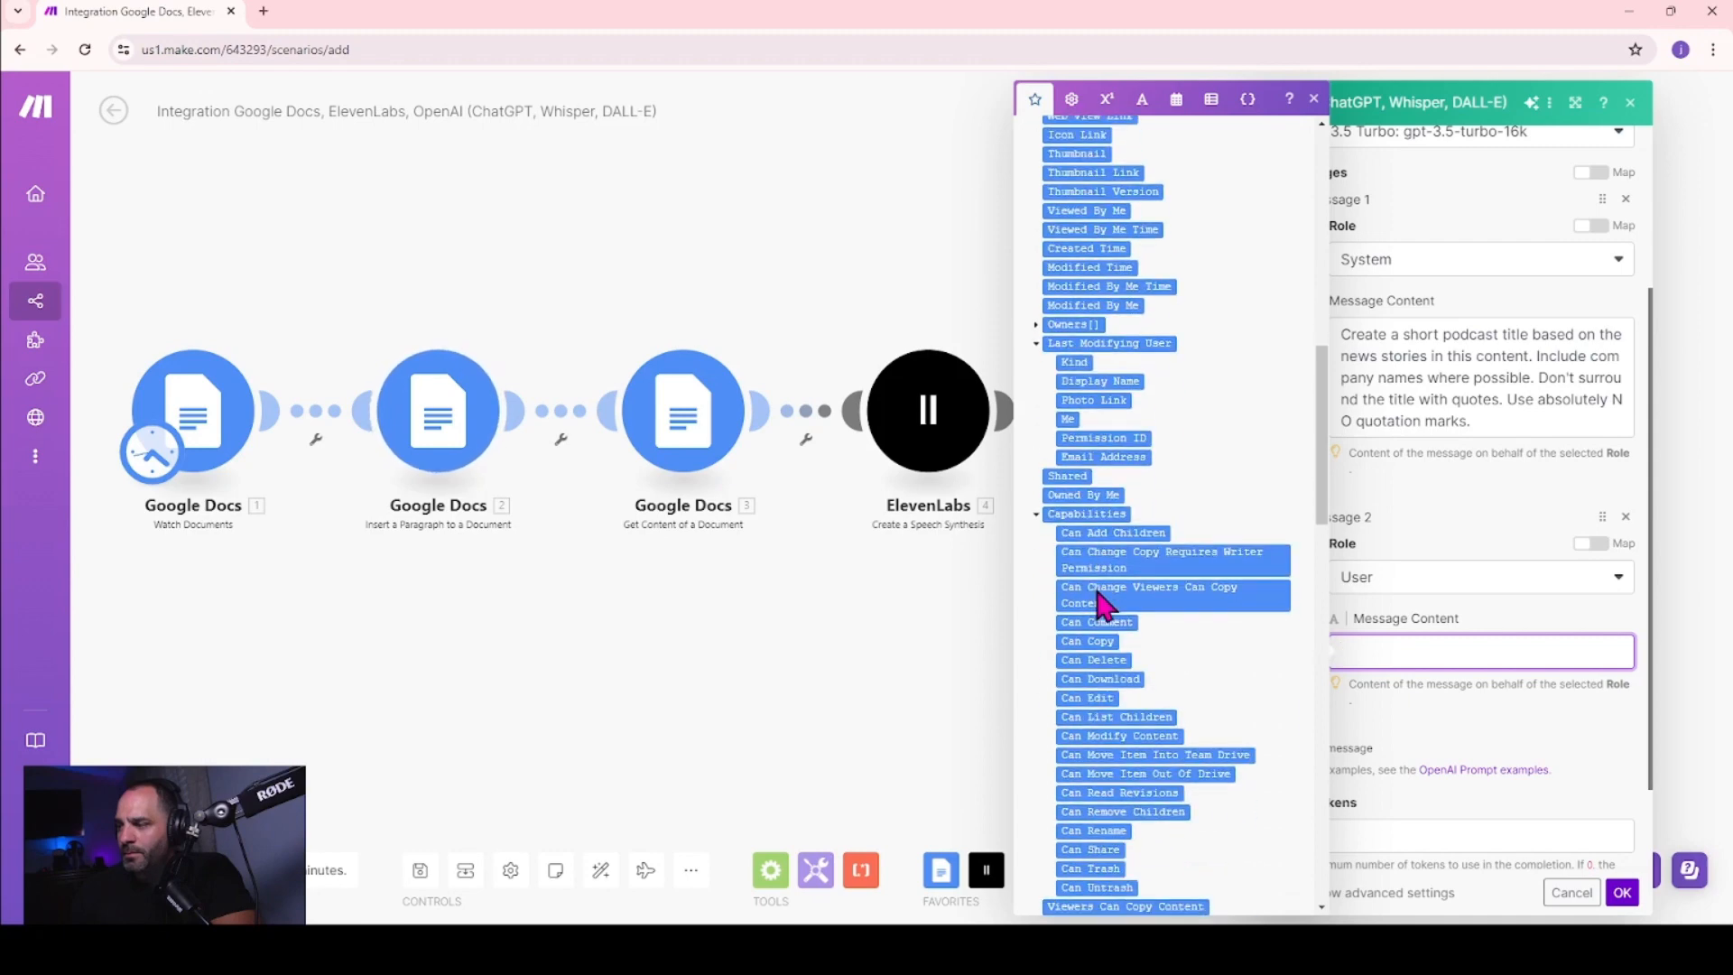
scroll(1102, 600, down, 3)
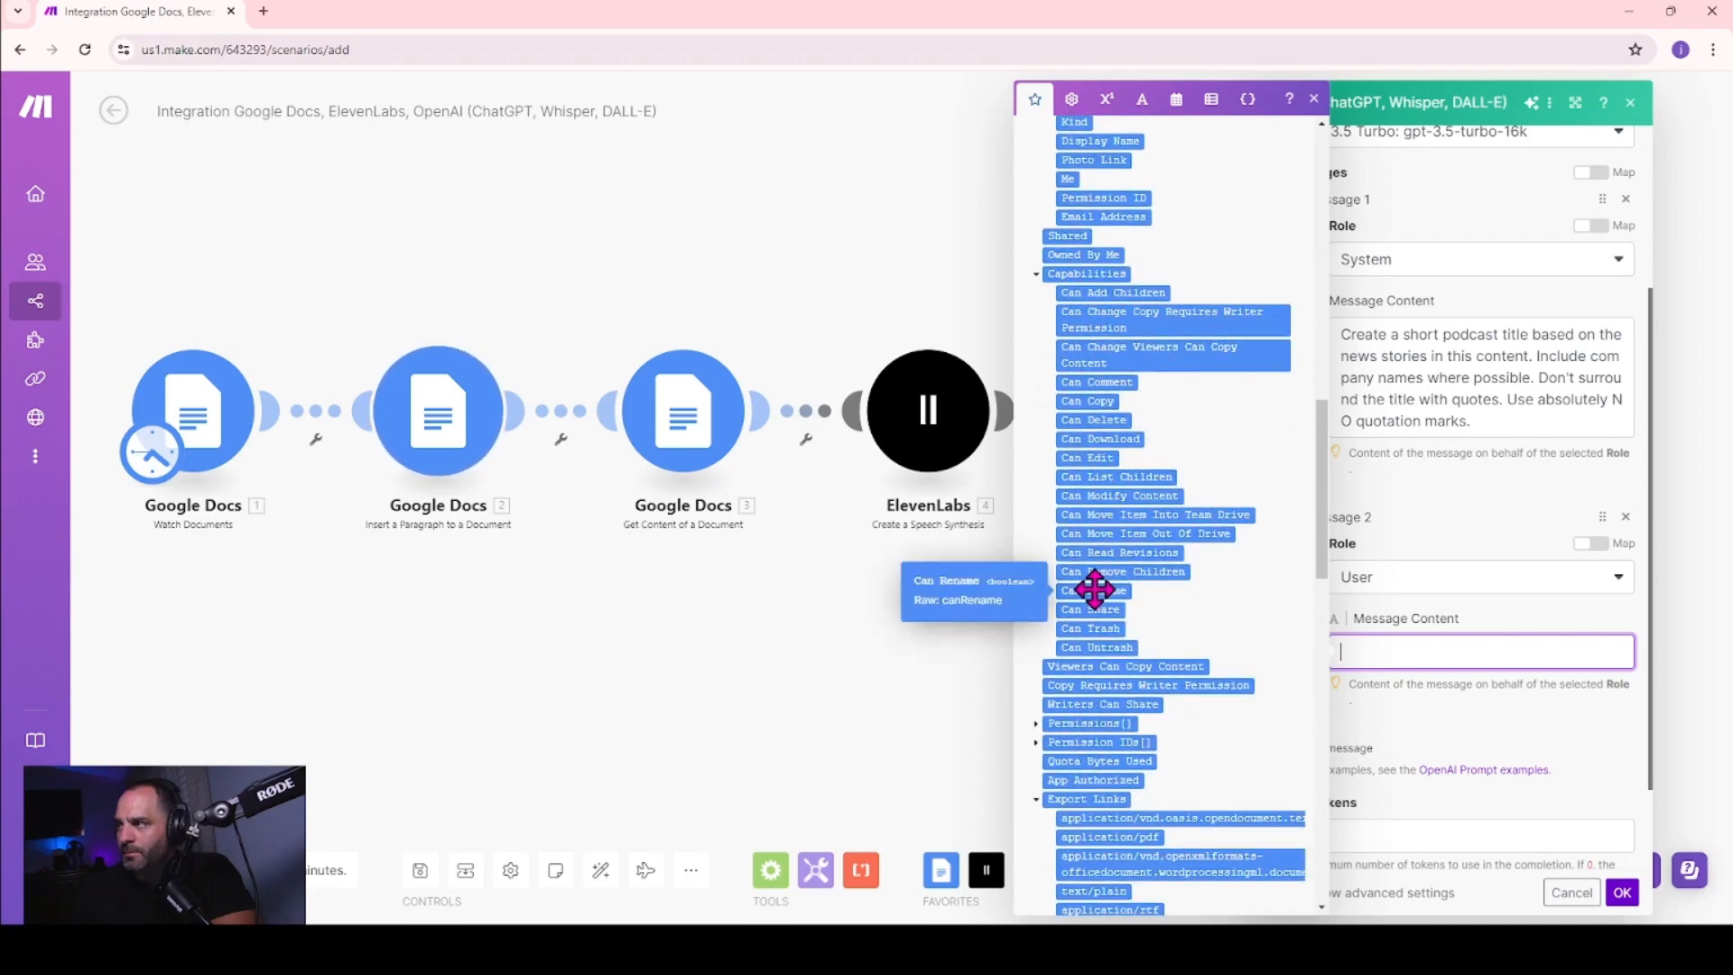
scroll(1095, 590, up, 6)
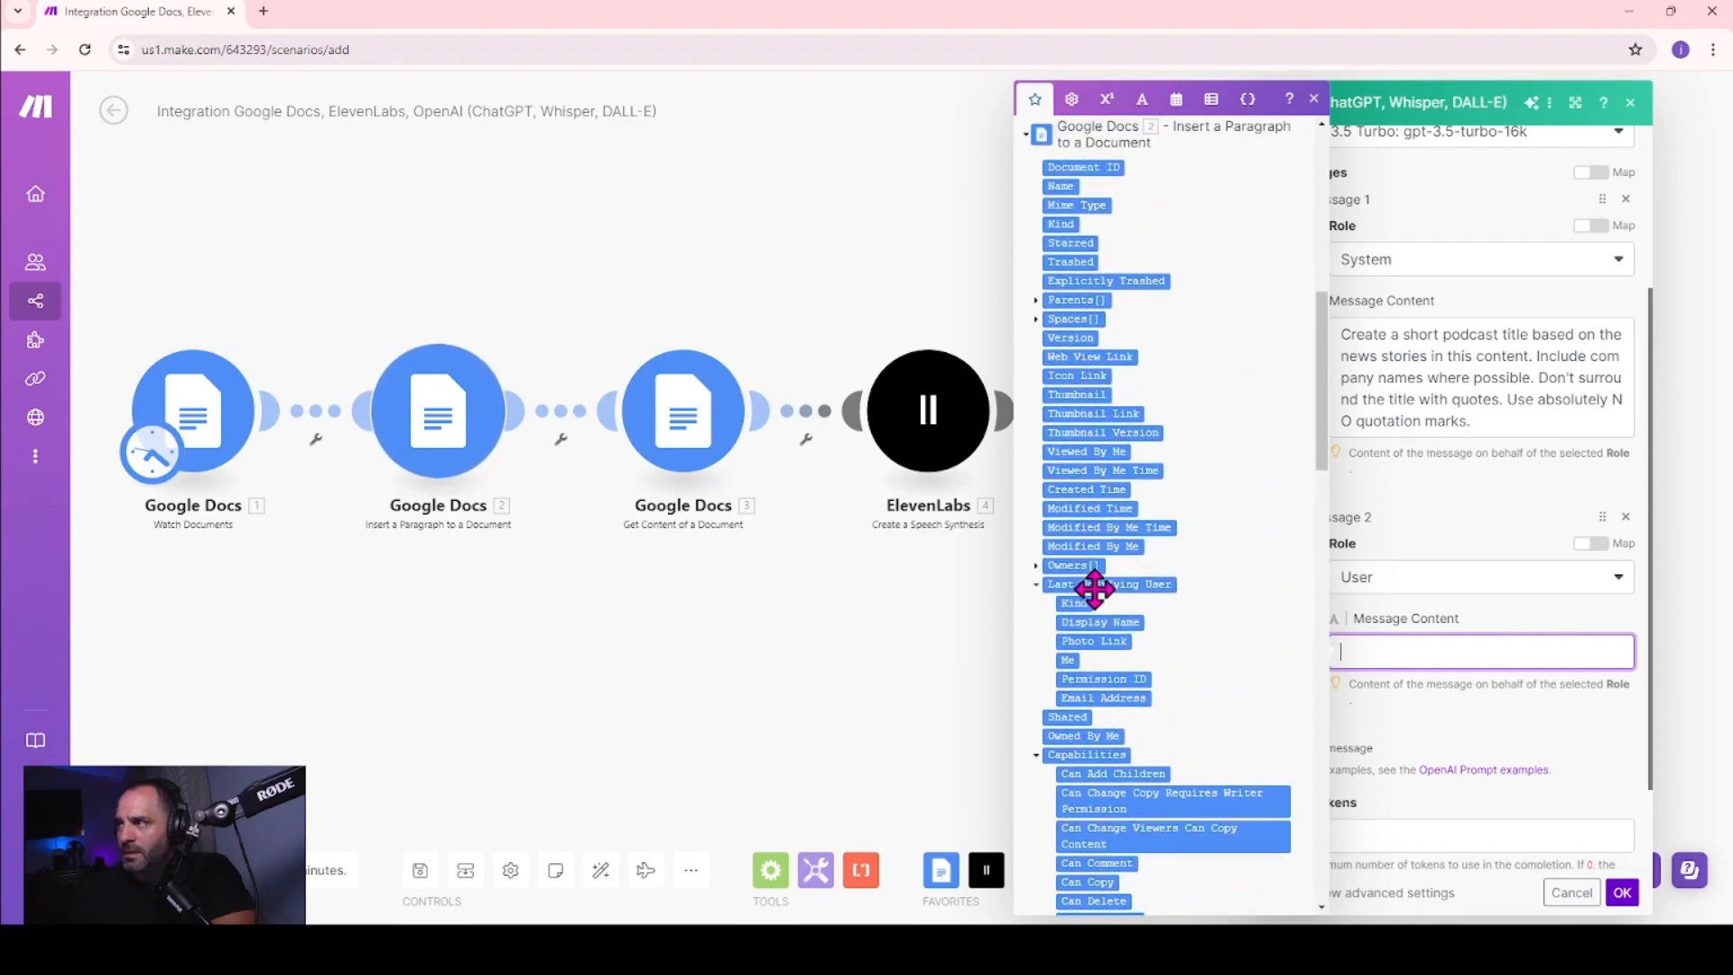
scroll(1095, 589, up, 8)
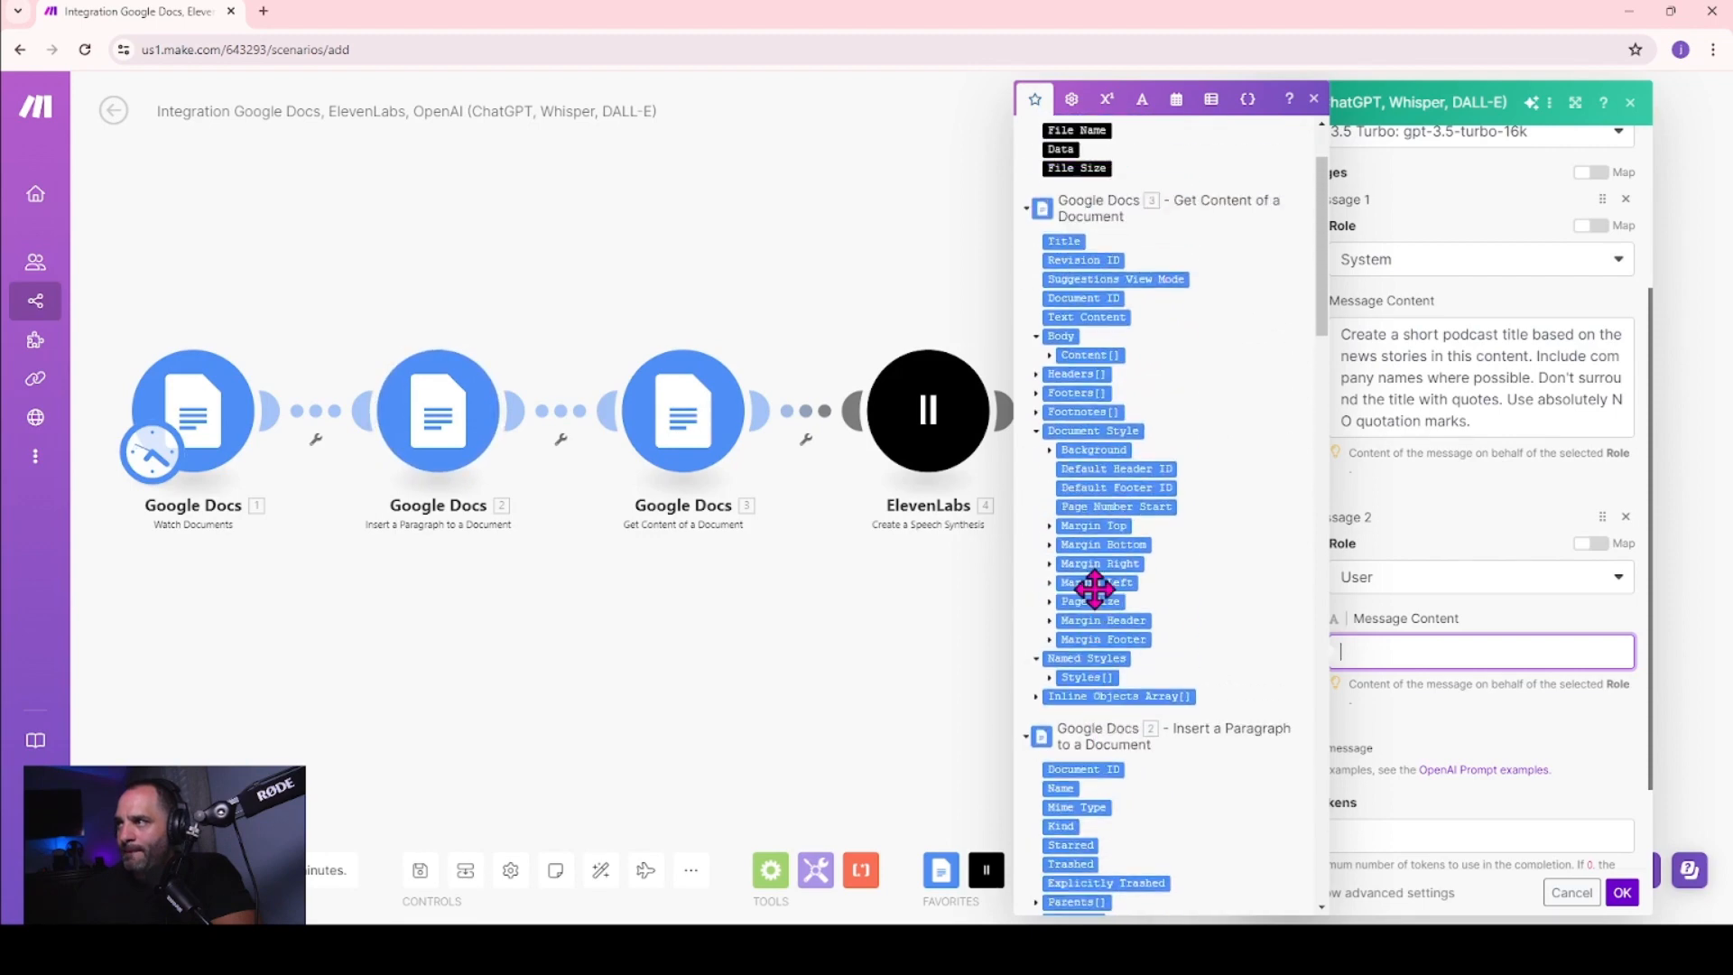
scroll(1095, 590, down, 9)
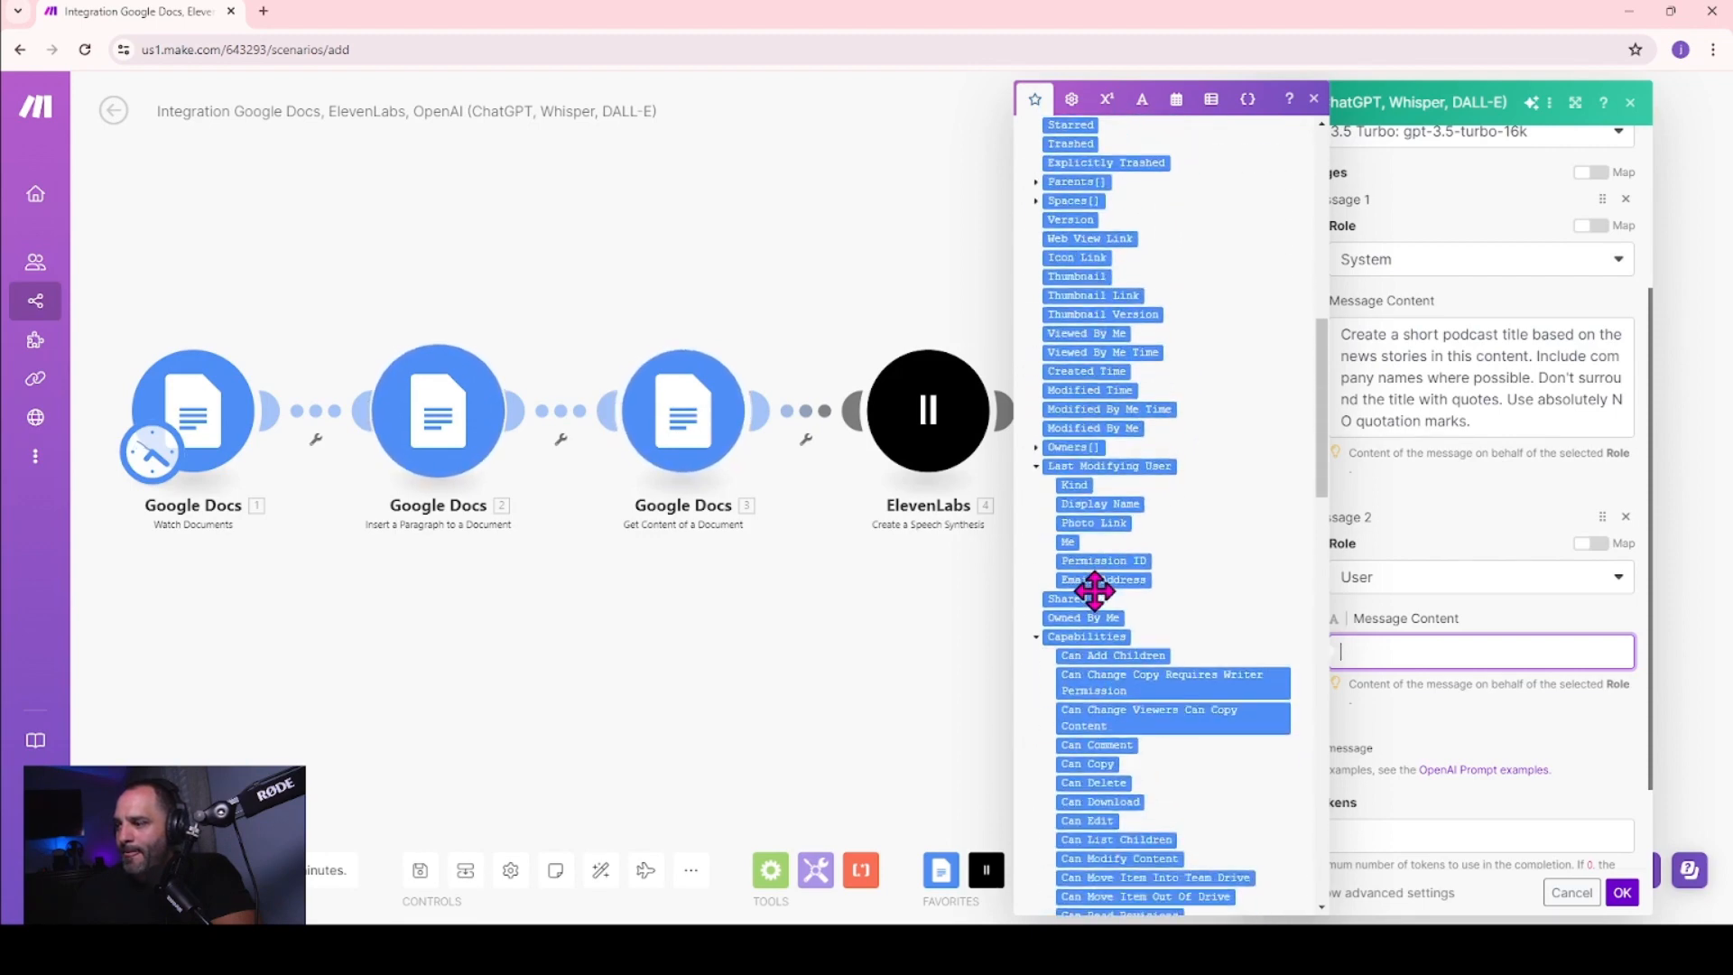
scroll(1095, 590, up, 2)
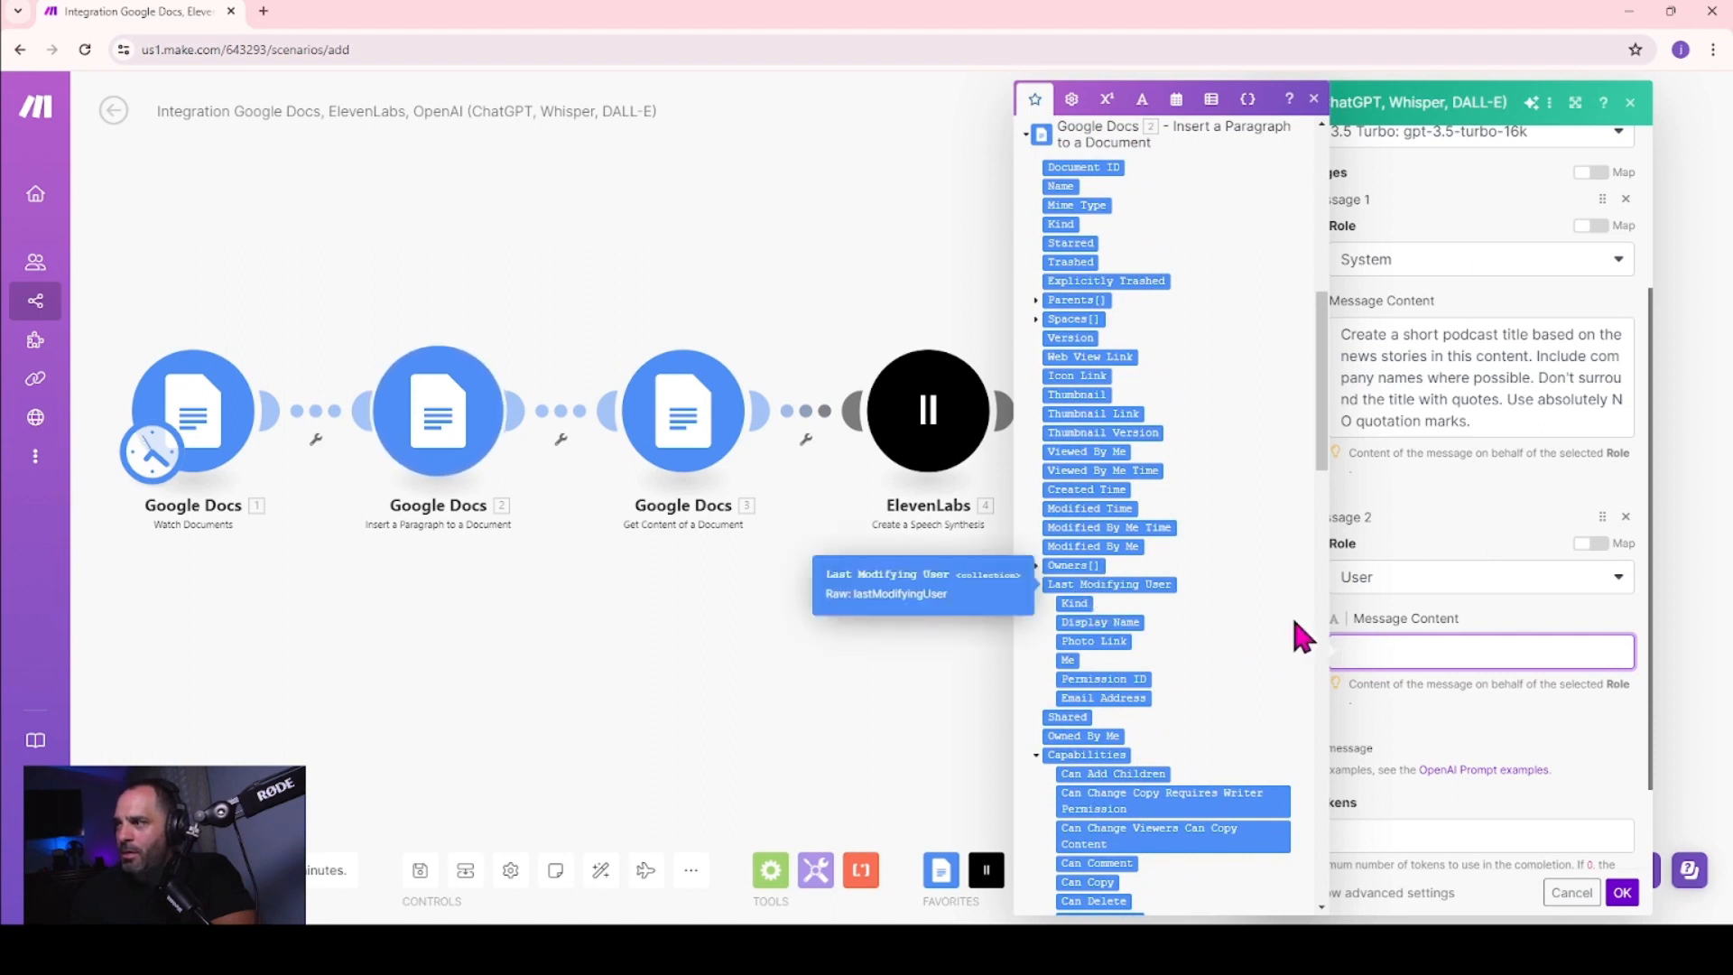
scroll(1264, 616, down, 6)
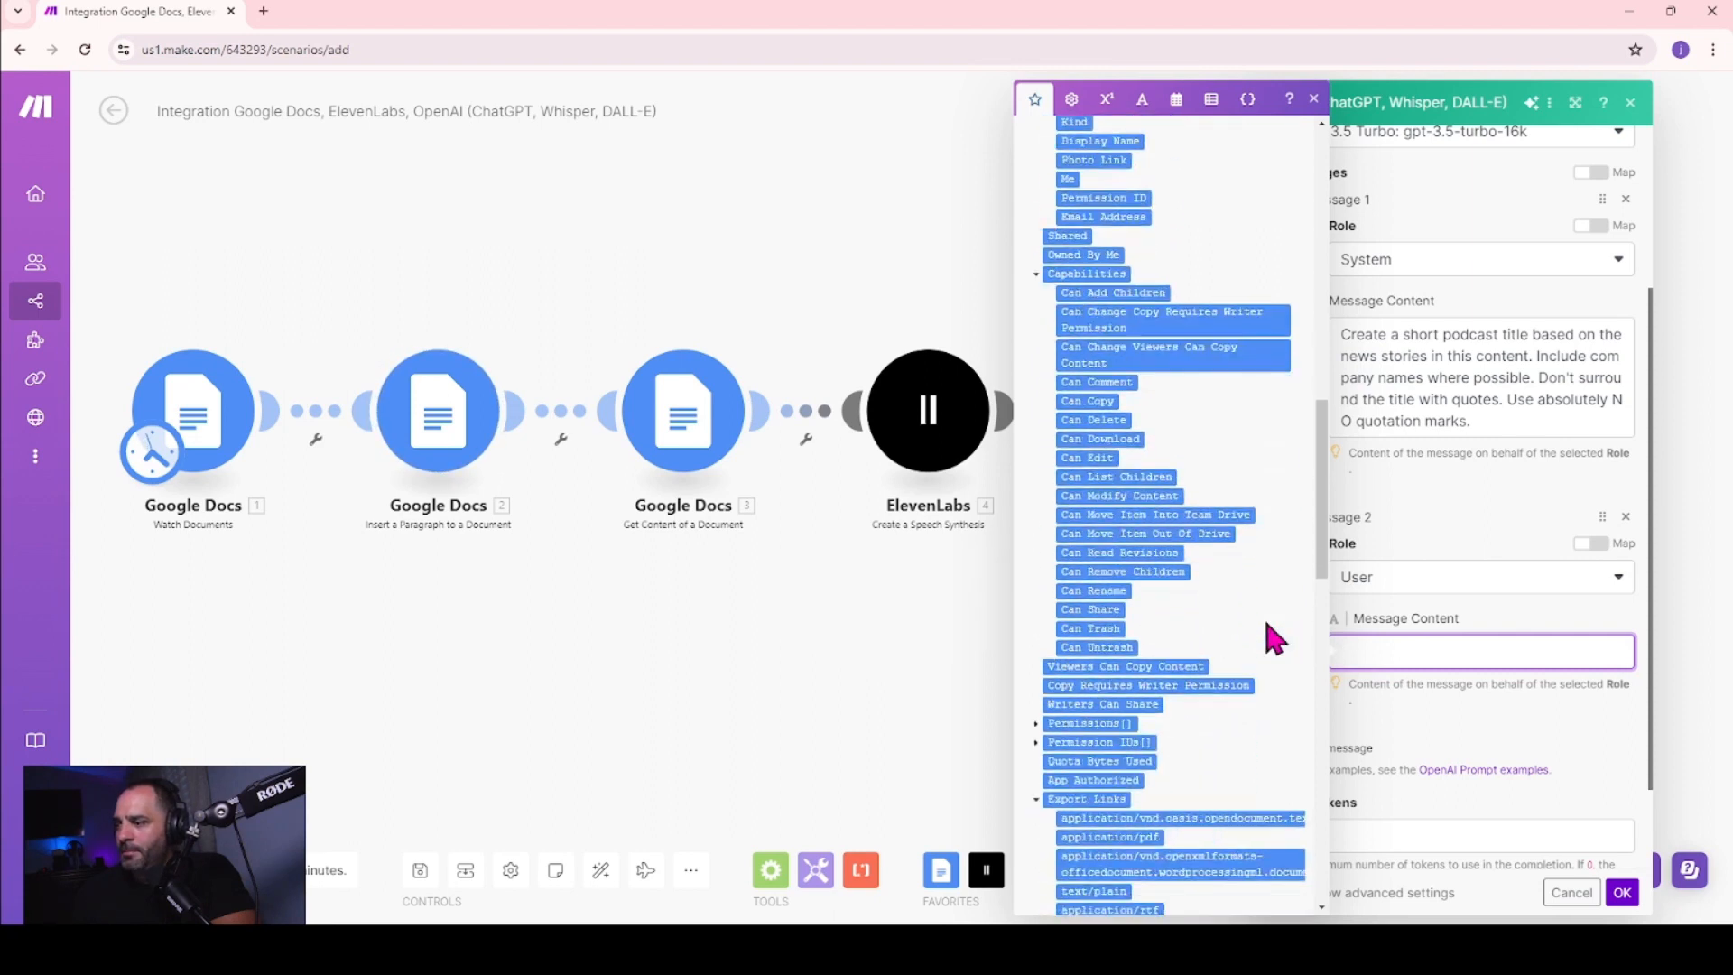
scroll(1266, 625, down, 9)
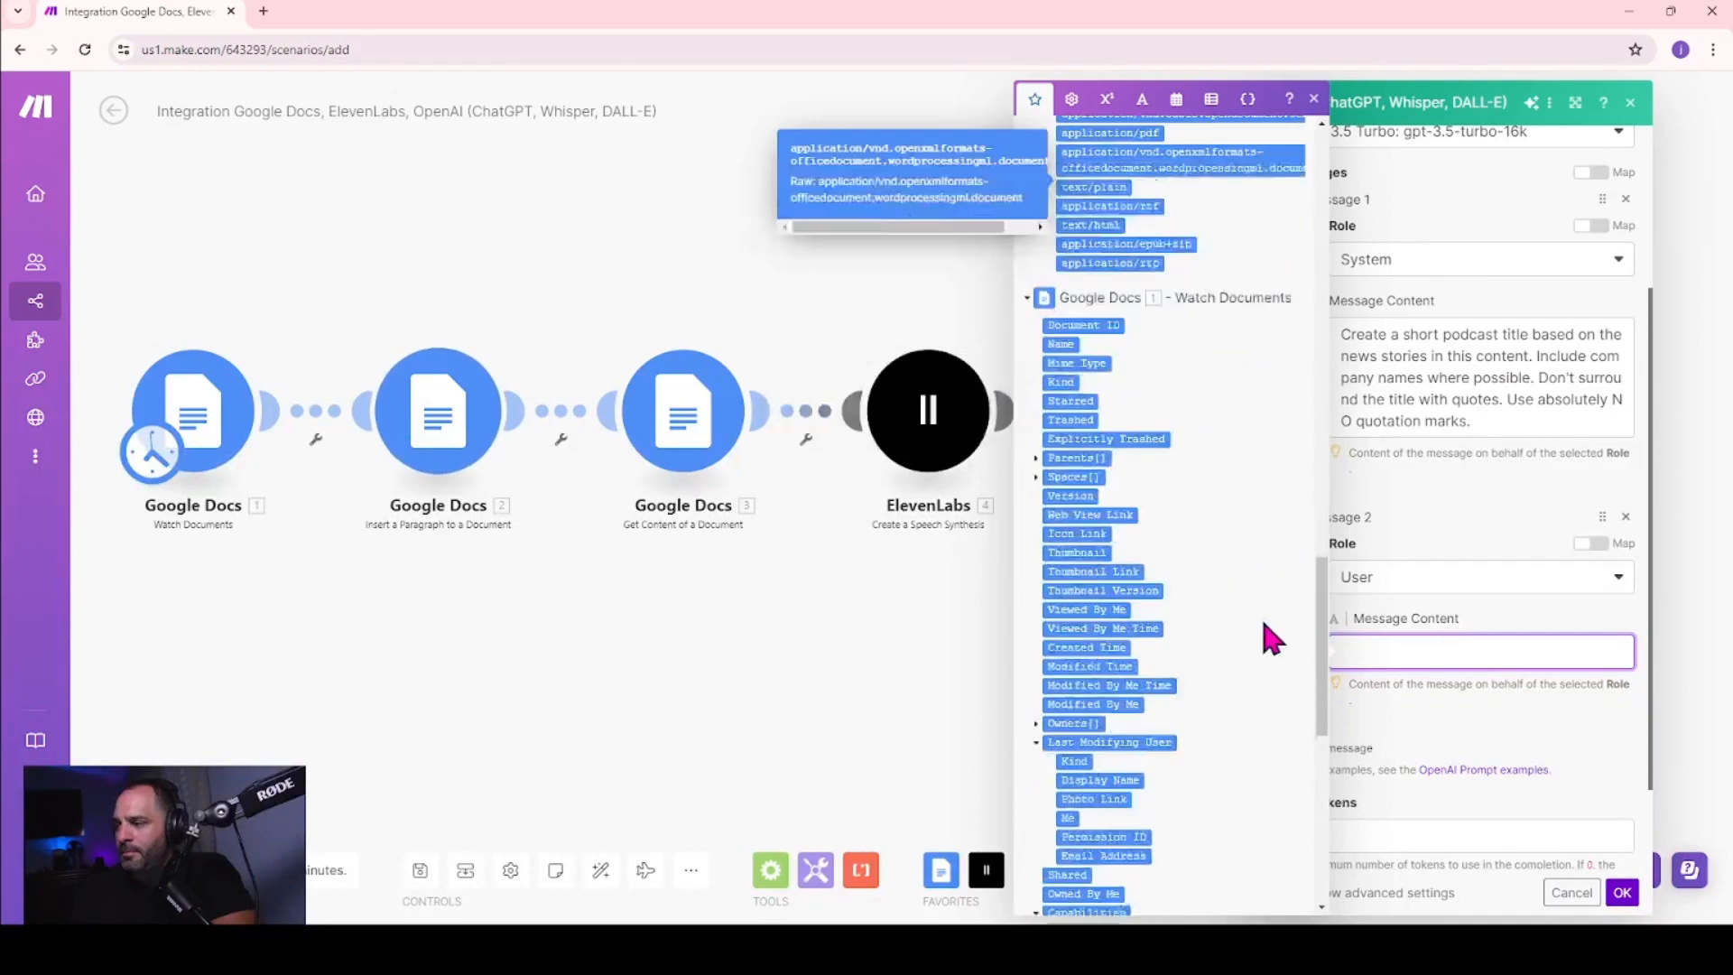
scroll(1263, 623, up, 15)
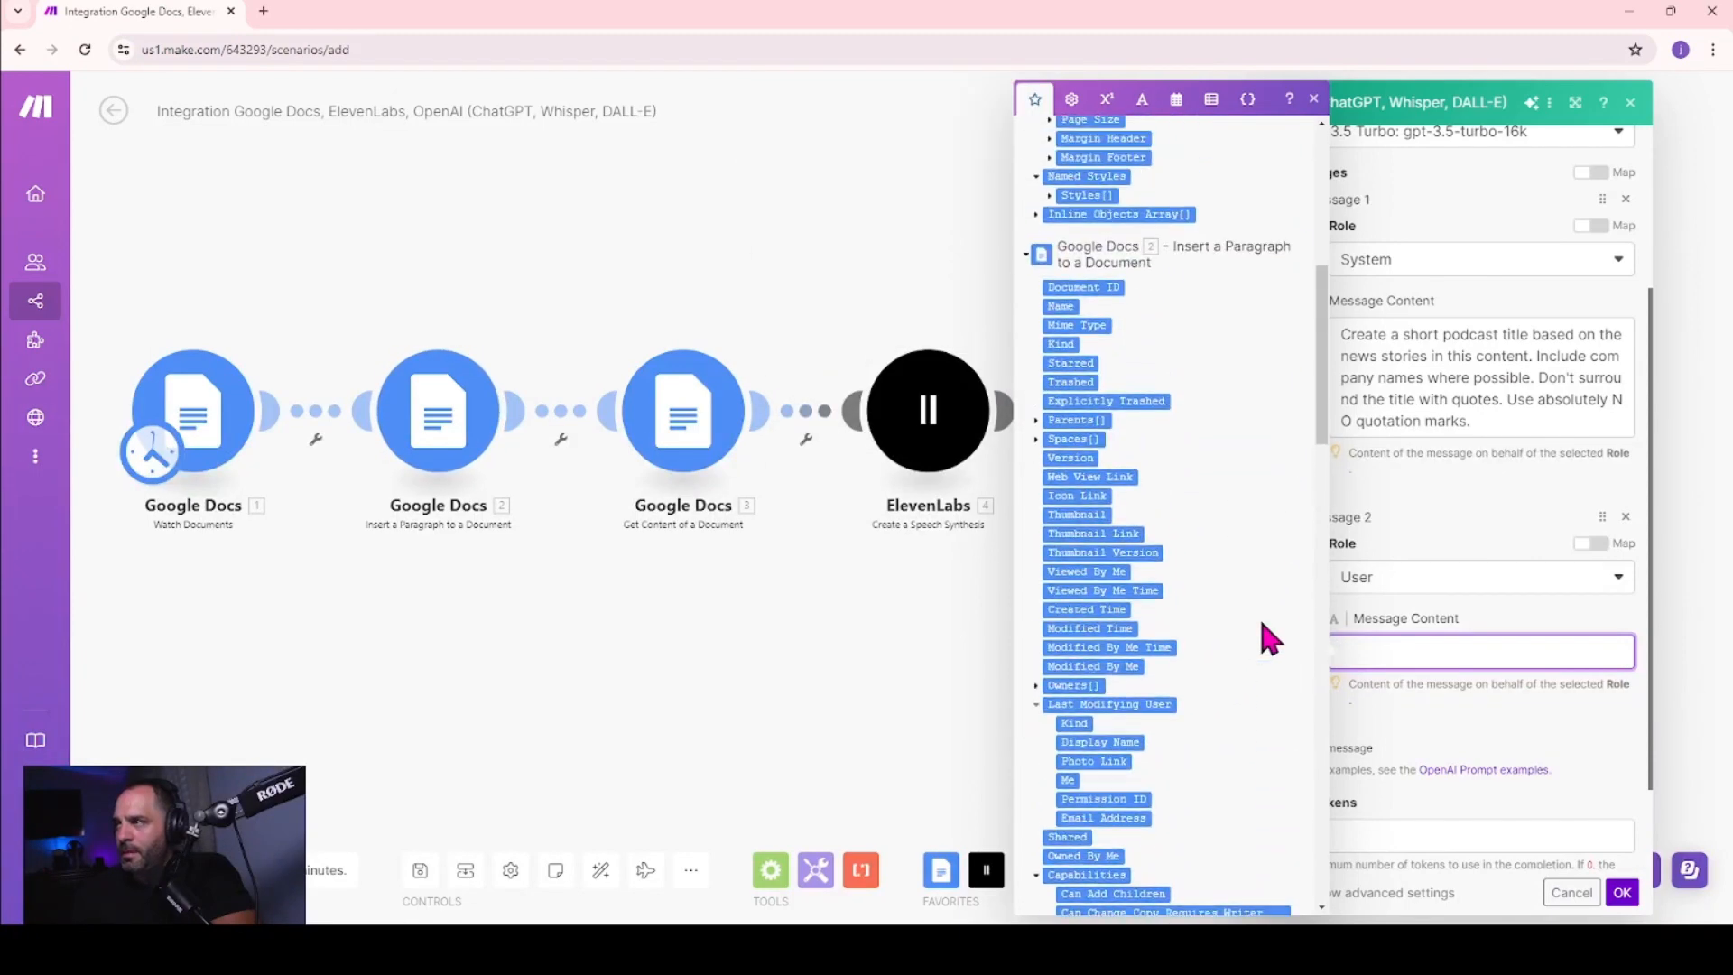
scroll(1263, 623, up, 6)
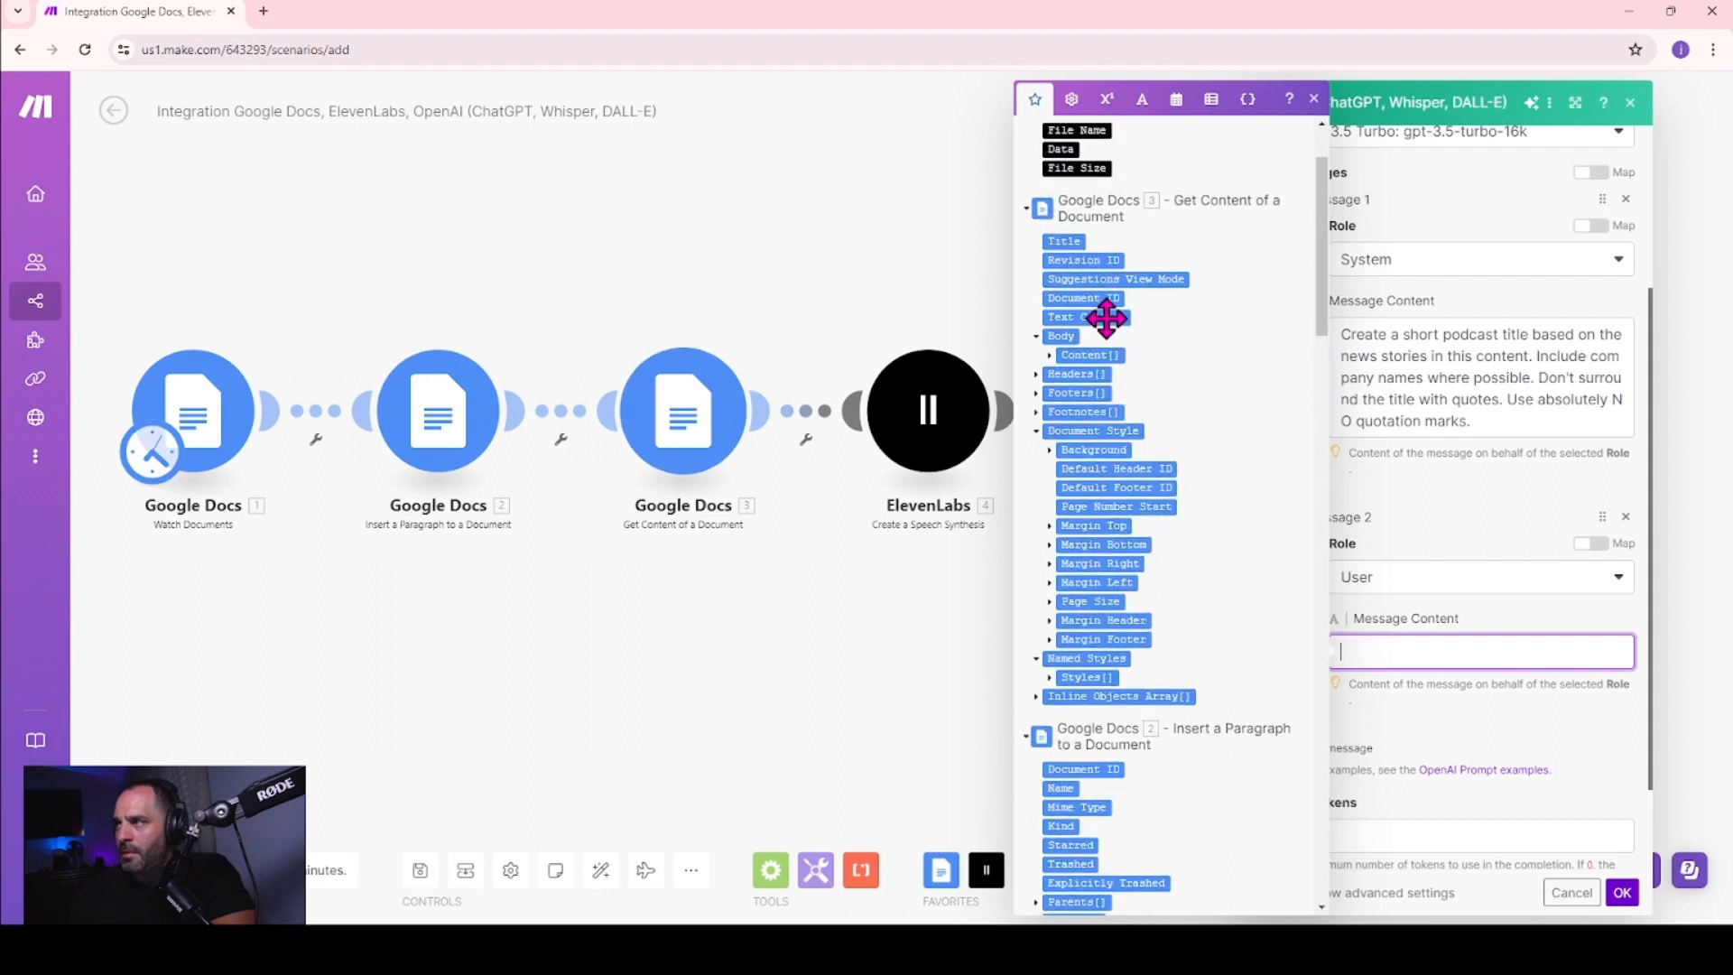
click(1092, 316)
- Set Max Tokens to 500 and confirm the OpenAI title module
scroll(1417, 626, down, 2)
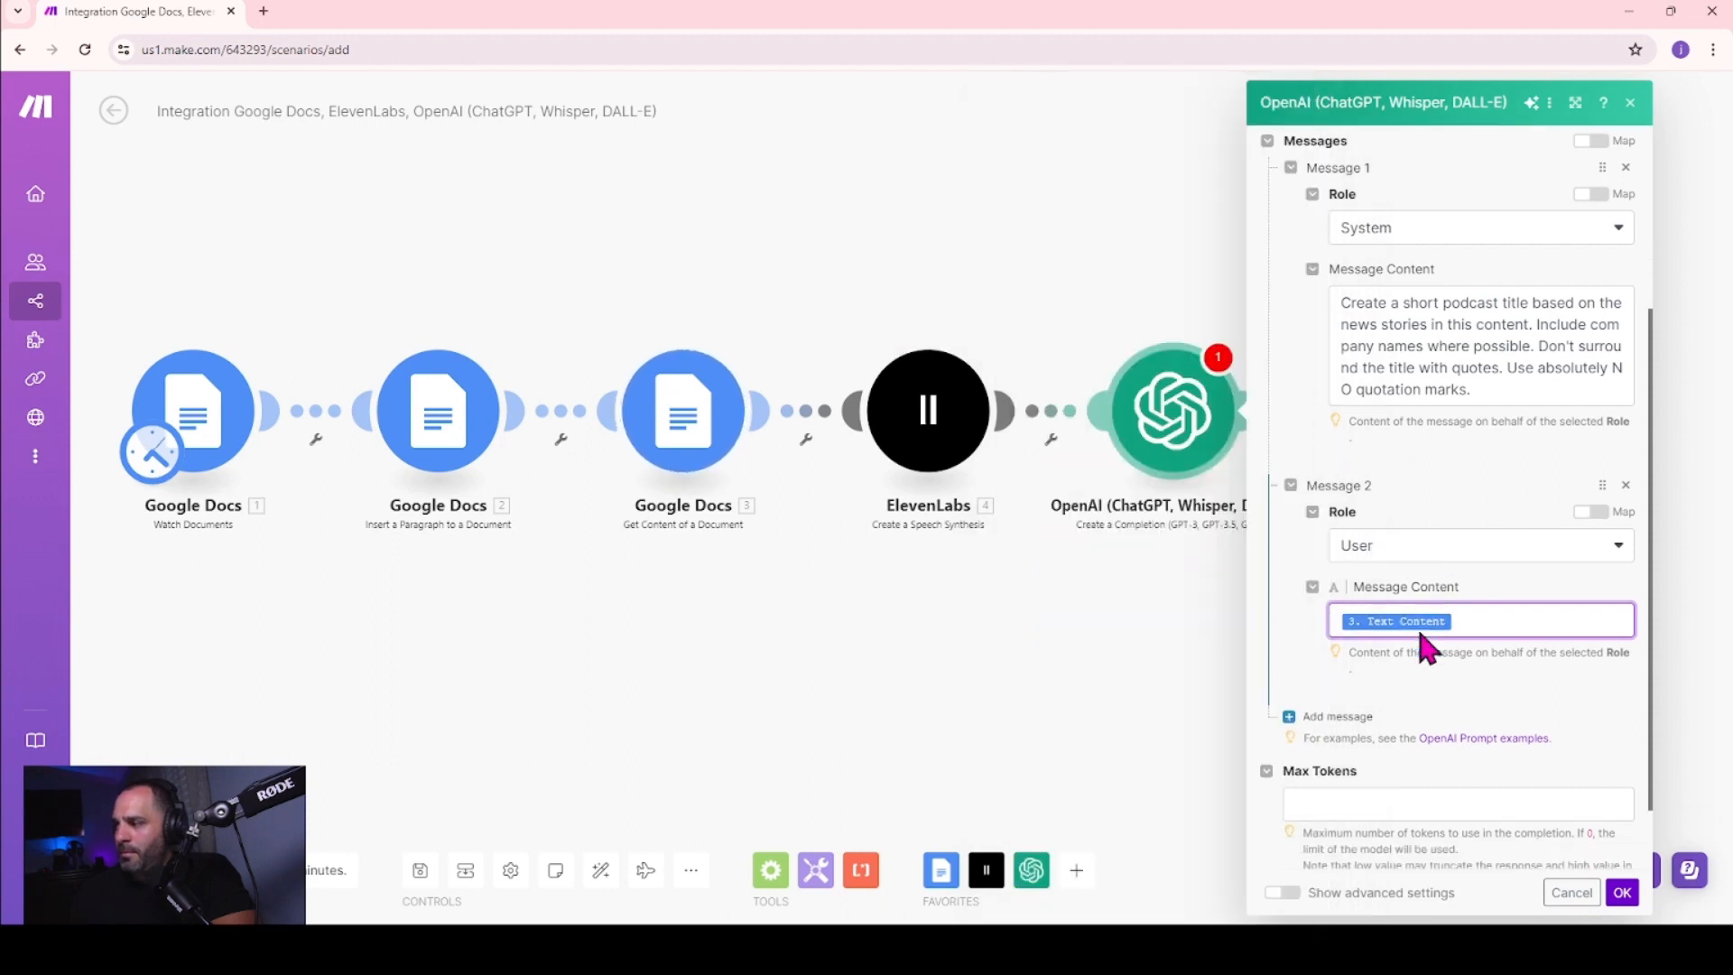
click(1397, 722)
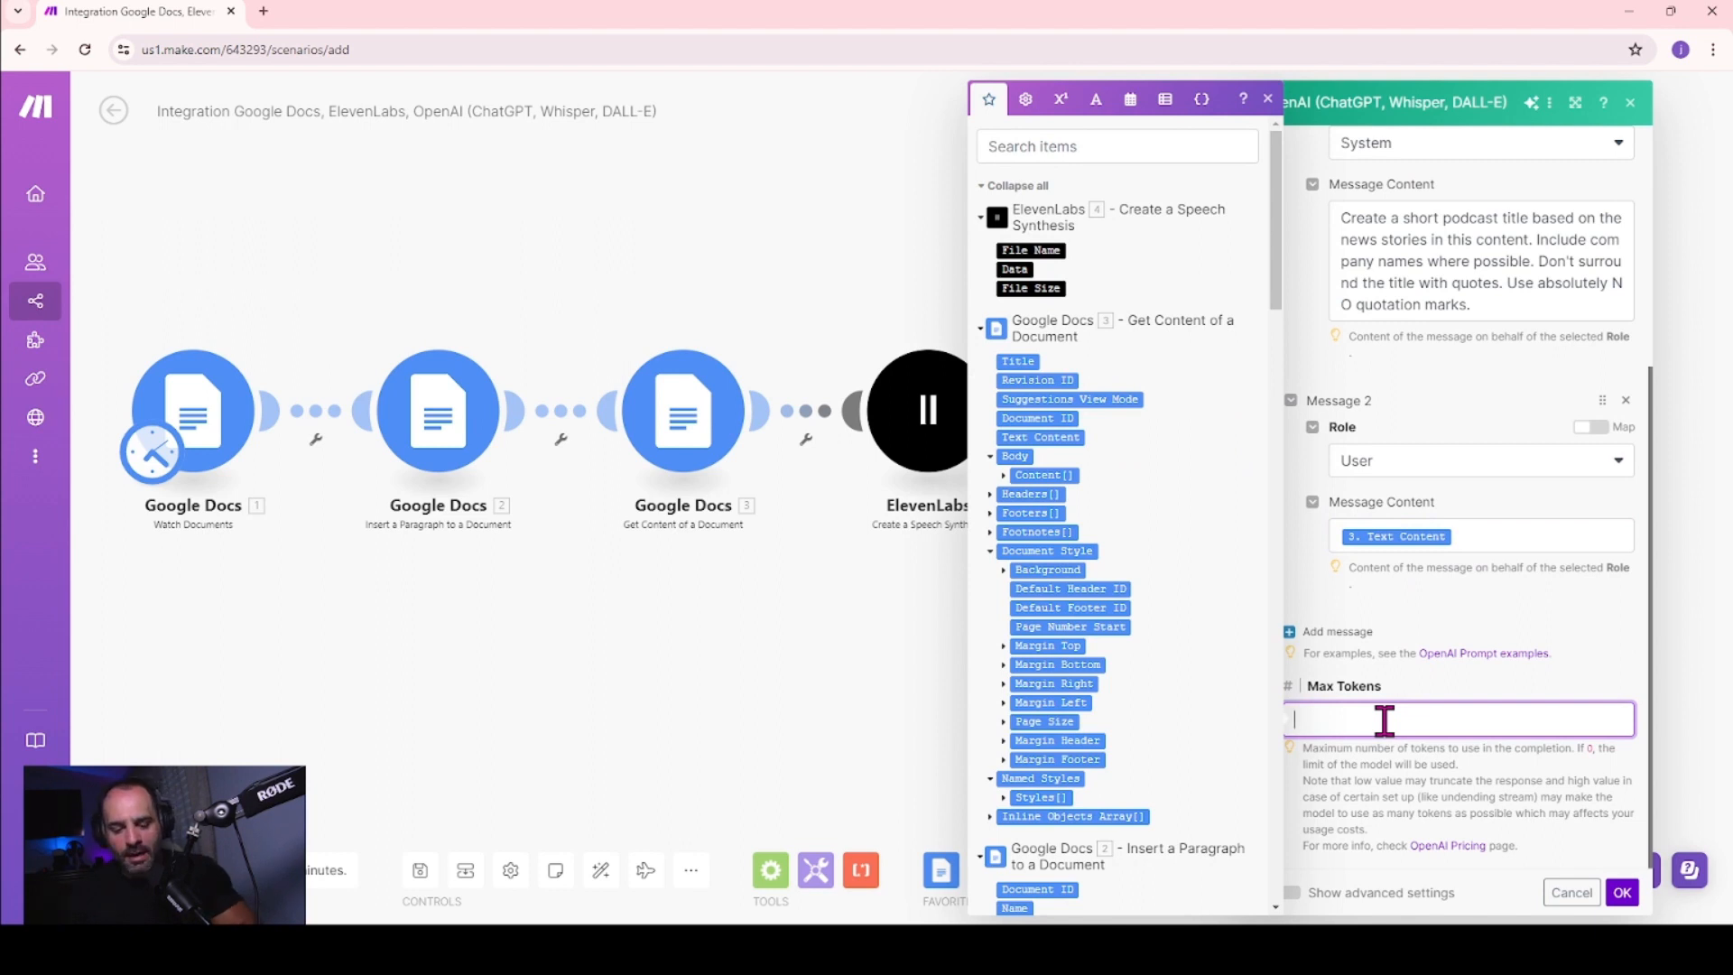
text(500)
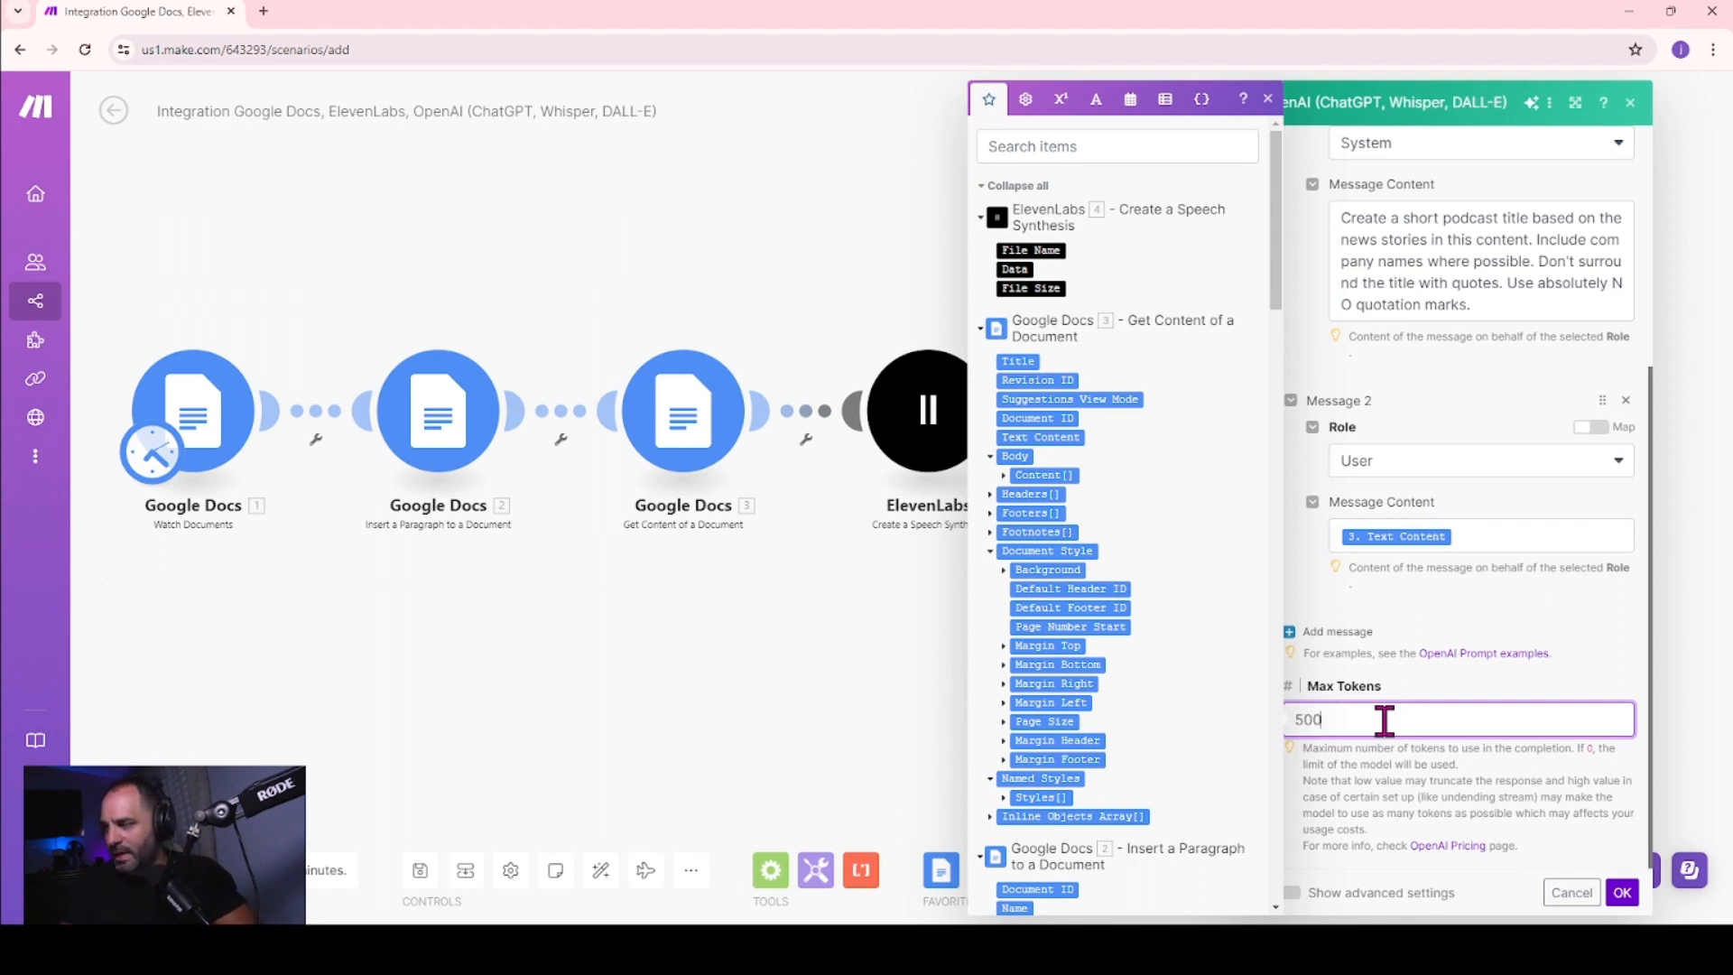
click(1621, 893)
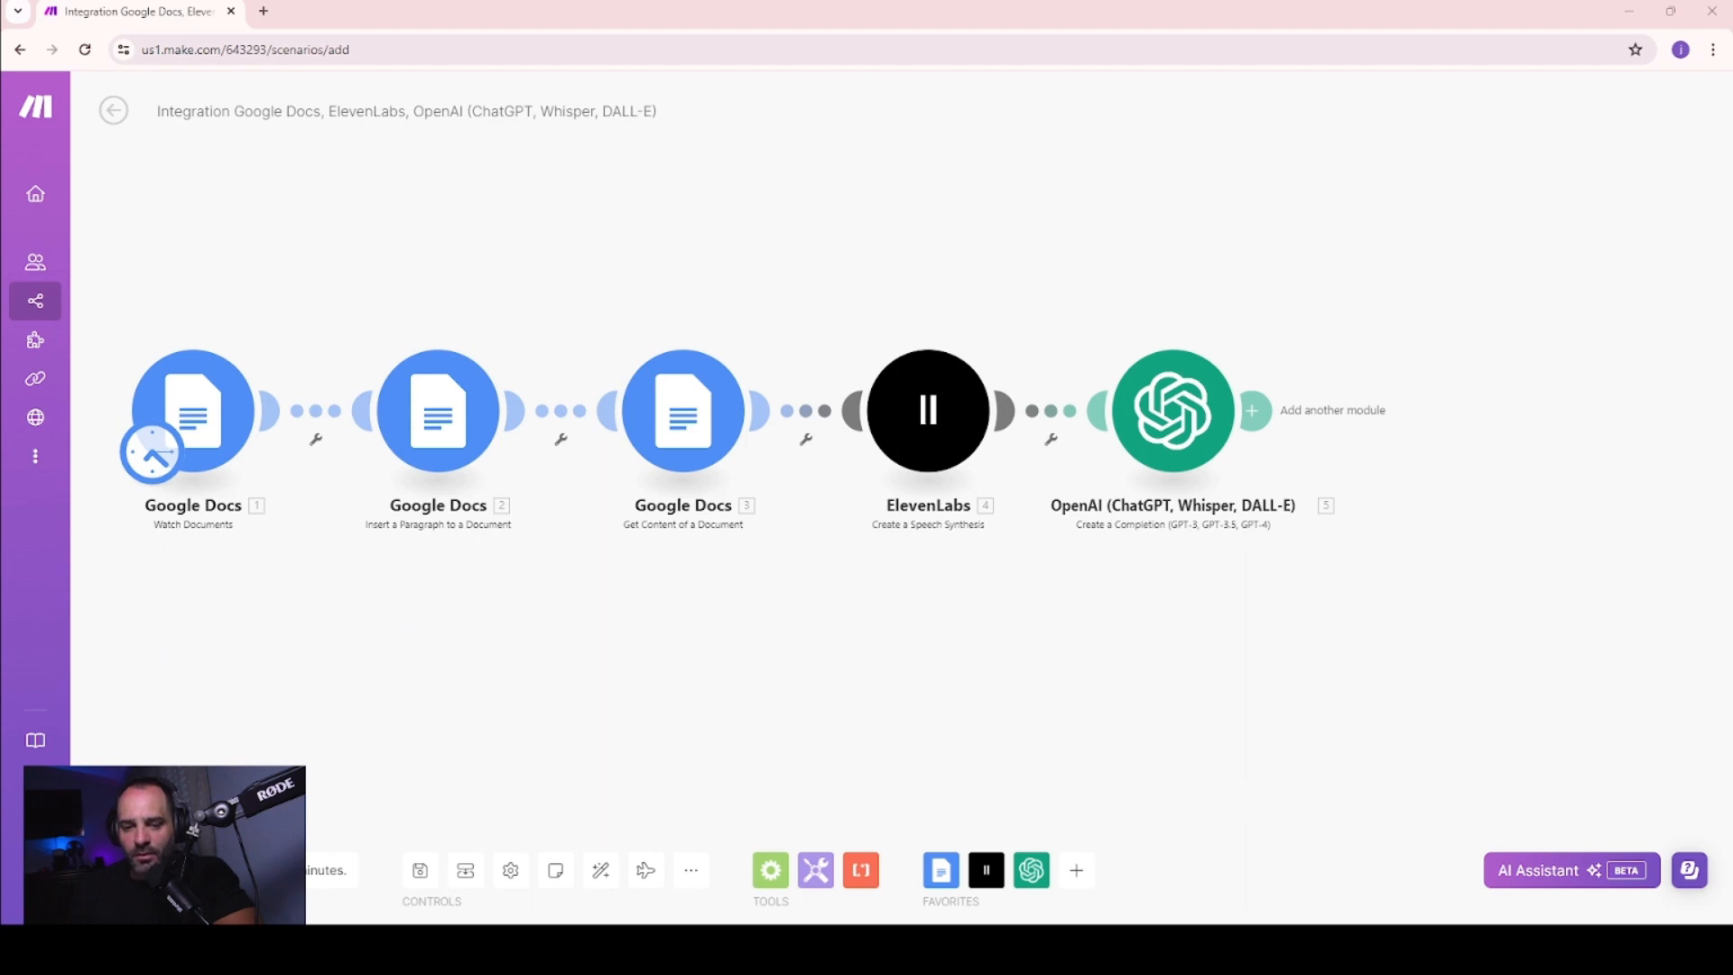
- Add a second OpenAI Create a Completion (GPT-3, GPT-3.5, GPT-4) module after the title module
click(1251, 409)
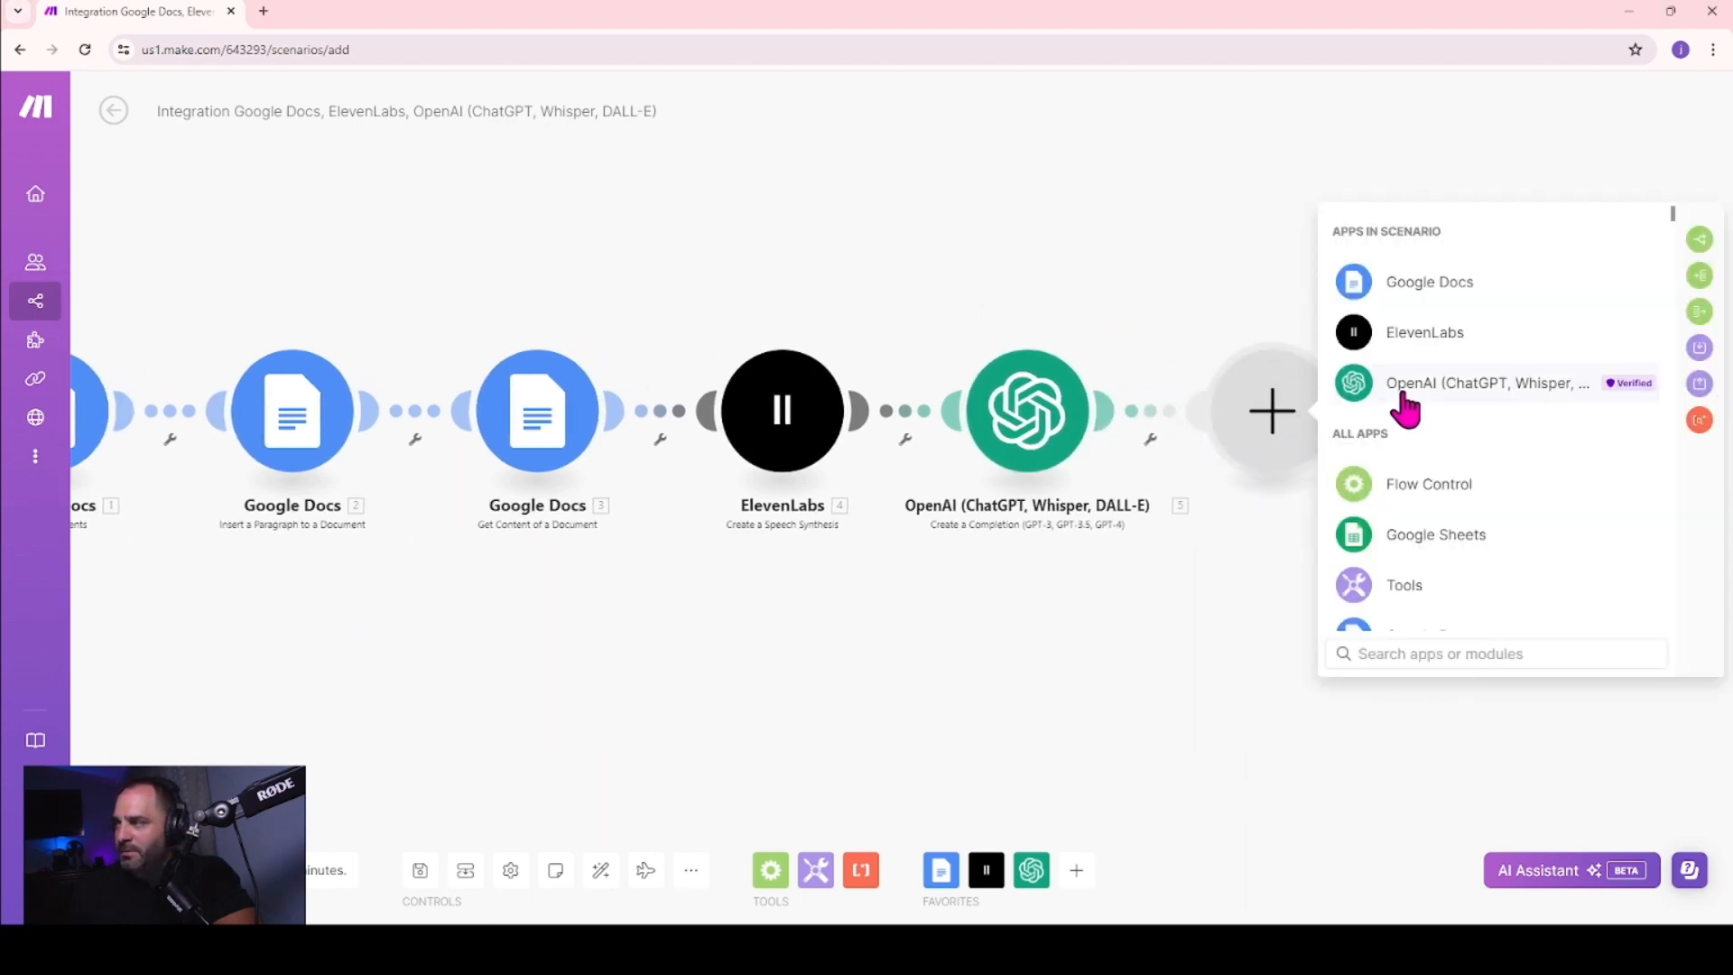
click(1400, 390)
click(1440, 516)
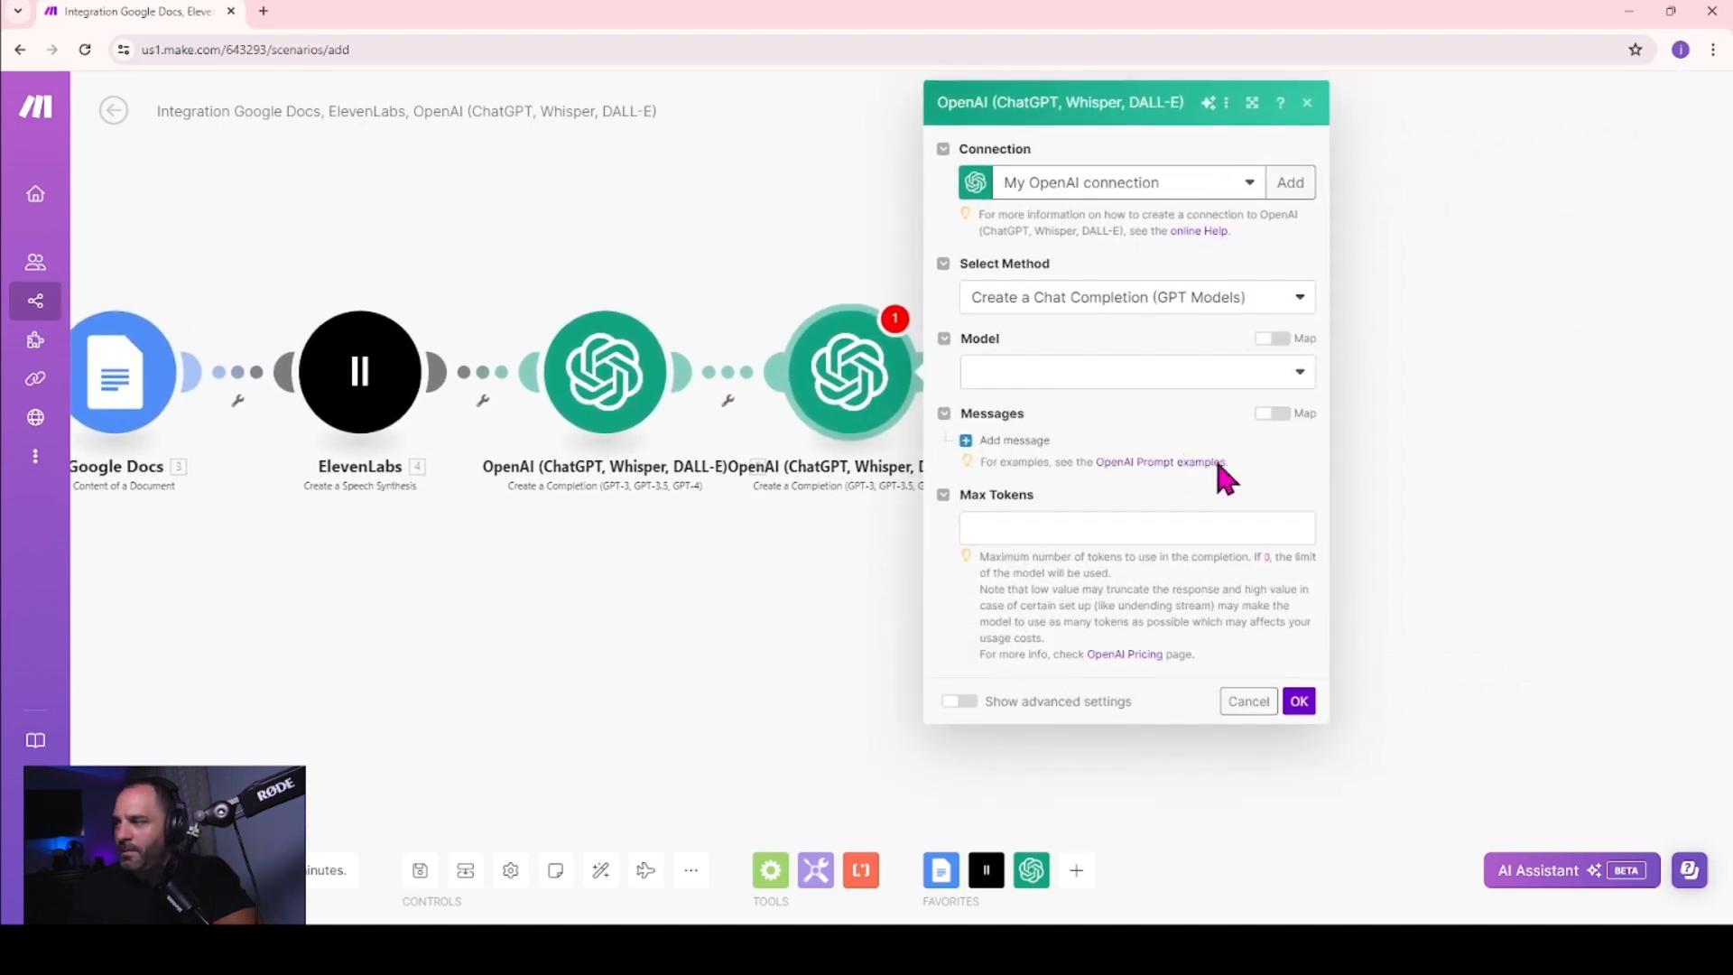
- Select gpt-3.5-turbo-16k for the second OpenAI module and add a first message with the System role
click(1289, 372)
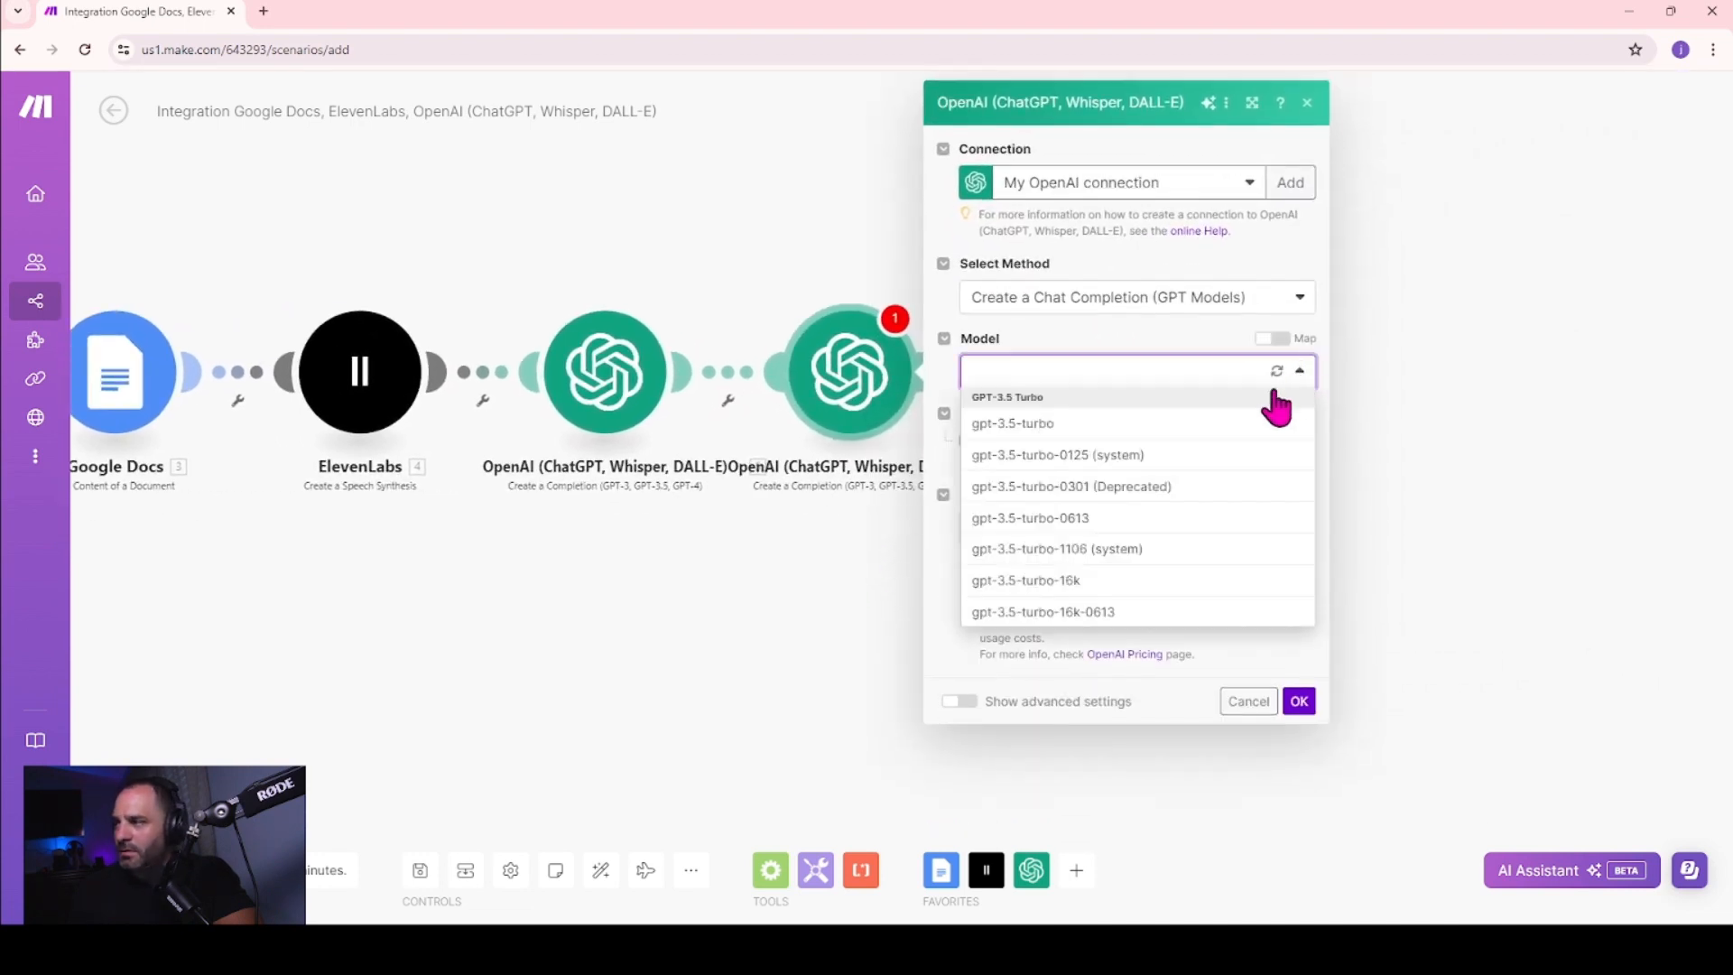
click(1097, 580)
click(993, 443)
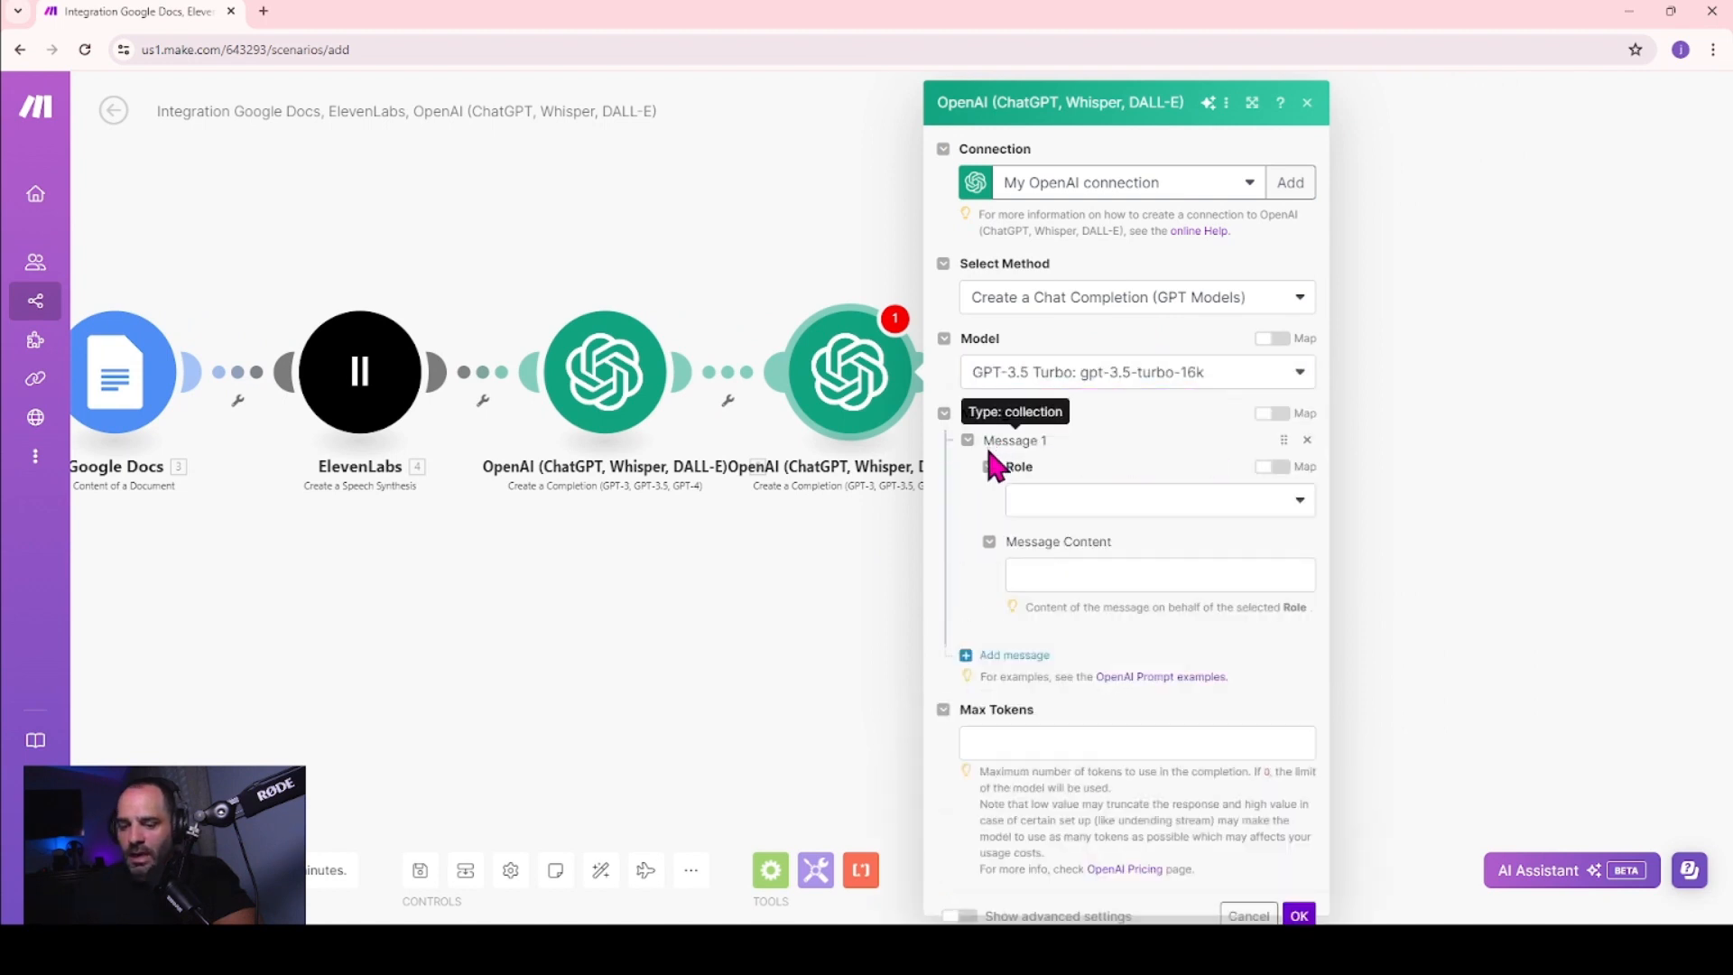
click(1066, 517)
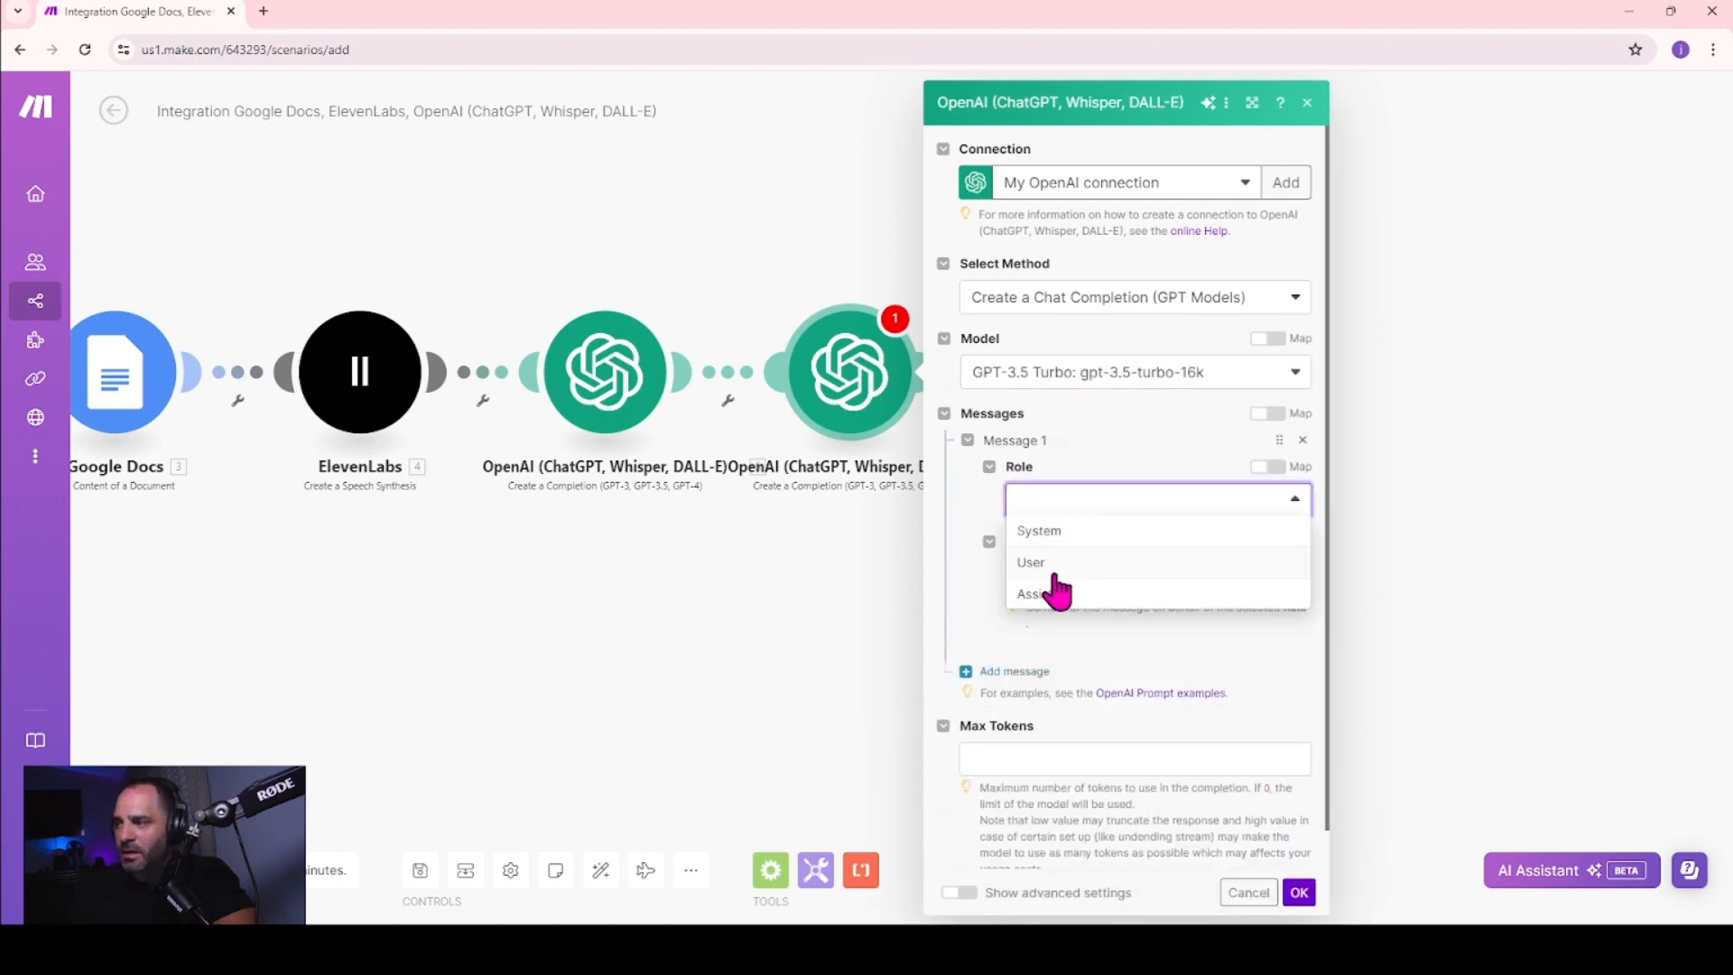
click(1054, 538)
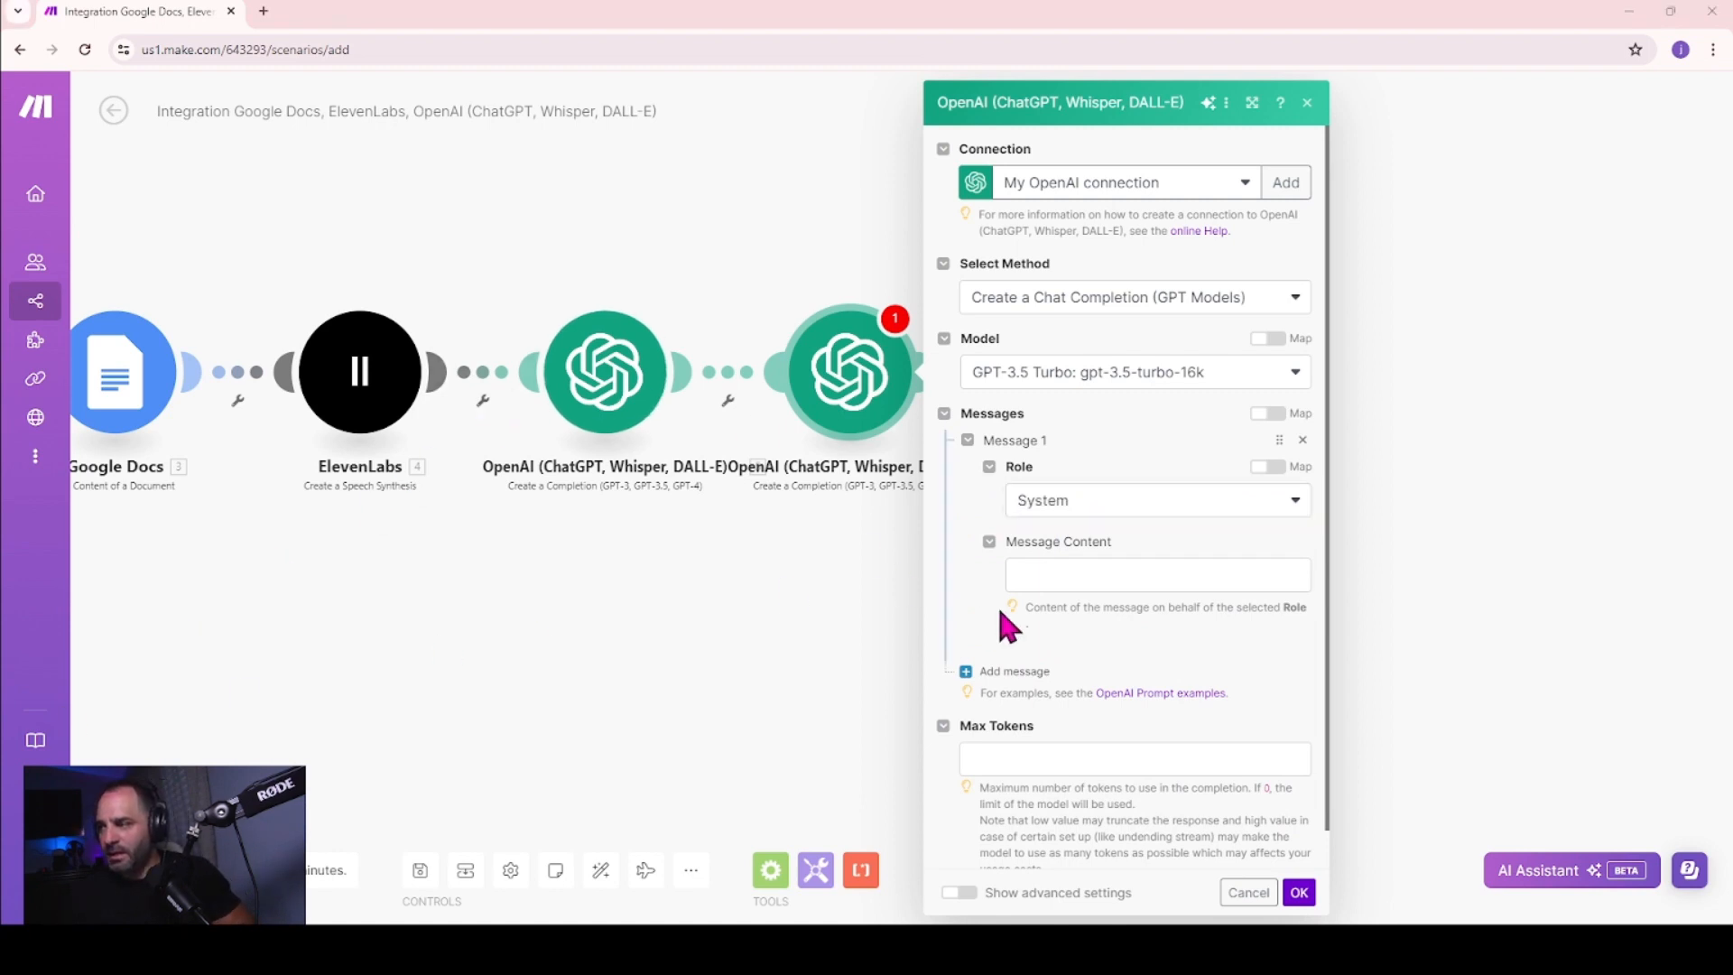
- Enter a System prompt requesting a short "AI News Today" podcast description with short story summaries and no surrounding quotes, and set Max Tokens to 500
click(1039, 571)
text(Create a short podcast description based on the content. Include short summaries on each news story included without going into detail. The podcast is called "AI News Today". Don't surround it with quotes.)
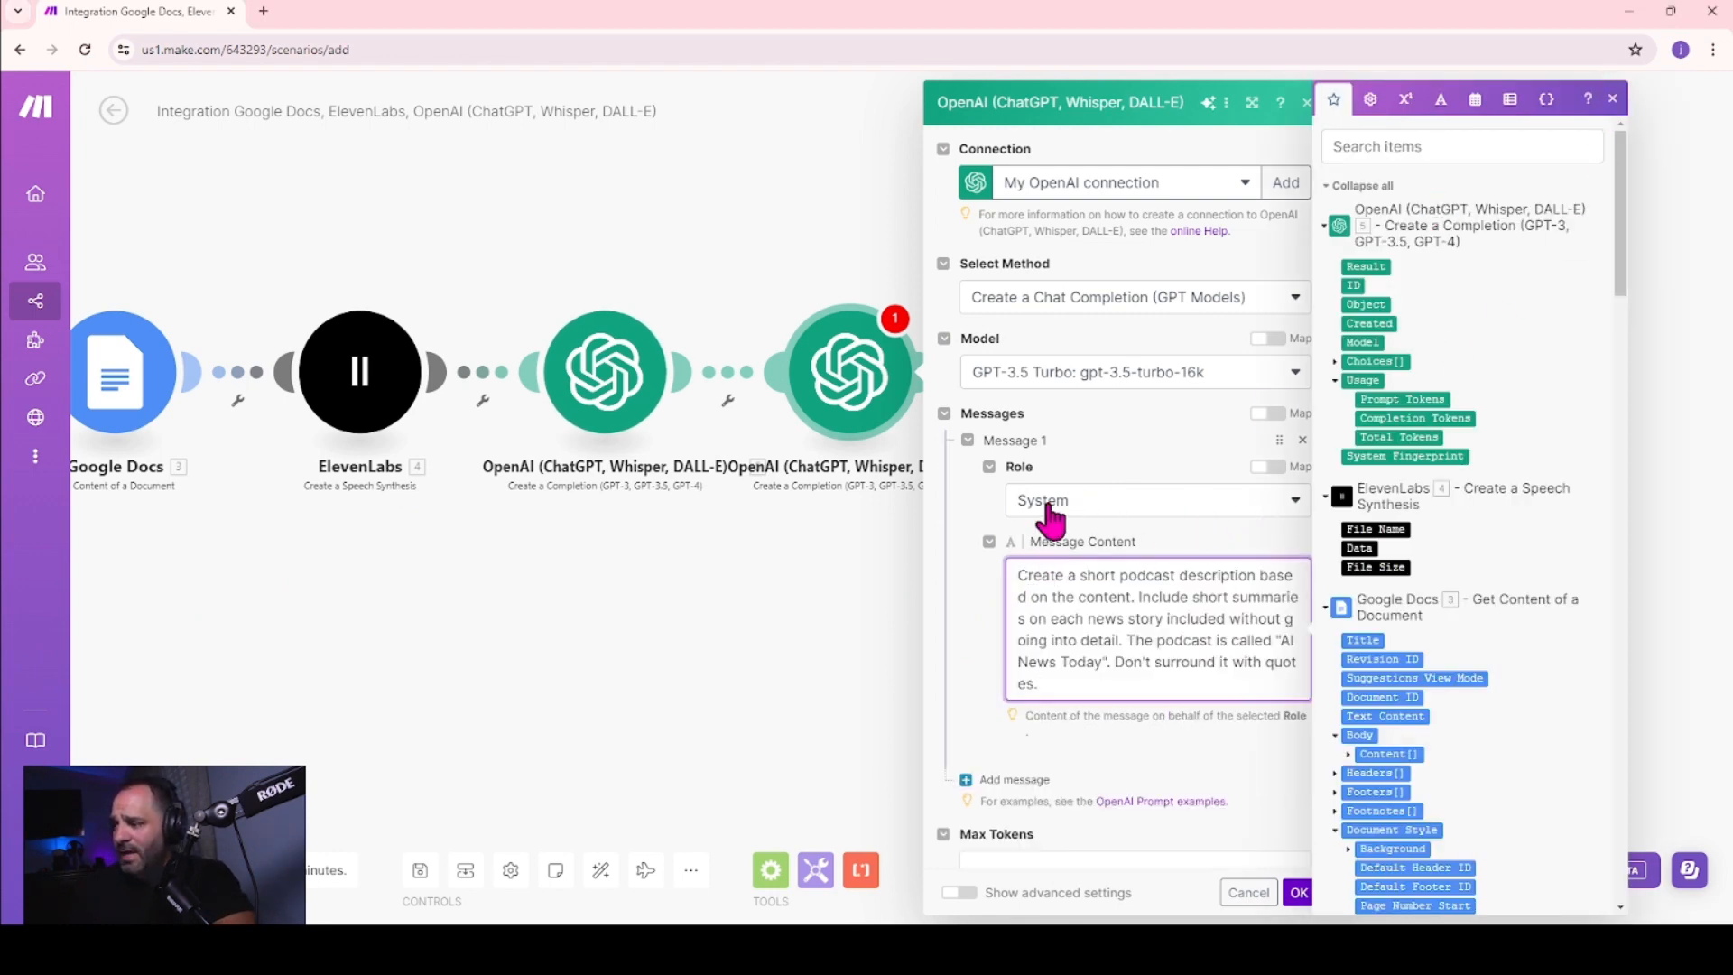
scroll(1047, 524, down, 2)
click(1121, 715)
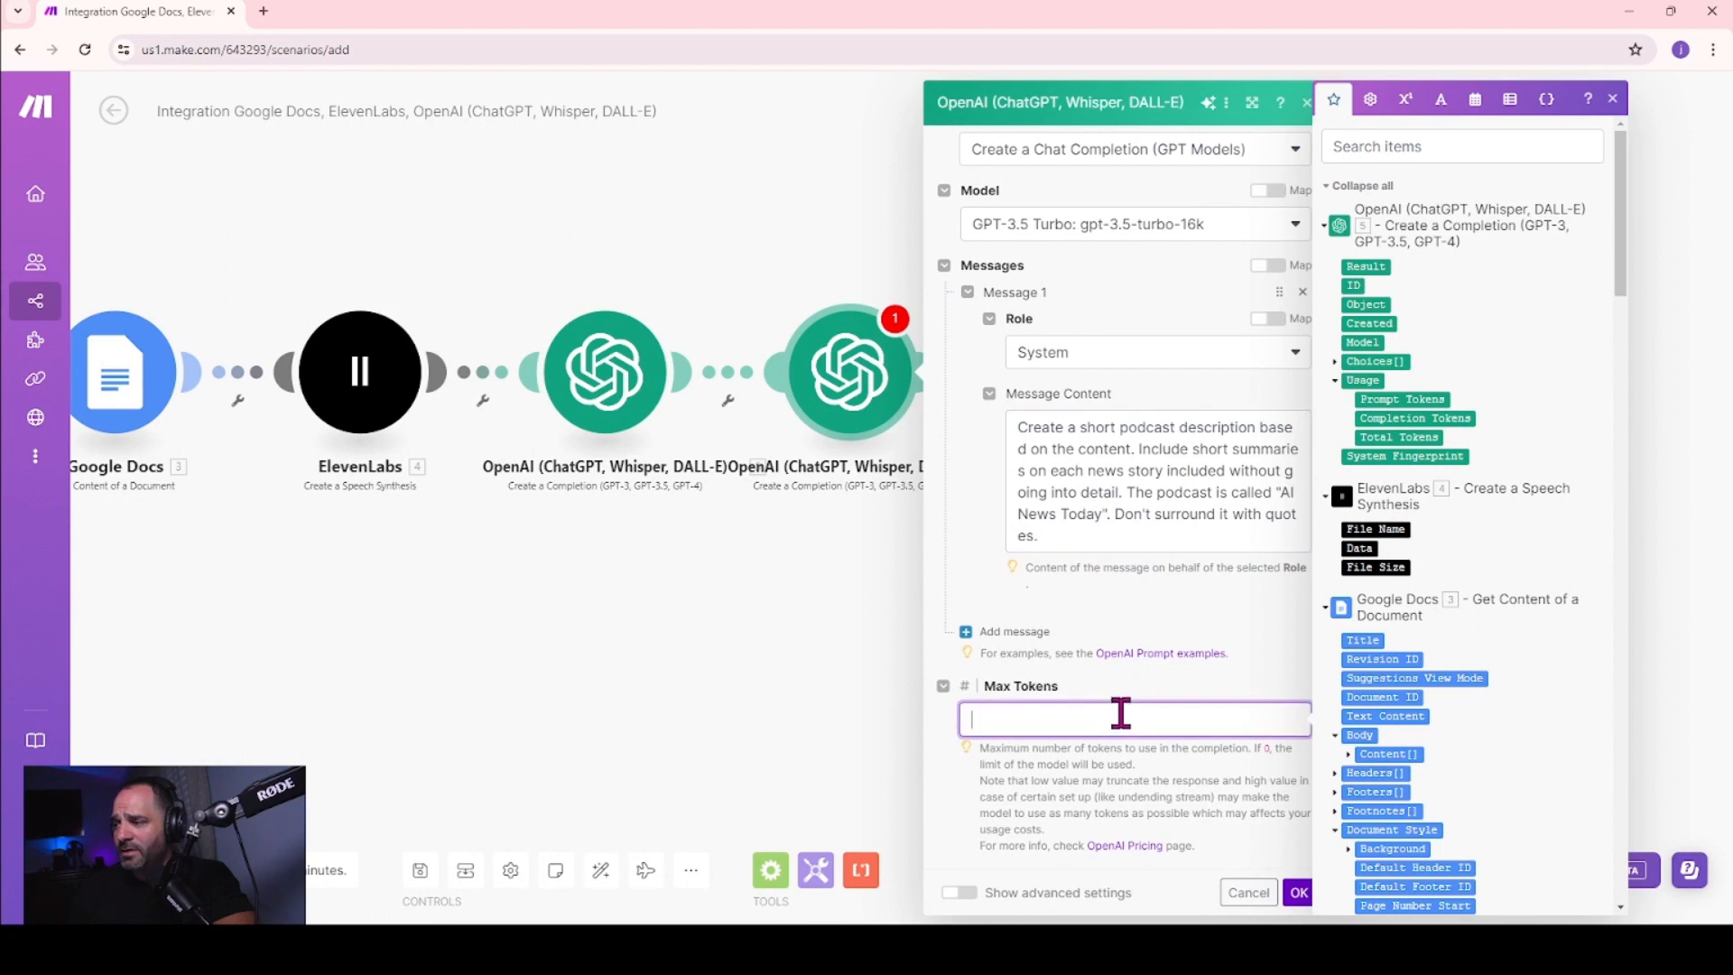
text(500)
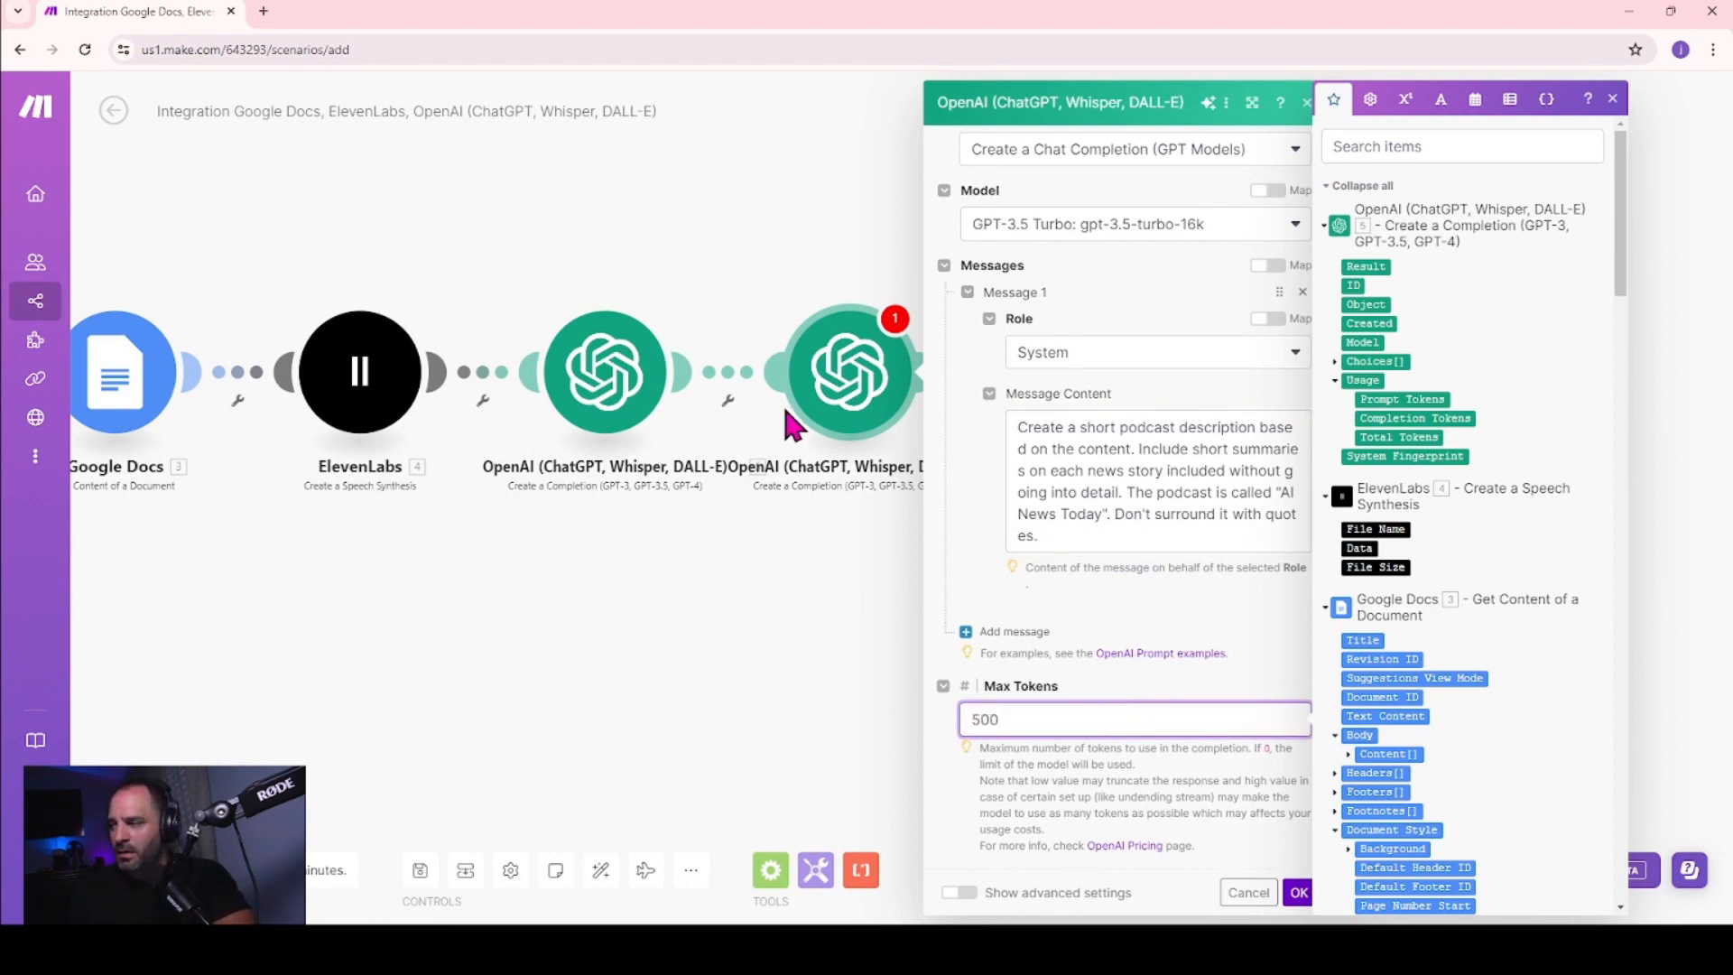
click(1612, 98)
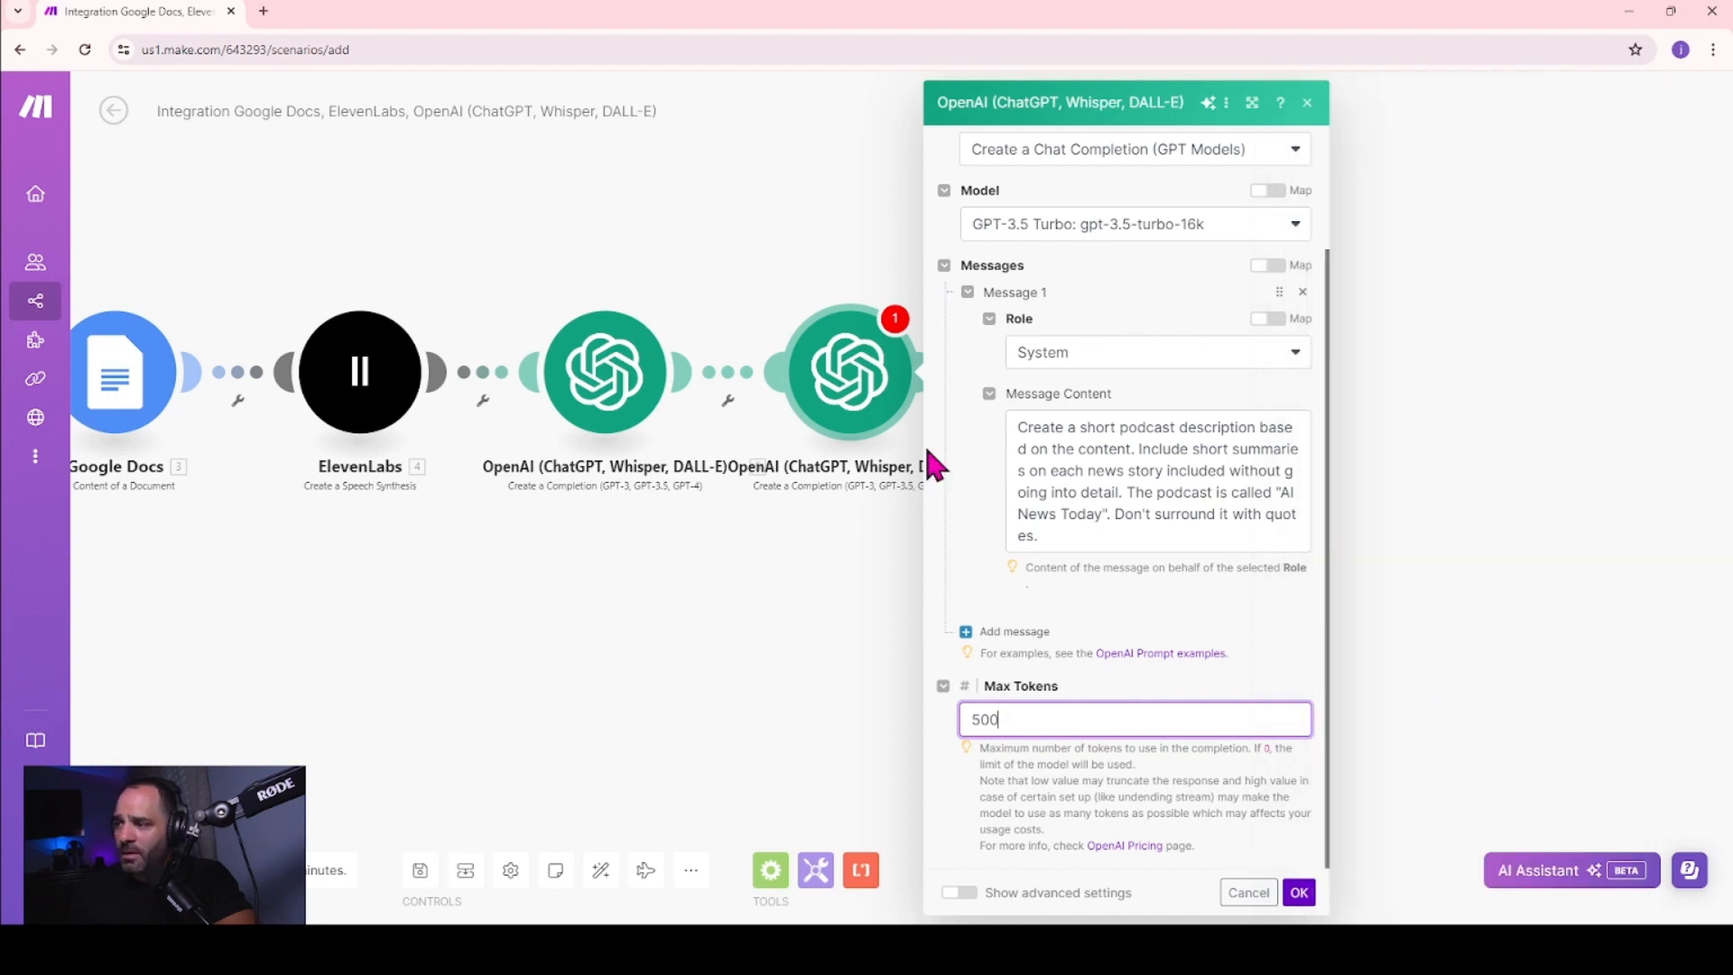
- Add a second message with the User role to the OpenAI description module
click(1015, 631)
scroll(1054, 619, down, 3)
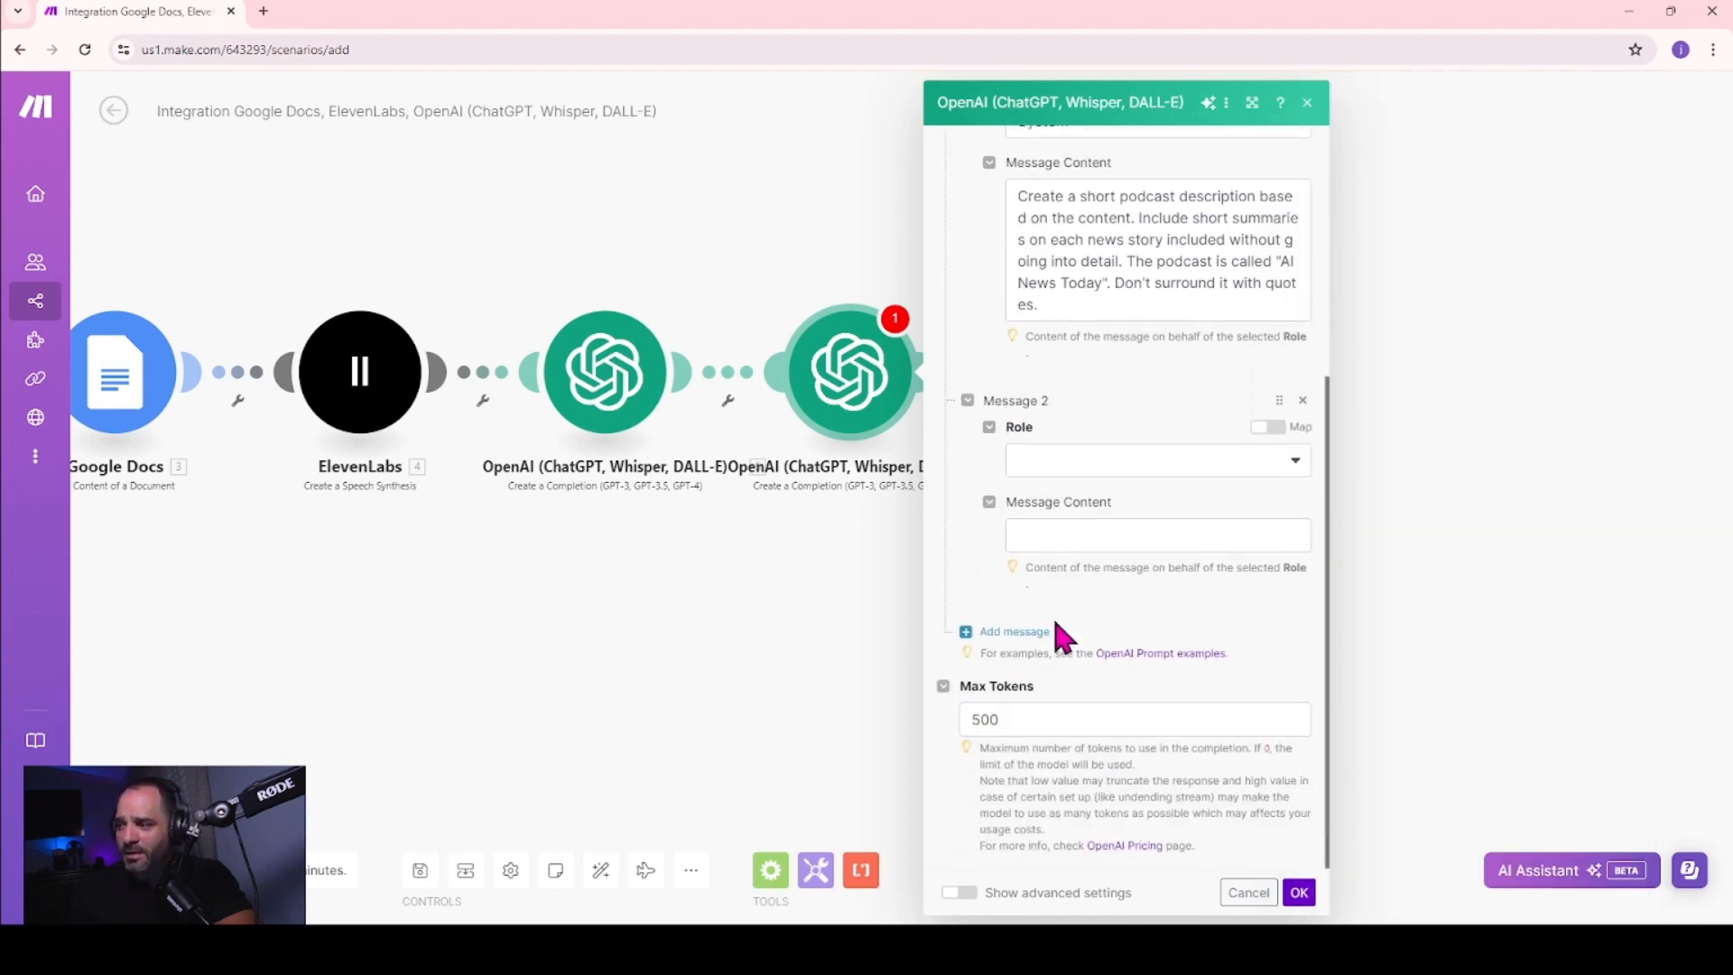
click(1105, 462)
click(1092, 518)
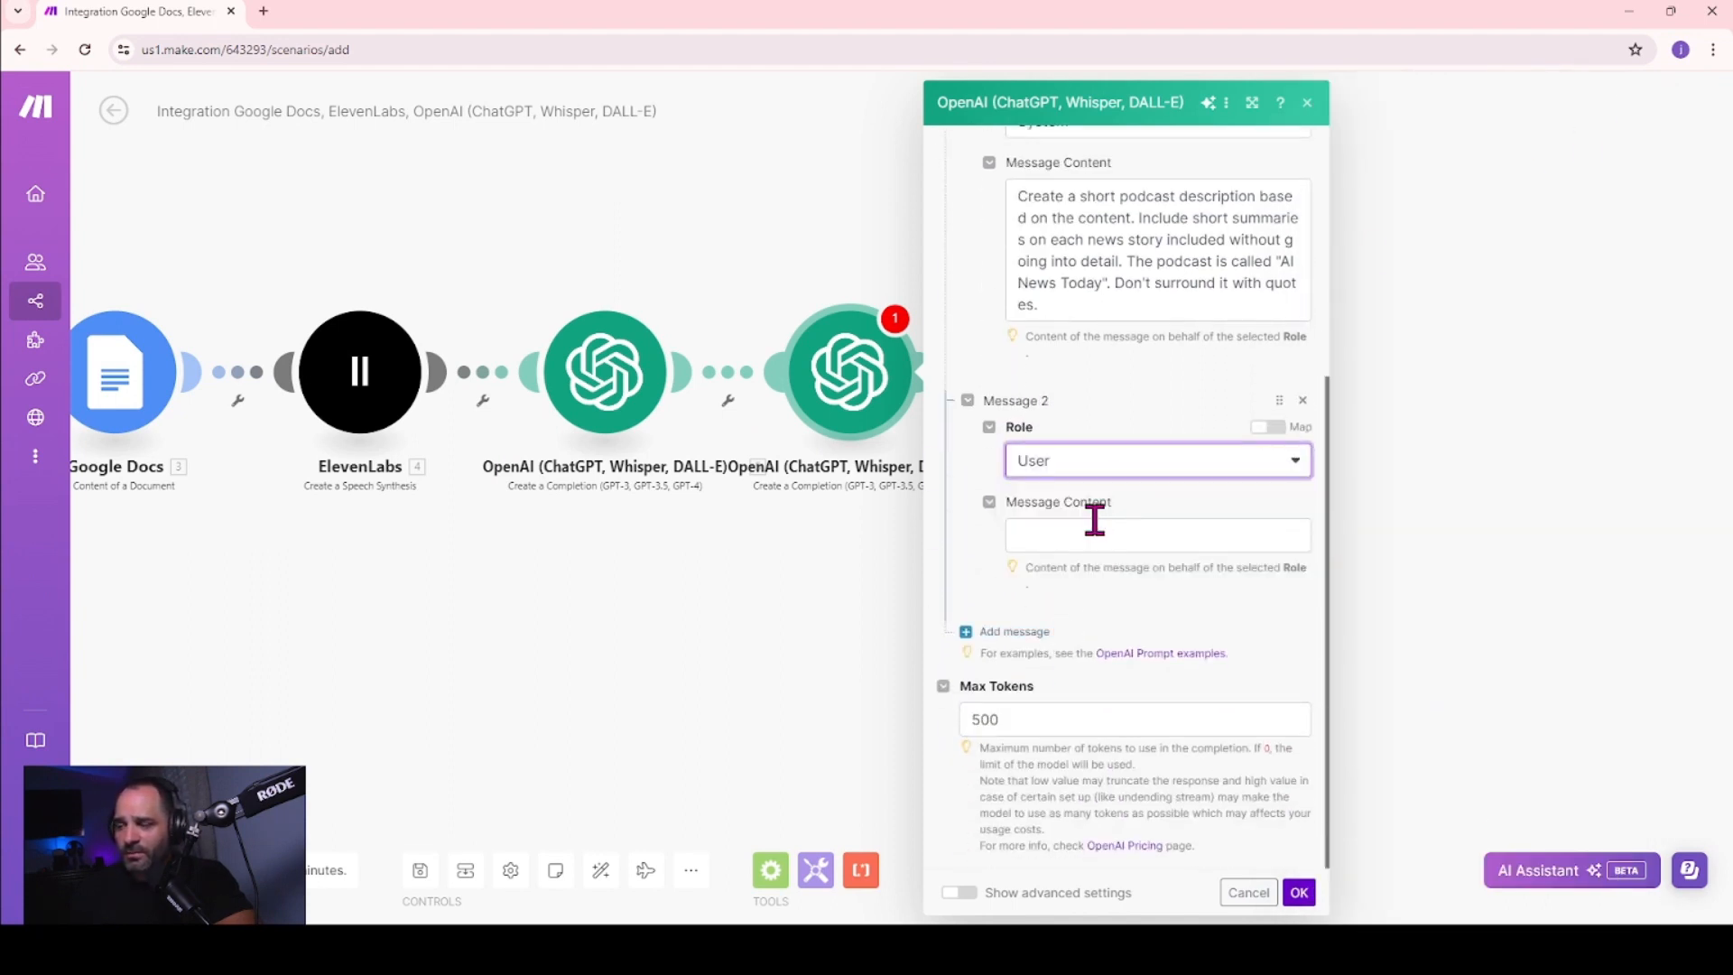
- Map Text Content from Google Docs Get Content of a Document as the User message content and confirm the OpenAI description module
click(1092, 533)
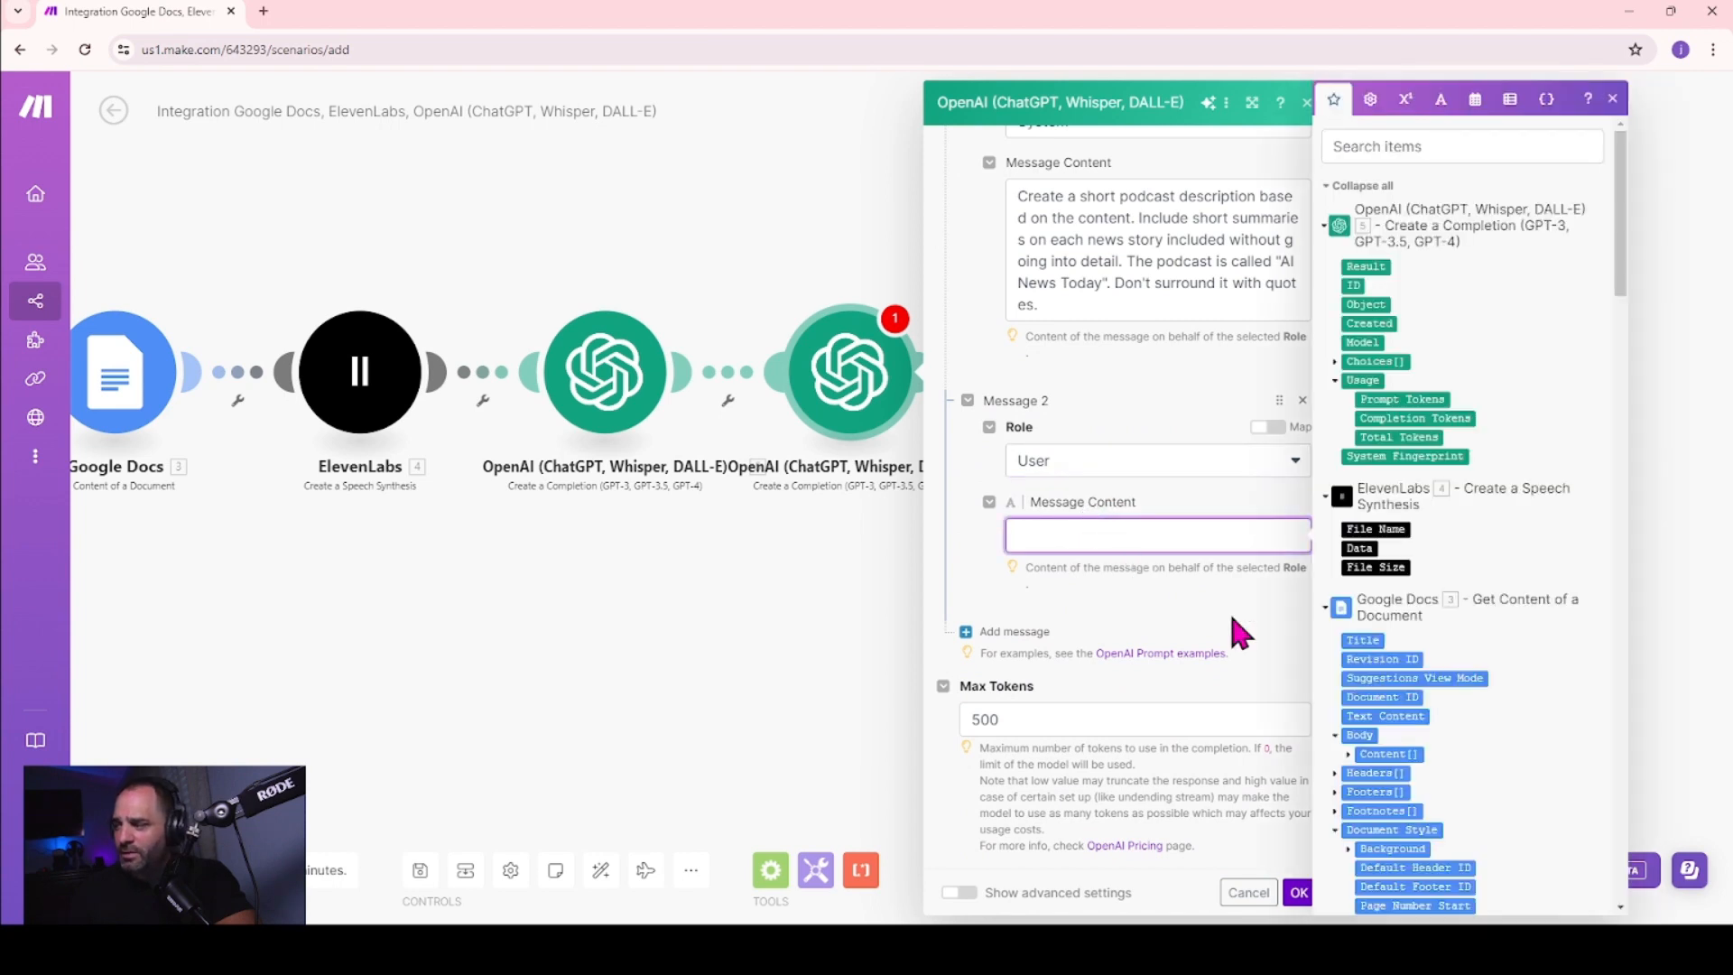
scroll(1385, 650, down, 4)
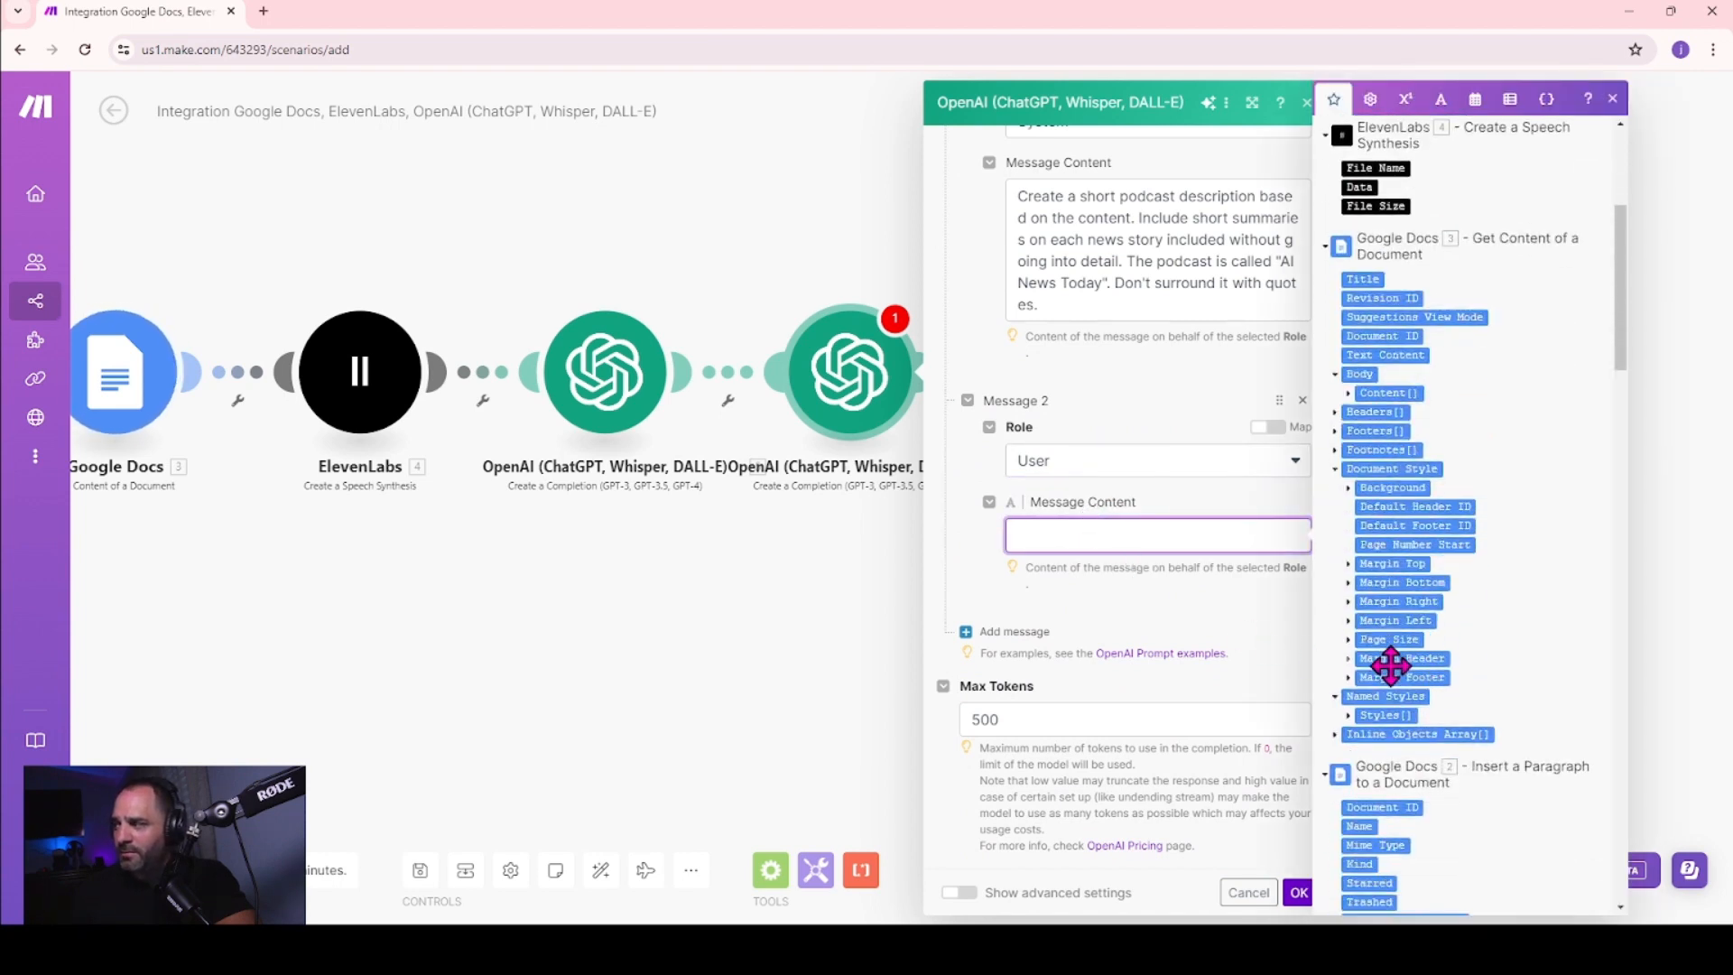
scroll(1390, 666, down, 5)
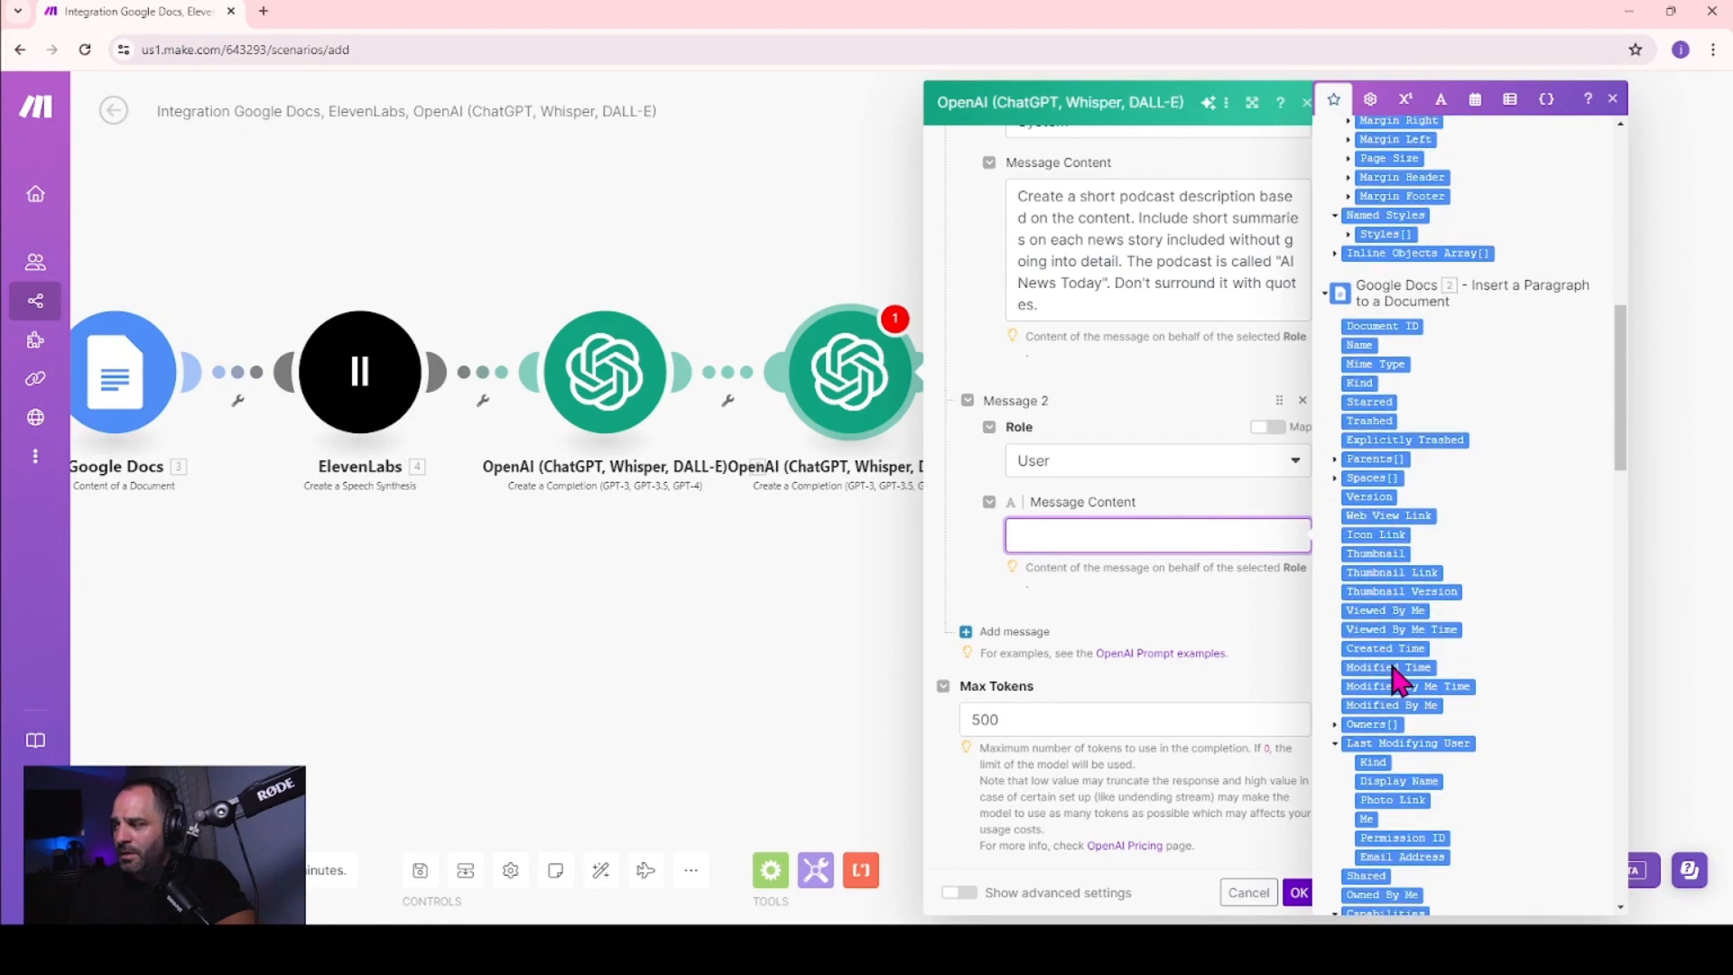
scroll(1391, 668, down, 6)
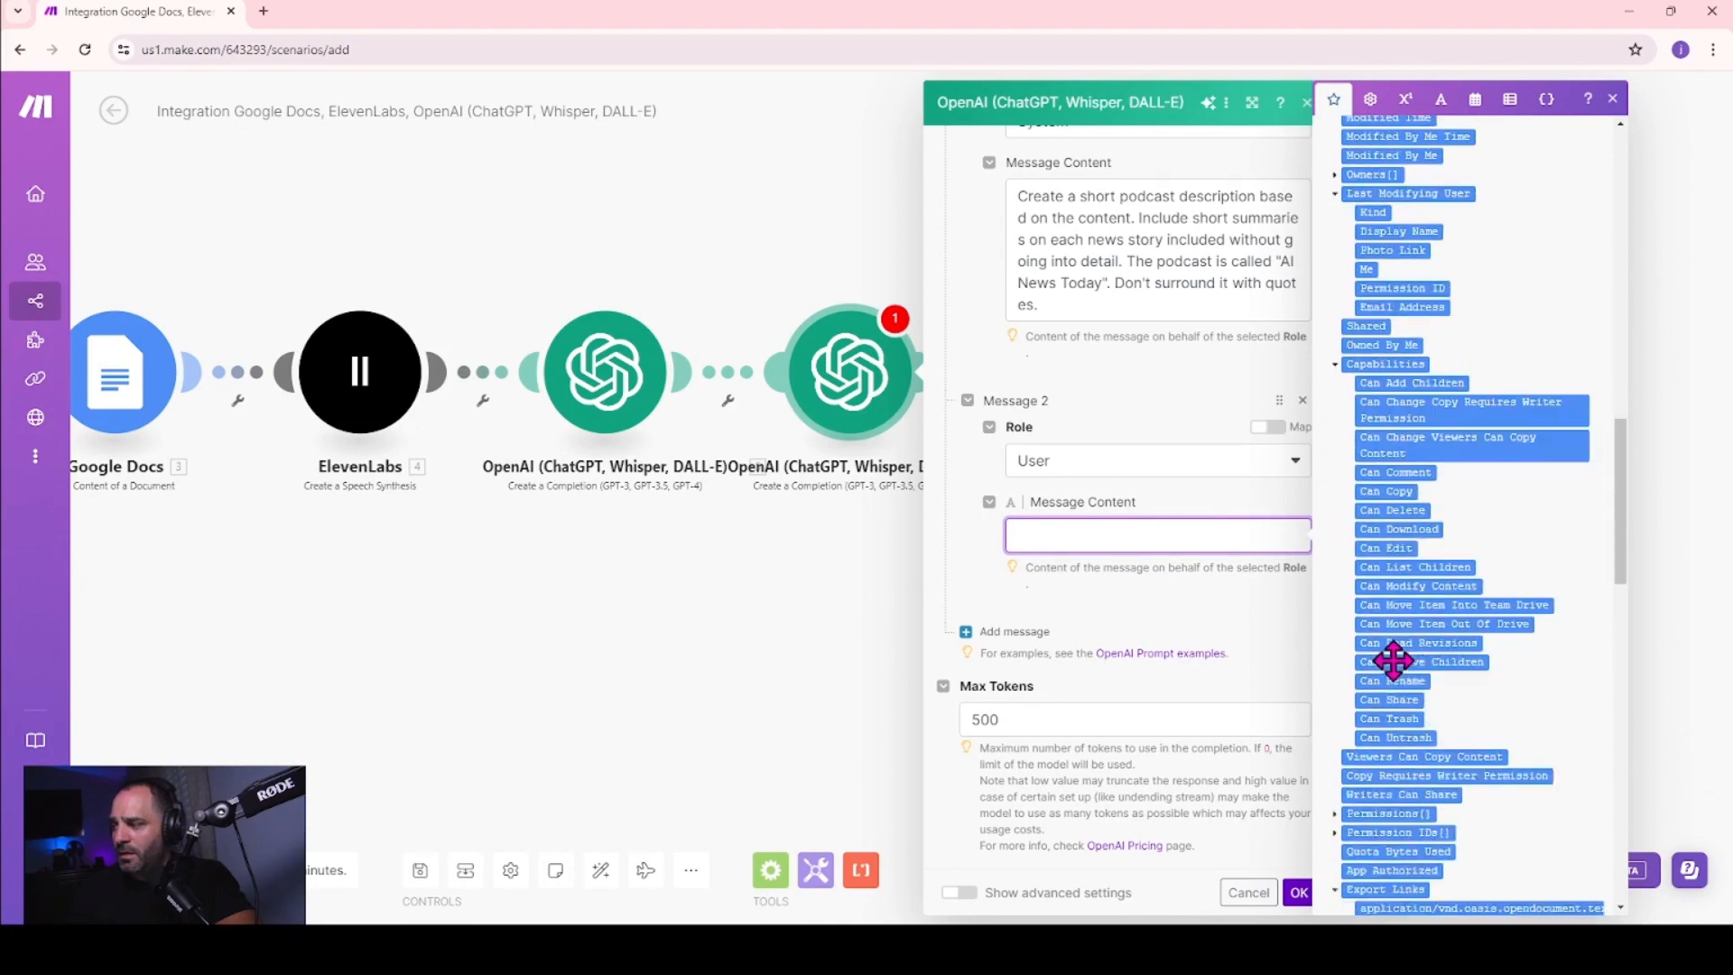
scroll(1392, 660, down, 5)
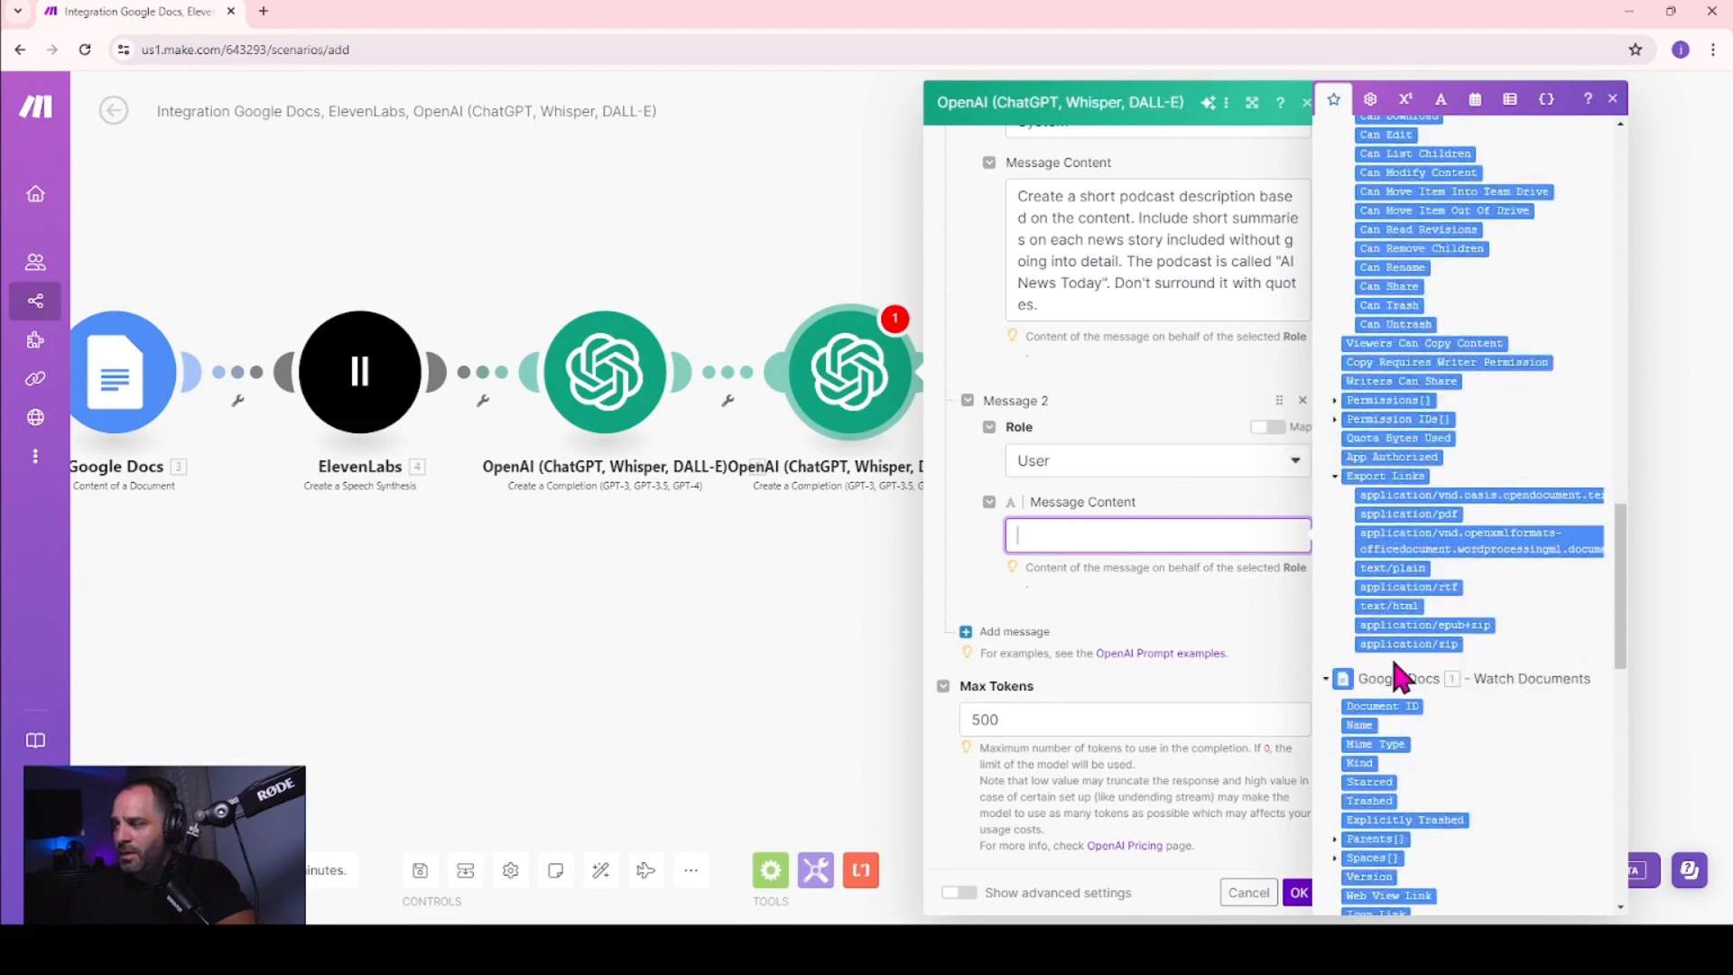
scroll(1394, 665, up, 10)
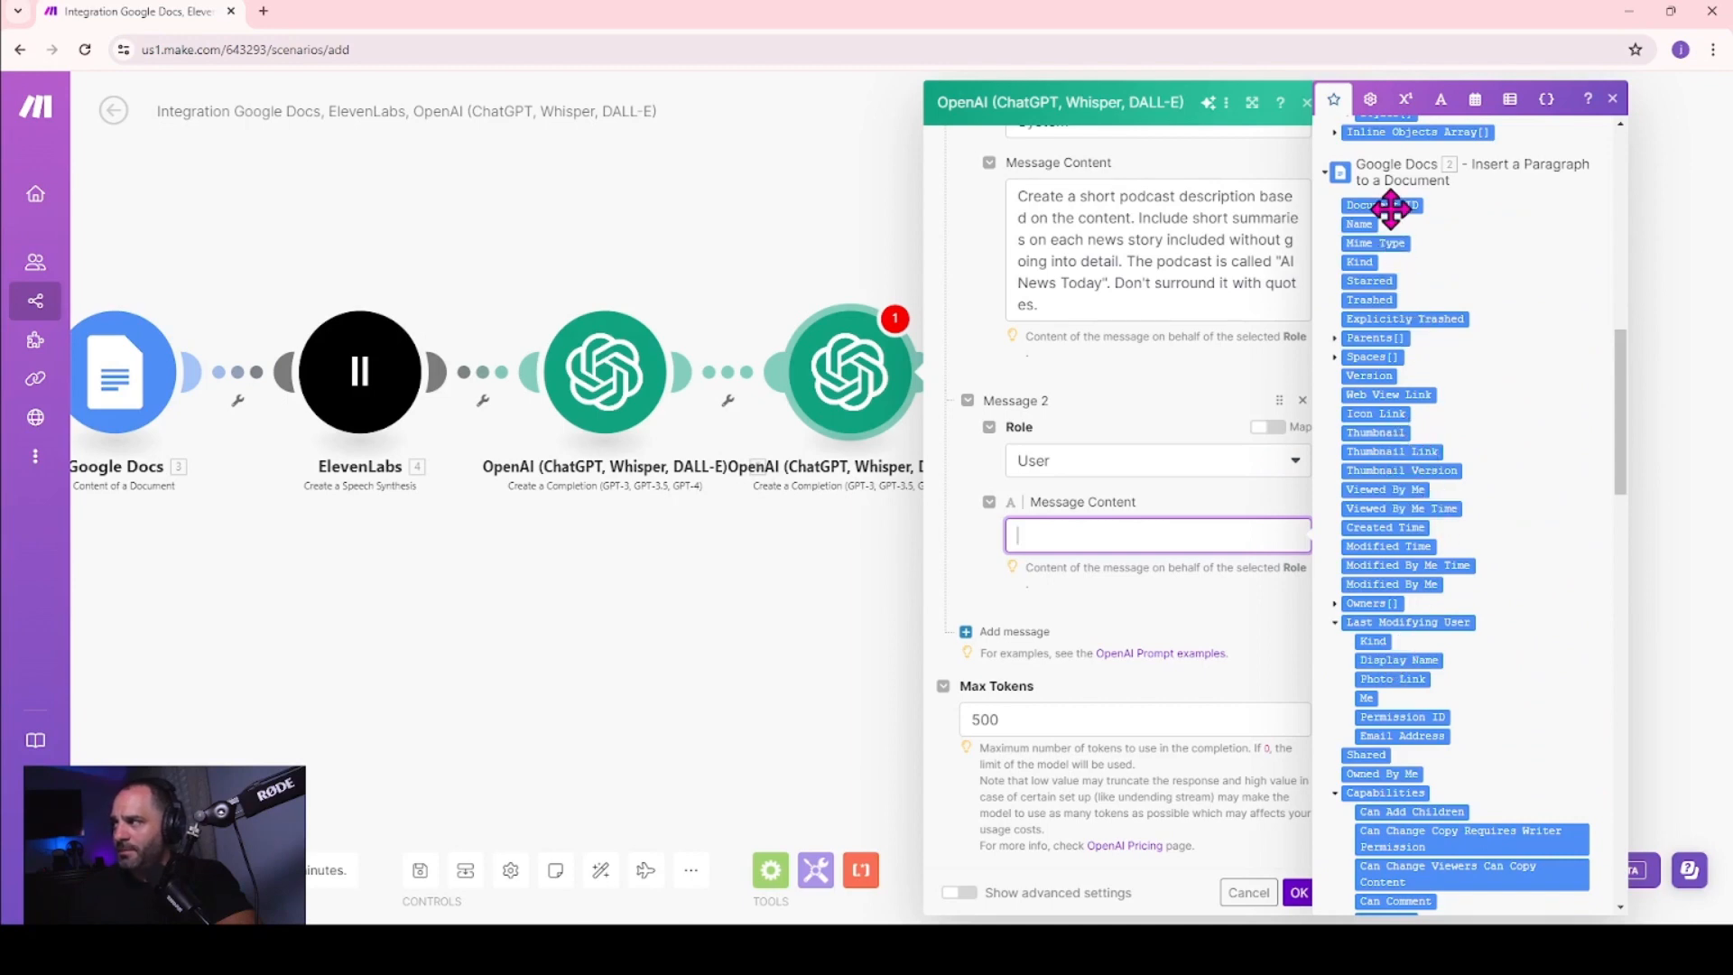
scroll(1408, 352, up, 5)
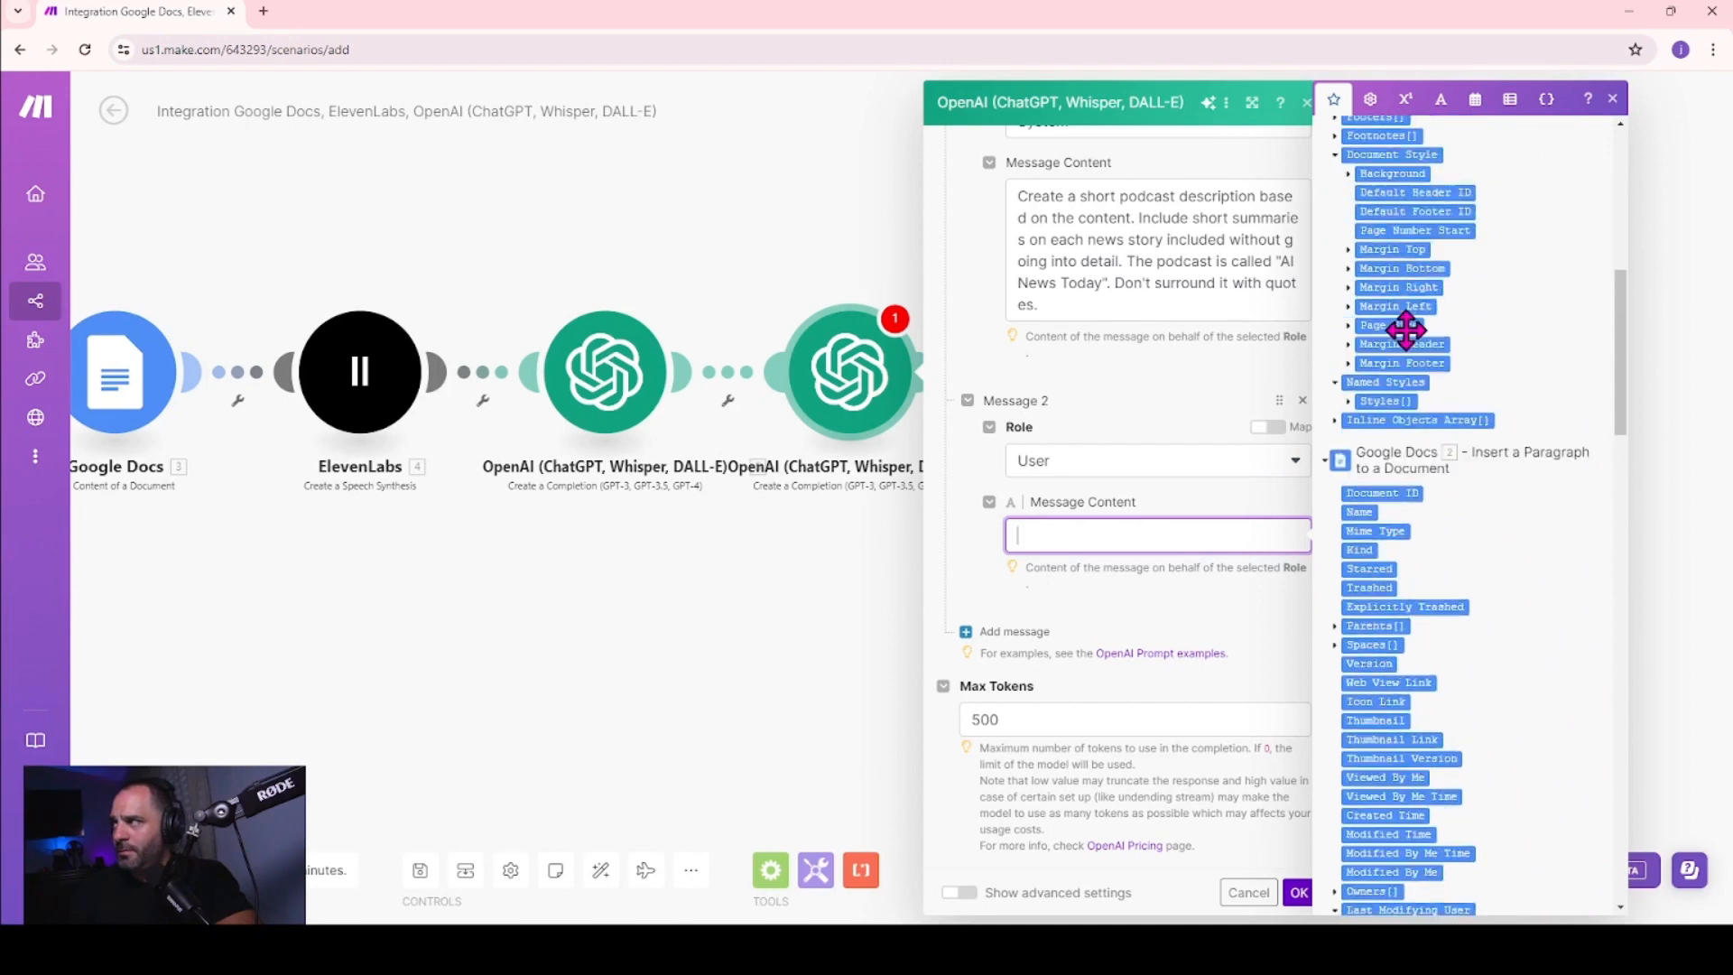
scroll(1406, 338, up, 1)
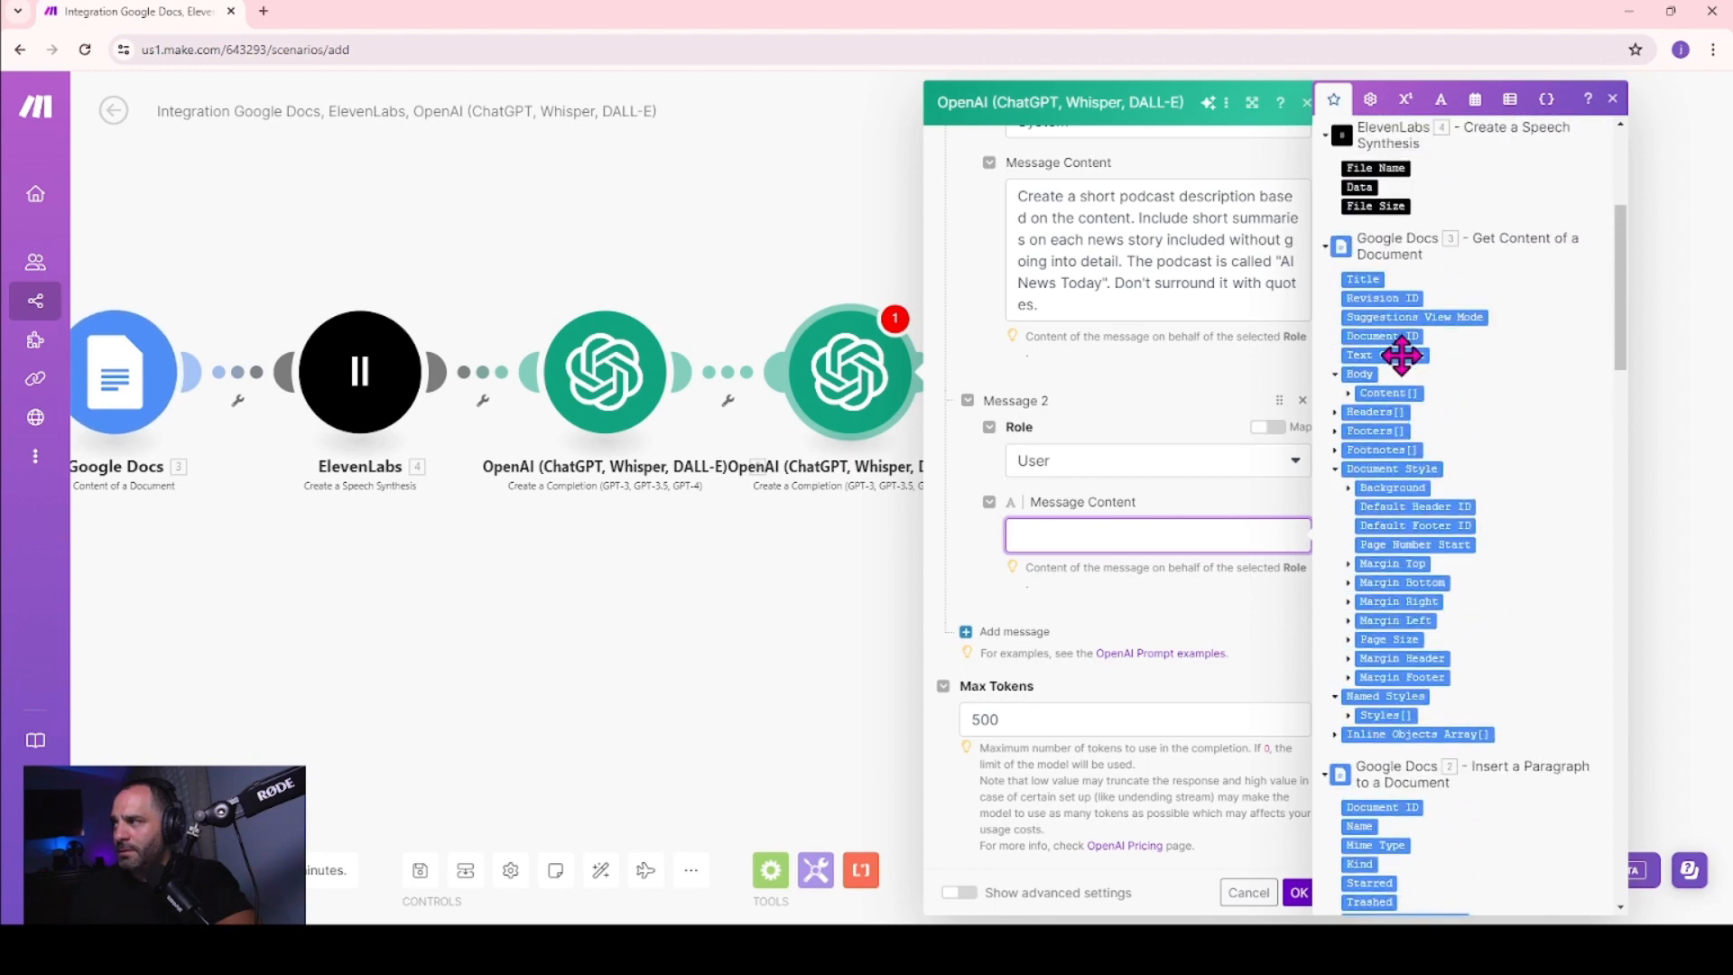
click(1401, 355)
click(1185, 589)
click(1299, 892)
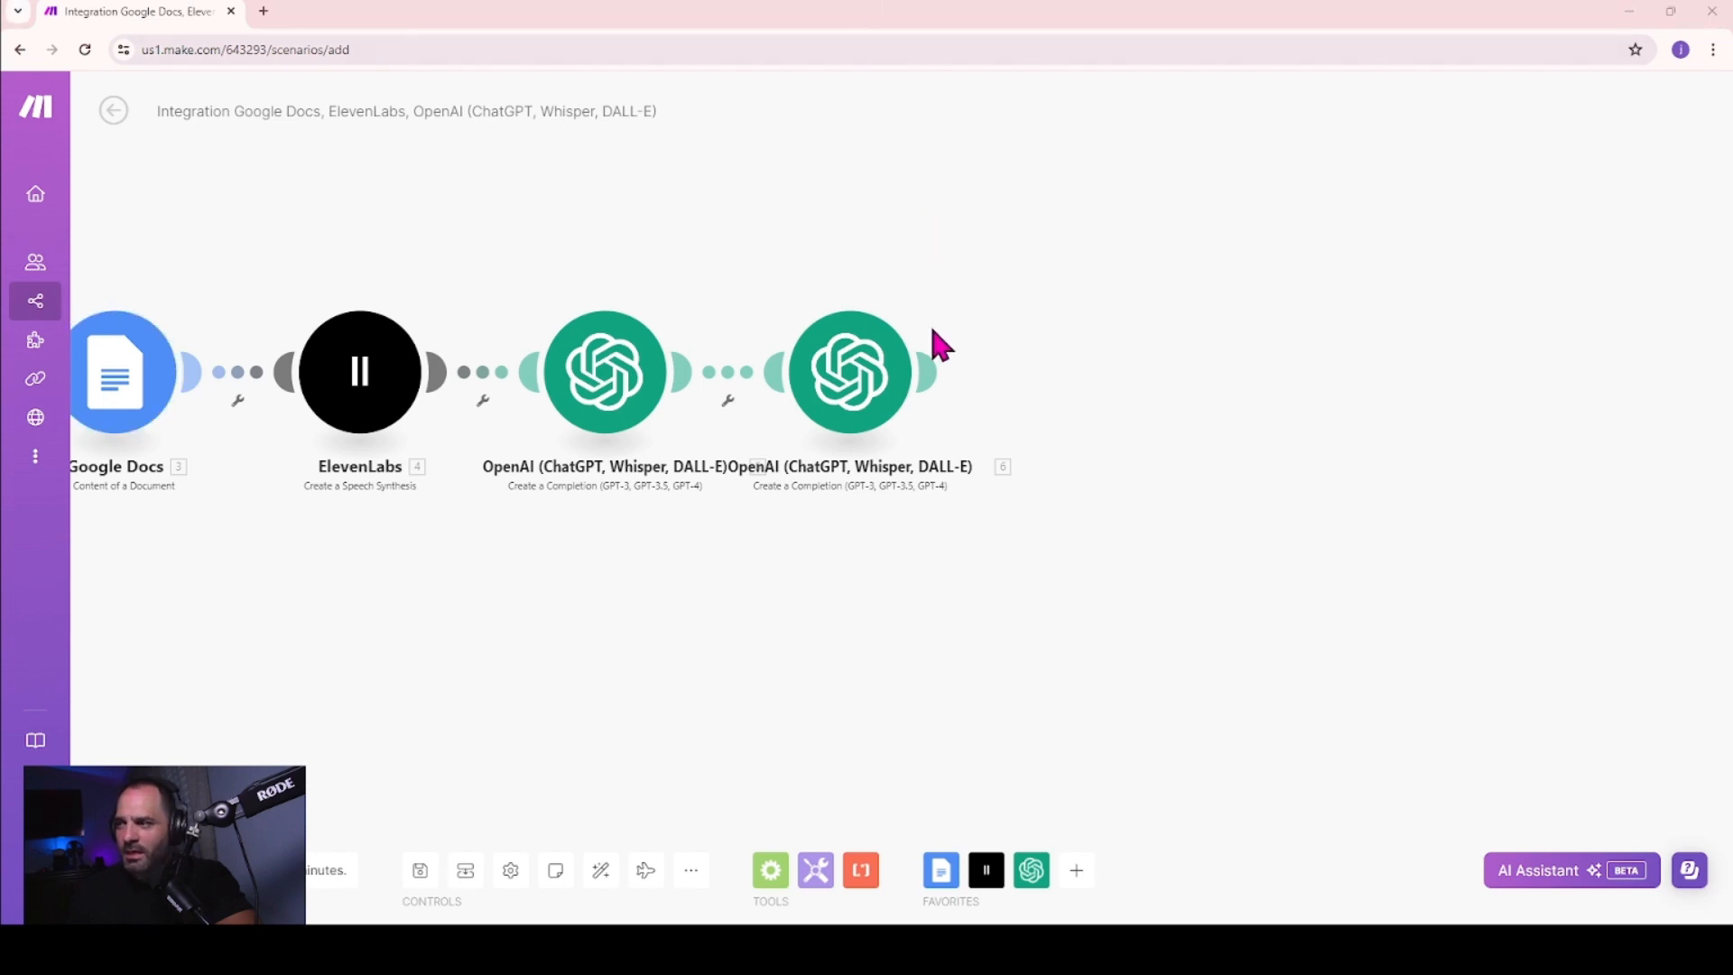
- Add a SoundCloud Upload a New Track module after the second OpenAI module
click(926, 372)
click(1124, 381)
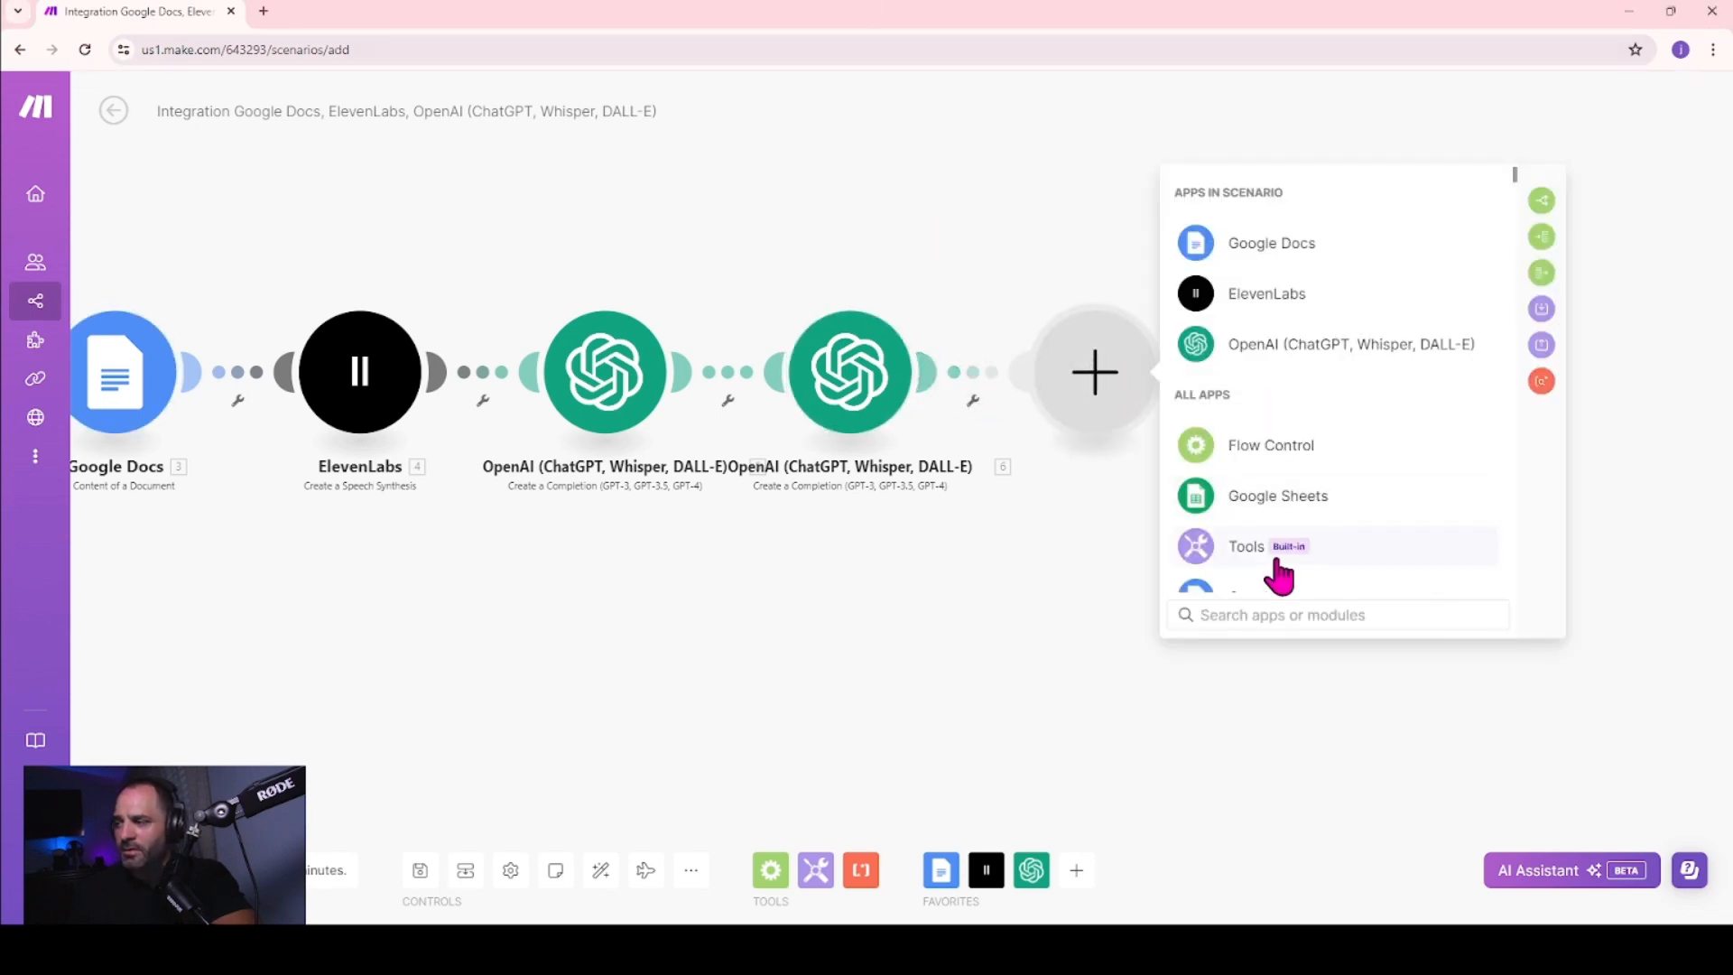
text(sou)
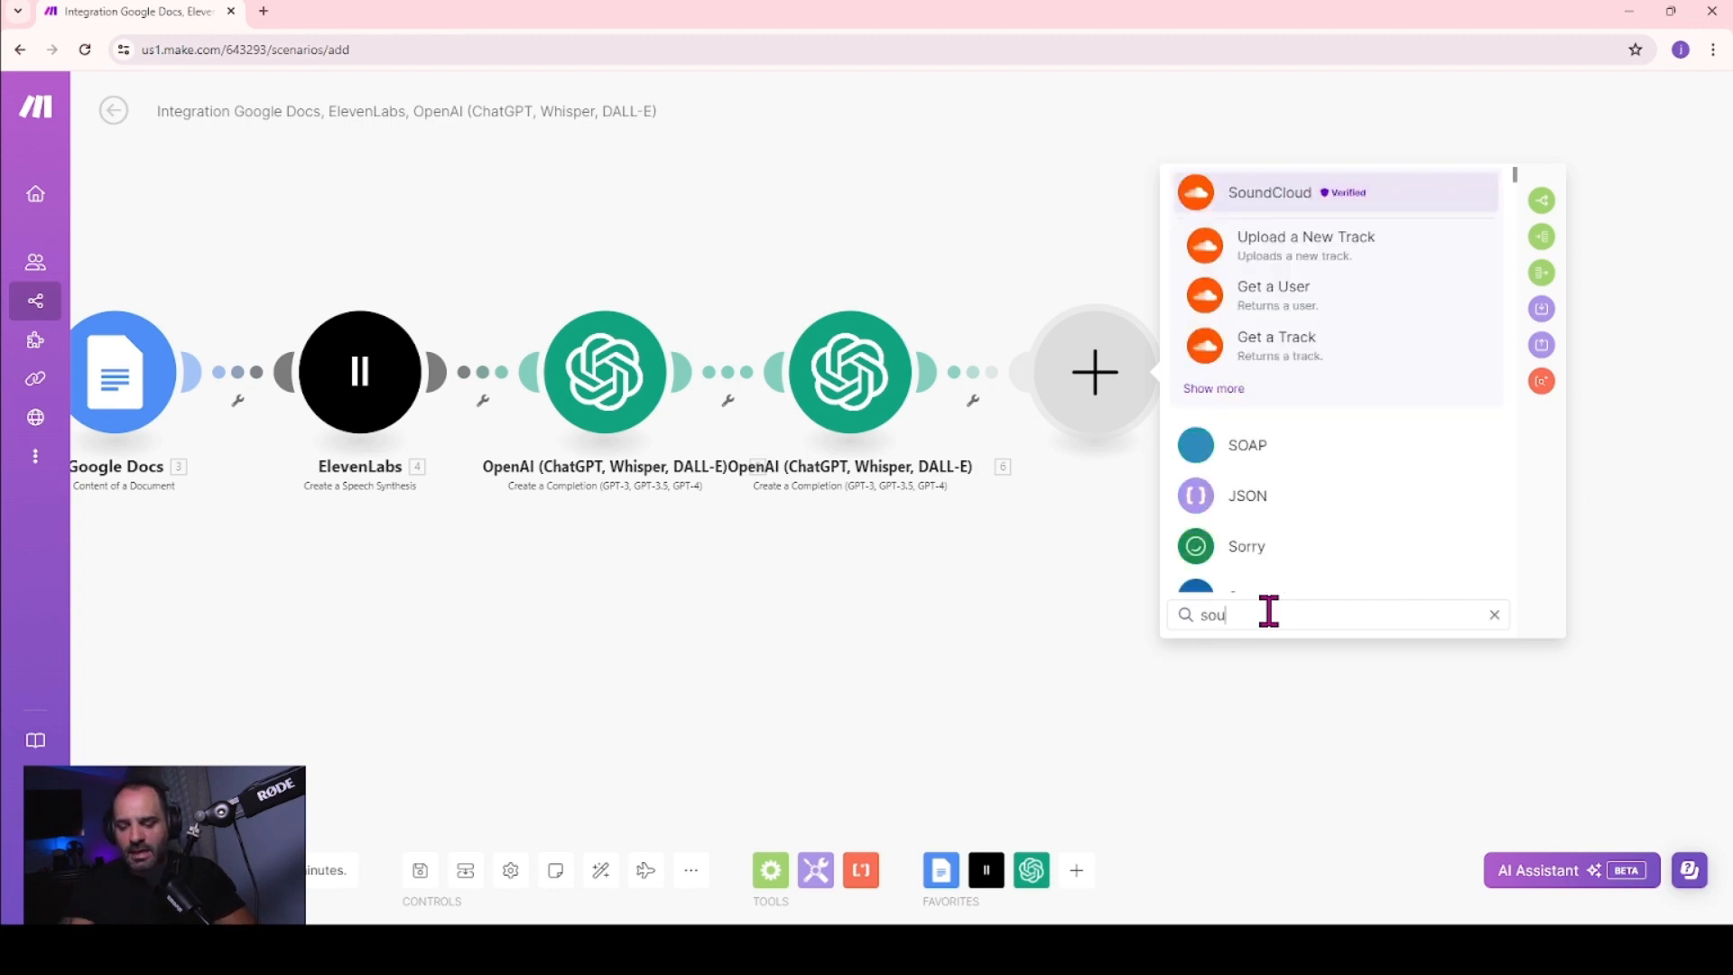
click(1256, 200)
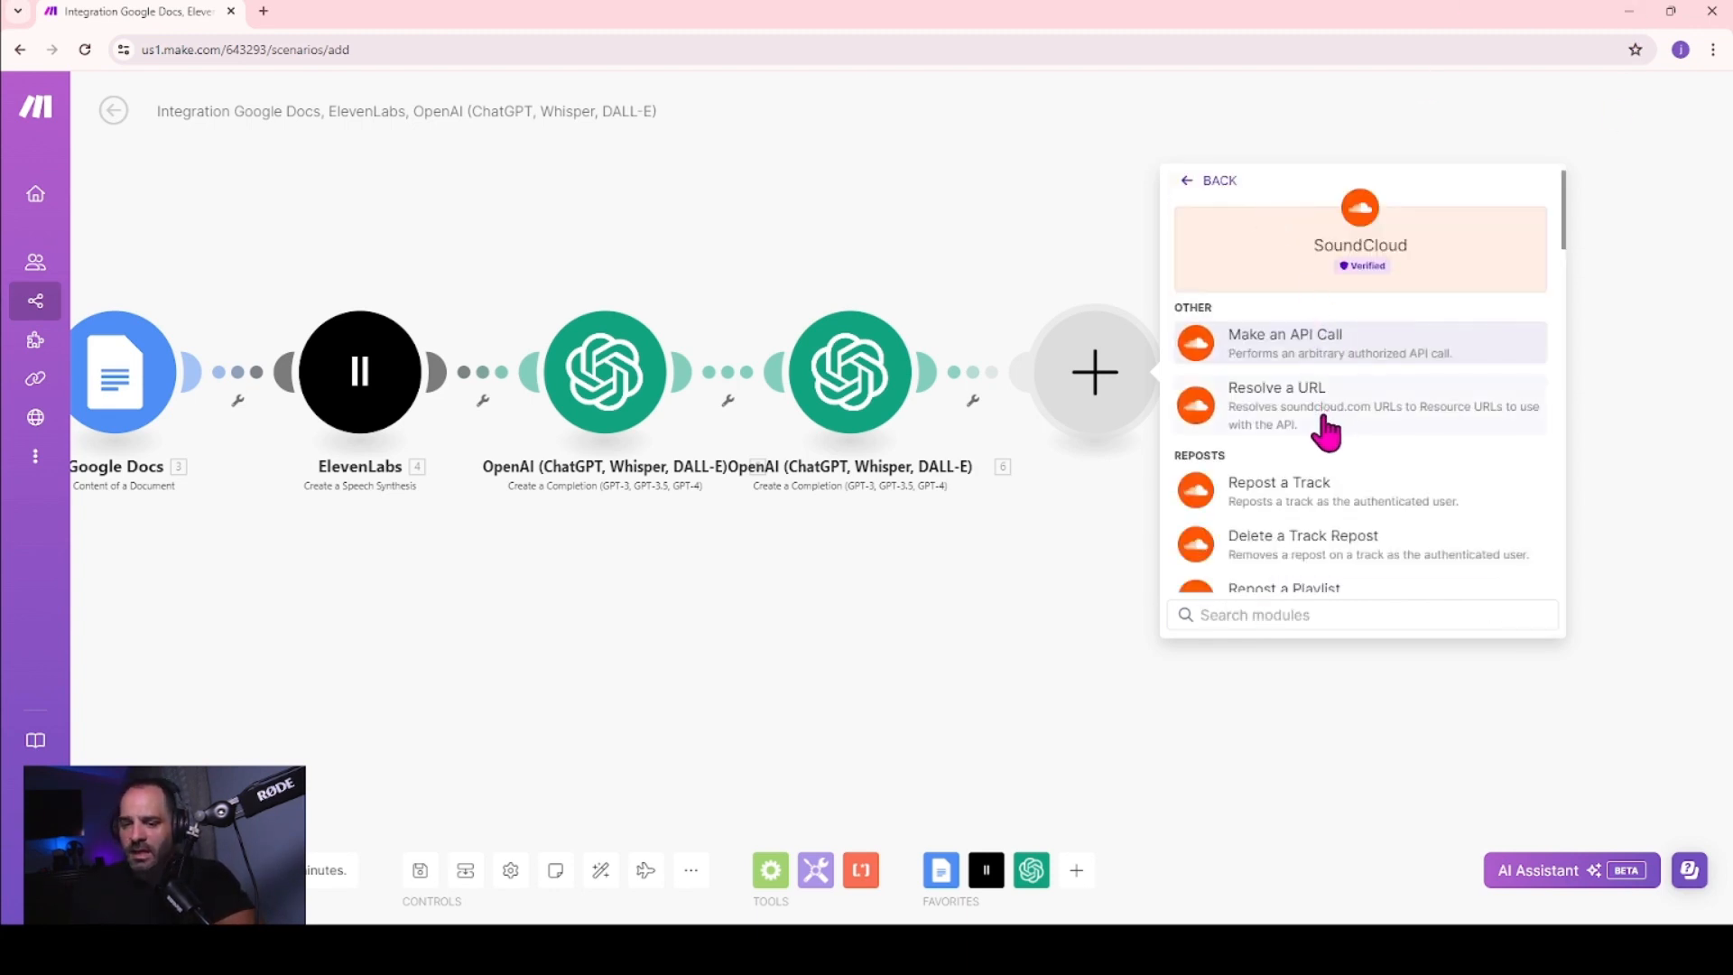
click(1288, 614)
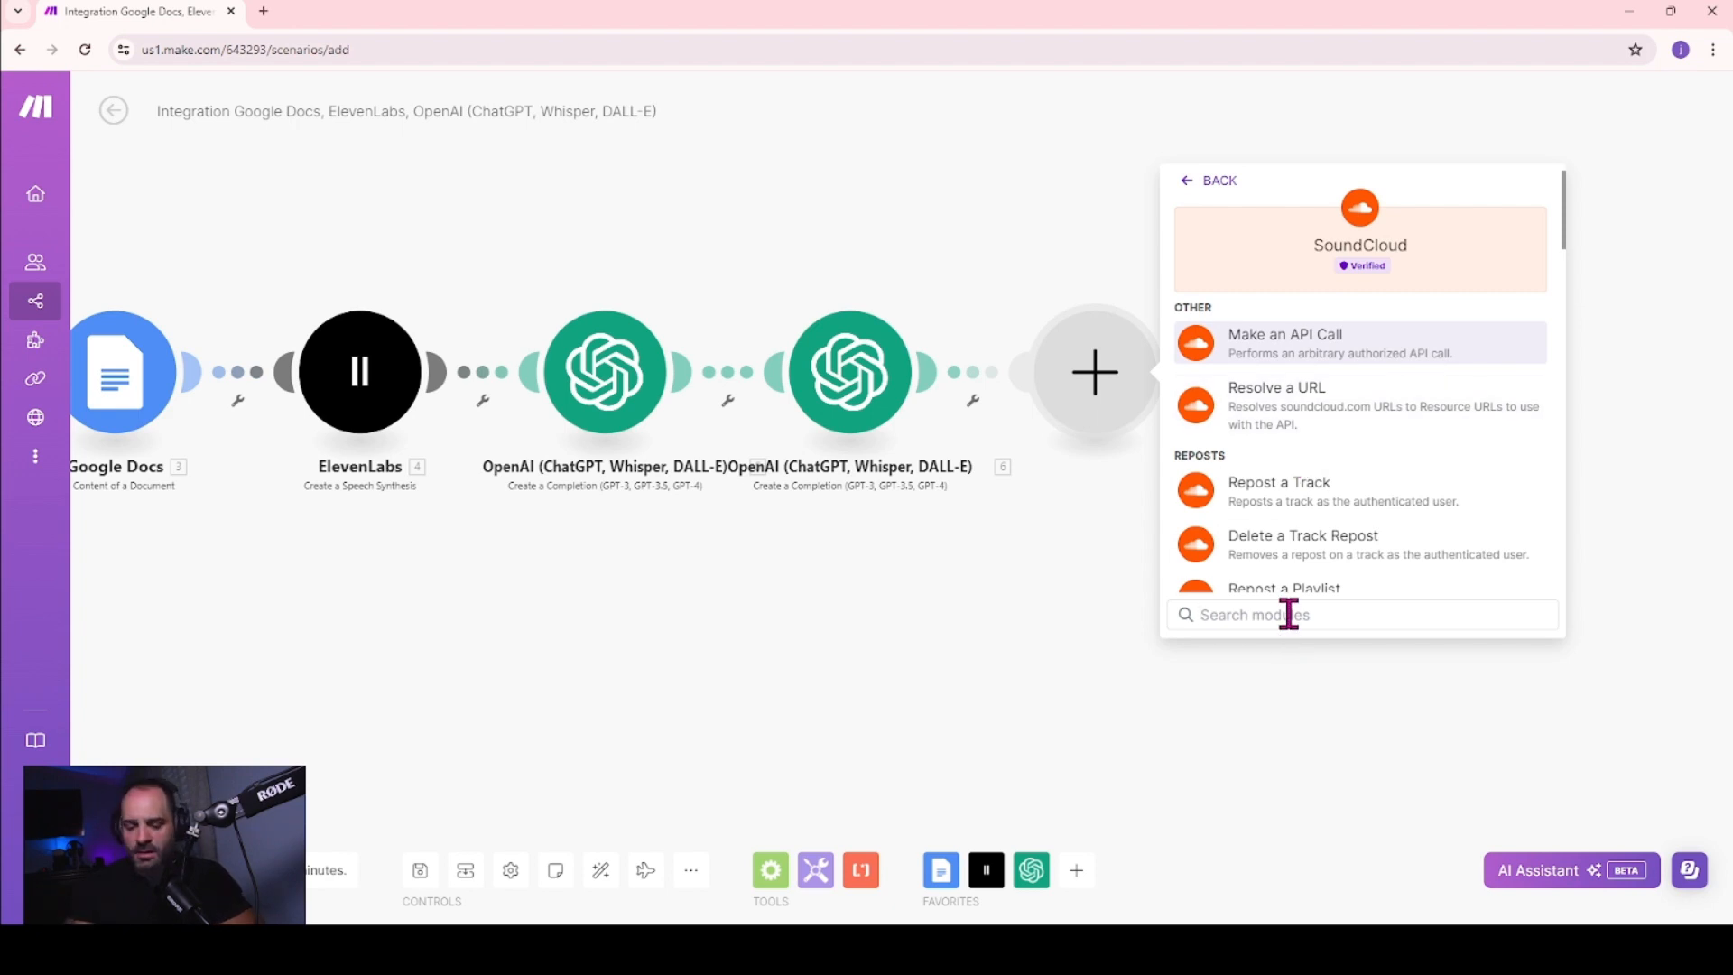
text(up)
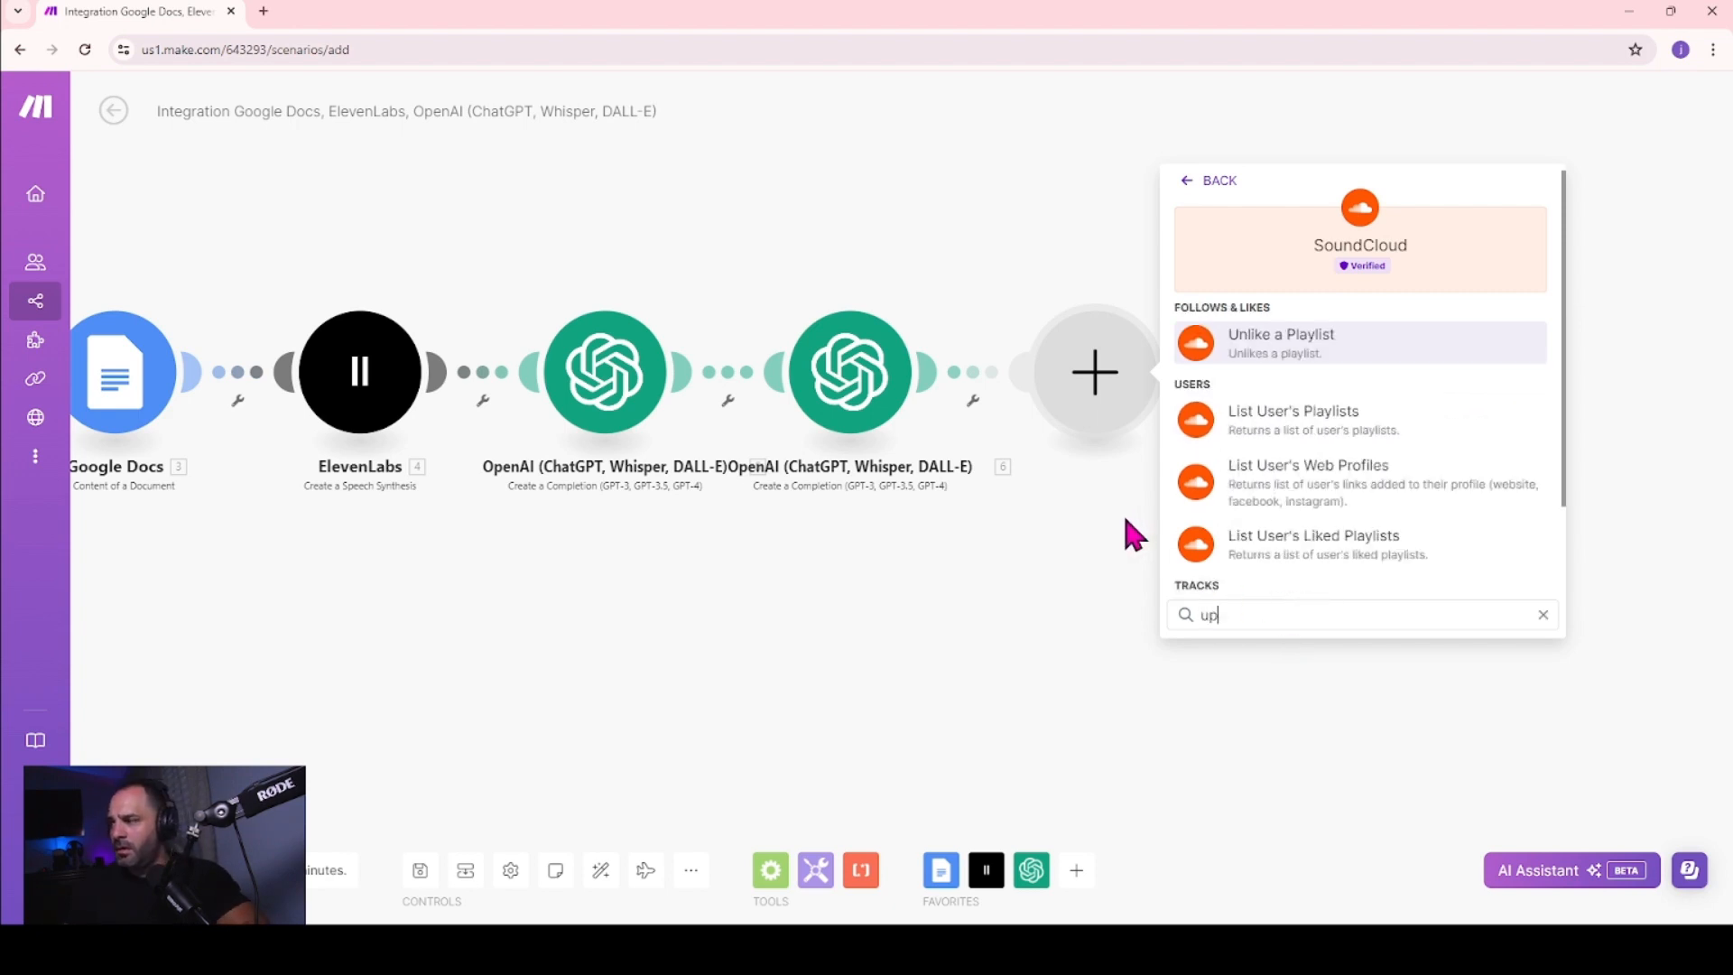
text(l)
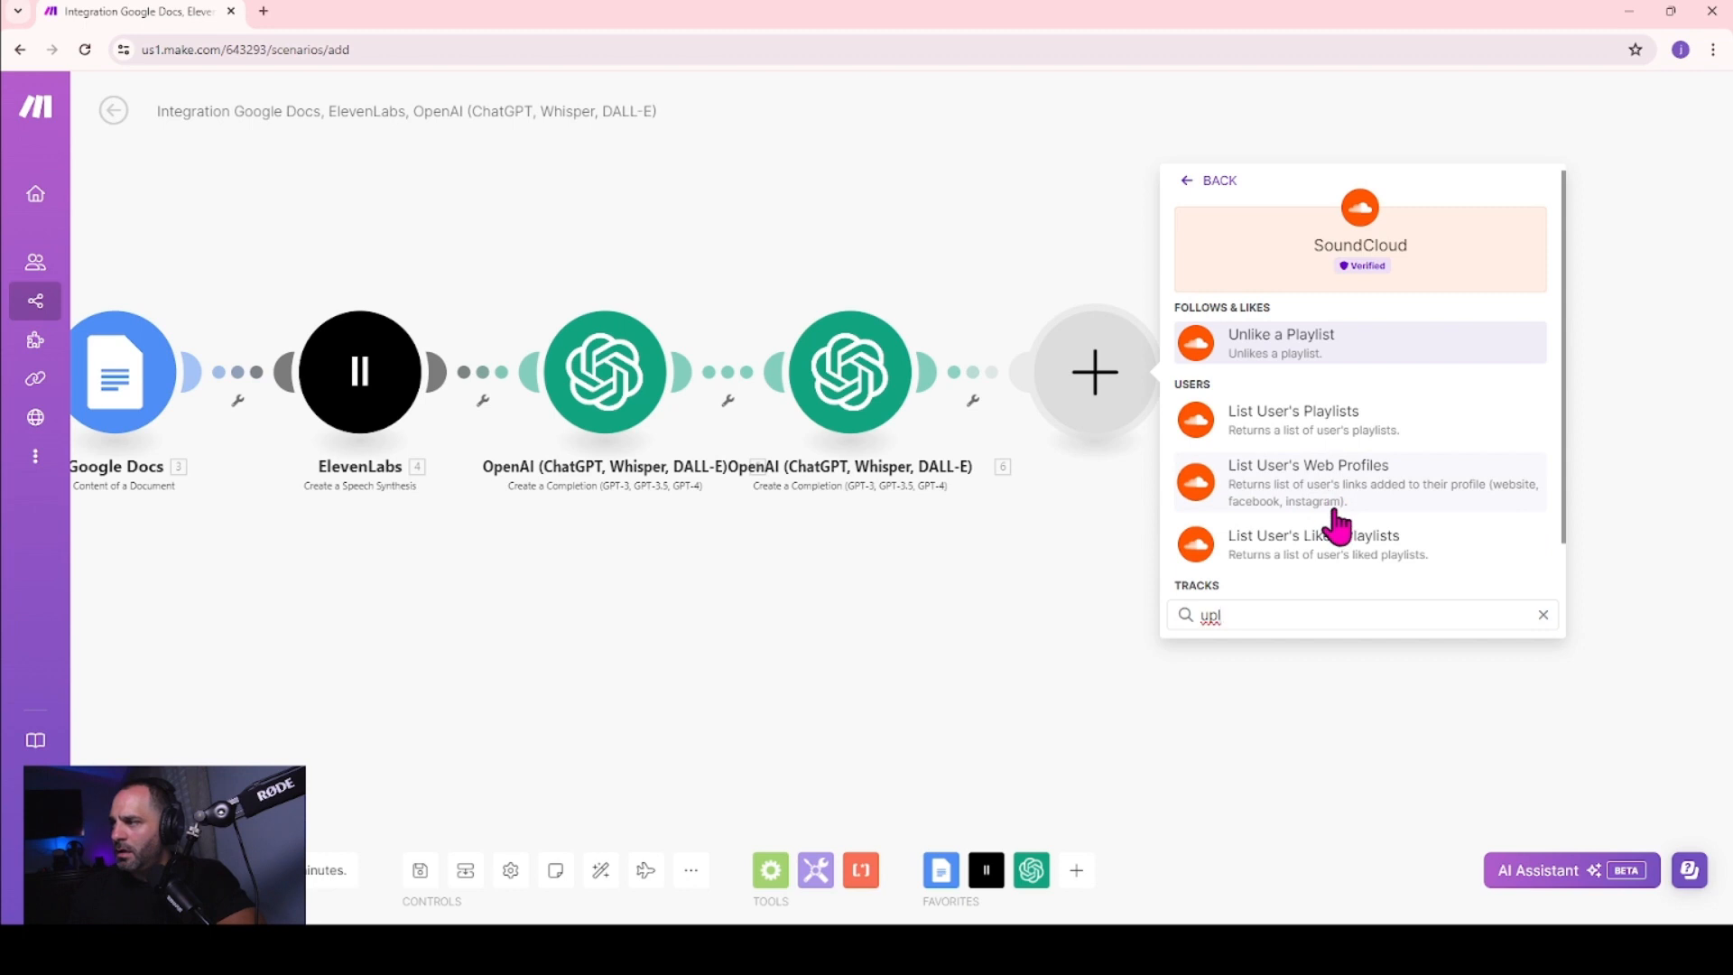
scroll(1337, 526, down, 1)
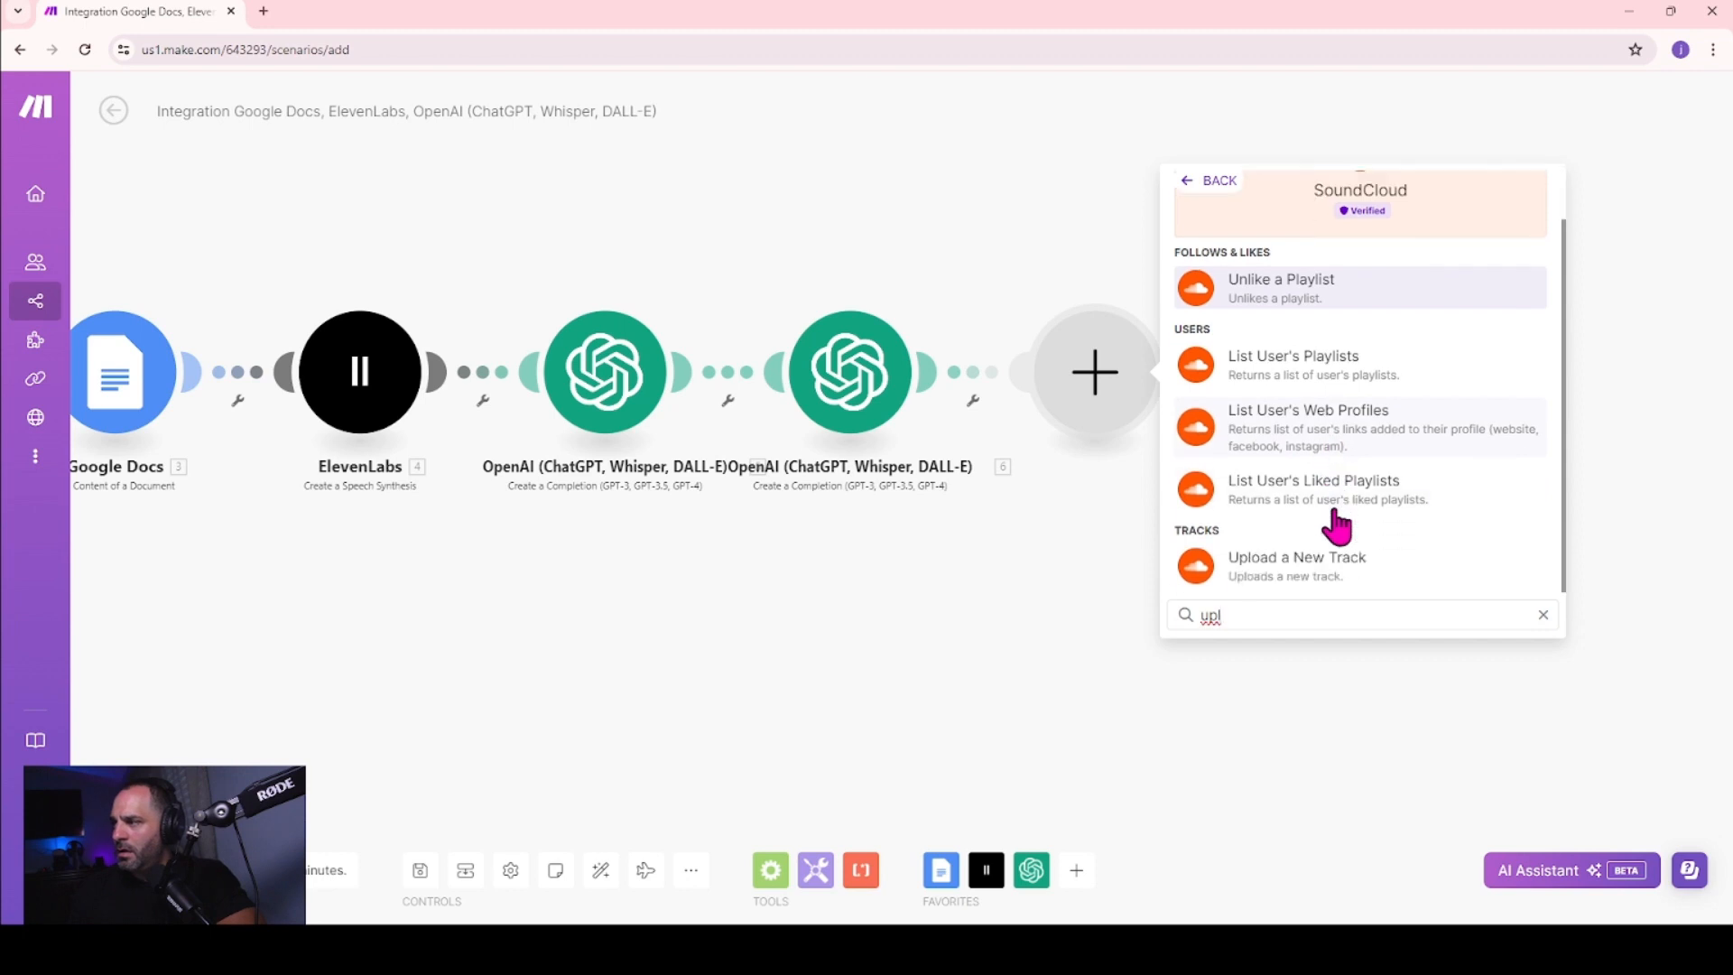
click(1283, 568)
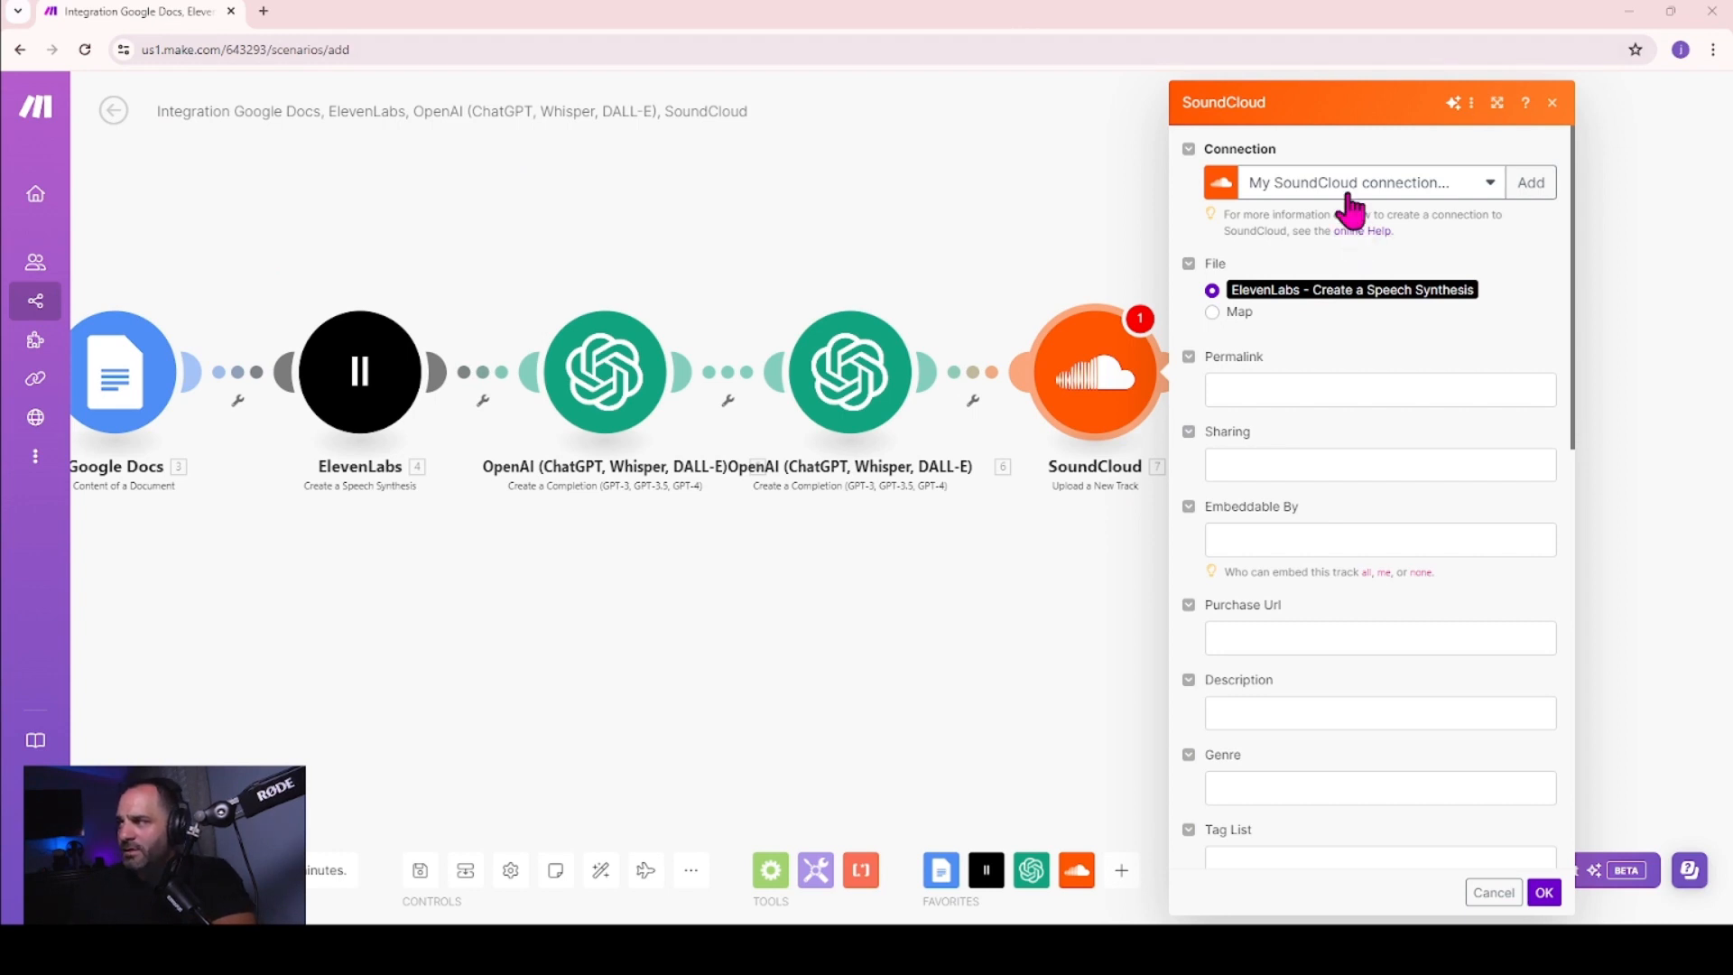
- Switch the SoundCloud file source to Map and replace the Title with Choices[]: Message from OpenAI module 6
click(1211, 314)
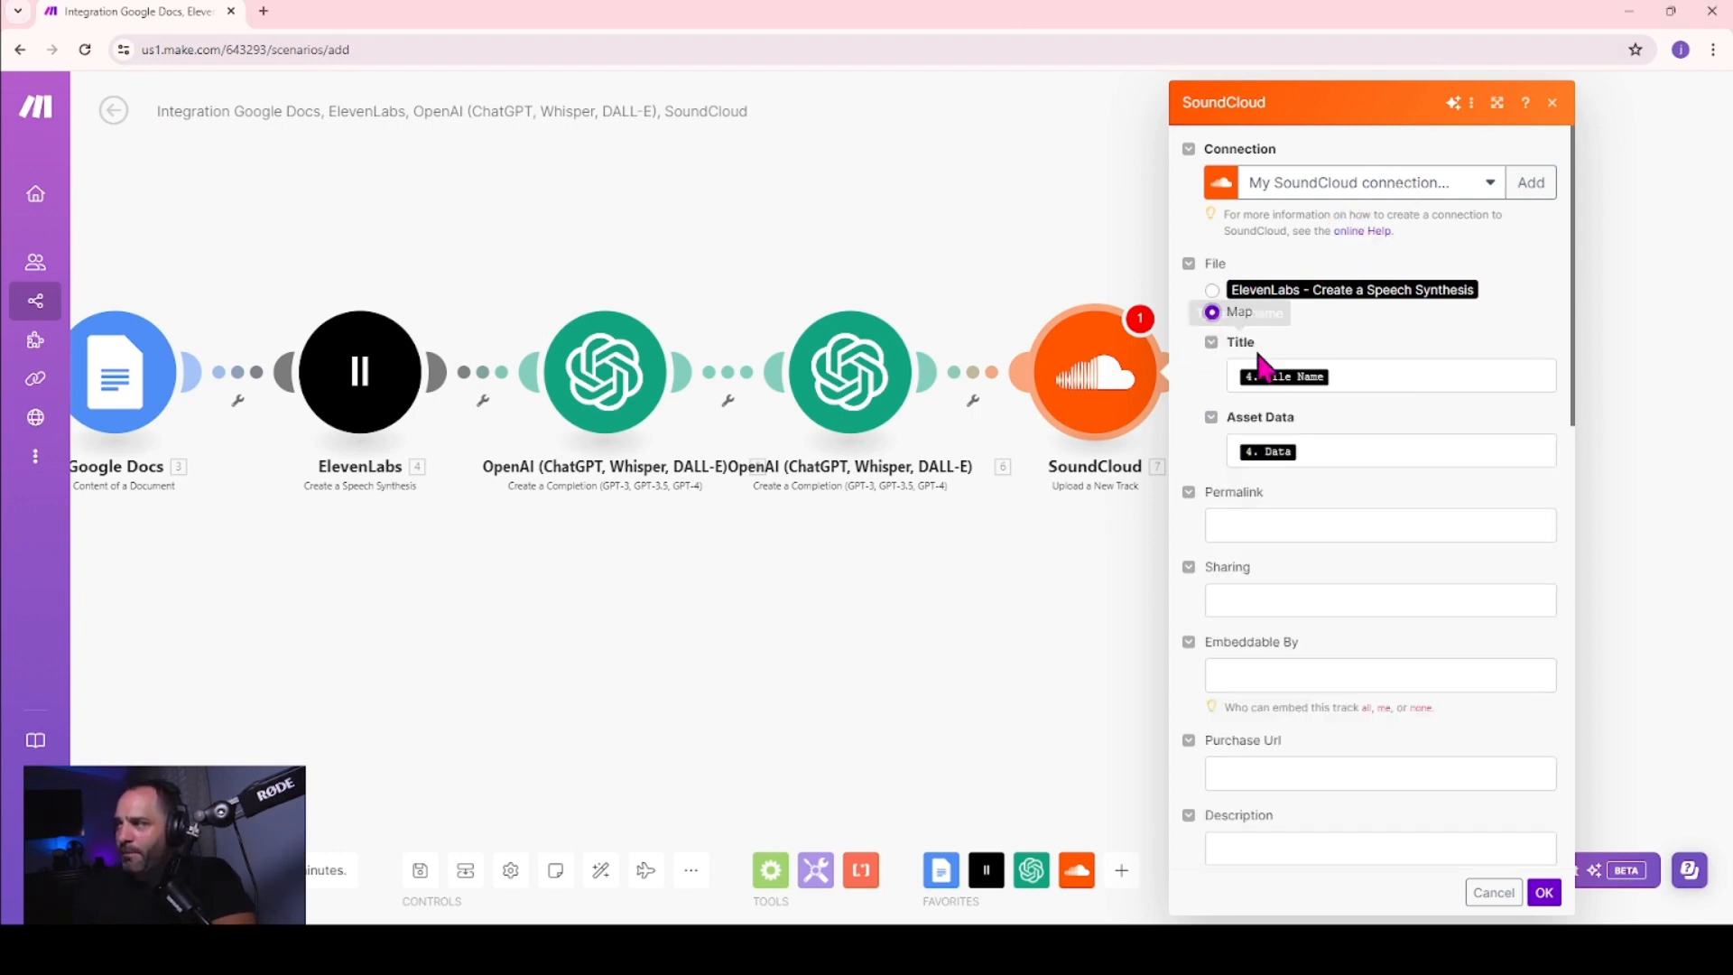
click(1347, 374)
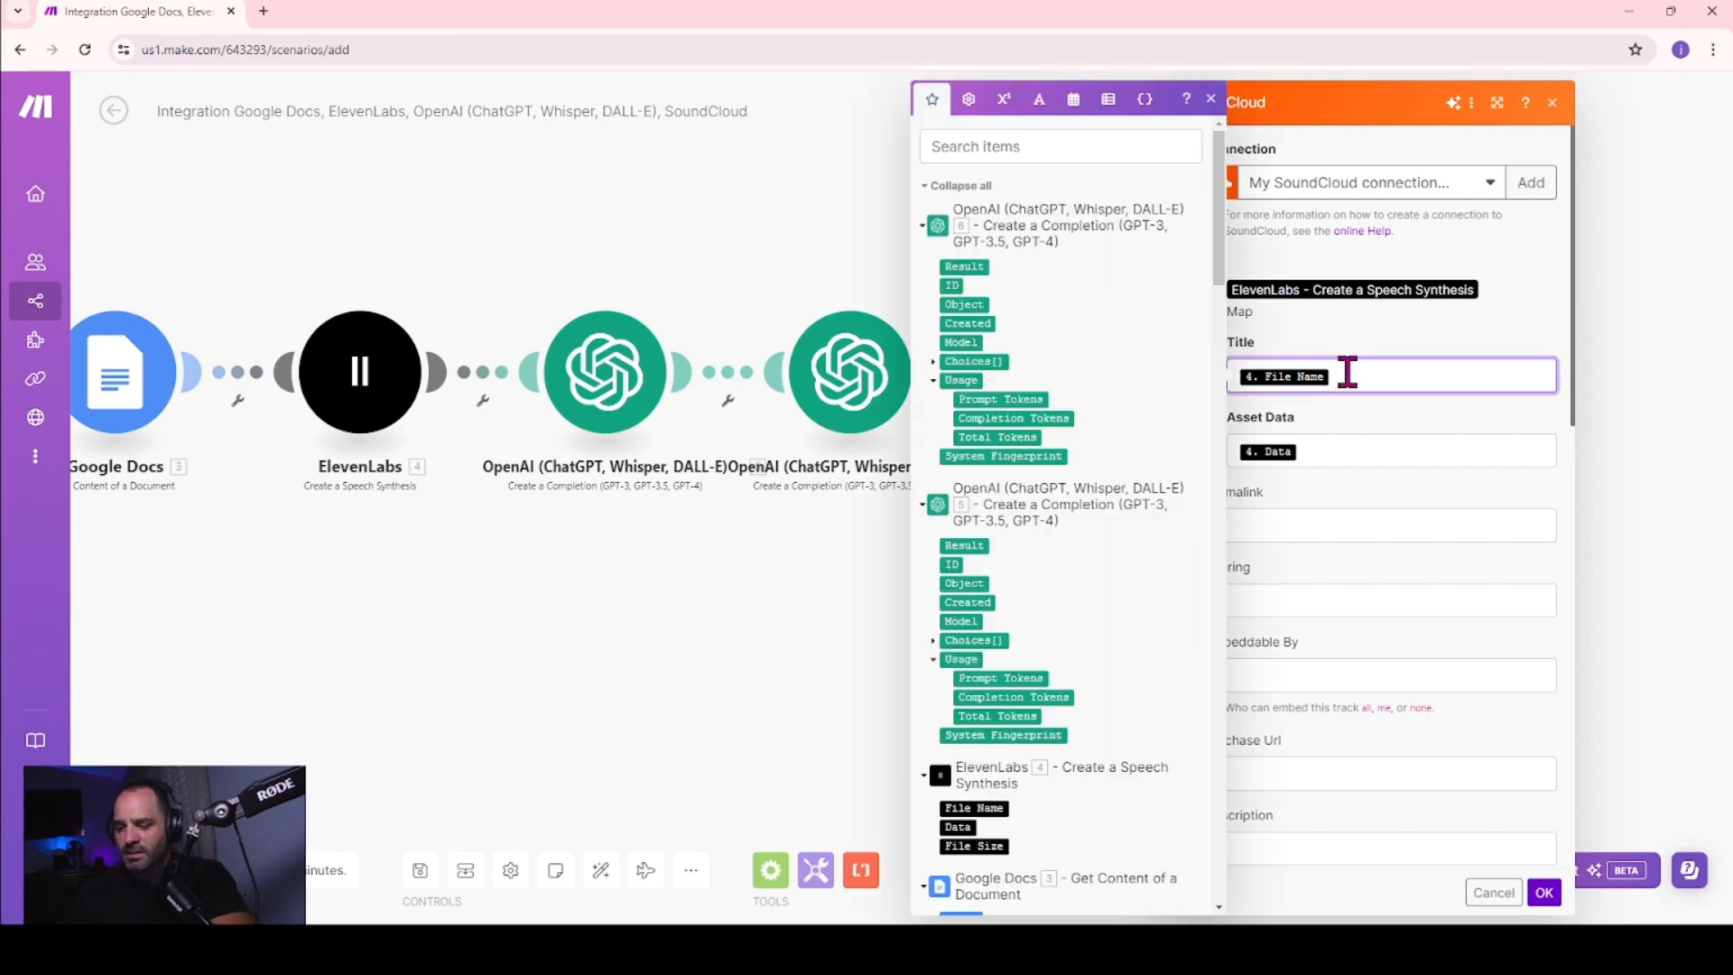
key(BackSpace)
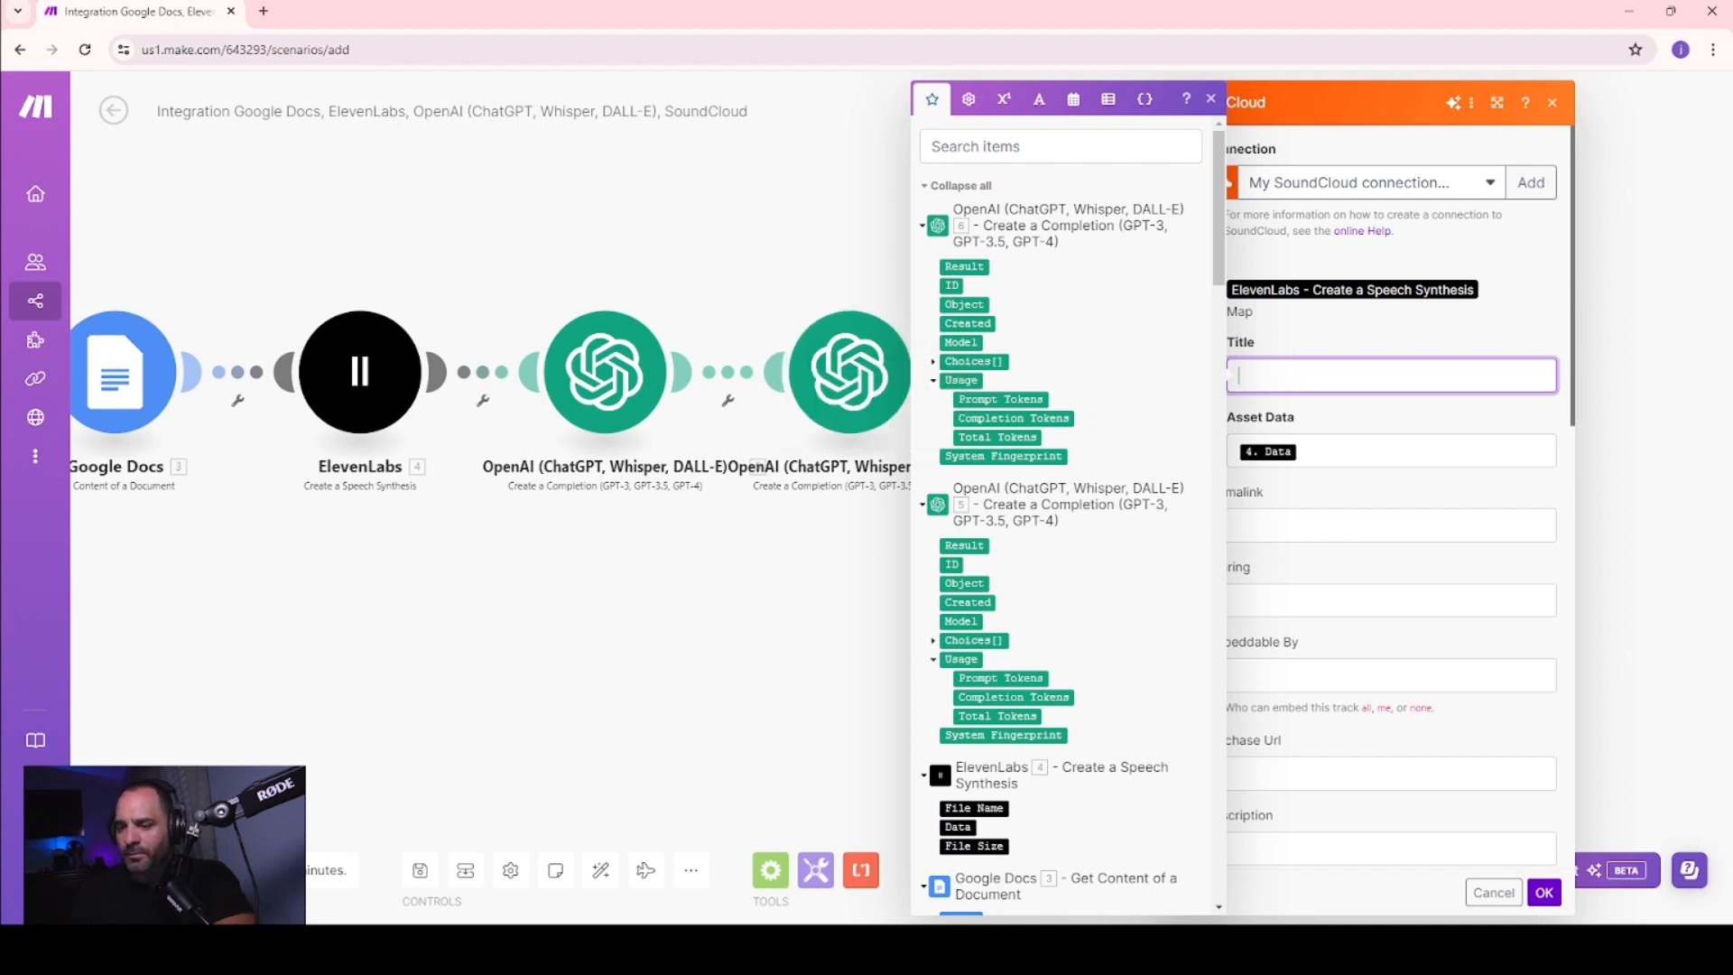
key(Escape)
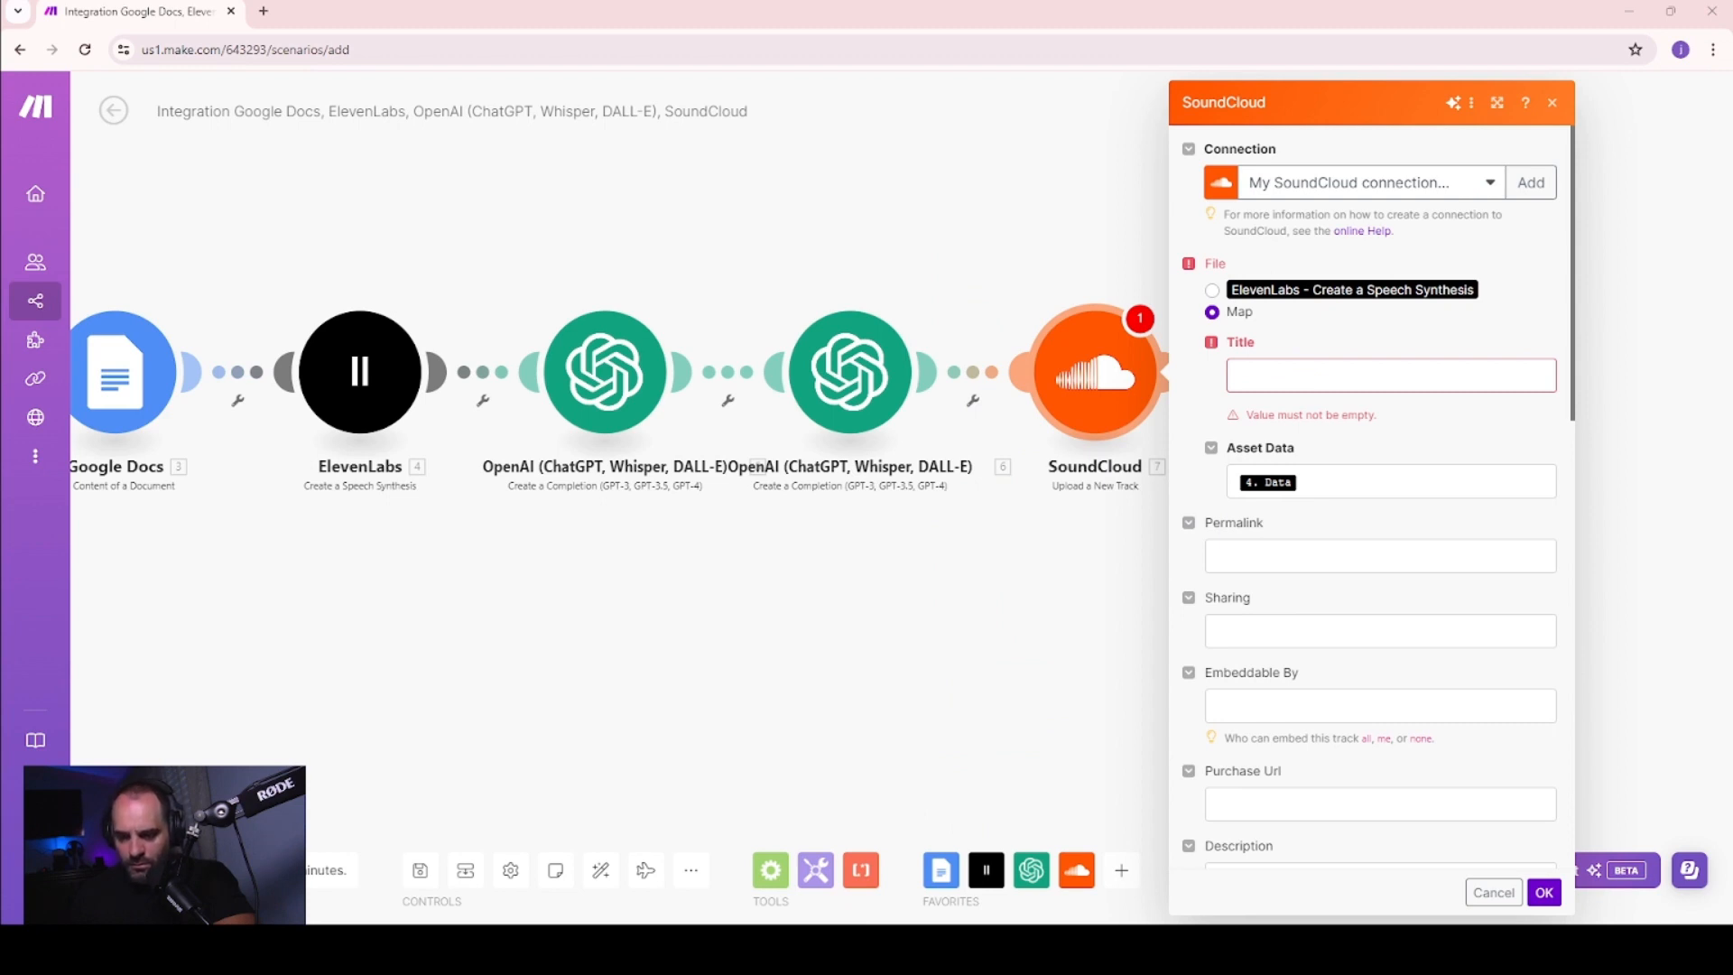
click(1317, 380)
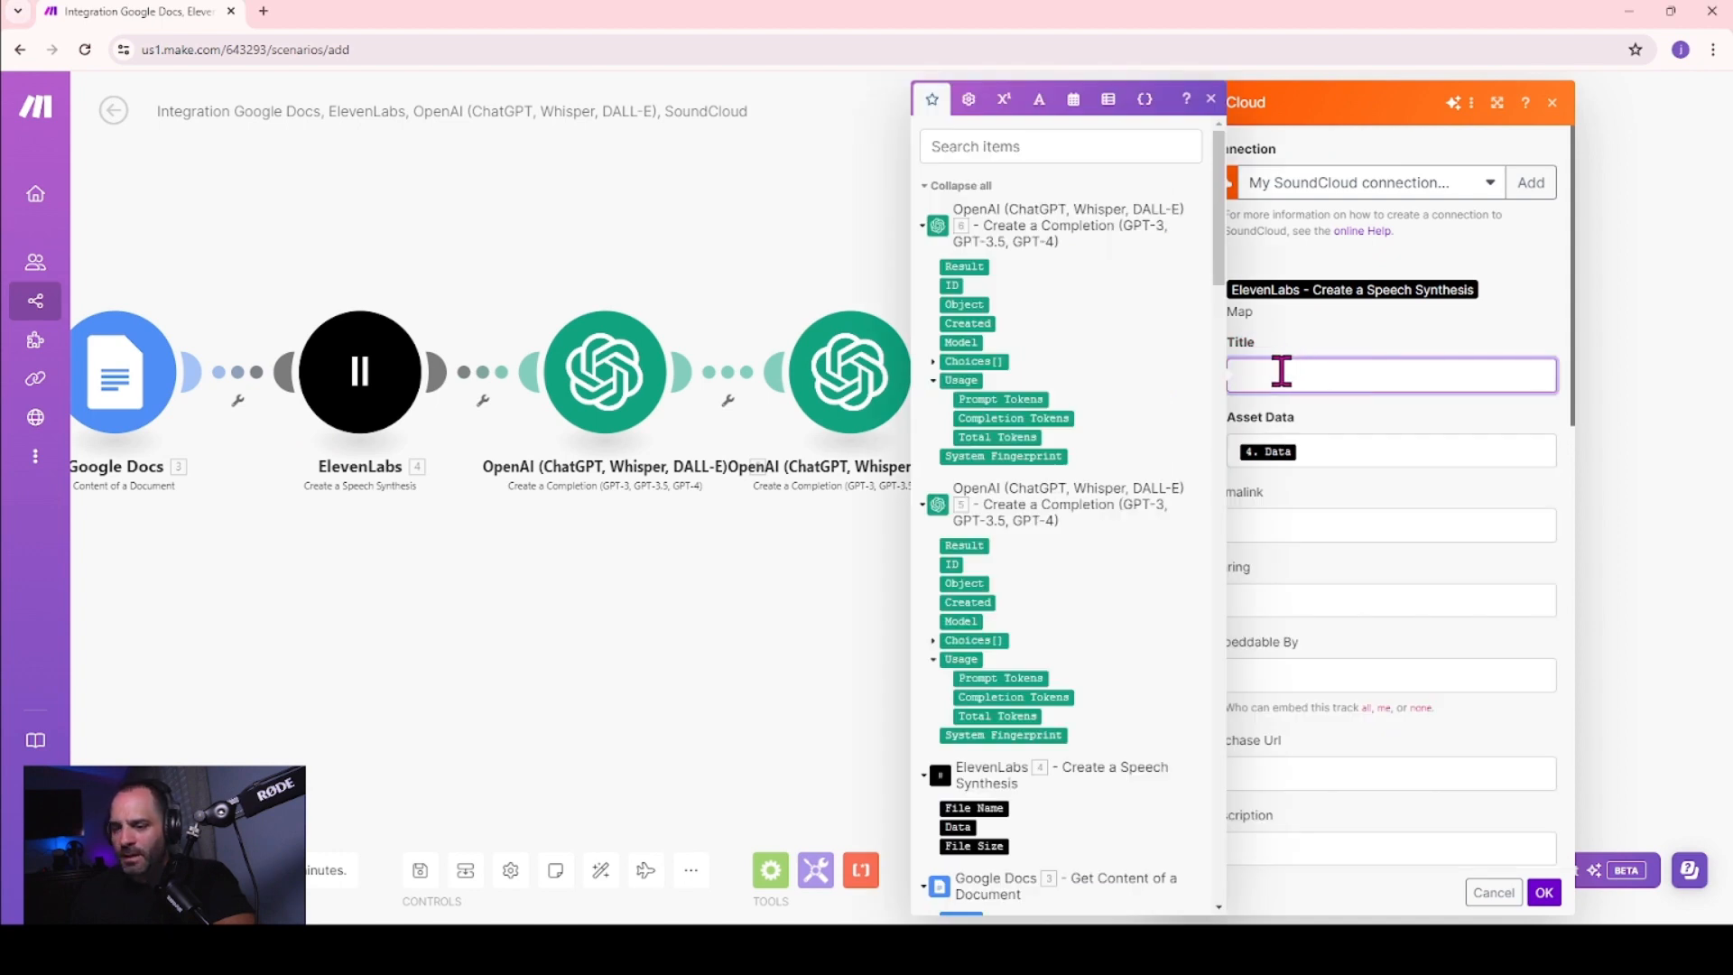
click(940, 361)
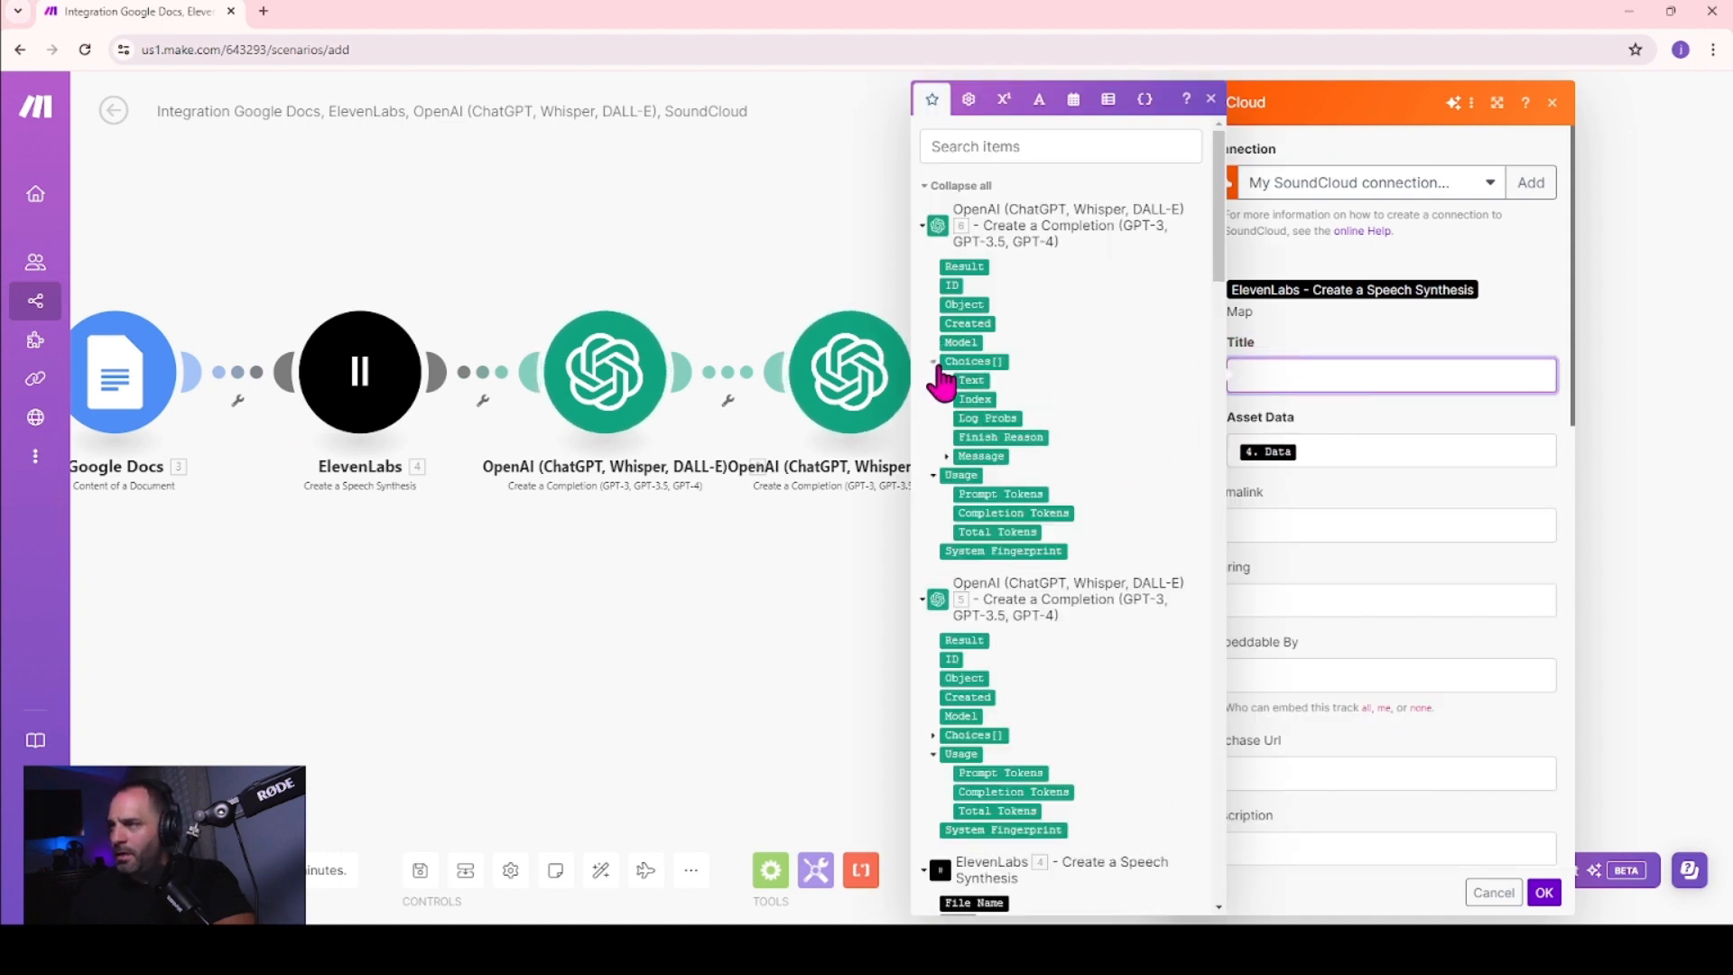
click(971, 456)
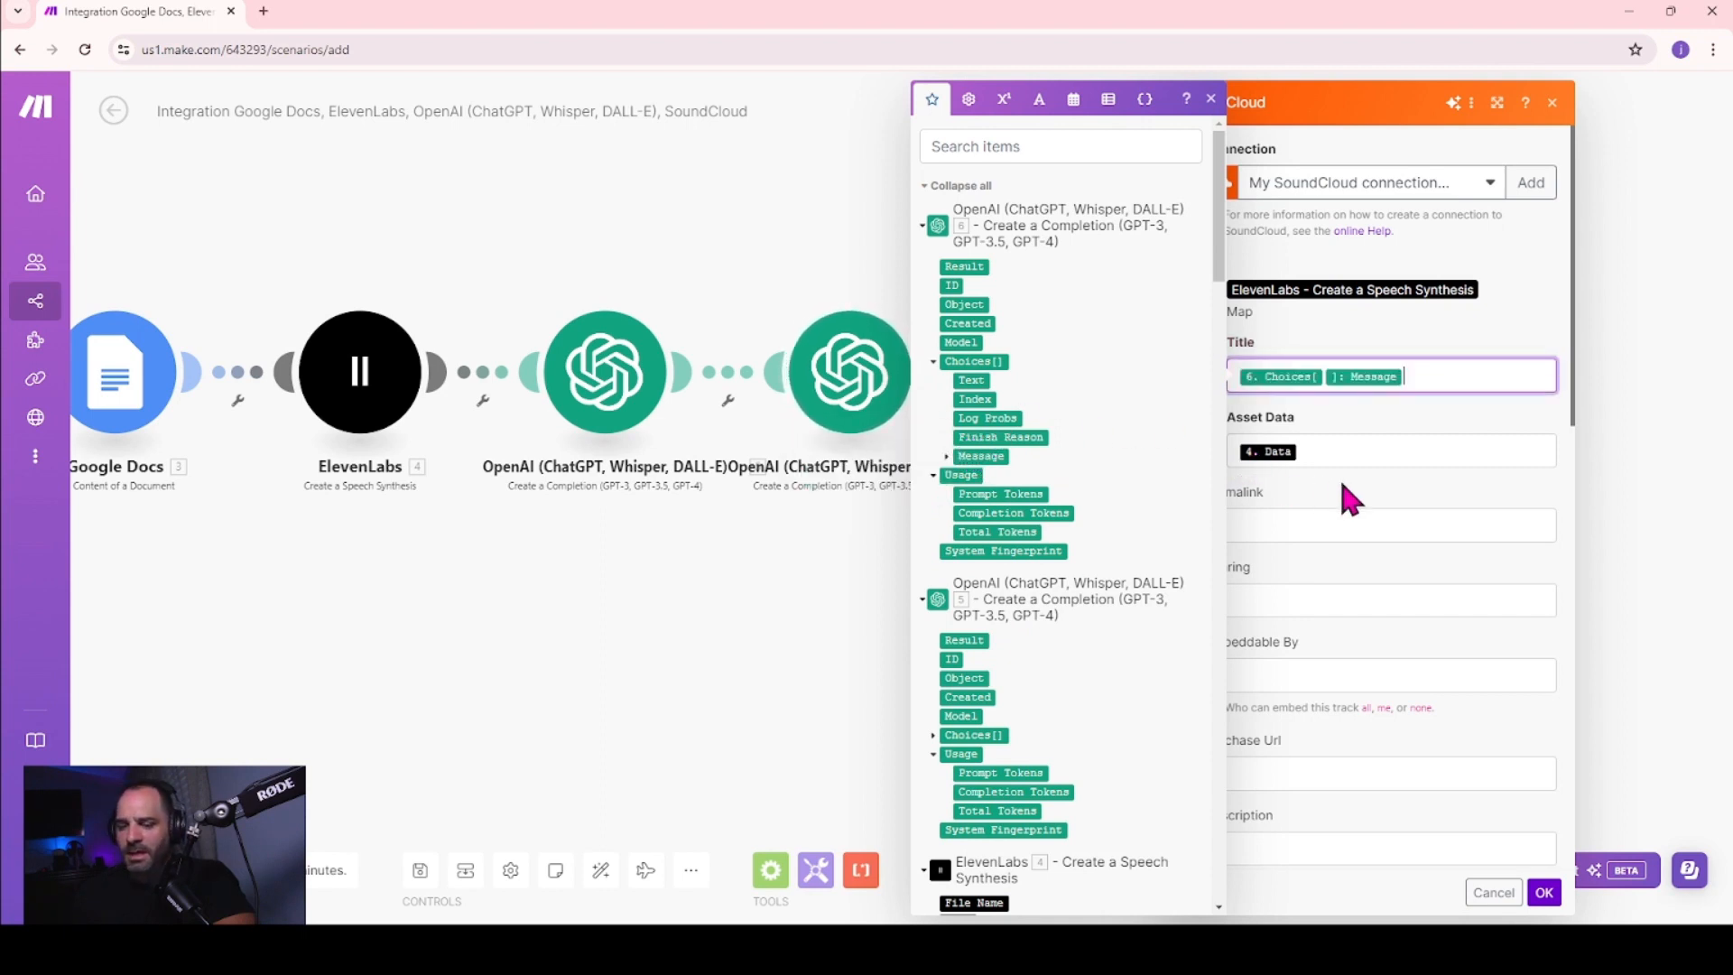
click(1212, 98)
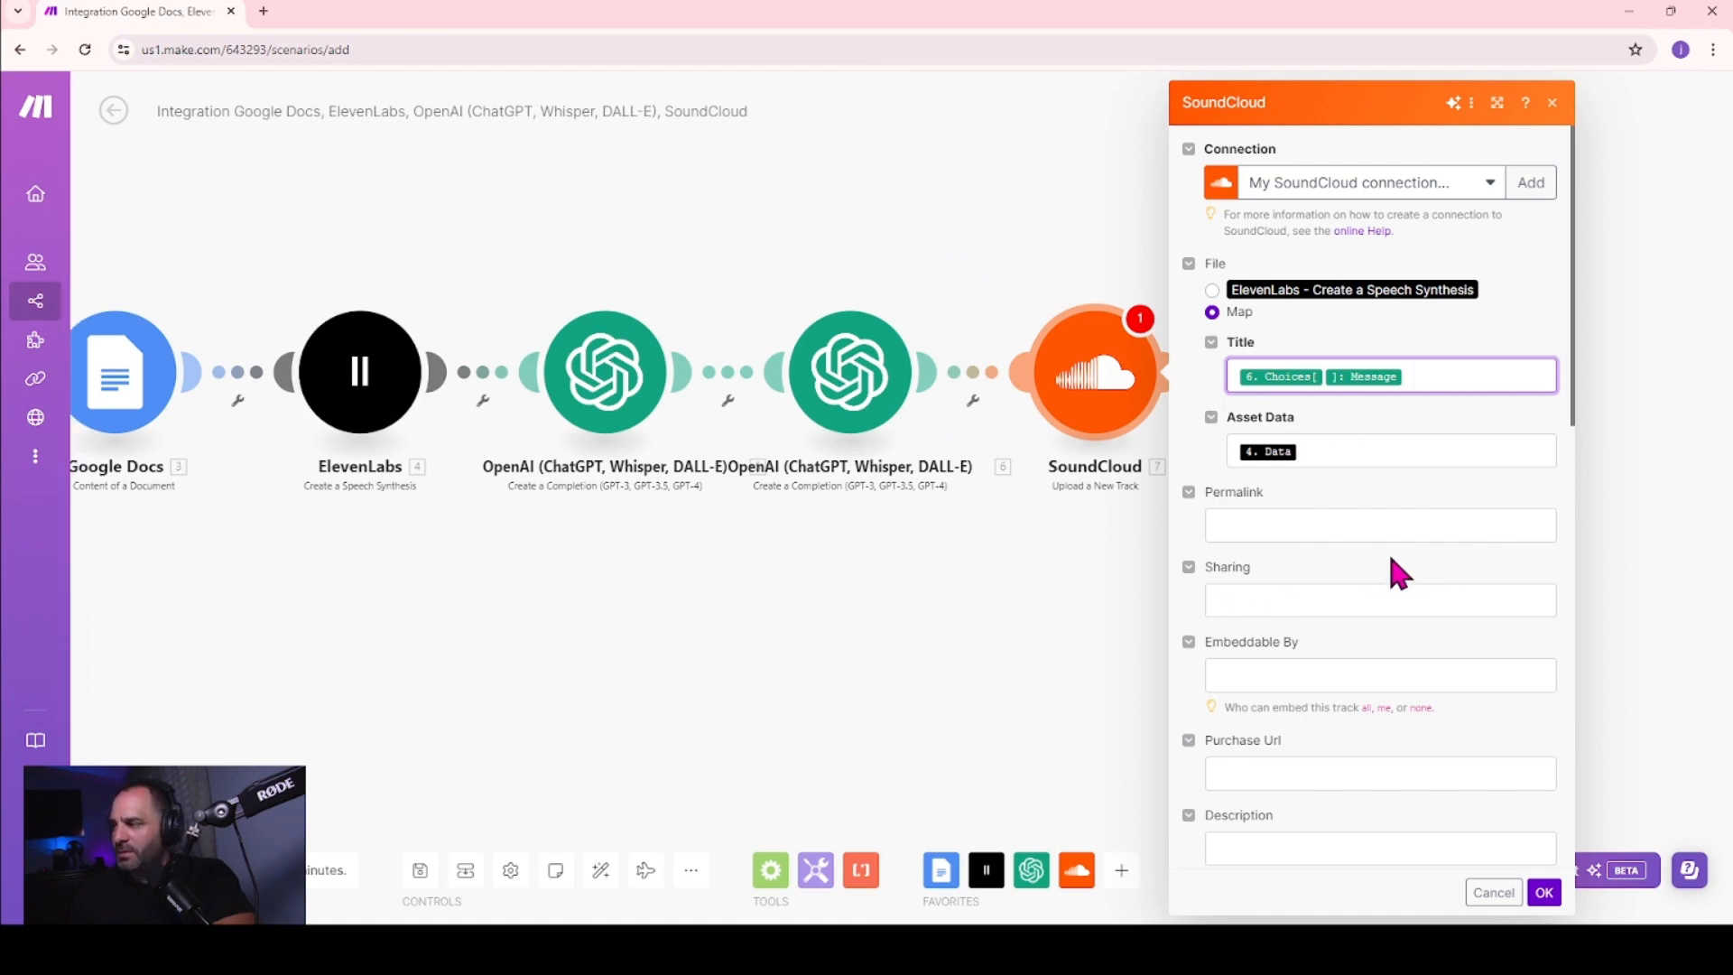
- Map the SoundCloud track's Description to Choices[]: Message.Content from OpenAI module 5
scroll(1390, 573, down, 3)
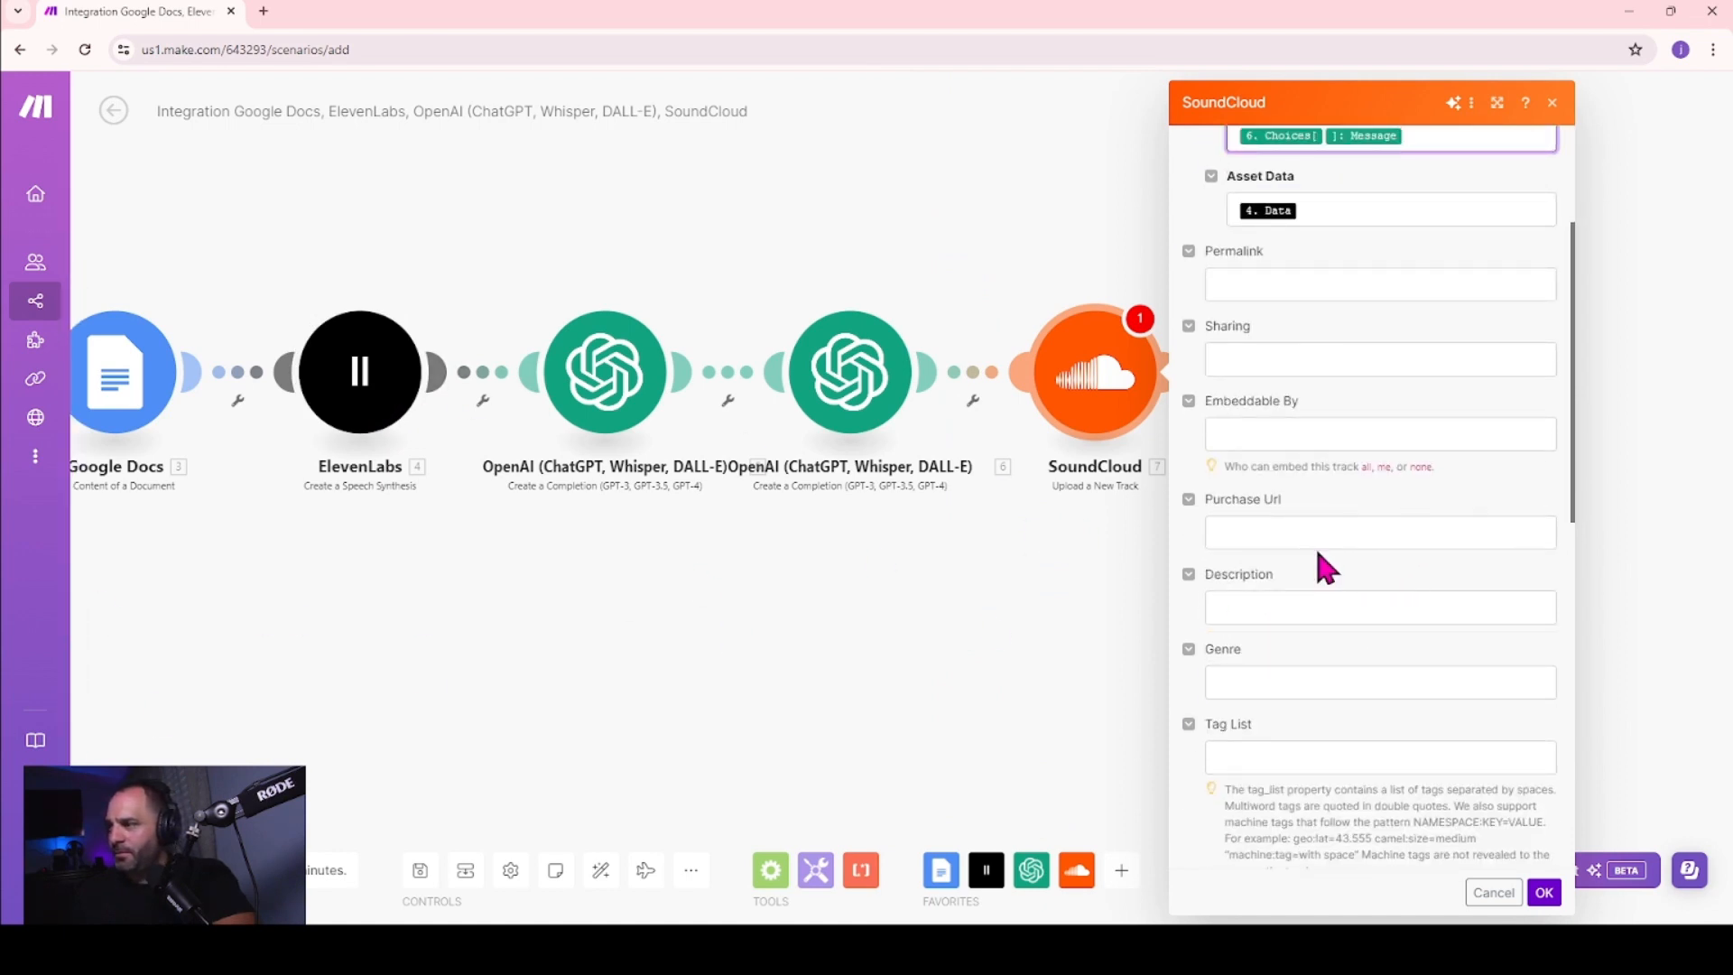
click(1276, 610)
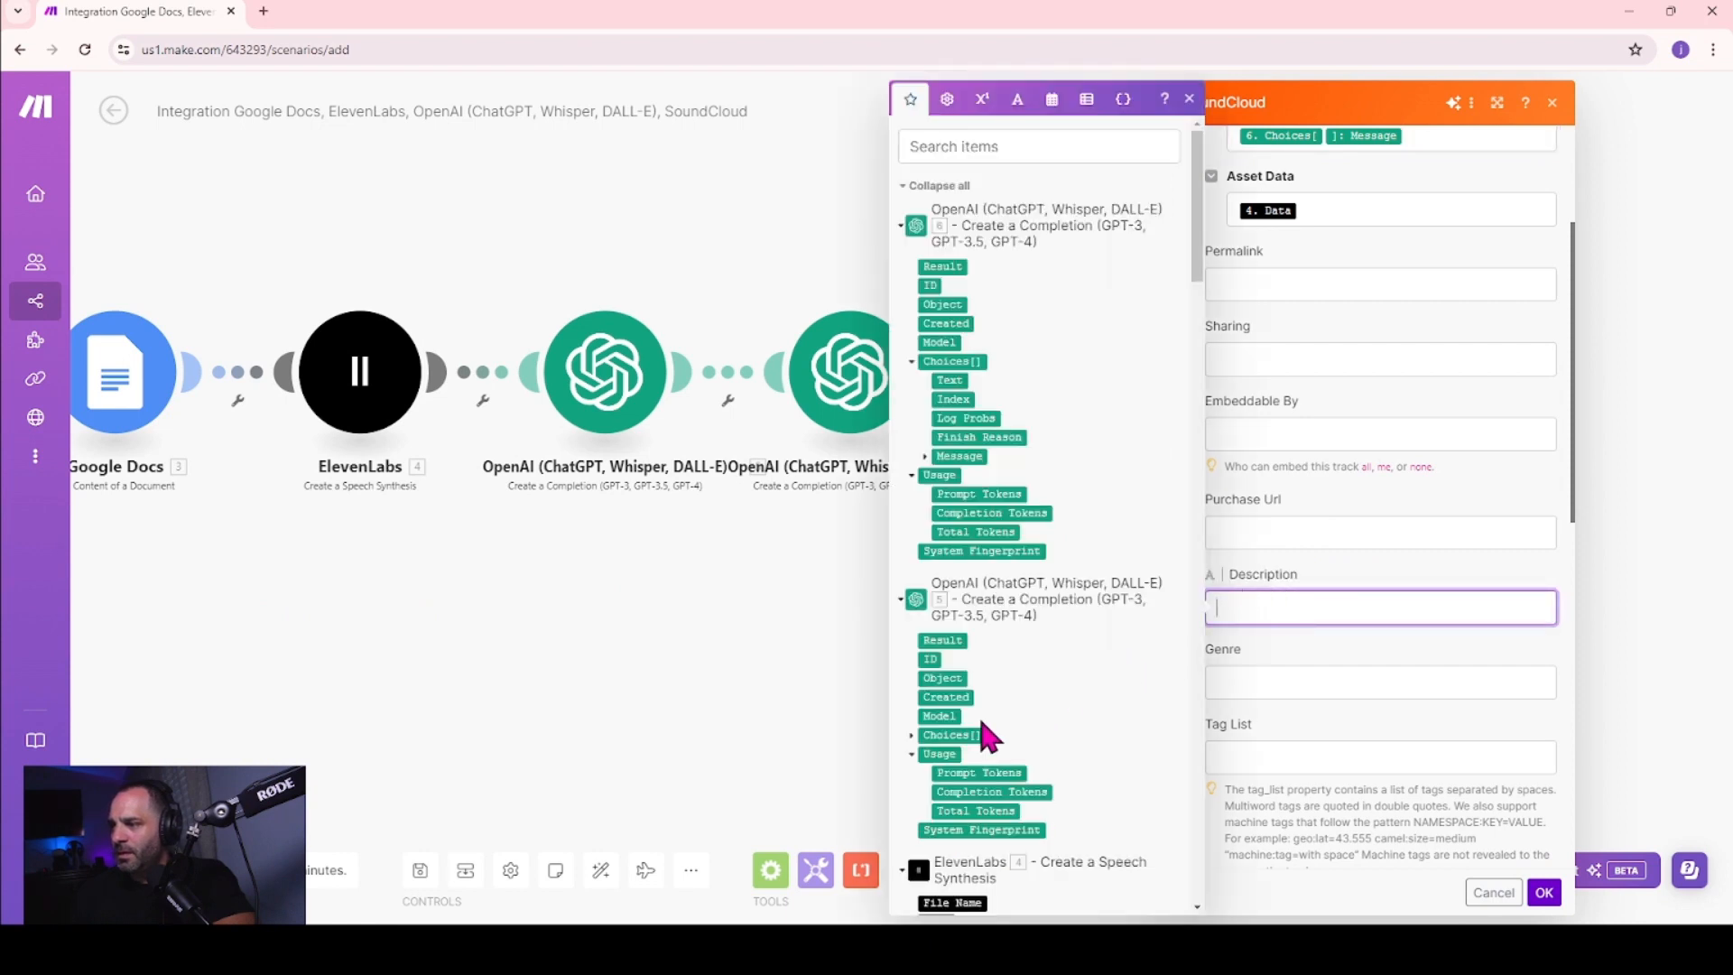
click(912, 736)
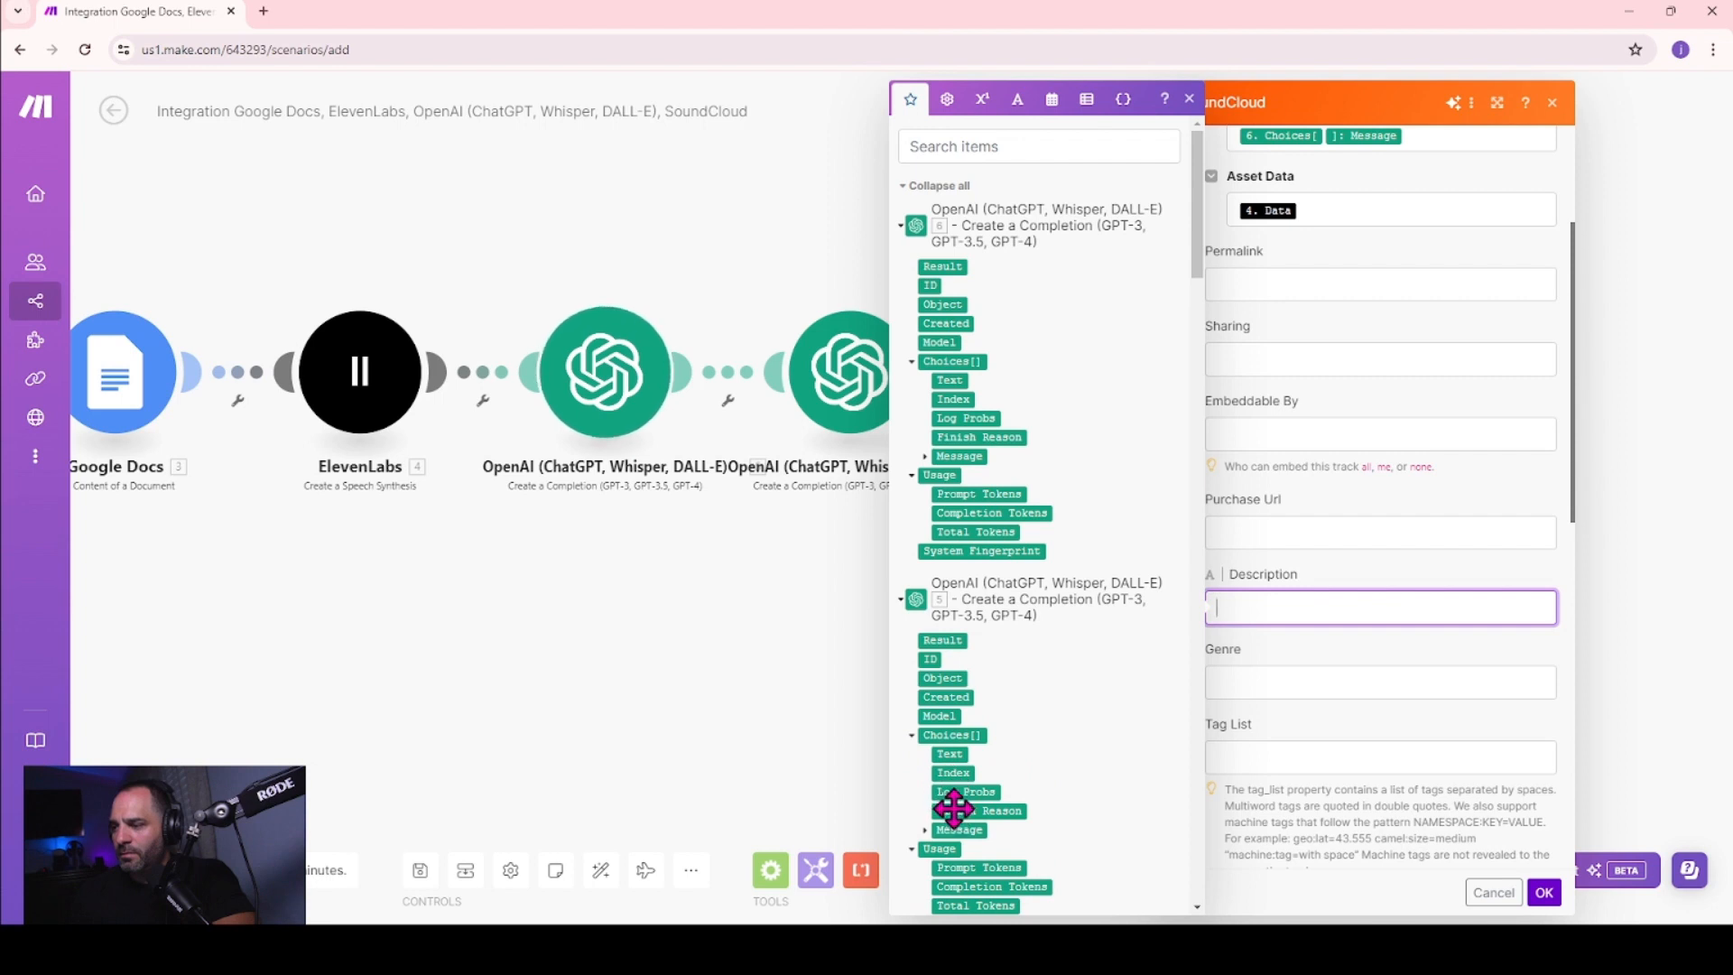
scroll(946, 778, down, 1)
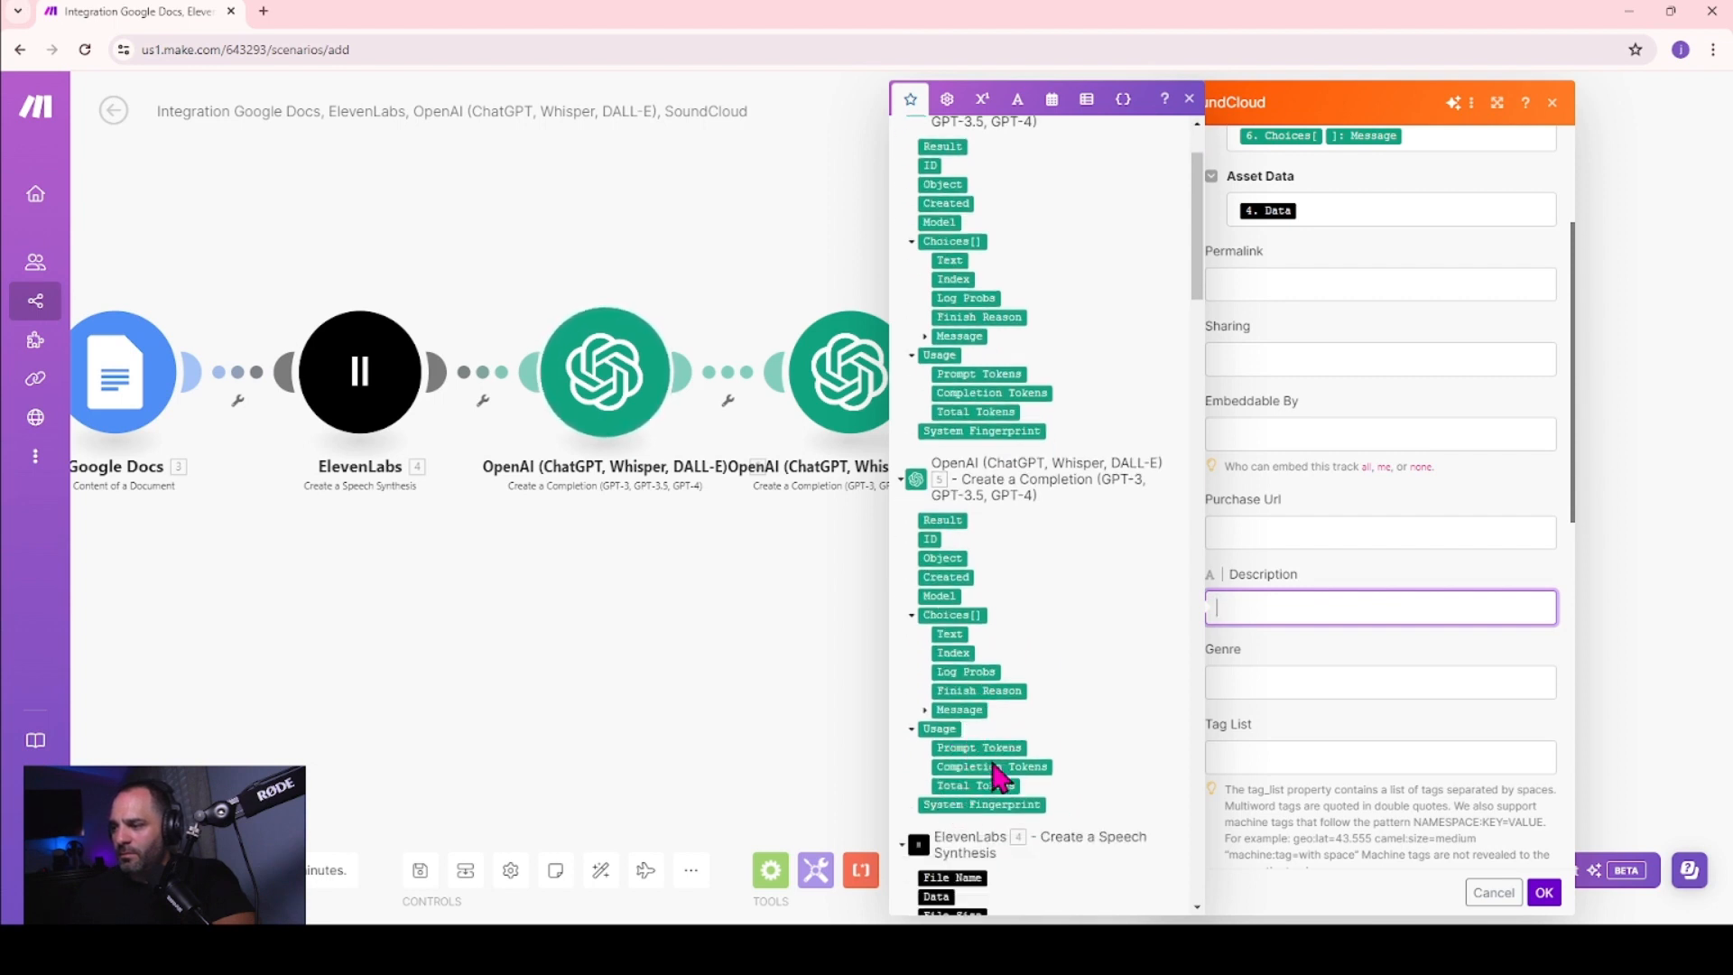
click(925, 712)
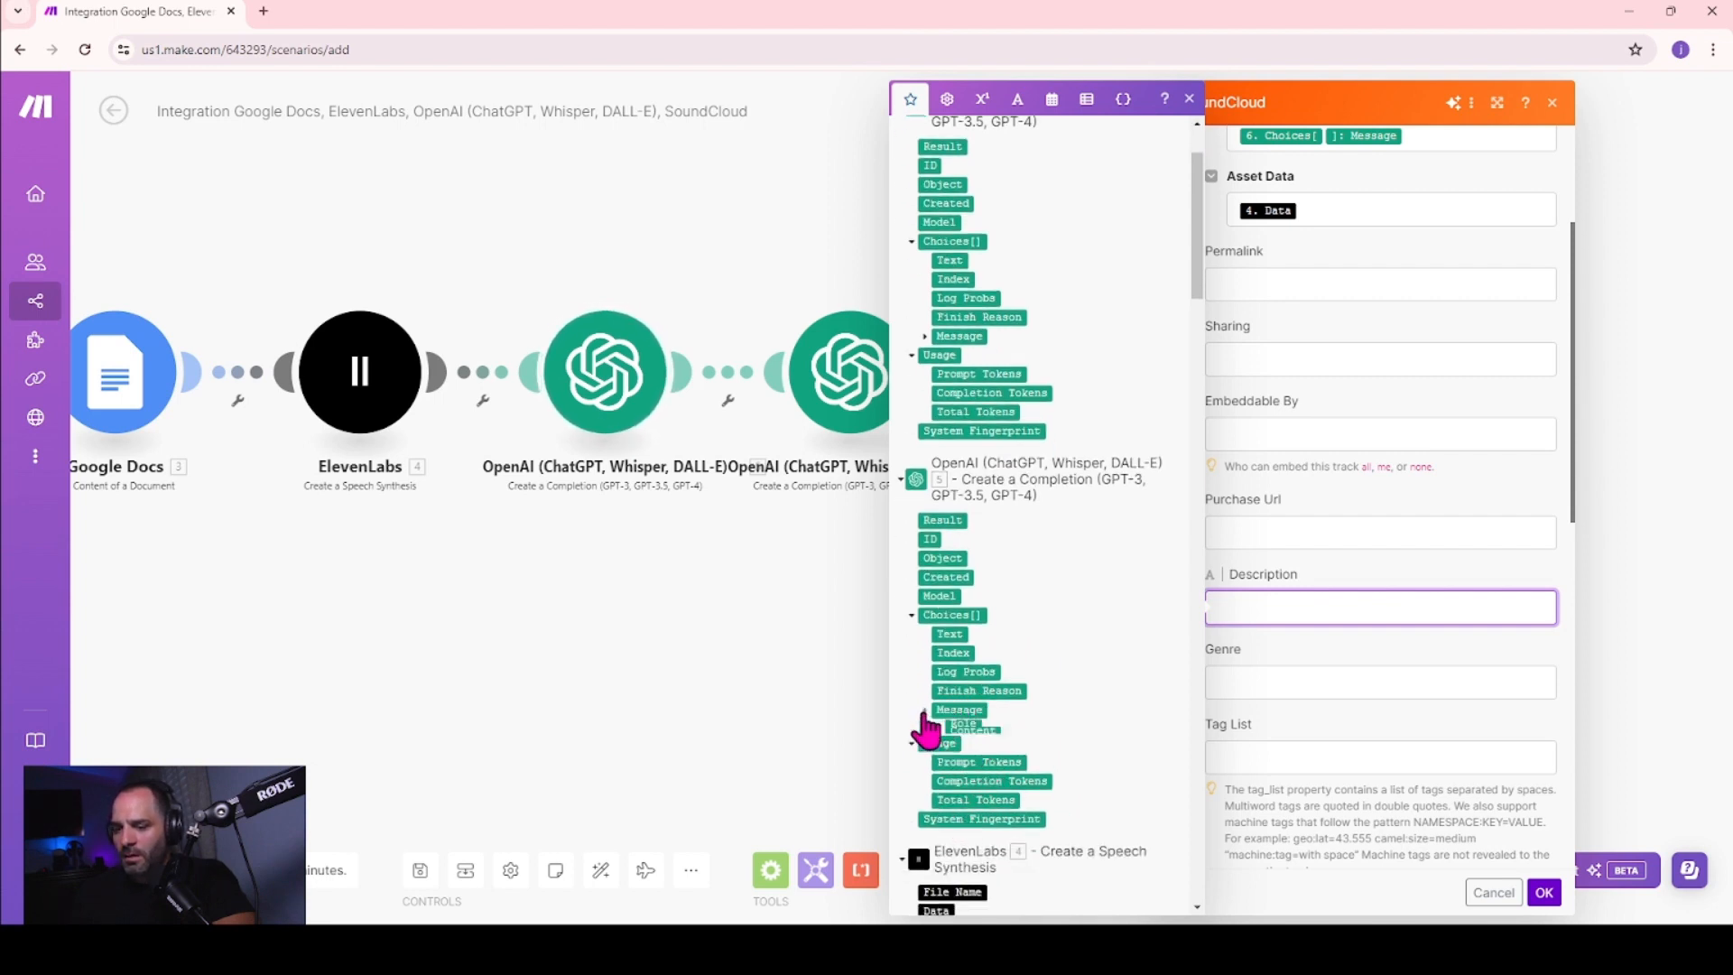
click(982, 749)
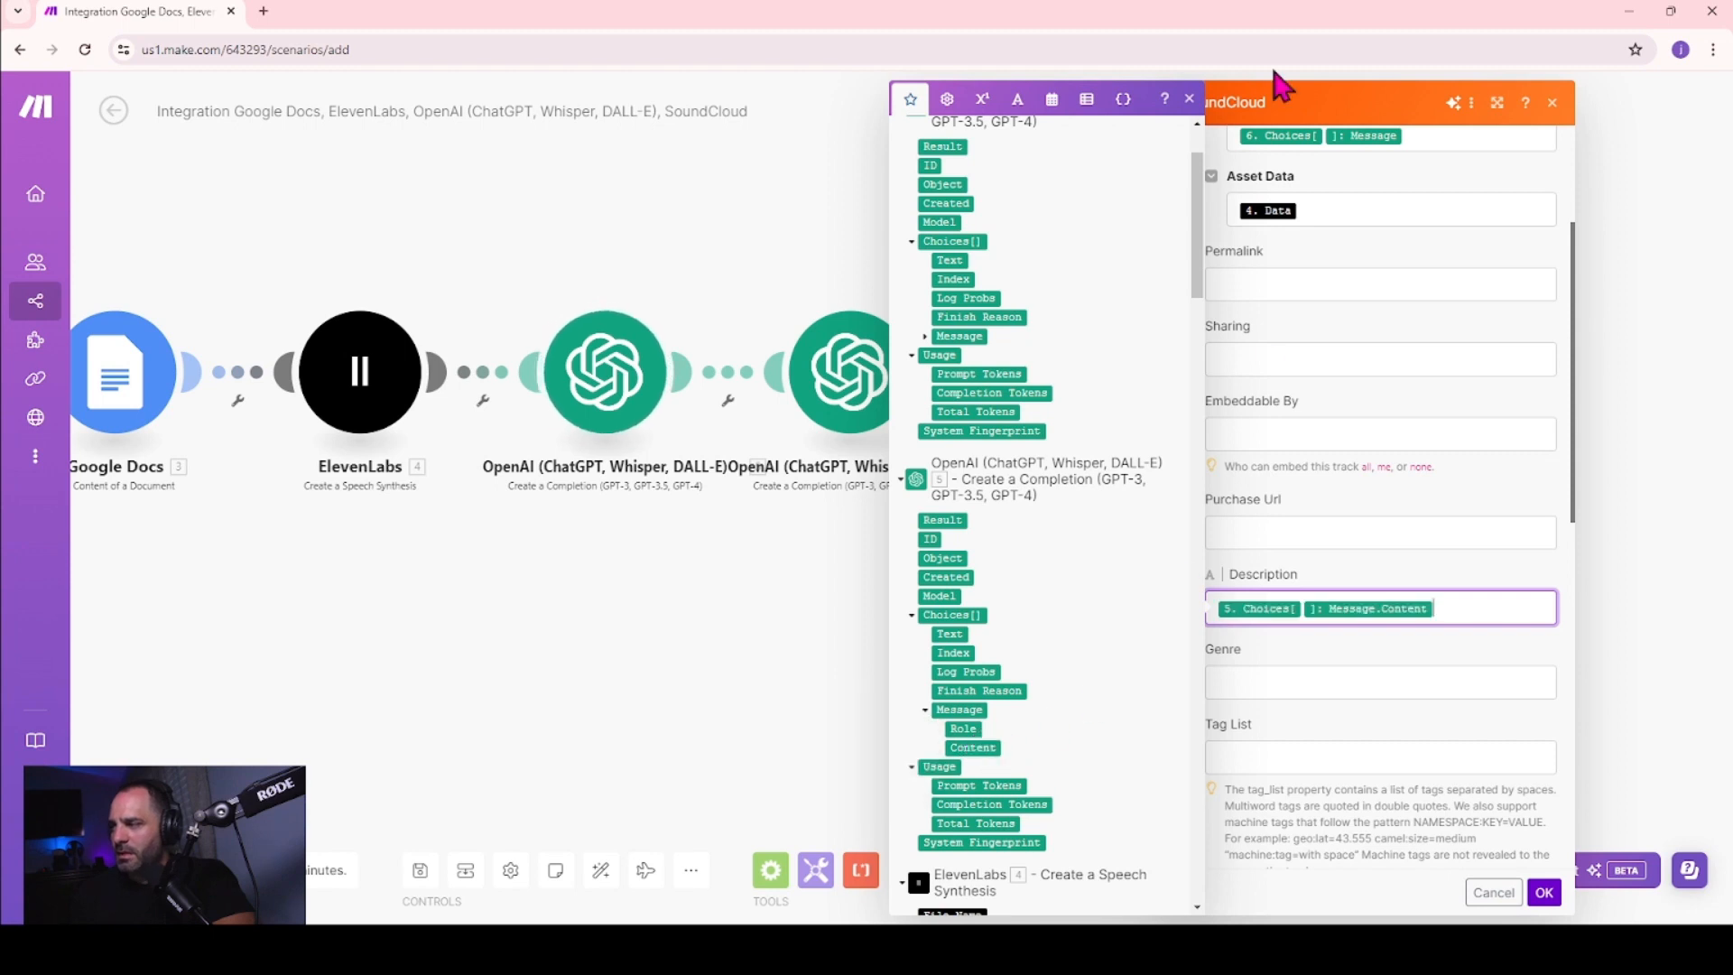
click(1188, 101)
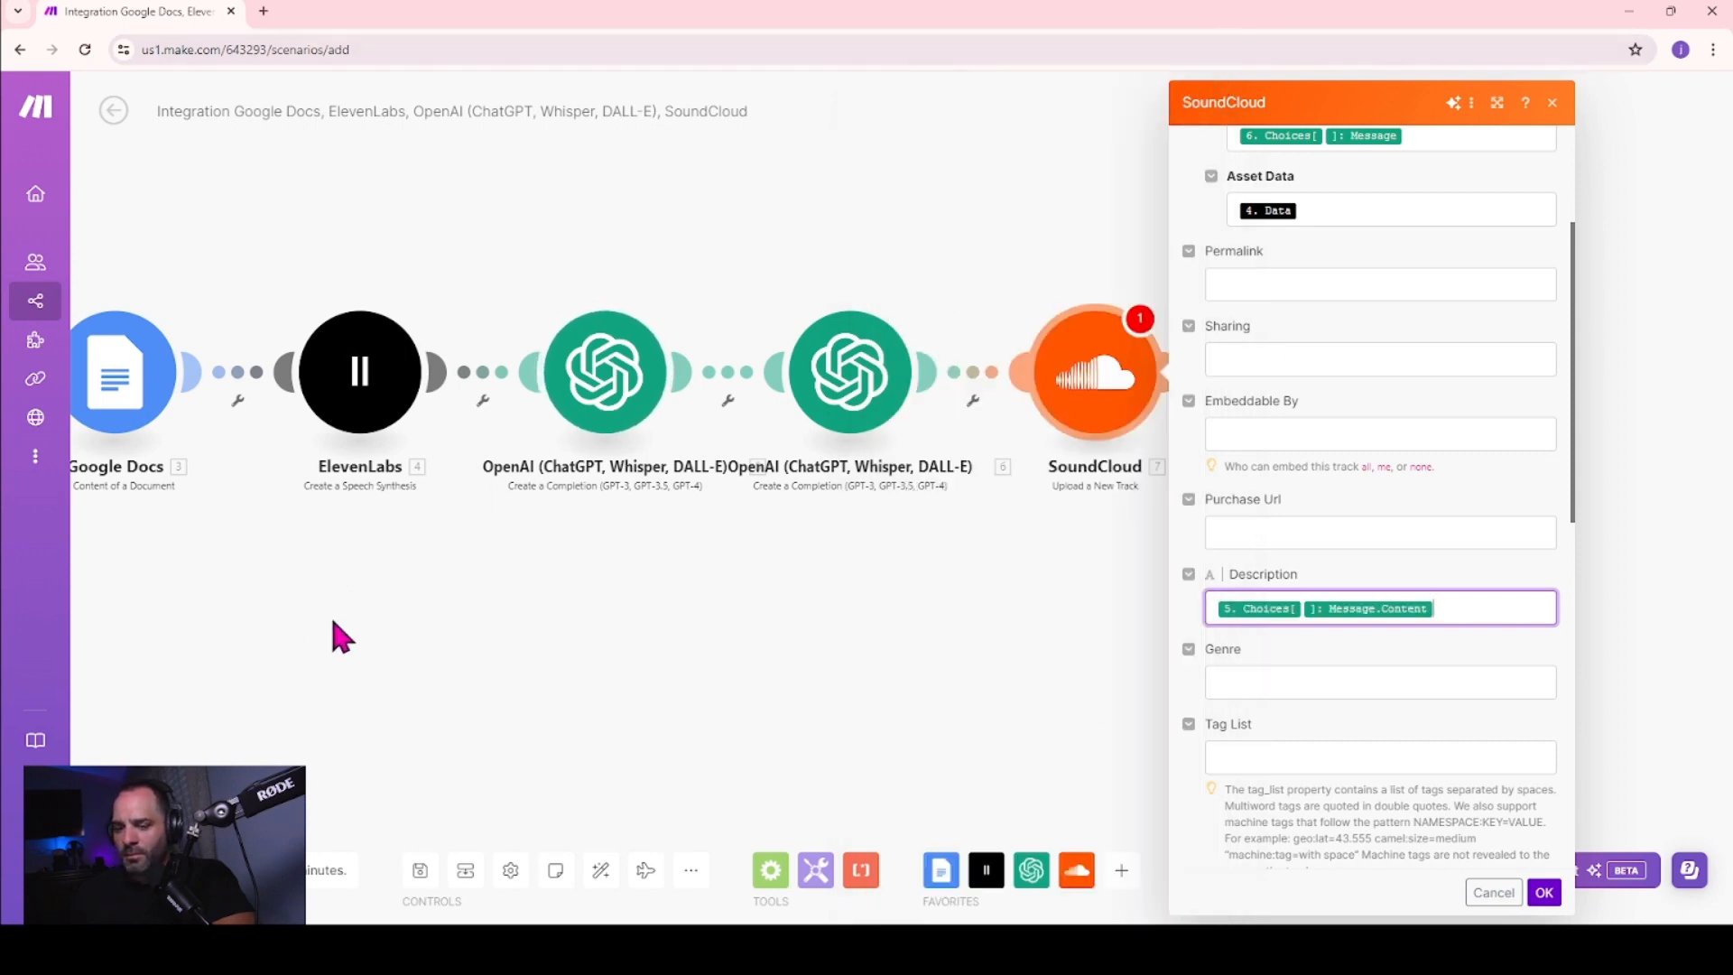
- Set the SoundCloud track's Genre to Technology
click(1400, 656)
click(1397, 672)
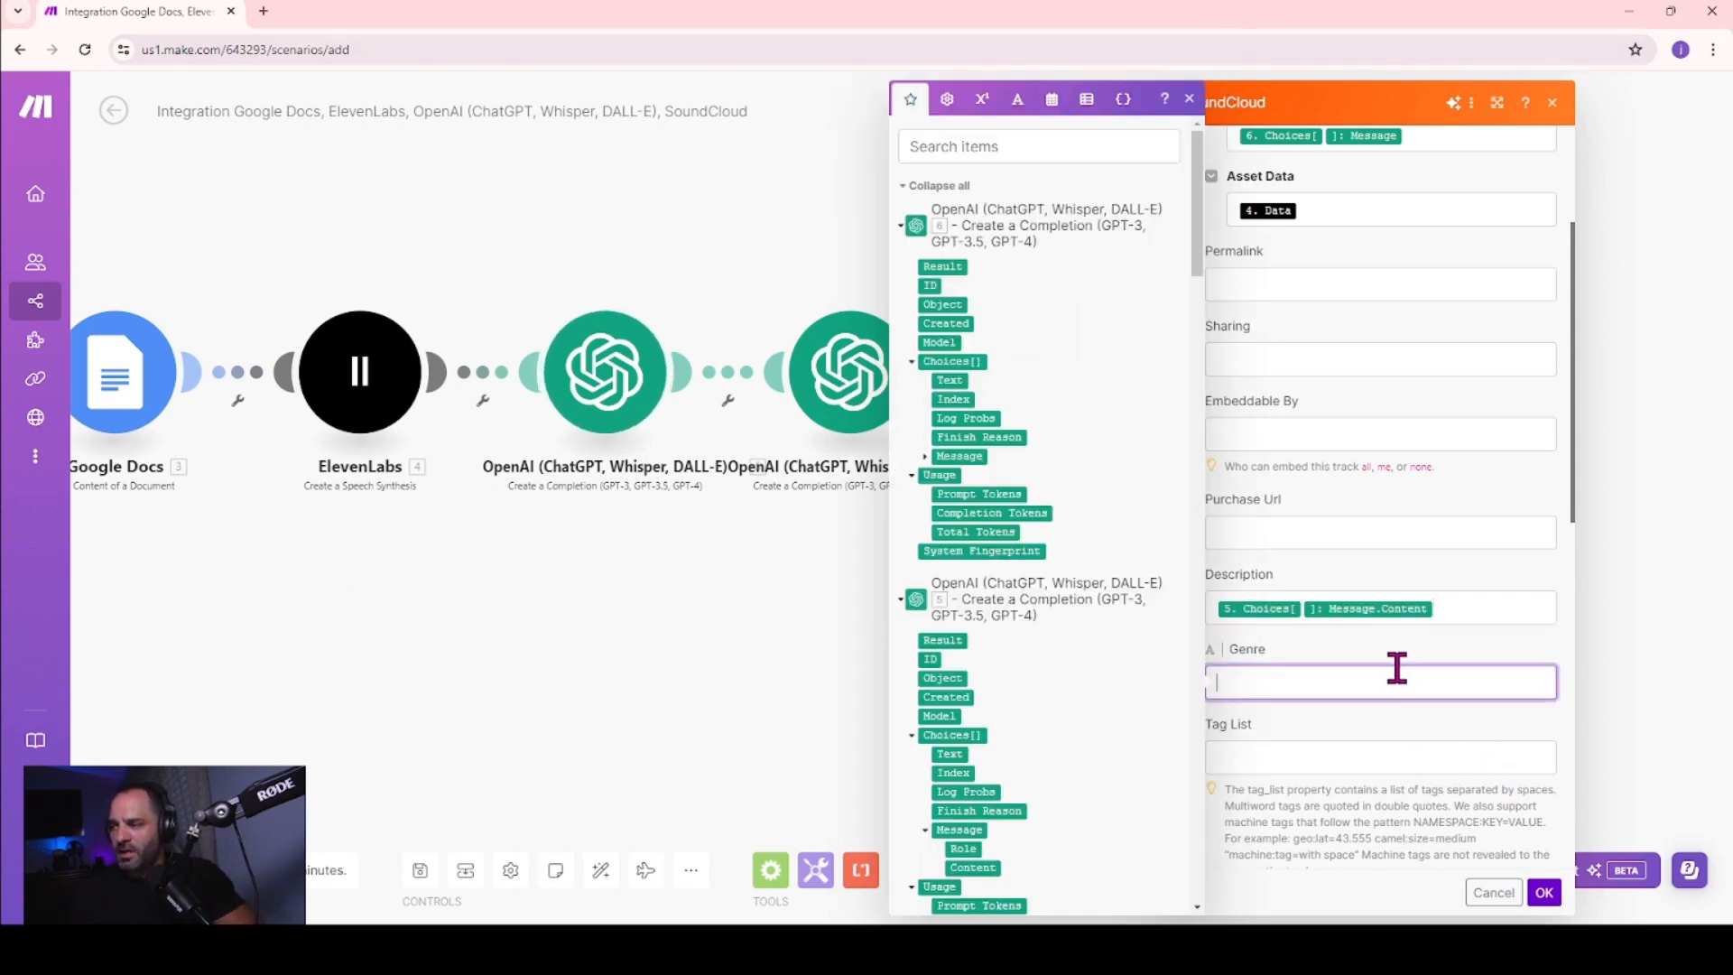
text(Tehcn)
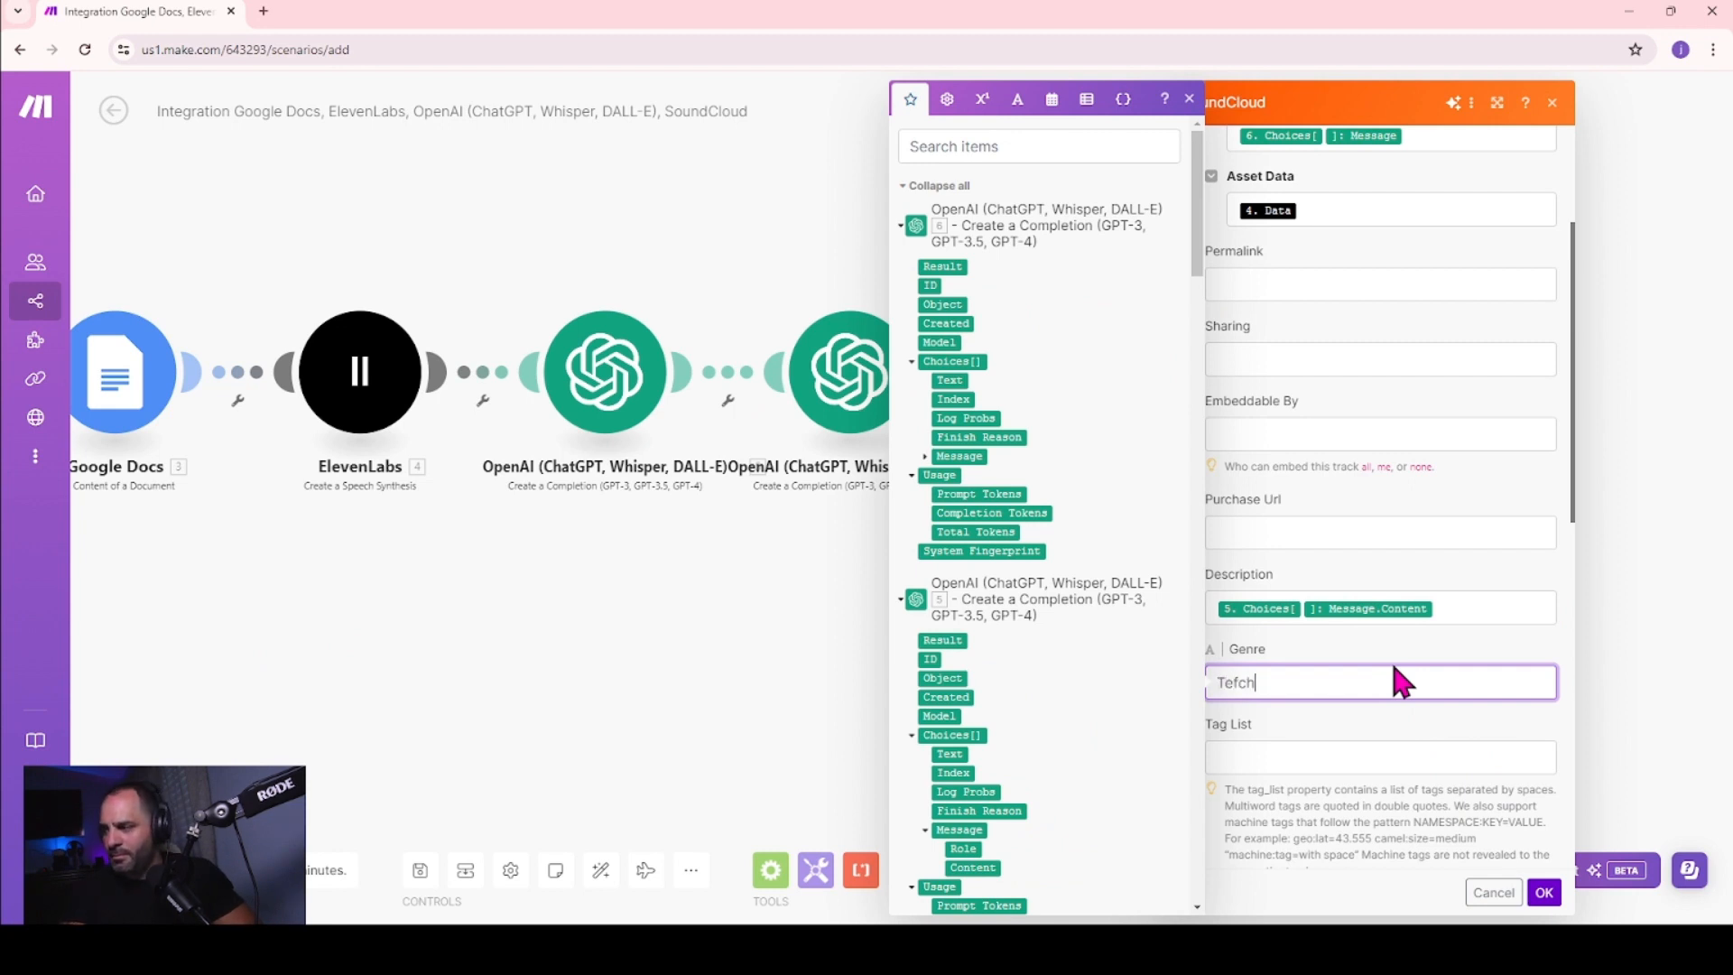
key(BackSpace)
key(BackSpace)
key(BackSpace)
text(chnology)
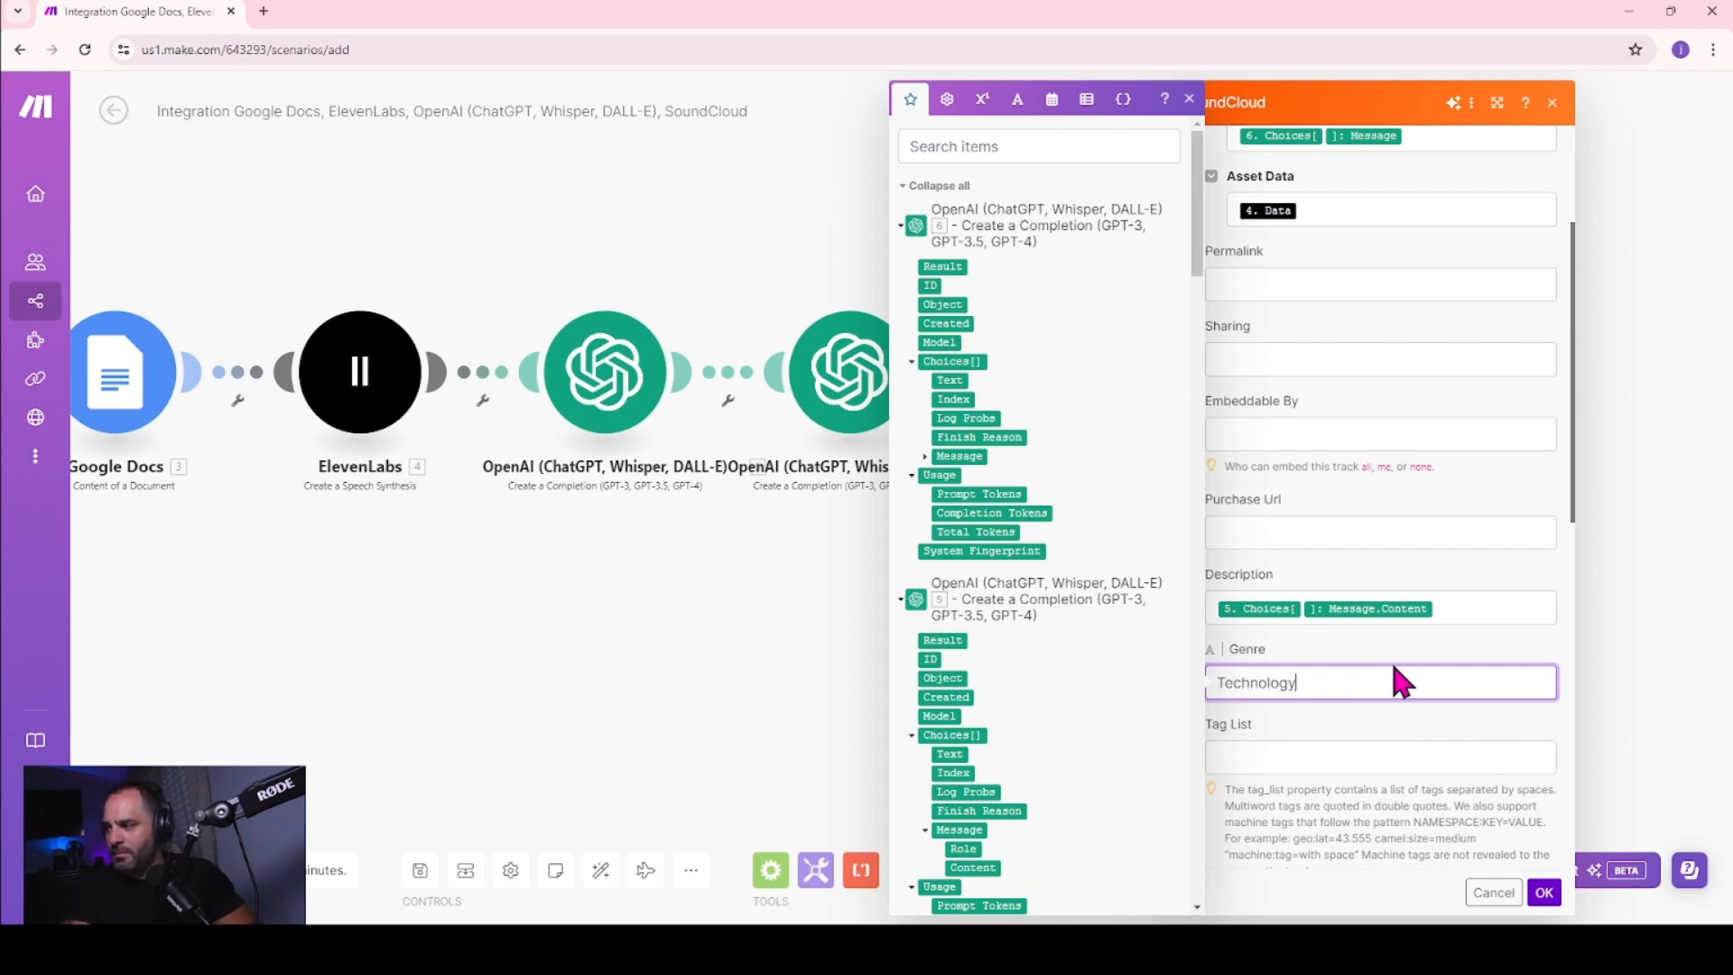
click(1189, 99)
- Set the track's Streamable and Downloadable options to Yes and Commentable to No, and confirm the SoundCloud module
scroll(1397, 541, down, 1)
scroll(1398, 541, down, 3)
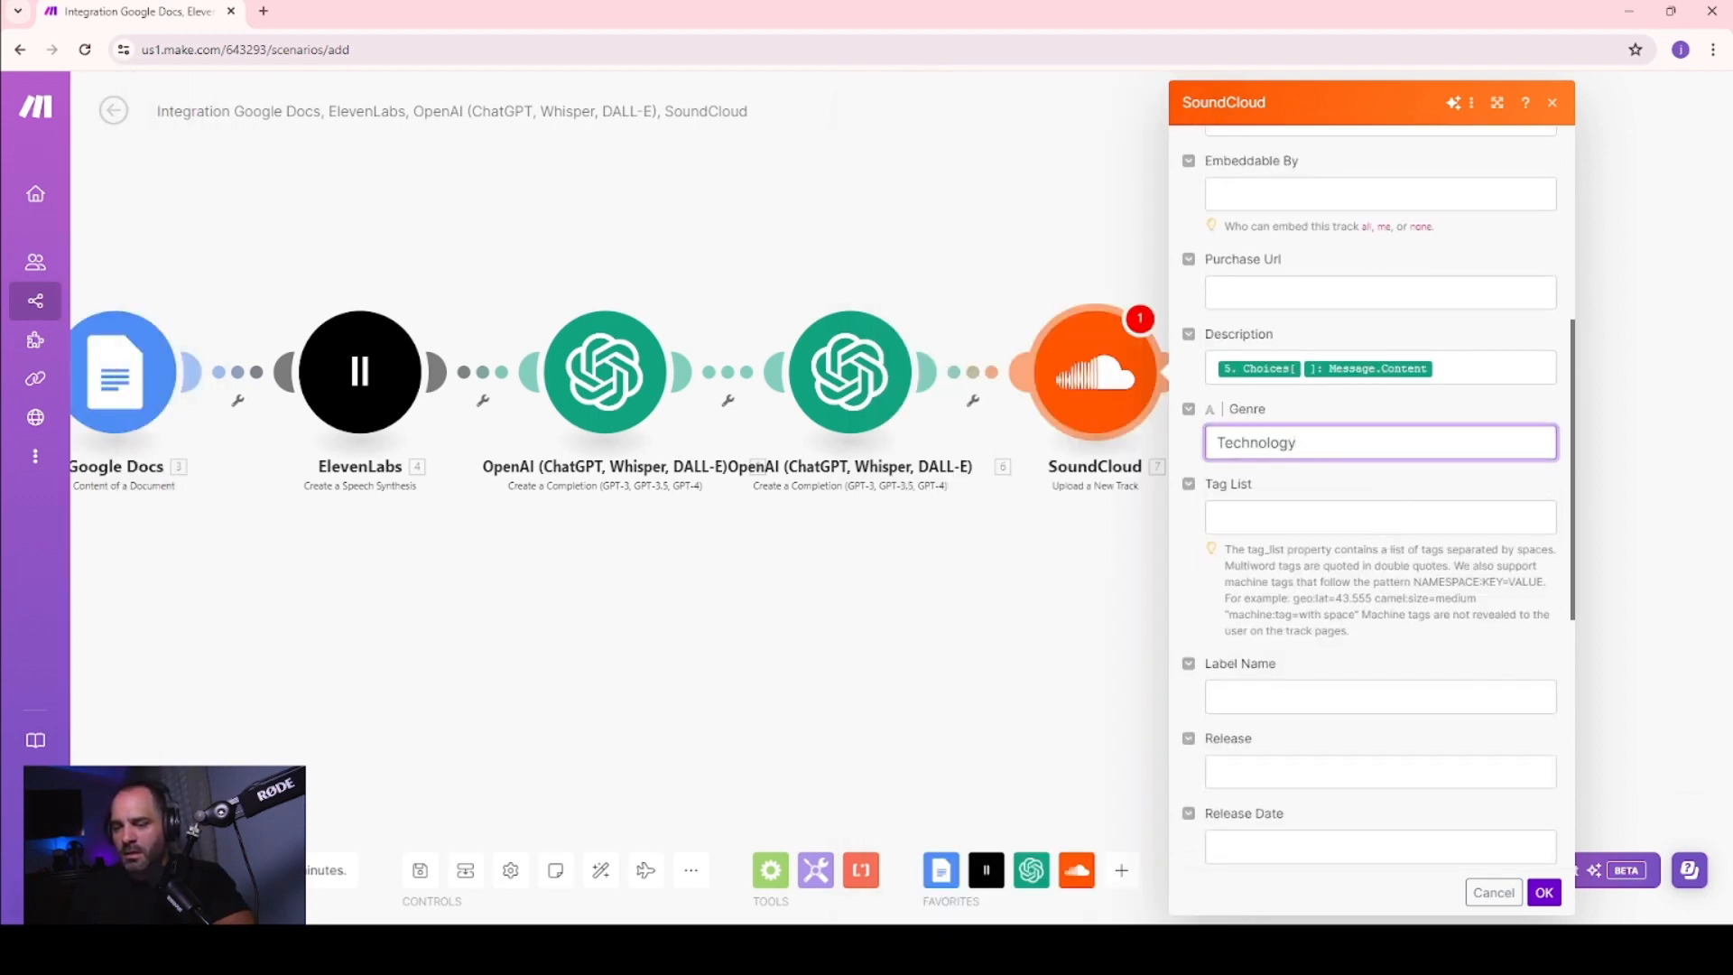
scroll(1345, 600, down, 5)
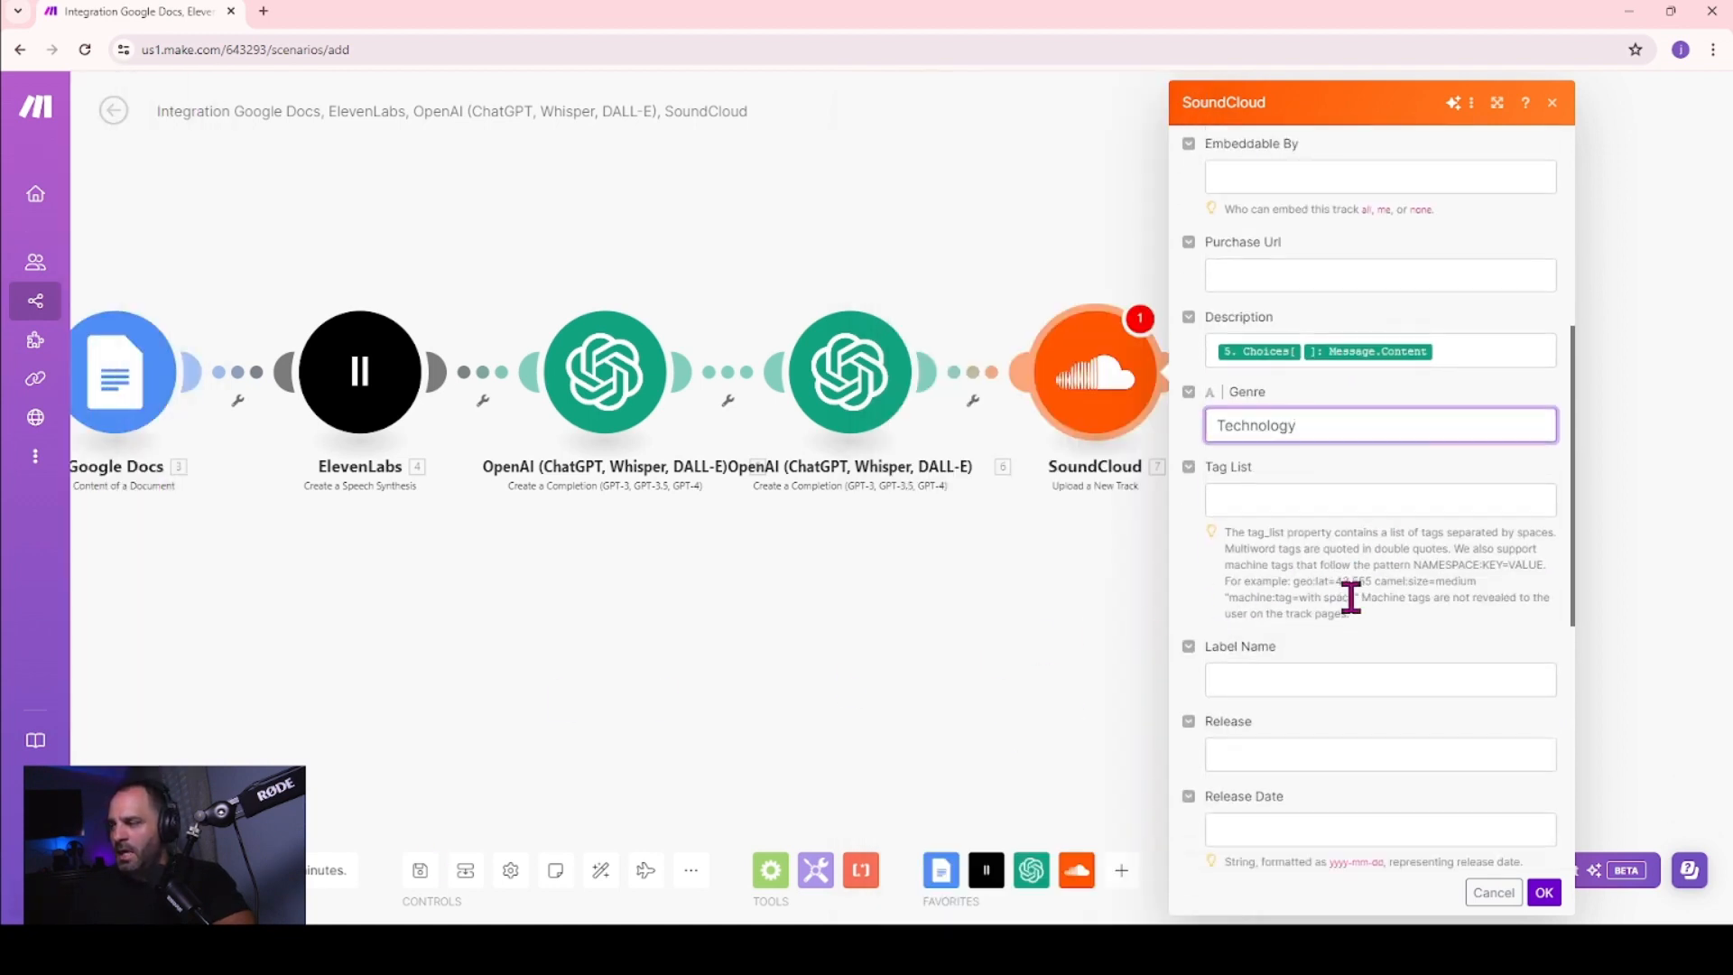
click(1213, 636)
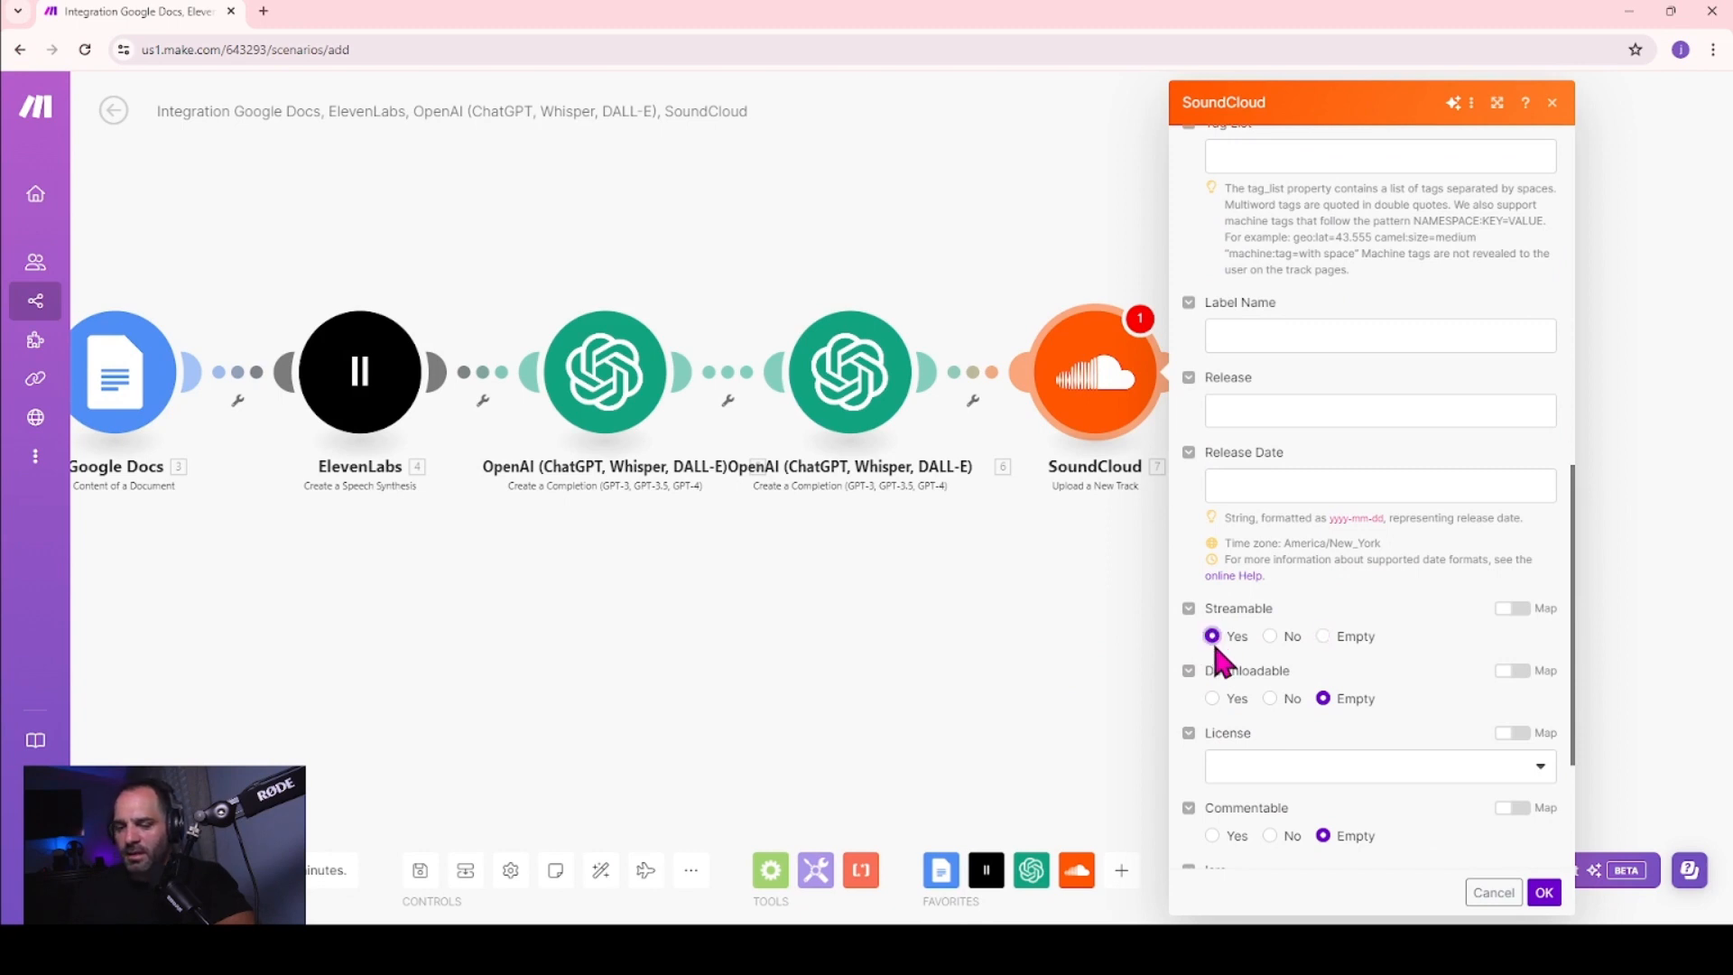
click(1212, 699)
scroll(1275, 722, down, 2)
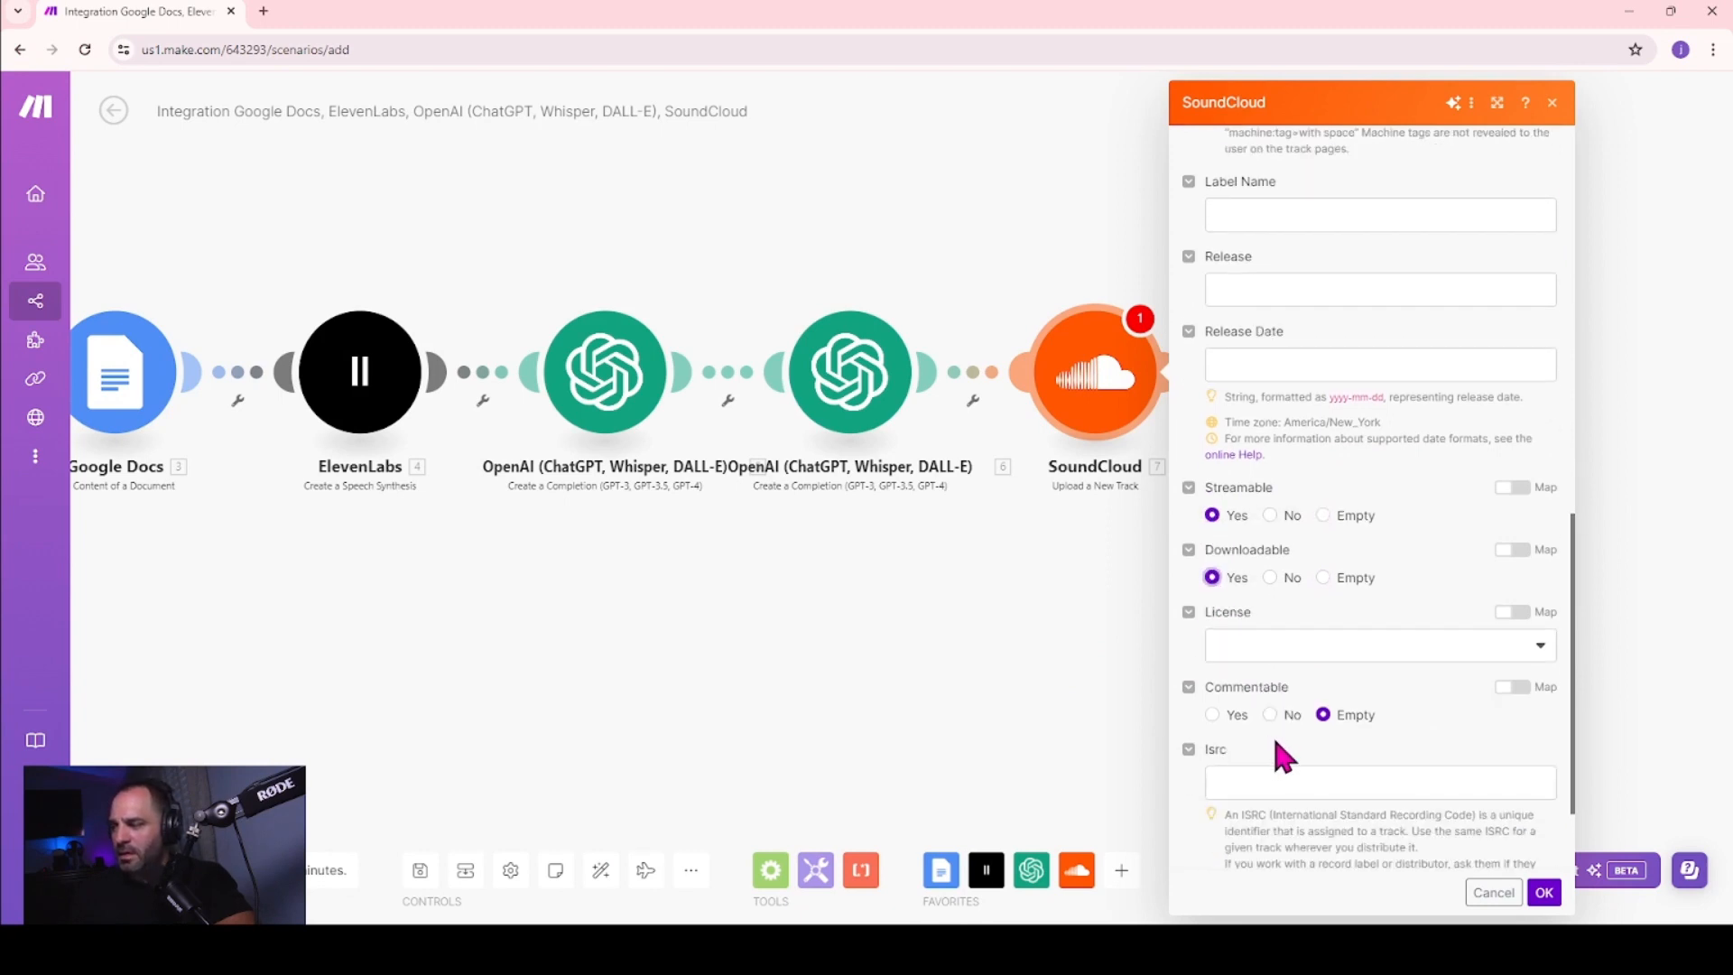
click(1270, 714)
scroll(1276, 716, down, 2)
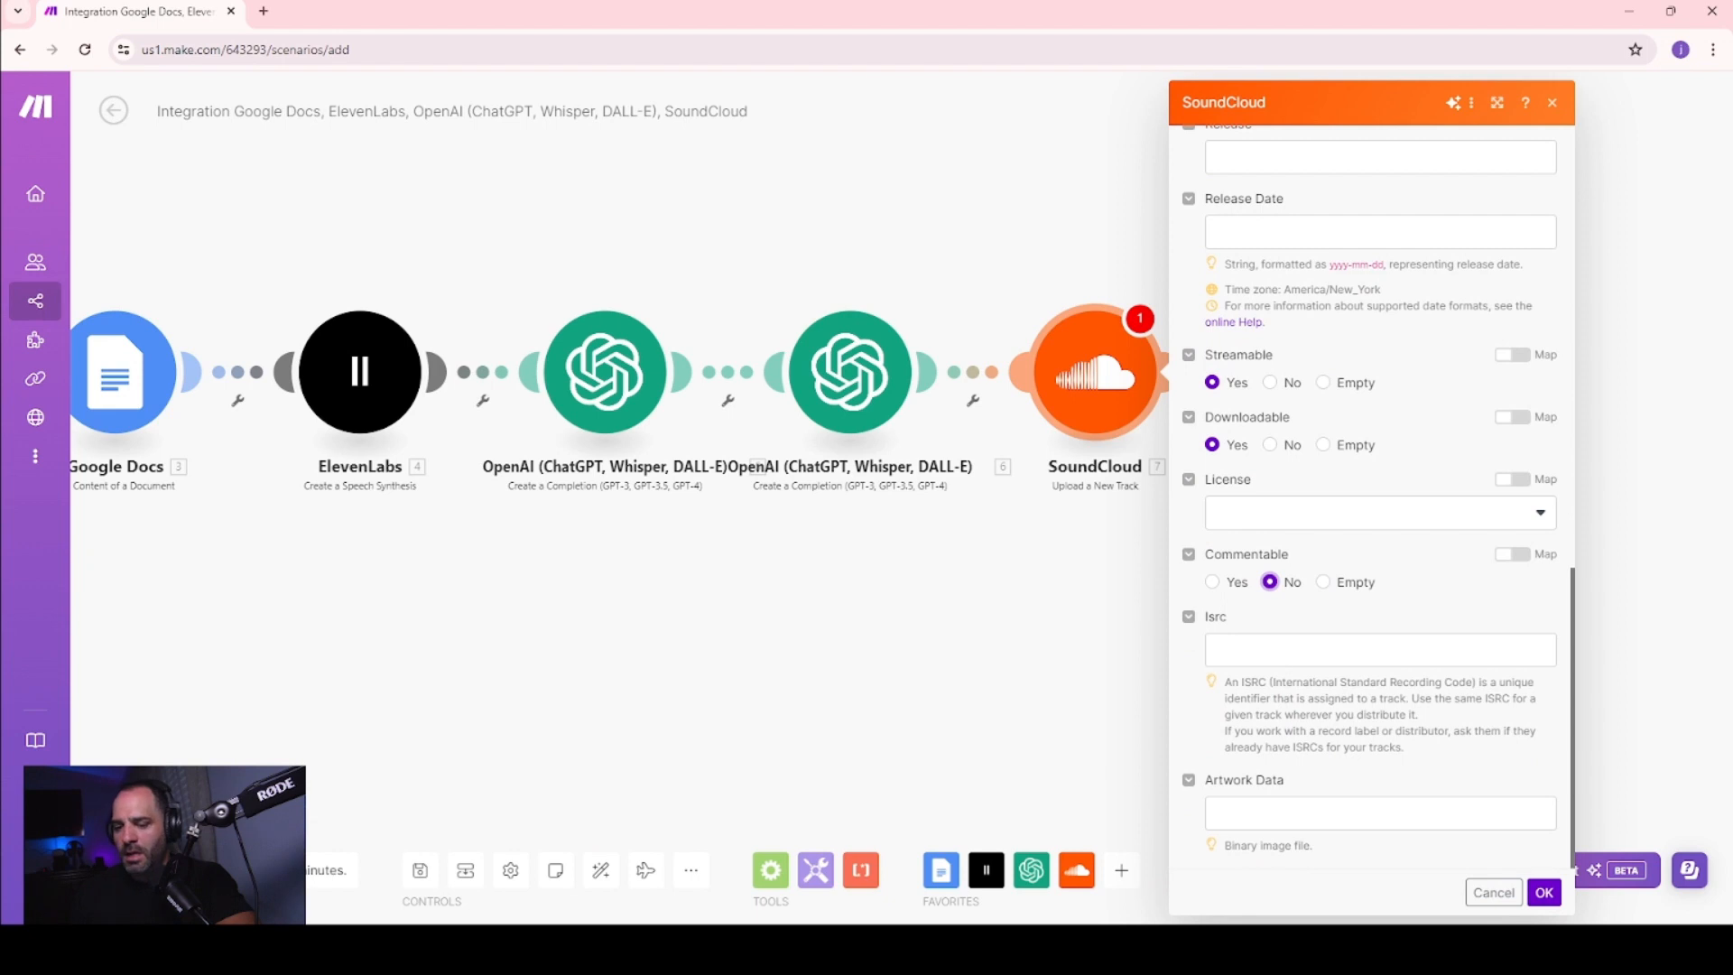
click(1543, 893)
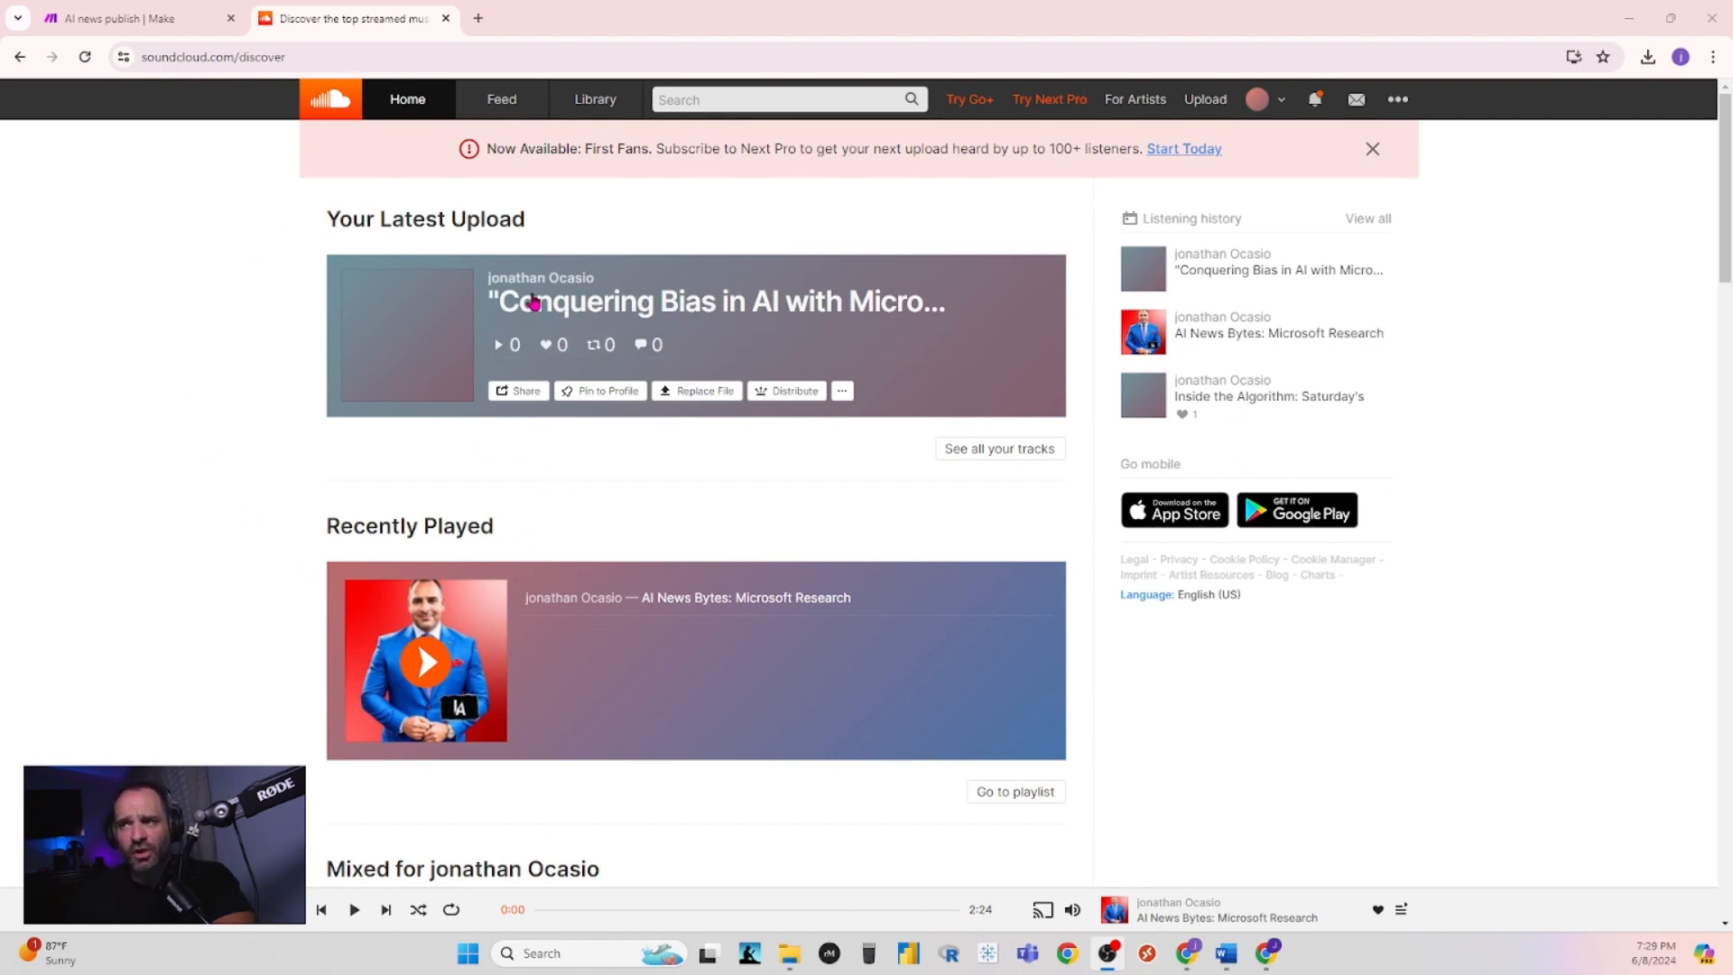
- Check the latest upload on SoundCloud, switch to the AI news publish scenario in Make and run it once
click(163, 27)
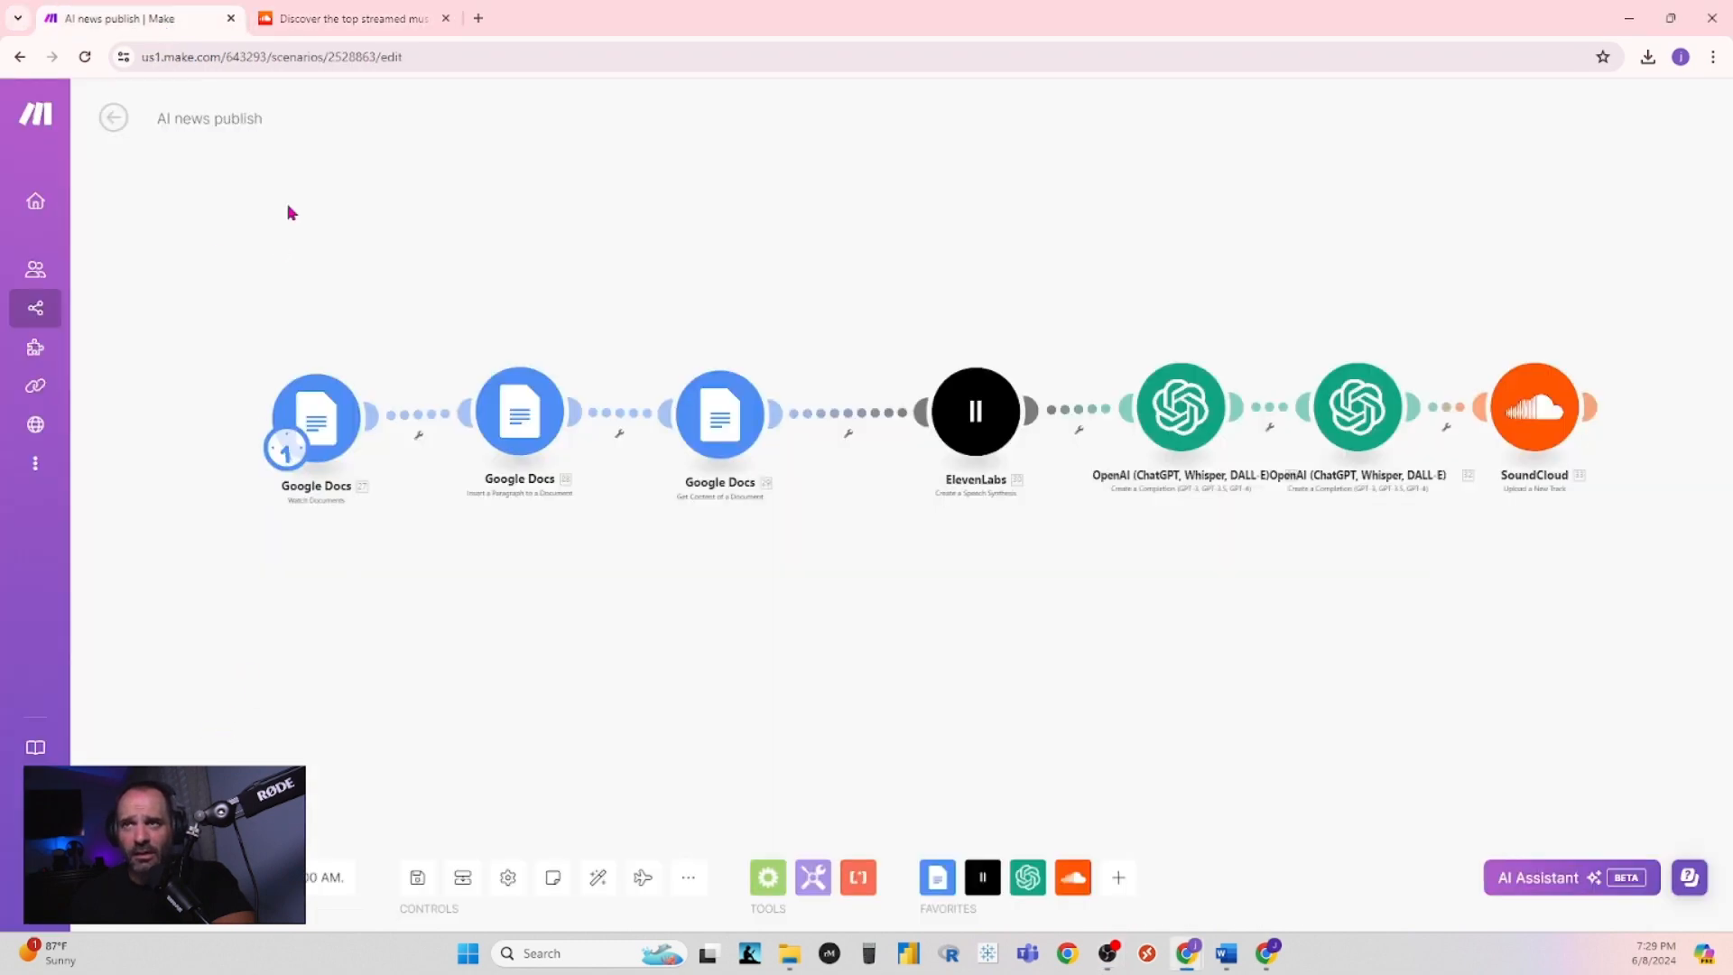
click(328, 20)
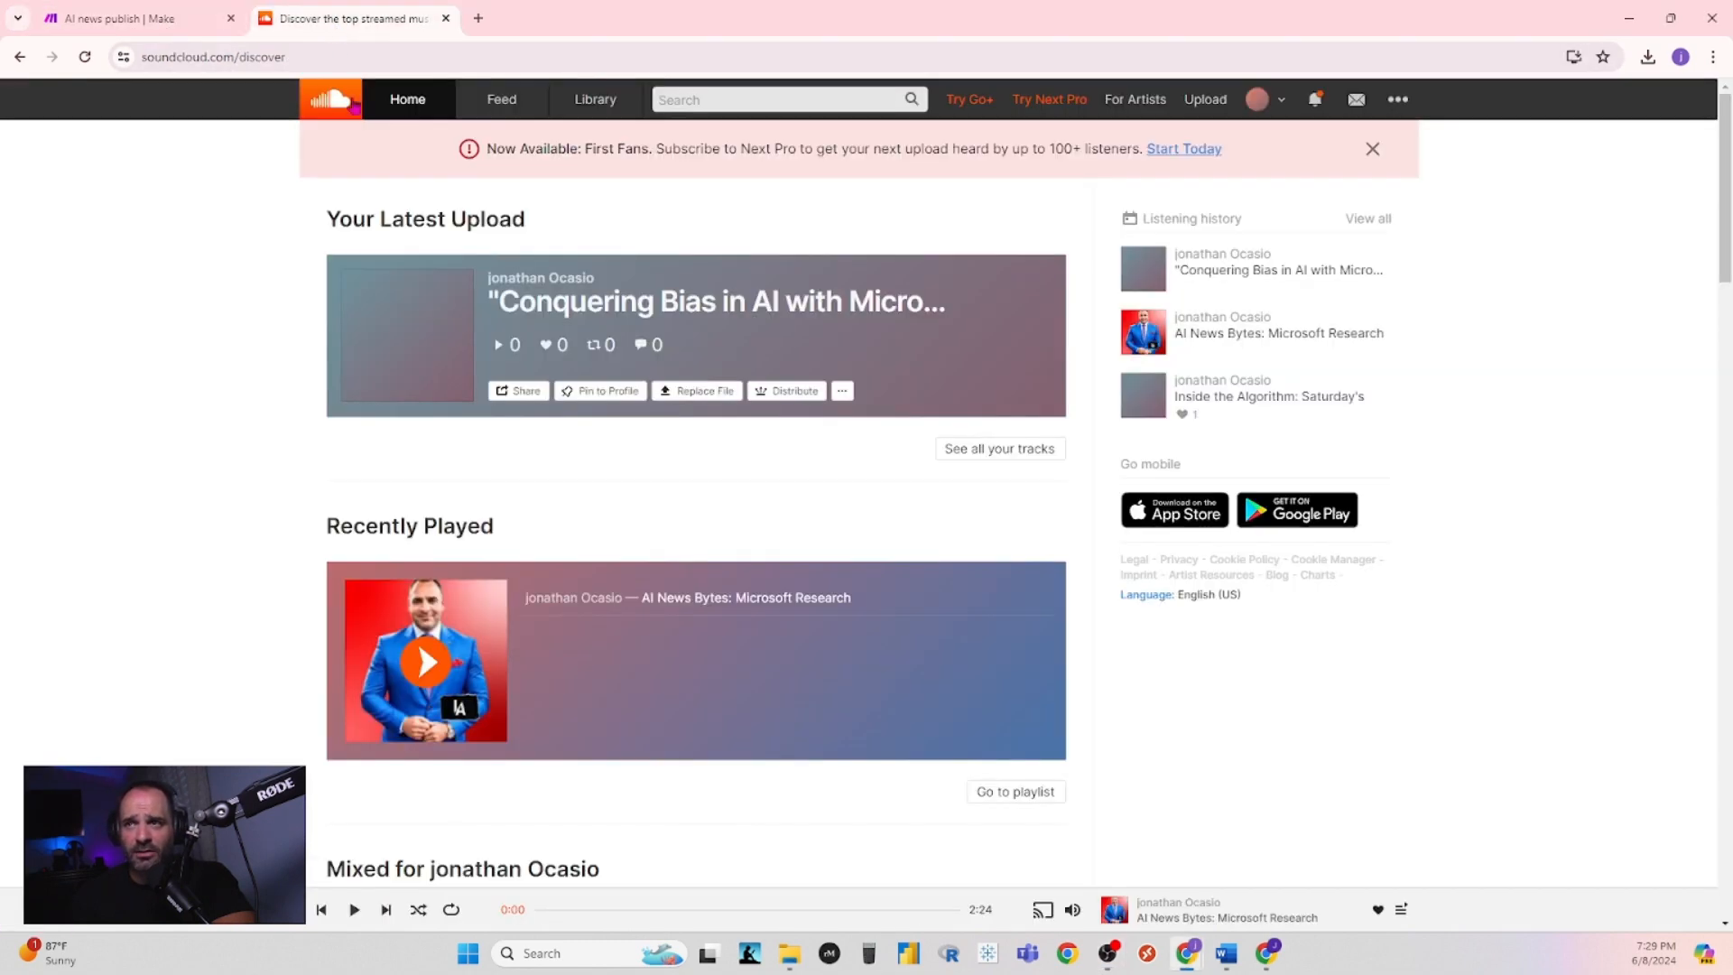
click(123, 13)
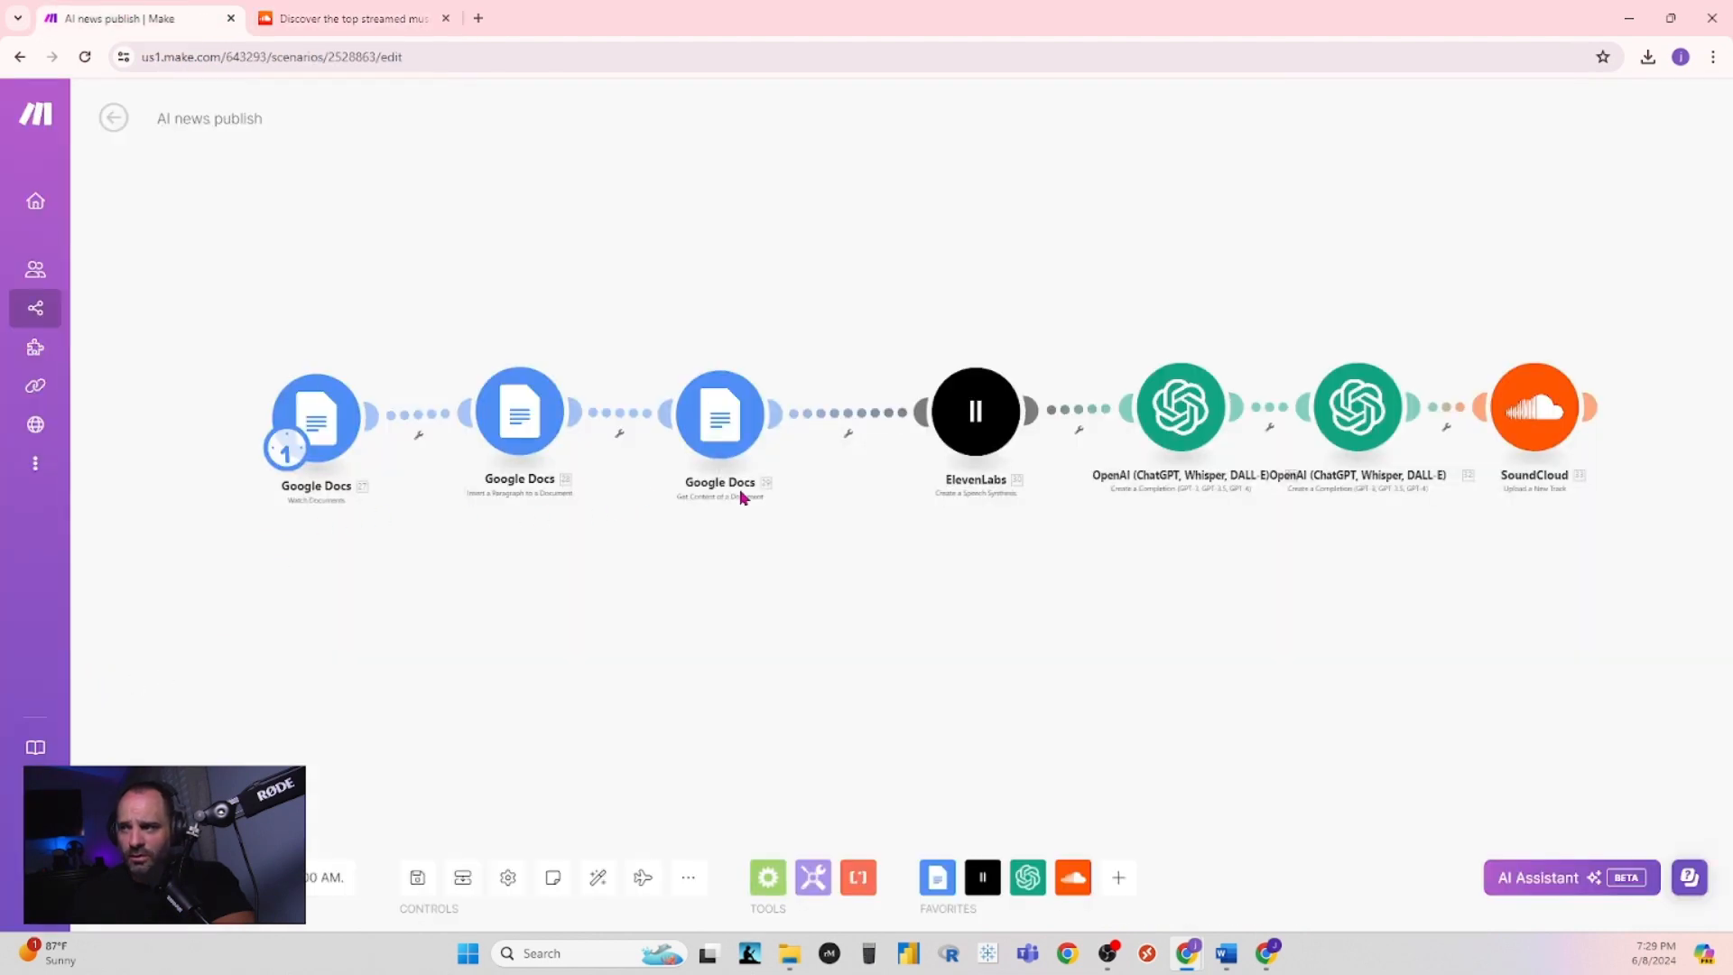
click(338, 27)
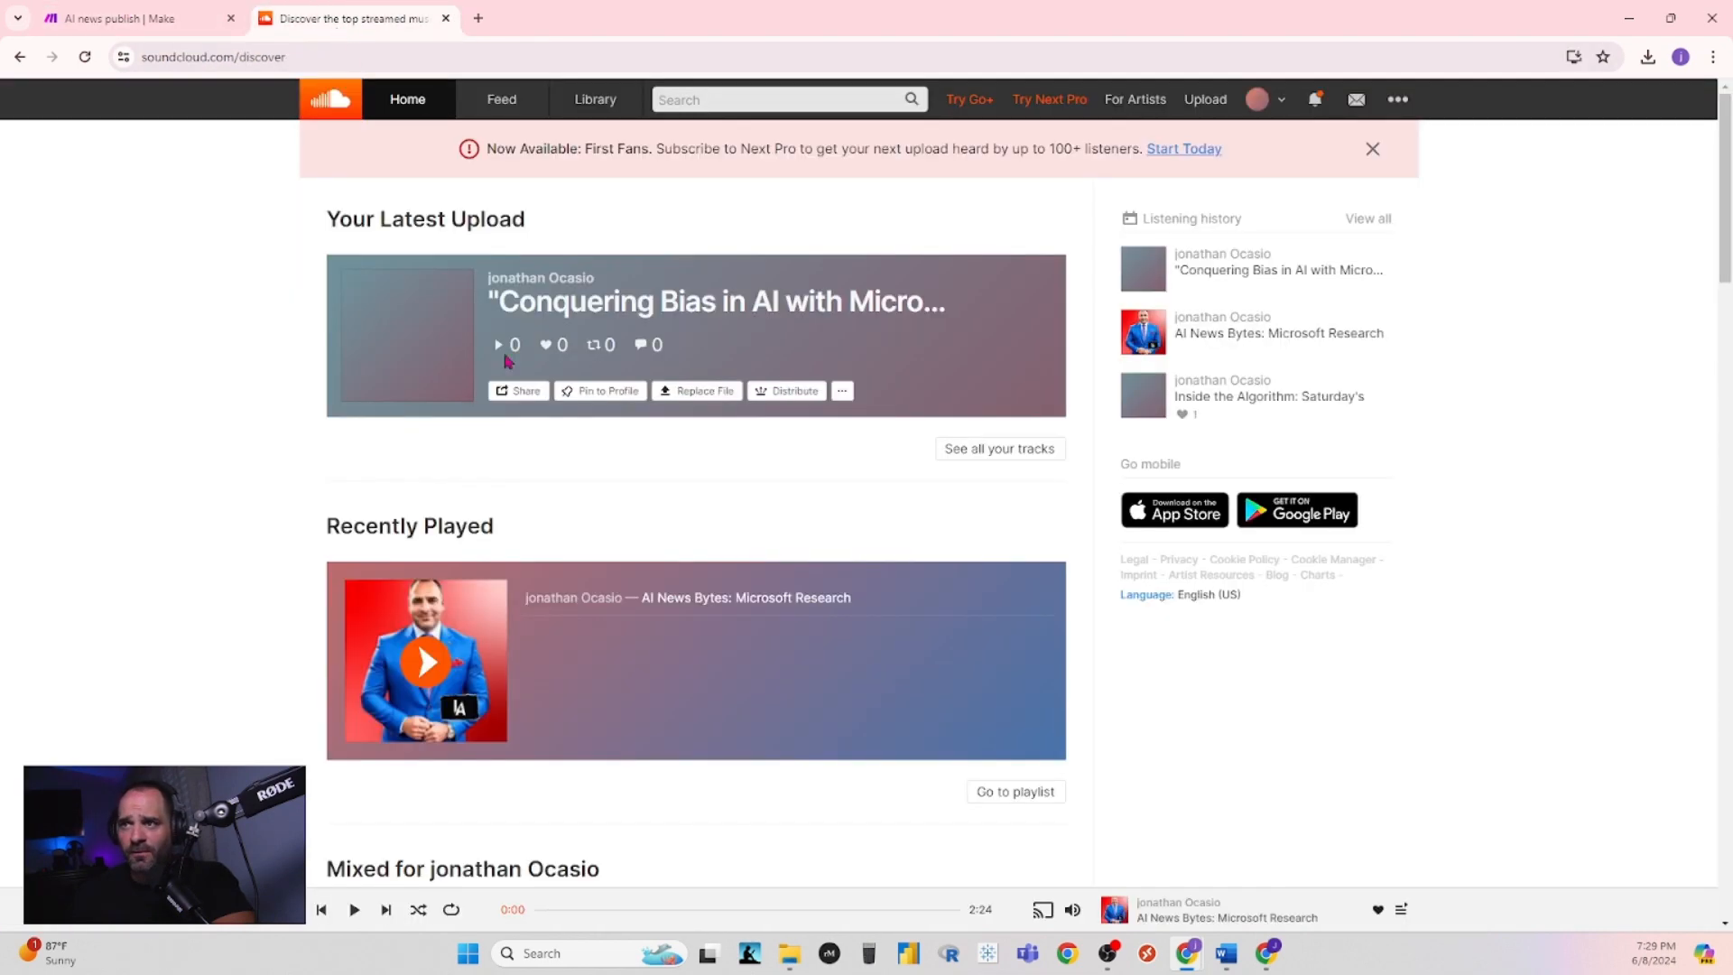
click(140, 27)
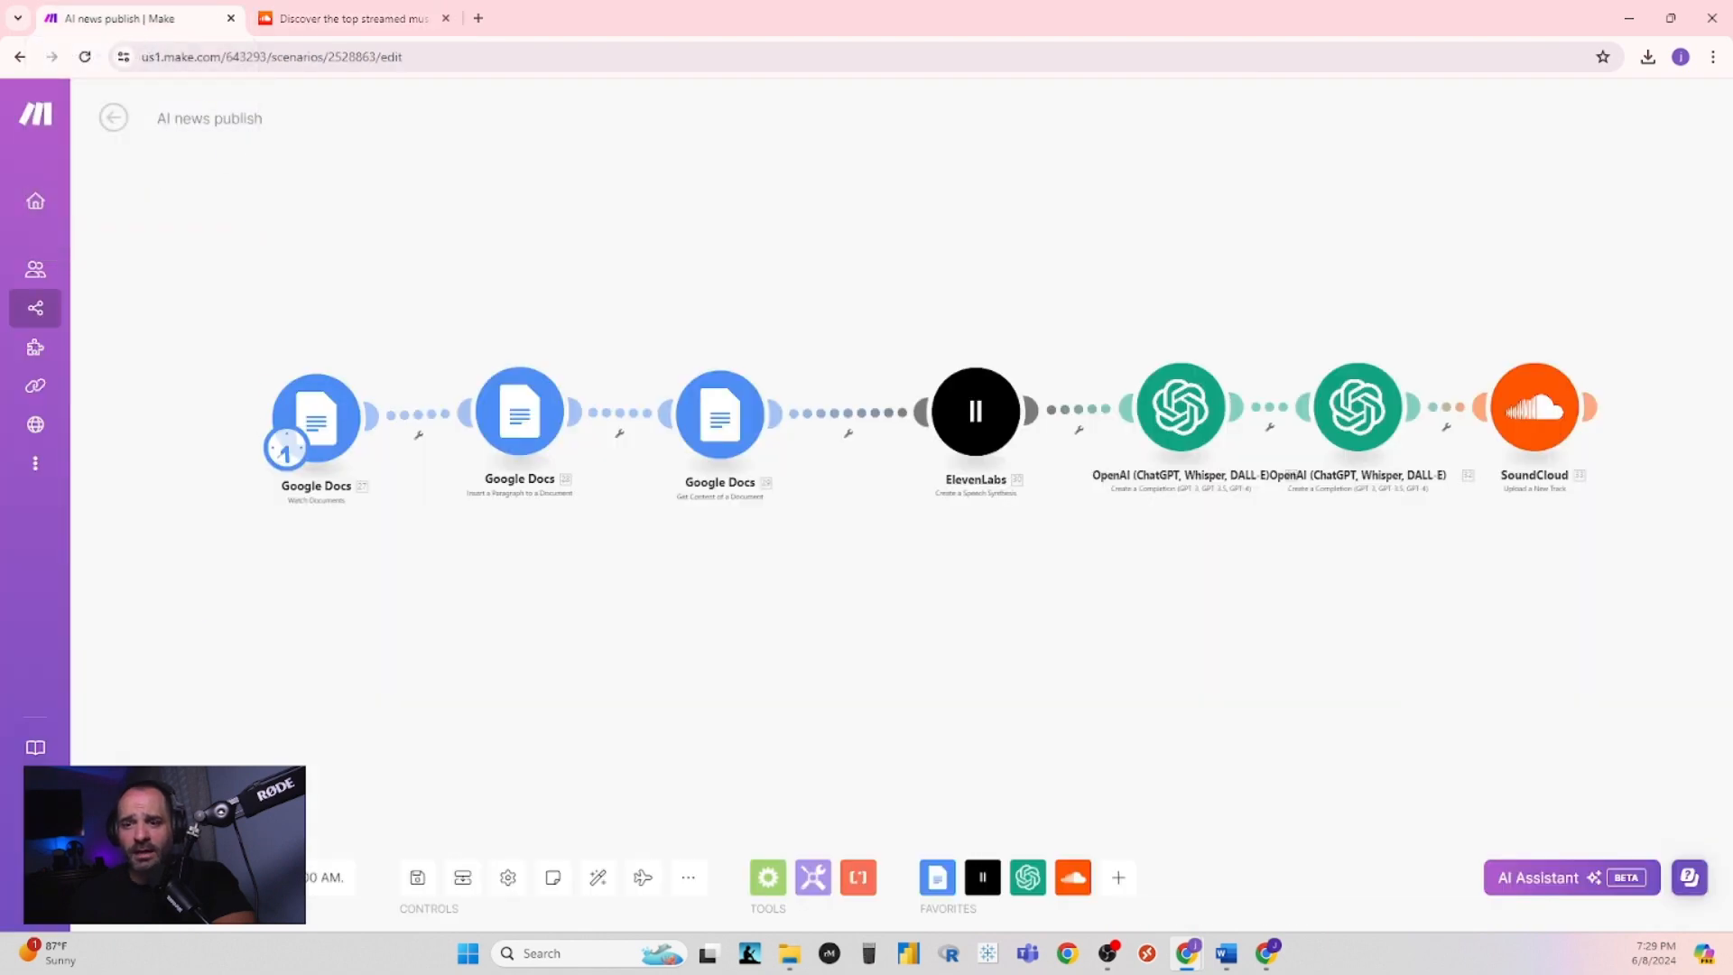
click(117, 871)
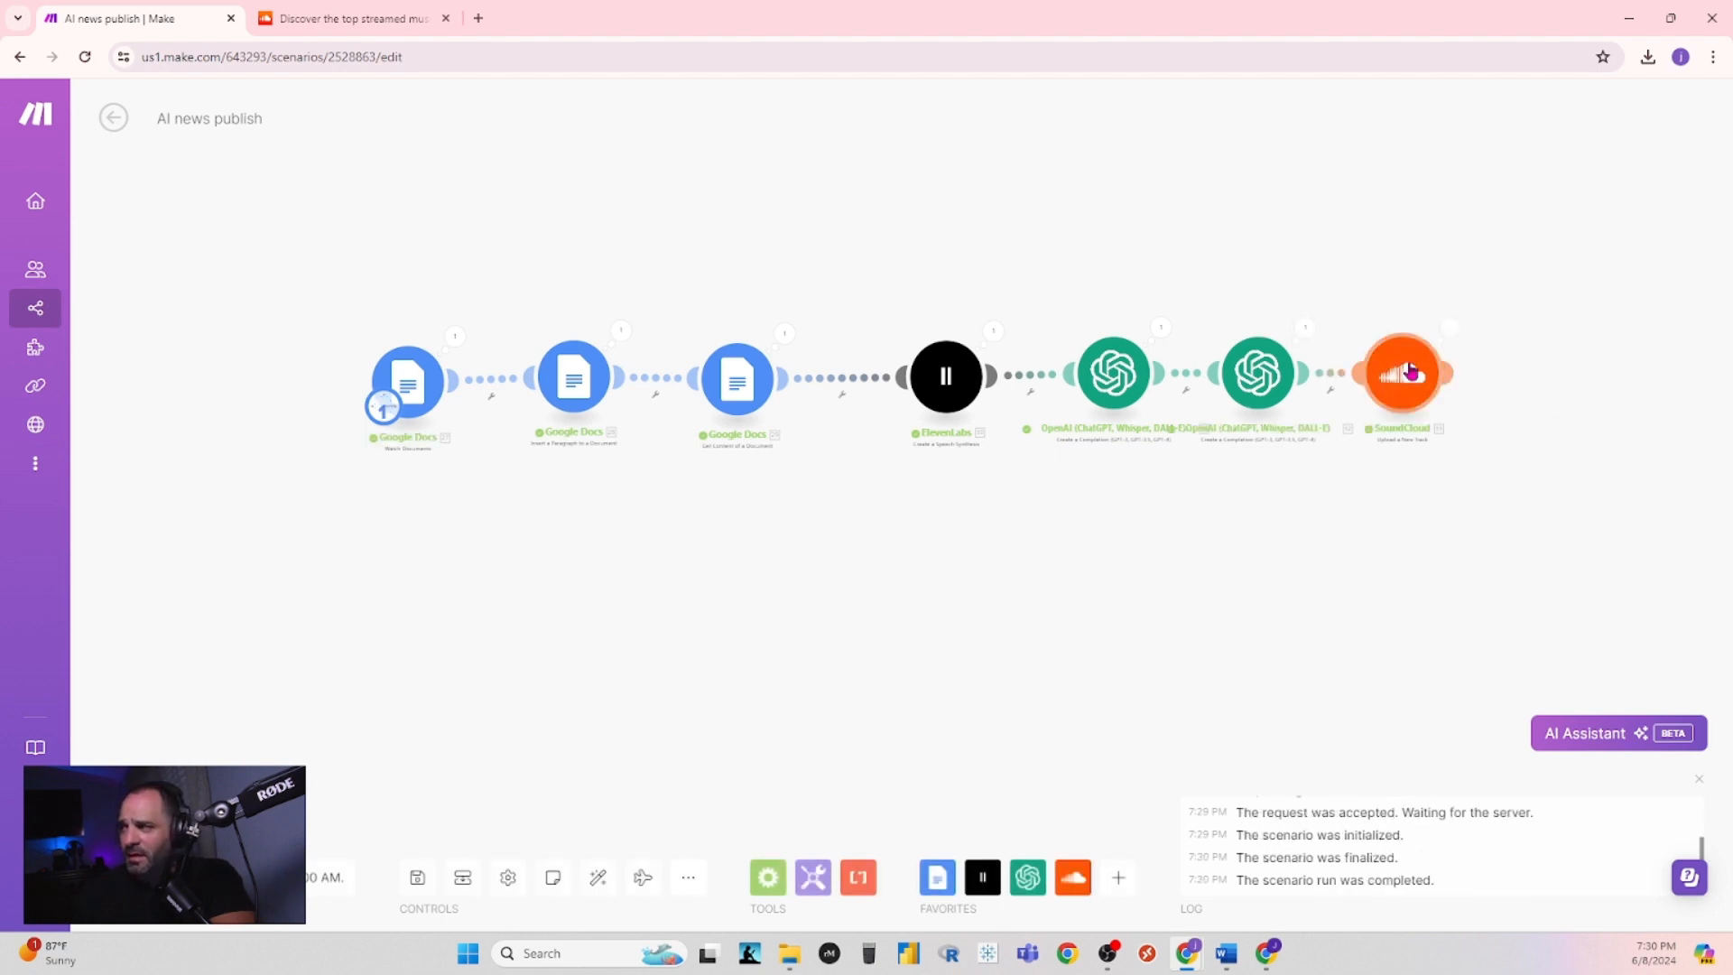
- Switch to SoundCloud, reload the page to check the newly uploaded track, and pause its playback
click(311, 20)
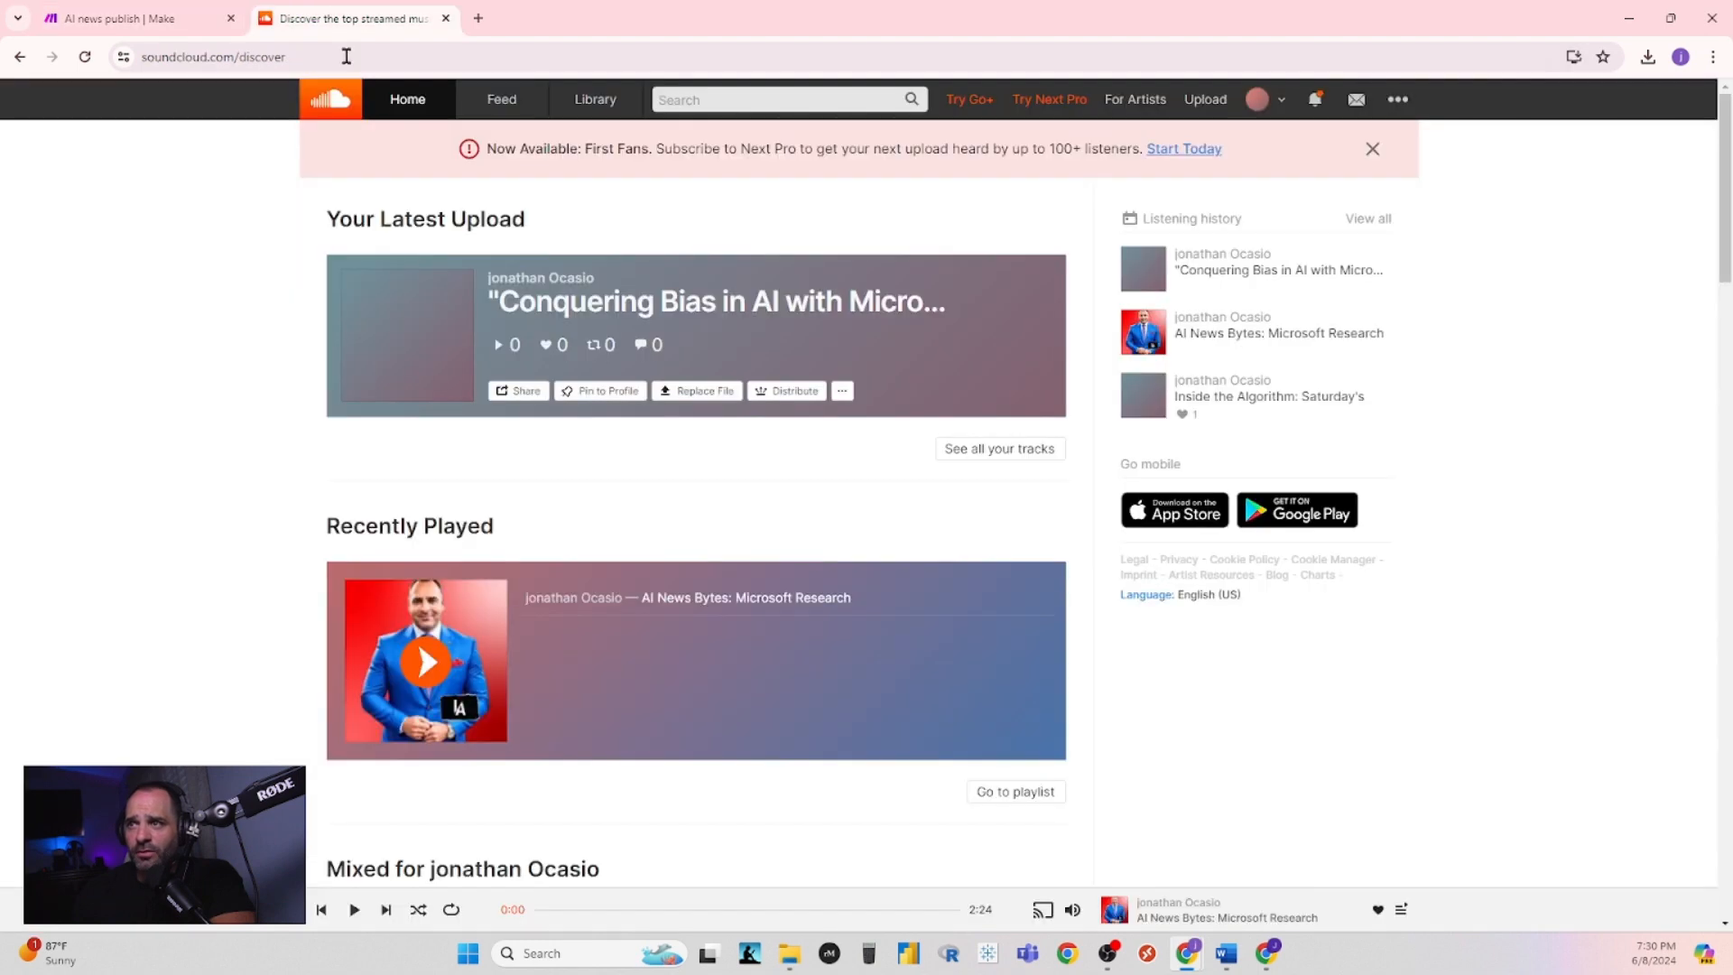
click(85, 57)
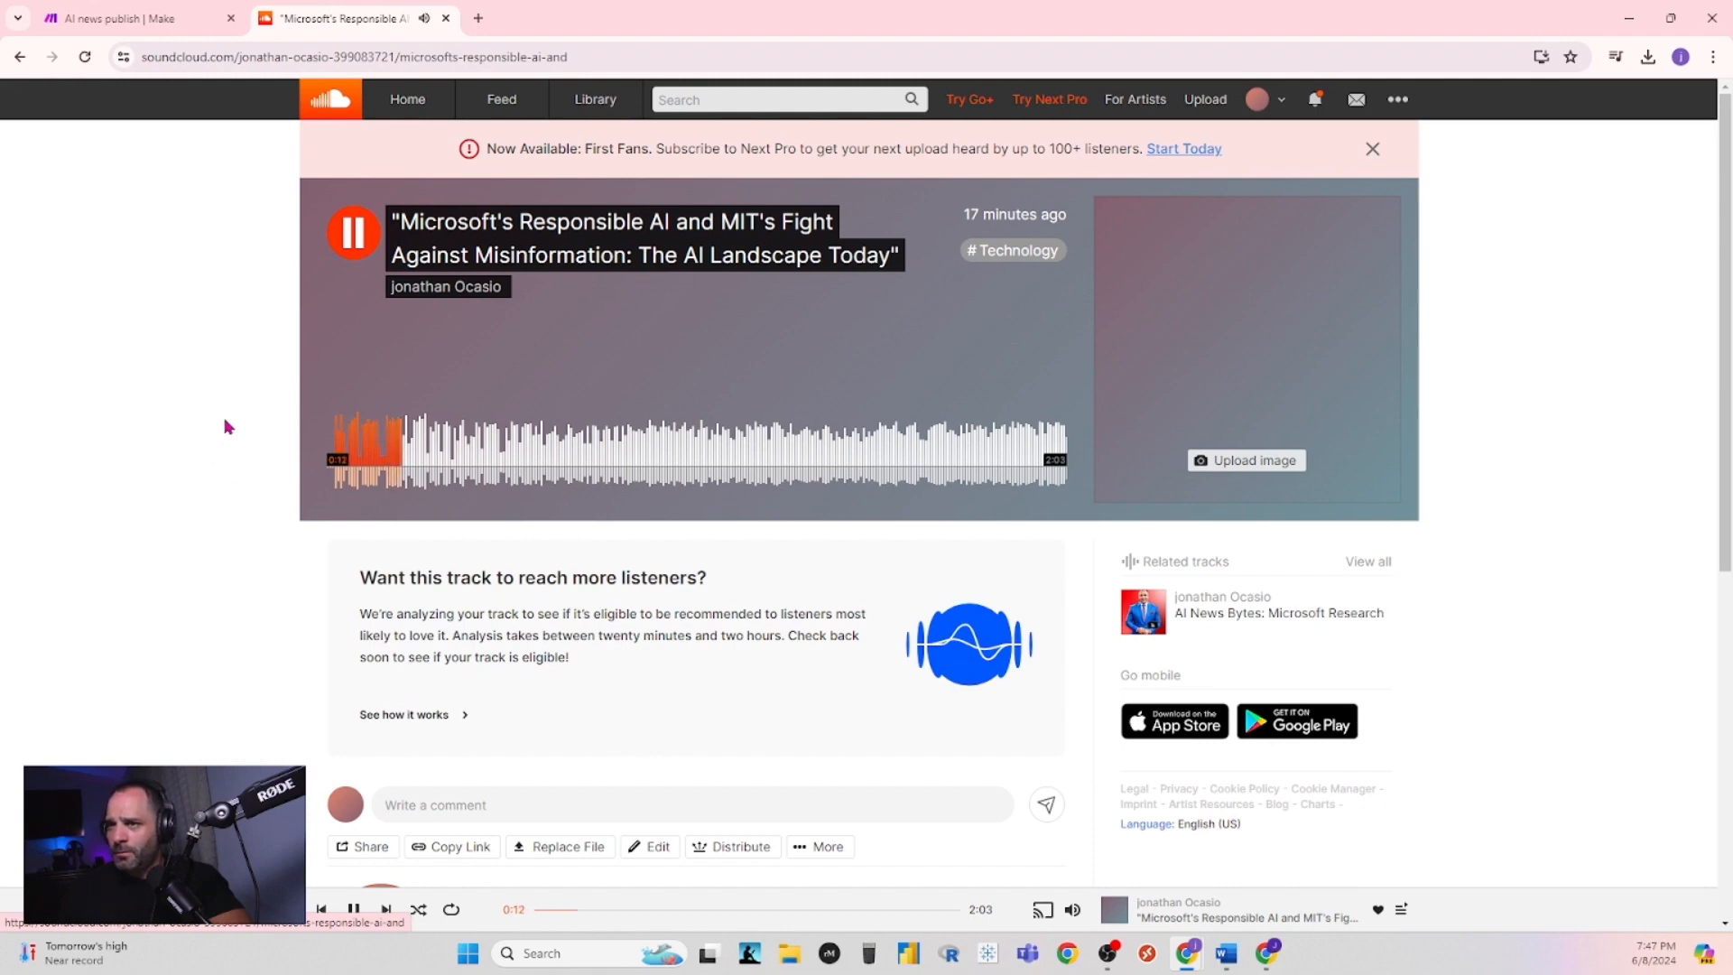
click(356, 249)
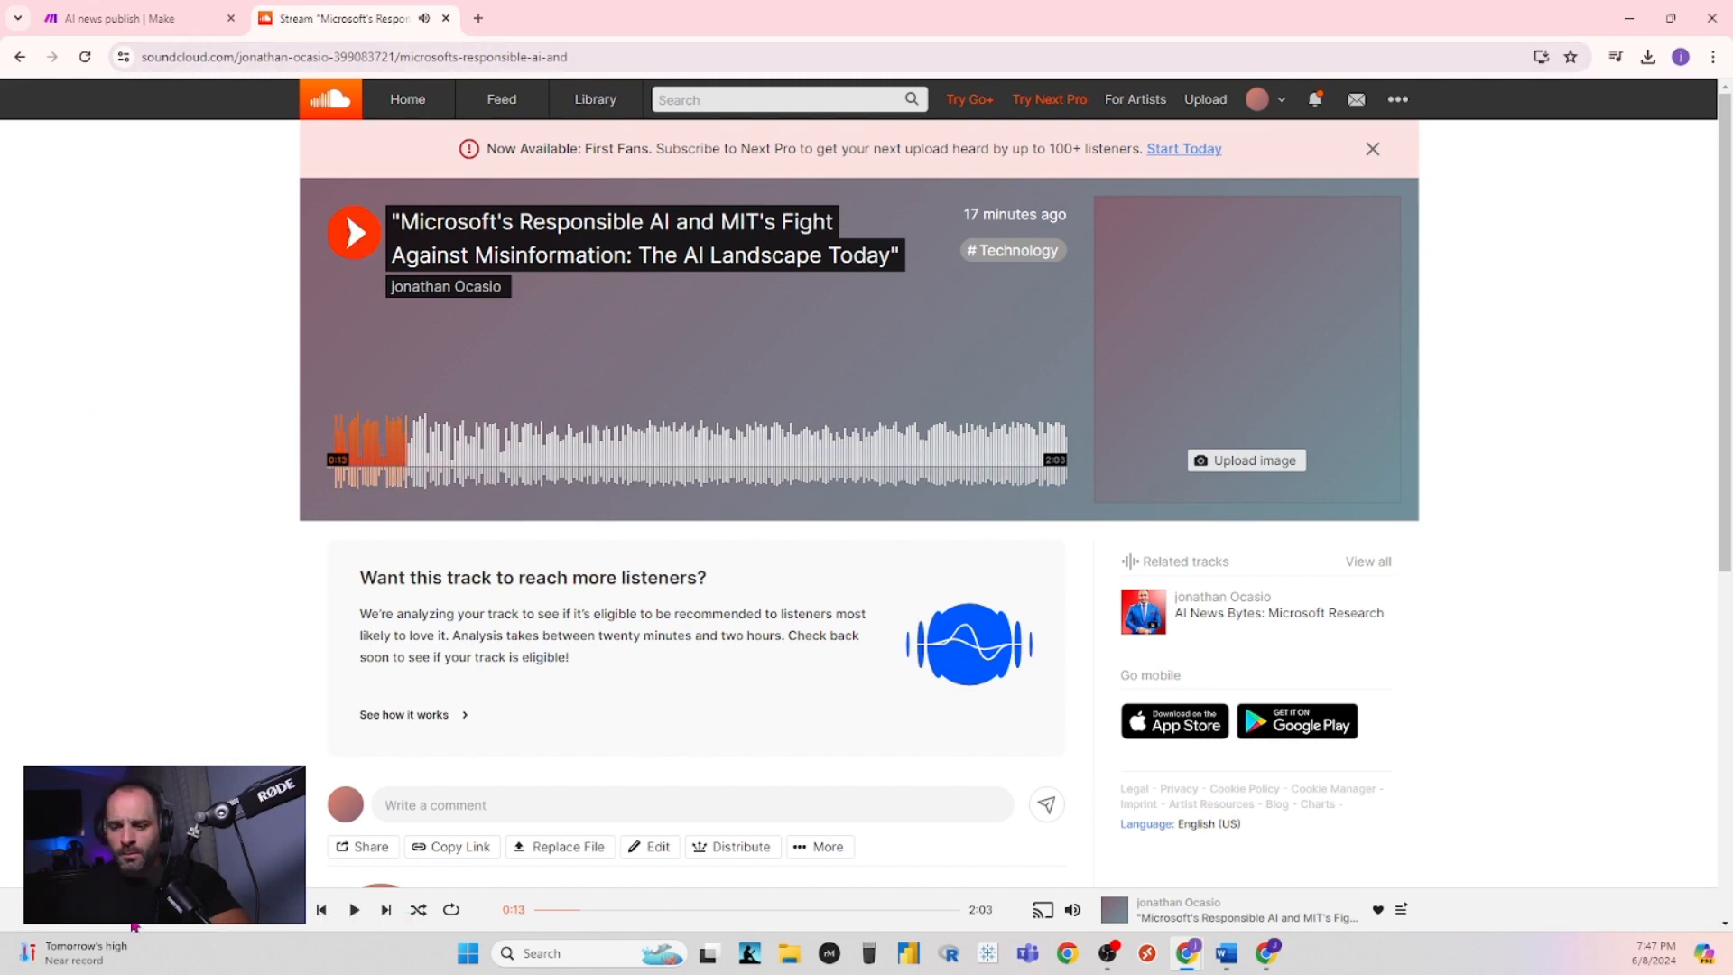